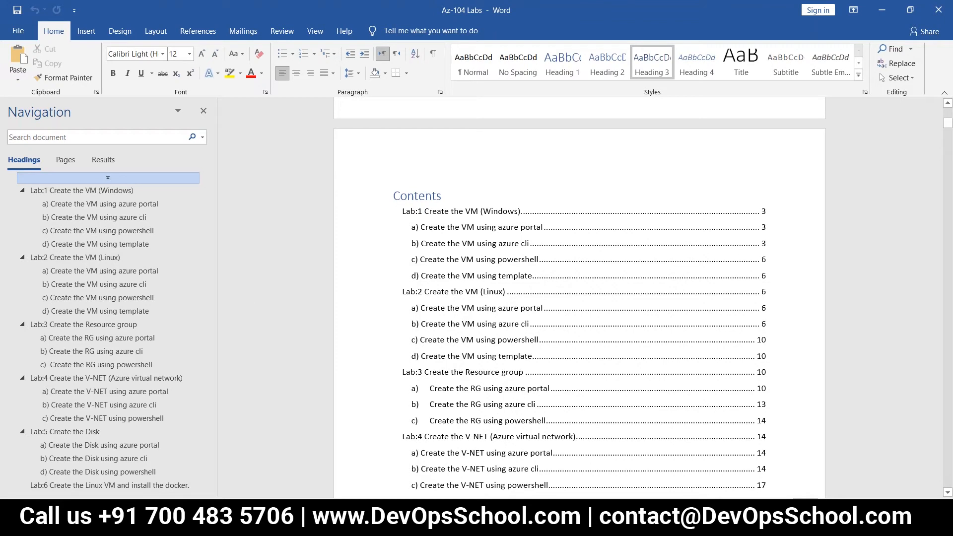
Step: Jump to Lab 1's 'b) Create the VM using azure cli' section from the Navigation pane
scroll(309, 349, down, 3)
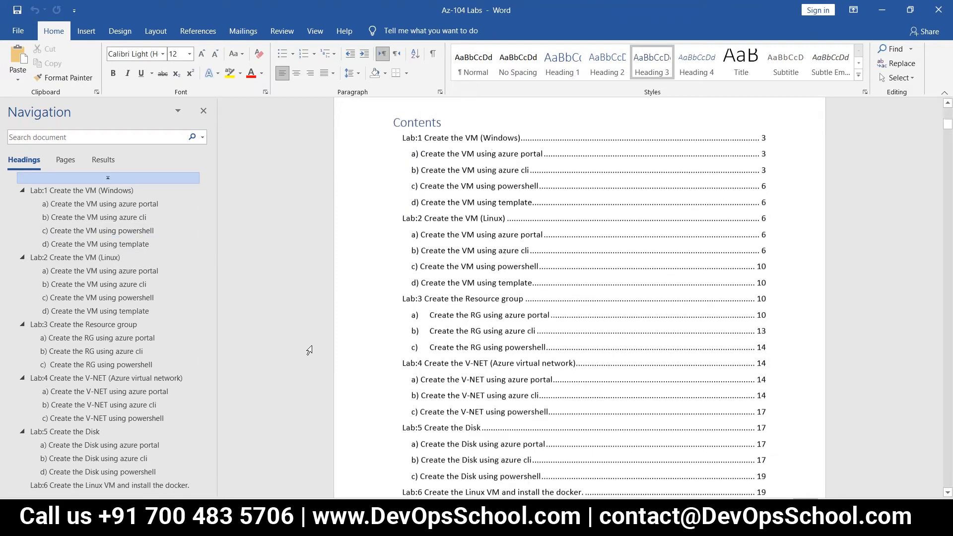
scroll(295, 352, up, 2)
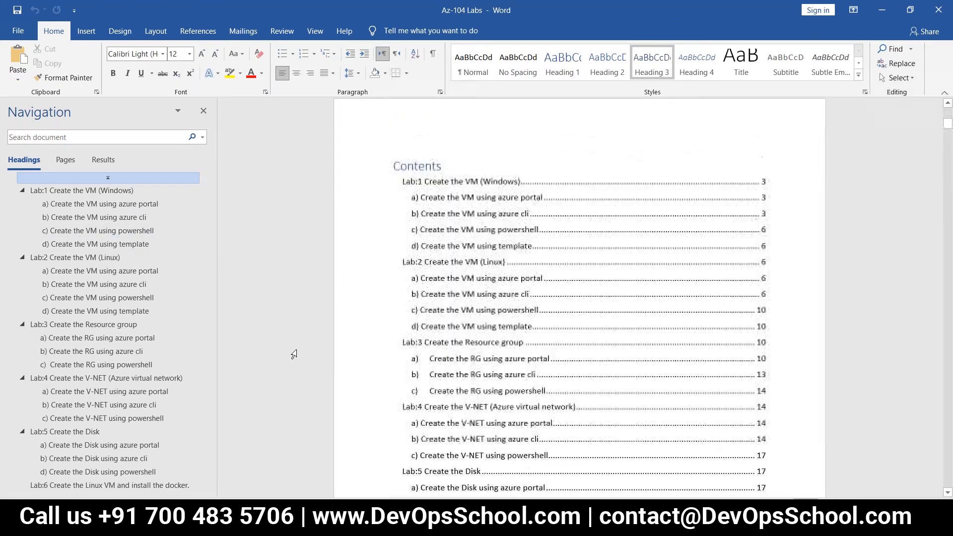
click(123, 218)
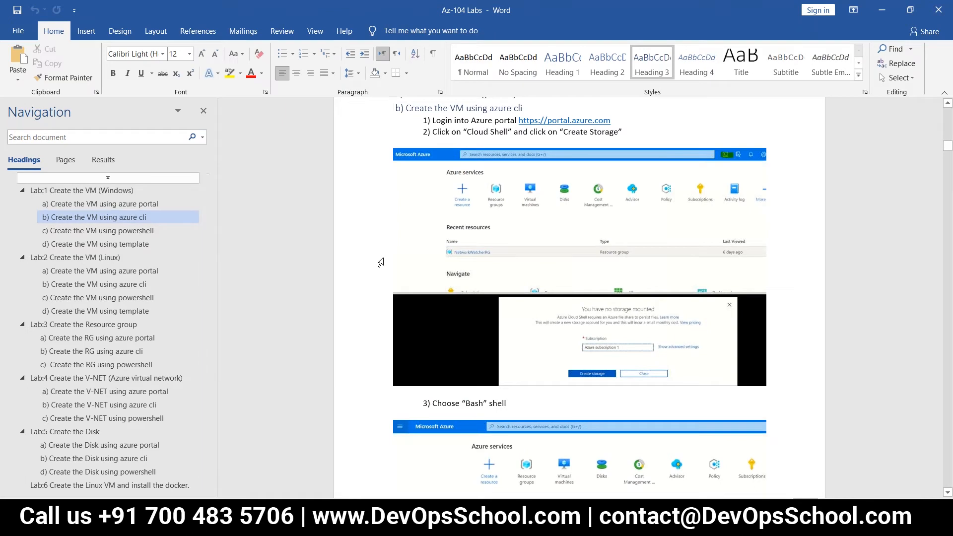
scroll(520, 223, up, 2)
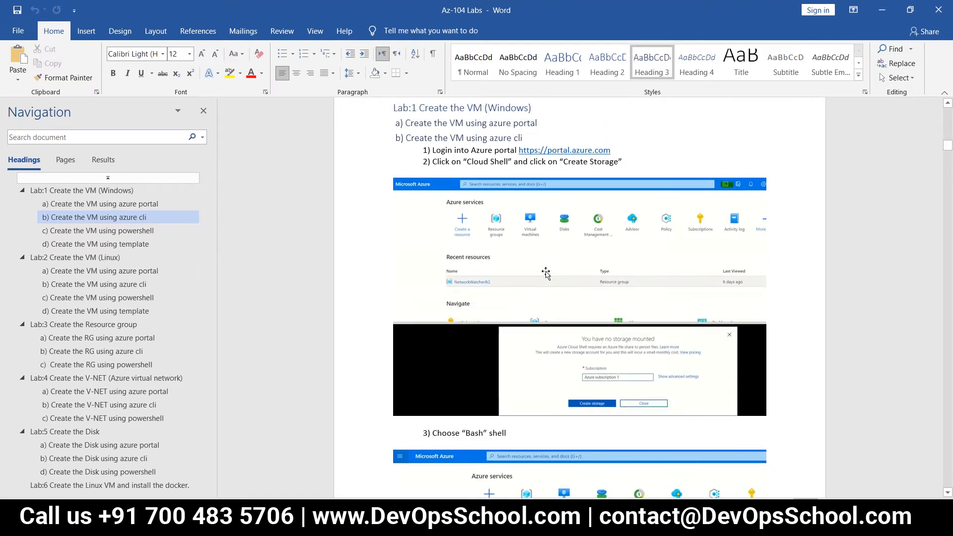
scroll(531, 301, down, 1)
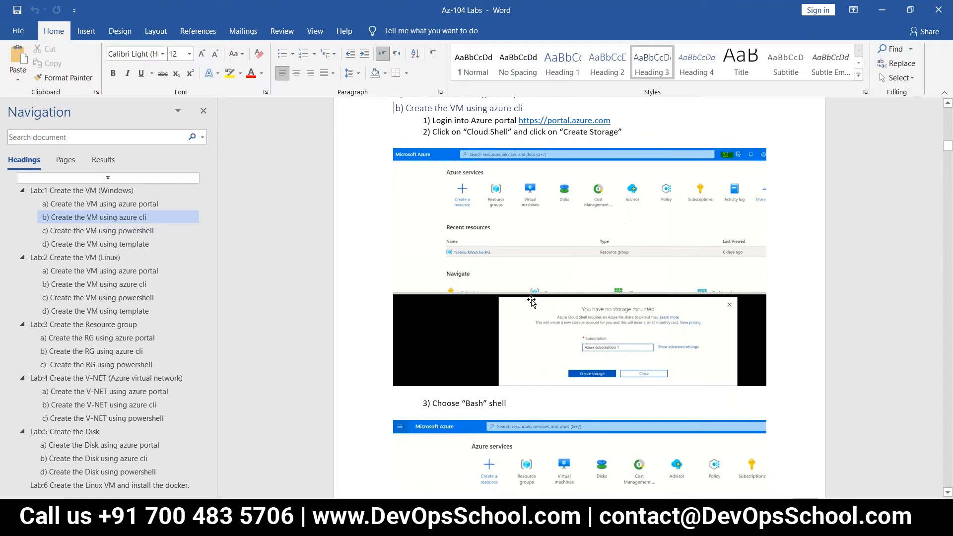
scroll(531, 301, down, 2)
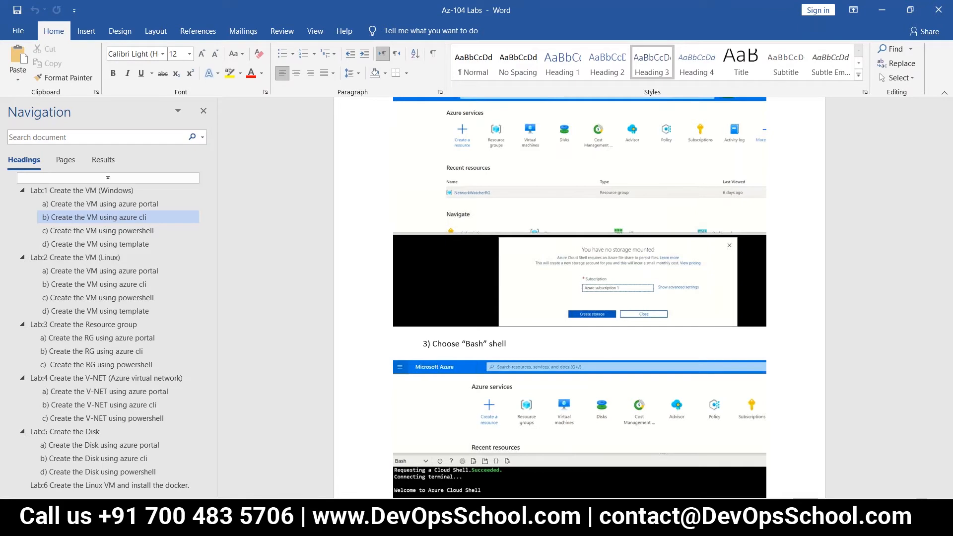
Step: Read the Cloud Shell setup steps down to the az group create and list examples
click(921, 505)
scroll(682, 338, up, 3)
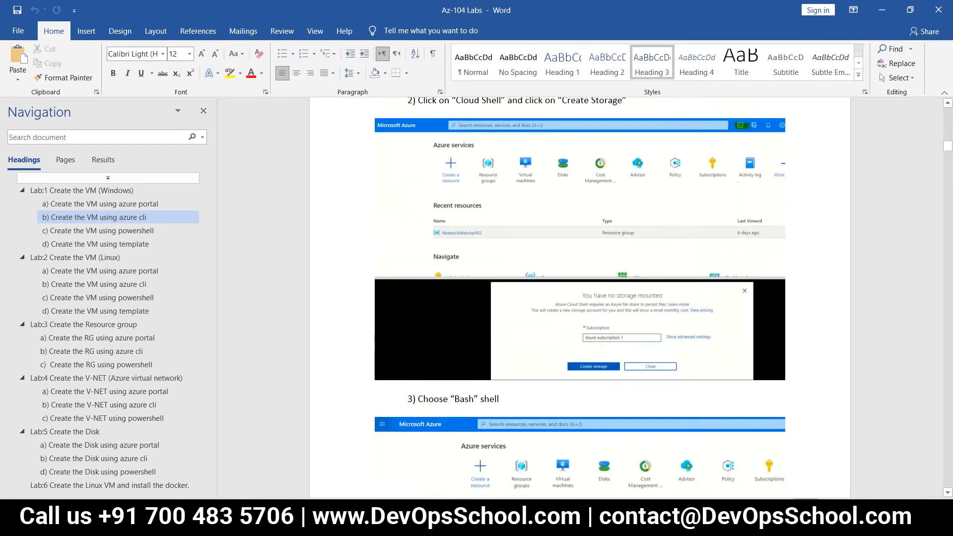
scroll(667, 313, up, 1)
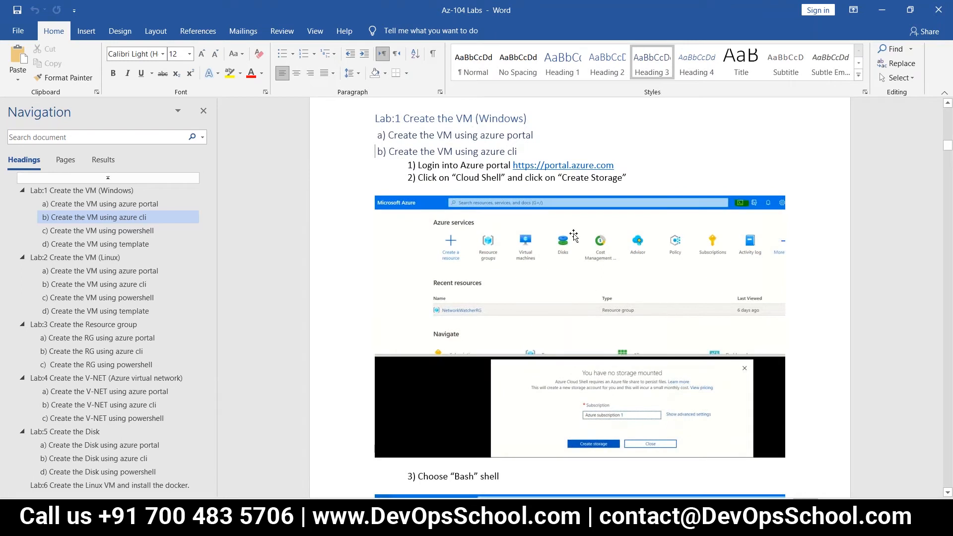
scroll(661, 318, down, 6)
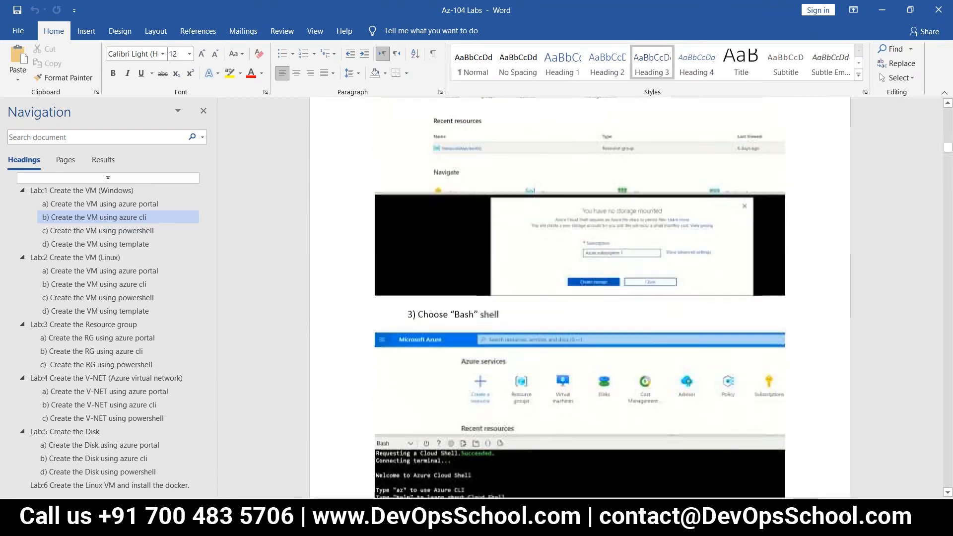
scroll(579, 297, down, 4)
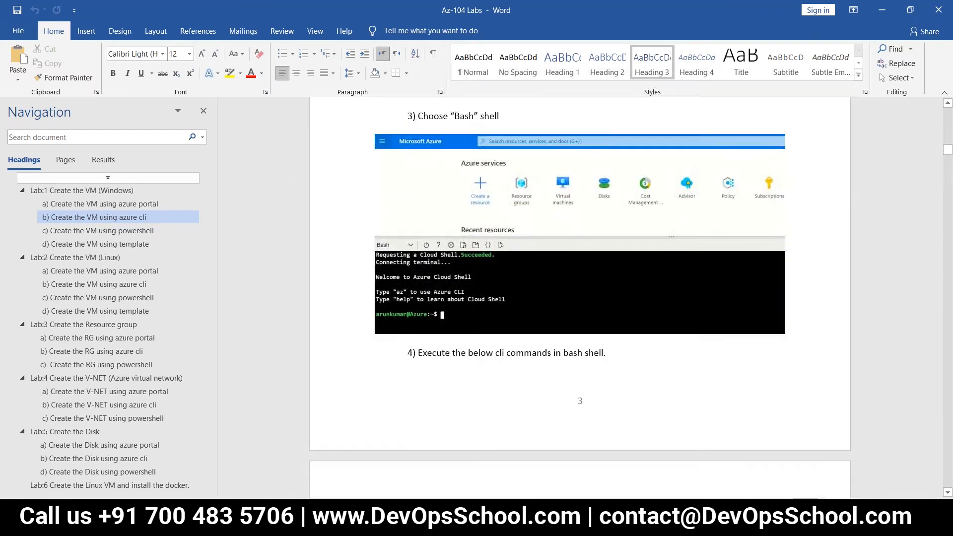
scroll(579, 306, down, 5)
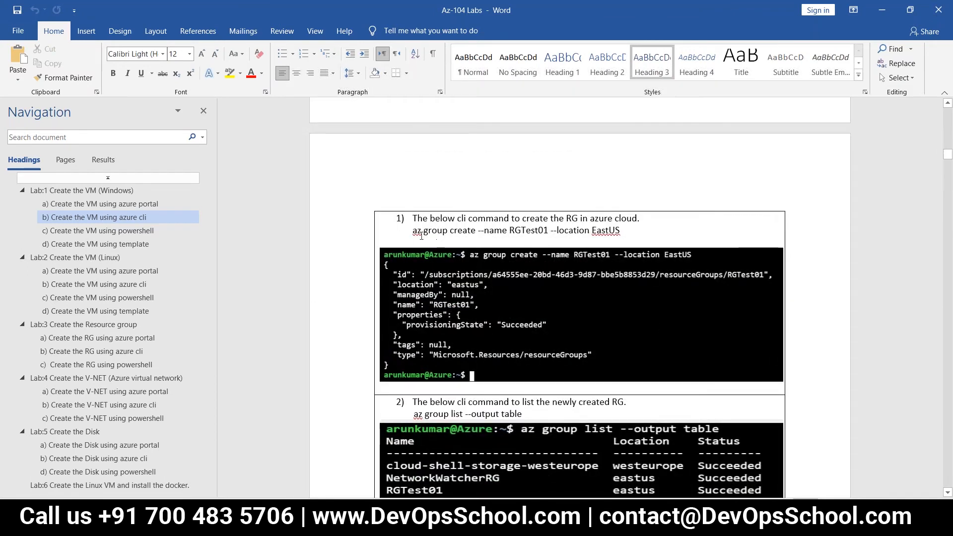
Step: Read through the az group create step of the azure cli section
scroll(529, 237, up, 3)
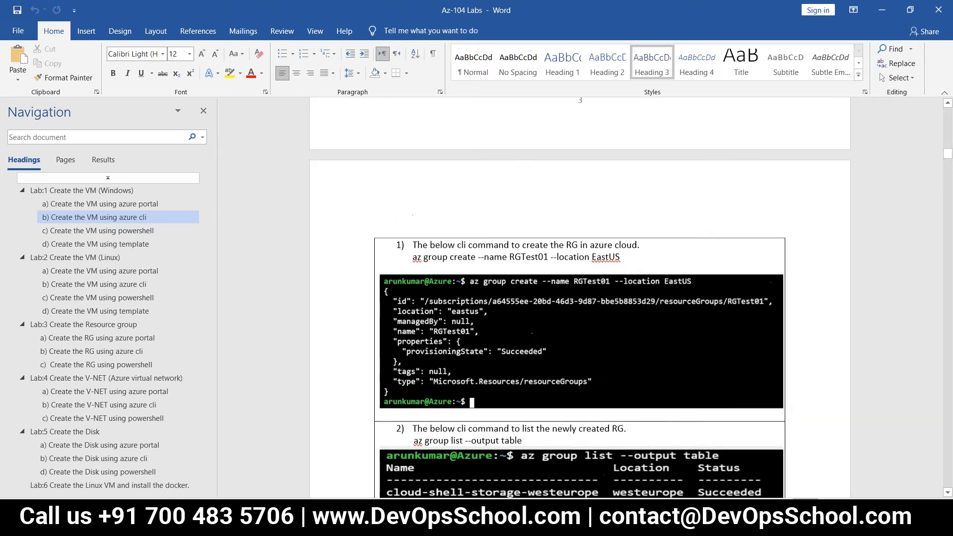
scroll(538, 288, down, 2)
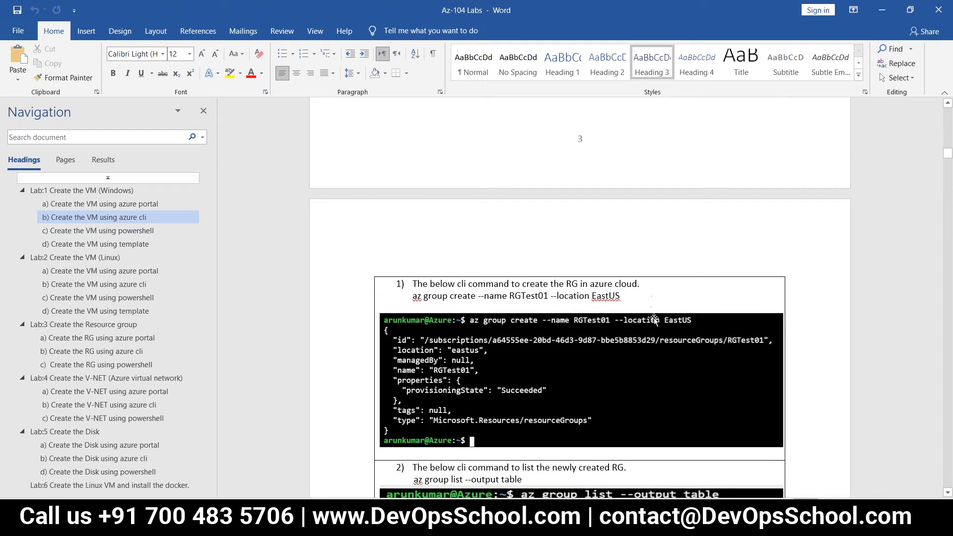
scroll(652, 310, down, 2)
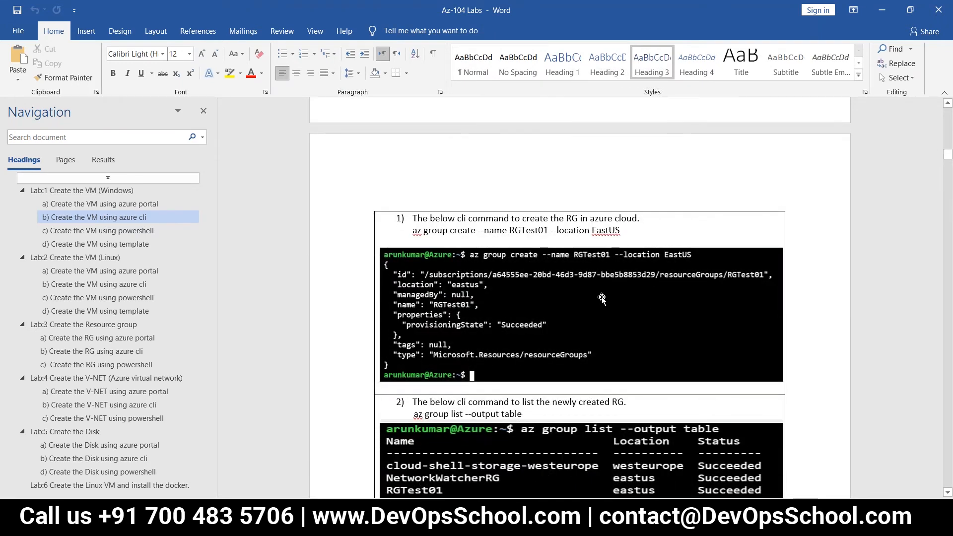
scroll(457, 353, down, 2)
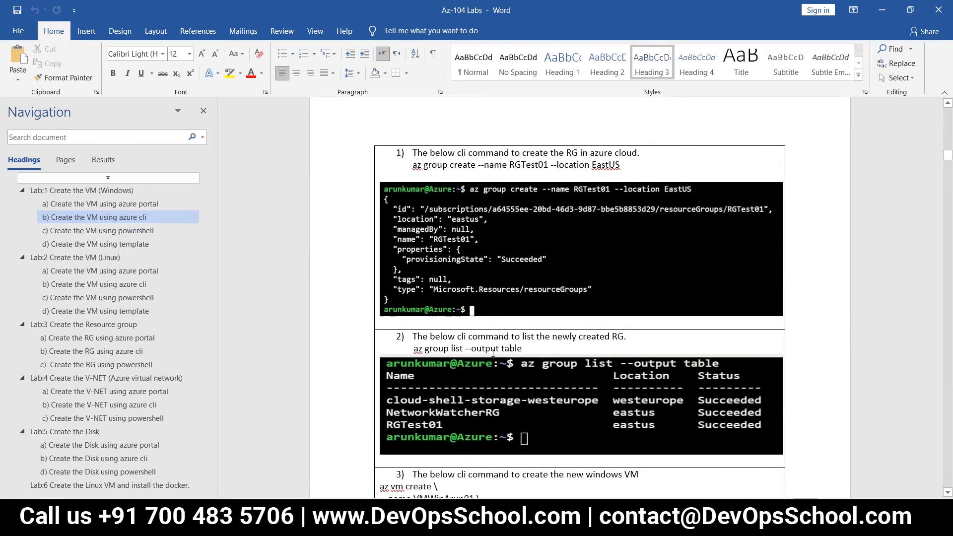
scroll(585, 394, down, 1)
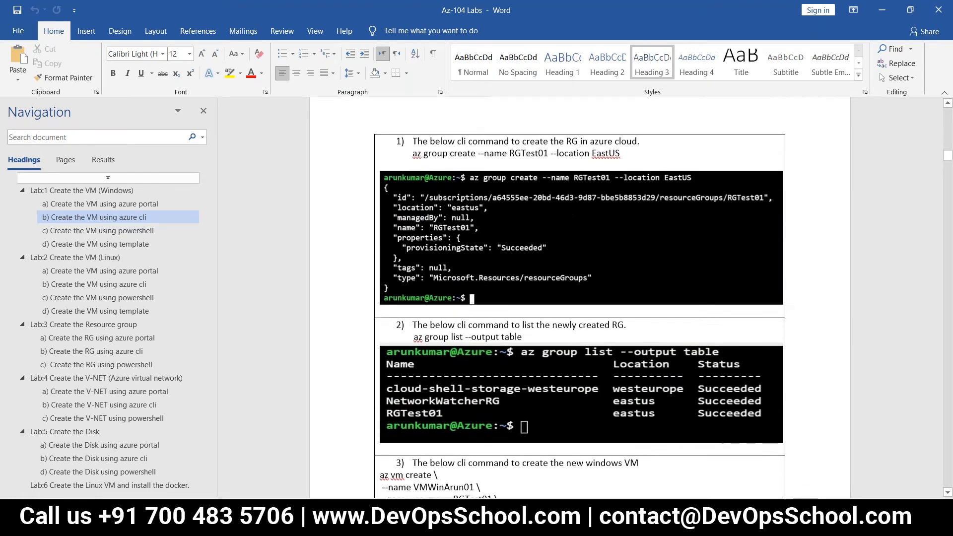
scroll(580, 298, down, 4)
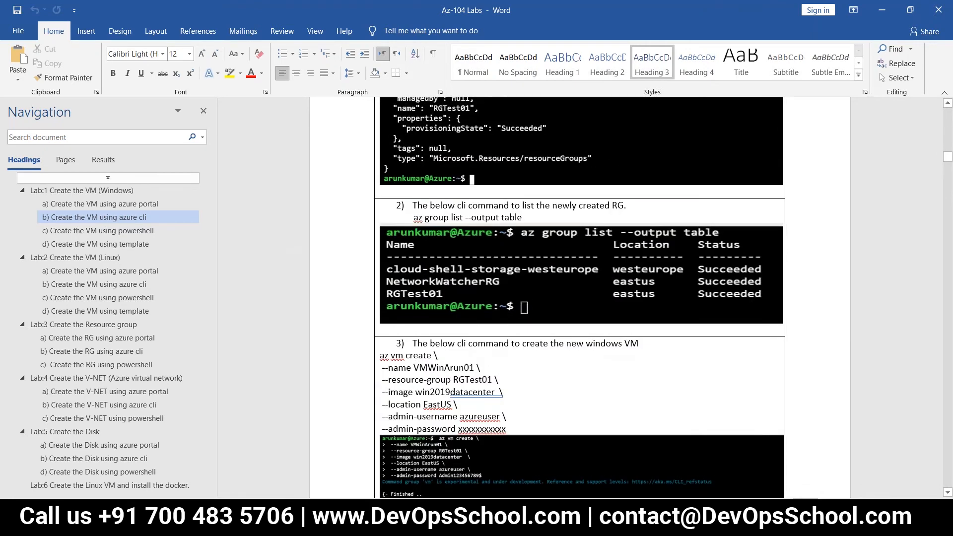
scroll(588, 392, up, 2)
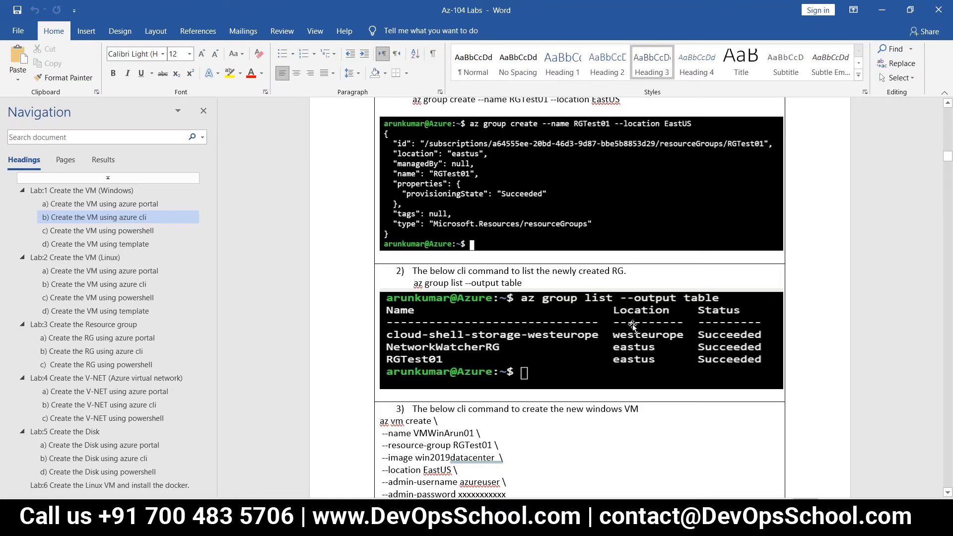
Step: Examine the 'group list --output table' command and screenshot, then read on past az vm create to az vm list
click(570, 347)
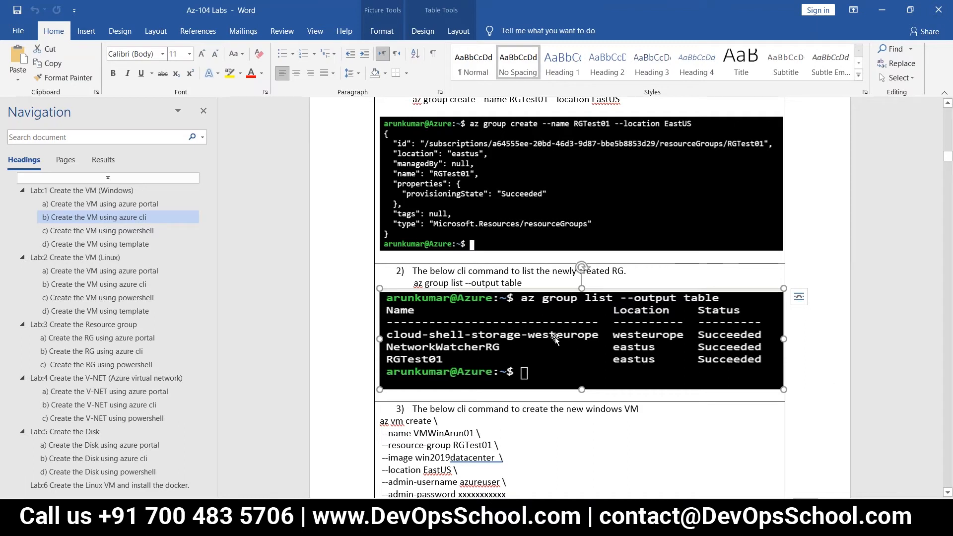
click(543, 283)
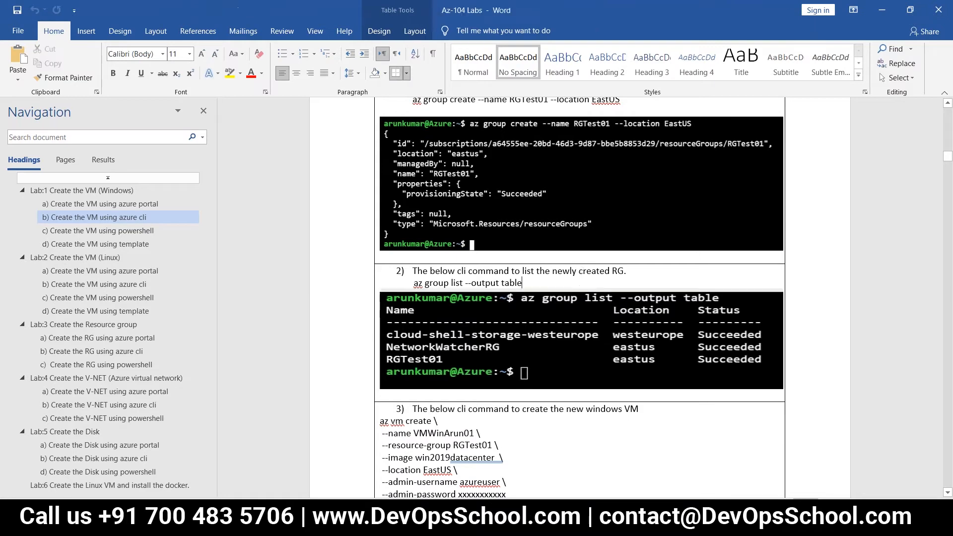
drag(503, 285, 406, 285)
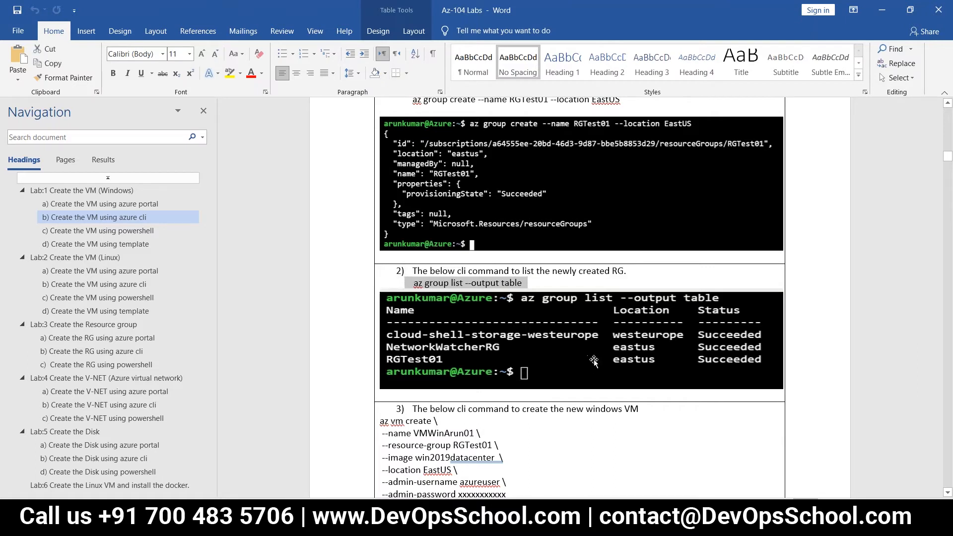
scroll(593, 361, down, 3)
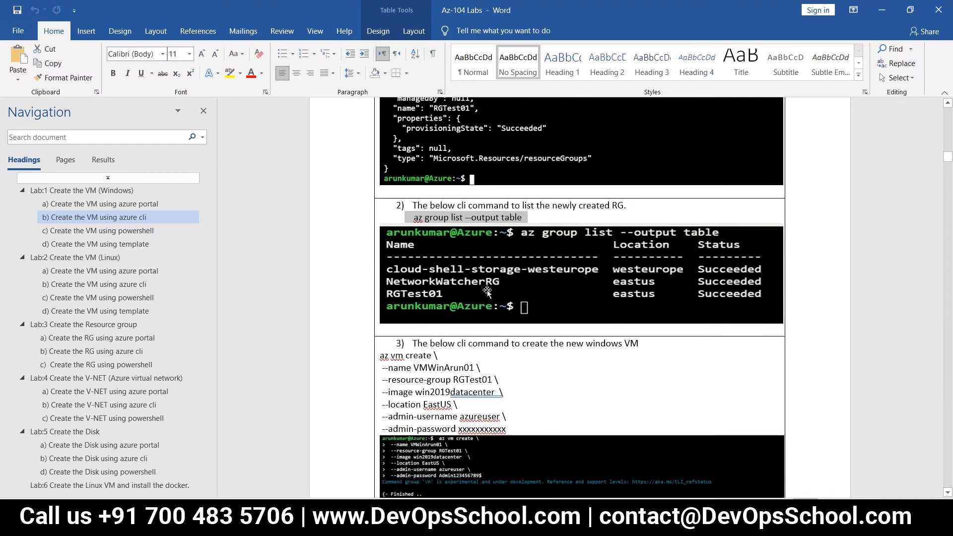
click(491, 282)
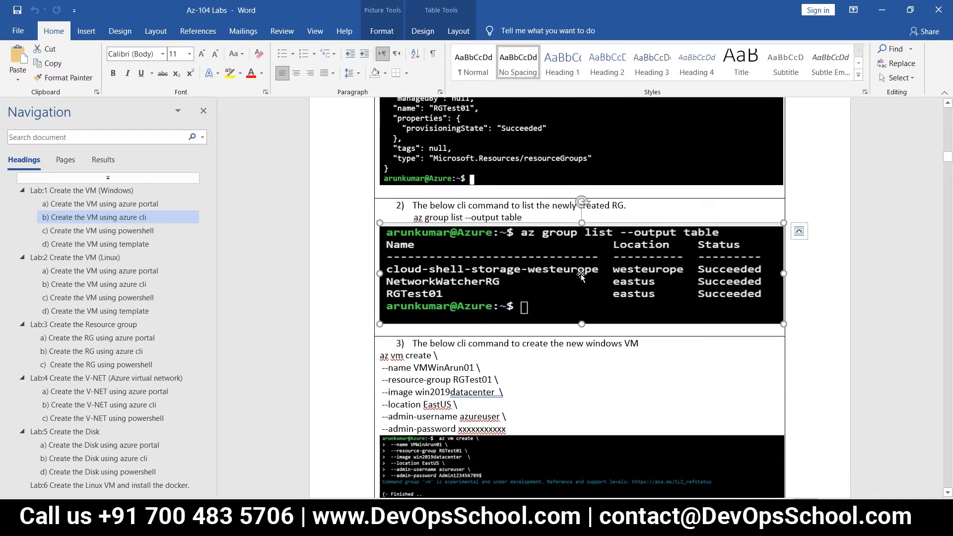
scroll(580, 274, down, 1)
scroll(580, 274, down, 3)
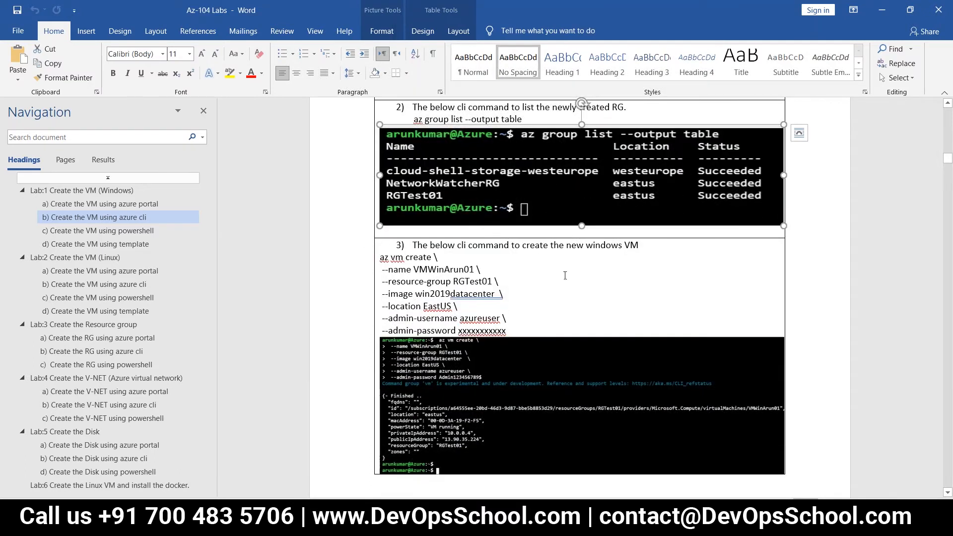
scroll(565, 275, down, 3)
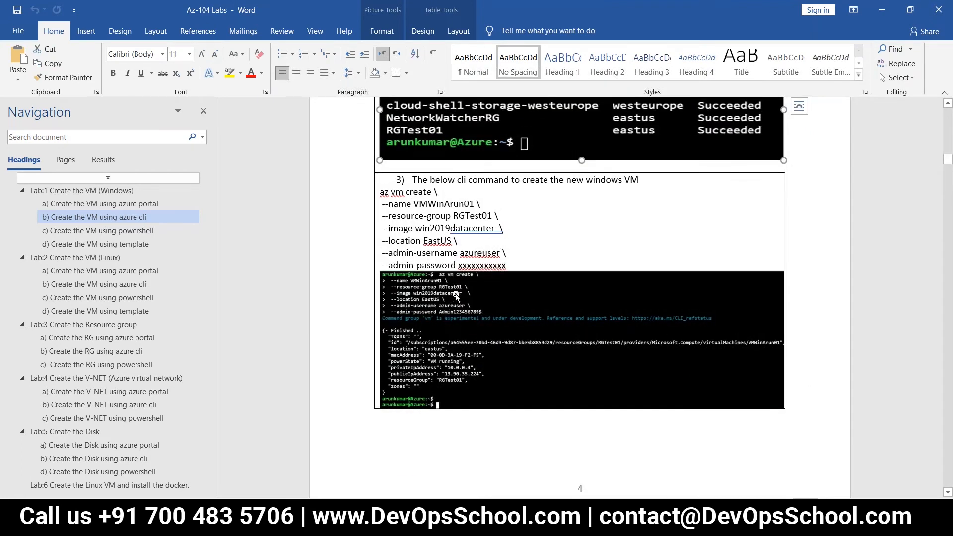
scroll(477, 322, down, 10)
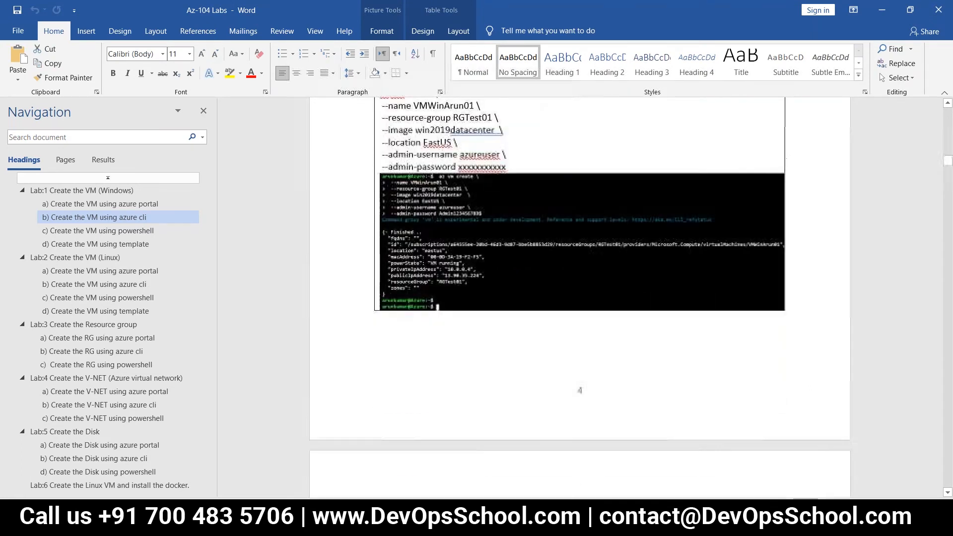
scroll(484, 293, down, 5)
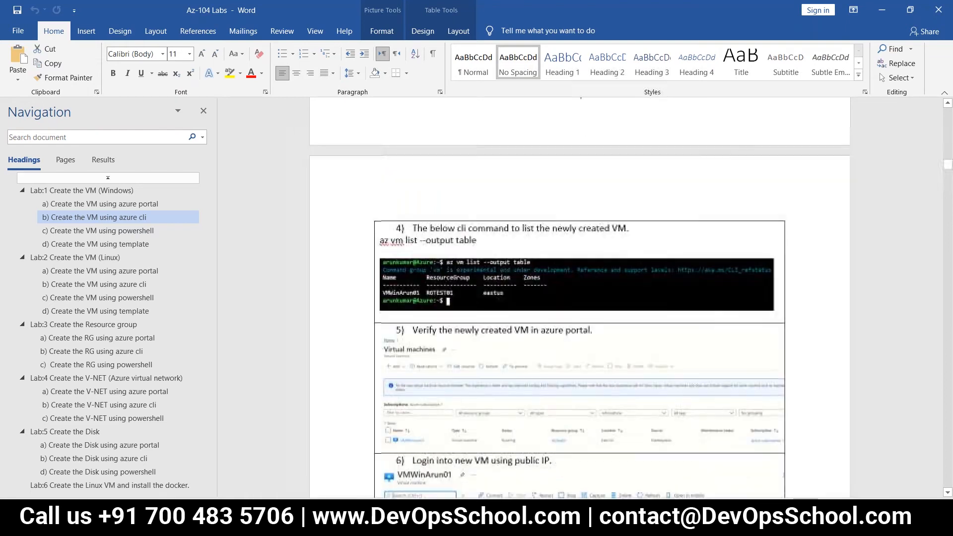
Step: Check the az vm list and portal VM screenshots, then continue to 'c) Create the VM using powershell'
click(484, 293)
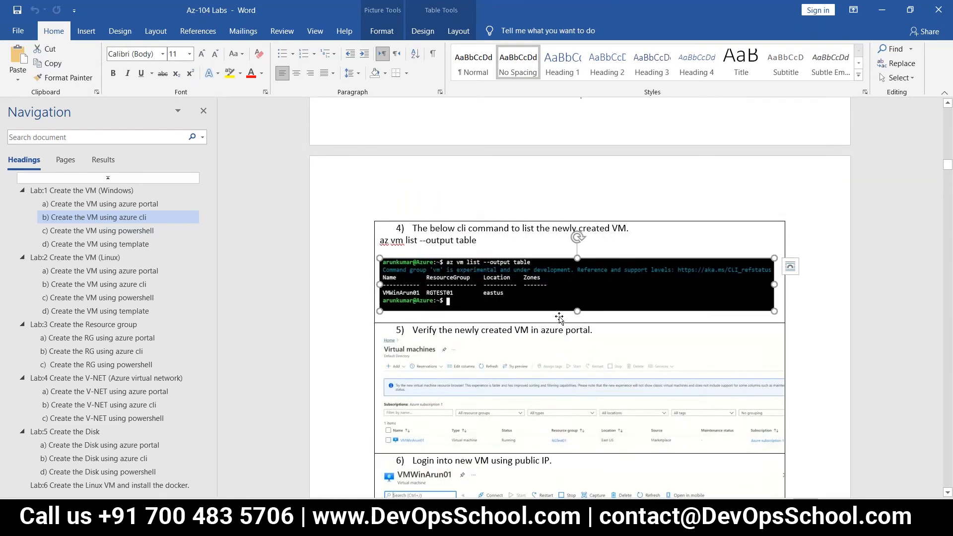
scroll(489, 274, down, 4)
click(495, 266)
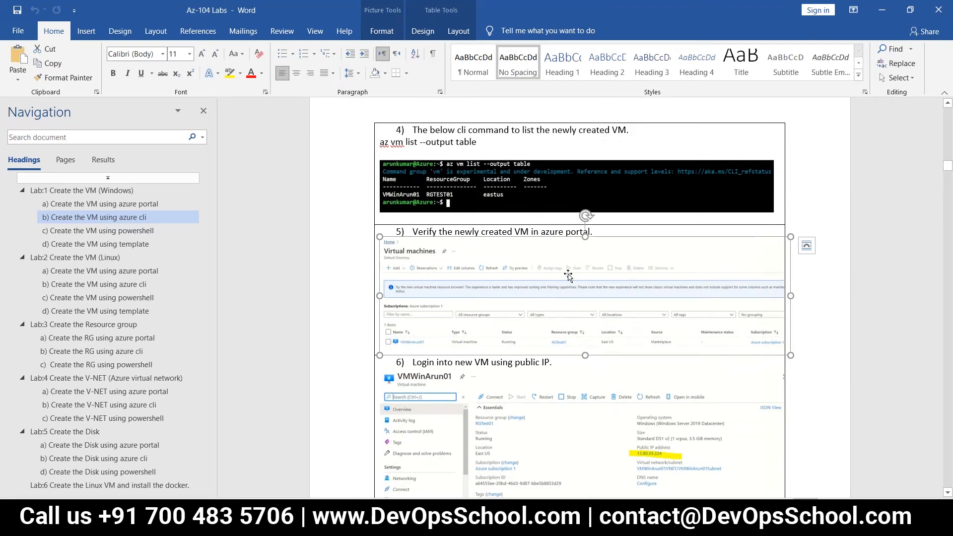
scroll(564, 294, down, 2)
scroll(564, 293, down, 10)
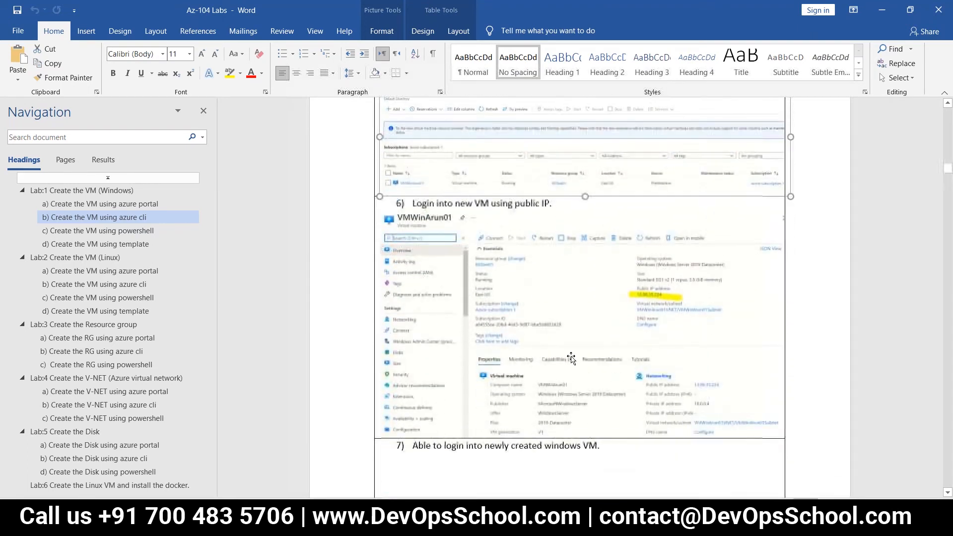
scroll(564, 294, down, 15)
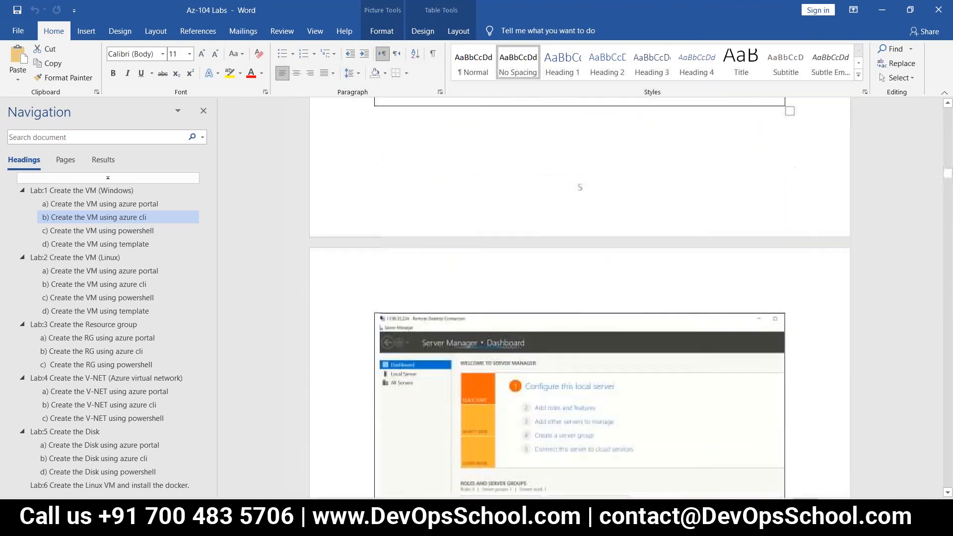
scroll(620, 355, down, 12)
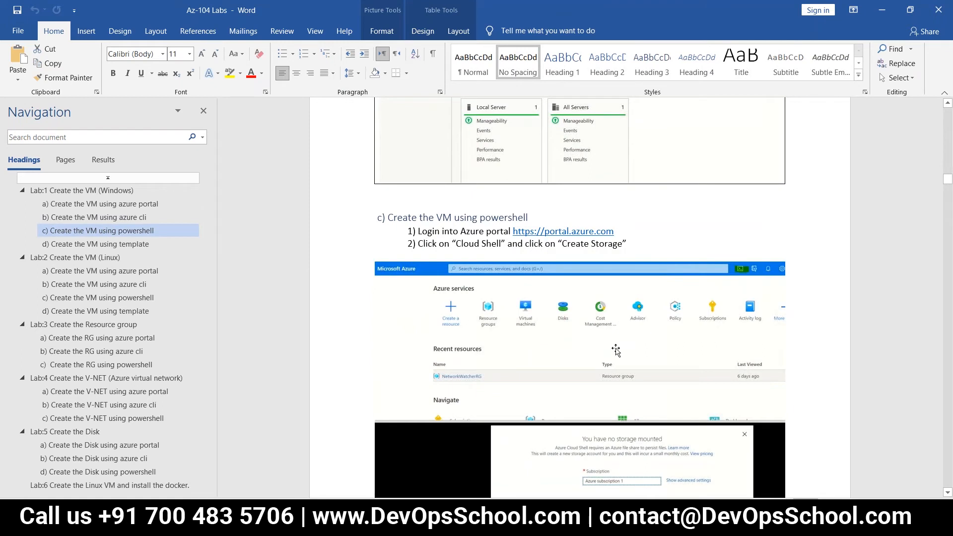
scroll(615, 350, down, 14)
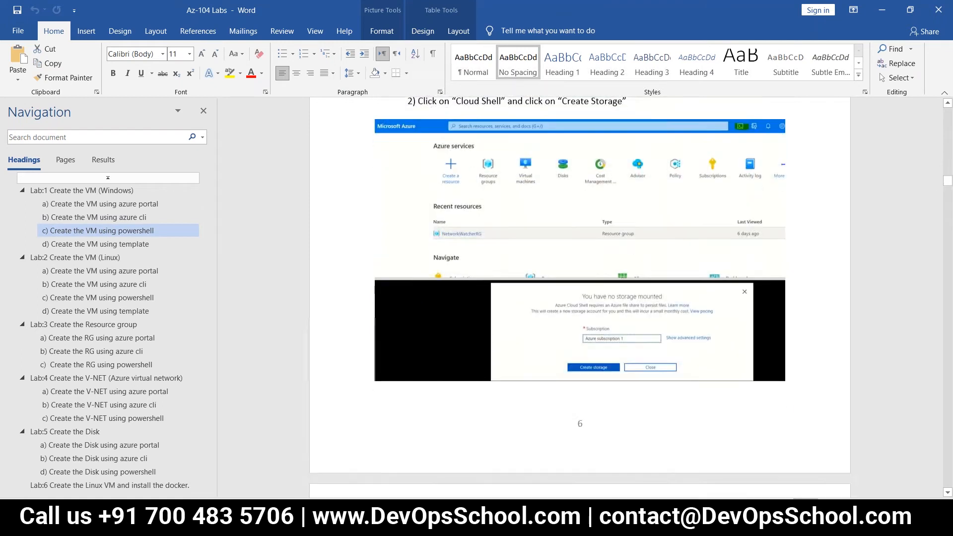
scroll(579, 298, up, 20)
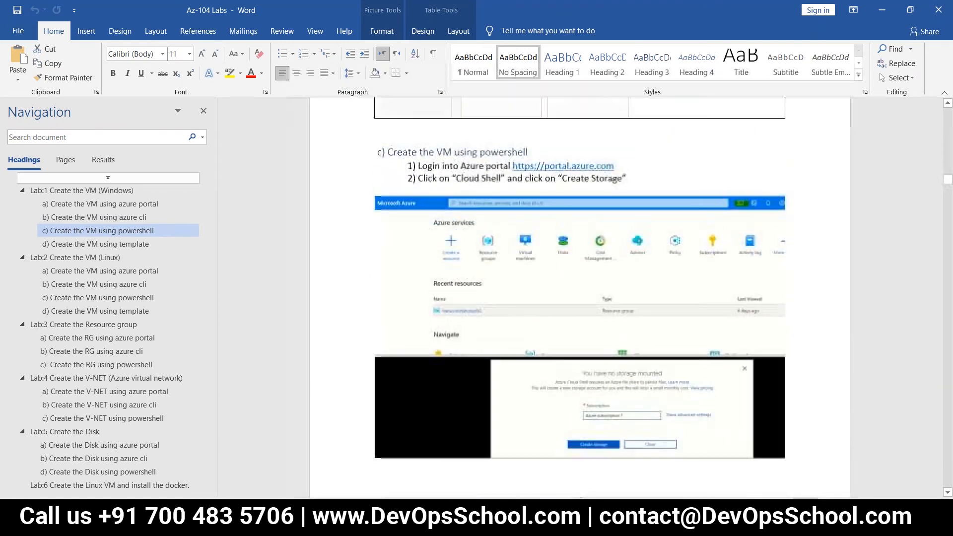
scroll(579, 297, up, 4)
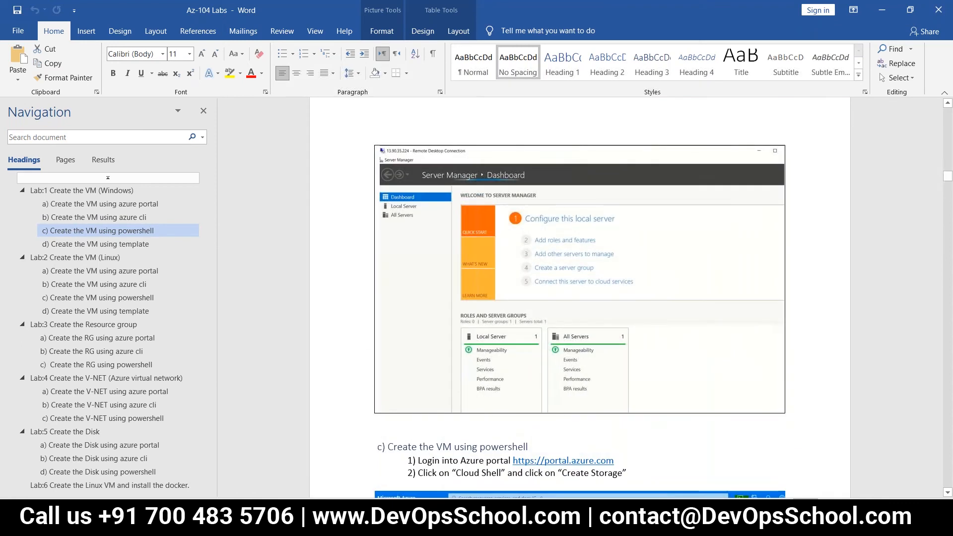
scroll(579, 298, up, 10)
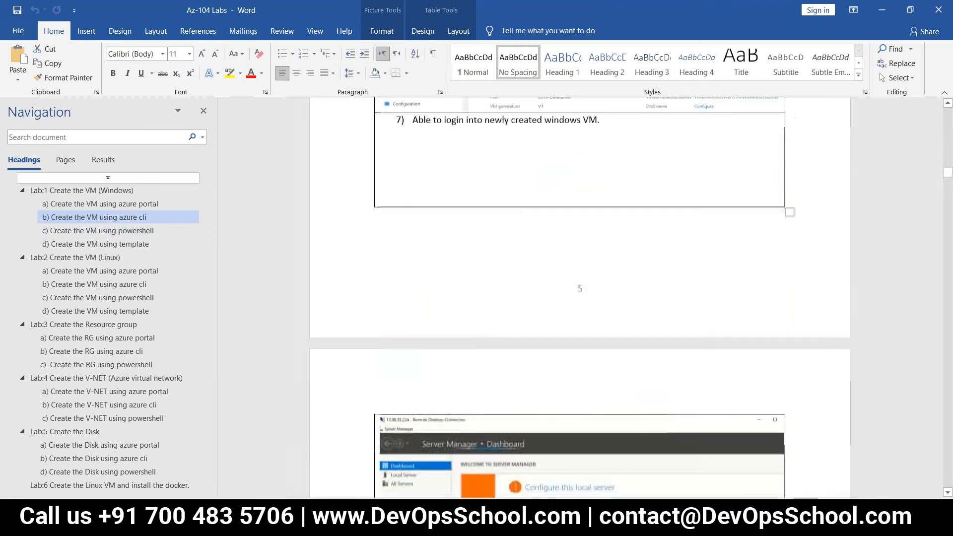
scroll(579, 298, up, 2)
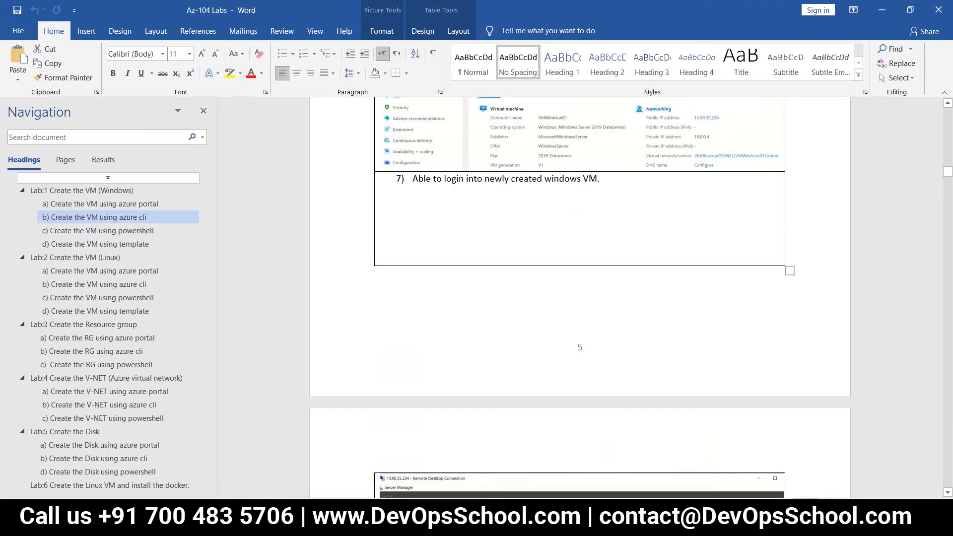
scroll(580, 298, down, 14)
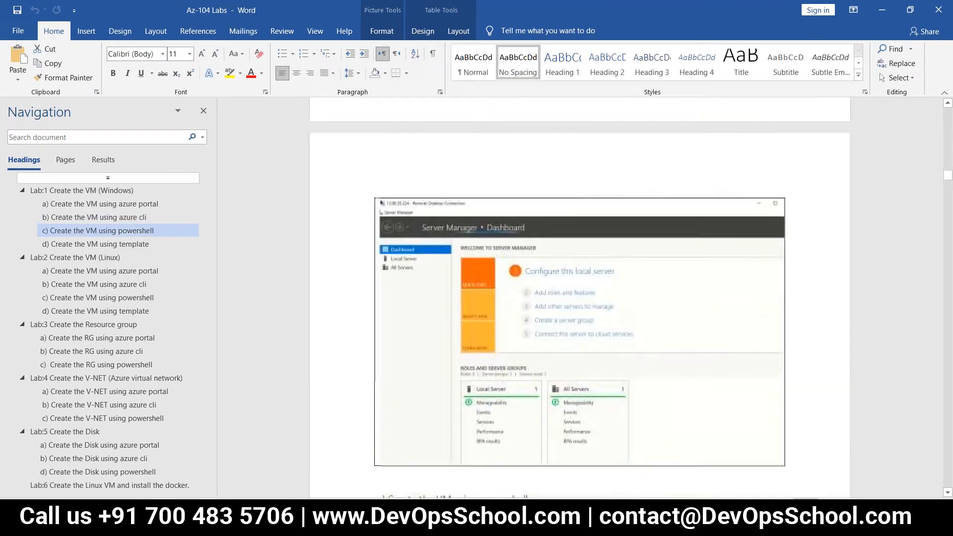
scroll(580, 298, down, 3)
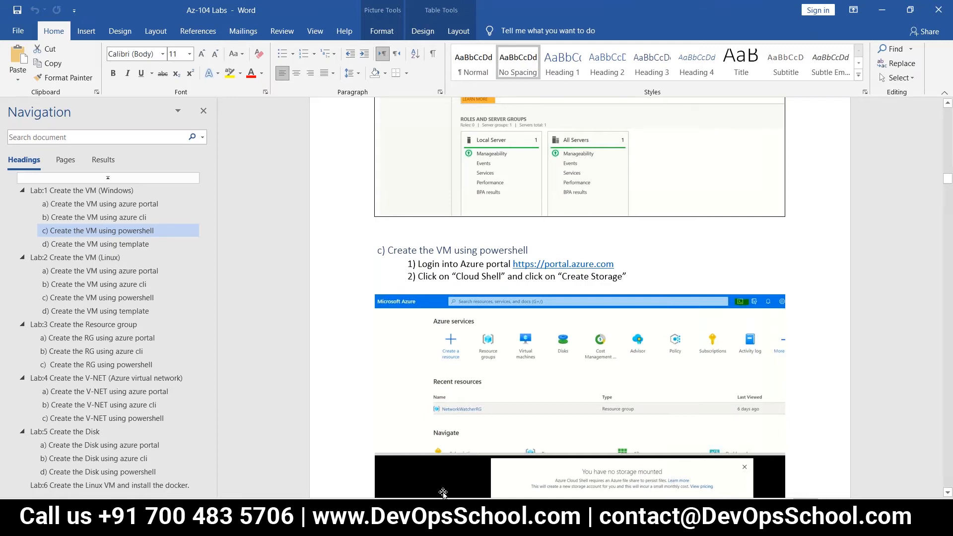
Step: In Notepad++, inspect the New-AzureRmVirtualNetwork command in Code_VM_Powershell.txt
key(alt+Tab)
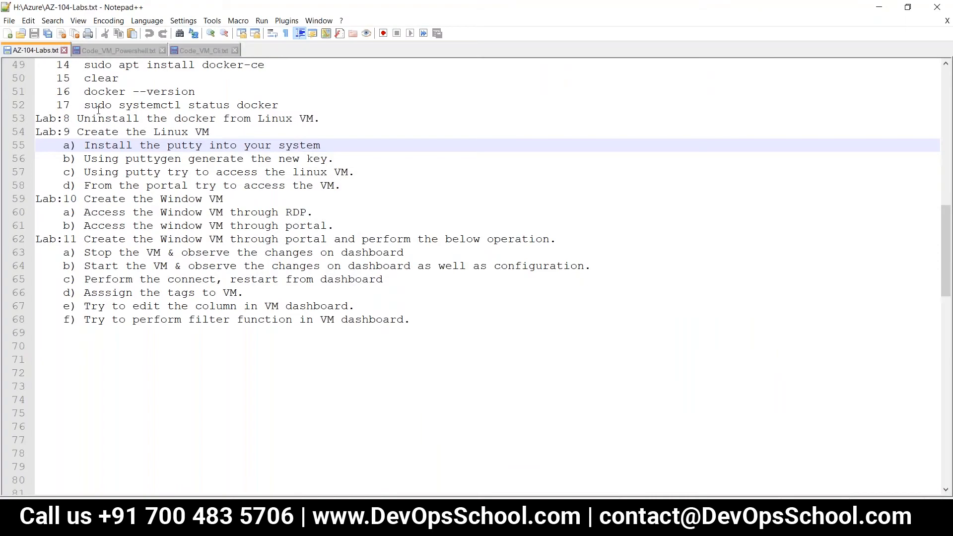
click(118, 48)
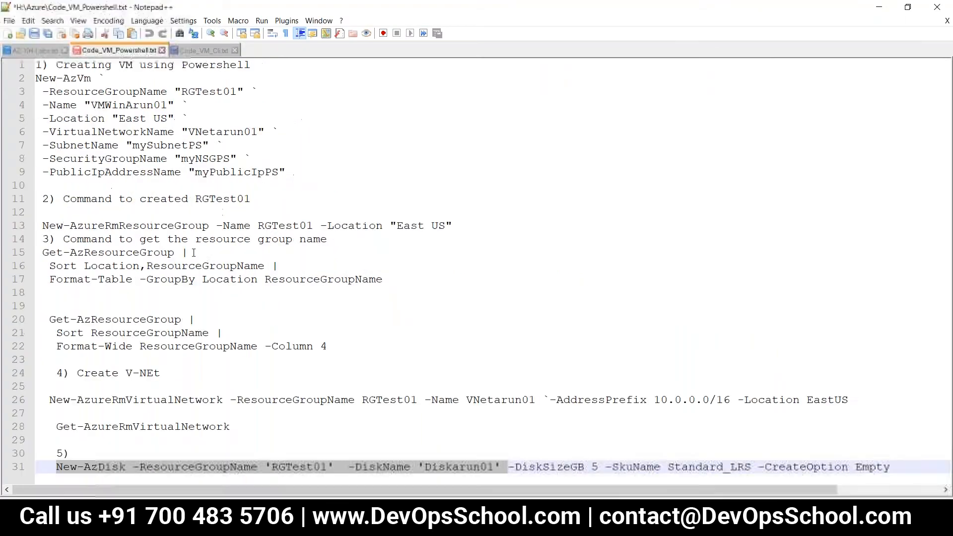
drag(50, 399, 853, 399)
double_click(213, 427)
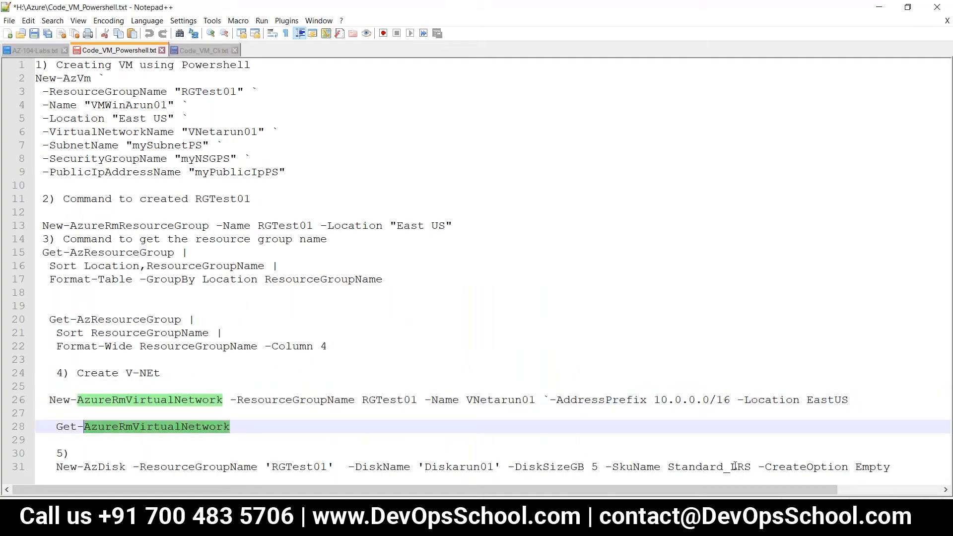
click(893, 466)
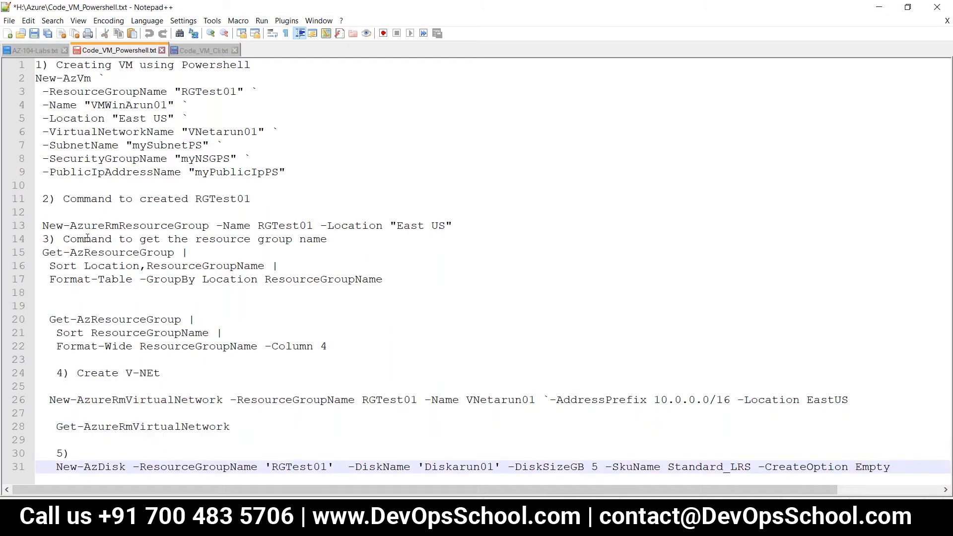
Step: Review Code_VM_Cli.txt down to the az disk create command for diskarun01
click(216, 50)
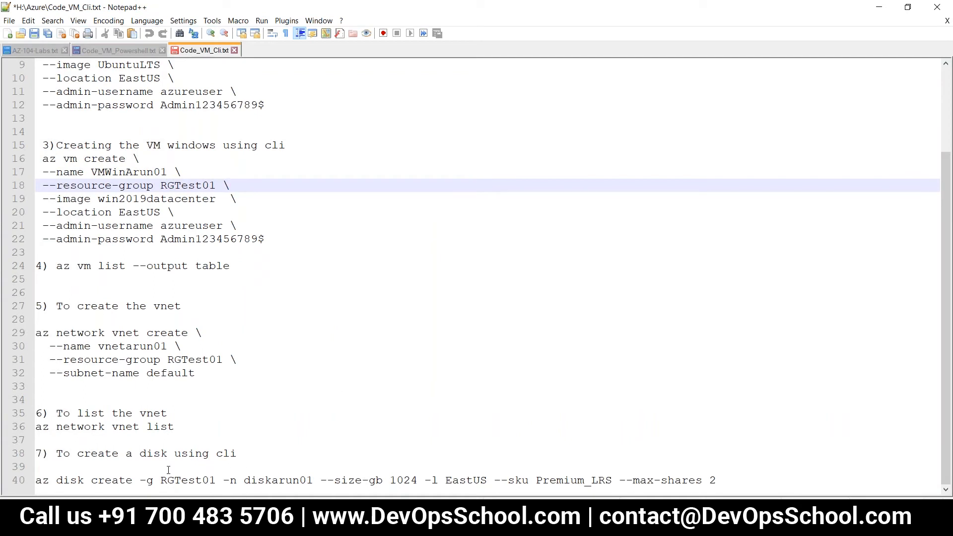
click(750, 479)
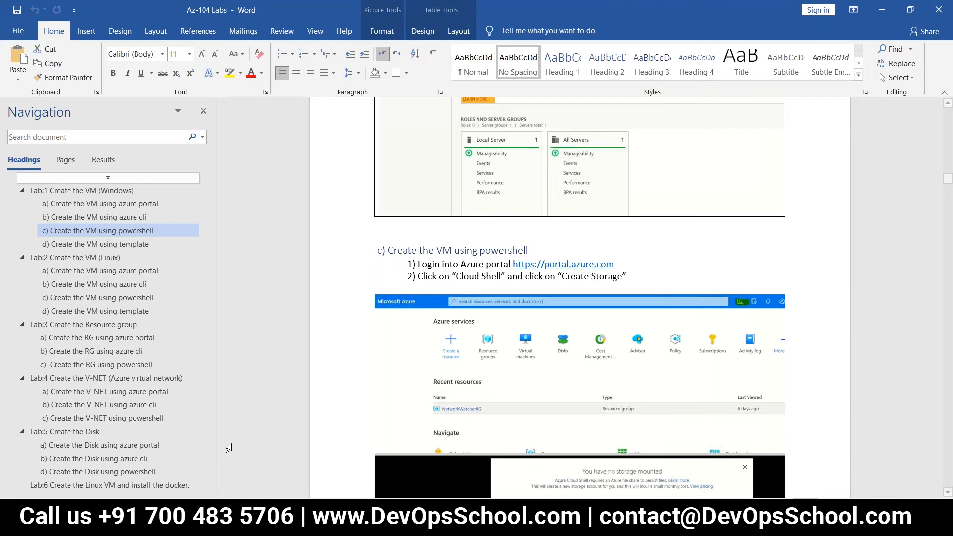
click(243, 522)
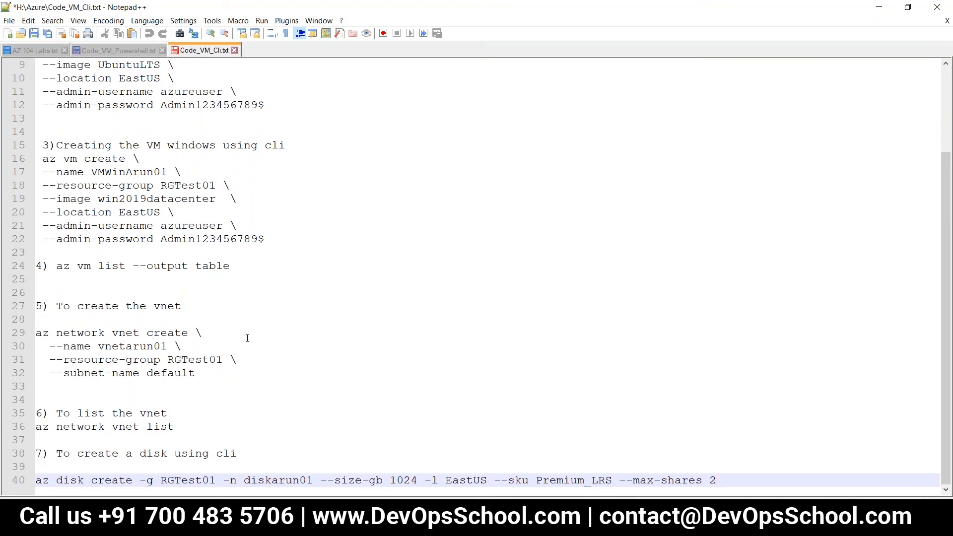
scroll(247, 338, up, 3)
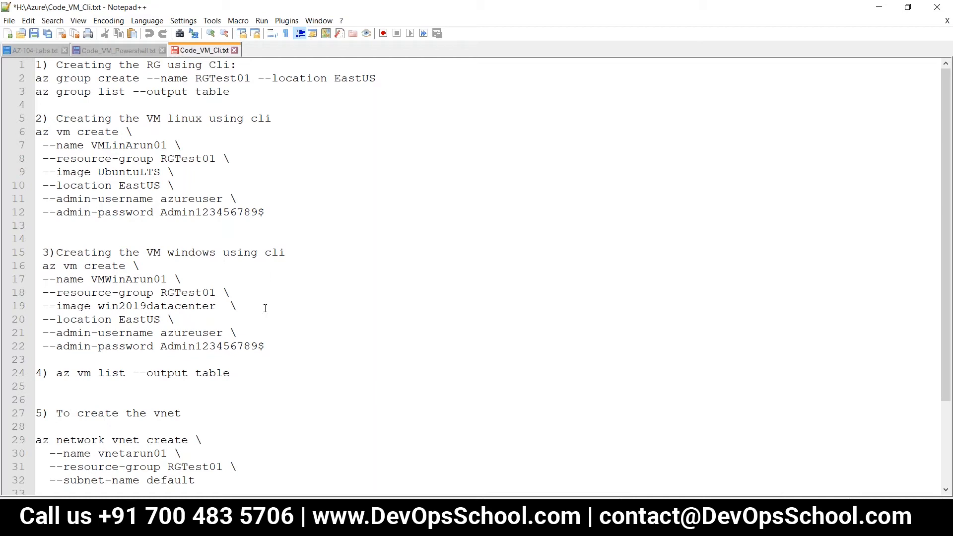
scroll(265, 308, down, 3)
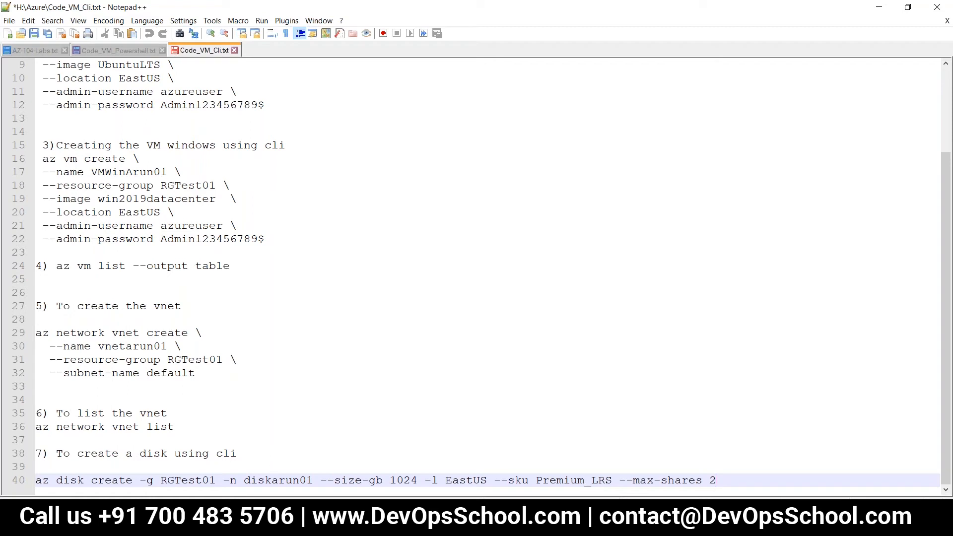
Step: Return to the Az-104 Labs document and read through the PowerShell VM lab steps
mouse_move(198, 526)
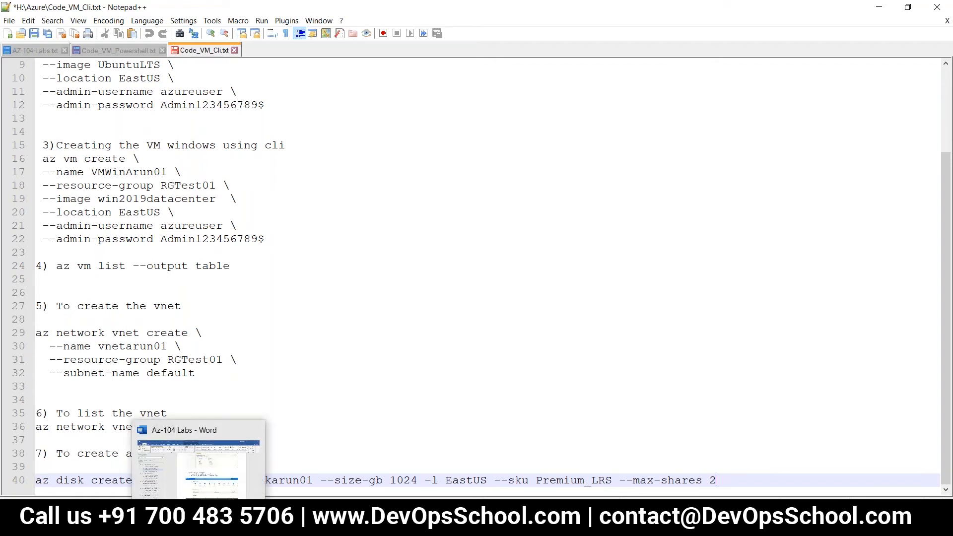
click(206, 481)
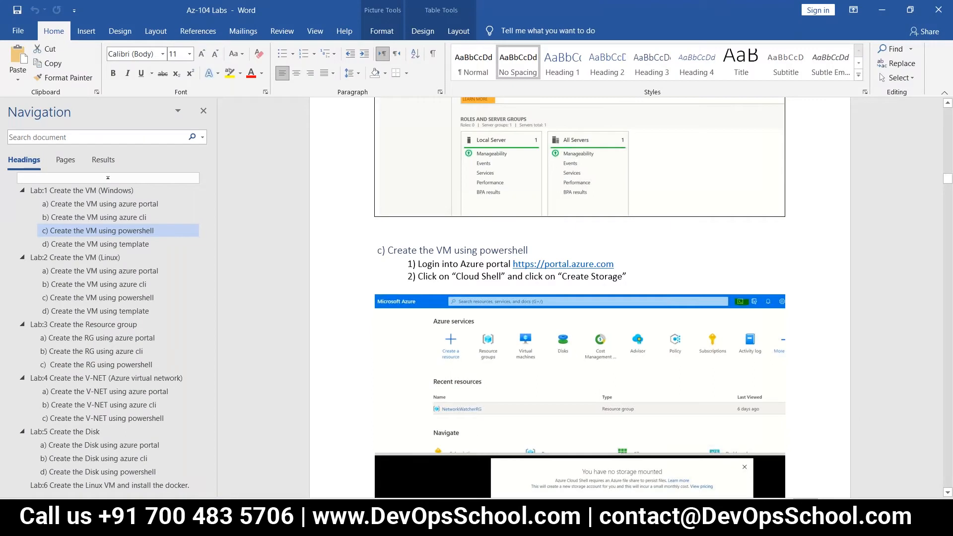
scroll(579, 293, down, 2)
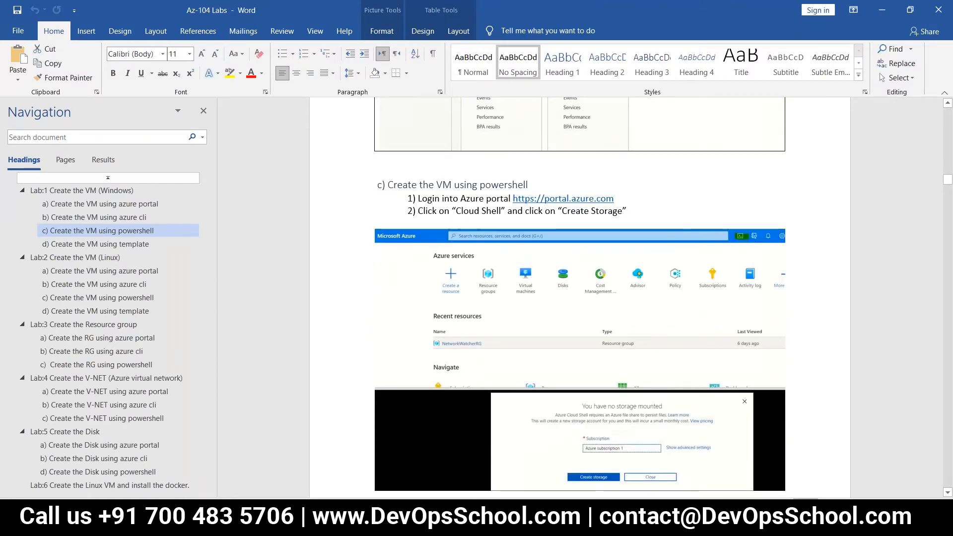
scroll(579, 293, down, 1)
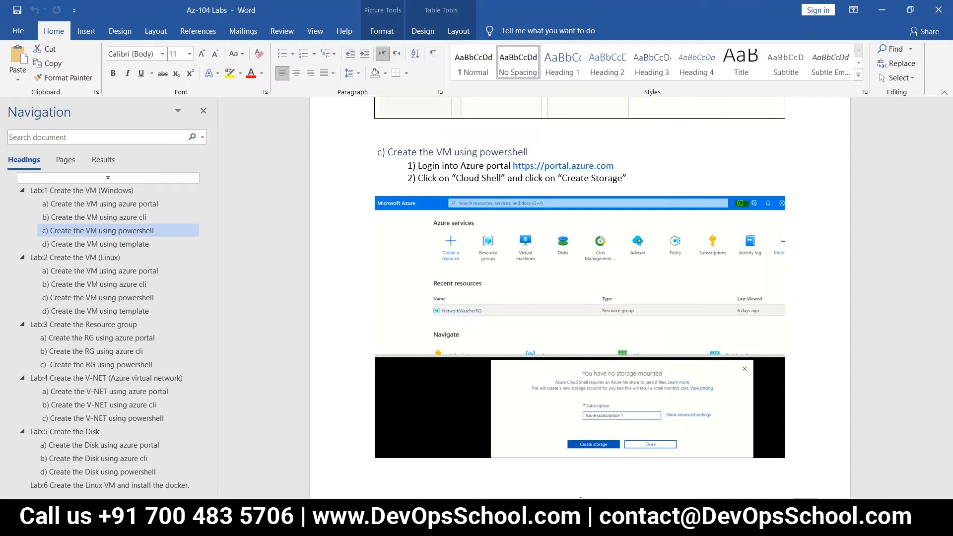
scroll(456, 328, down, 10)
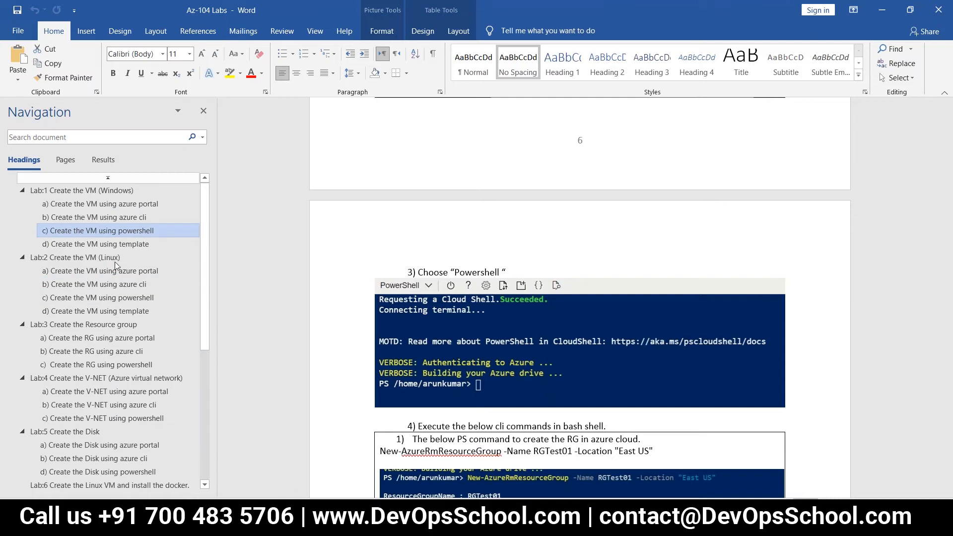
scroll(437, 306, up, 1)
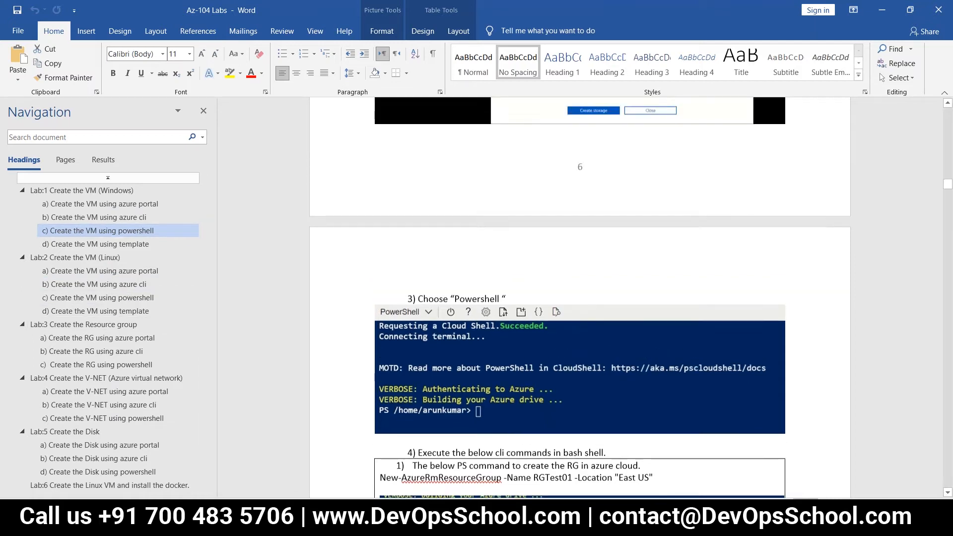
scroll(580, 297, up, 6)
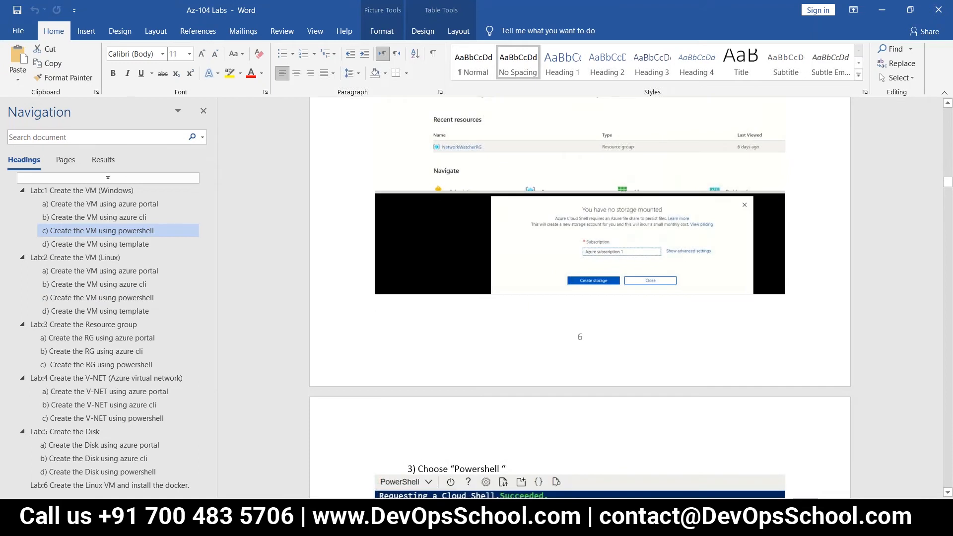
scroll(579, 298, up, 2)
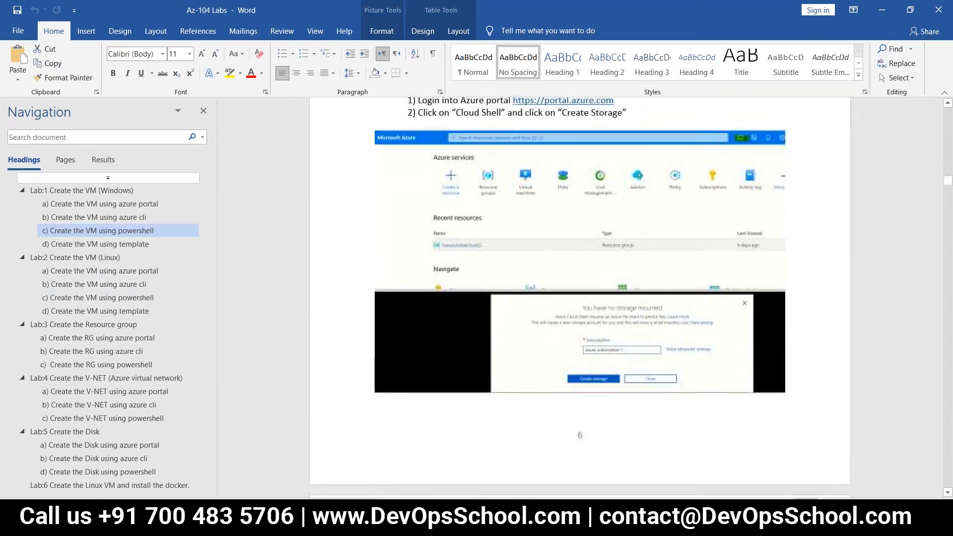
scroll(579, 297, down, 10)
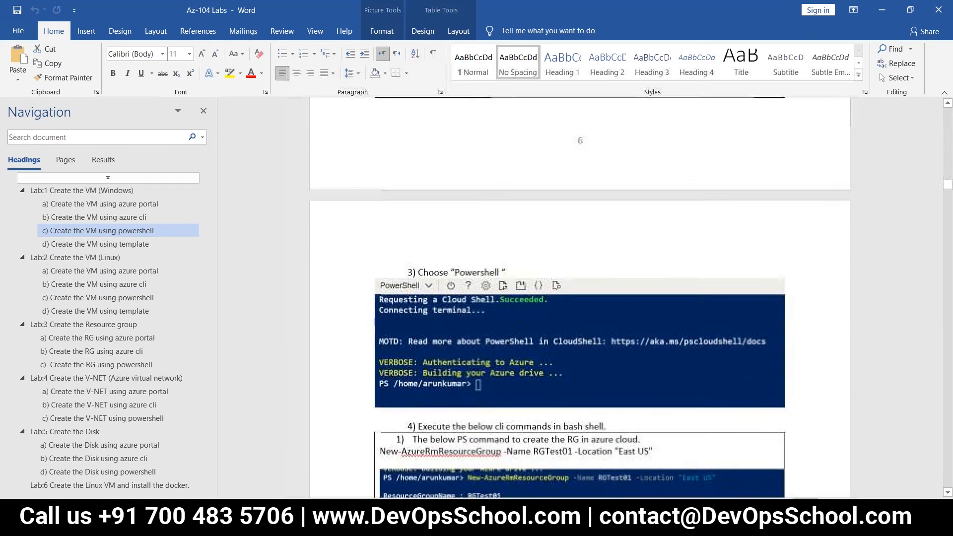
scroll(579, 298, down, 1)
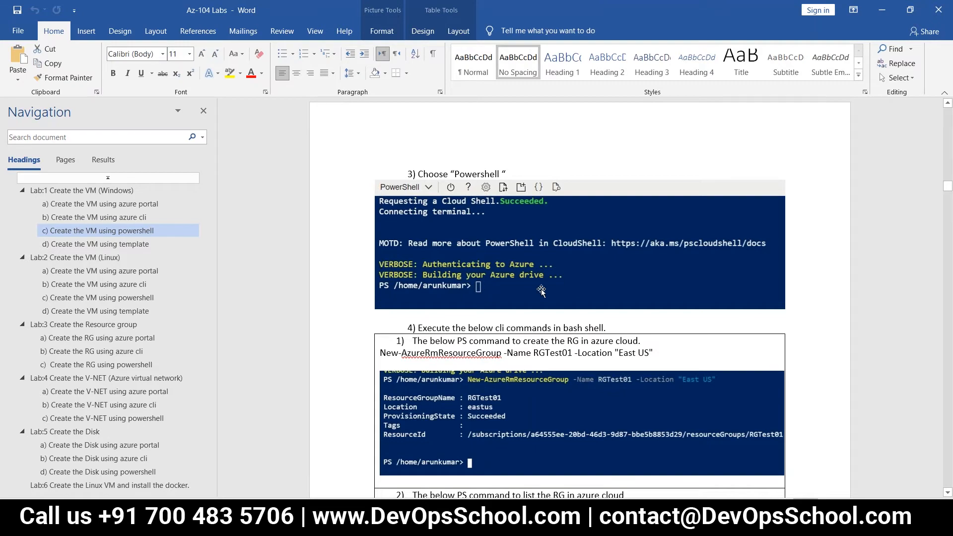
scroll(540, 291, up, 3)
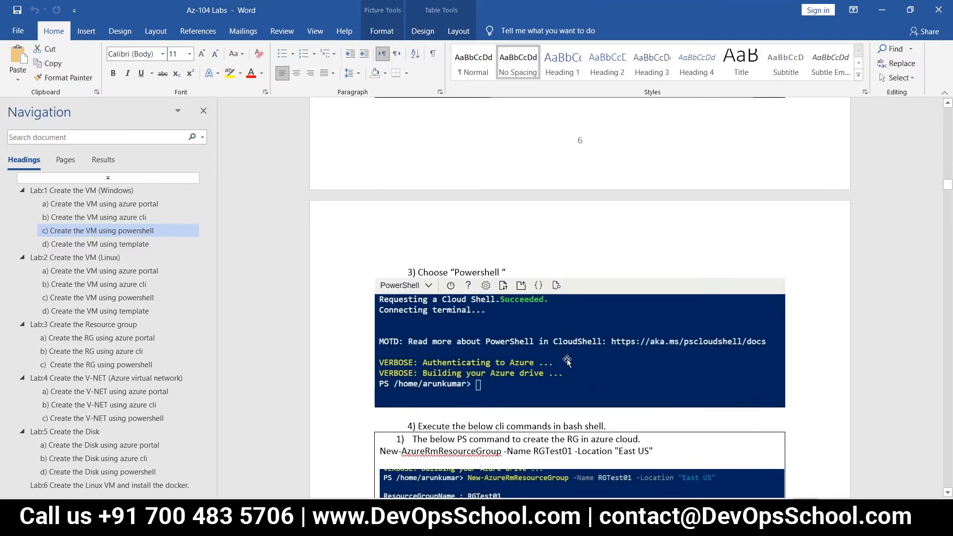
scroll(567, 361, down, 4)
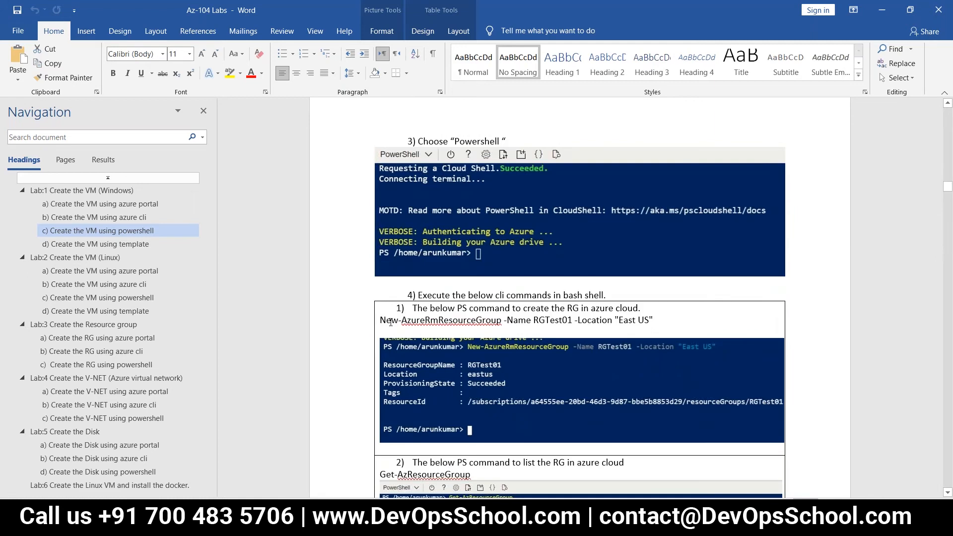
Step: Highlight the RGTest01 resource group command and read on to step 4 verifying VMWinArun01
drag(381, 319, 649, 320)
scroll(550, 348, down, 3)
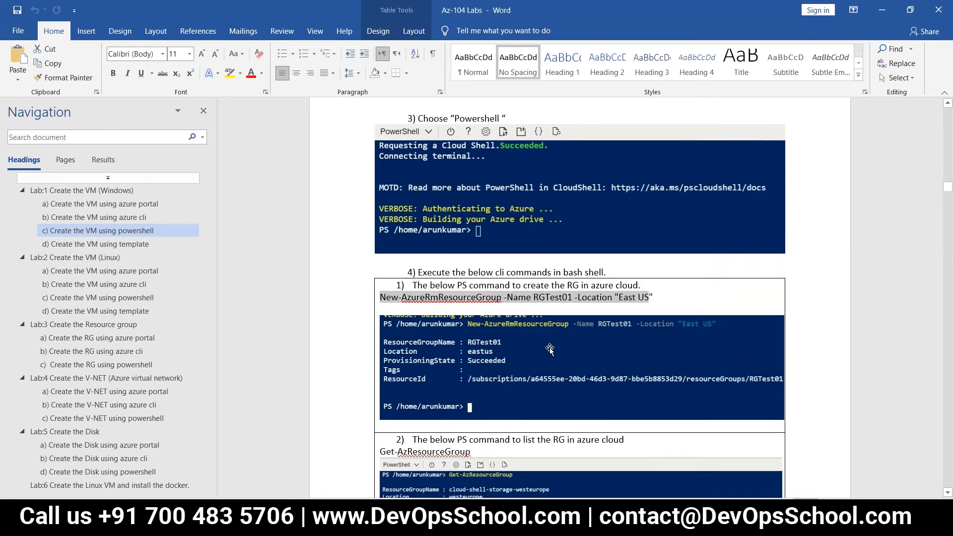
scroll(518, 310, down, 4)
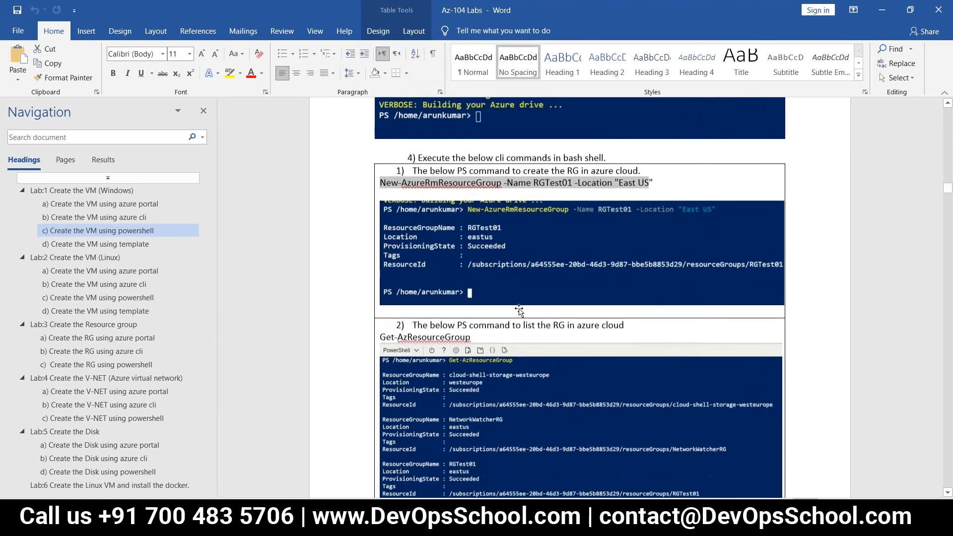
scroll(491, 302, down, 1)
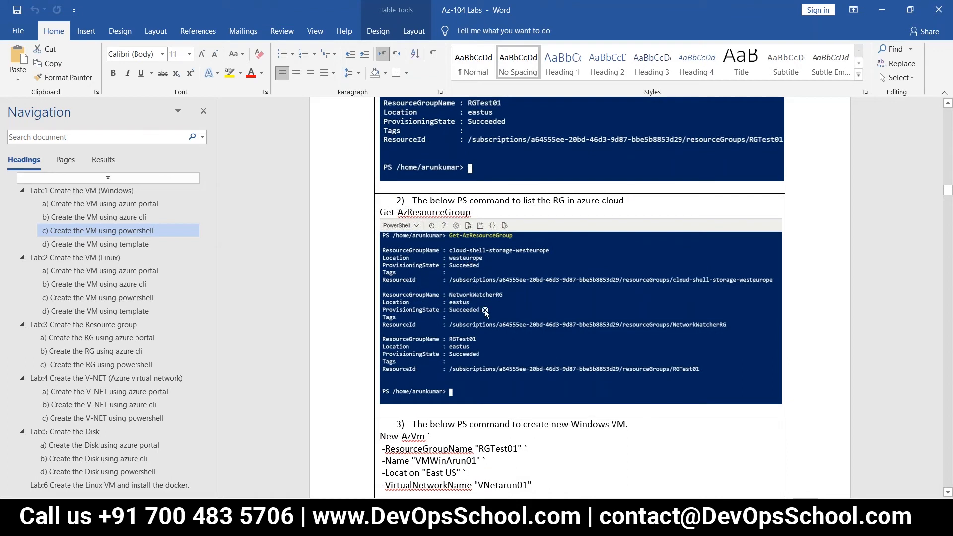
scroll(484, 309, down, 7)
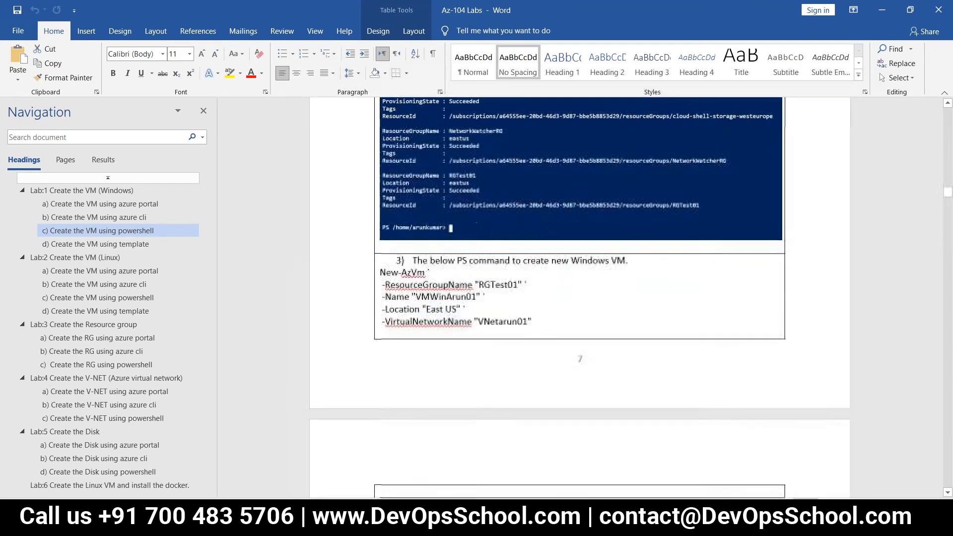
scroll(579, 298, down, 4)
scroll(579, 297, down, 3)
scroll(579, 298, down, 10)
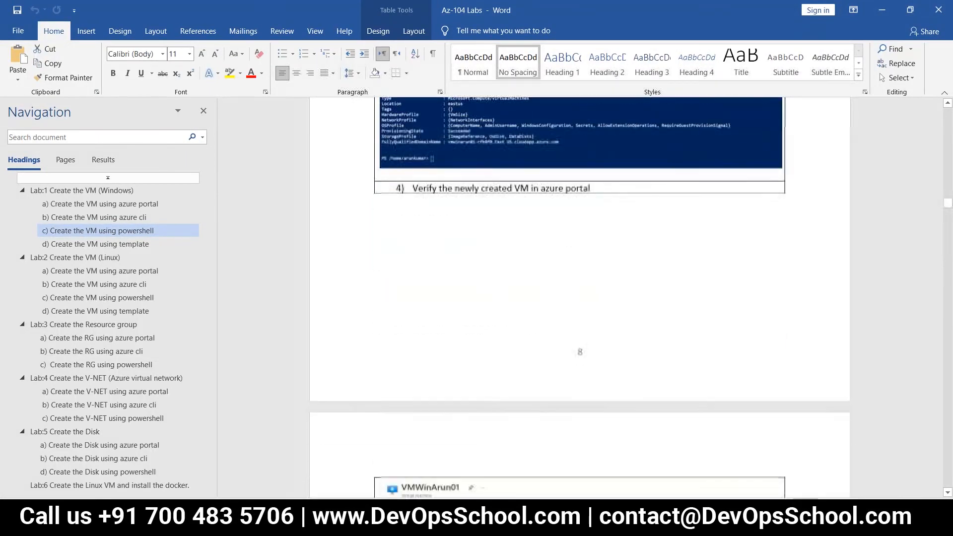
Step: Read further through the PowerShell VM lab section
scroll(579, 297, down, 9)
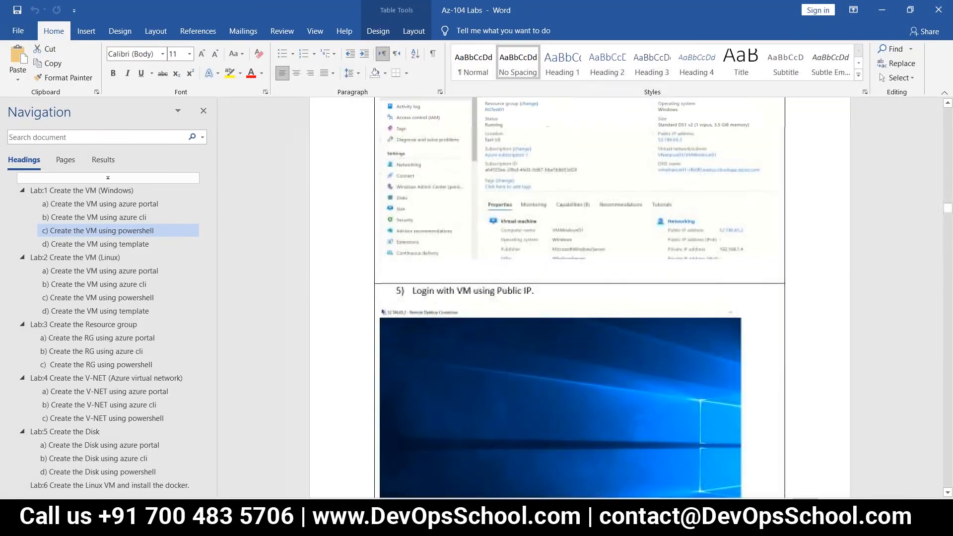
scroll(496, 322, down, 6)
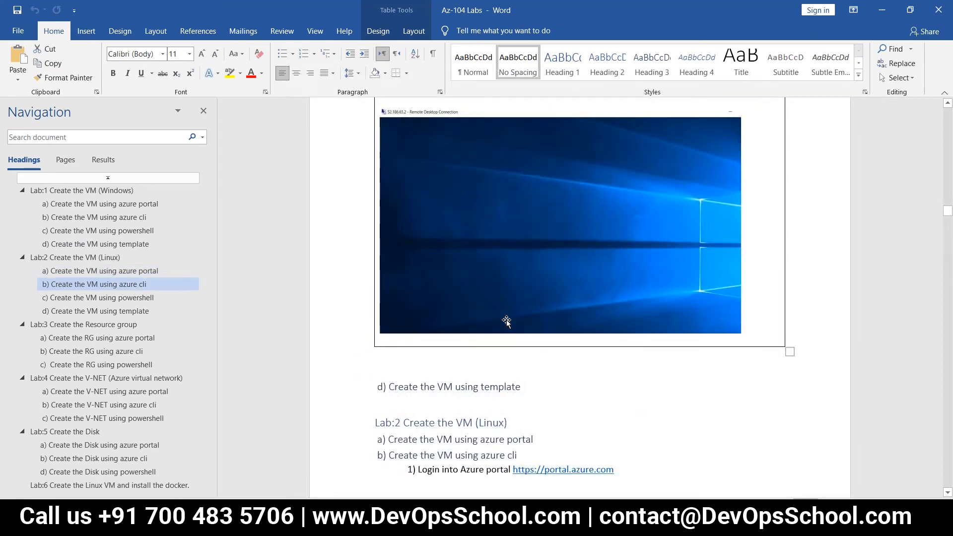
scroll(579, 297, down, 4)
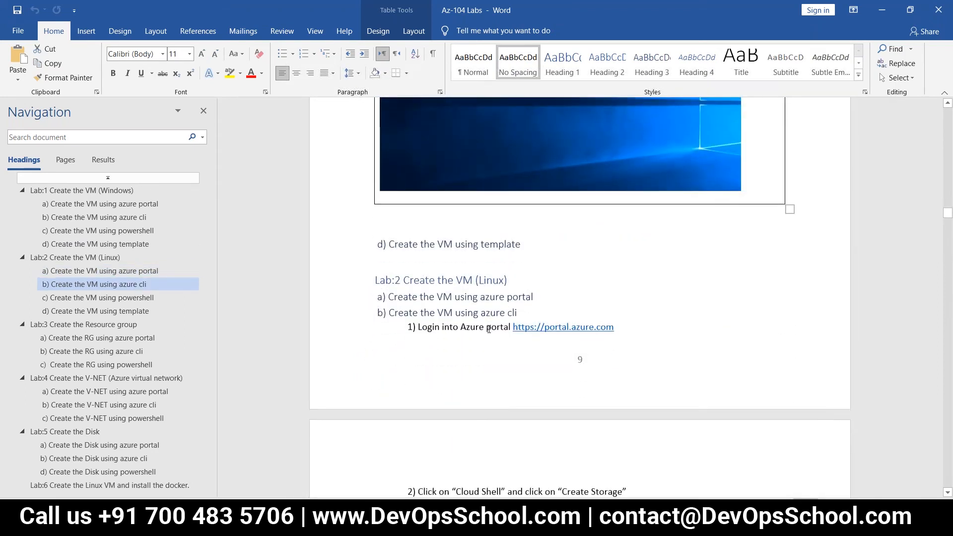
scroll(579, 298, down, 6)
scroll(579, 298, up, 5)
scroll(579, 298, up, 6)
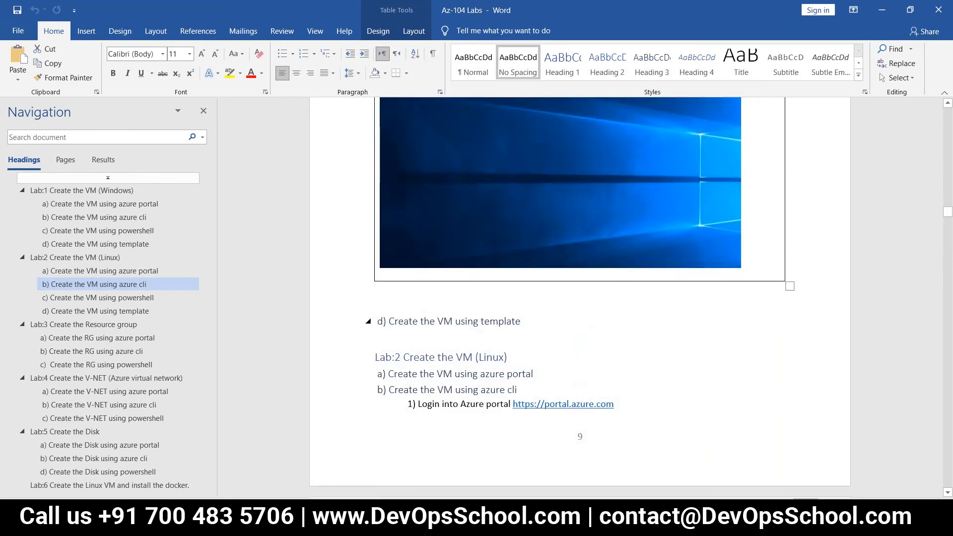
scroll(137, 355, down, 4)
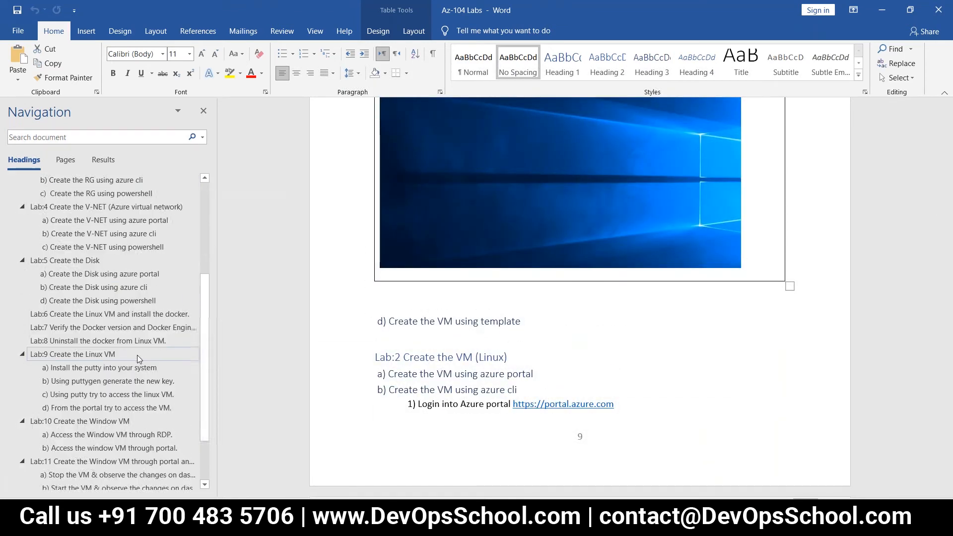
Step: Visit the Lab:9 Linux VM, Disk using powershell and VM using powershell sections, then show Code_VM_Cli.txt
click(91, 354)
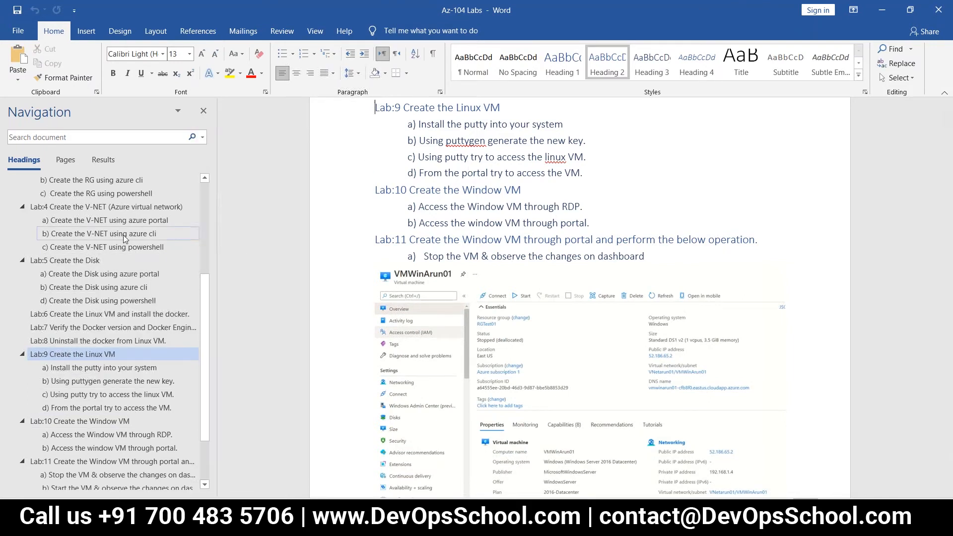
click(136, 302)
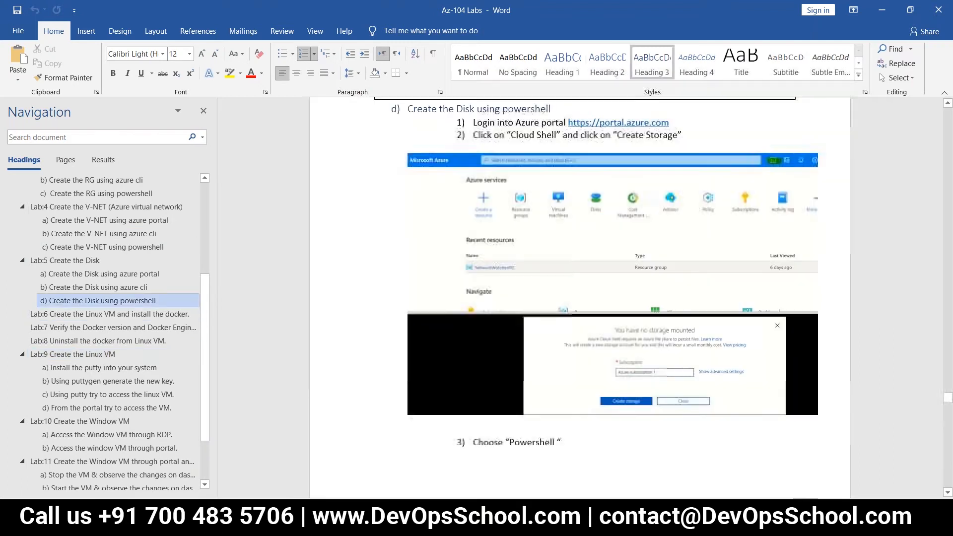
scroll(128, 249, up, 4)
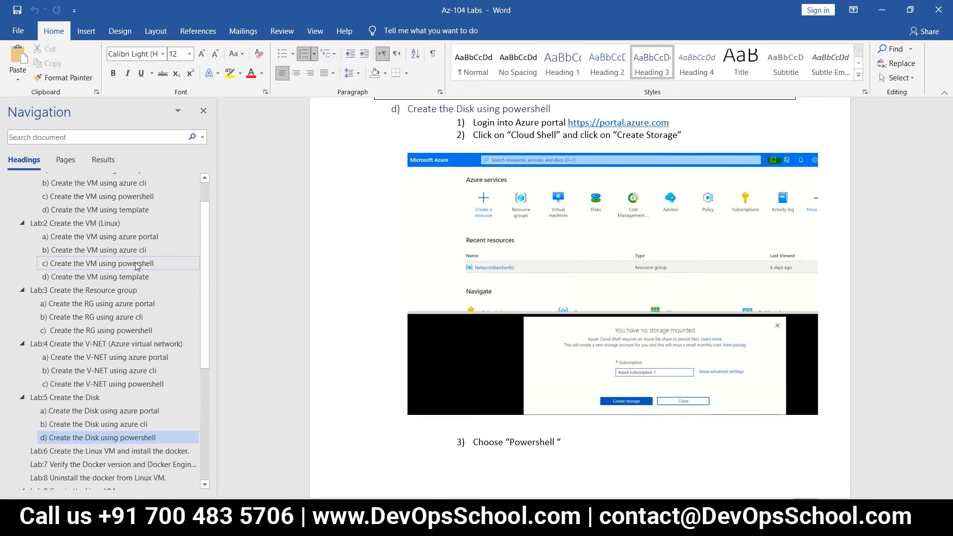
click(138, 266)
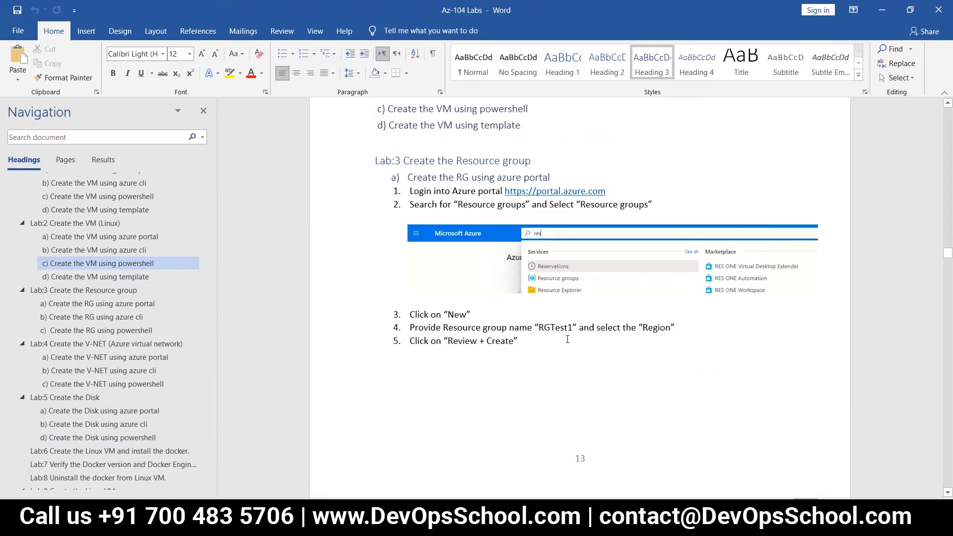
scroll(574, 349, down, 15)
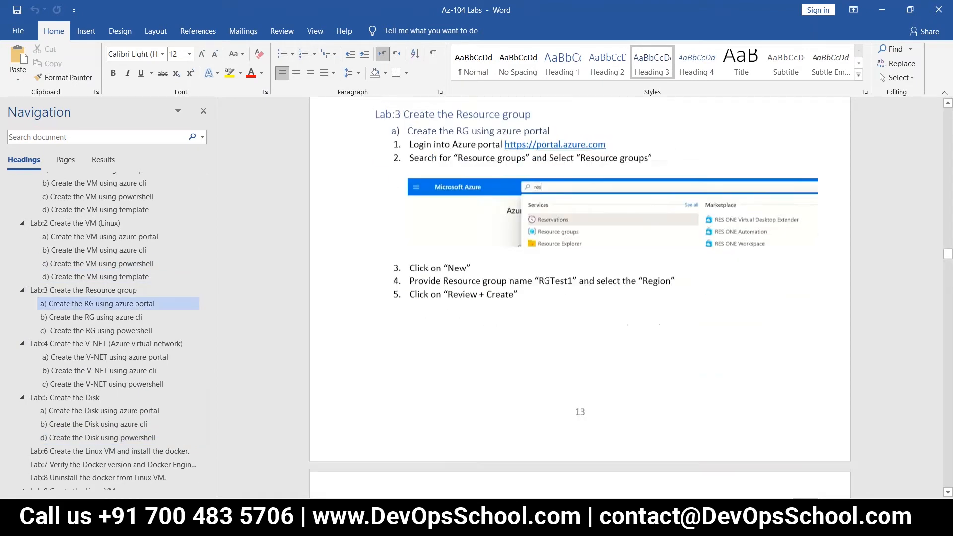
scroll(534, 331, down, 12)
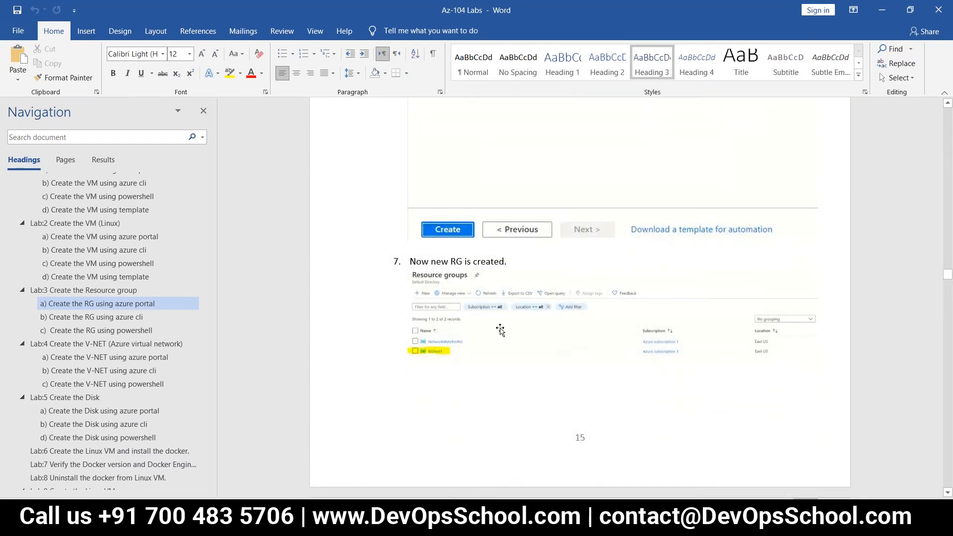
click(133, 265)
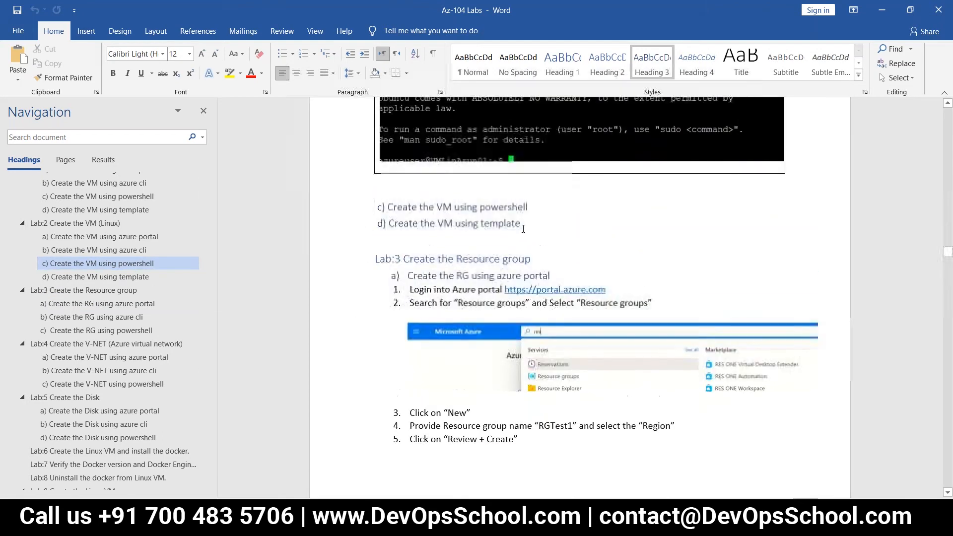
scroll(514, 241, up, 4)
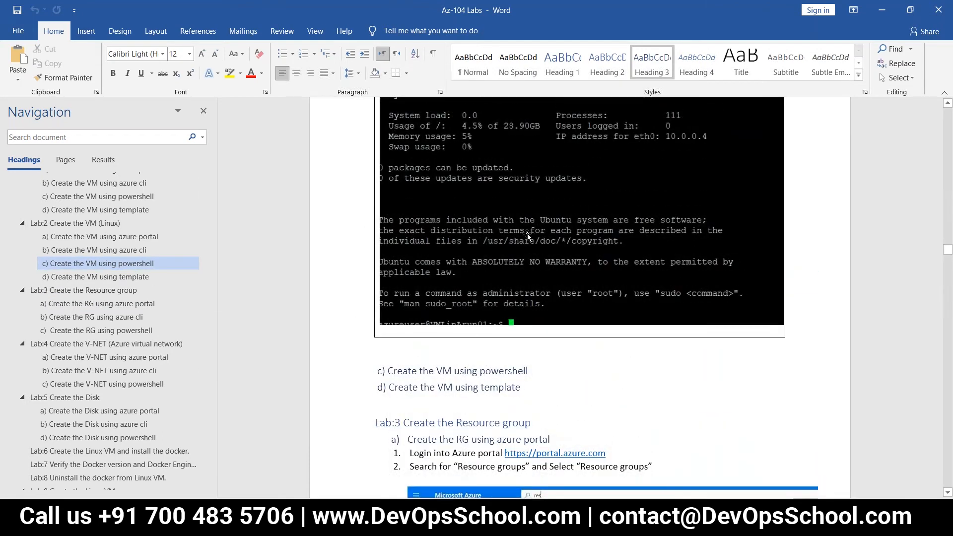
click(328, 522)
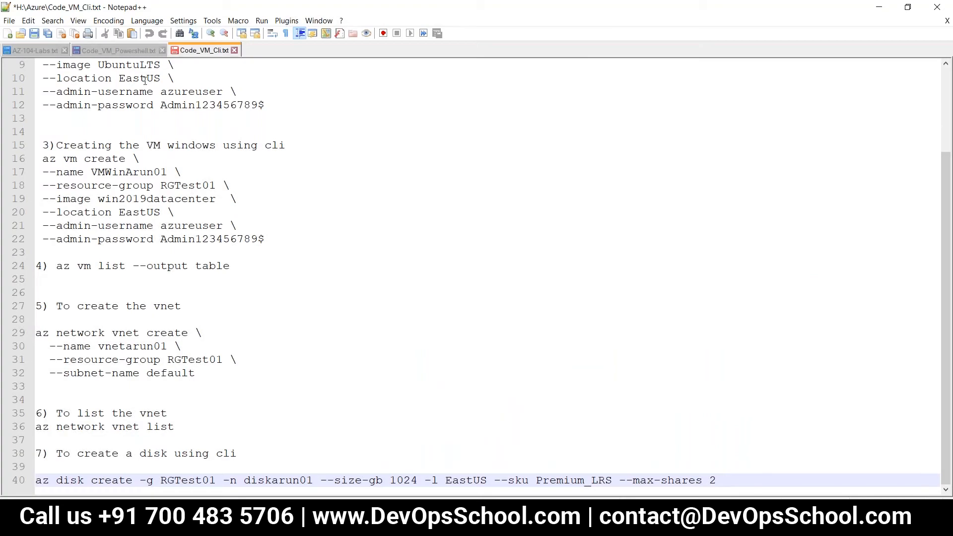
Step: Compare the PowerShell and CLI scripts, selecting the UbuntuLTS image and VirtualNetworkName parameter
click(126, 49)
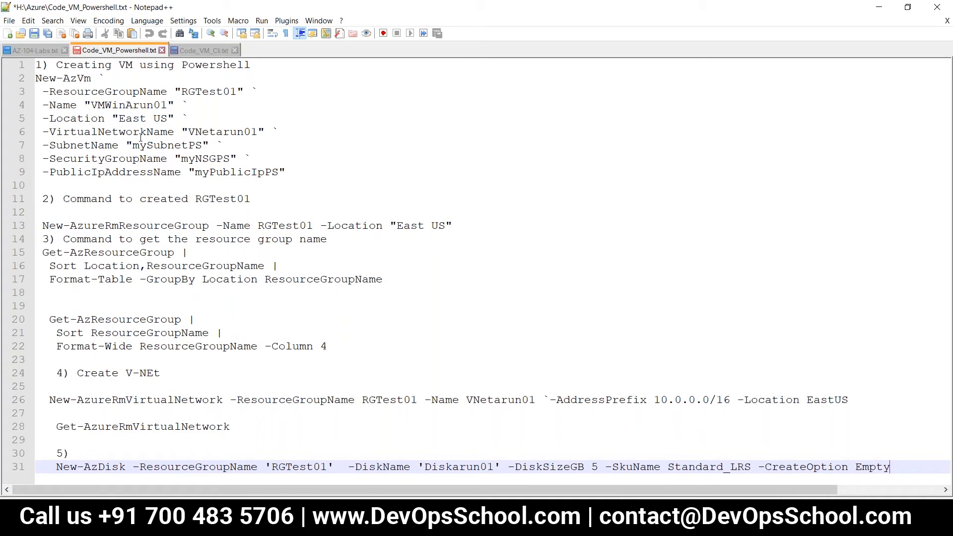
click(117, 133)
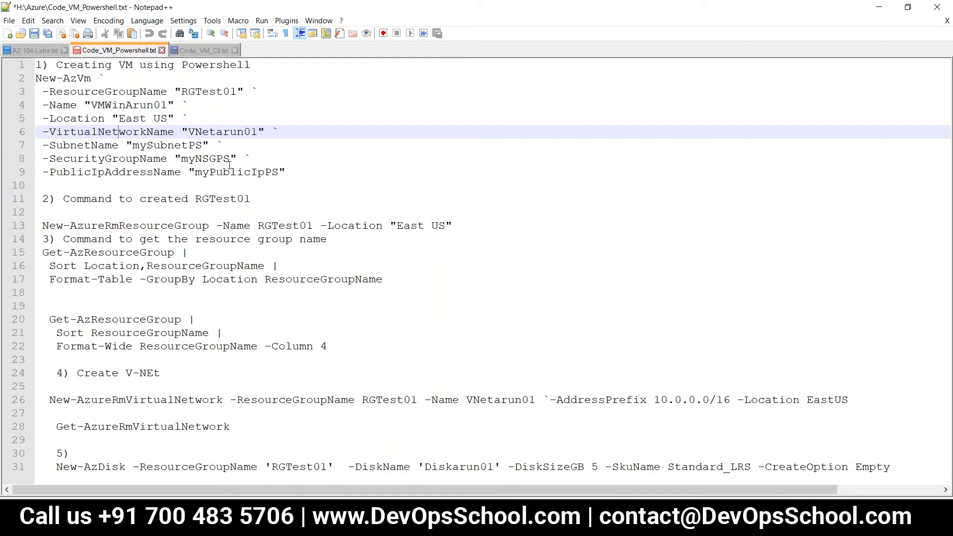
scroll(93, 181, up, 3)
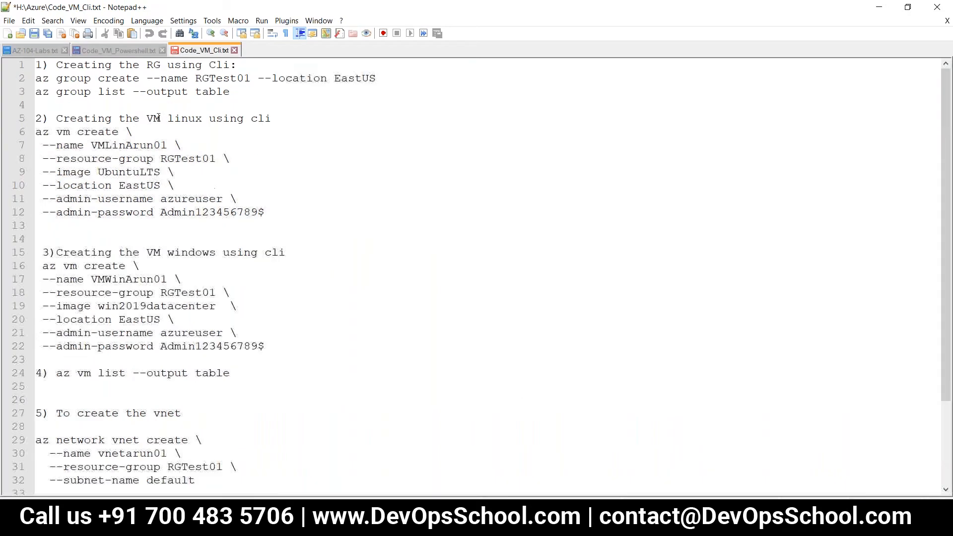
double_click(122, 172)
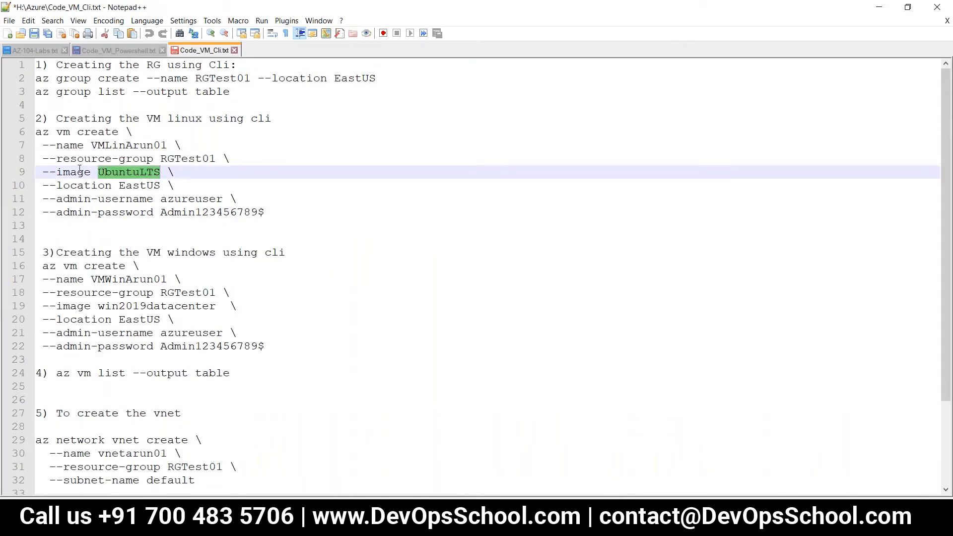
click(106, 50)
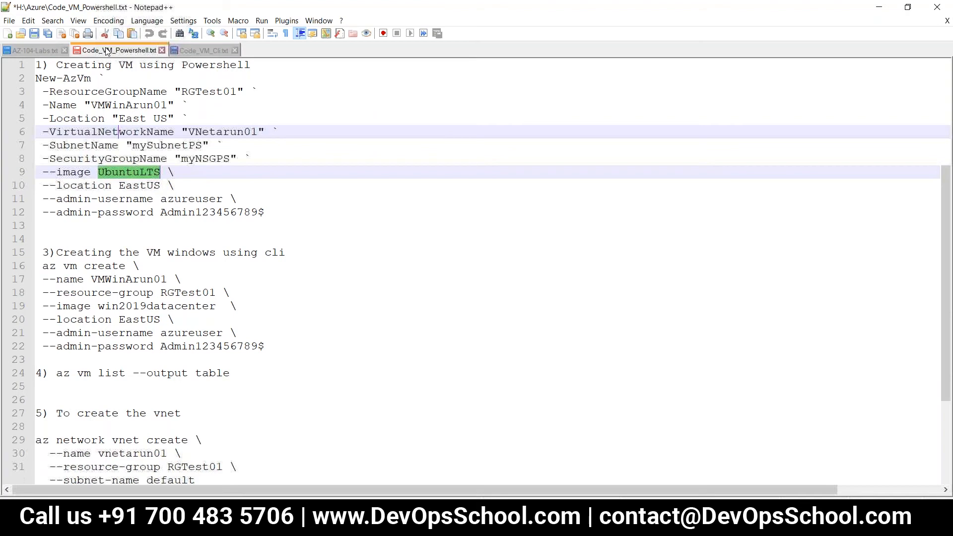
click(203, 51)
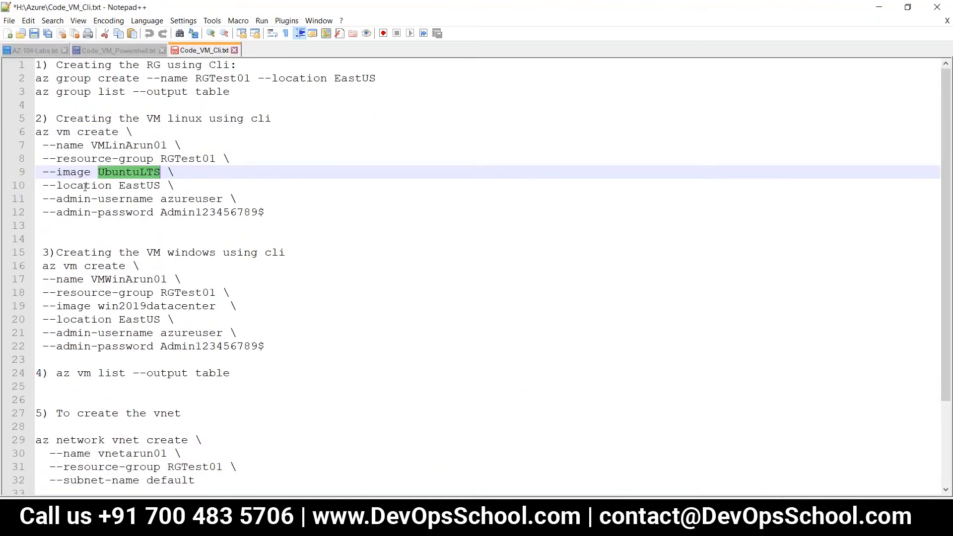
click(135, 49)
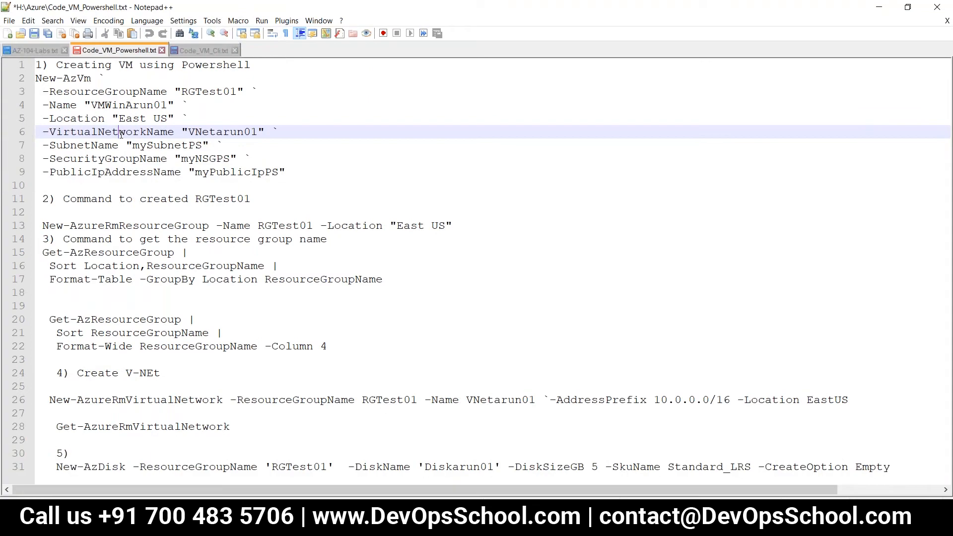
double_click(128, 130)
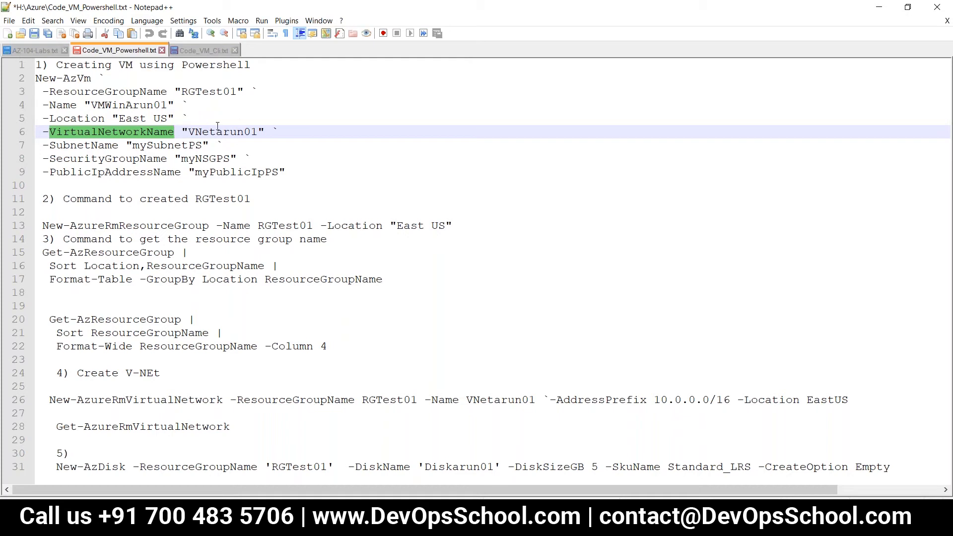
Step: Select the az group list command in Code_VM_Cli.txt, then bring up the Azure folder in File Explorer
click(213, 50)
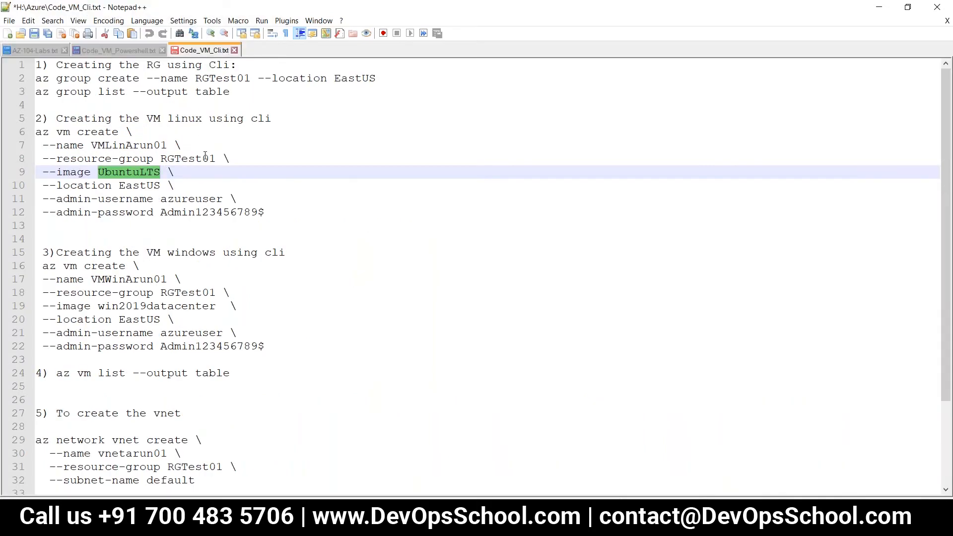
mouse_move(37, 78)
mouse_down()
mouse_move(147, 78)
mouse_move(35, 91)
mouse_up()
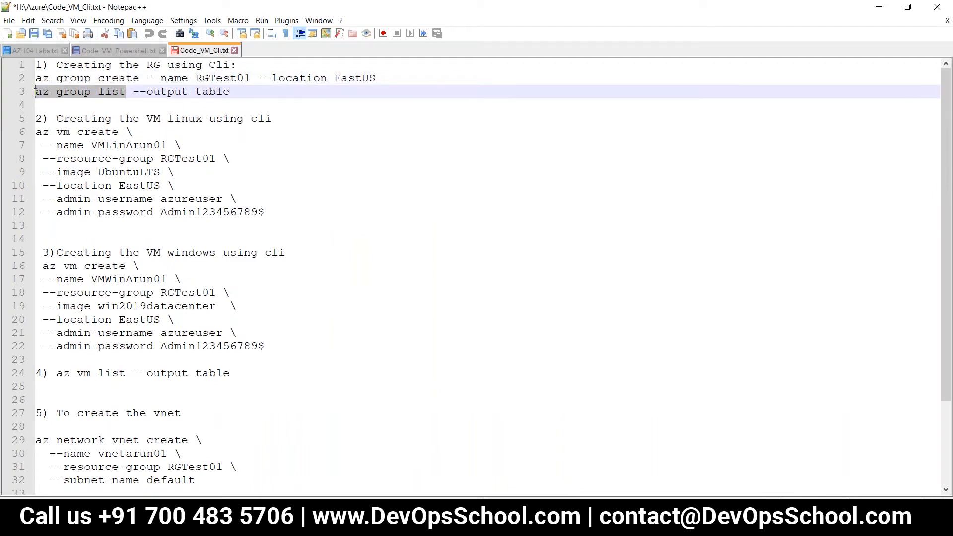
click(329, 223)
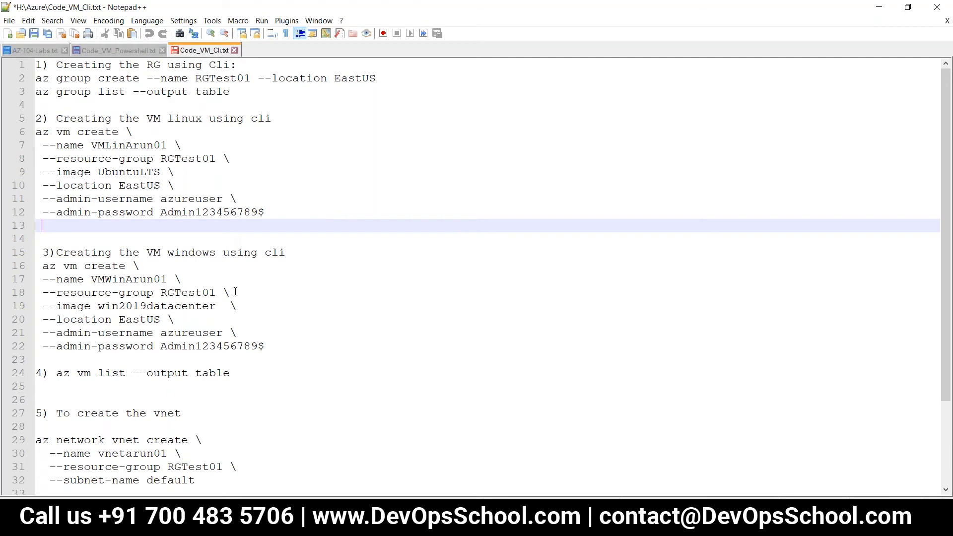
scroll(235, 292, down, 3)
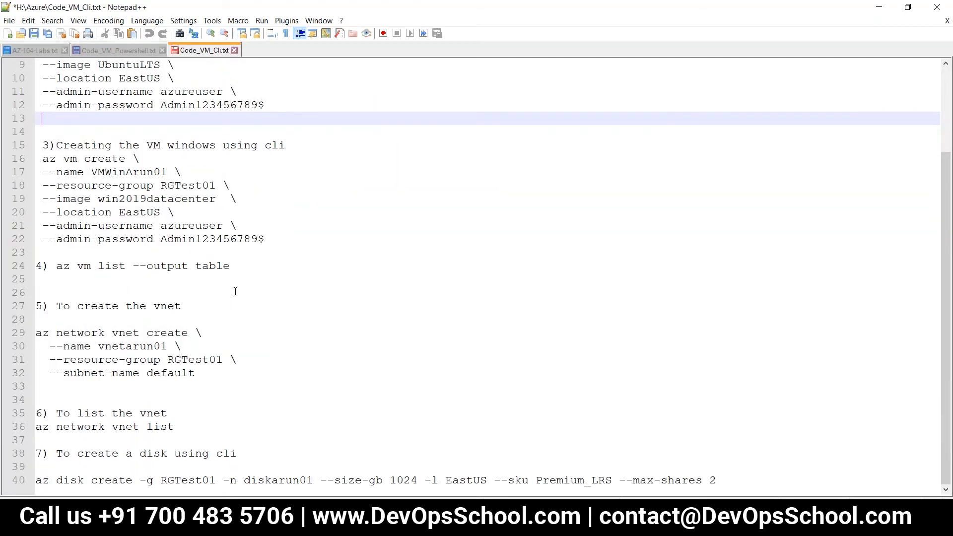
scroll(235, 292, up, 3)
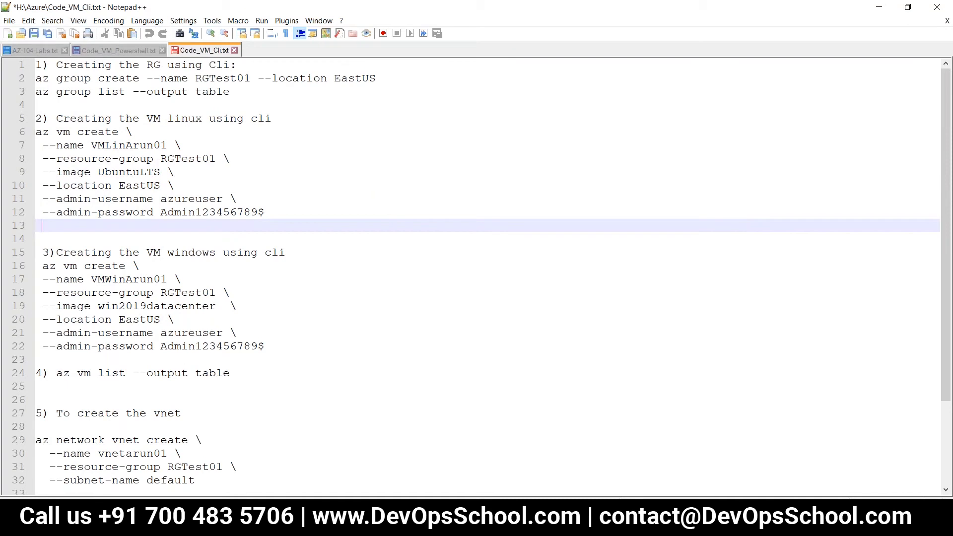
click(284, 524)
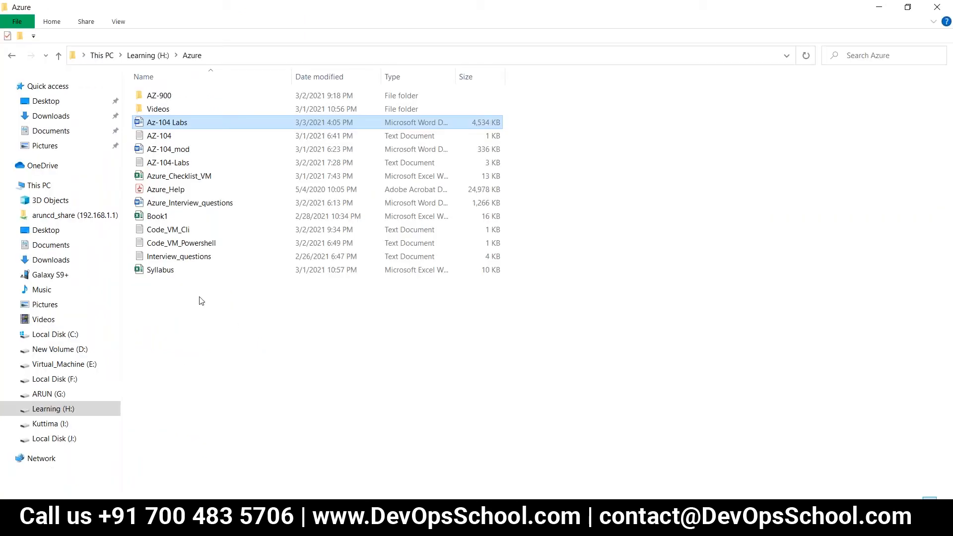
Step: Open Azure_Checklist_VM from the Azure folder in Excel
click(189, 181)
double_click(189, 179)
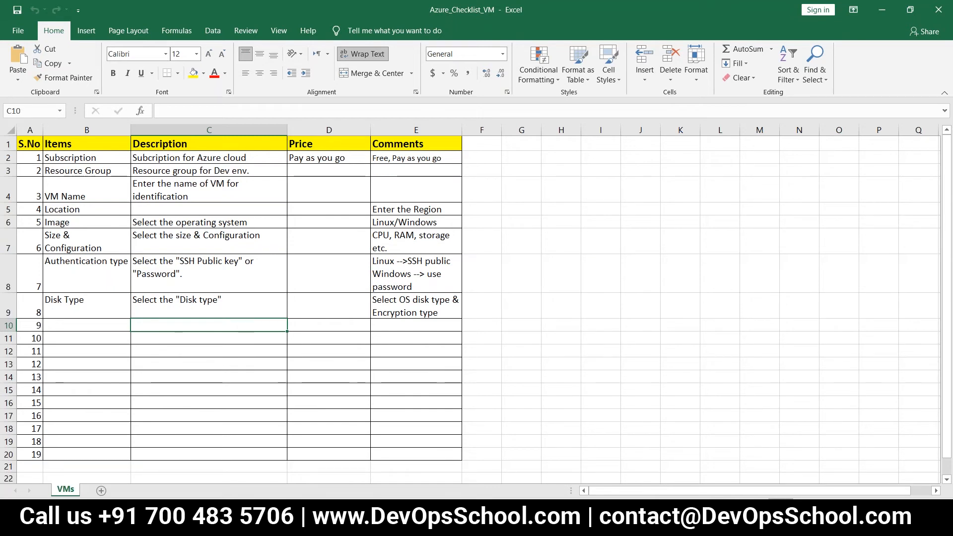
Step: Go back to the Az-104 Labs Word document after reviewing the VMs checklist
click(406, 526)
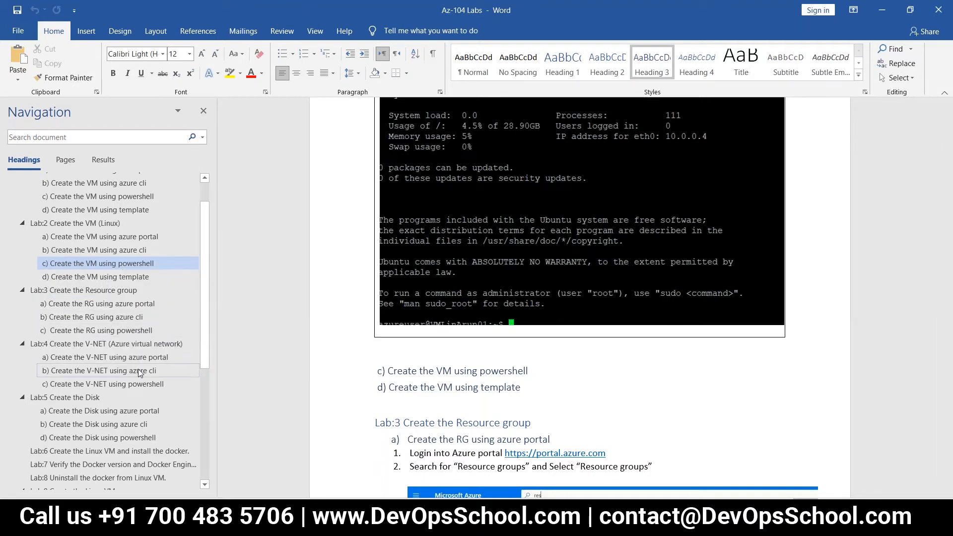
Step: Jump to Lab:3's 'c) Create the RG using powershell' section and read through it
click(134, 336)
scroll(459, 389, down, 6)
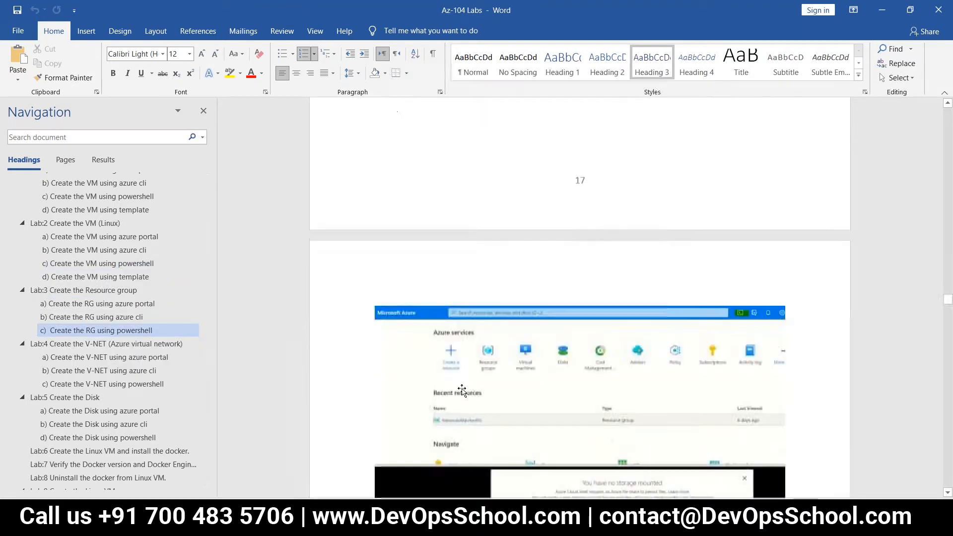
scroll(425, 197, down, 5)
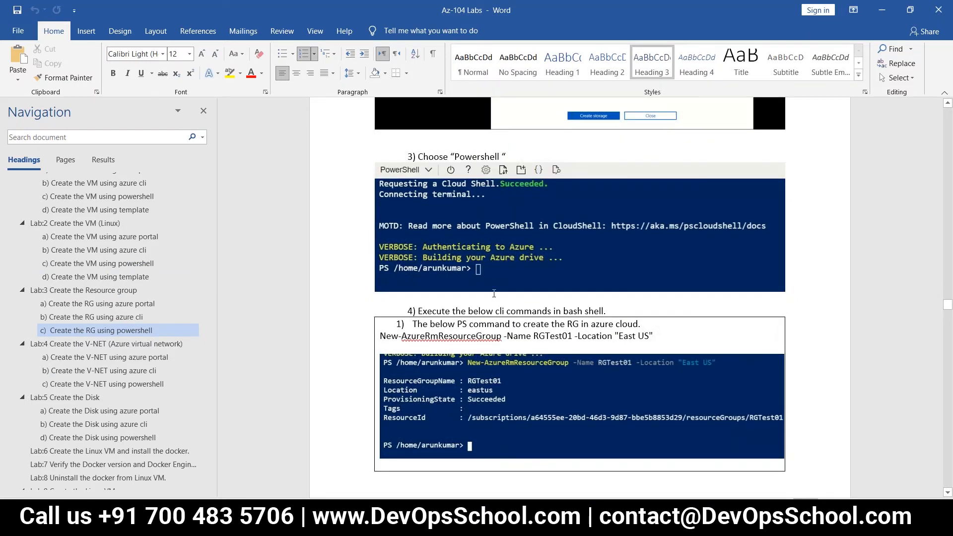
scroll(494, 293, down, 3)
scroll(494, 302, down, 15)
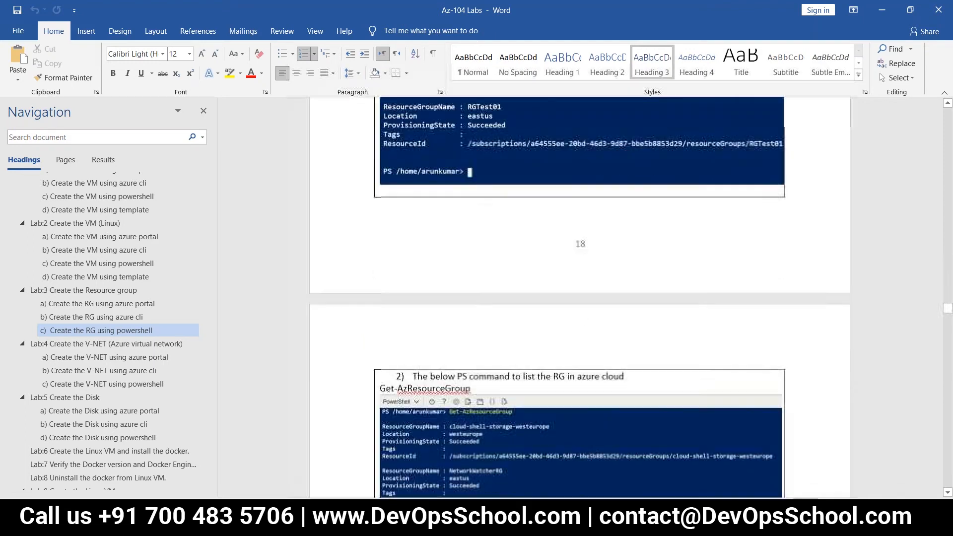
scroll(494, 303, down, 20)
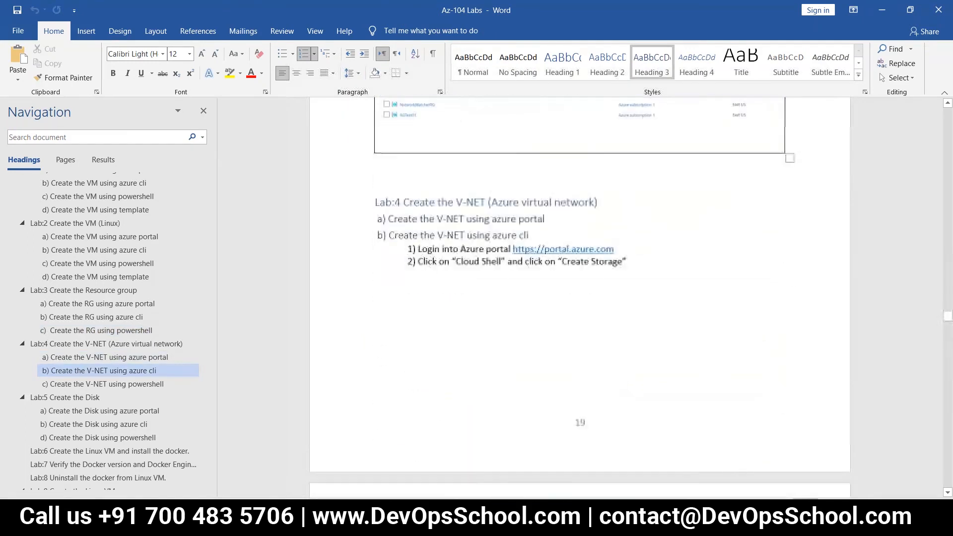
scroll(579, 298, down, 20)
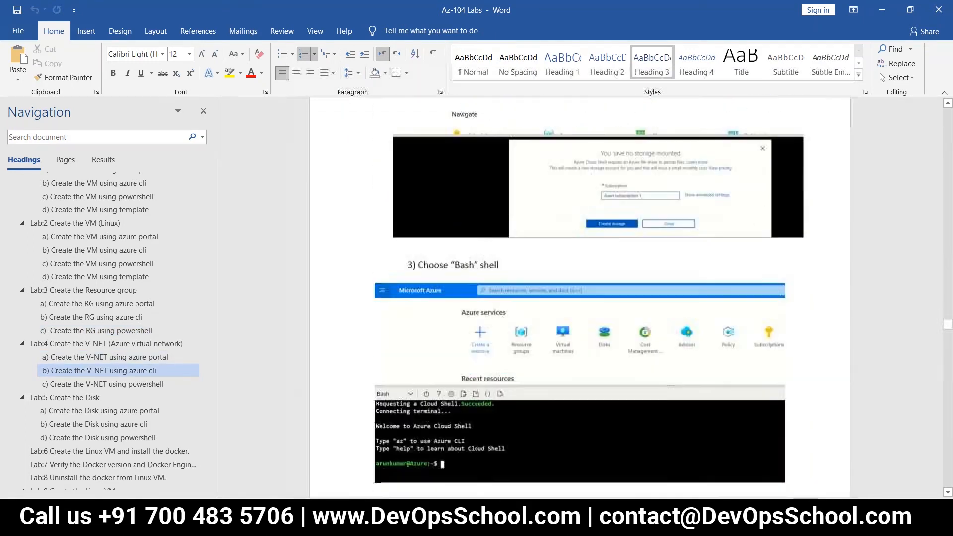
scroll(580, 298, down, 20)
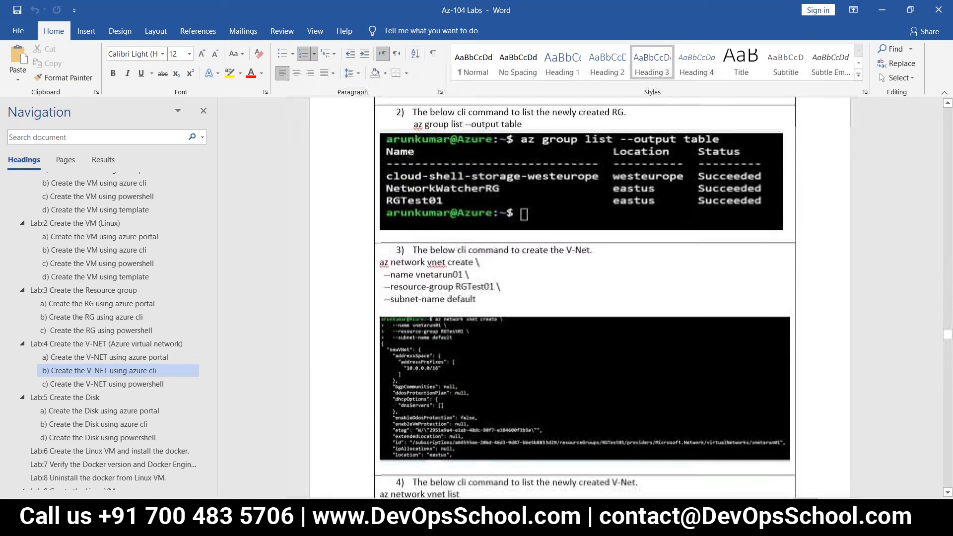
scroll(579, 297, down, 20)
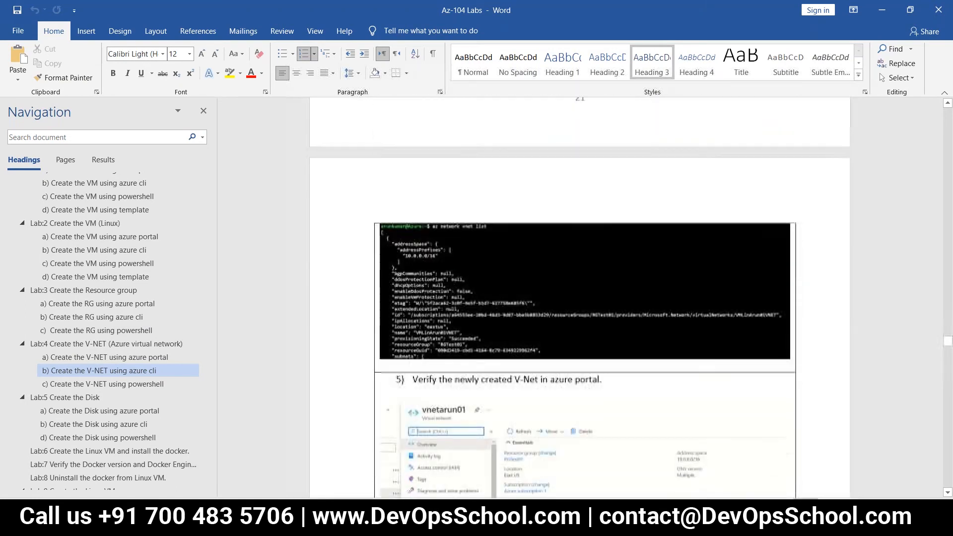
scroll(580, 297, down, 20)
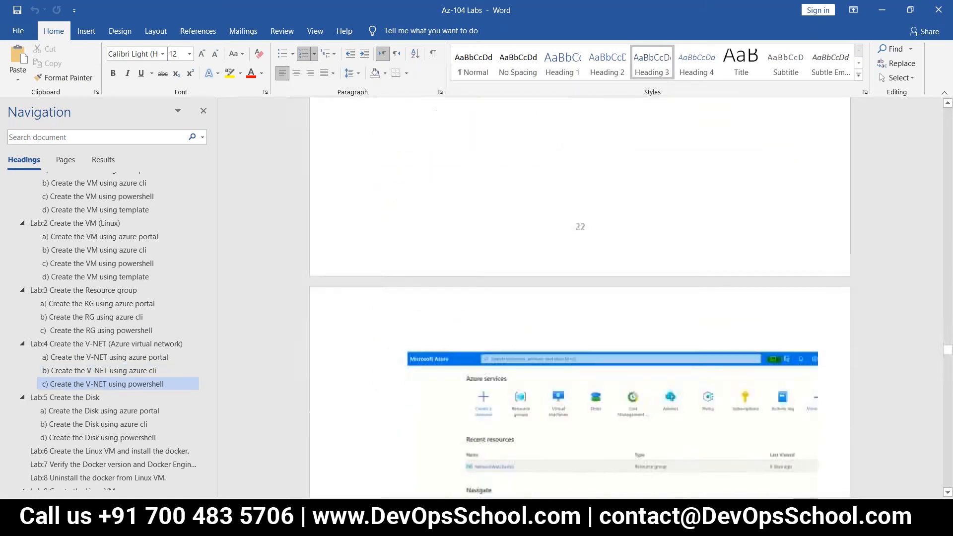
Step: Continue down to Lab:5's 'Create the Disk using powershell' New-AzureRmDisk commands
scroll(580, 298, down, 4)
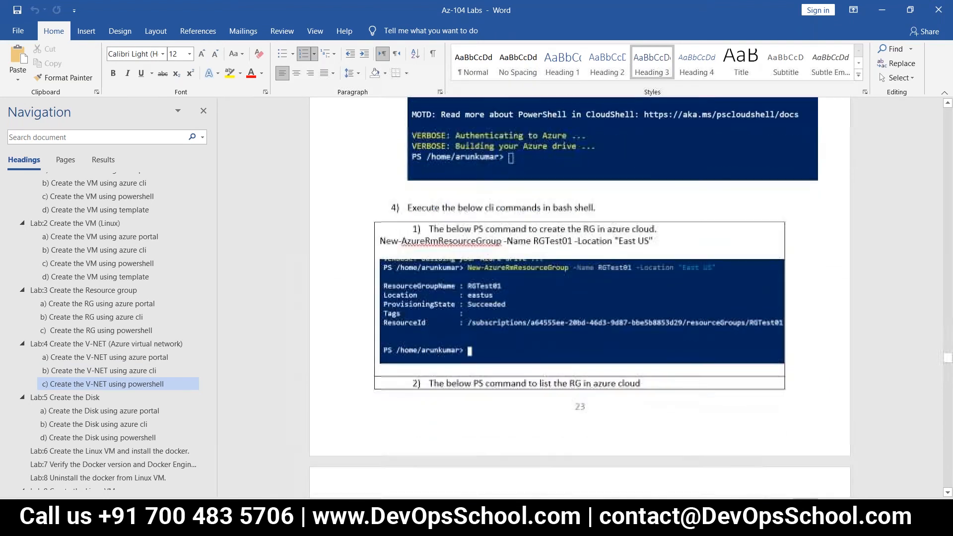
scroll(579, 298, down, 8)
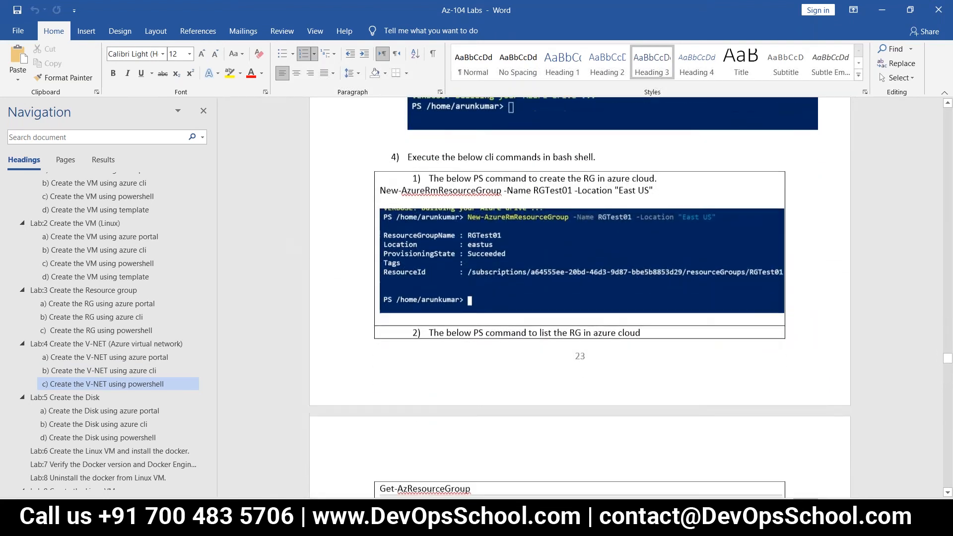
scroll(579, 298, down, 4)
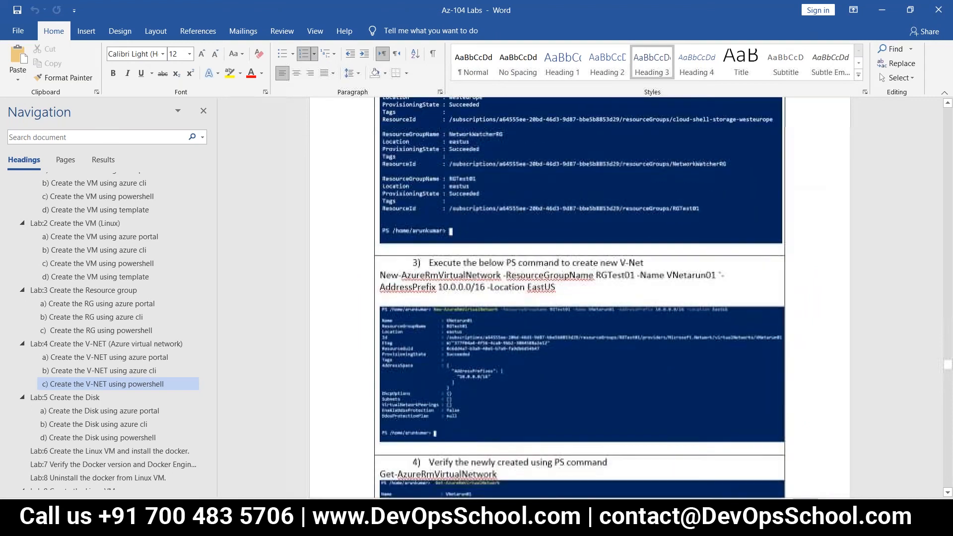
scroll(579, 298, down, 15)
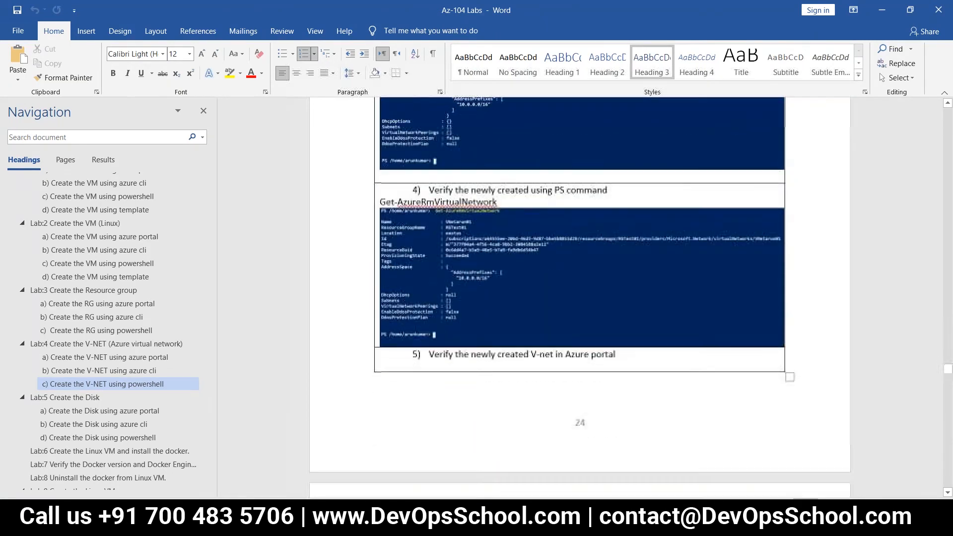
scroll(579, 298, down, 8)
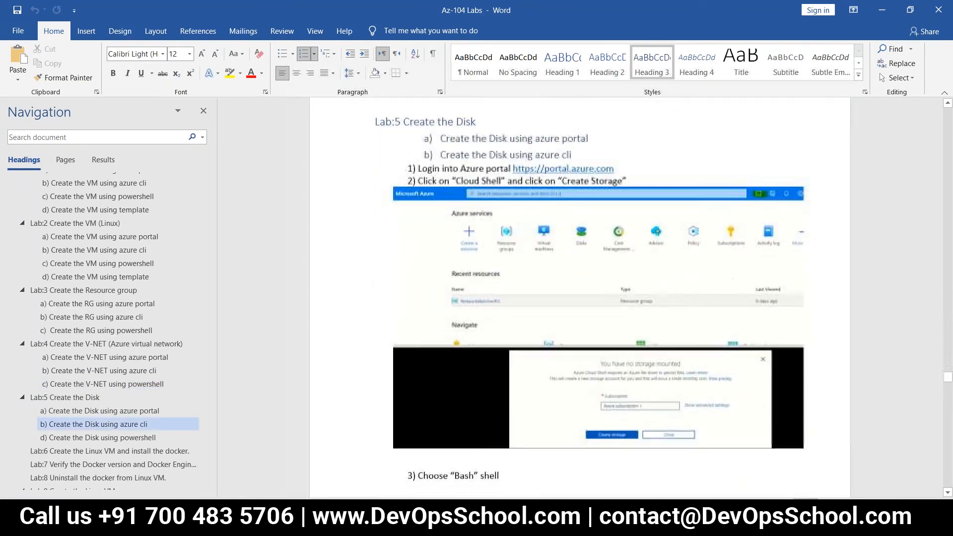
scroll(580, 298, down, 9)
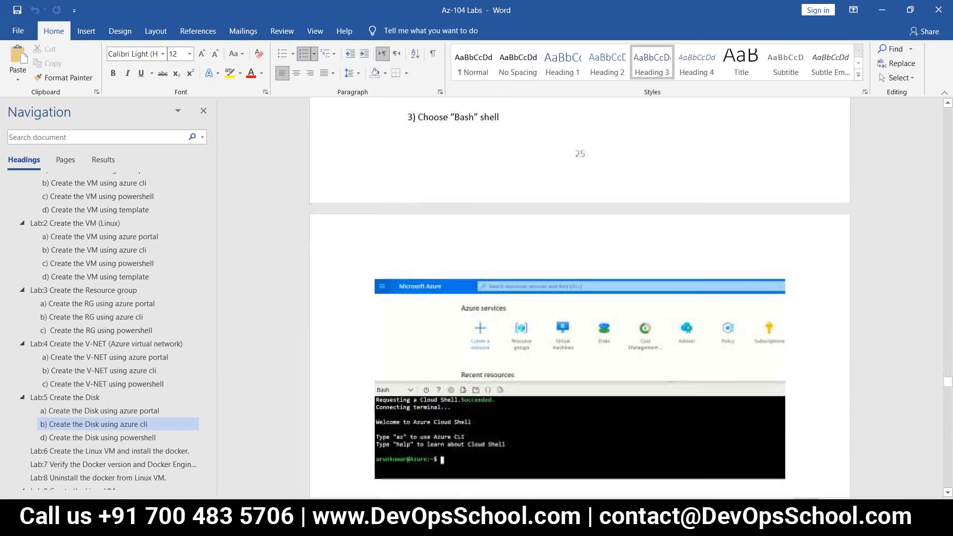
scroll(579, 298, down, 15)
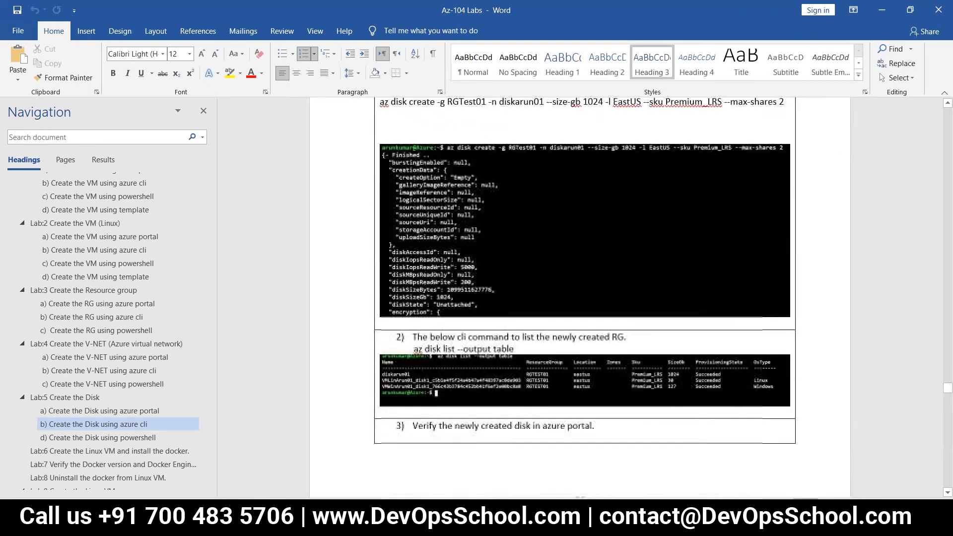
scroll(579, 297, down, 11)
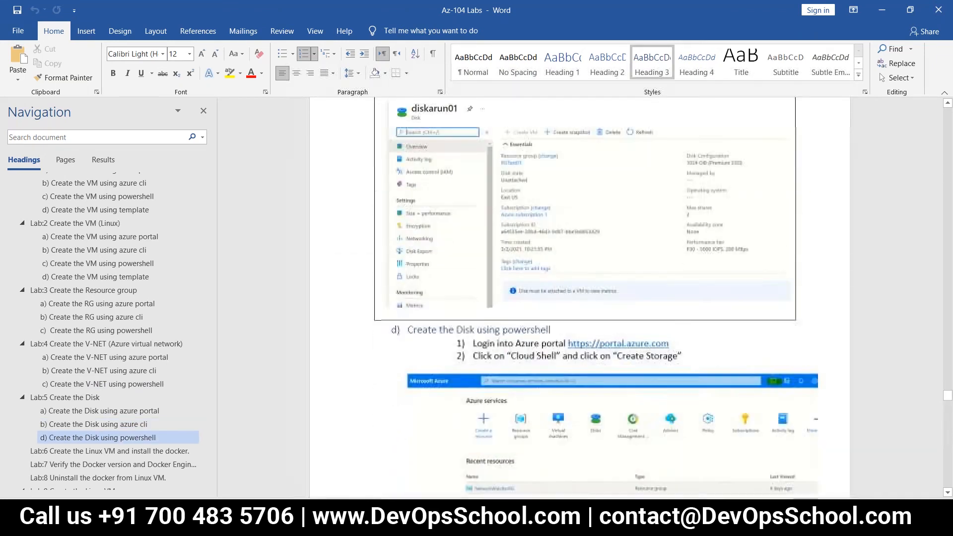
scroll(580, 298, down, 10)
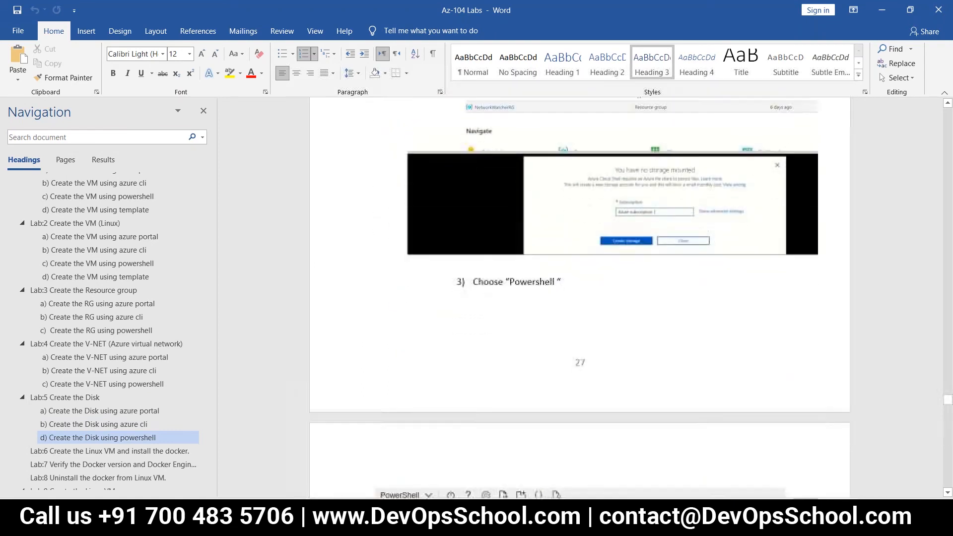
scroll(411, 343, down, 6)
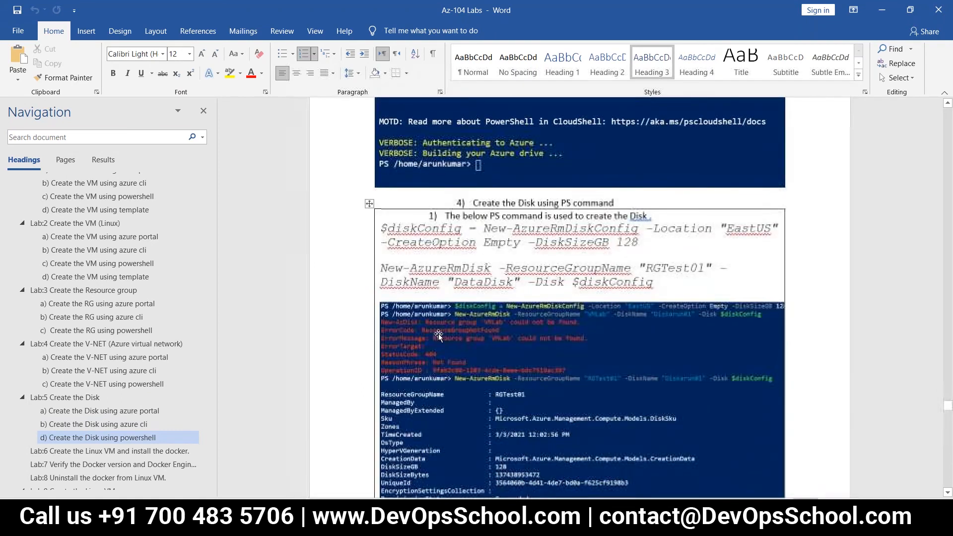
Step: Scroll past the disk PowerShell output and Diskarun01 screenshot to the Lab:6 Linux VM heading
scroll(492, 355, down, 2)
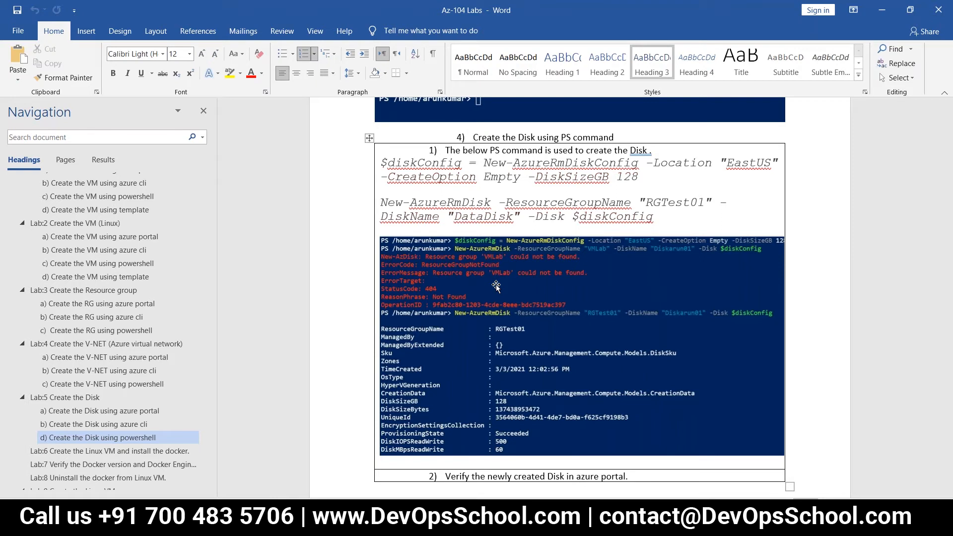
scroll(500, 284, down, 1)
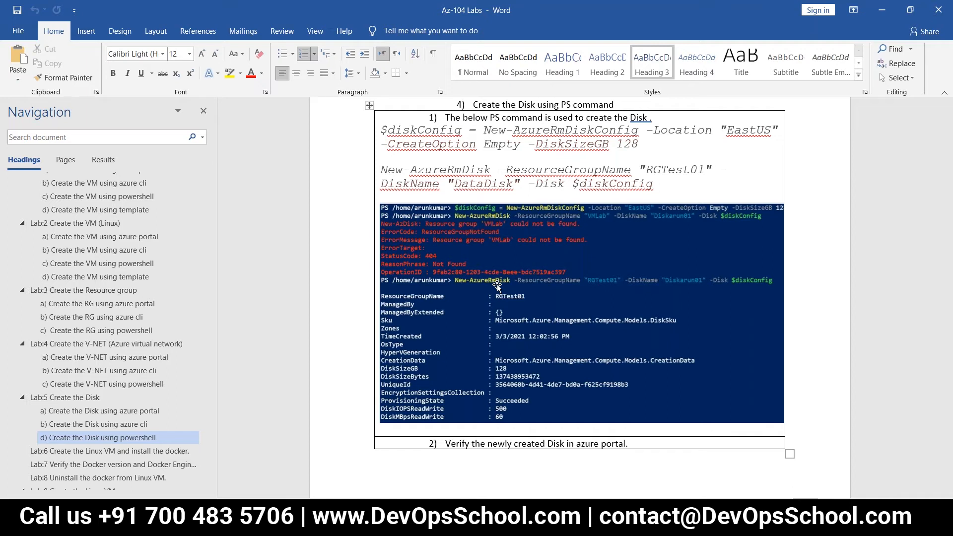
scroll(497, 286, down, 10)
scroll(493, 294, down, 2)
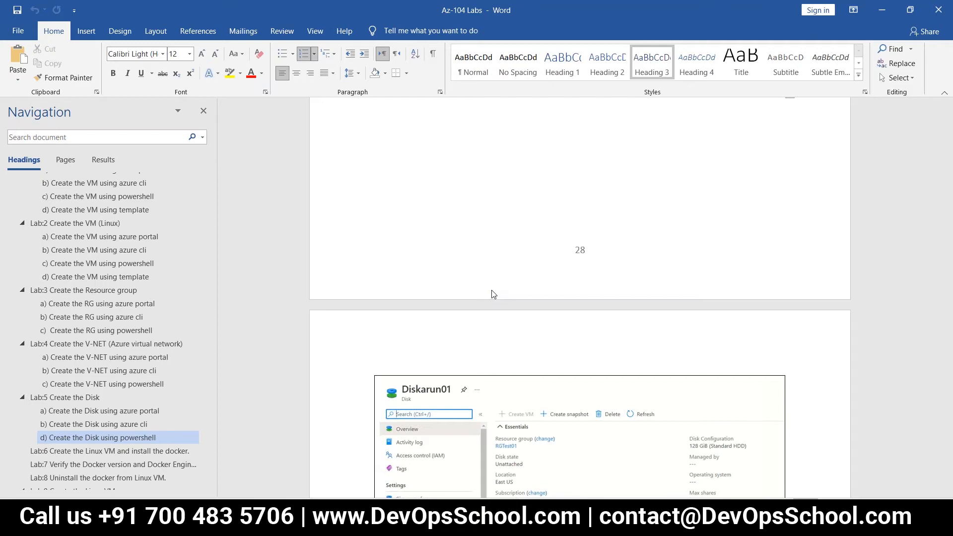
scroll(493, 294, up, 5)
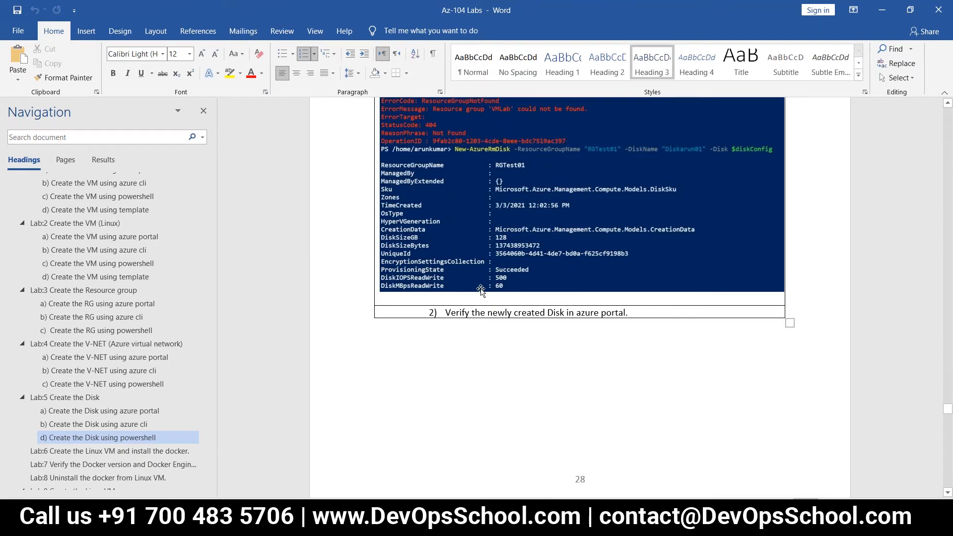
scroll(482, 317, down, 7)
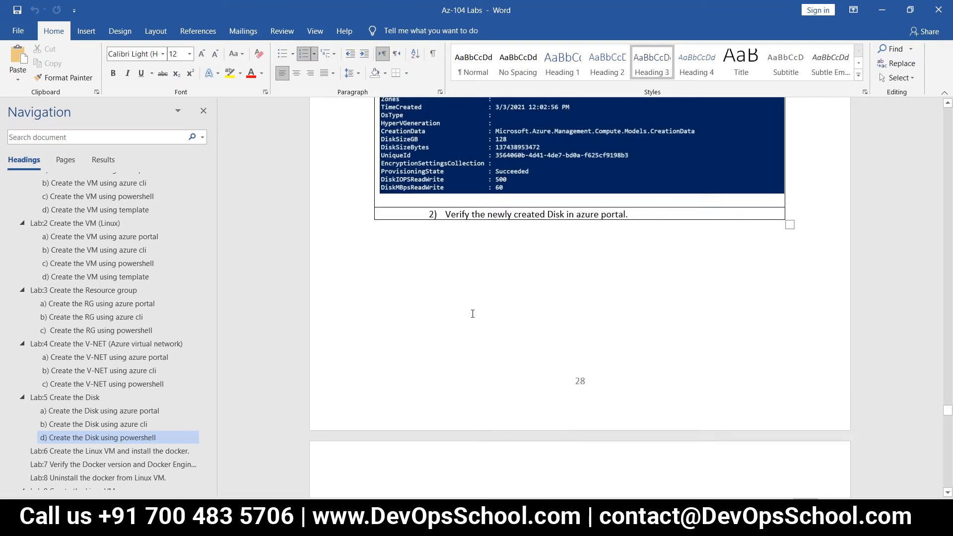
scroll(579, 298, down, 2)
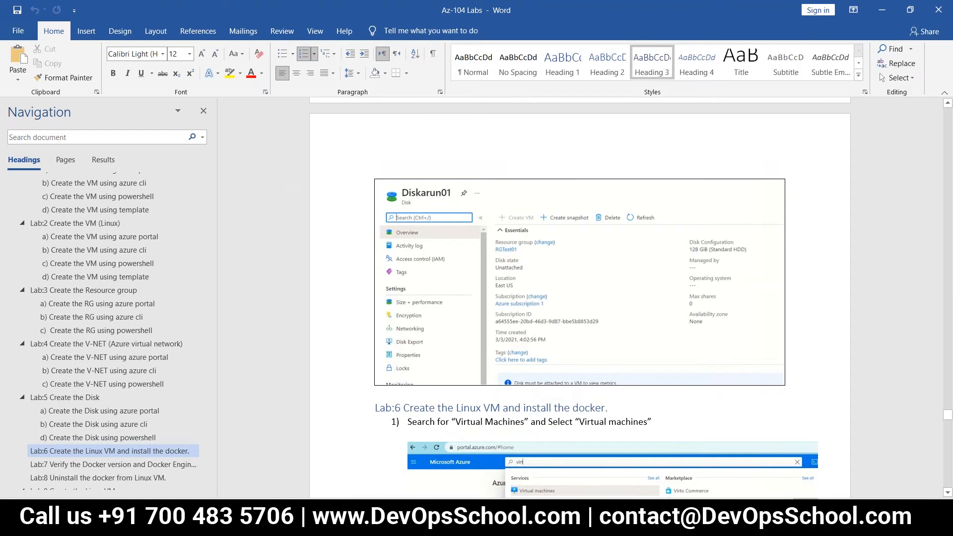
Step: Copy the New-AzVm command from line 2 of Code_VM_Powershell.txt and return to the Azure portal
click(447, 525)
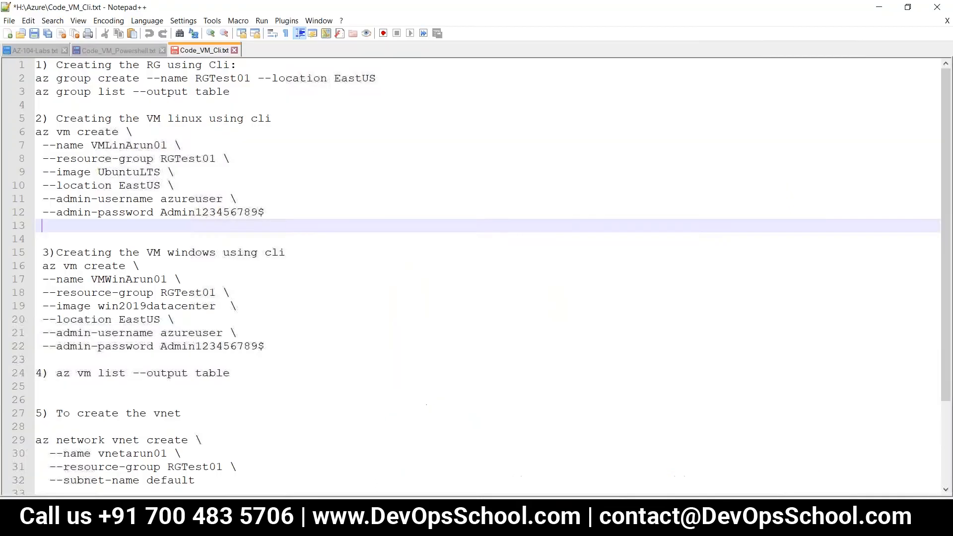
click(118, 50)
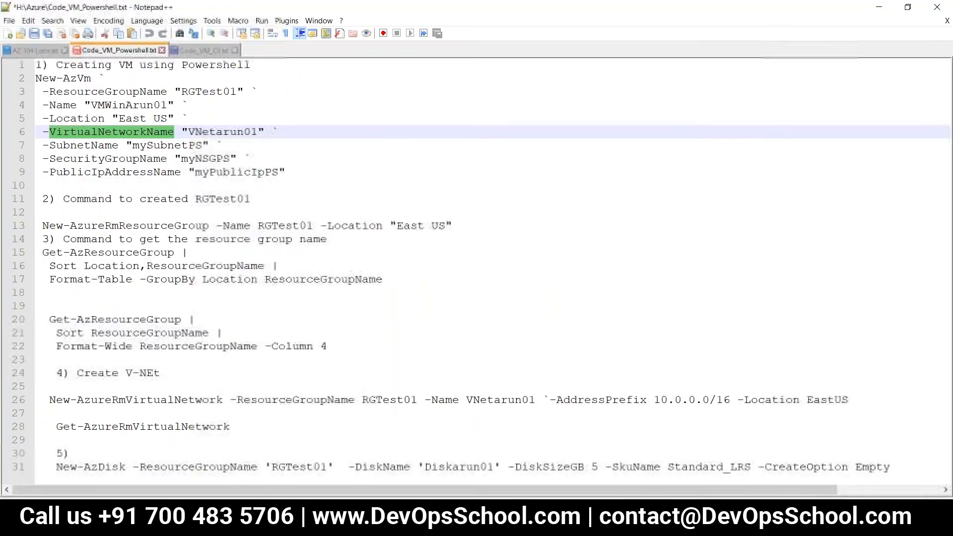
drag(105, 80, 35, 79)
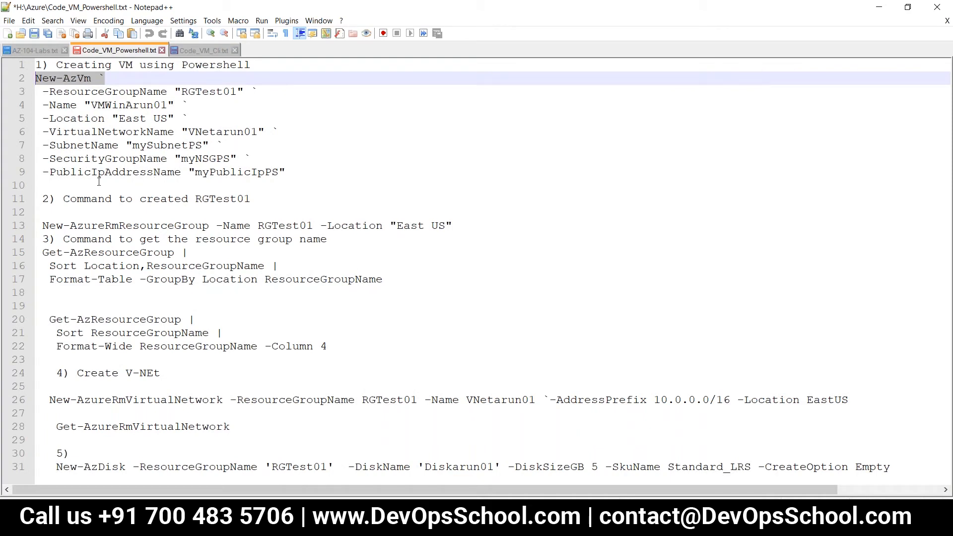
click(77, 80)
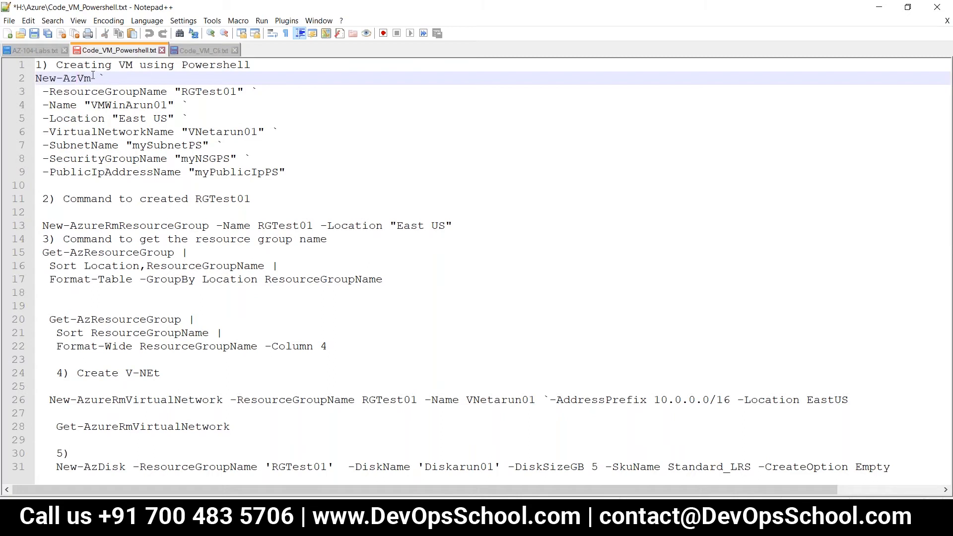
drag(93, 78, 36, 78)
key(ctrl+c)
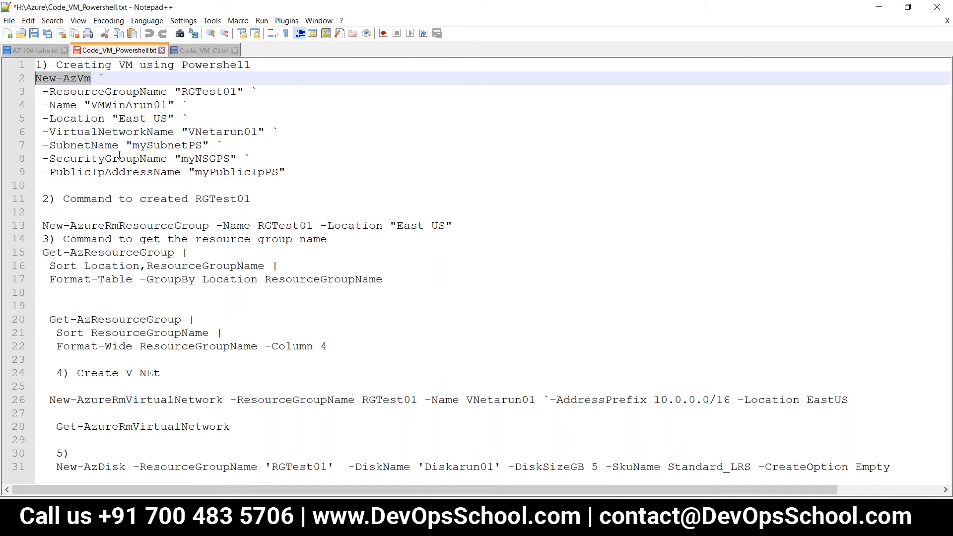
click(163, 523)
Step: Launch a PowerShell Cloud Shell, create its storage, and enlarge the terminal over most of the page
drag(79, 12, 168, 99)
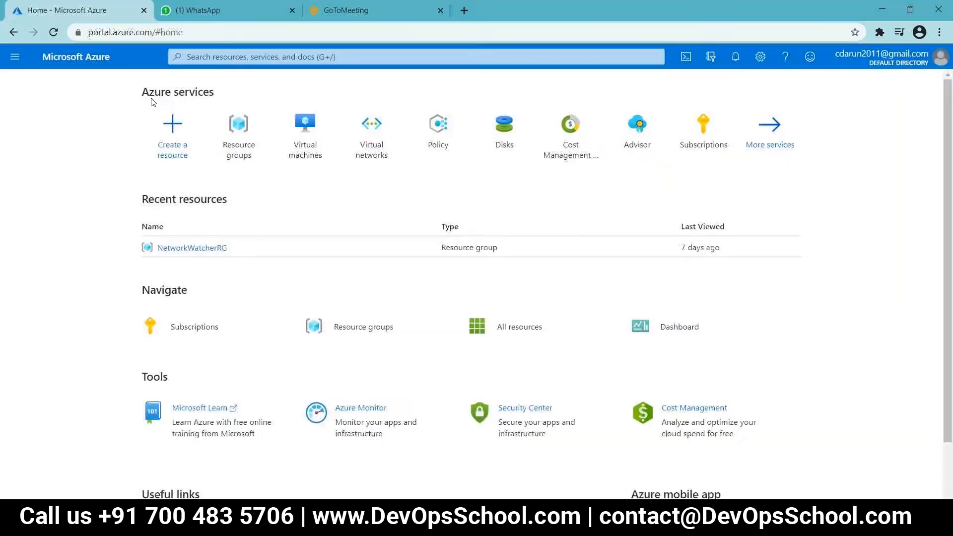
click(686, 58)
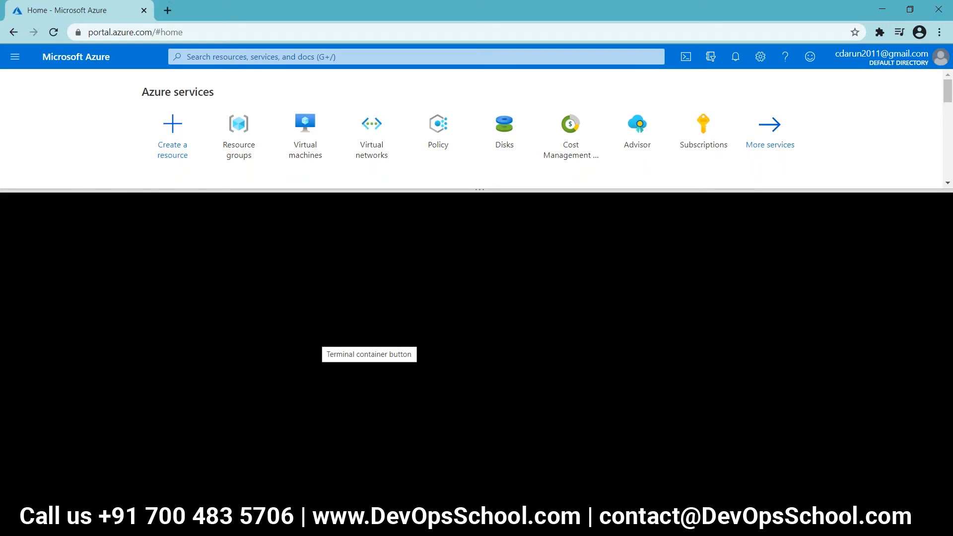
click(405, 422)
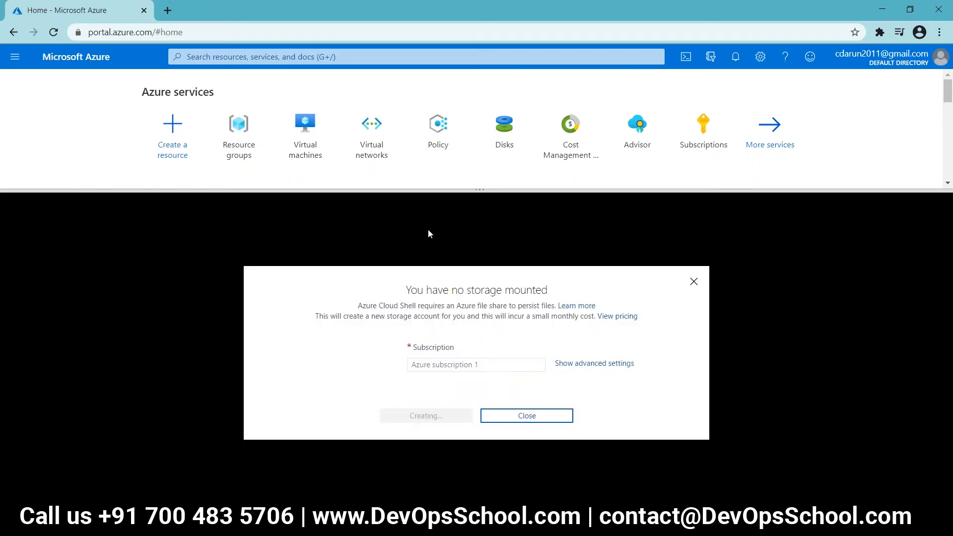
drag(474, 195, 431, 158)
drag(864, 164, 861, 100)
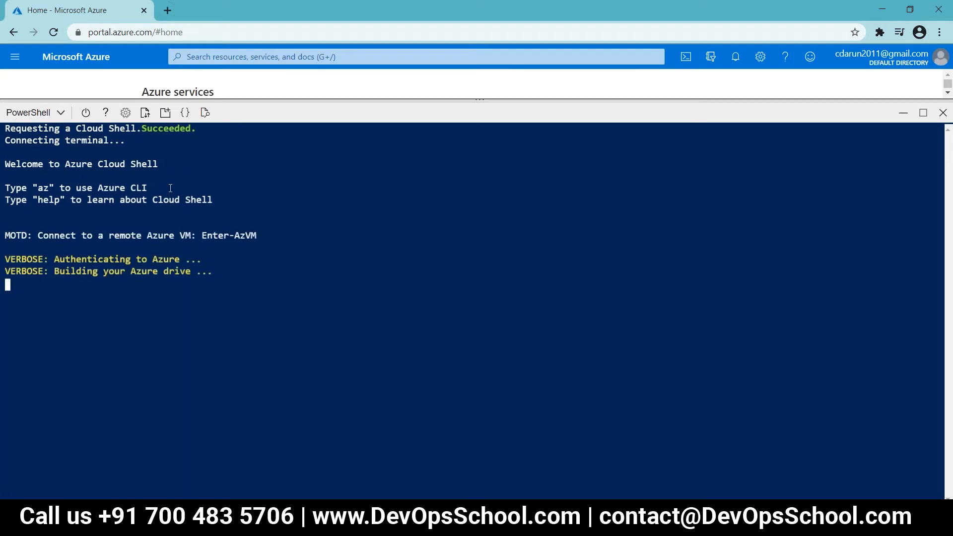
Step: Paste and run New-AzVm in Cloud Shell, giving the VM name vmwinarun01
right_click(196, 199)
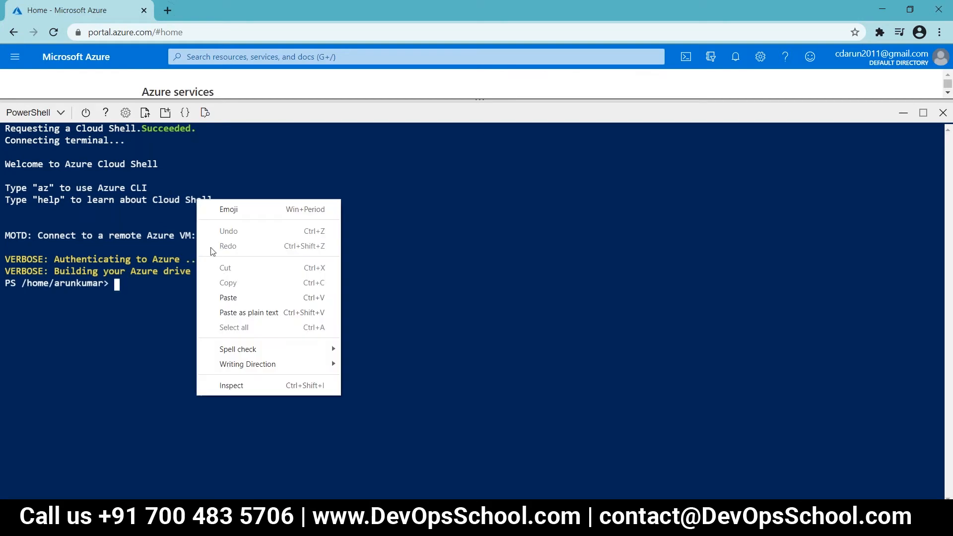
click(231, 297)
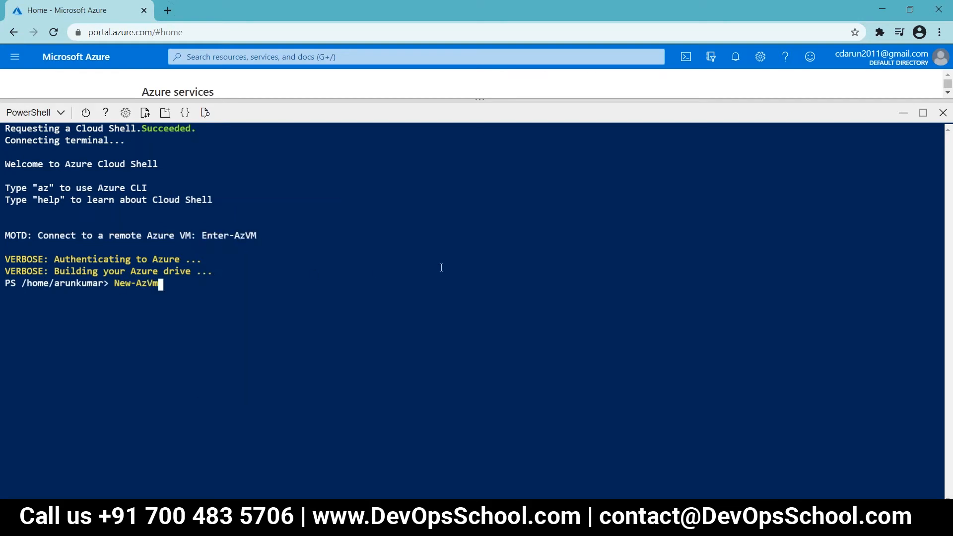
key(Return)
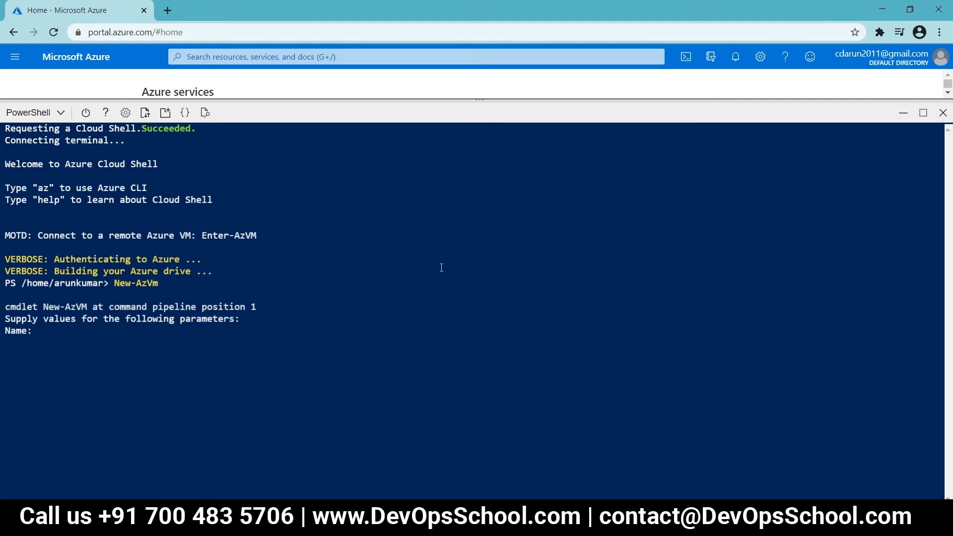
text(vmwinarun01)
key(Return)
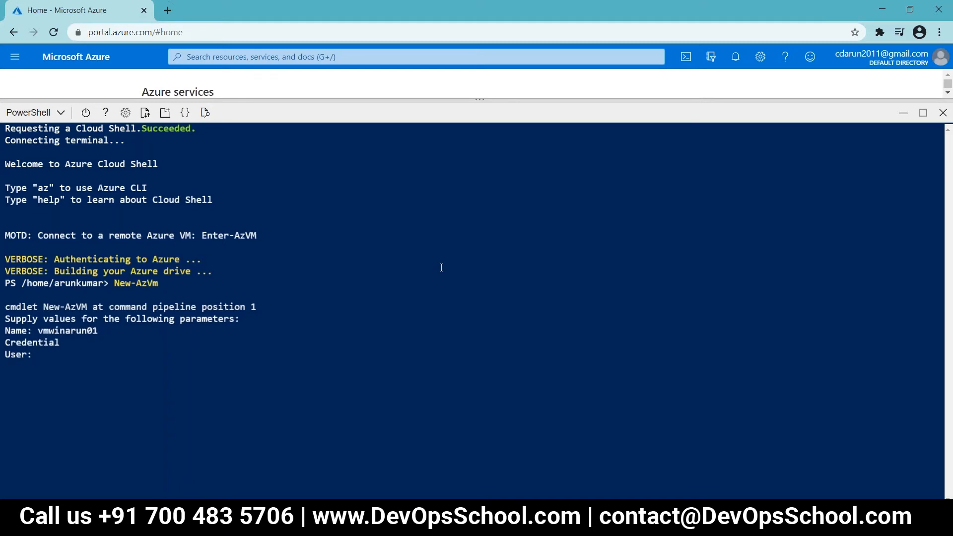
Step: Abandon the garbled credential prompts with Ctrl+C and clear the terminal
text(azuru)
key(BackSpace)
key(BackSpace)
key(BackSpace)
key(BackSpace)
key(BackSpace)
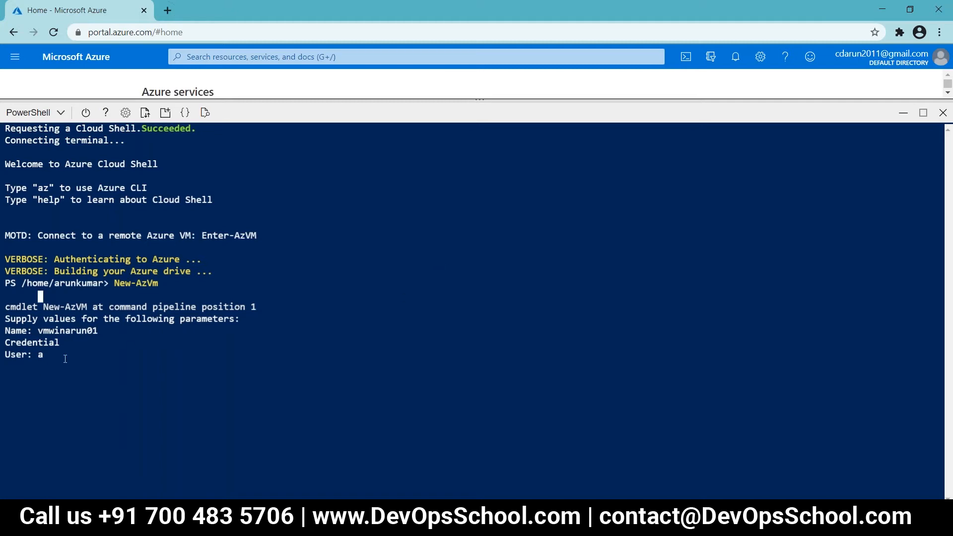
key(Return)
key(Return)
key(Return)
key(Return)
key(Return)
key(Return)
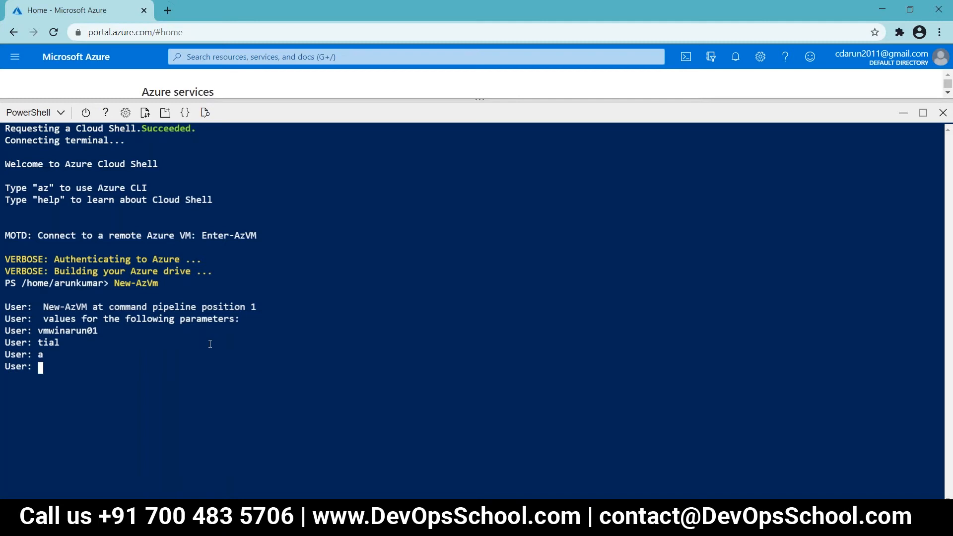
key(ctrl+c)
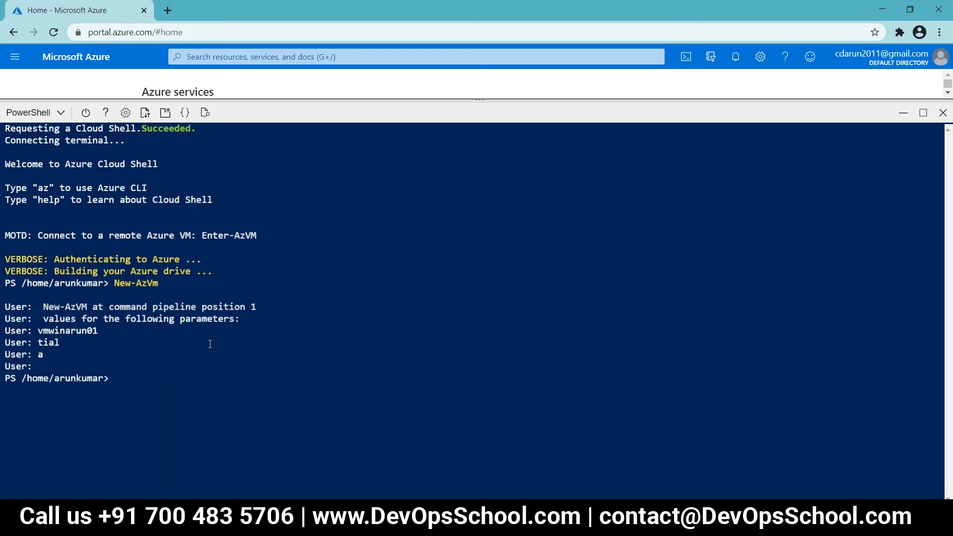
text(clear)
key(Return)
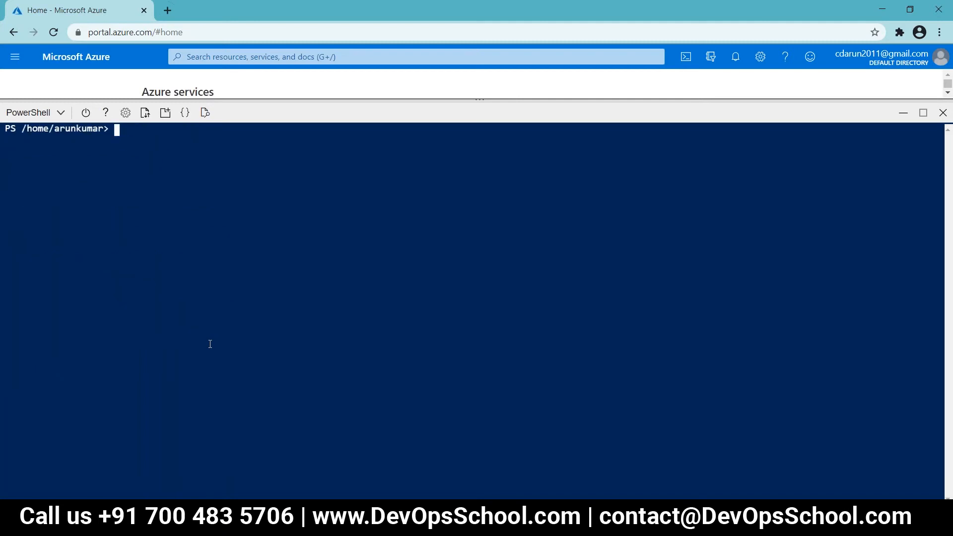
Step: Rerun New-AzVm for vmwinarun01 with admin user azureuser and its password, then duplicate the portal tab
key(Up)
key(Up)
key(Return)
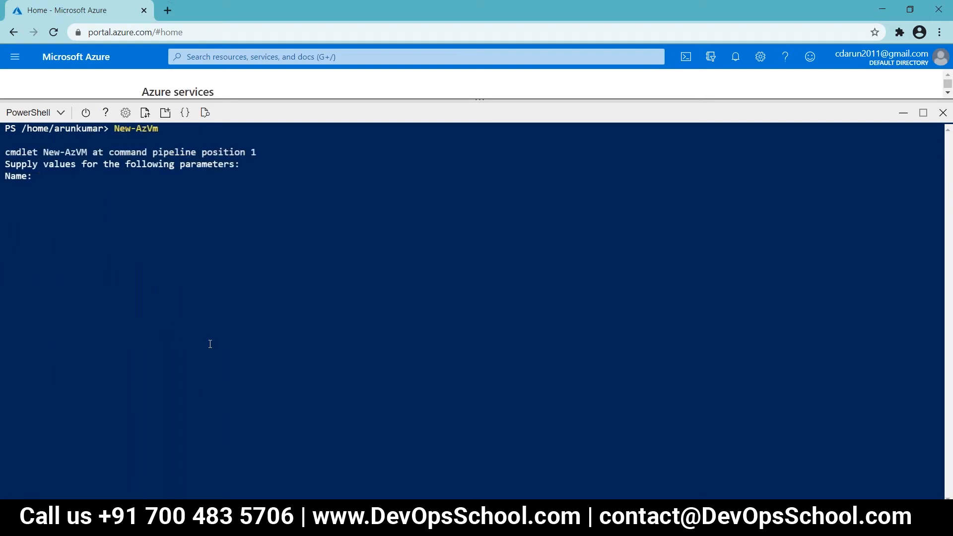
text(vmwinarun01)
key(Return)
text(azu)
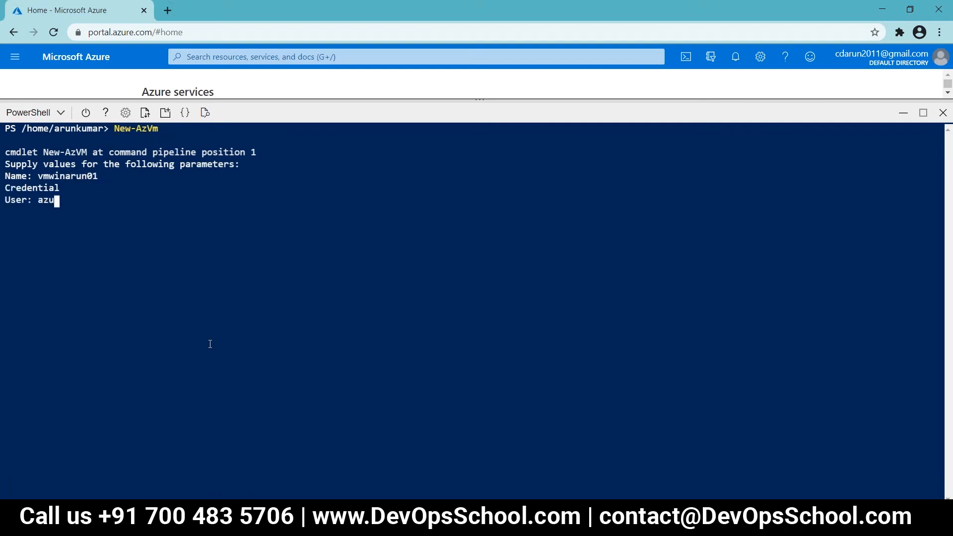
text(reuser)
key(Return)
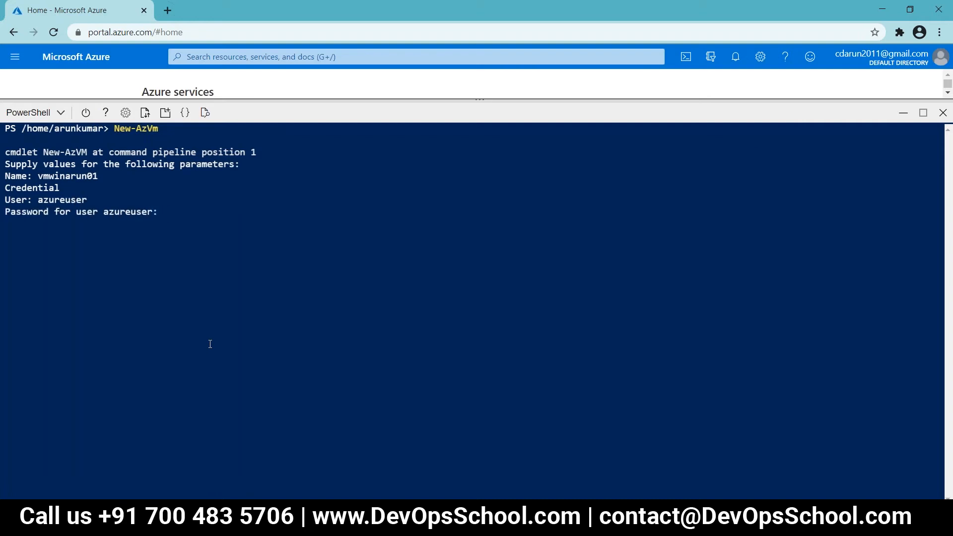
text(***************)
key(Return)
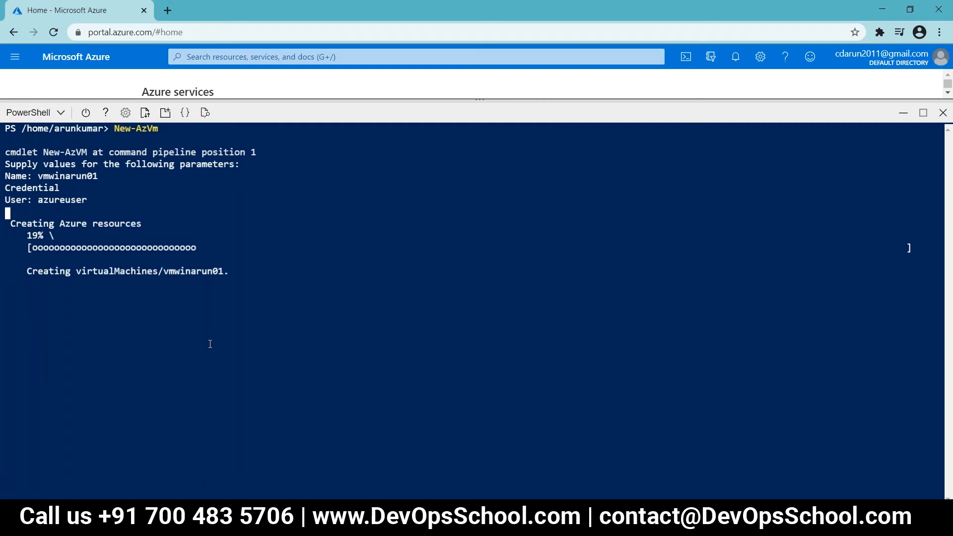
right_click(99, 12)
click(124, 89)
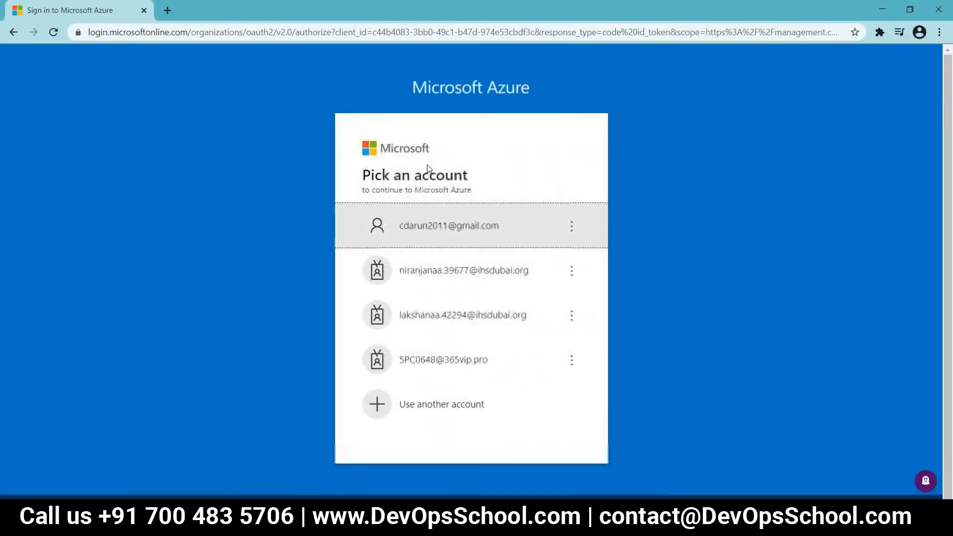
Step: Sign in on the duplicated tab, then run Get-AzVm to confirm vmwinarun01 succeeded in eastus
click(480, 224)
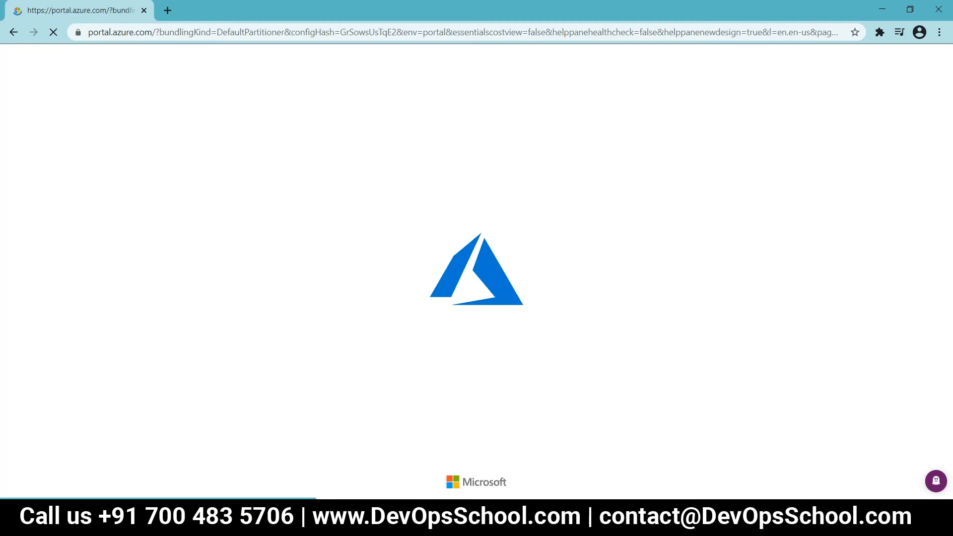
key(alt+Tab)
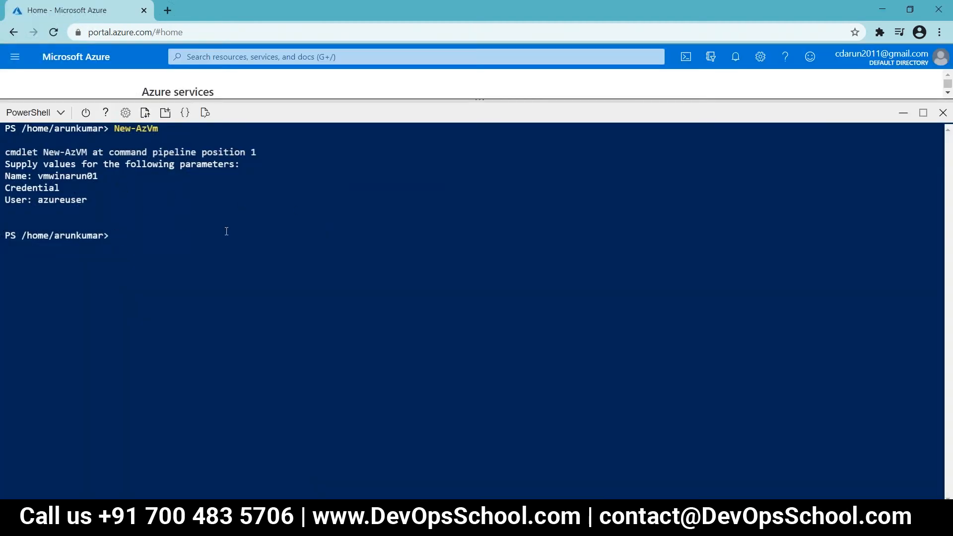
text(Get-AzVm)
key(Return)
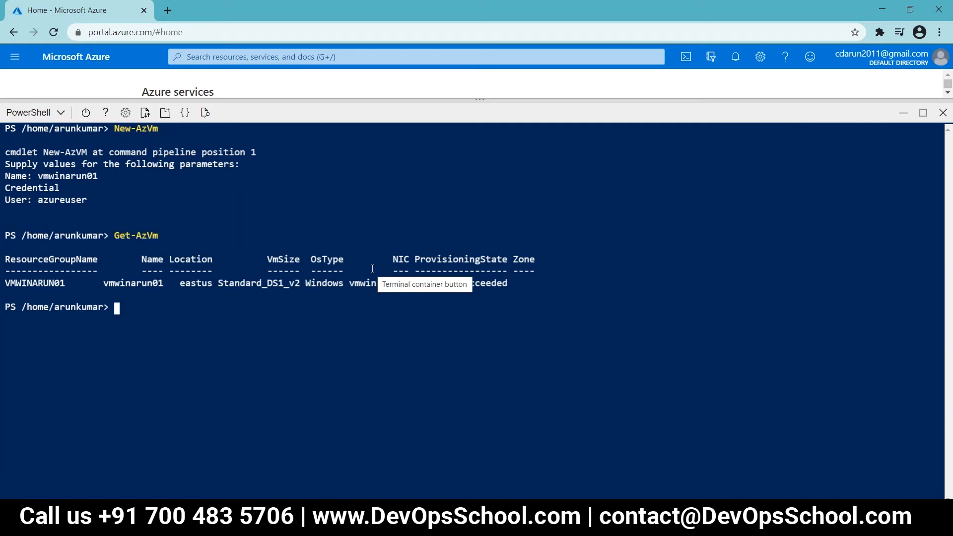
text(get)
key(Return)
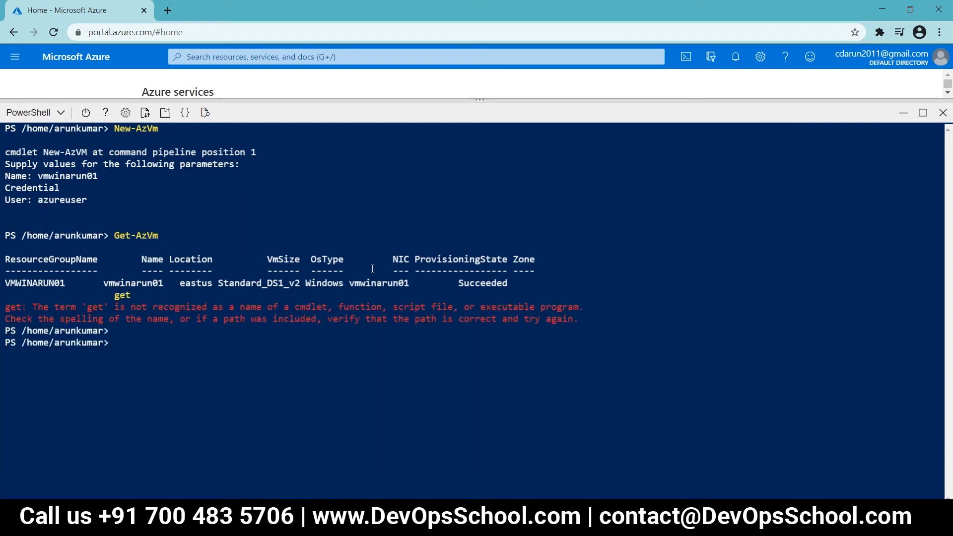
text(get-azvm)
key(Return)
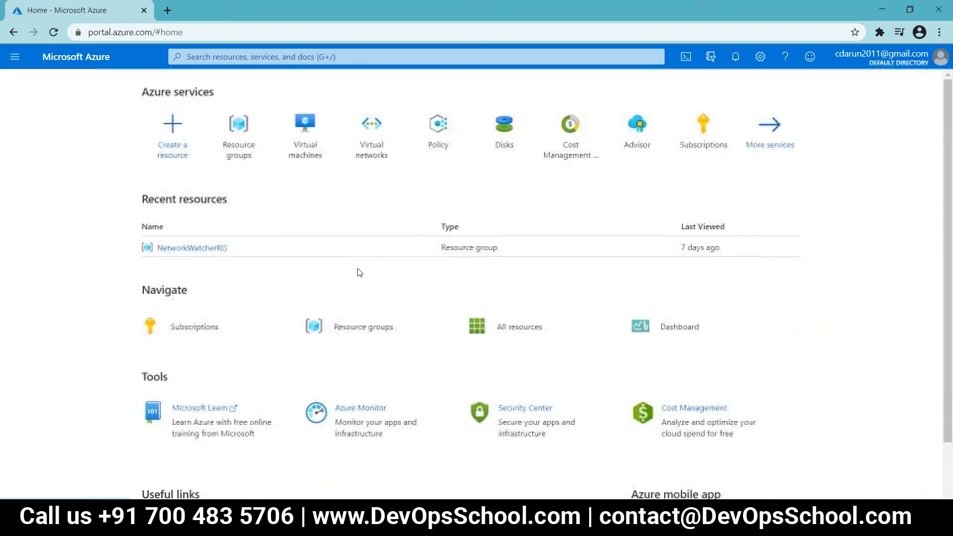
Step: Open vmwinarun01's overview, then jump in Word to Lab:11's 'Stop the VM' step
click(317, 155)
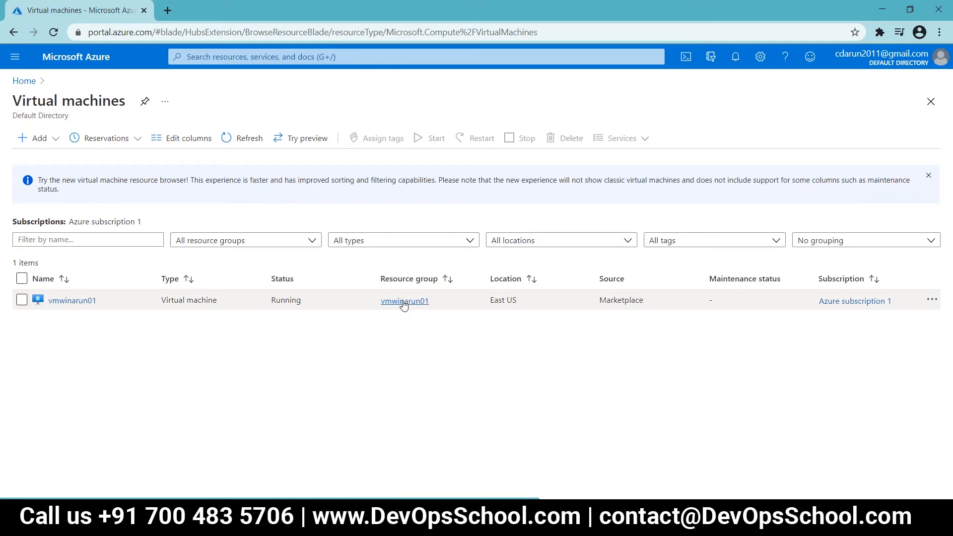
click(71, 301)
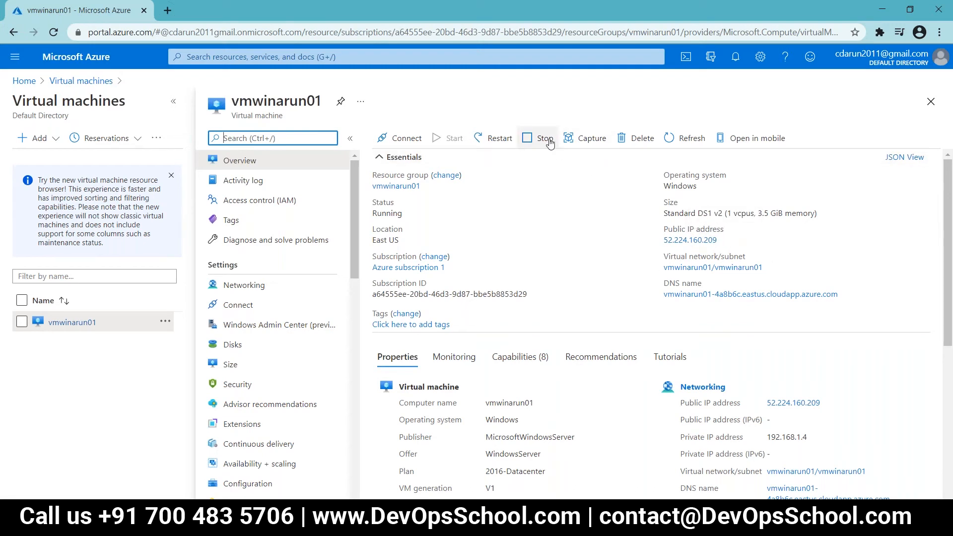
click(198, 521)
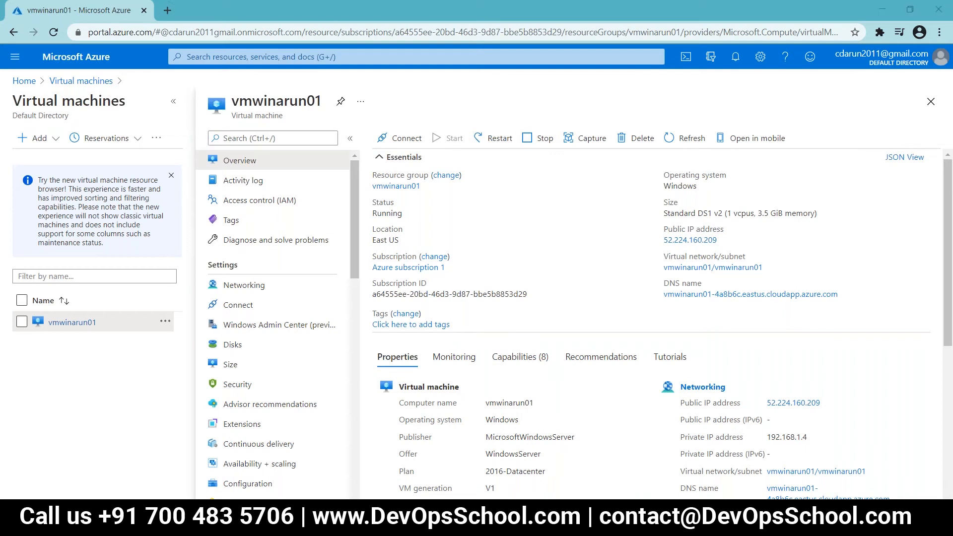
scroll(162, 417, down, 5)
click(132, 403)
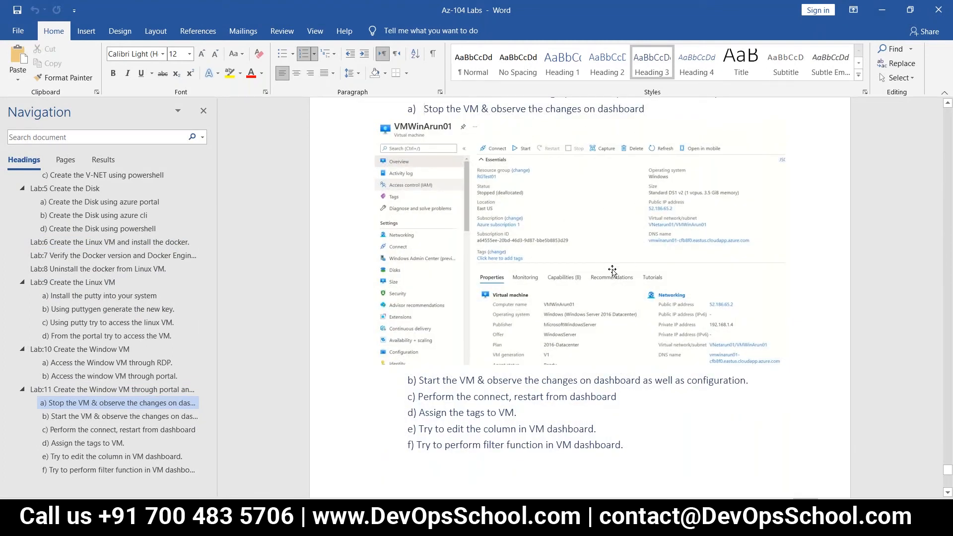
Step: Stop vmwinarun01, confirming the prompt, and copy its public IP address
key(alt+Tab)
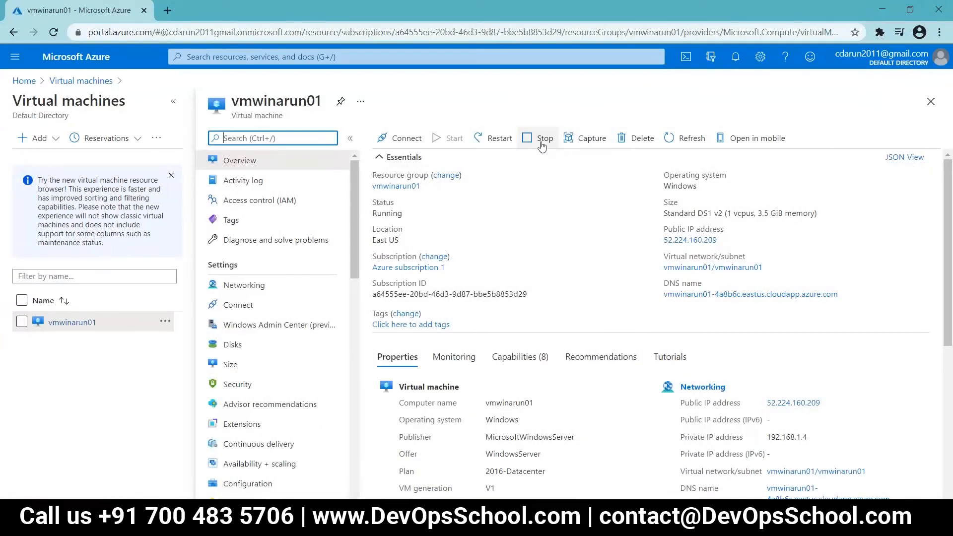
click(541, 143)
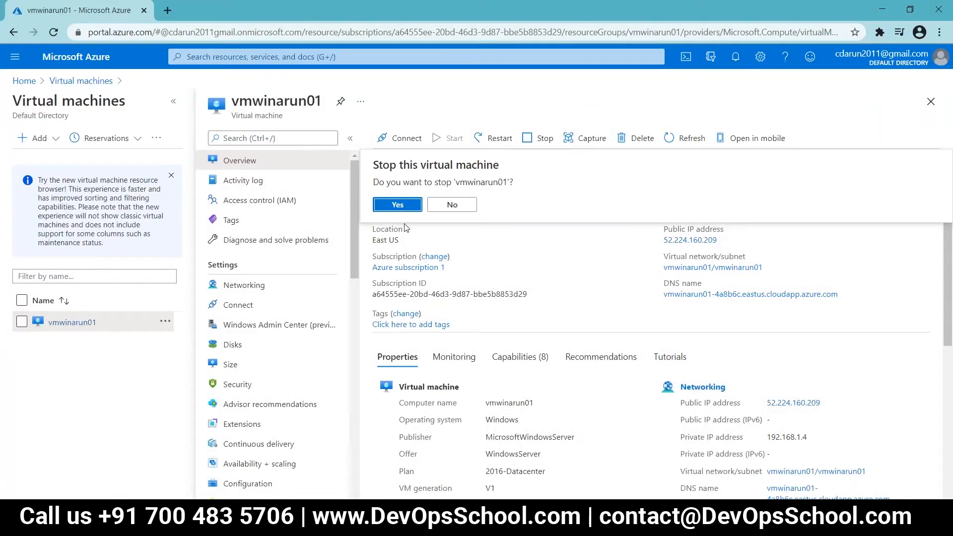
click(397, 205)
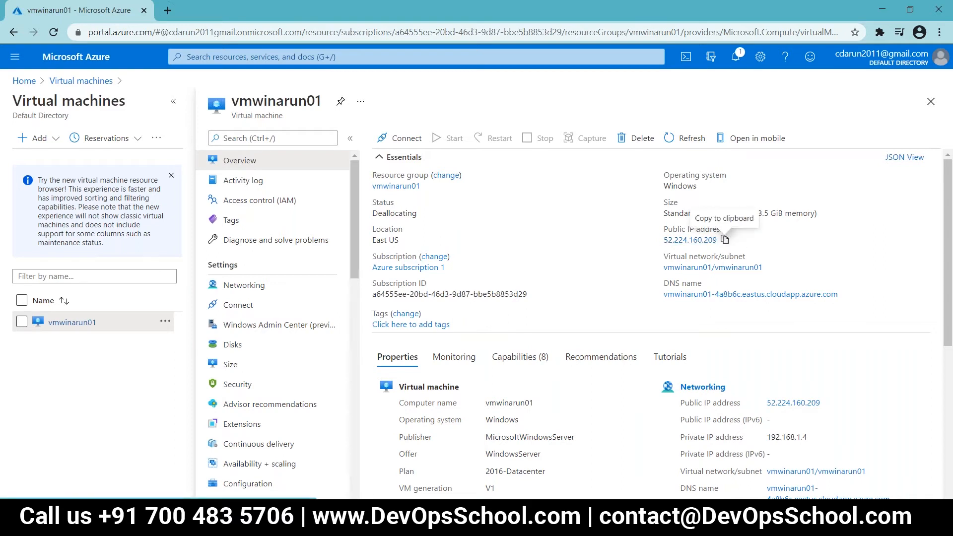
click(723, 241)
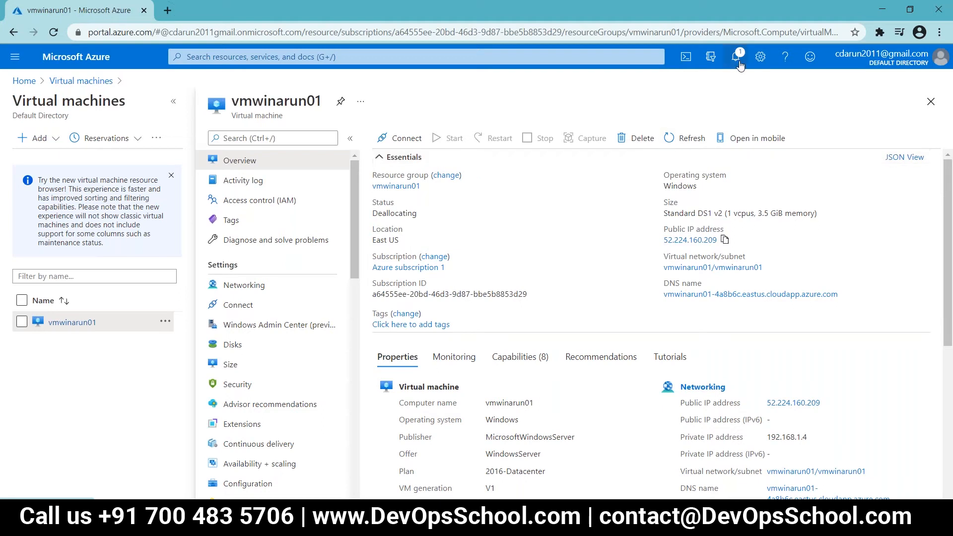
Step: Check notifications until vmwinarun01 shows Stopped (deallocated)
click(735, 57)
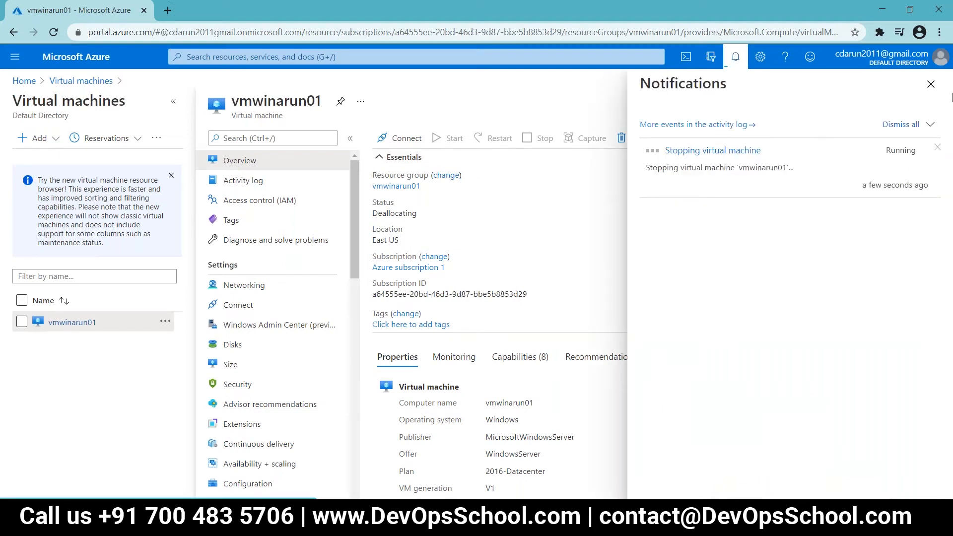
click(930, 83)
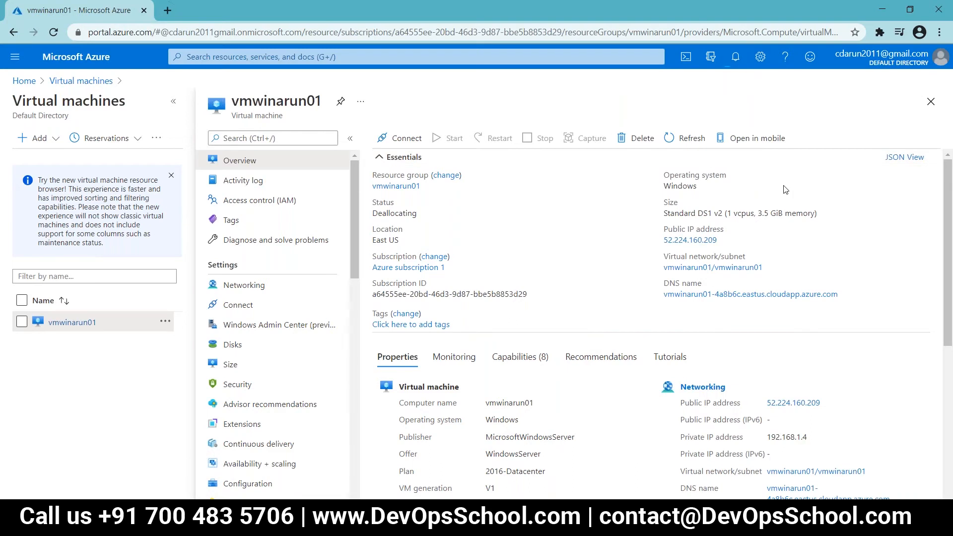
click(735, 57)
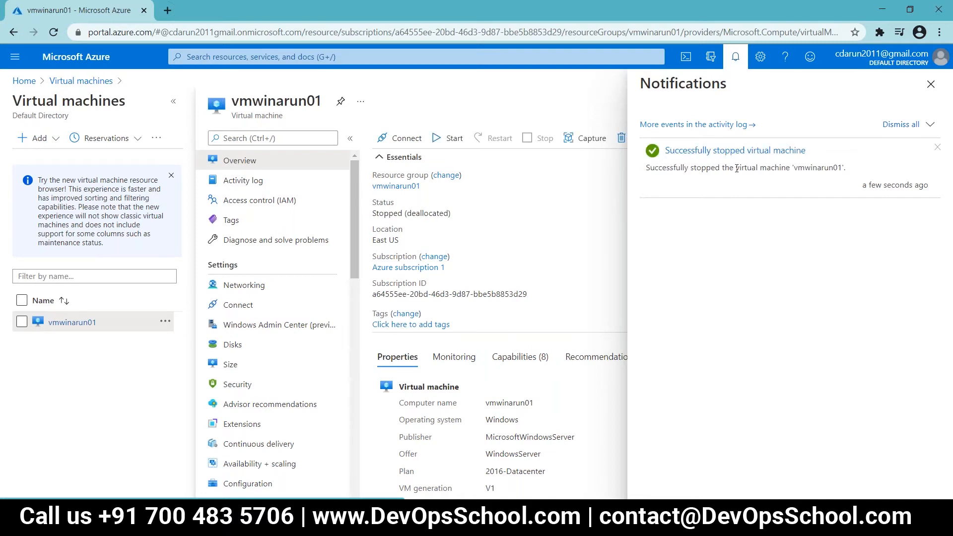
click(930, 84)
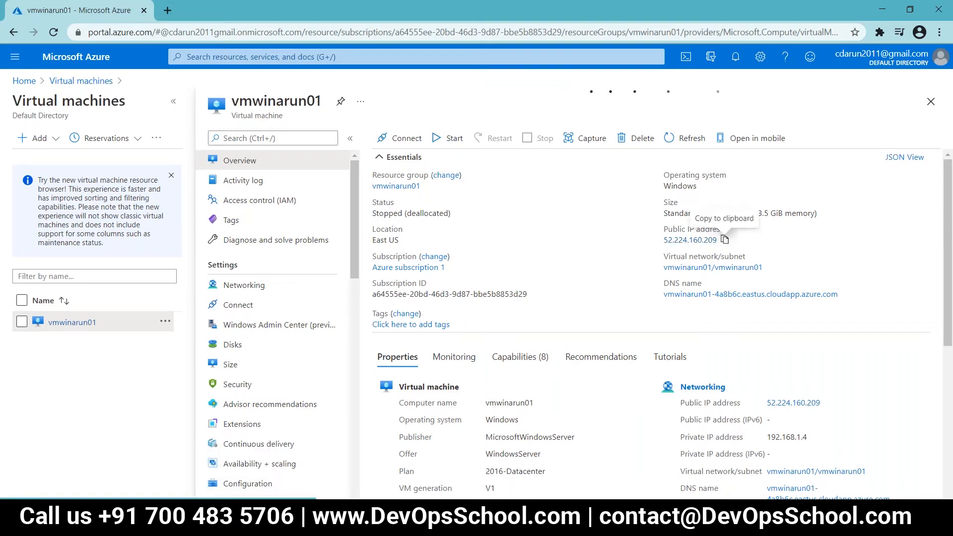
Step: Start vmwinarun01 and refresh until it shows Running with public IP 52.224.160.209
click(451, 140)
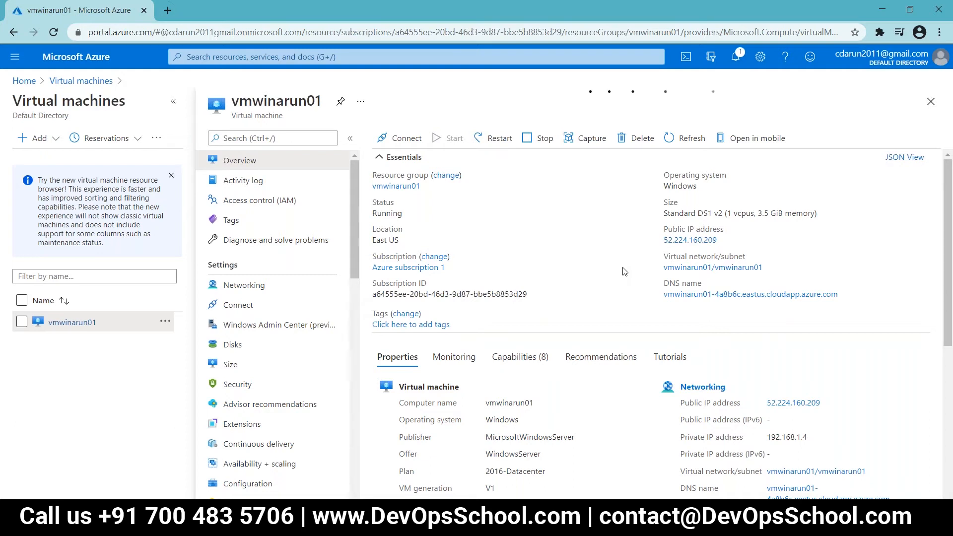
click(686, 138)
click(735, 57)
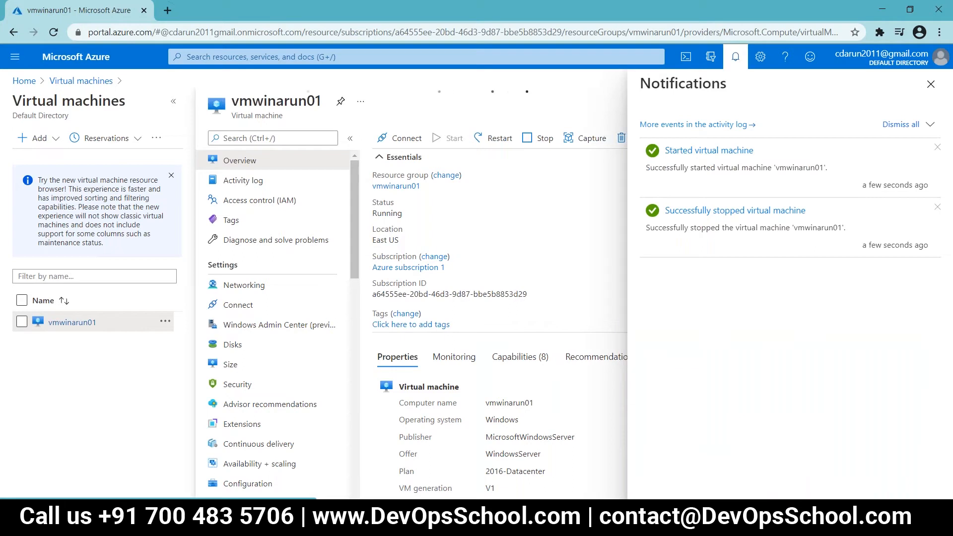
click(929, 85)
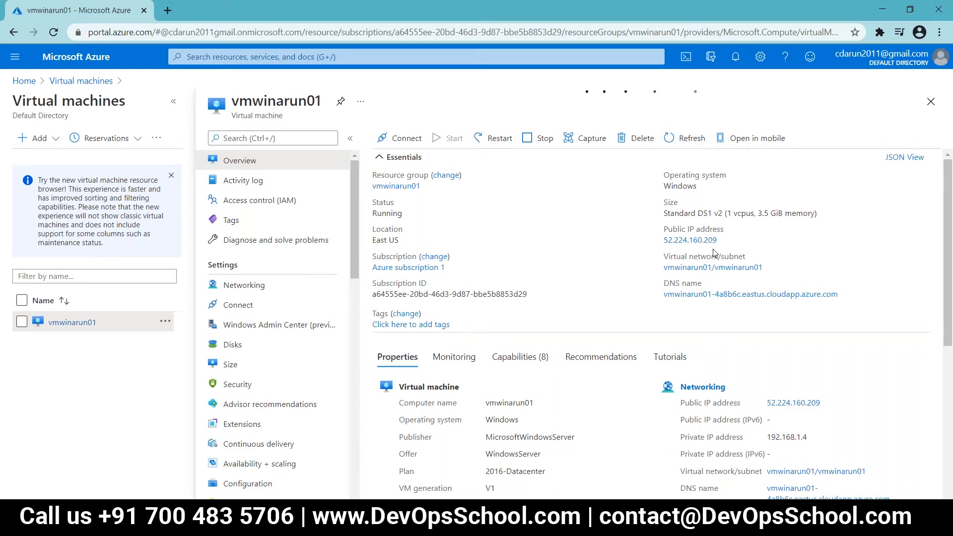
click(54, 32)
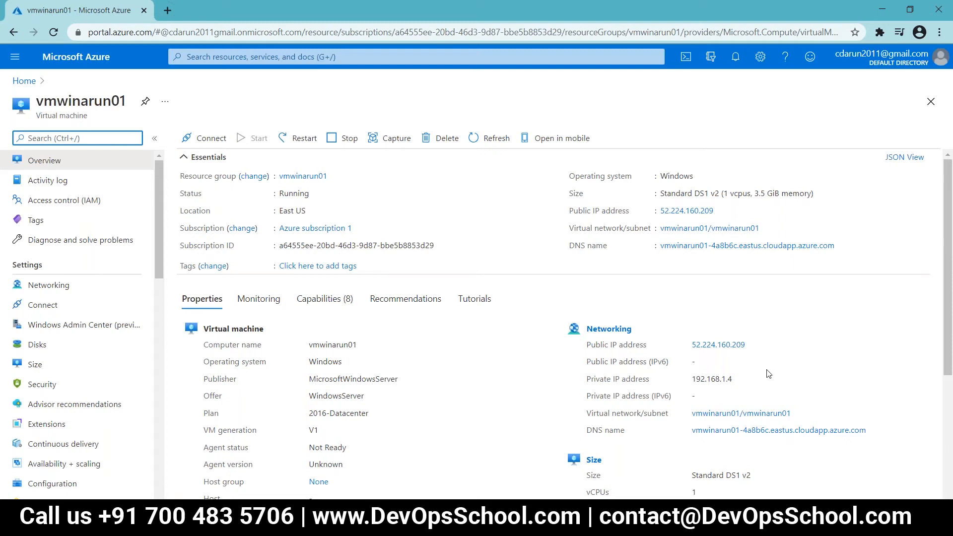
Step: Scroll the running VM's overview, then return to the Az-104 Labs document at Lab:11
scroll(768, 373, down, 1)
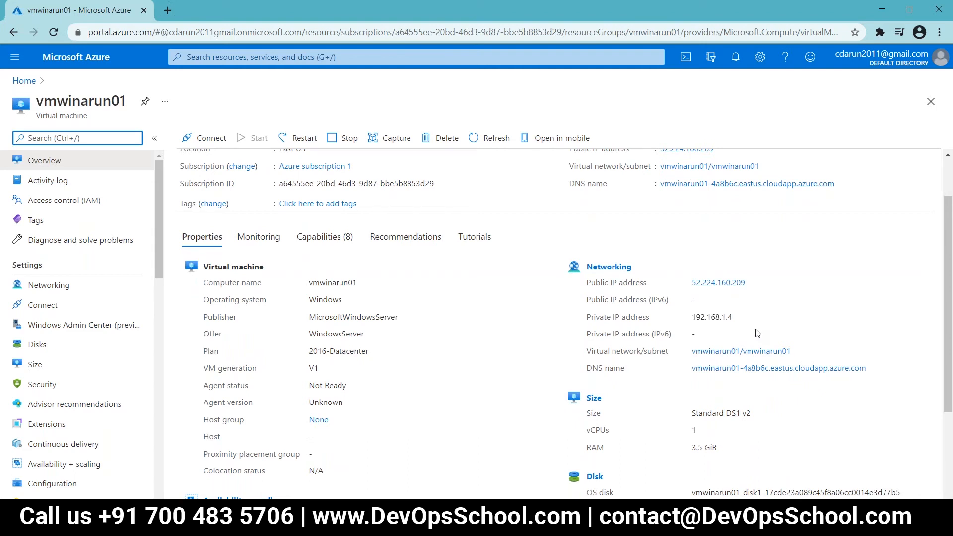
scroll(758, 332, up, 1)
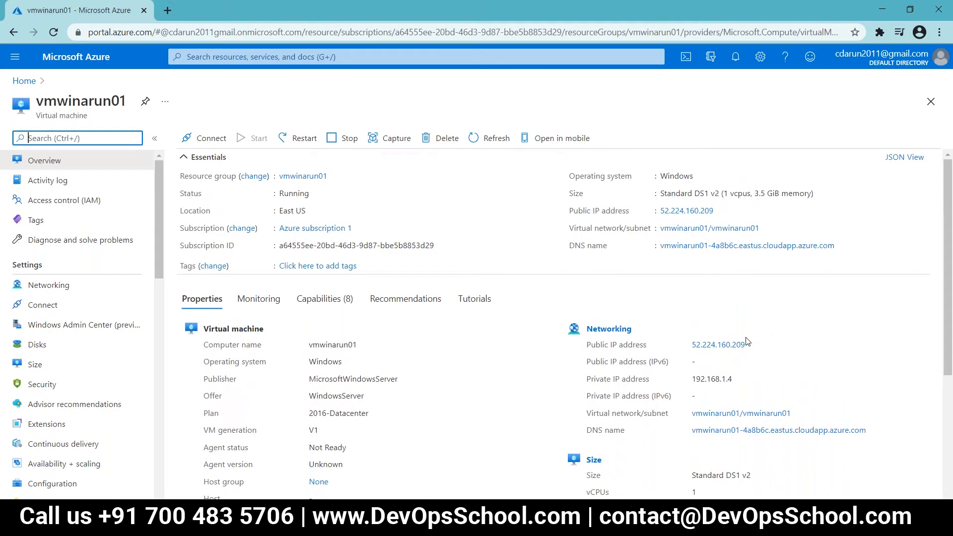
key(alt+Tab)
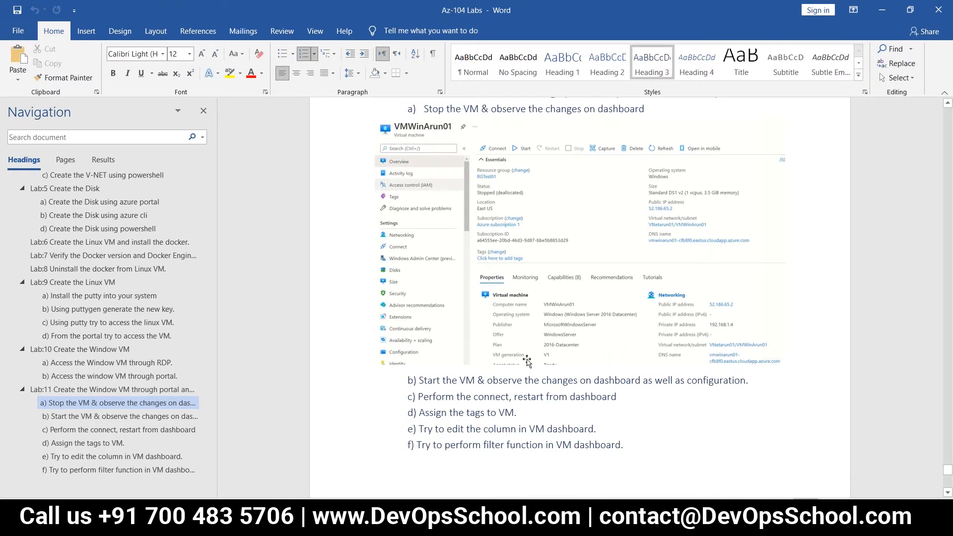
key(alt+Tab)
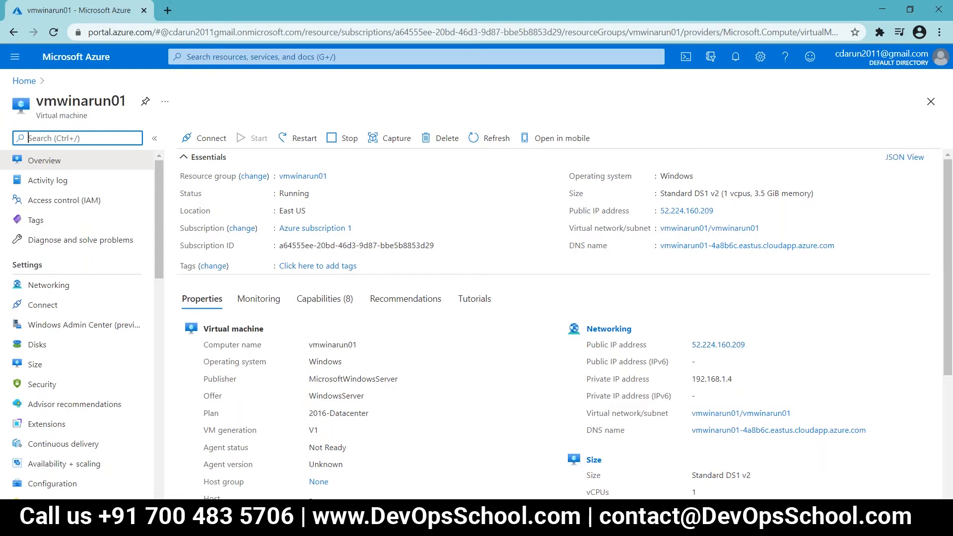
key(alt+Tab)
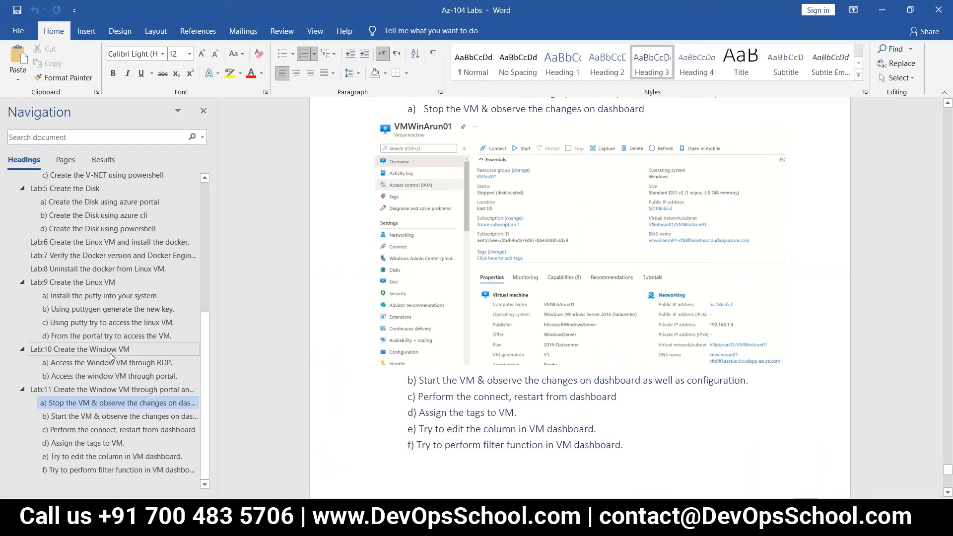
scroll(138, 346, up, 1)
scroll(137, 346, up, 6)
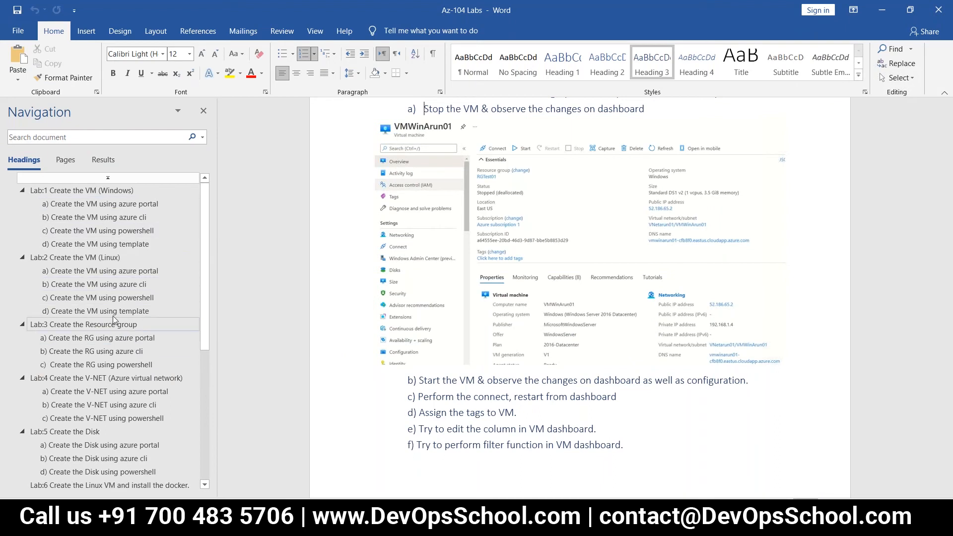
click(130, 245)
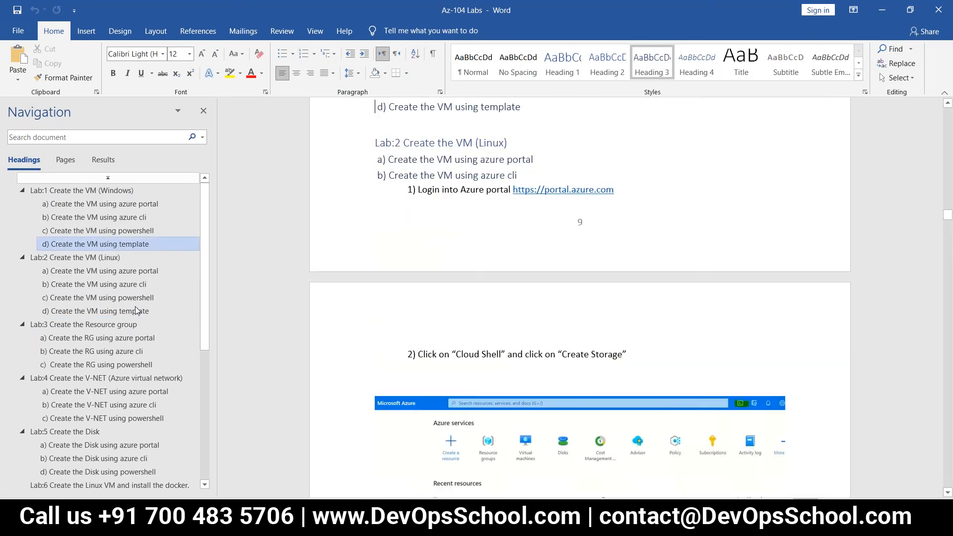
click(141, 312)
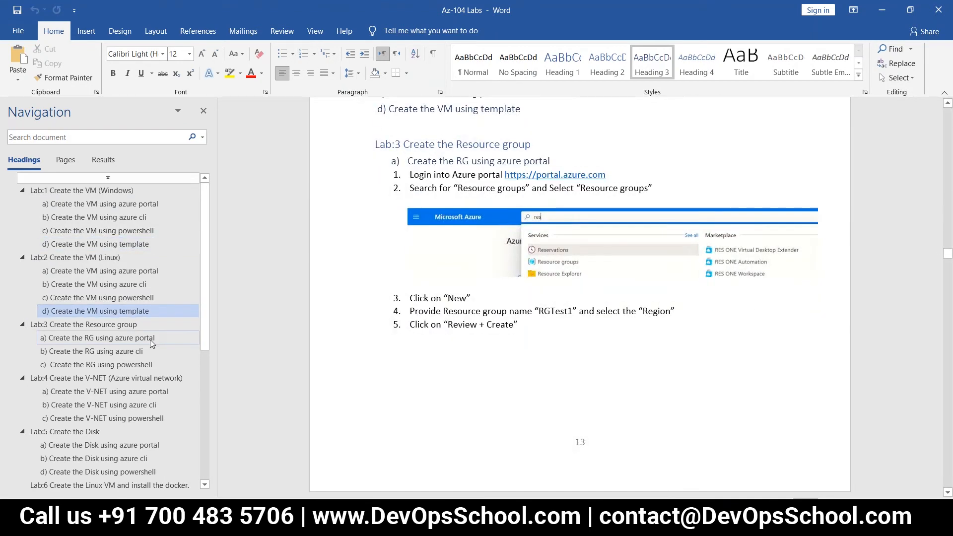
scroll(135, 330, down, 1)
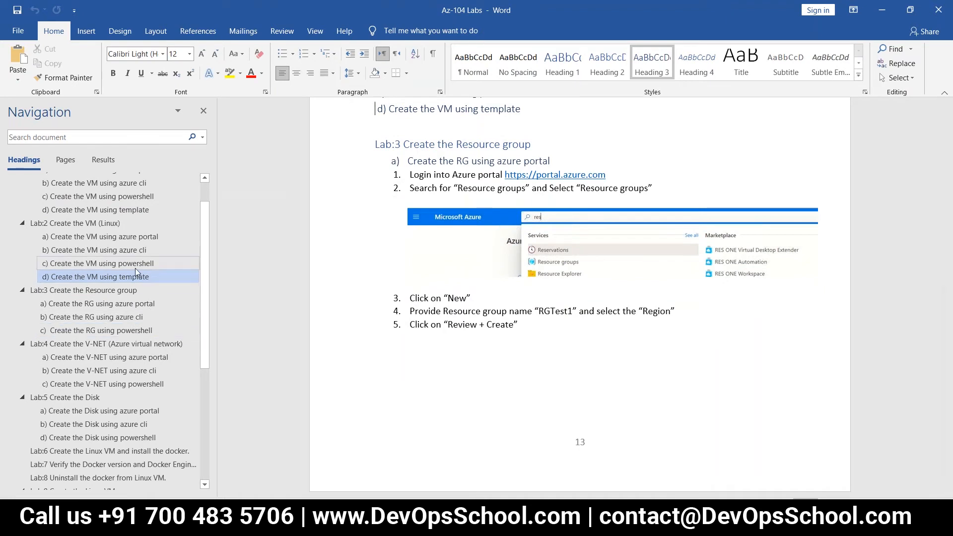
scroll(142, 298, down, 1)
scroll(150, 332, down, 1)
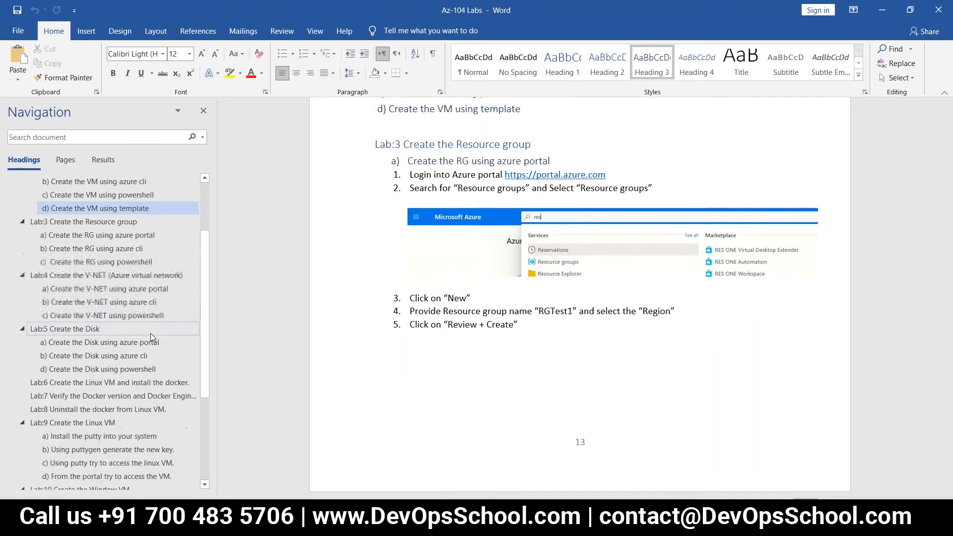
click(144, 315)
scroll(341, 369, down, 7)
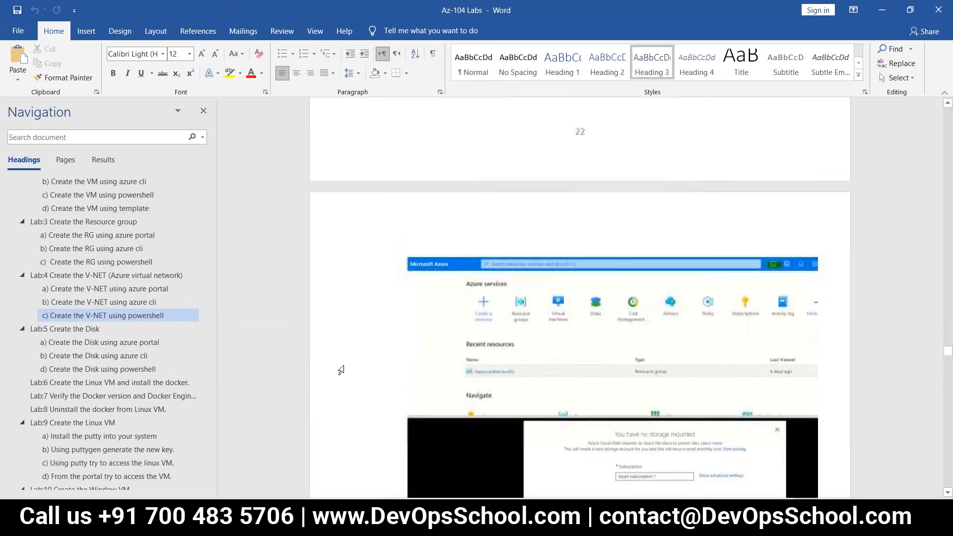
scroll(340, 370, down, 7)
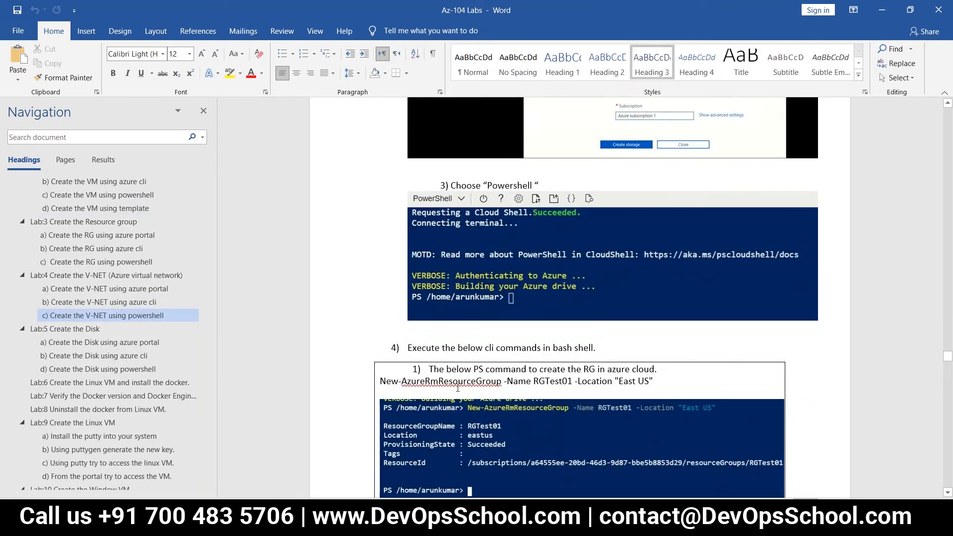
scroll(478, 390, down, 1)
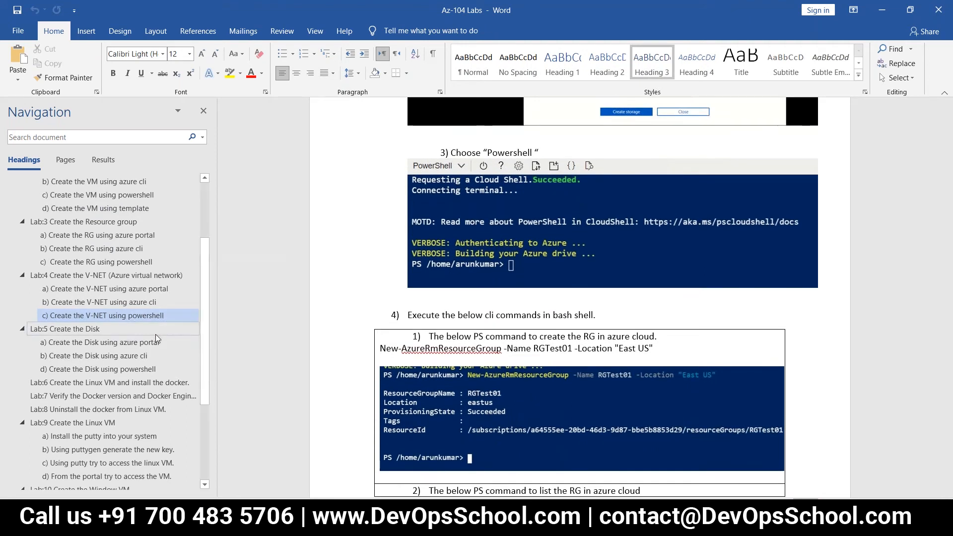
scroll(124, 341, down, 1)
click(124, 335)
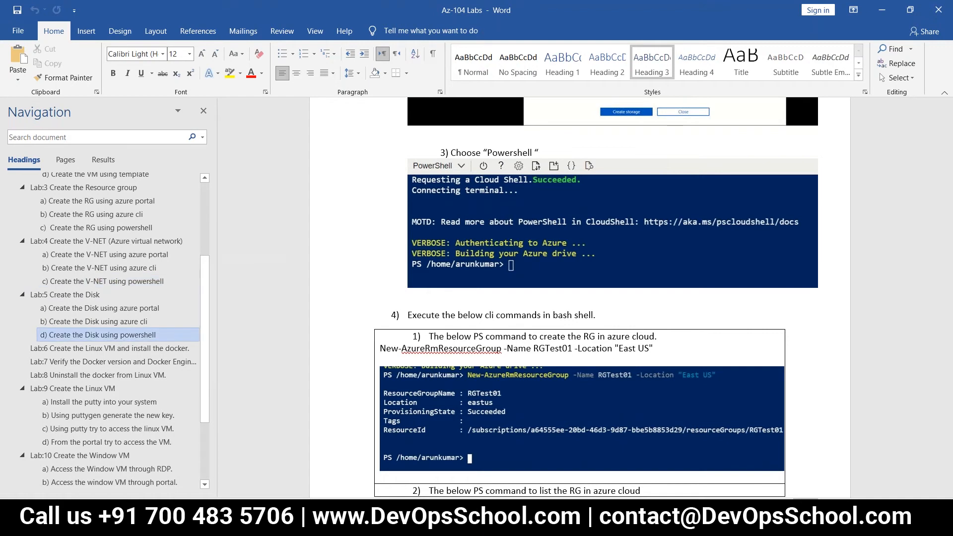
scroll(595, 273, down, 2)
scroll(579, 298, down, 10)
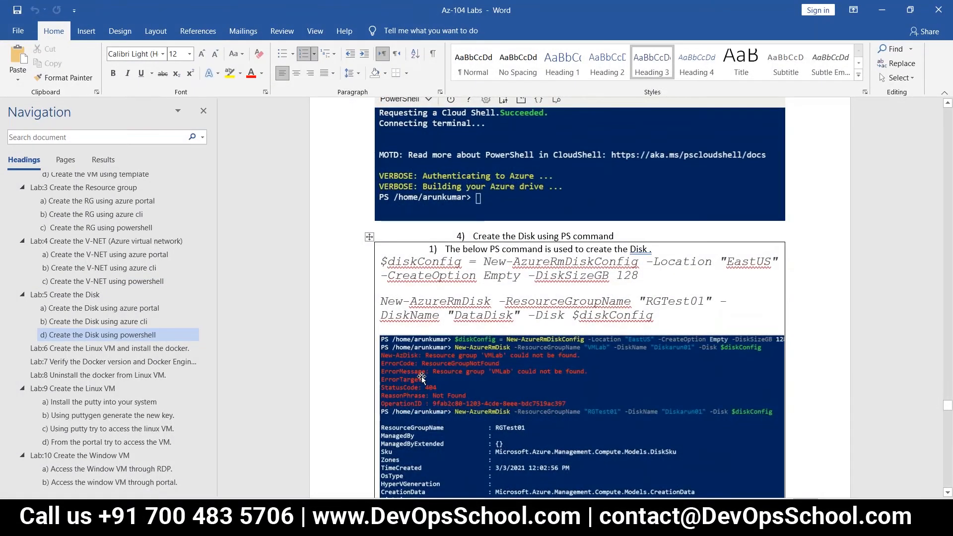
scroll(580, 298, down, 10)
scroll(580, 298, down, 15)
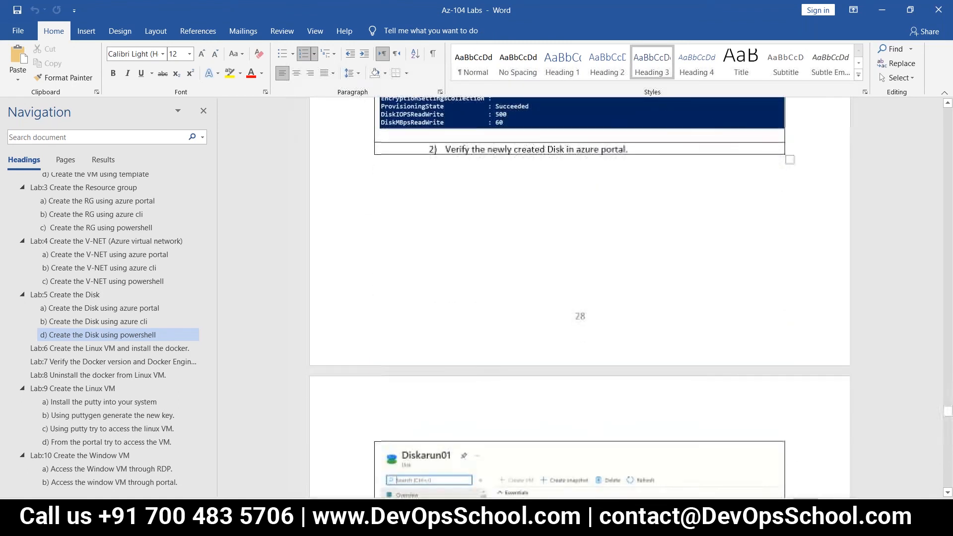
scroll(580, 298, down, 15)
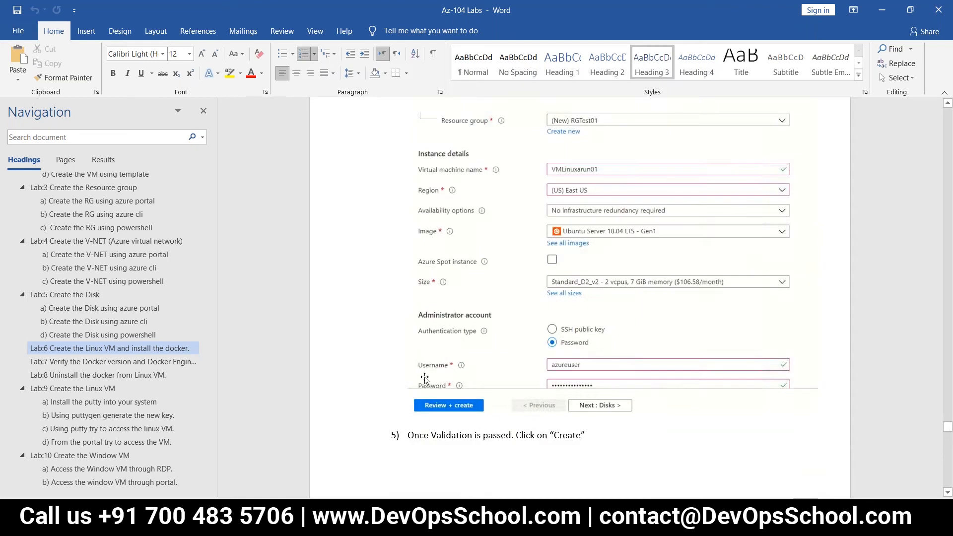
scroll(580, 298, up, 15)
scroll(428, 378, up, 6)
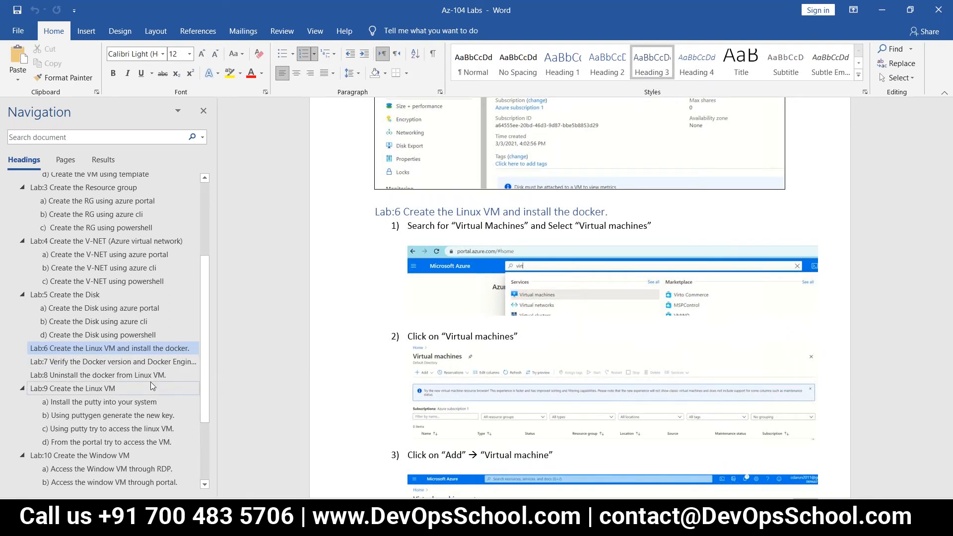
scroll(150, 382, down, 1)
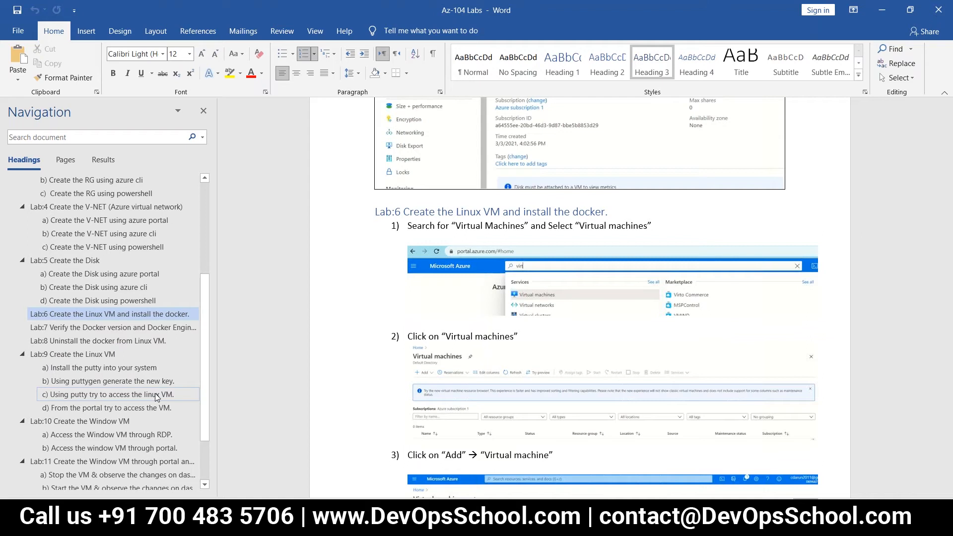
scroll(155, 397, down, 1)
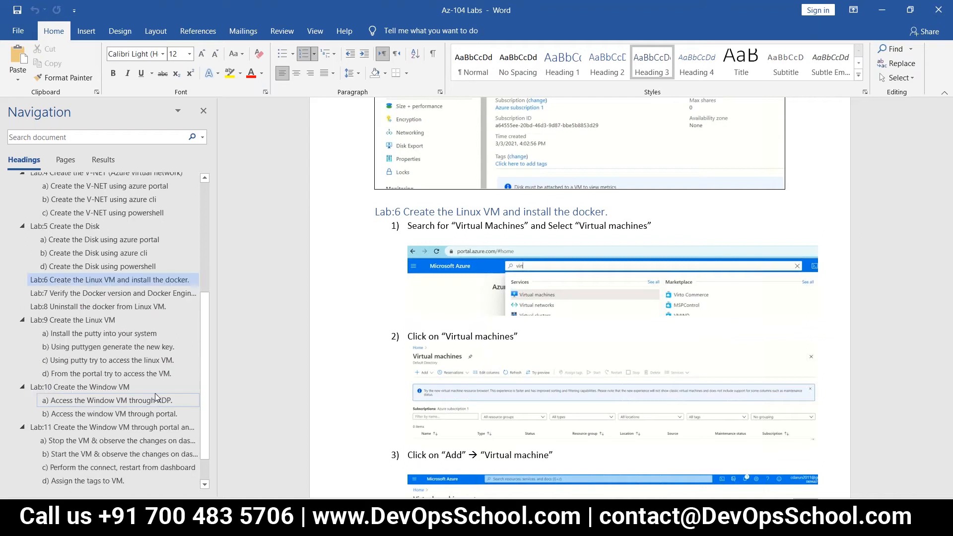
Step: Jump from Lab:11 back to Lab:2's 'd) Create the VM using template' step in the Navigation pane
click(139, 431)
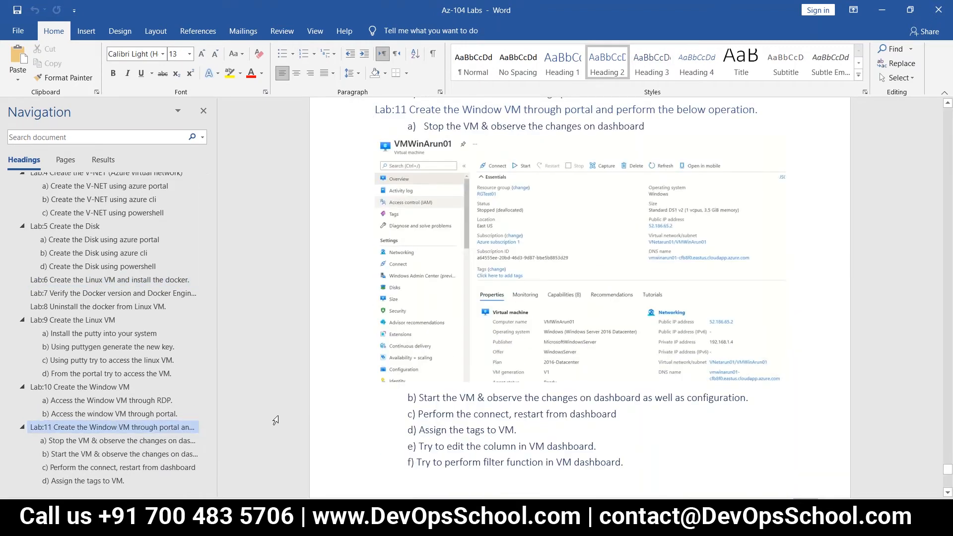
scroll(410, 430, down, 3)
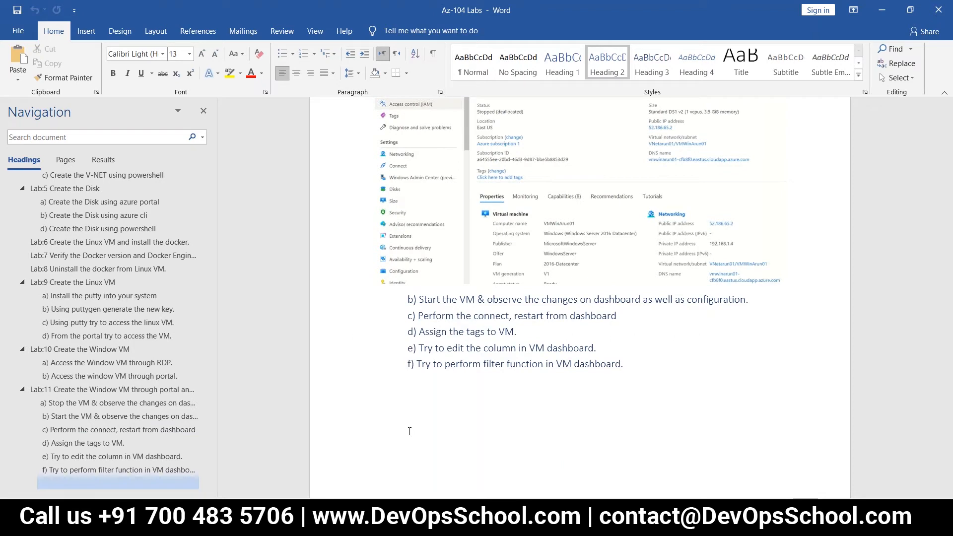
scroll(406, 347, down, 8)
scroll(405, 347, down, 5)
scroll(405, 347, up, 10)
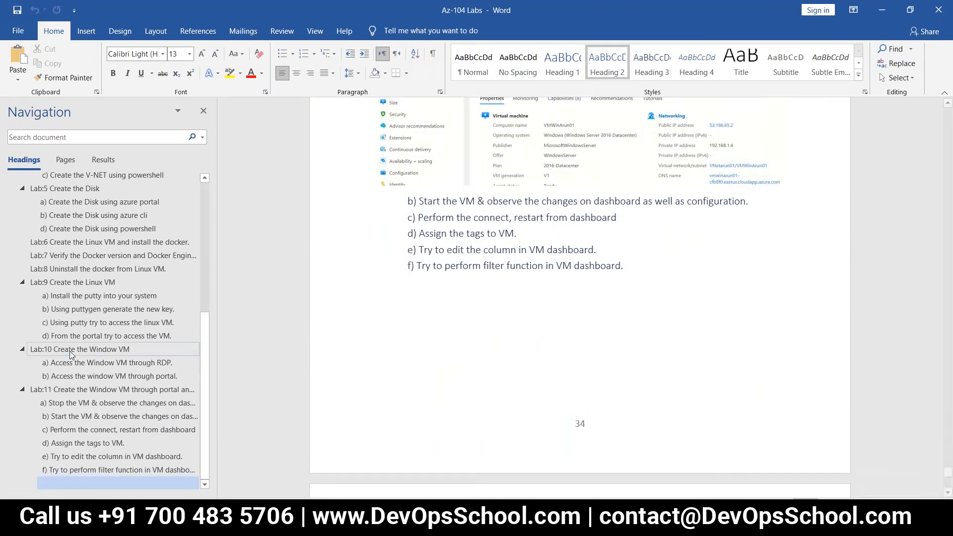
scroll(88, 338, up, 5)
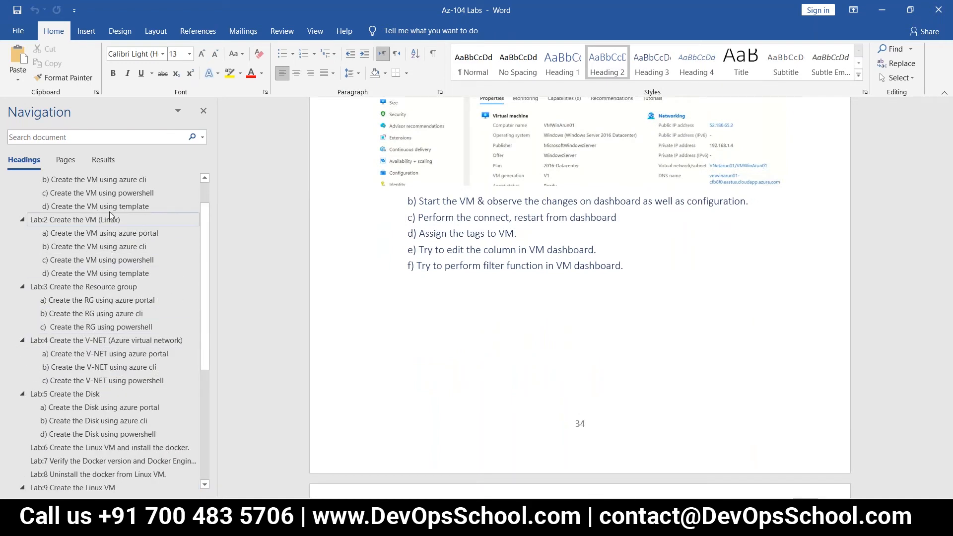
scroll(121, 247, up, 1)
click(118, 246)
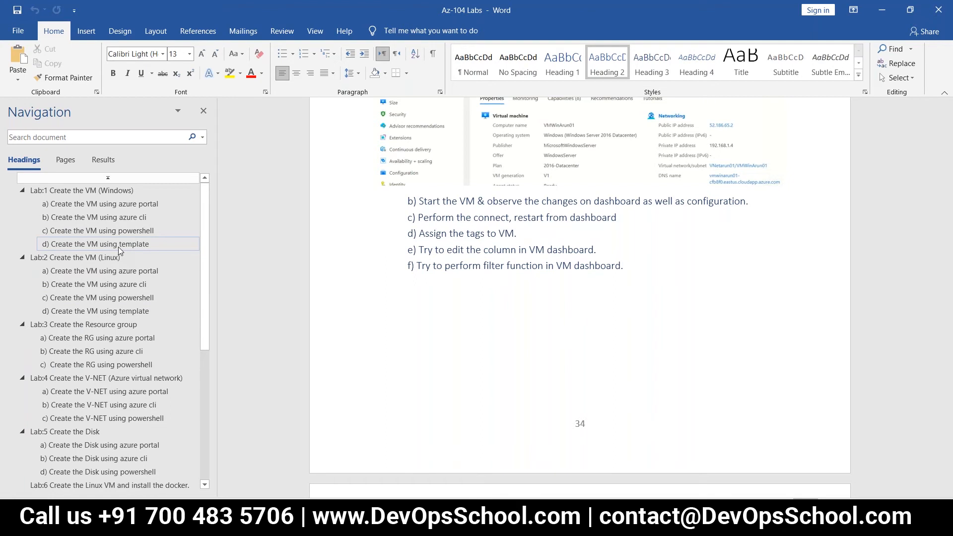
click(120, 311)
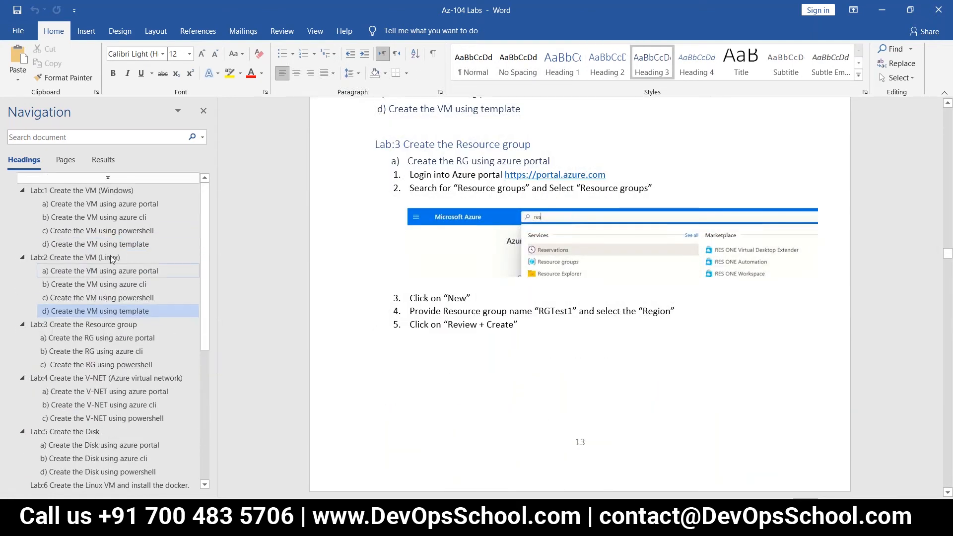
Step: Go to Lab:9 Create the Linux VM and its Install the putty step
scroll(123, 326, down, 2)
scroll(123, 326, down, 2)
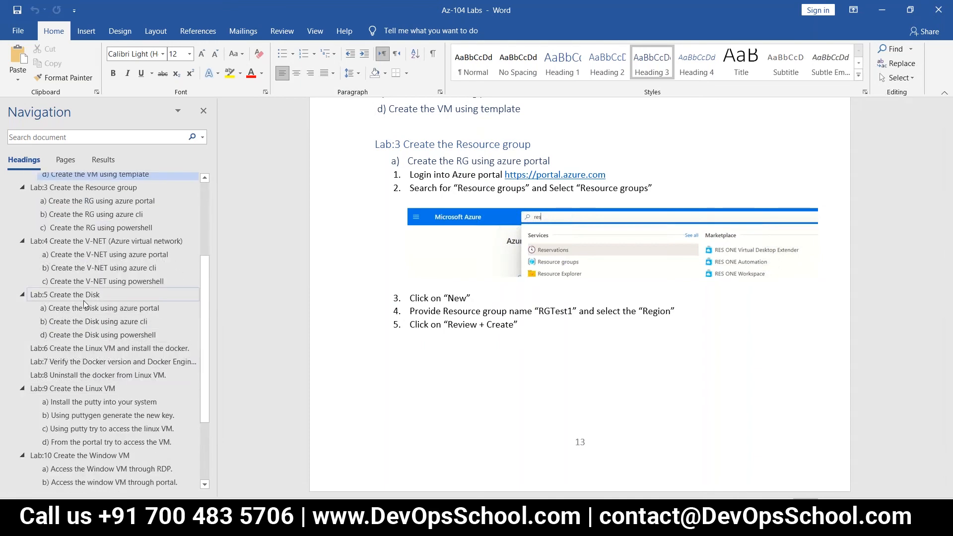
scroll(126, 385, down, 3)
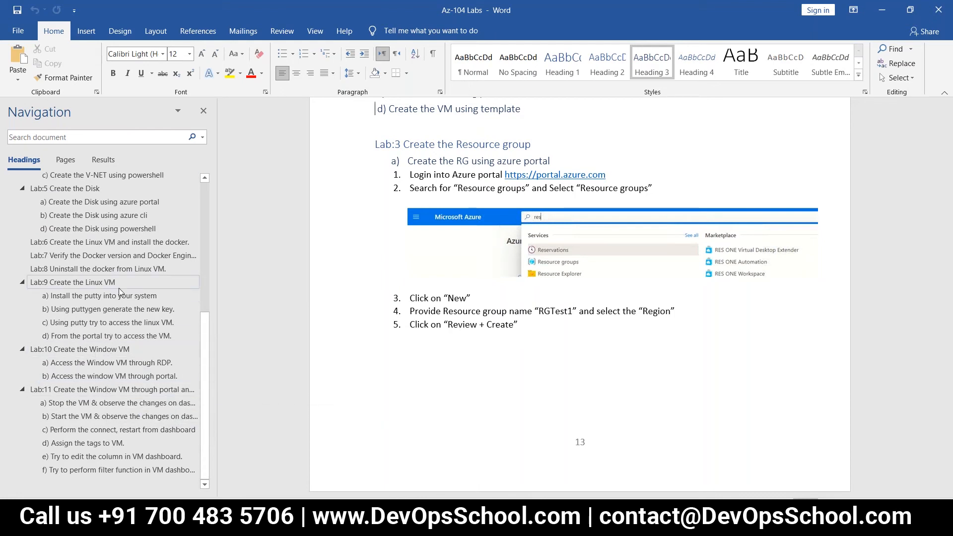
click(75, 282)
key(Down)
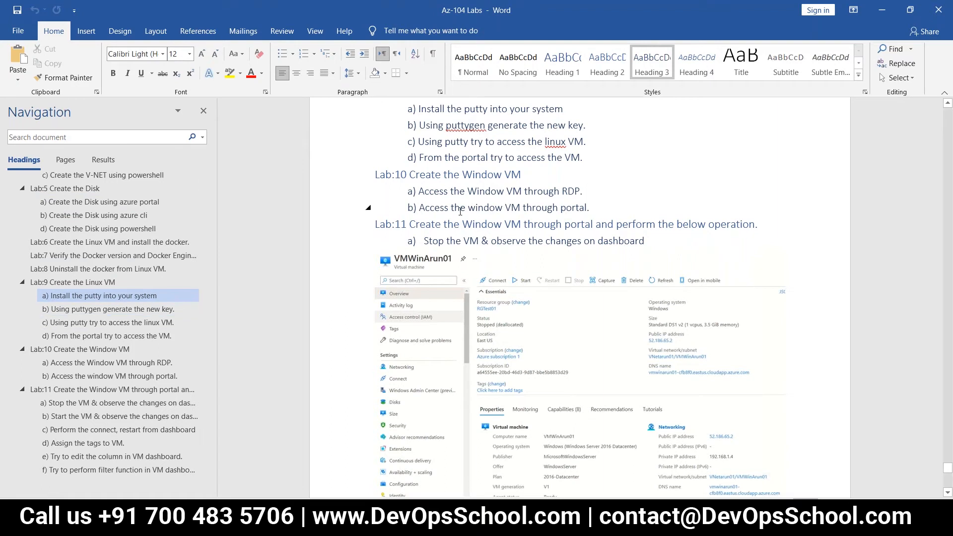
Step: Switch to the Azure portal page for vmwinarun01
scroll(460, 212, up, 1)
scroll(461, 212, up, 3)
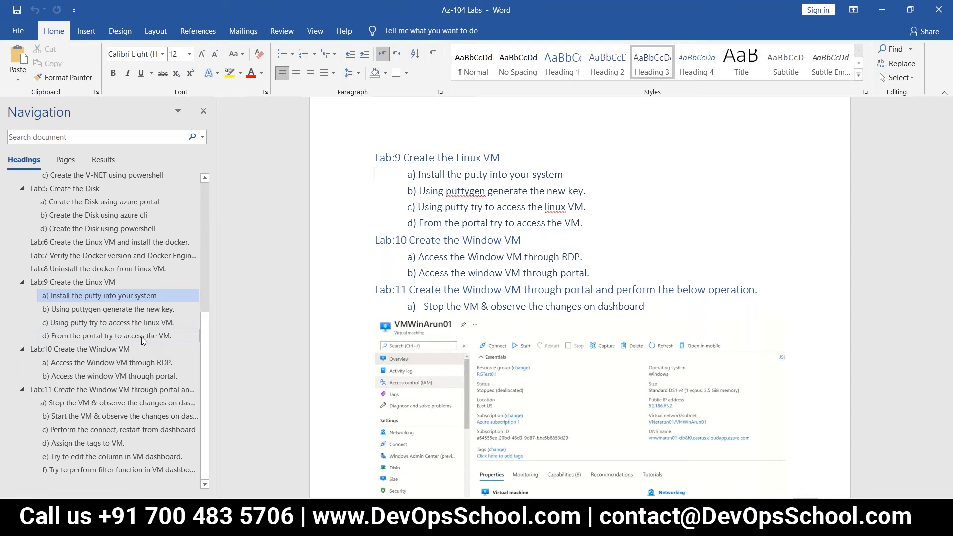
scroll(142, 340, up, 5)
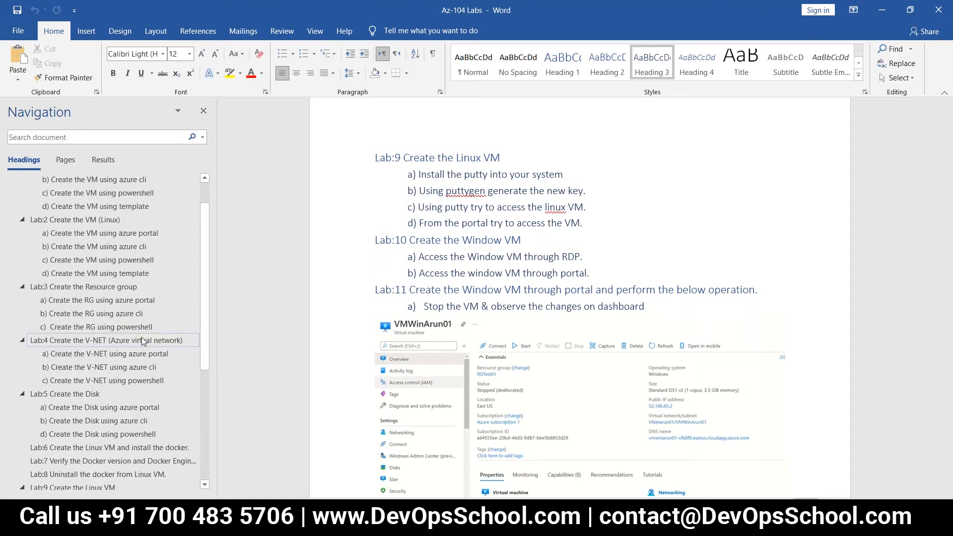
scroll(142, 340, up, 2)
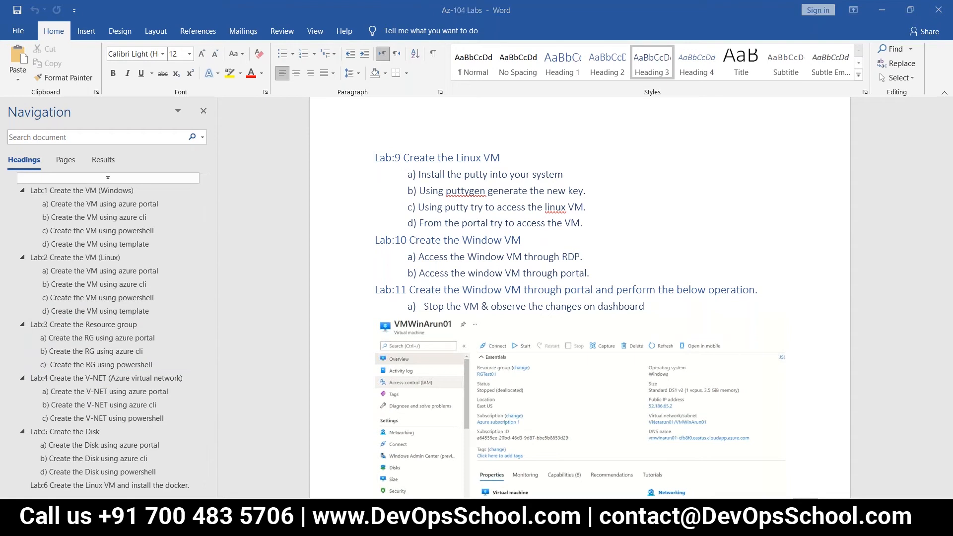
click(295, 471)
Step: Open vmwinarun01's Resource JSON, skim it, then close and reopen it
click(904, 157)
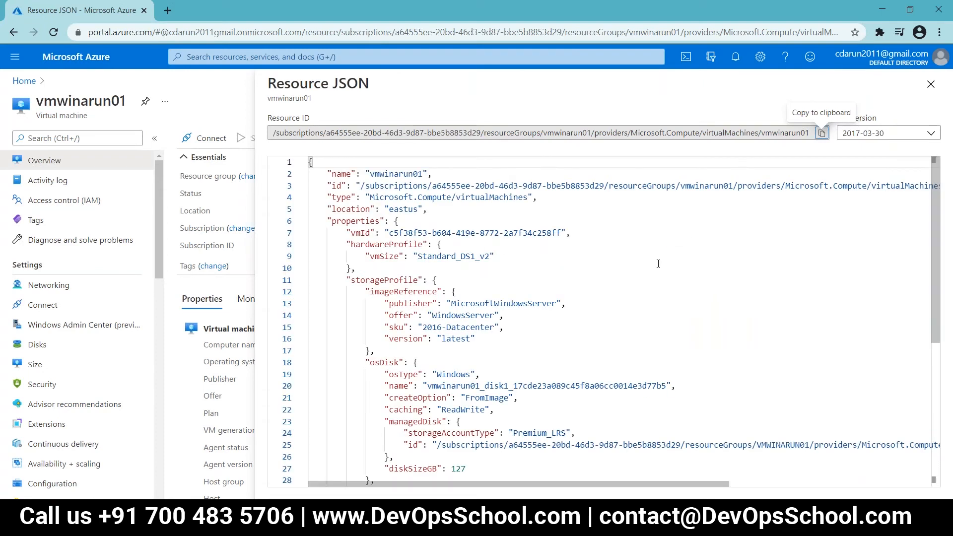
scroll(658, 263, down, 5)
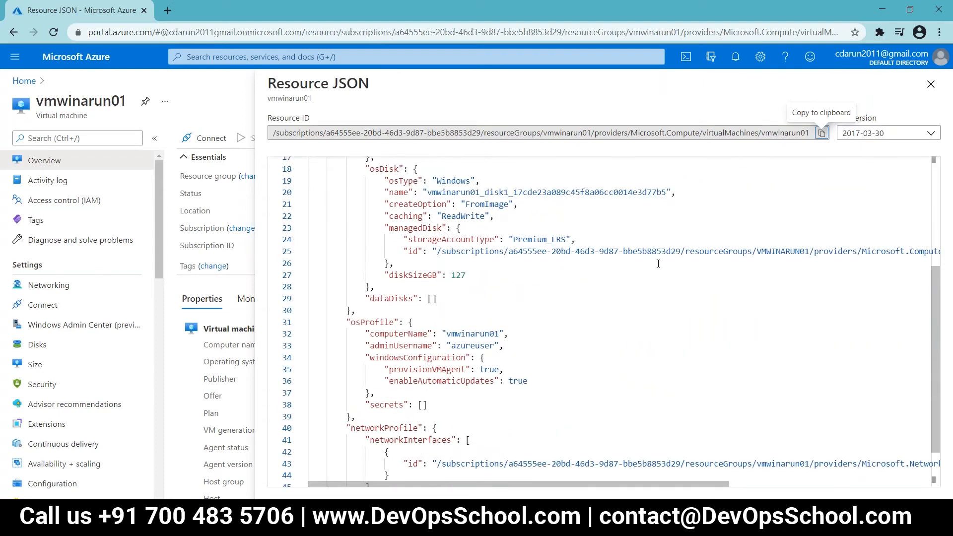
scroll(658, 264, up, 4)
scroll(658, 263, up, 2)
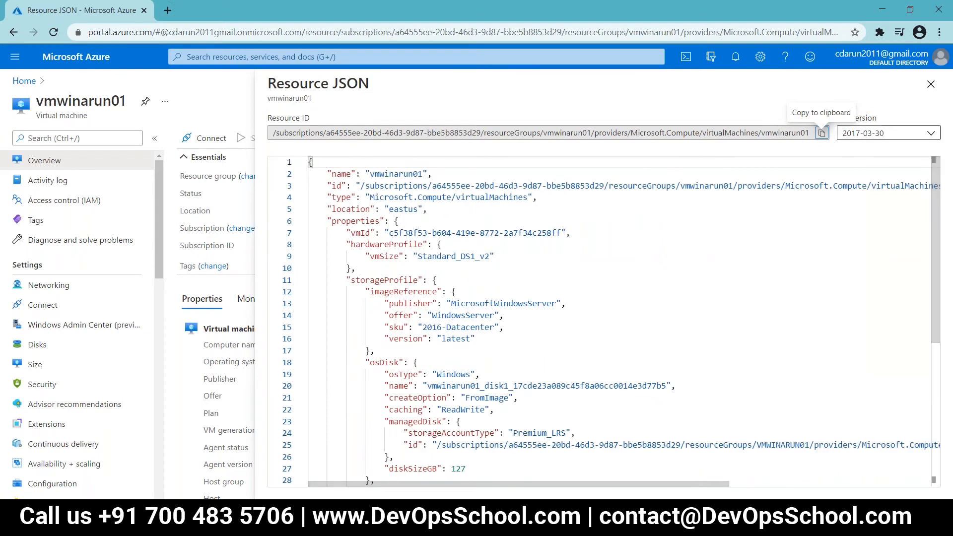
click(930, 85)
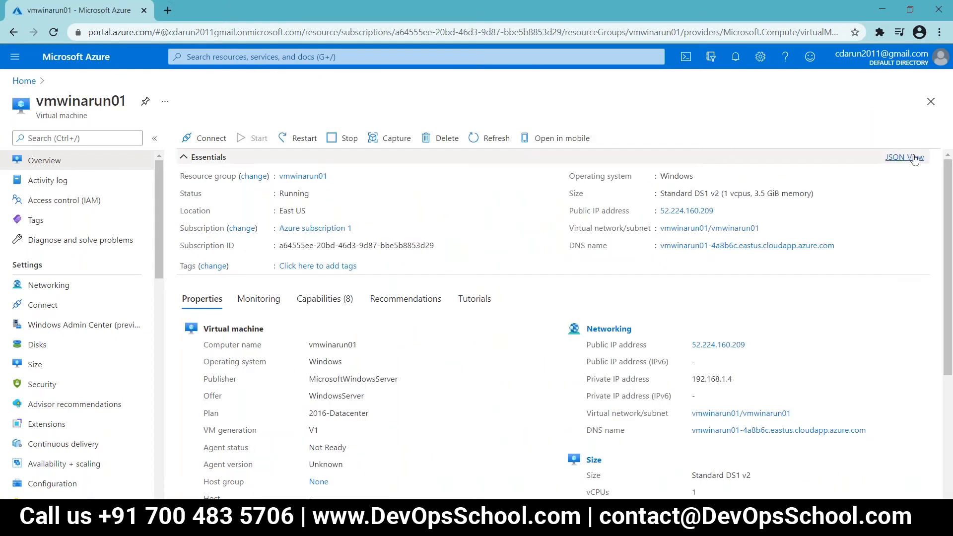
click(915, 158)
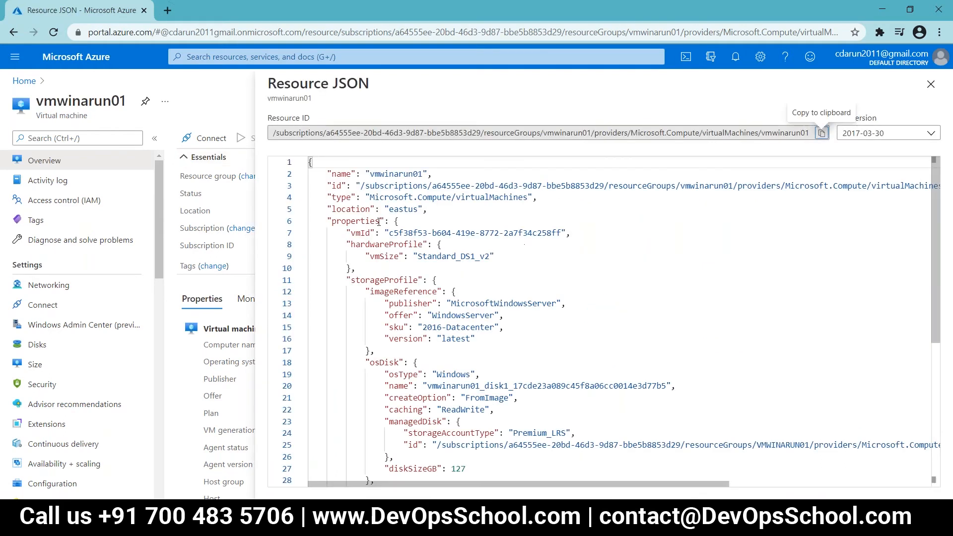
Step: Highlight the location, properties, vmId, hardwareProfile, vmSize and storageProfile keys while reading the JSON
double_click(357, 208)
double_click(357, 221)
double_click(360, 232)
double_click(386, 244)
click(383, 256)
double_click(384, 257)
double_click(384, 280)
scroll(538, 331, down, 2)
scroll(539, 330, down, 2)
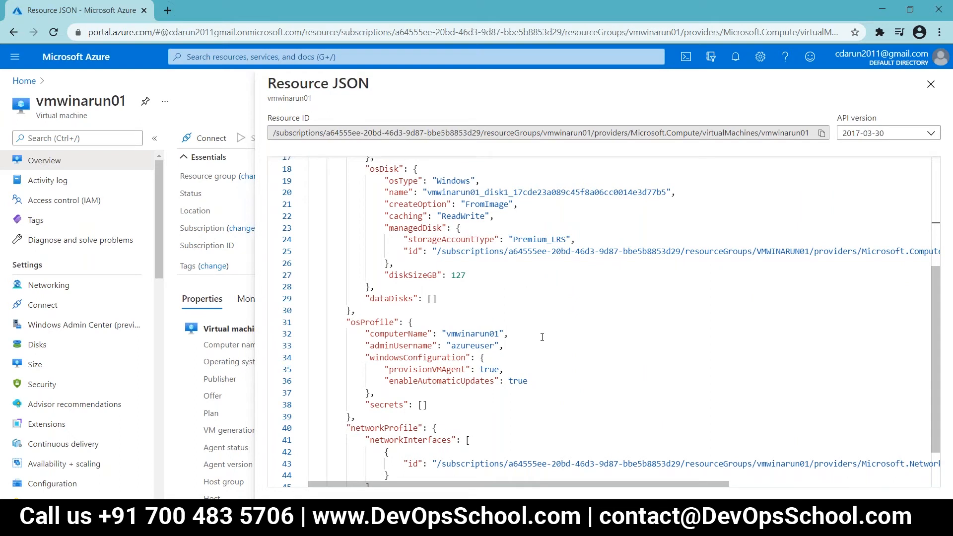
scroll(542, 337, down, 2)
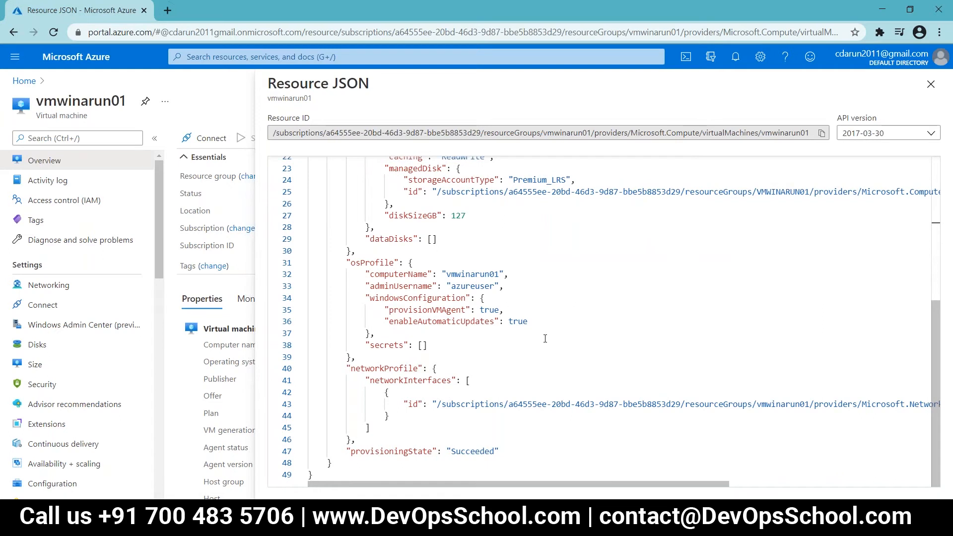
scroll(545, 338, up, 5)
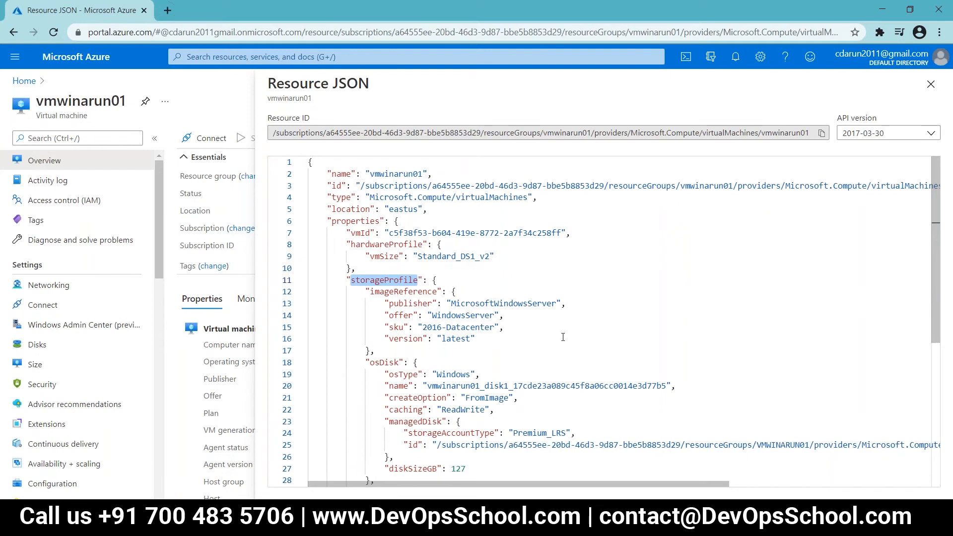
scroll(563, 337, down, 5)
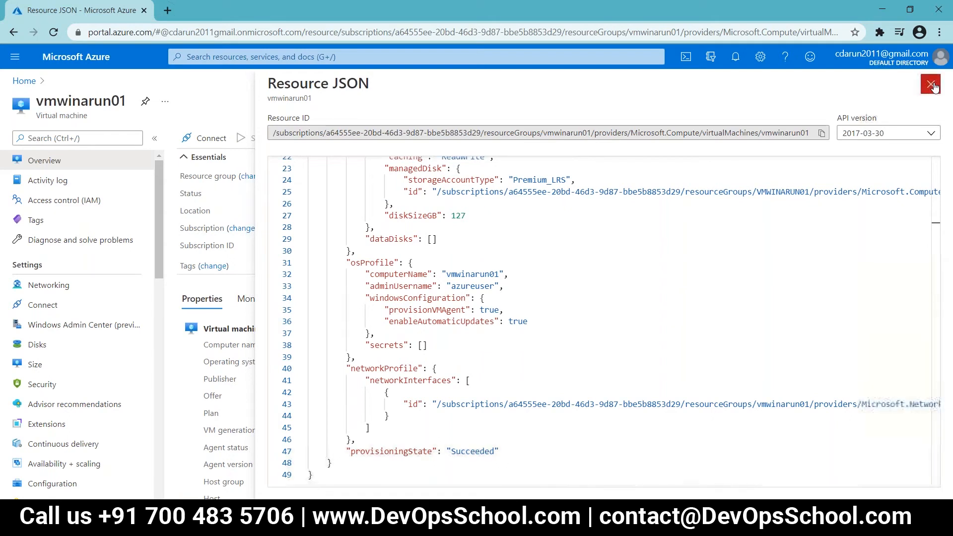
Step: Switch the Resource JSON to API version 2020-12-01, review it, and close the view
click(931, 134)
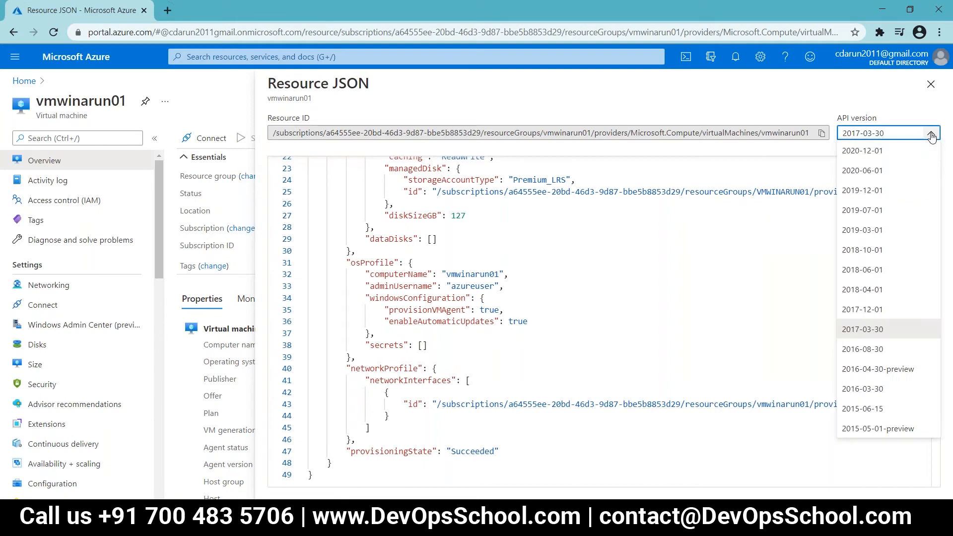
click(888, 151)
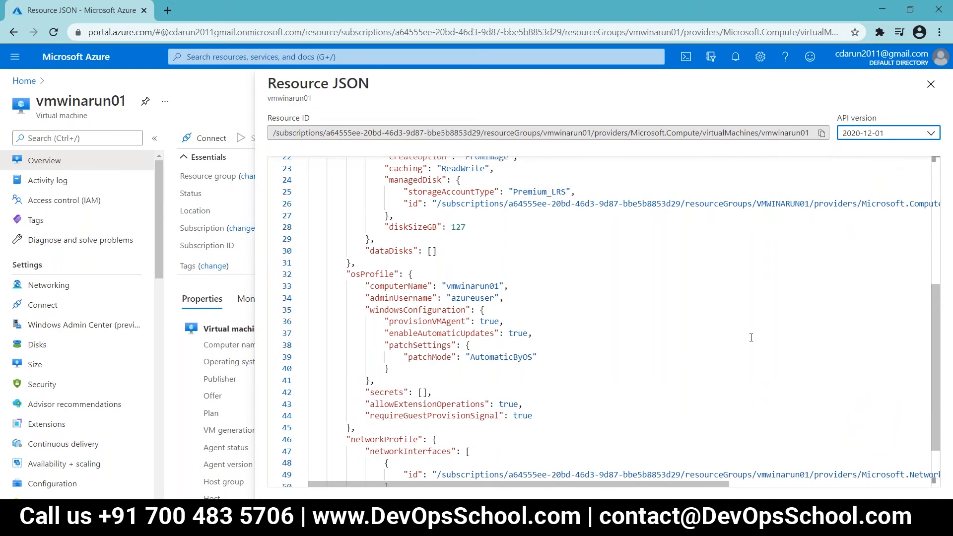
scroll(751, 337, up, 5)
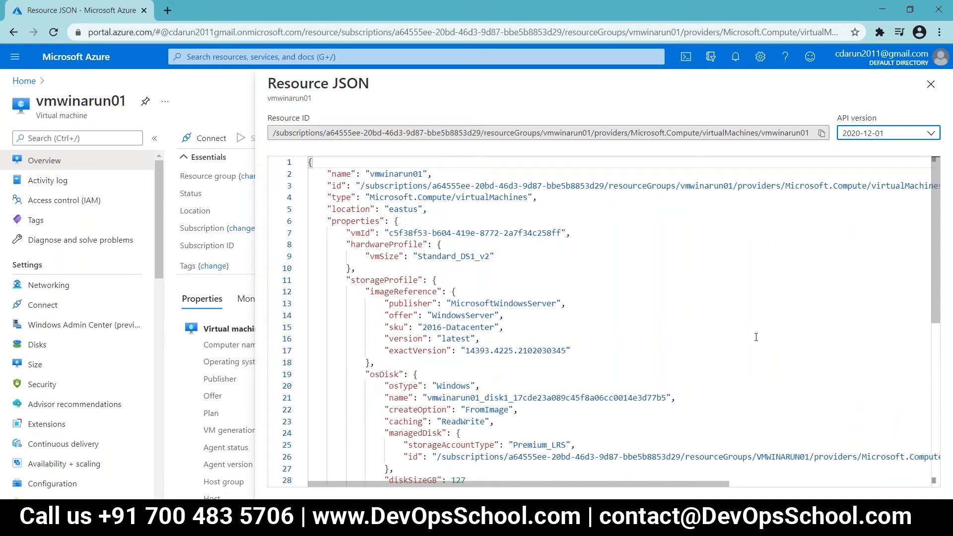
scroll(756, 337, down, 7)
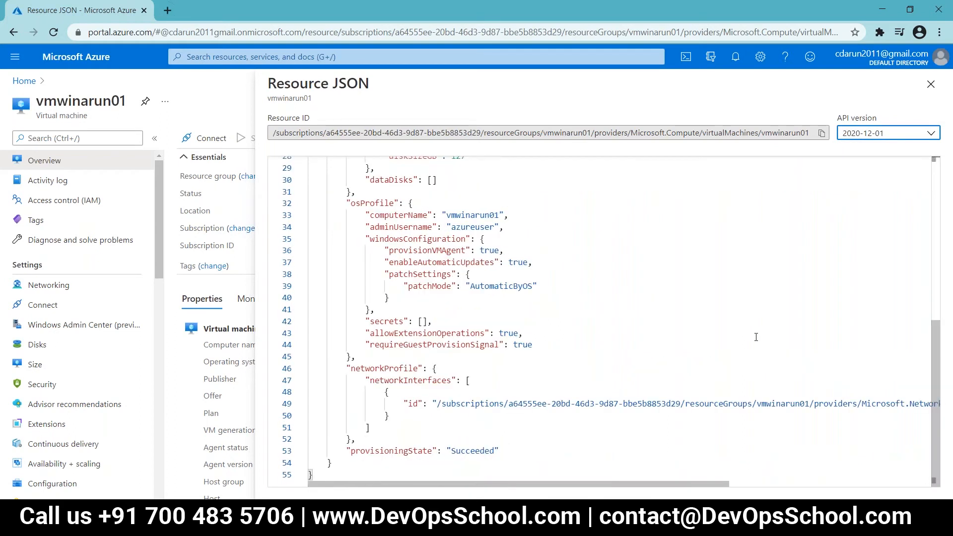
scroll(755, 336, up, 7)
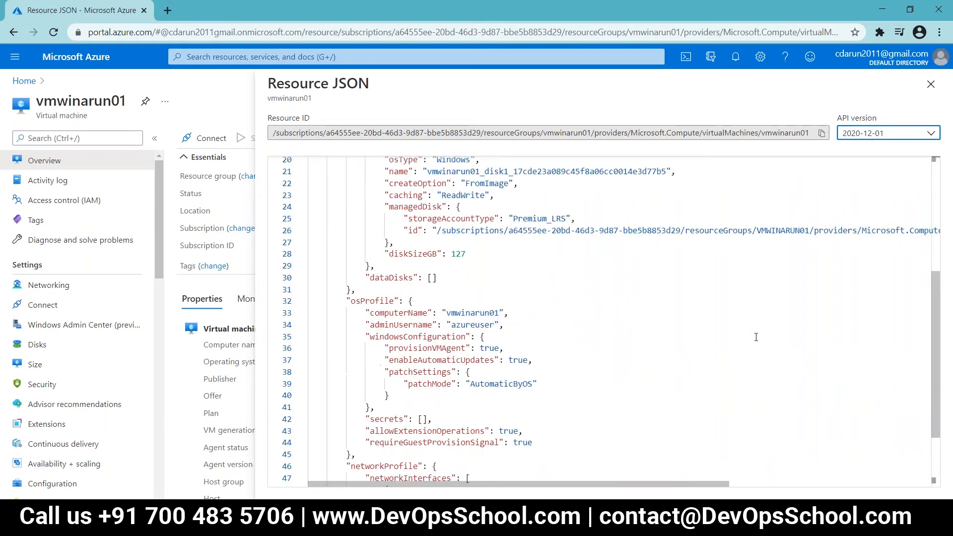
click(932, 140)
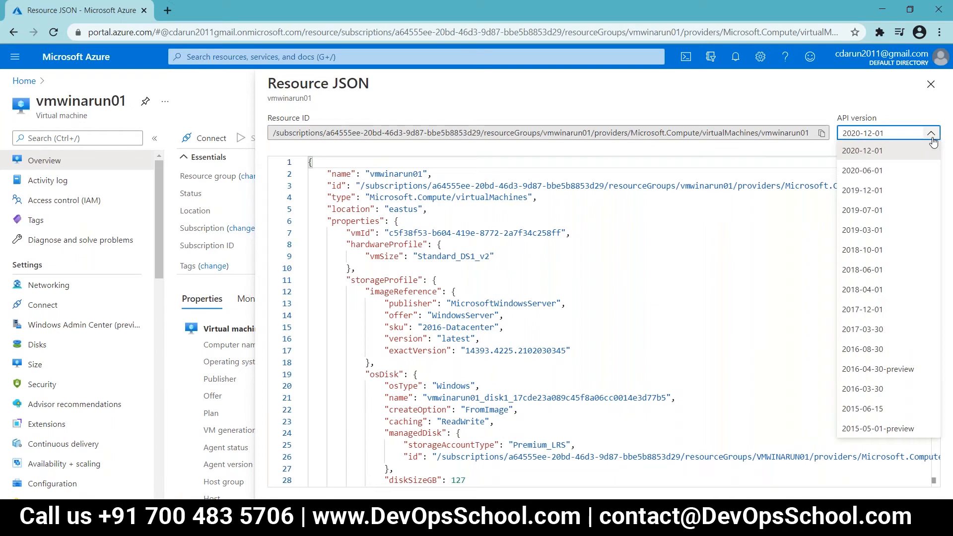
click(932, 139)
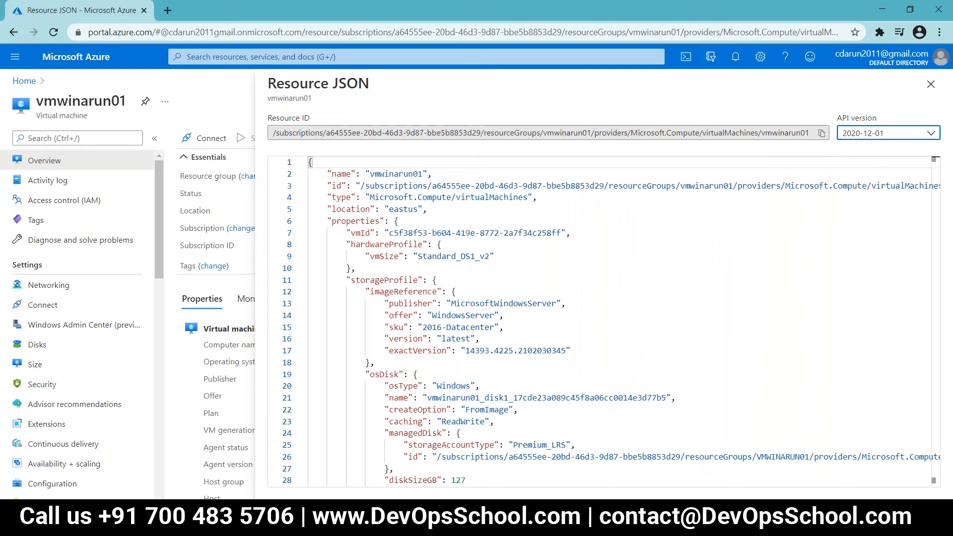
click(929, 88)
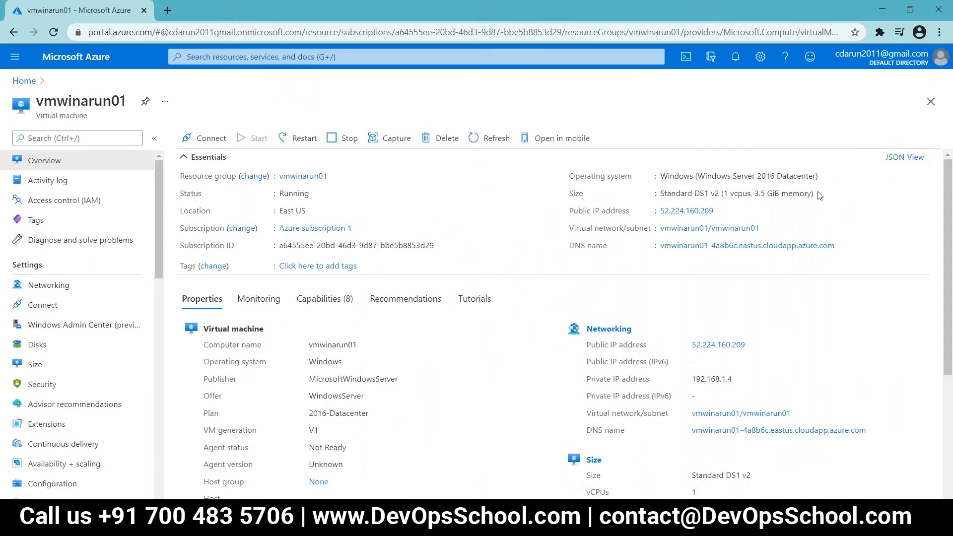
Step: Open vmwinarun01's Resource JSON and select all of its text
click(896, 157)
click(686, 270)
key(ctrl+a)
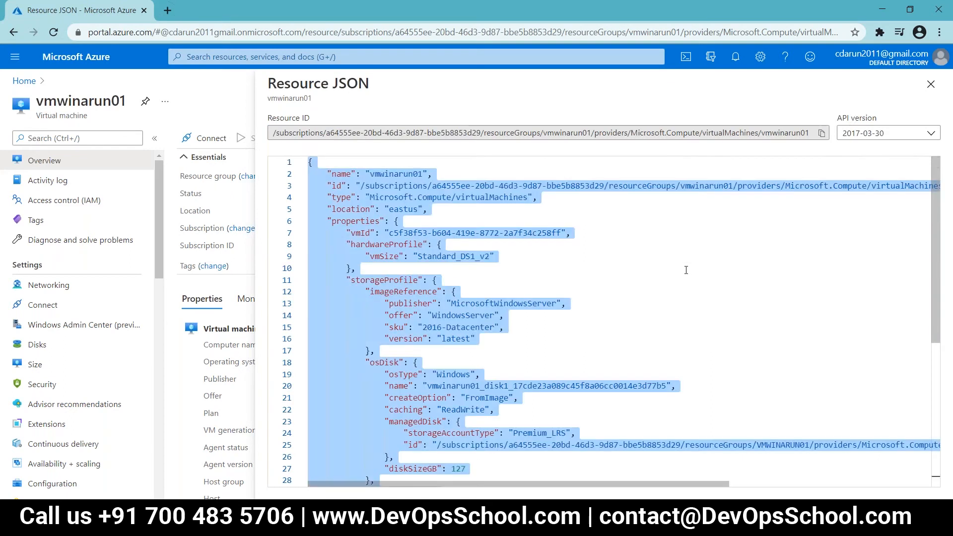
Step: Create a VM_Json text document in the Azure folder, paste the JSON into it and save
click(199, 521)
right_click(223, 354)
mouse_move(278, 322)
click(407, 453)
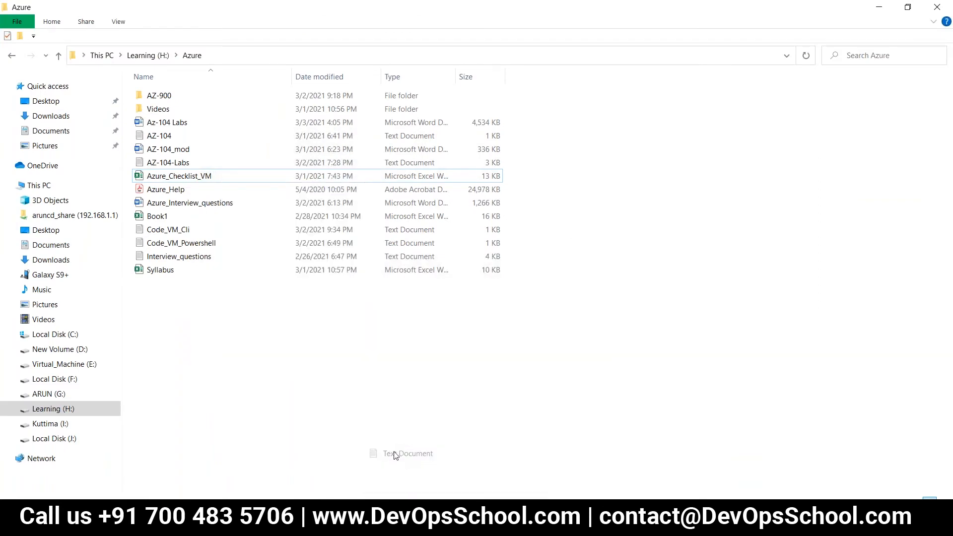
text(VM_Json)
key(Return)
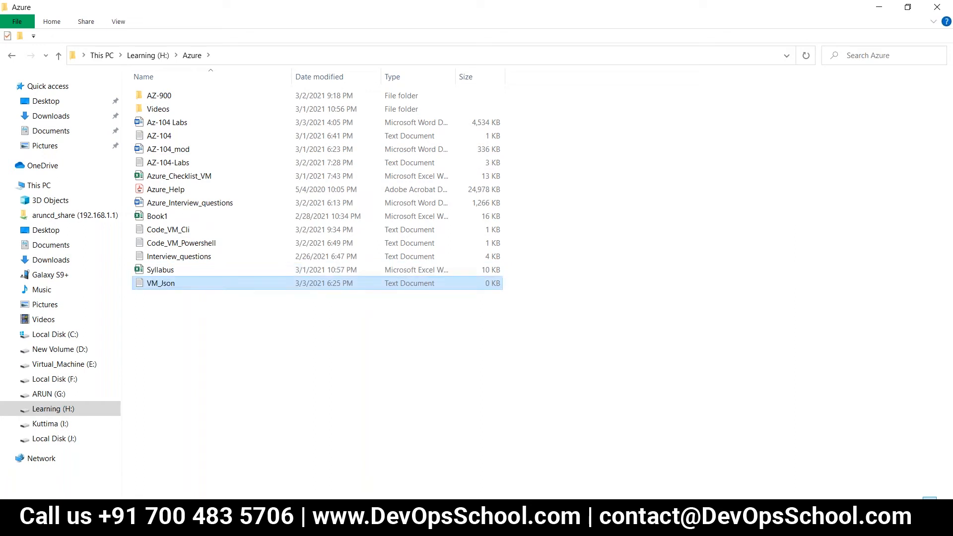
key(Return)
key(ctrl+v)
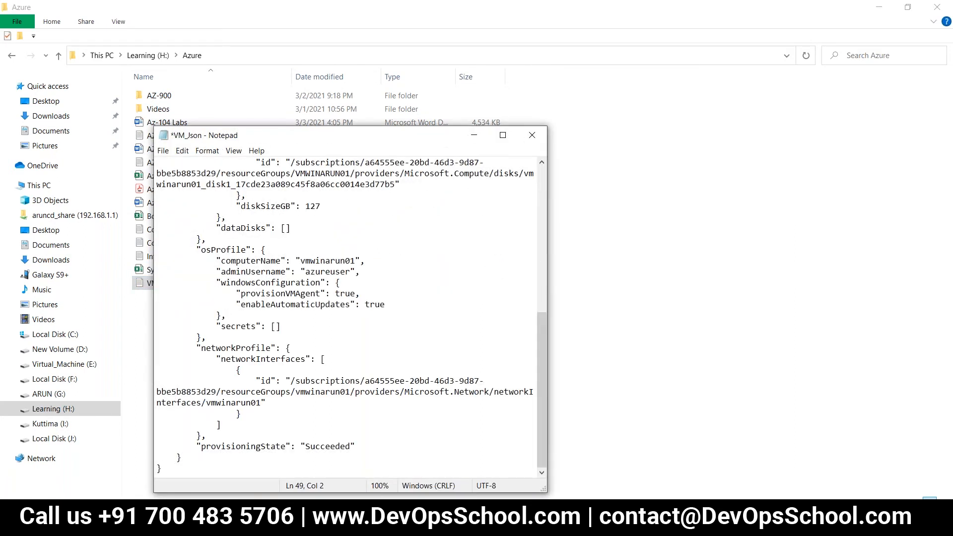
key(ctrl+s)
click(532, 132)
click(532, 134)
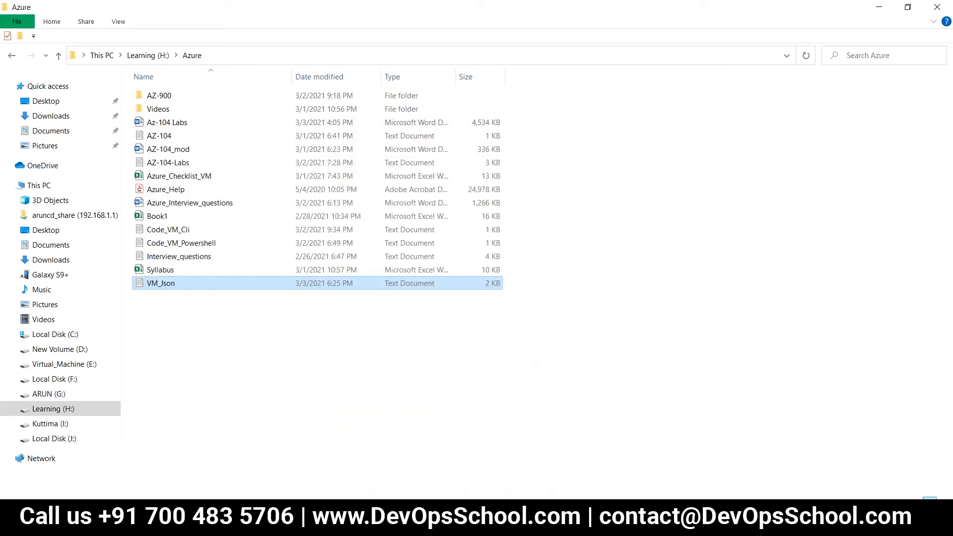
Step: Return to the browser and close the Resource JSON view
mouse_move(253, 487)
click(321, 478)
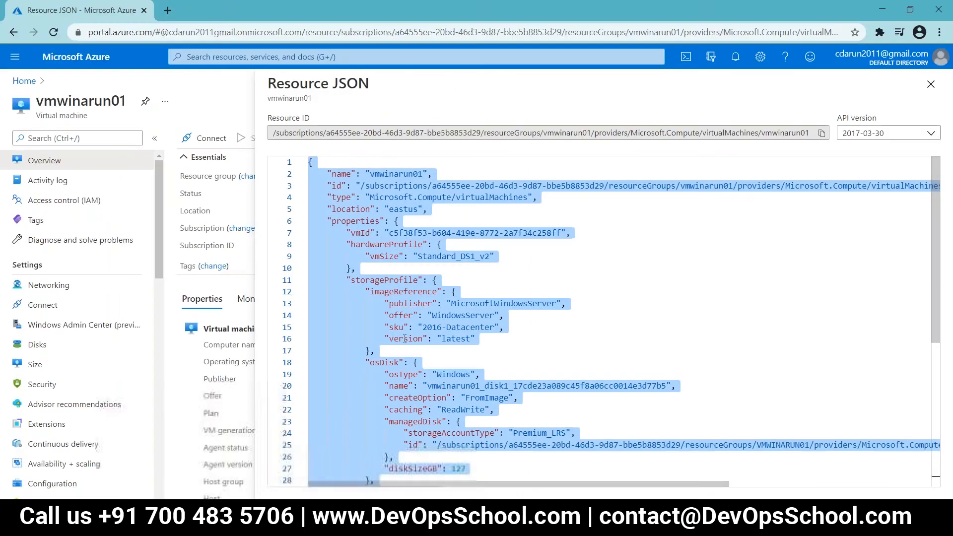
click(930, 84)
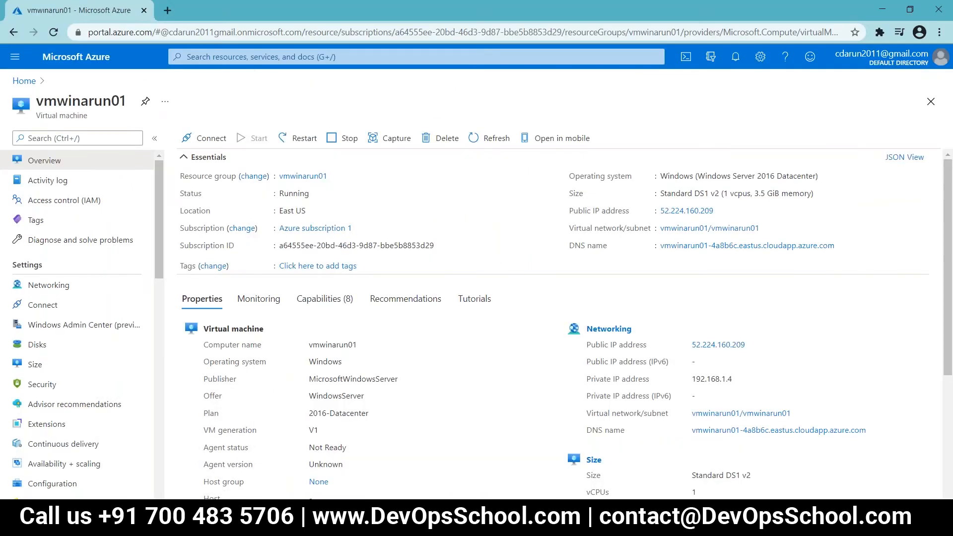
Step: Jump to the Lab:11 section of the Az-104 Labs document
click(297, 521)
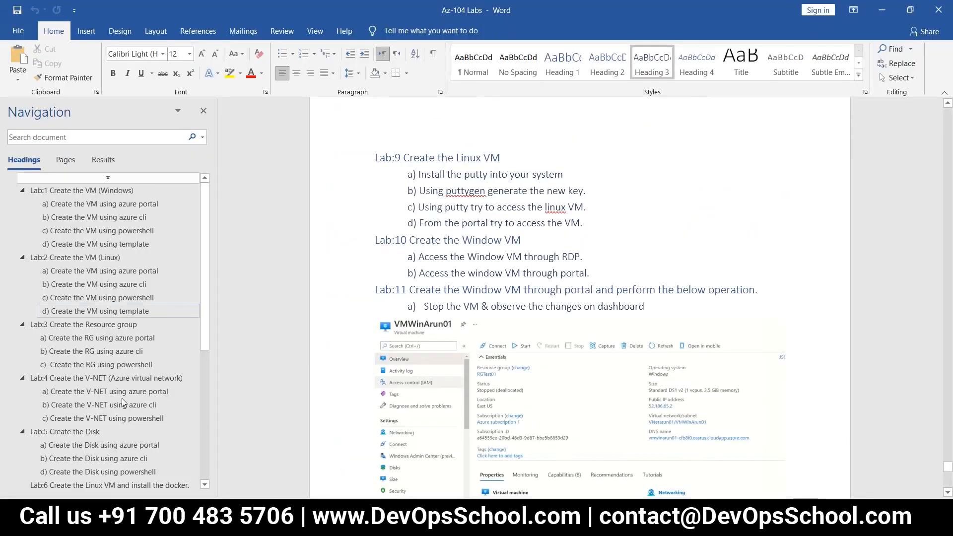
scroll(119, 390, down, 2)
scroll(119, 388, down, 3)
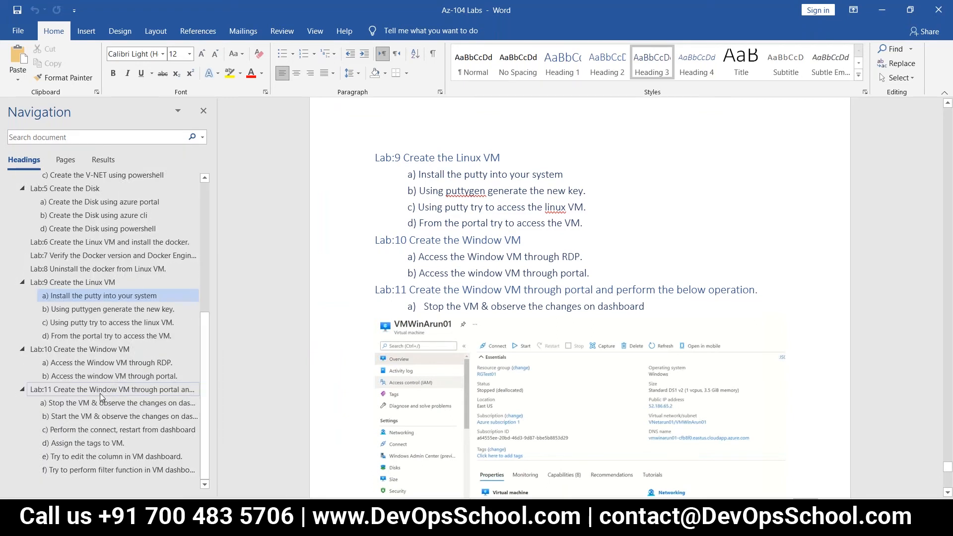
click(100, 391)
click(278, 521)
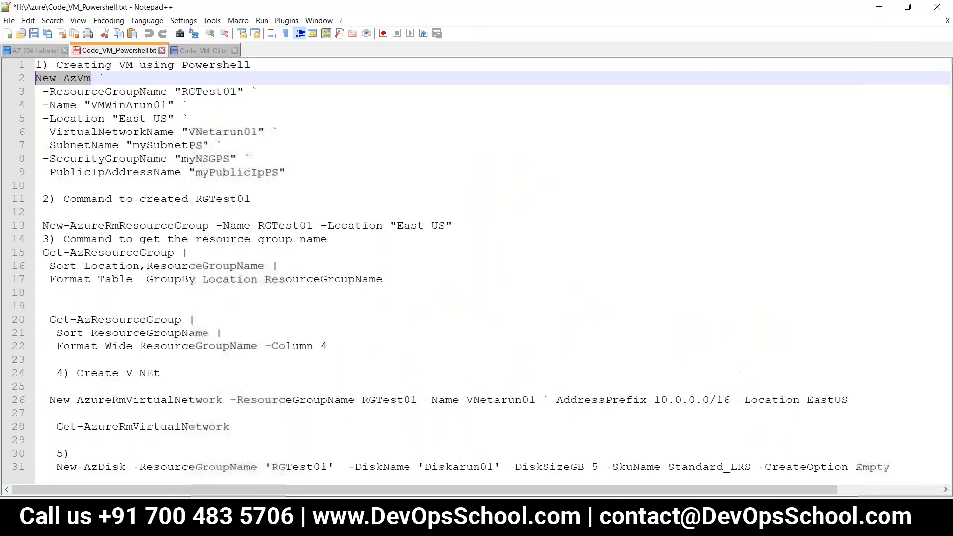
Step: Add a 'Lab:12' line after line 68 of AZ-104-Labs.txt with blank lines below, and save
click(39, 50)
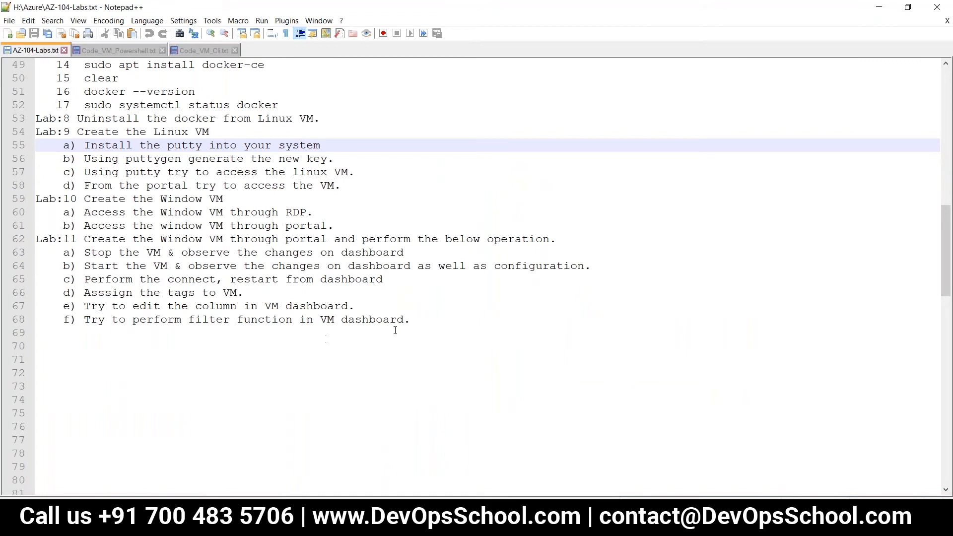
click(405, 320)
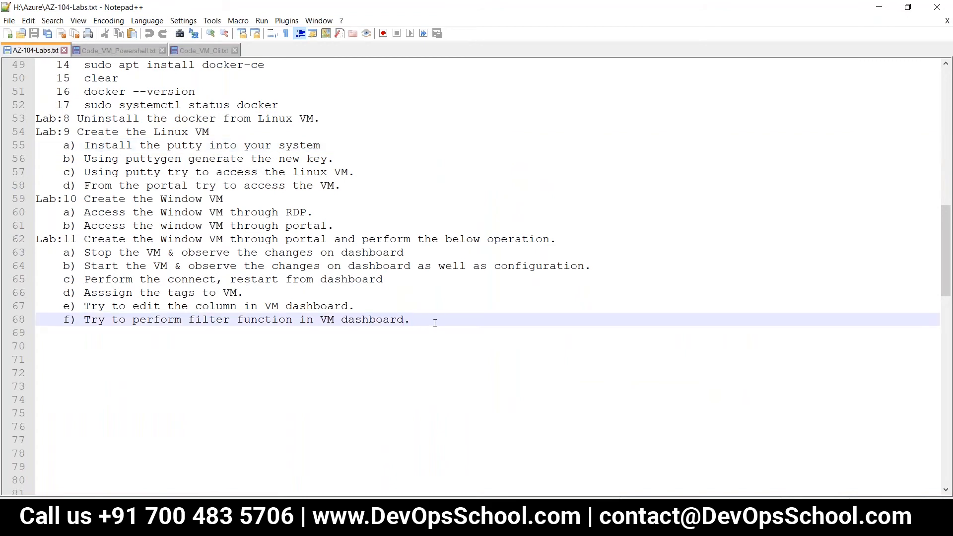
key(Return)
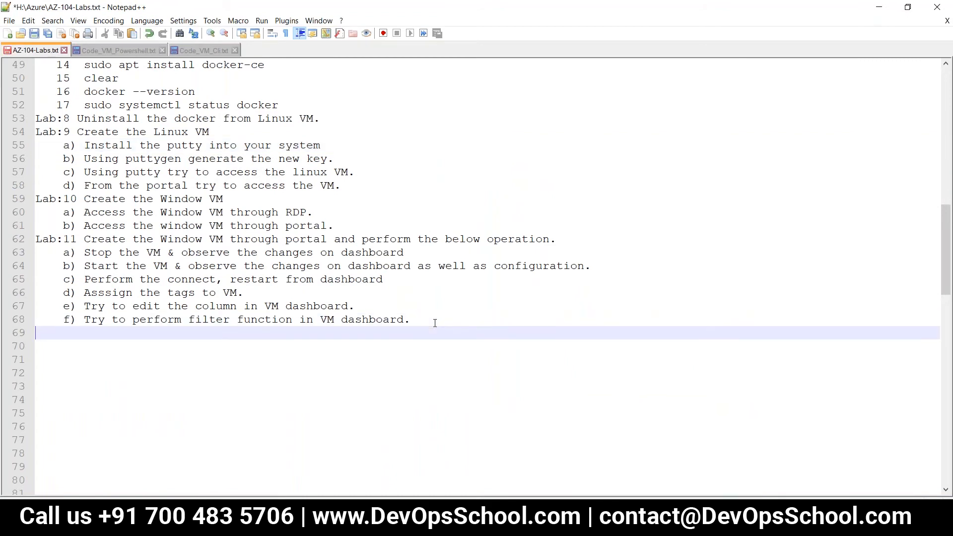
text(Lab:12)
key(Return)
key(Return)
key(Return)
key(Return)
key(Return)
key(Return)
key(Return)
key(Return)
key(Return)
key(Return)
key(Return)
key(Return)
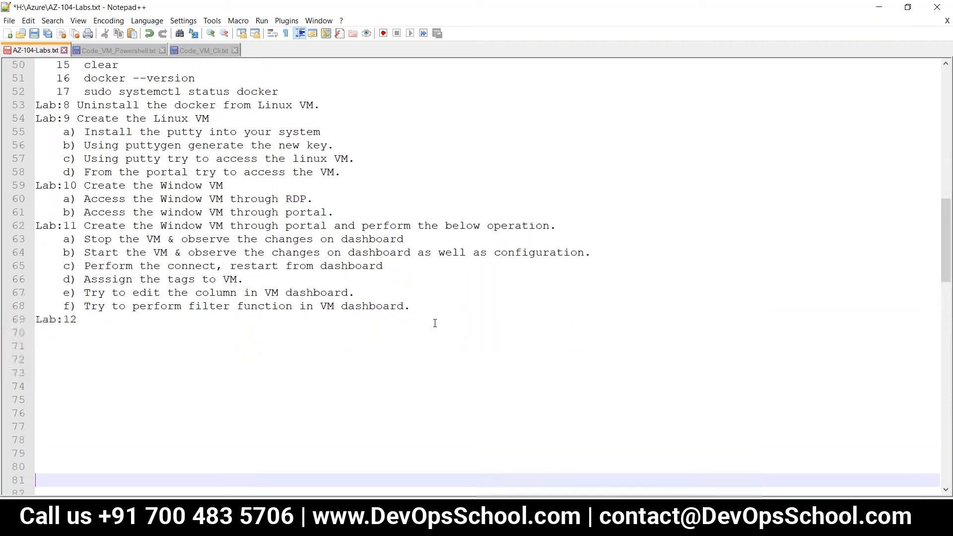
key(Return)
key(Return)
key(Return)
key(Return)
key(Return)
key(Return)
key(Return)
key(Return)
key(Return)
key(Return)
key(Return)
key(ctrl+s)
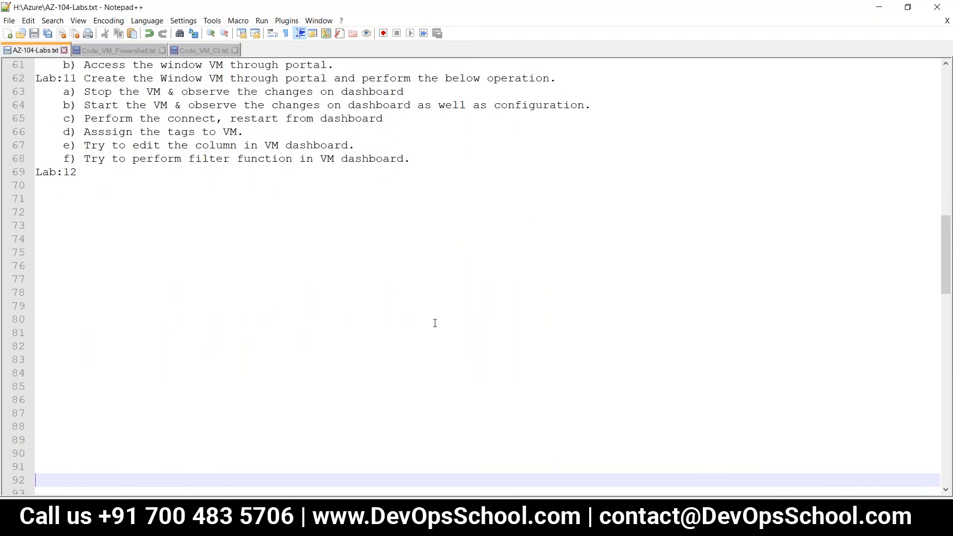
key(alt+Tab)
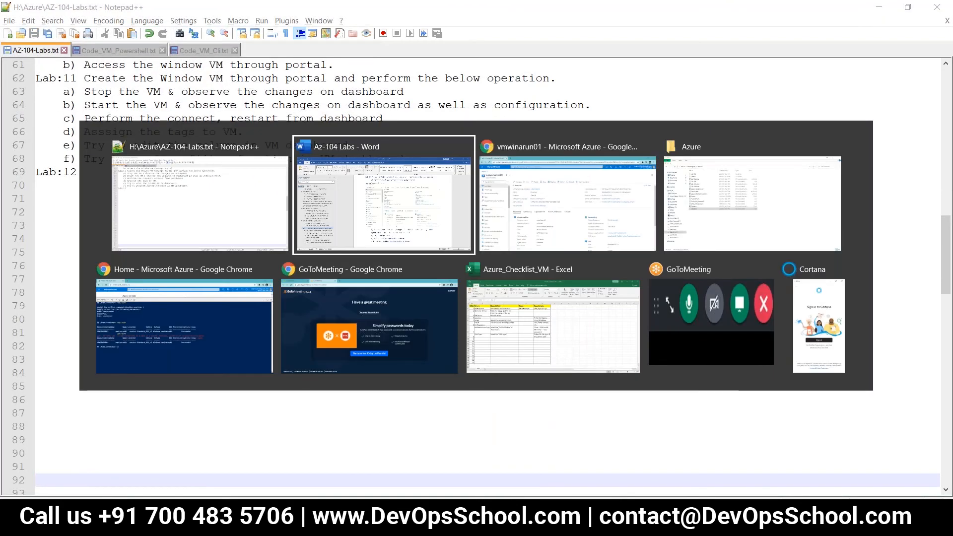
key(alt+Tab)
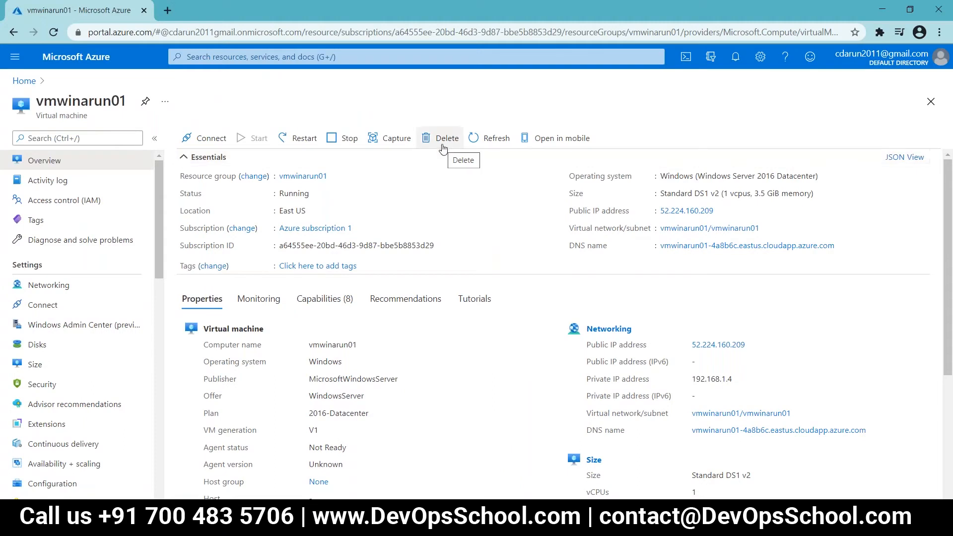
Step: Delete vmwinarun01, then check its deletion progress from the Resource groups page notifications
click(443, 148)
click(207, 247)
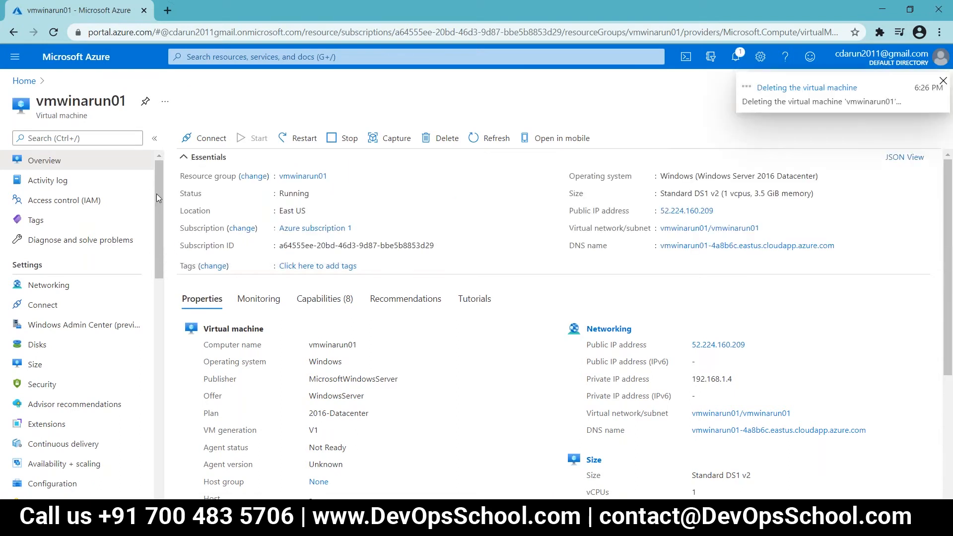
click(21, 81)
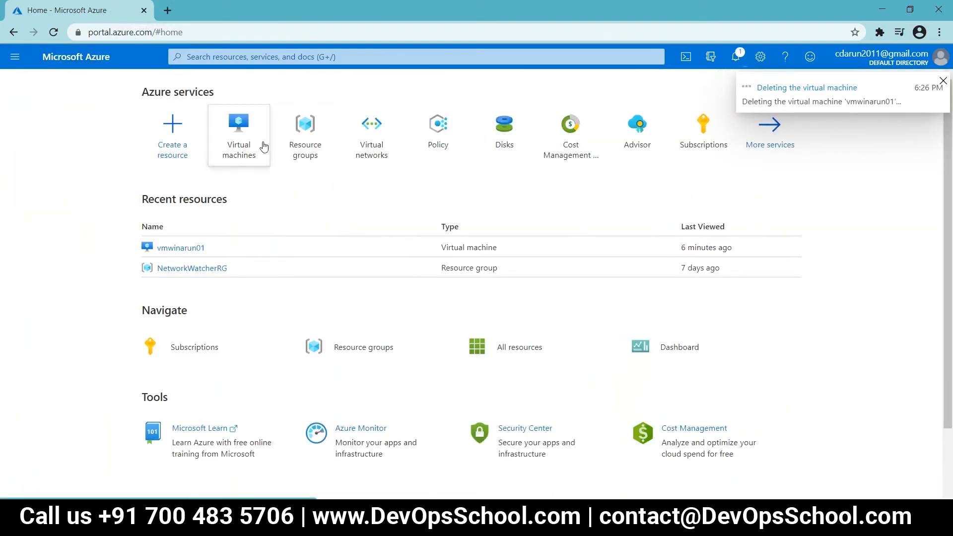
click(306, 152)
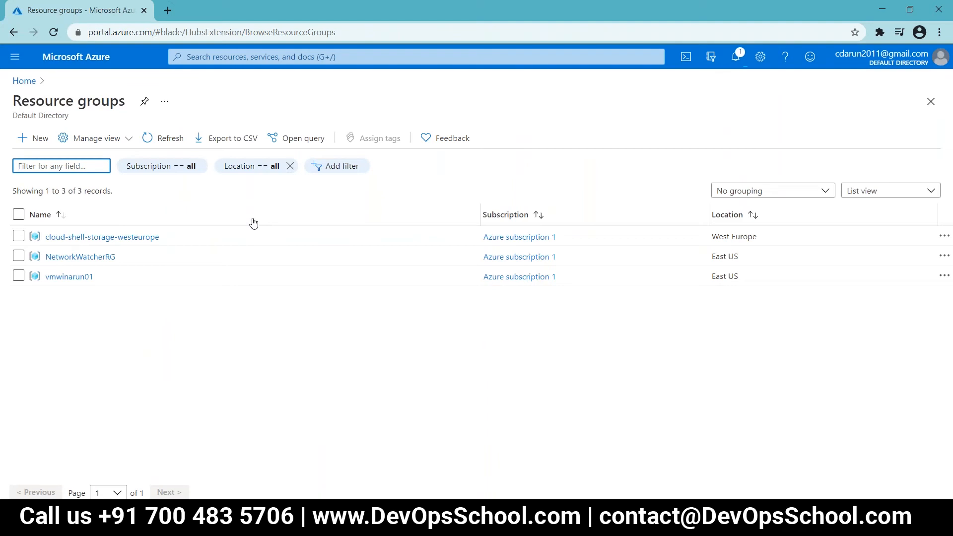
click(736, 56)
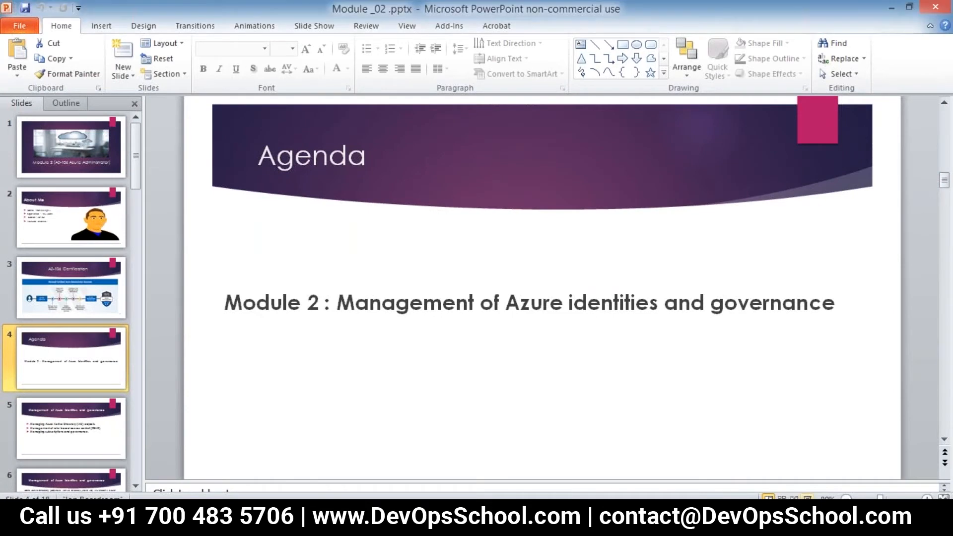
Step: Start the Module _02 slide show from the Agenda slide and advance one slide
click(807, 497)
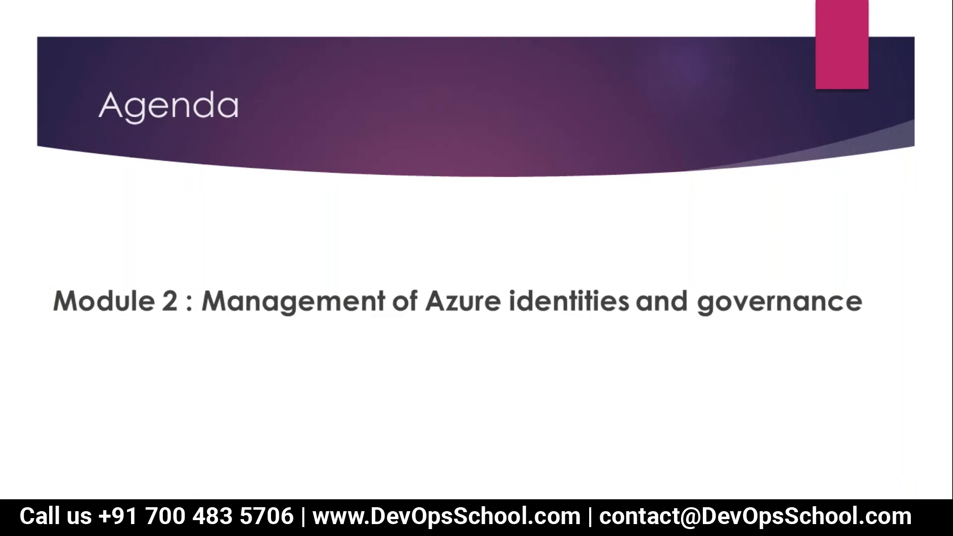
key(Right)
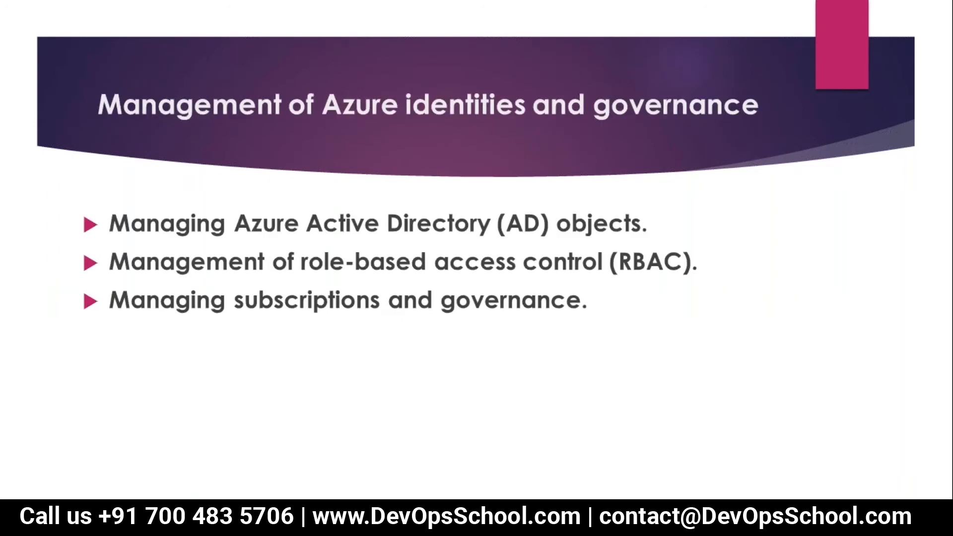
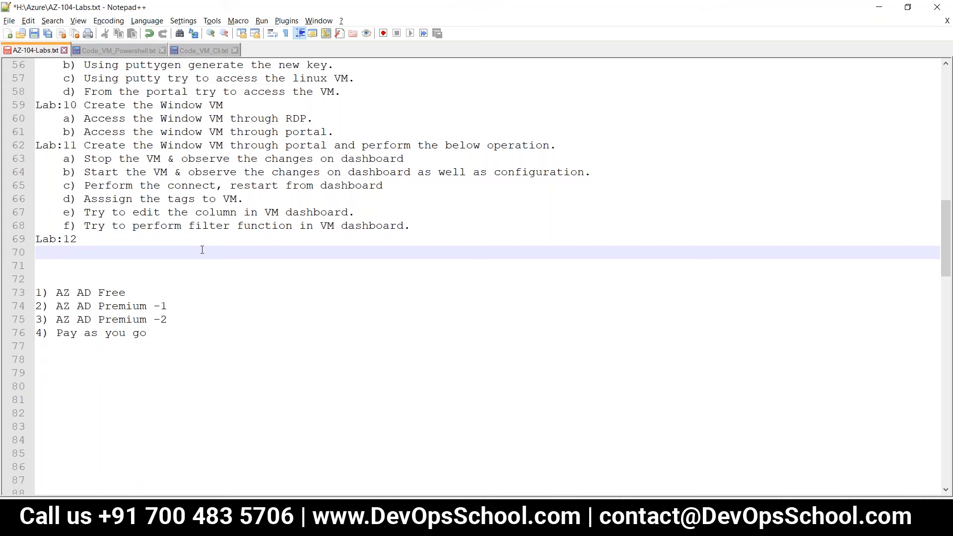
Step: Type the Lab:12 heading 'Create and Configure Azure AD users' in the lab notes
text(Conf)
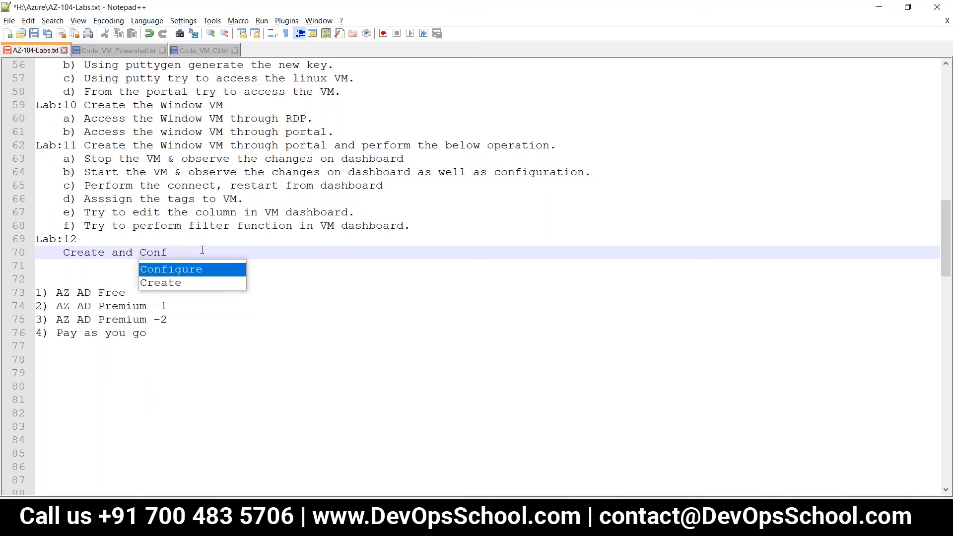
key(Return)
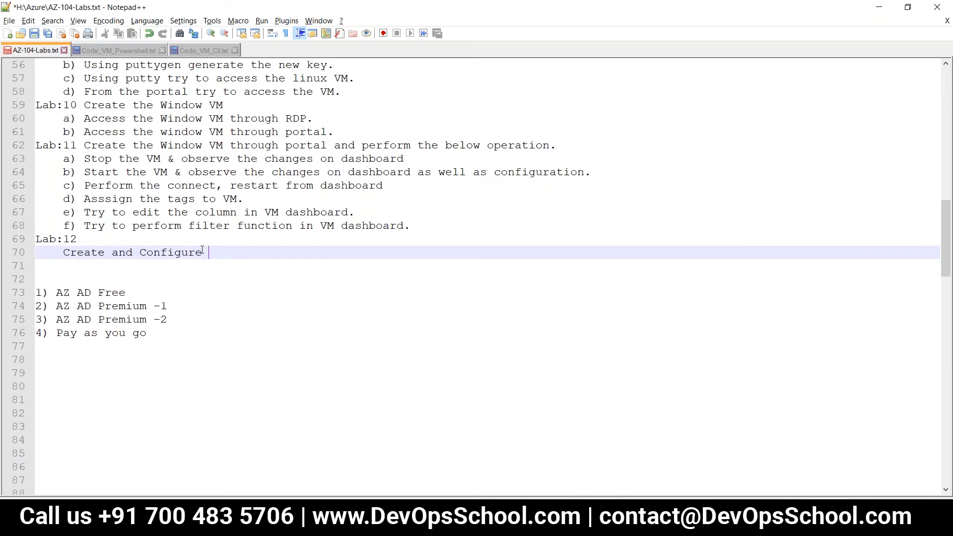
text(Azure AD )
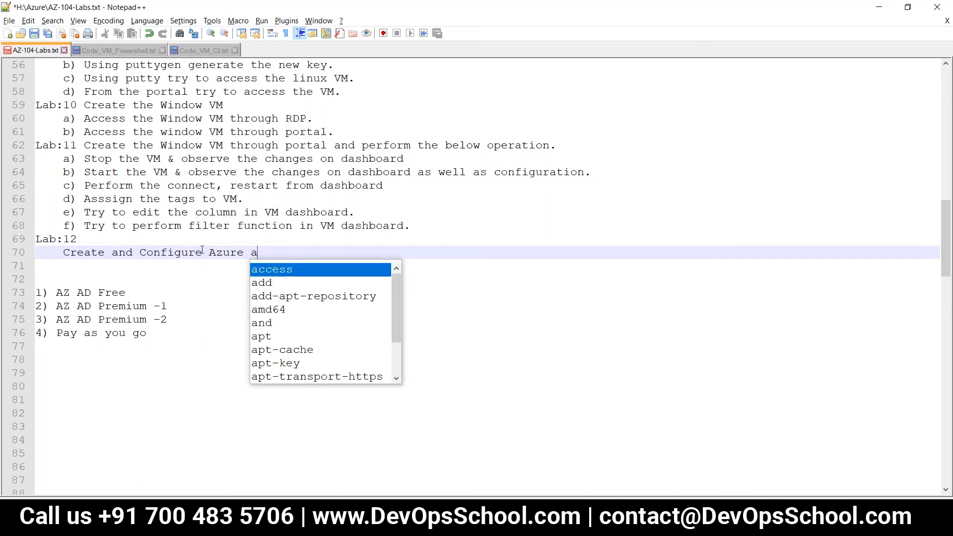
text(users)
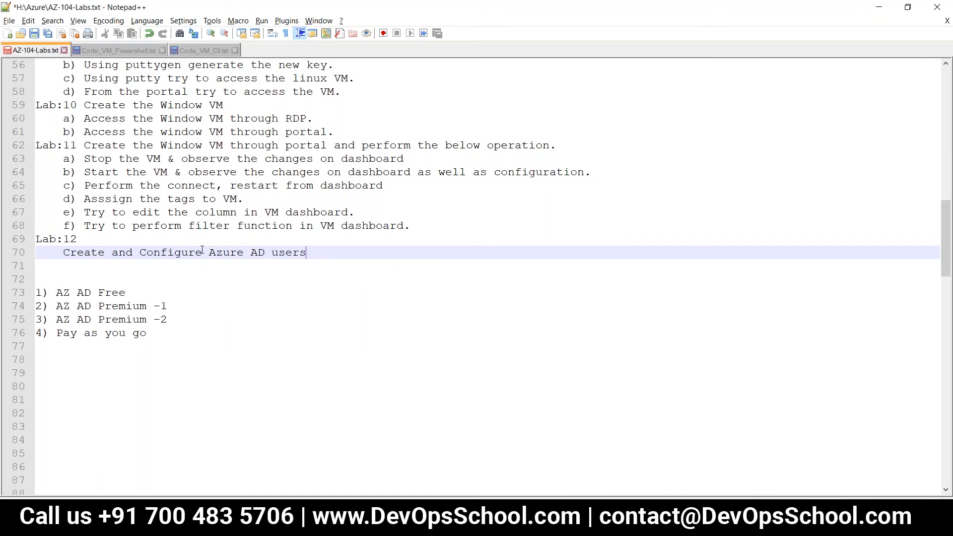
key(alt+Tab)
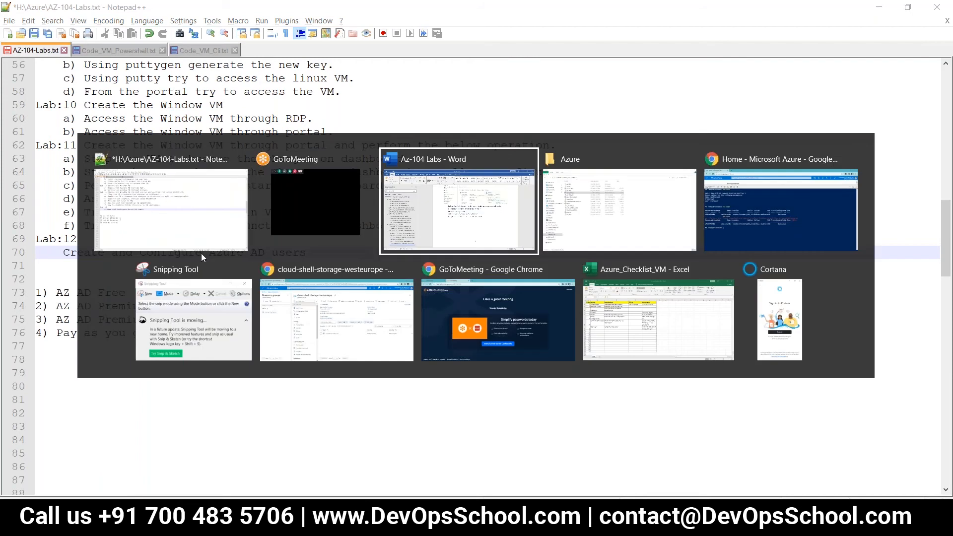
key(alt+Tab)
key(alt+Tab)
key(alt+Tab)
key(alt+Tab)
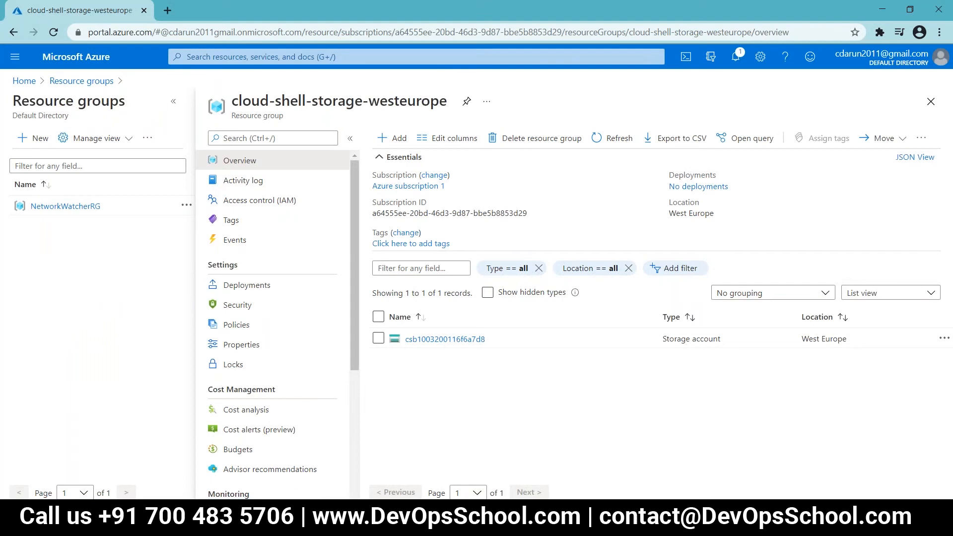
key(alt+Tab)
Step: Add outdented items 'a) Single users' and 'b) Multiple users' below it and save the file
click(335, 264)
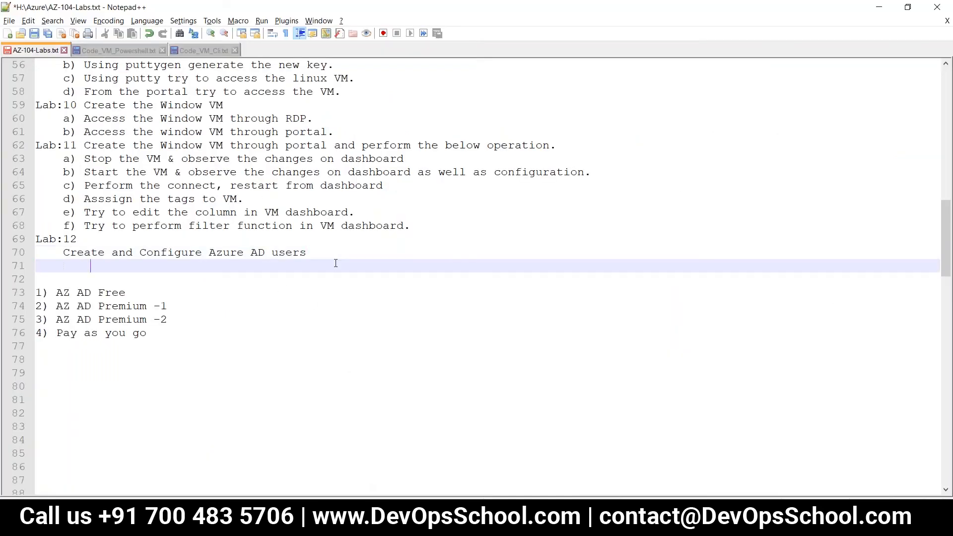
text(a) Single users)
key(Return)
text(b) Multiple users)
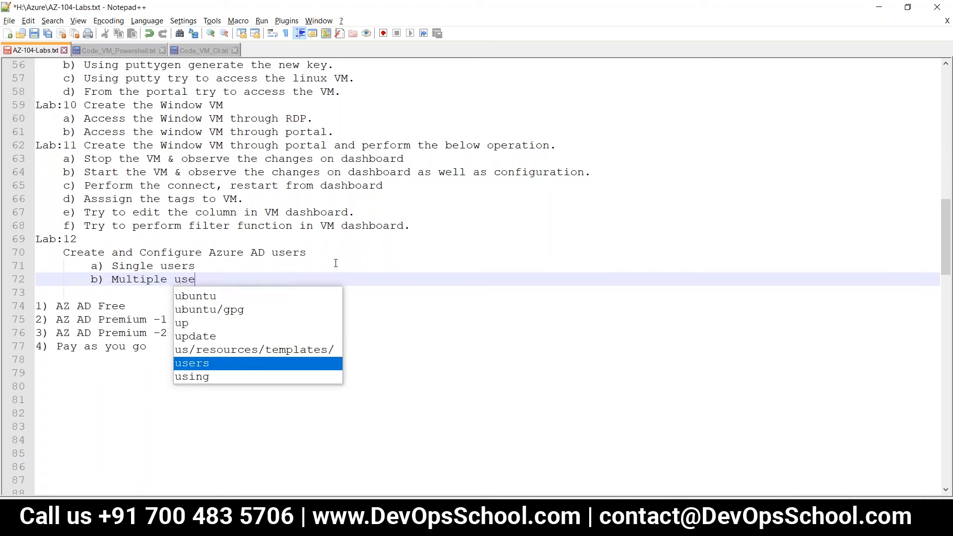
key(Escape)
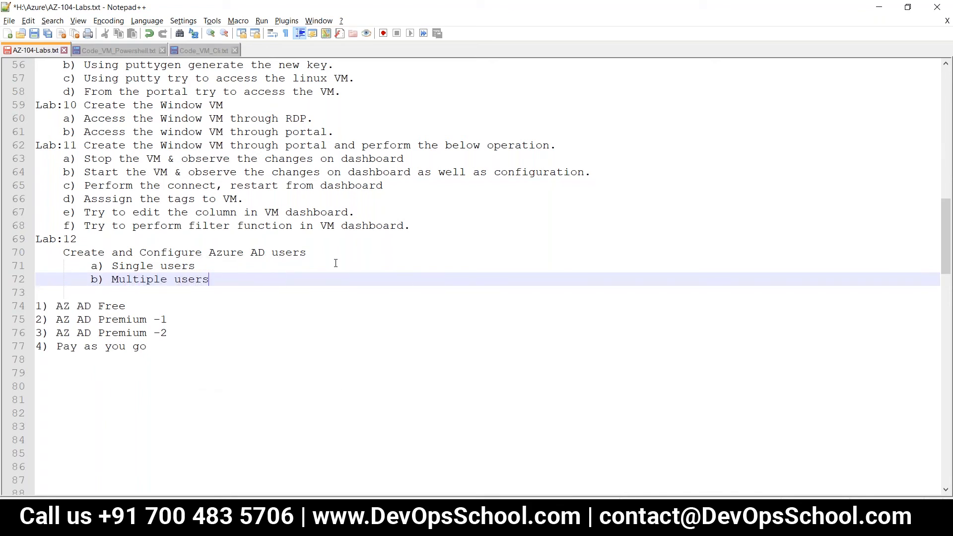
key(Return)
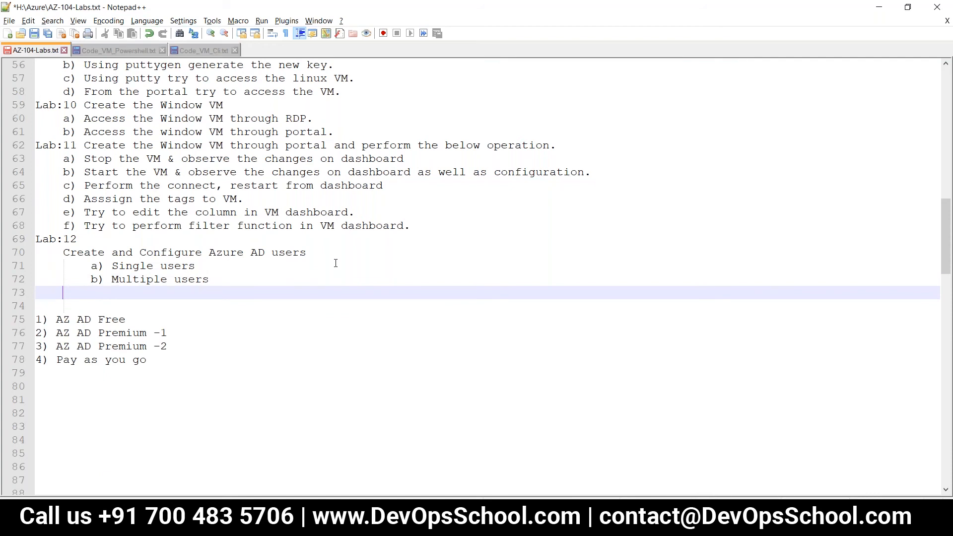
key(Up)
key(Up)
key(BackSpace)
key(Down)
key(BackSpace)
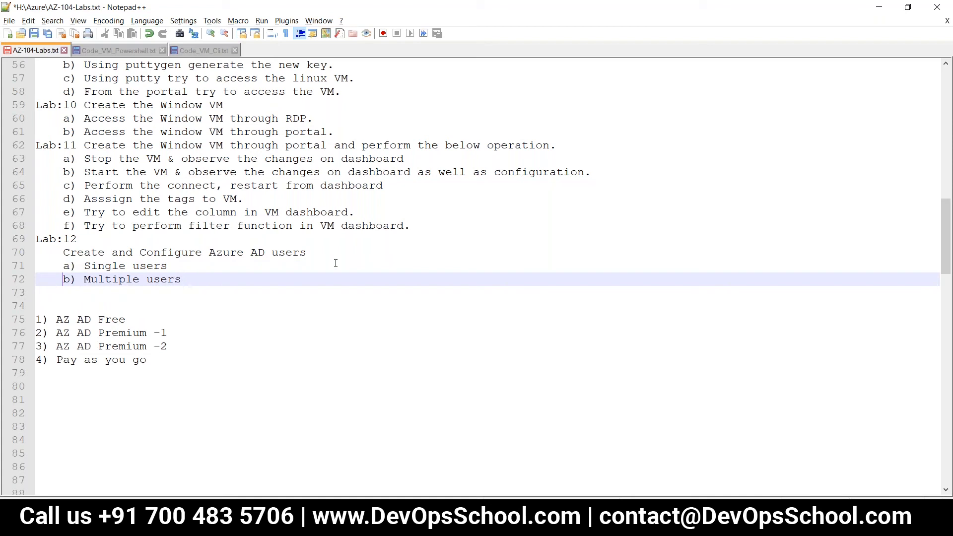
key(ctrl+s)
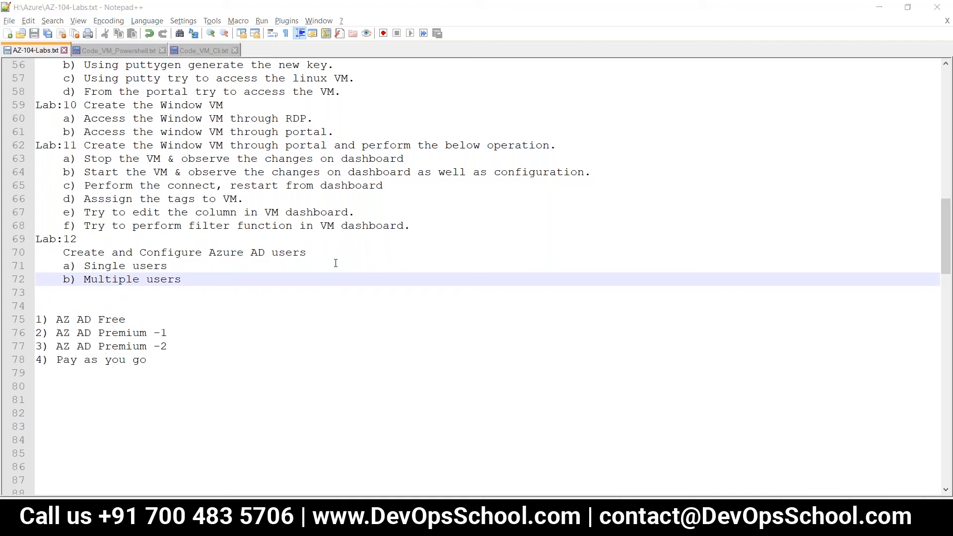
key(alt+Tab)
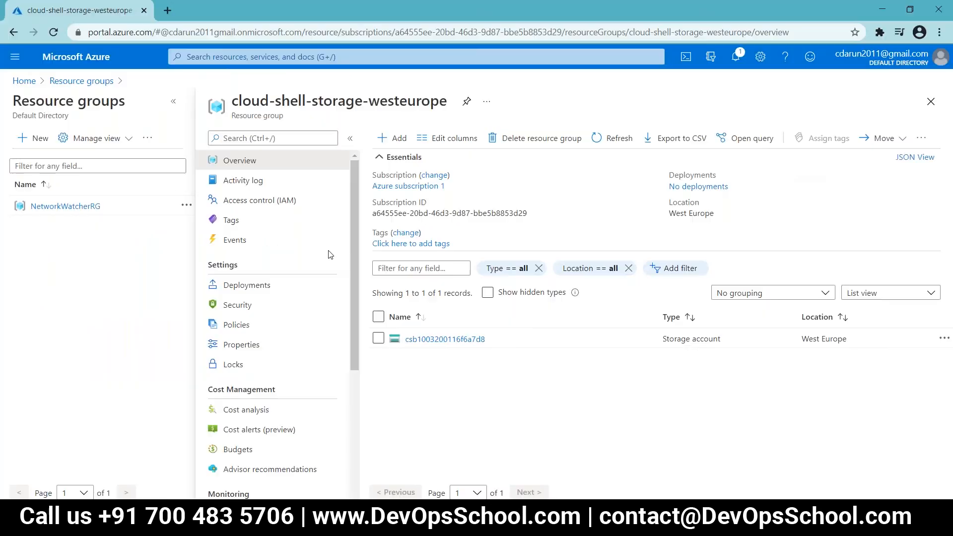
Step: Refresh the cloud-shell-storage-westeurope group, check notifications, then reload the Azure Home page
click(627, 141)
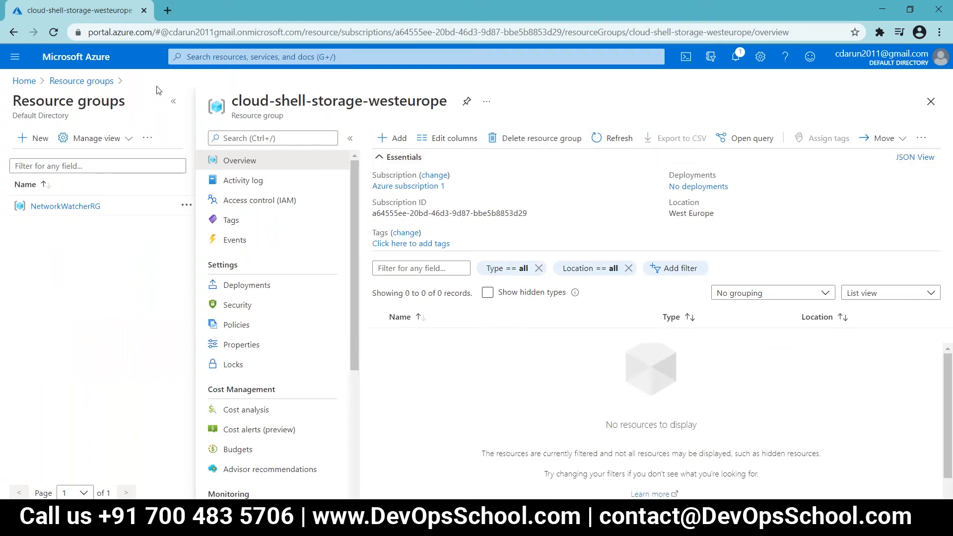
click(62, 82)
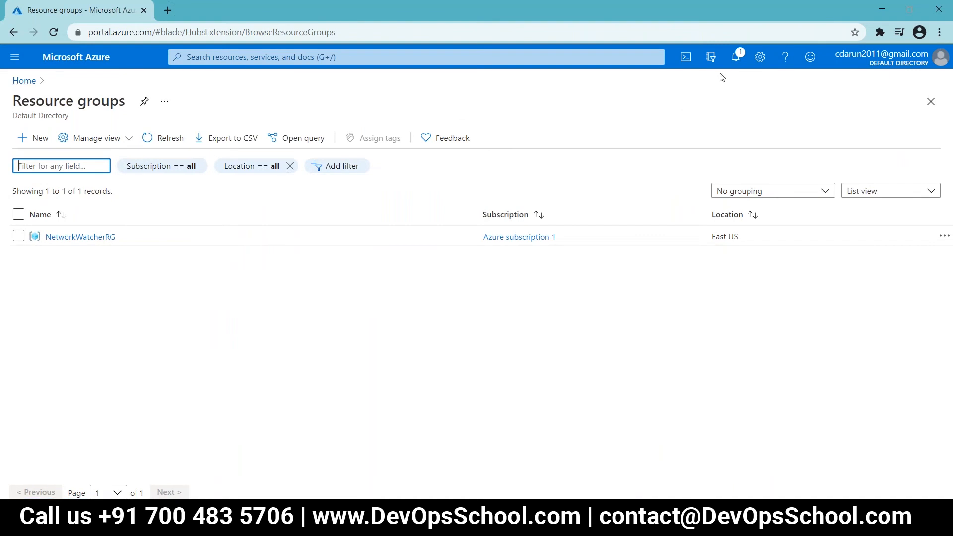
click(736, 57)
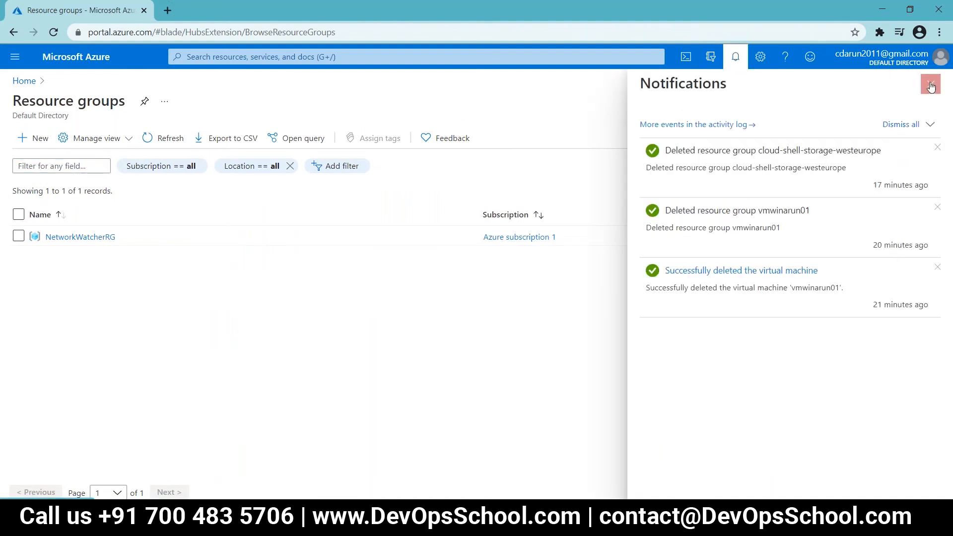
click(924, 85)
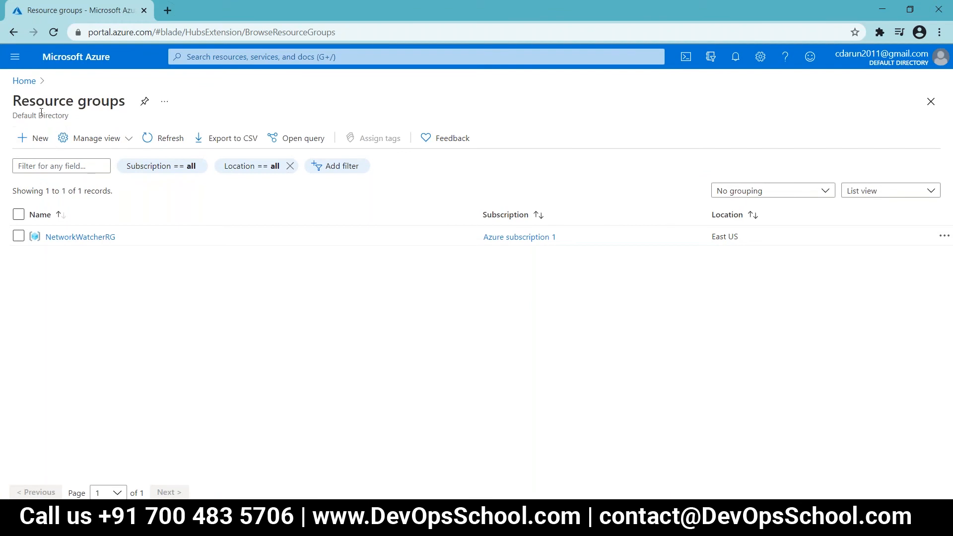
click(24, 80)
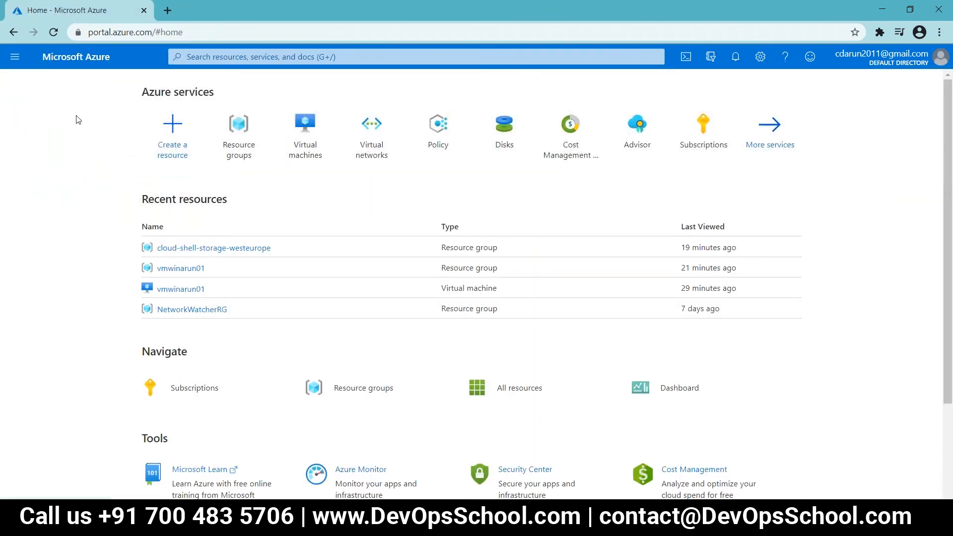
click(53, 31)
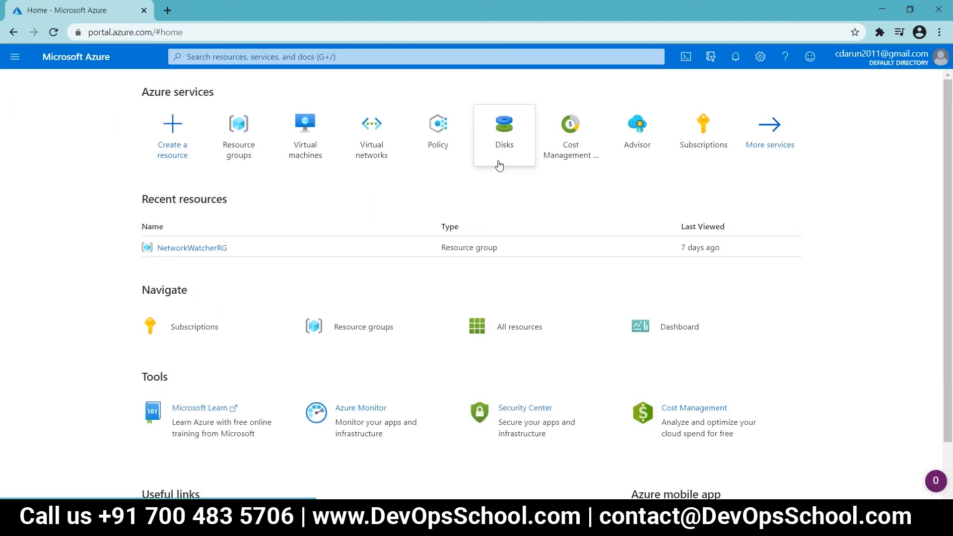
Step: Search 'azure A' to open Azure Active Directory and go to its Users list
click(259, 56)
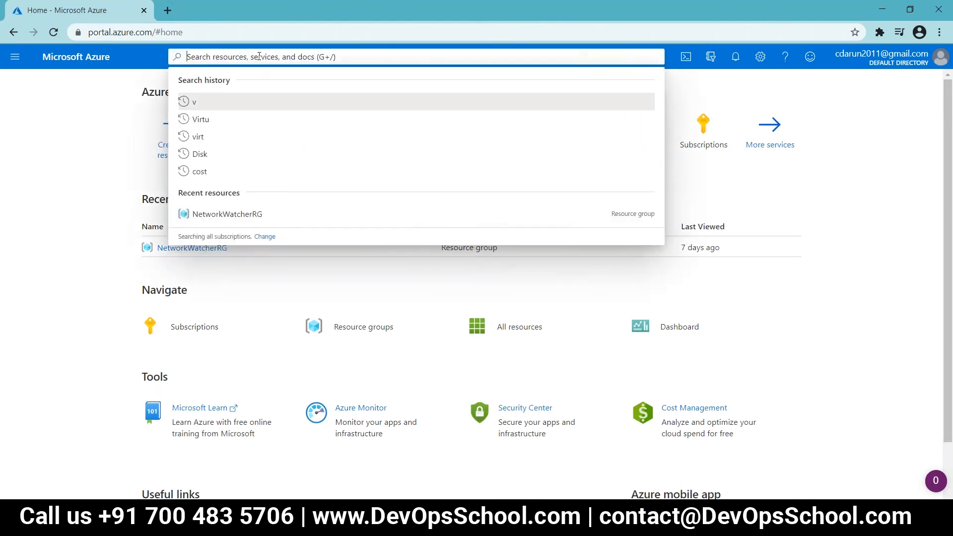
text(azure)
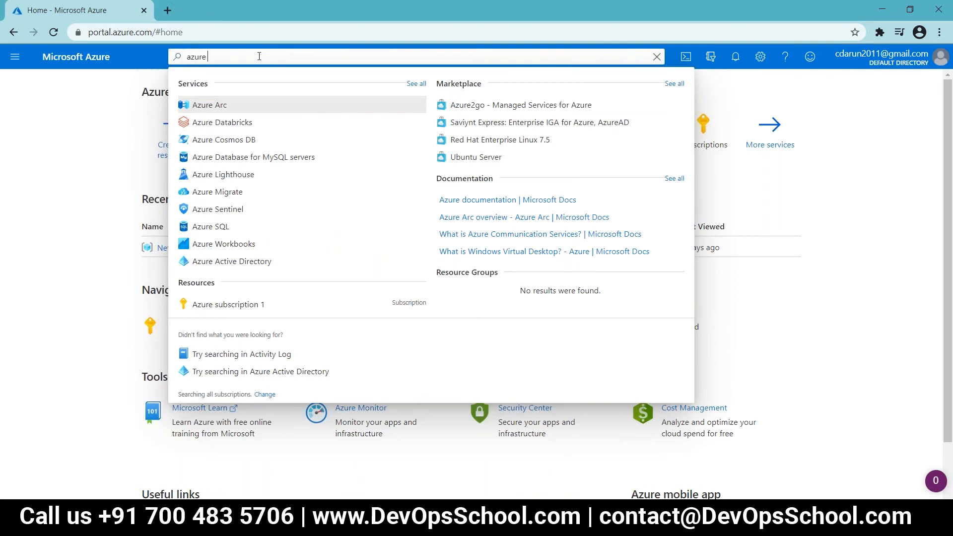
text( A)
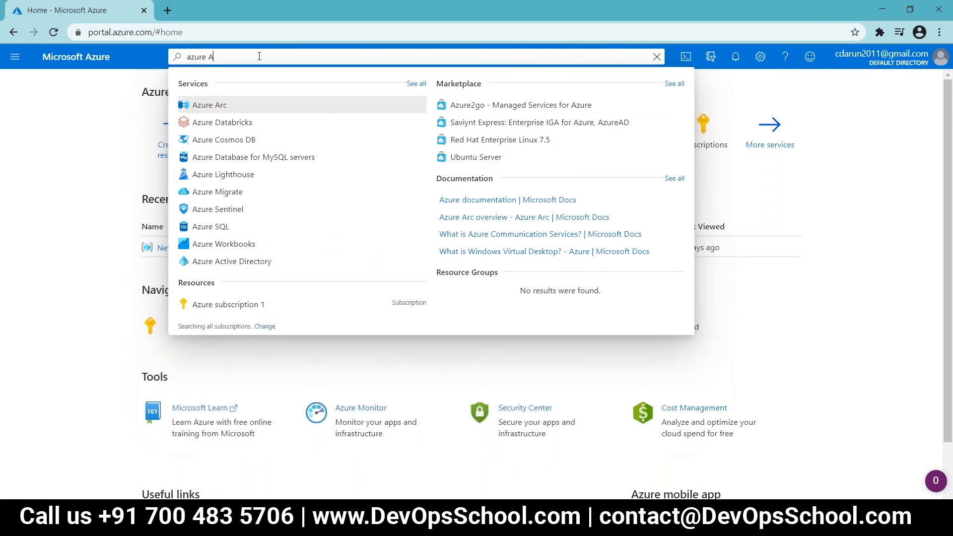
click(278, 105)
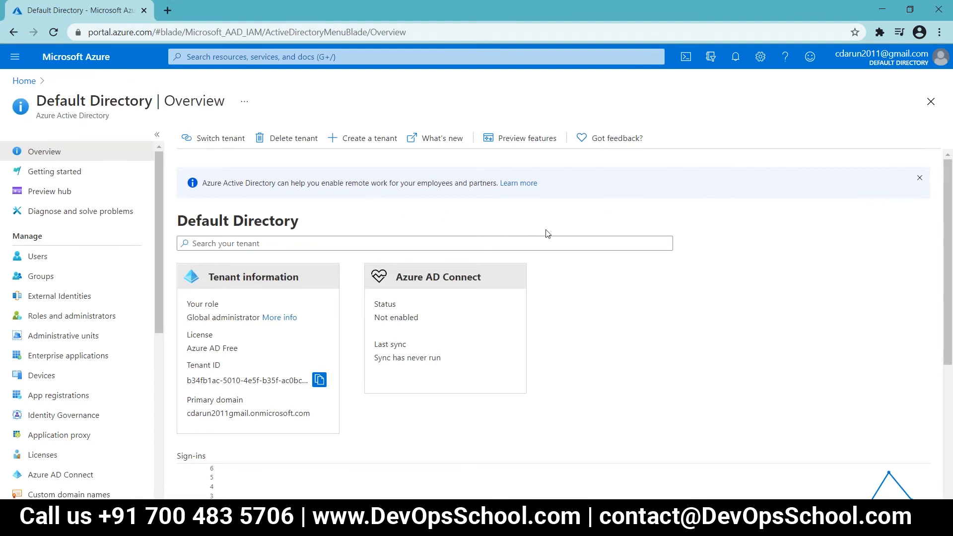
scroll(547, 234, down, 1)
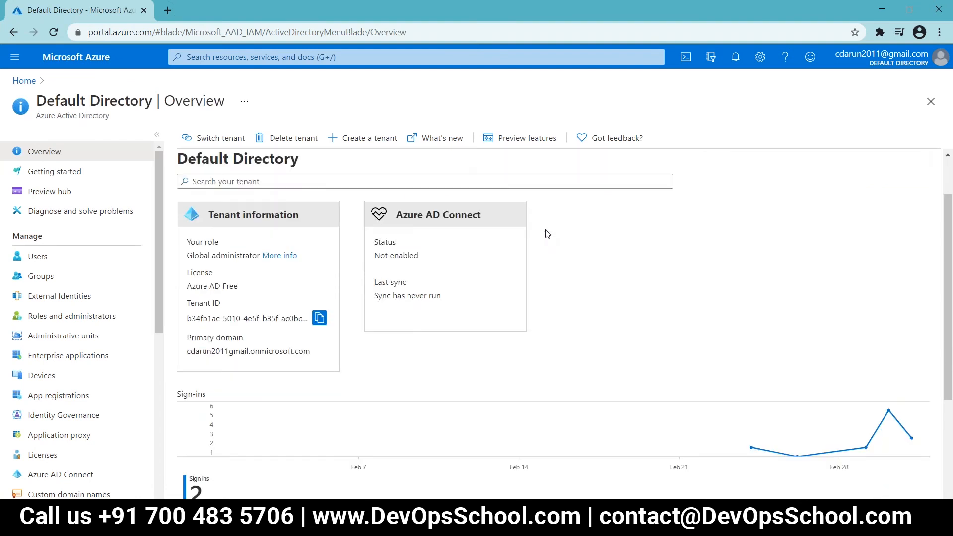
scroll(547, 234, up, 1)
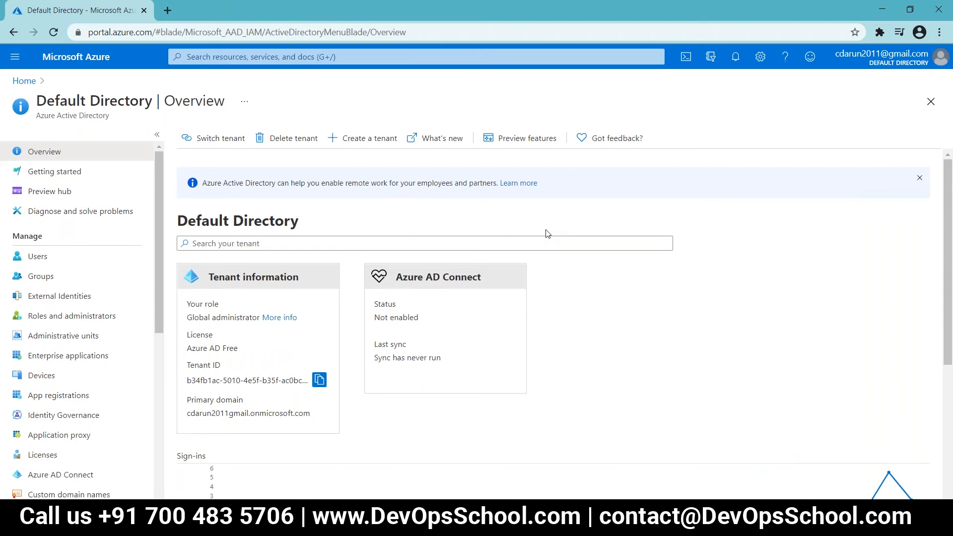
click(89, 259)
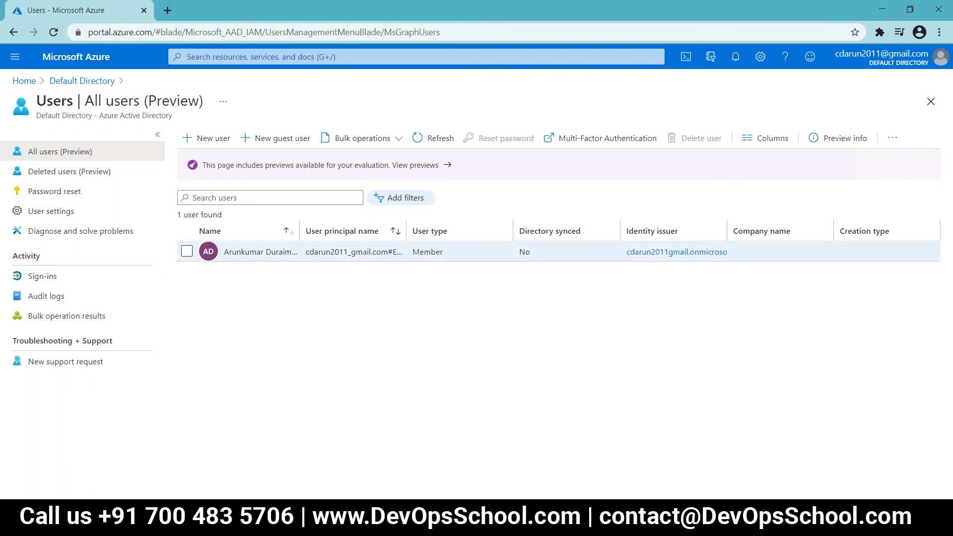
Step: Widen the All users Name column, then start a new user with '+ New user'
drag(298, 232, 367, 232)
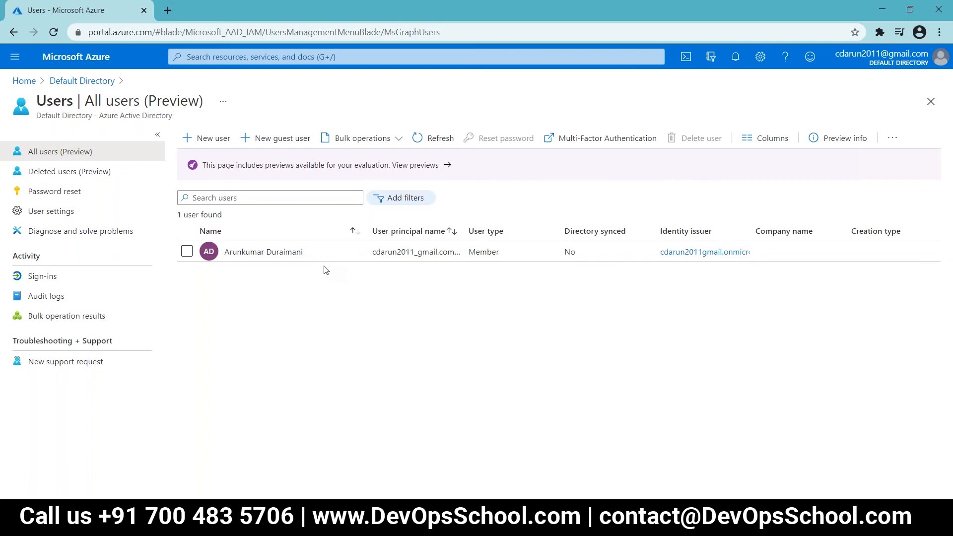
click(213, 139)
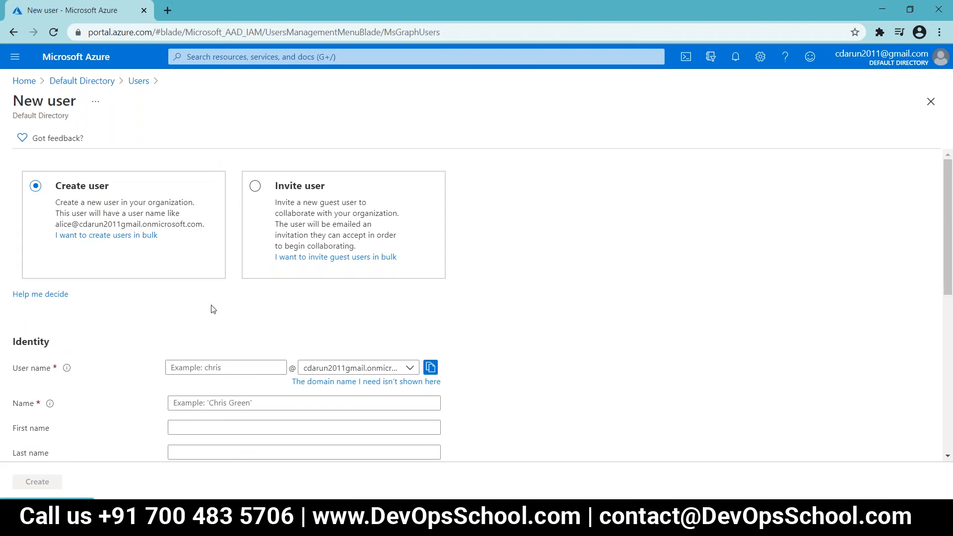
scroll(213, 309, down, 3)
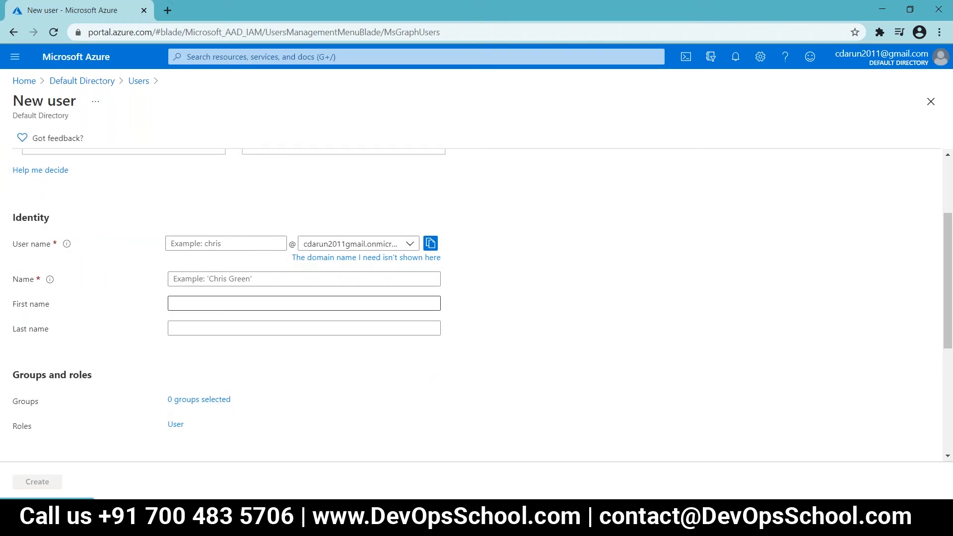
click(194, 242)
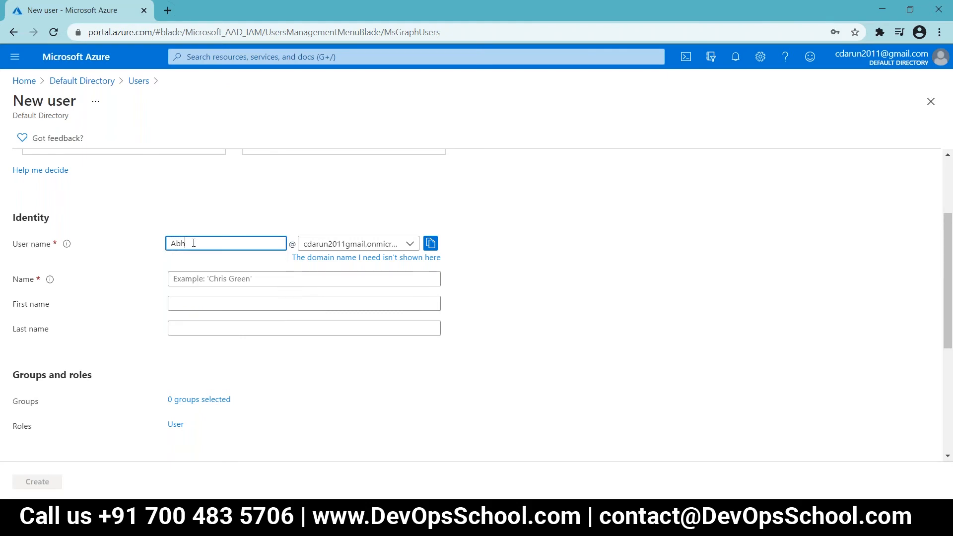
click(779, 192)
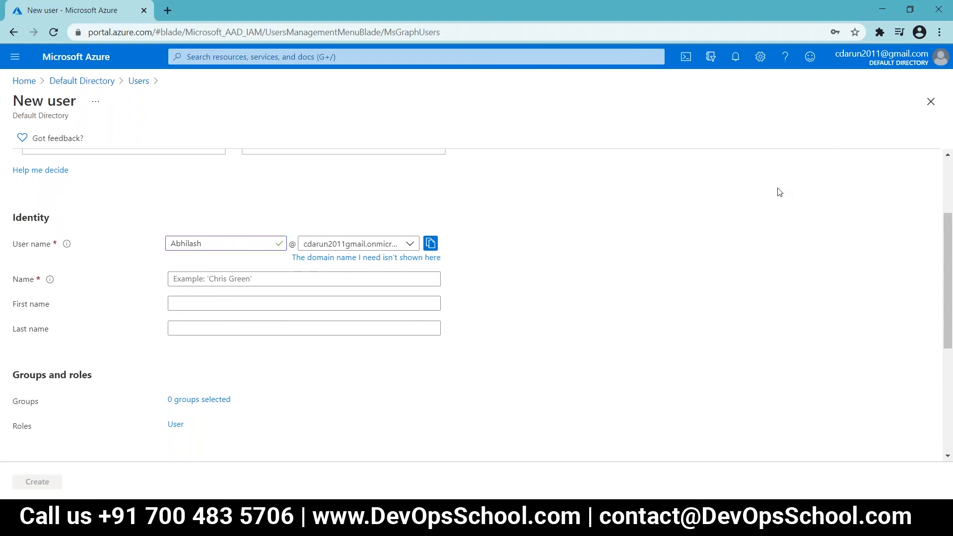
click(309, 278)
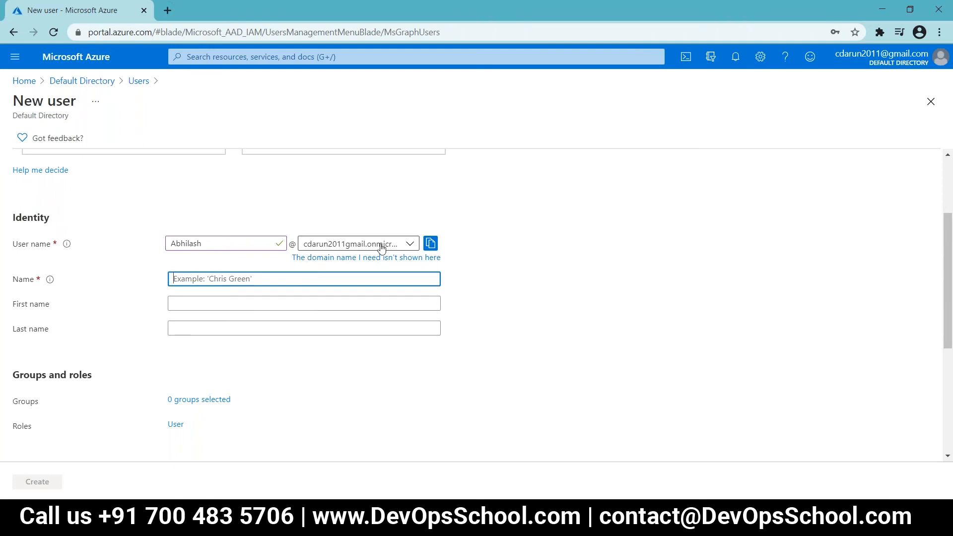
click(310, 246)
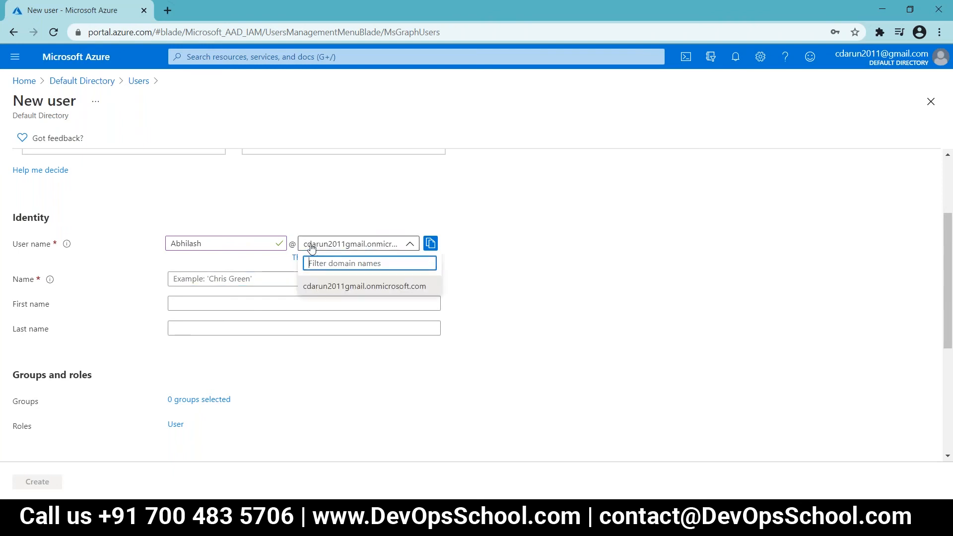
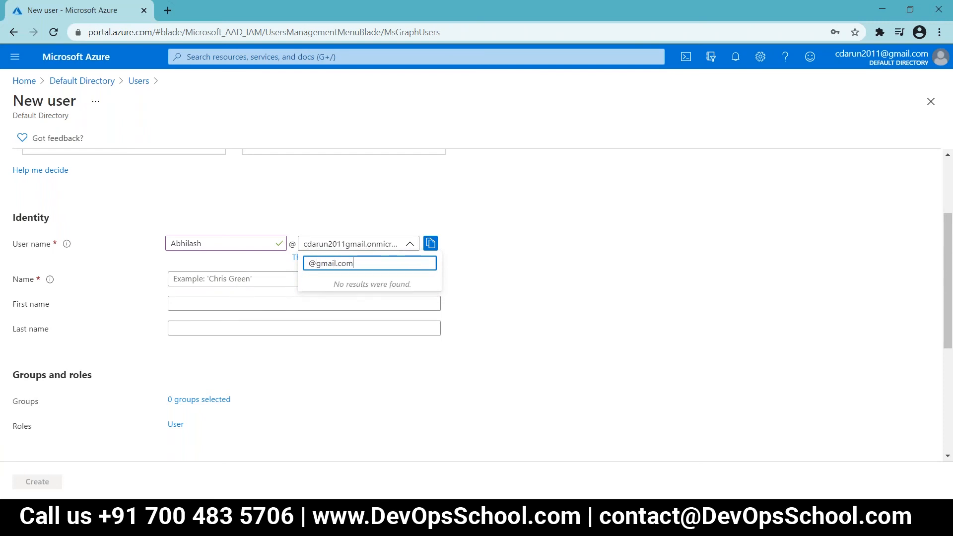
key(Escape)
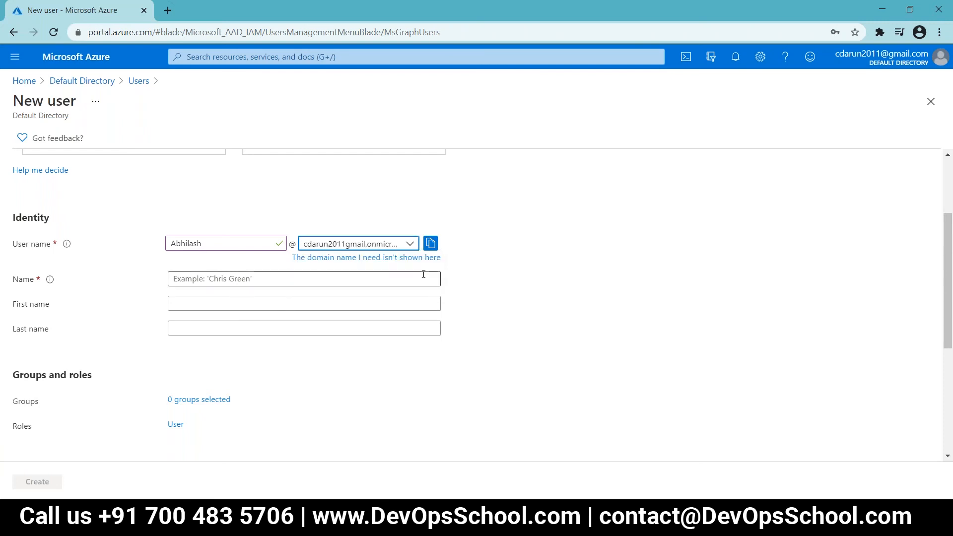
click(412, 244)
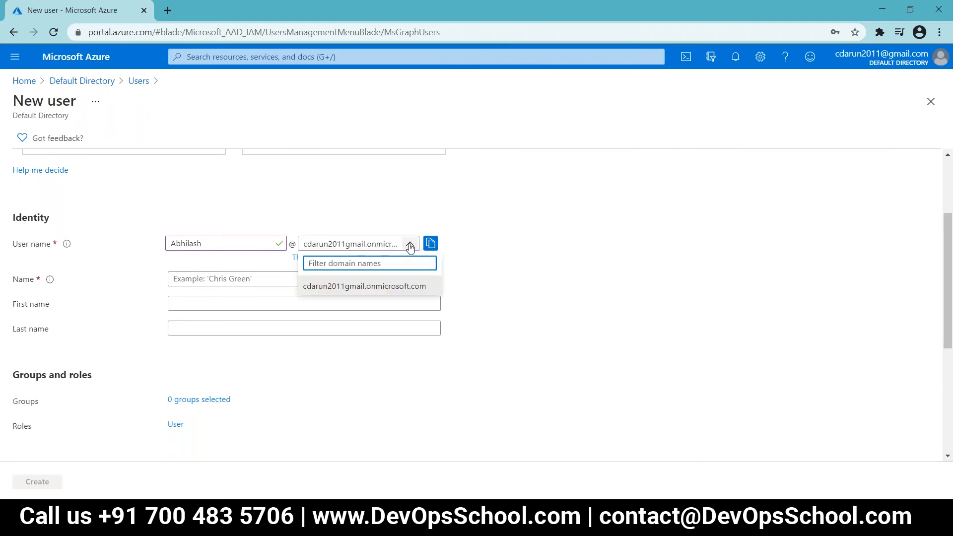
click(427, 244)
click(427, 244)
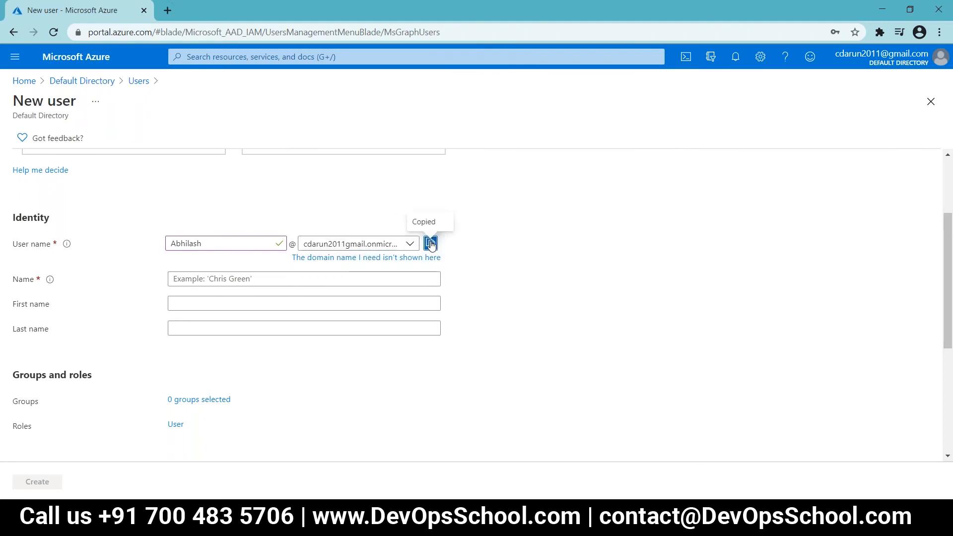
Step: Launch Notepad from the Run dialog, then return to the New user form
key(super+r)
text(not)
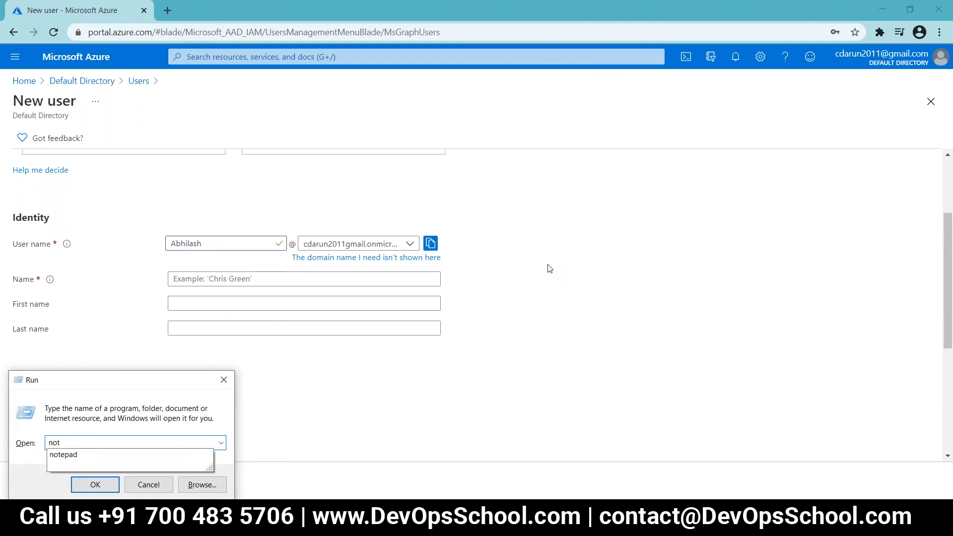
key(Down)
key(Return)
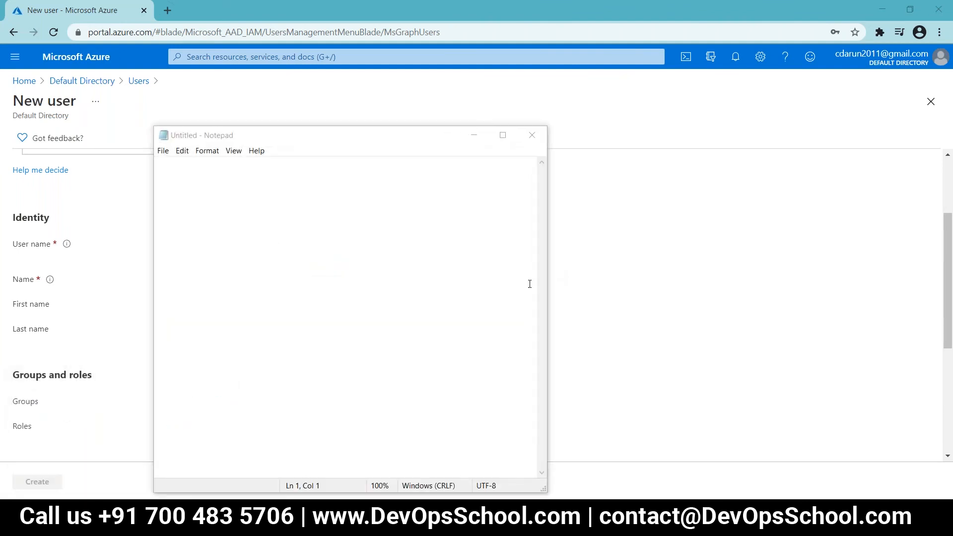
key(alt+Tab)
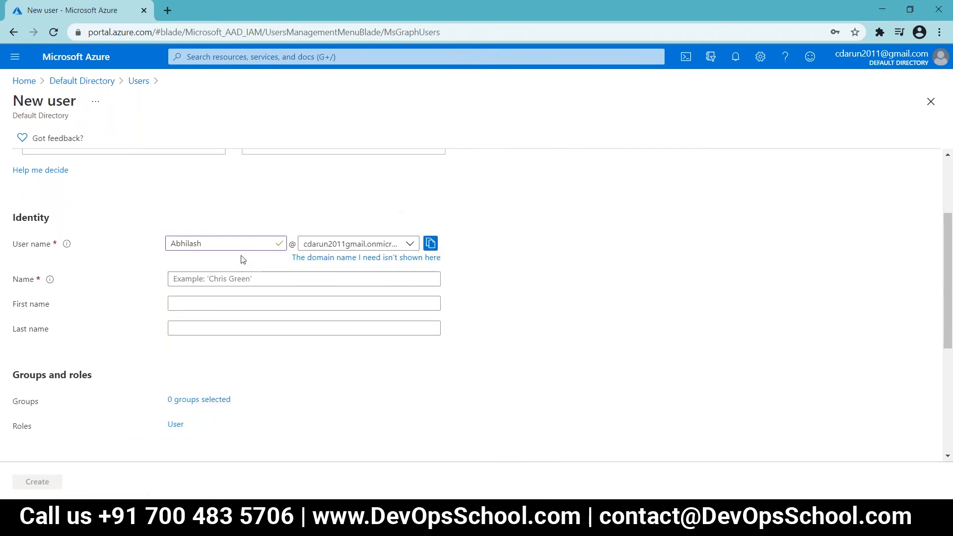
Step: Enter 'Abhilash' as the new user's display name
click(247, 278)
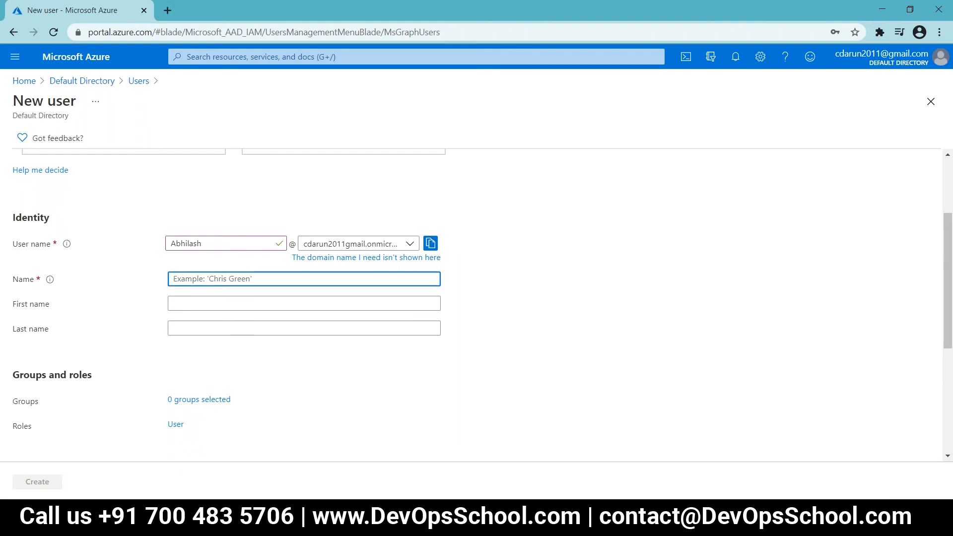
text(Abhilash)
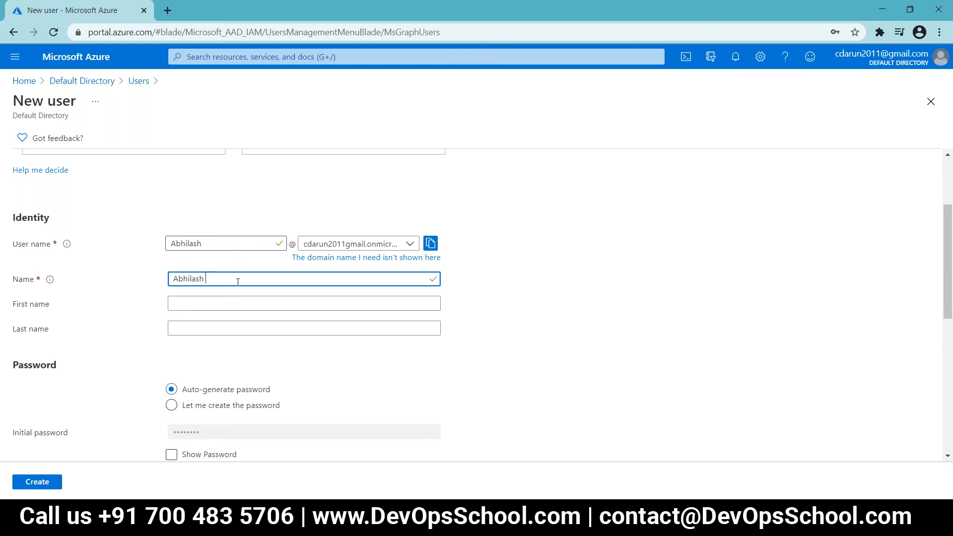
click(212, 301)
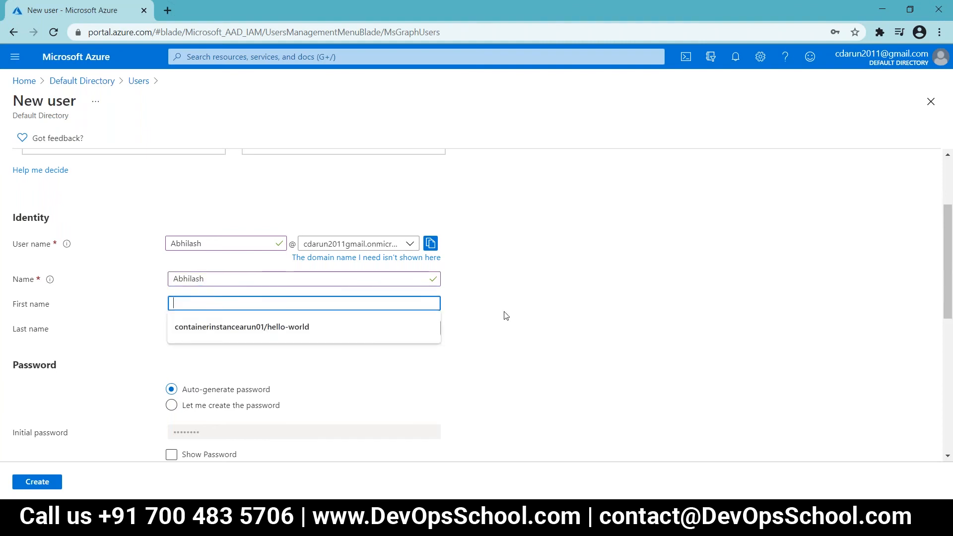
scroll(508, 319, down, 3)
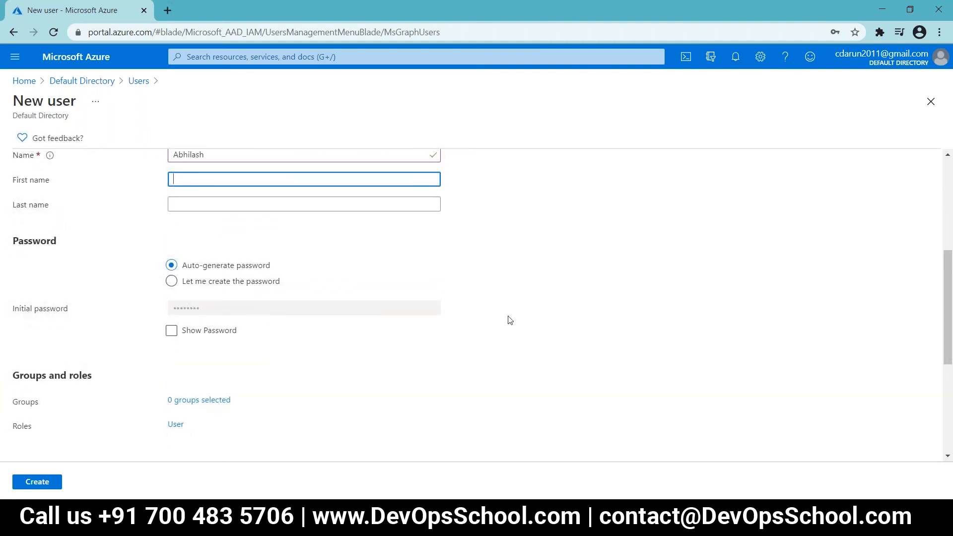
Step: Choose 'Let me create the password' and enter a custom initial password
click(262, 284)
click(239, 304)
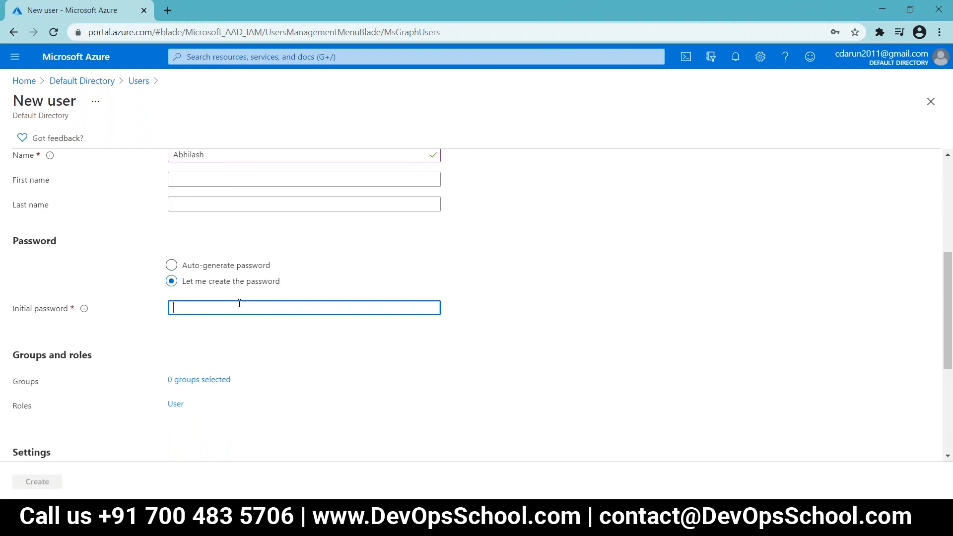
text(•)
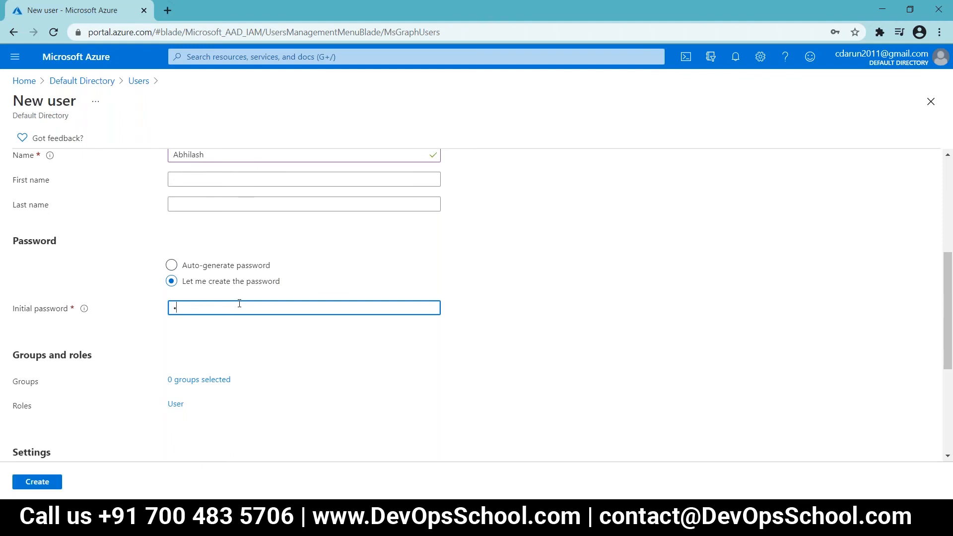
key(BackSpace)
text(•••••••••)
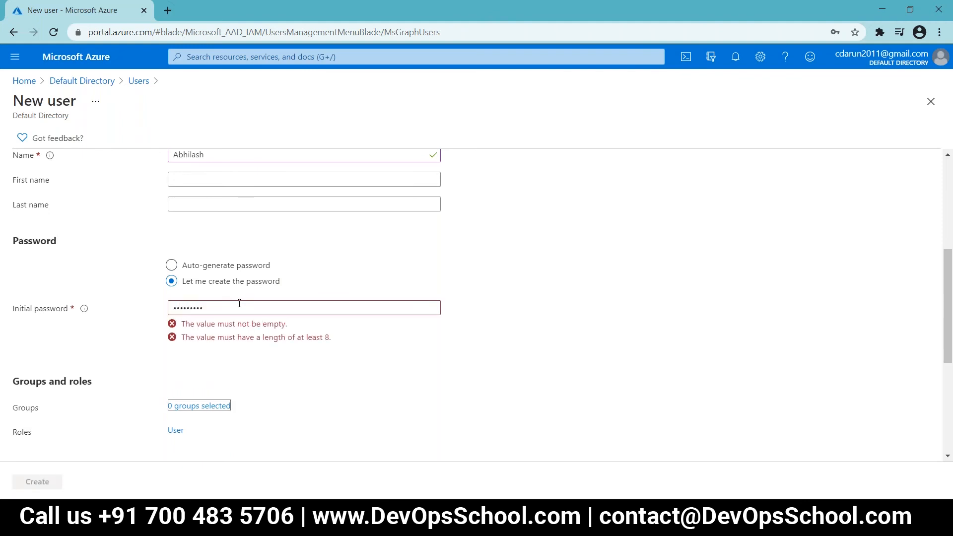
key(Tab)
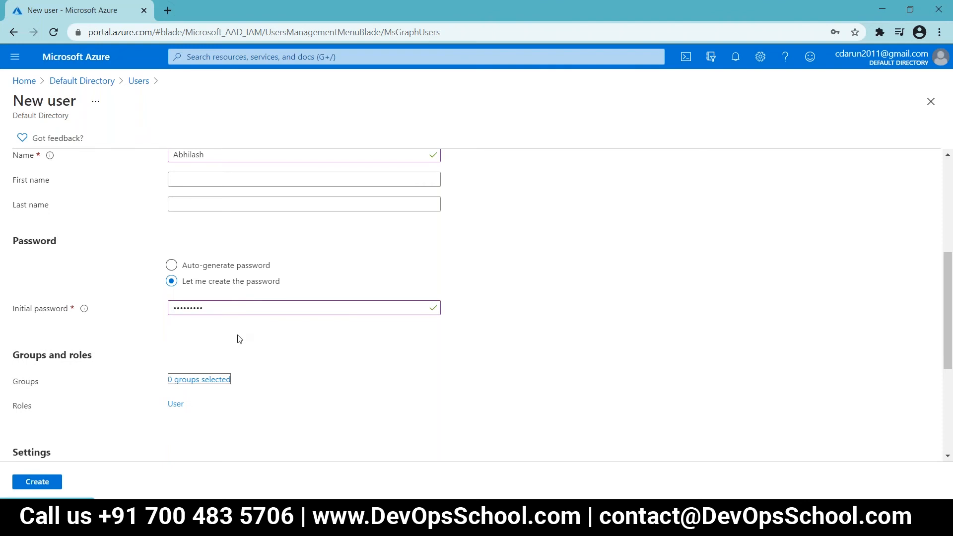
click(246, 341)
scroll(246, 341, down, 2)
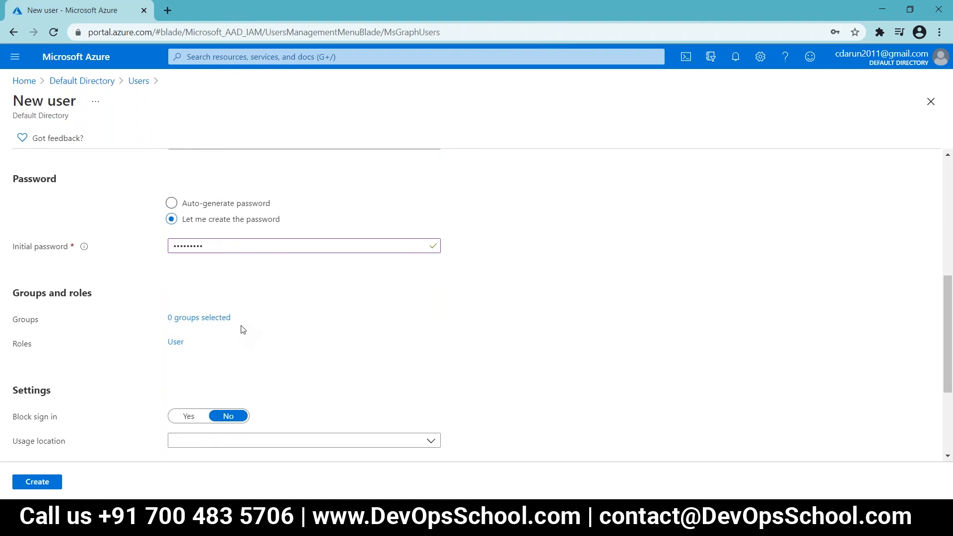
scroll(241, 330, down, 4)
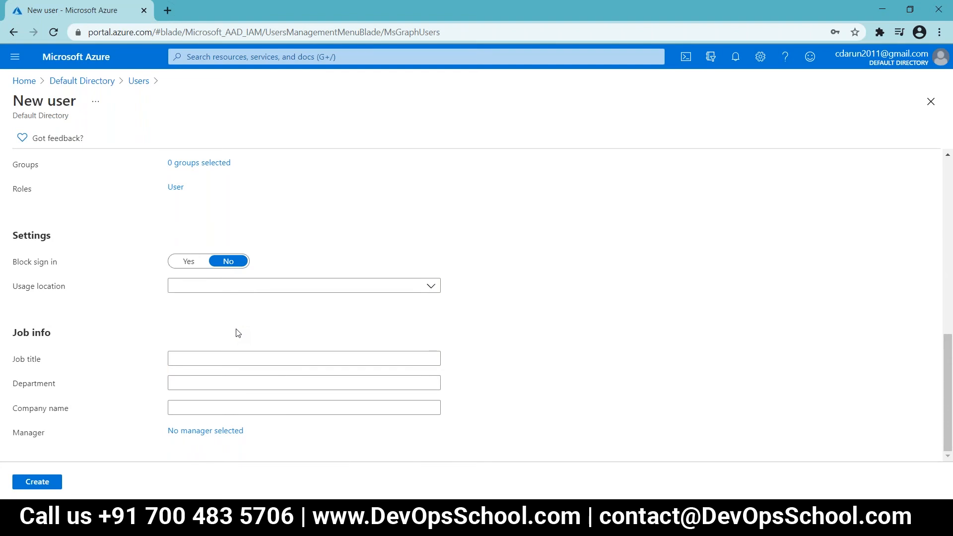
Step: Leave usage location unchanged and submit the user, which triggers a password-complexity error
click(433, 286)
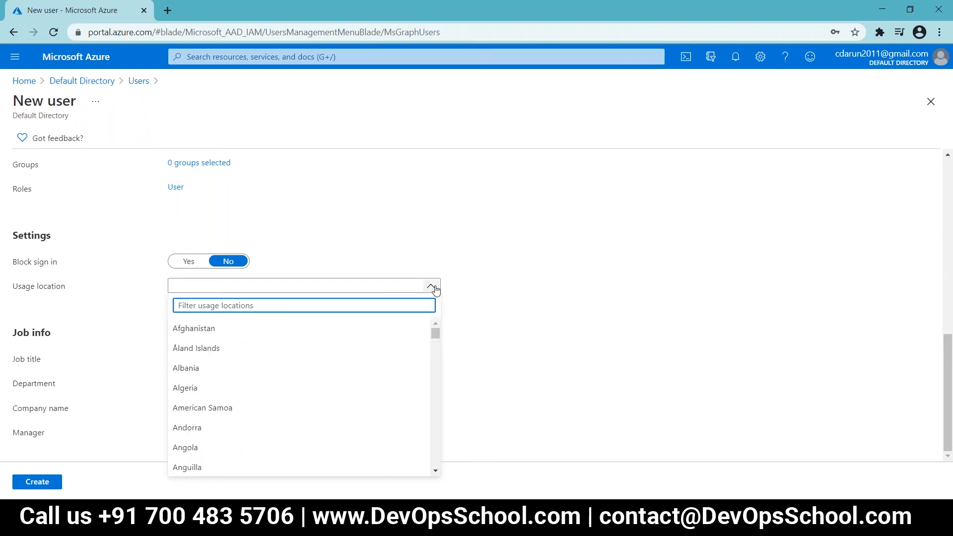
click(511, 273)
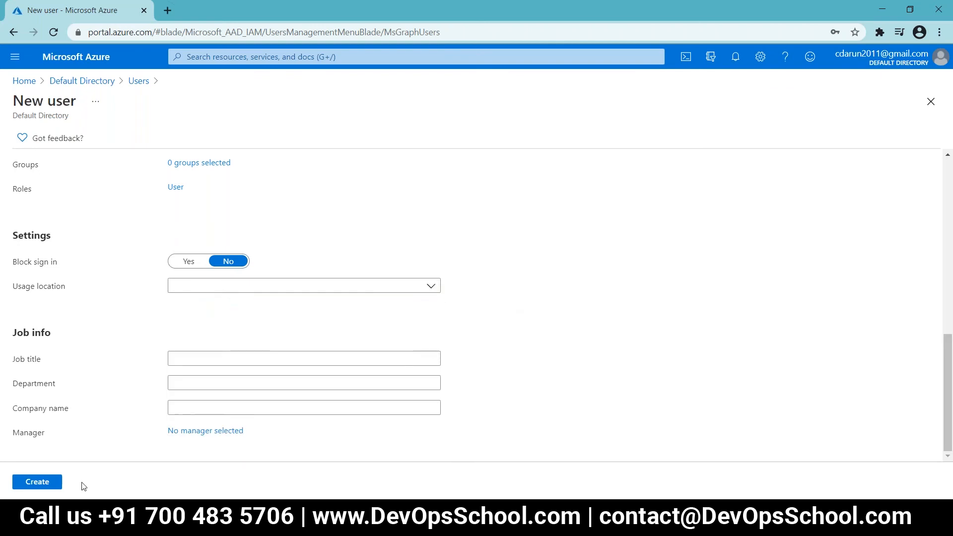
click(55, 485)
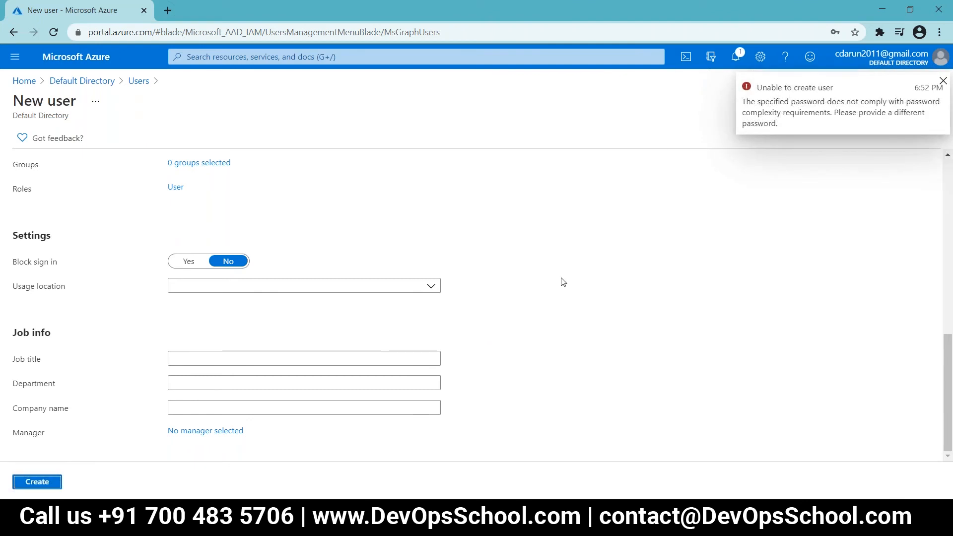
scroll(565, 286, up, 4)
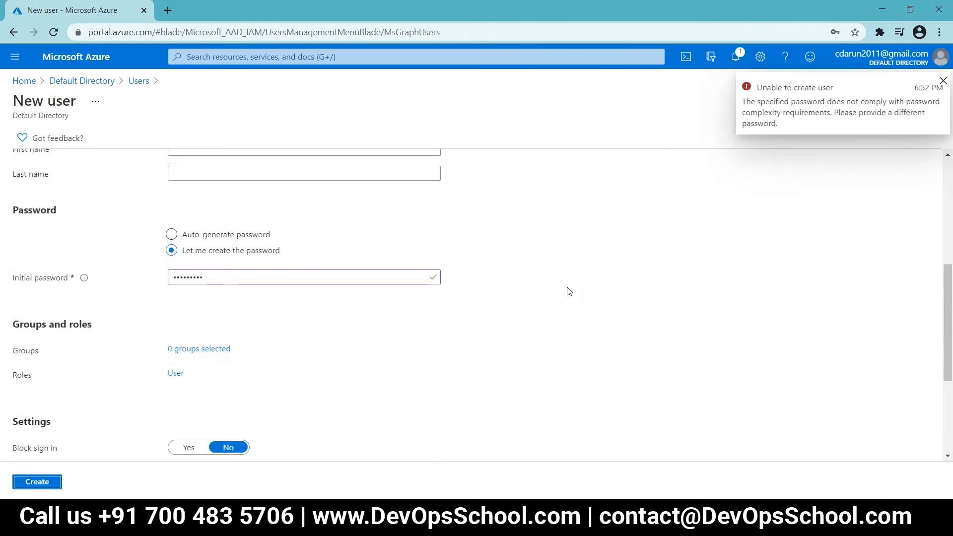
scroll(569, 292, up, 2)
scroll(569, 291, down, 2)
Step: Replace the initial password with a longer 12-character one and click Create again
click(281, 278)
key(BackSpace)
key(BackSpace)
key(BackSpace)
key(BackSpace)
key(BackSpace)
key(BackSpace)
key(BackSpace)
key(BackSpace)
key(BackSpace)
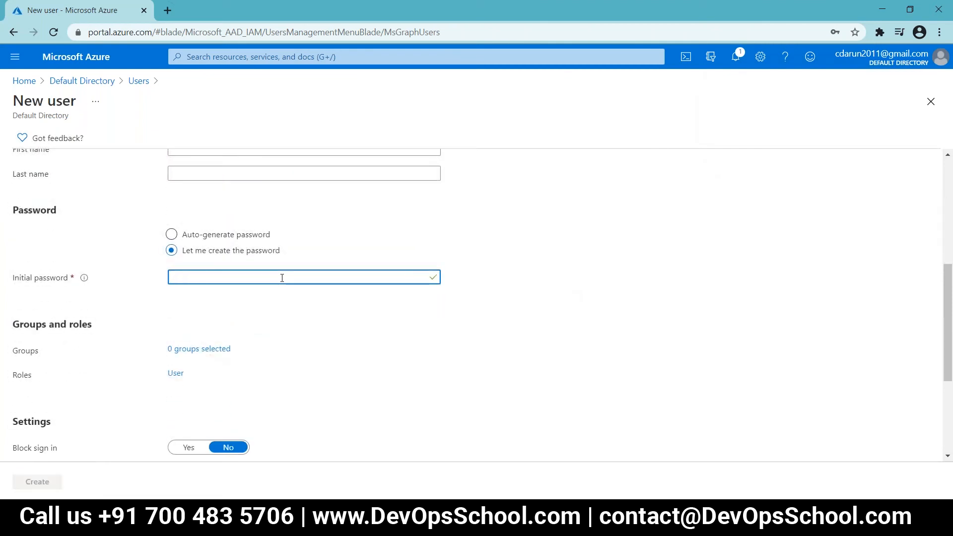
text(•••••••••)
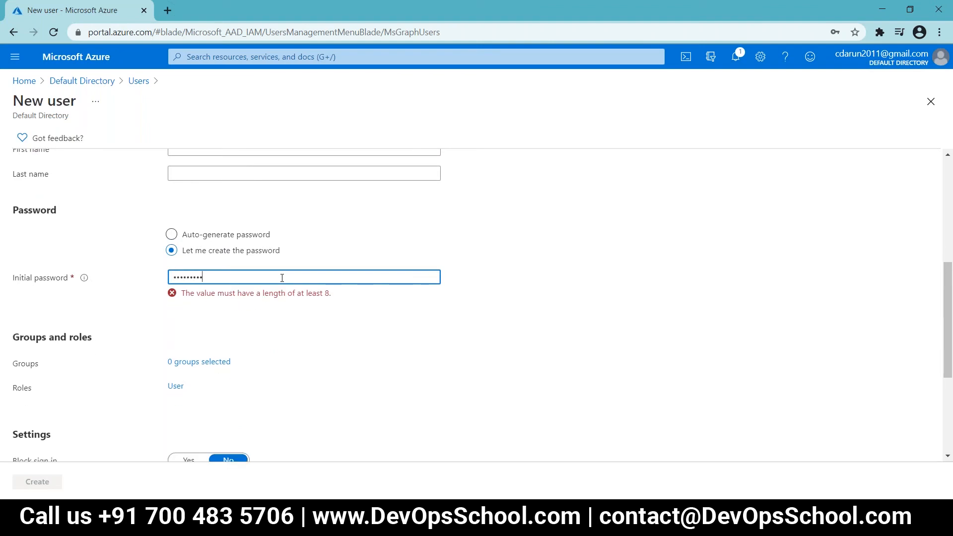
text(•••)
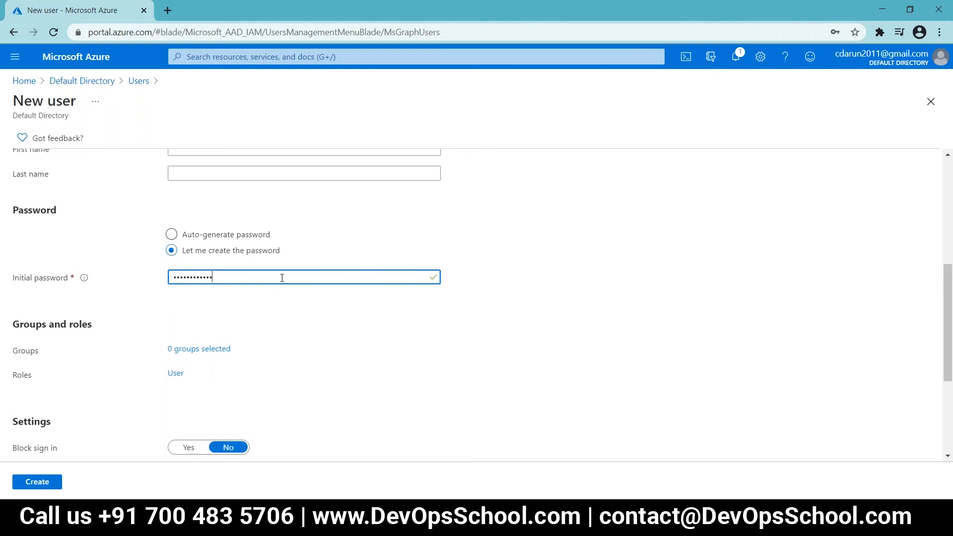
key(Tab)
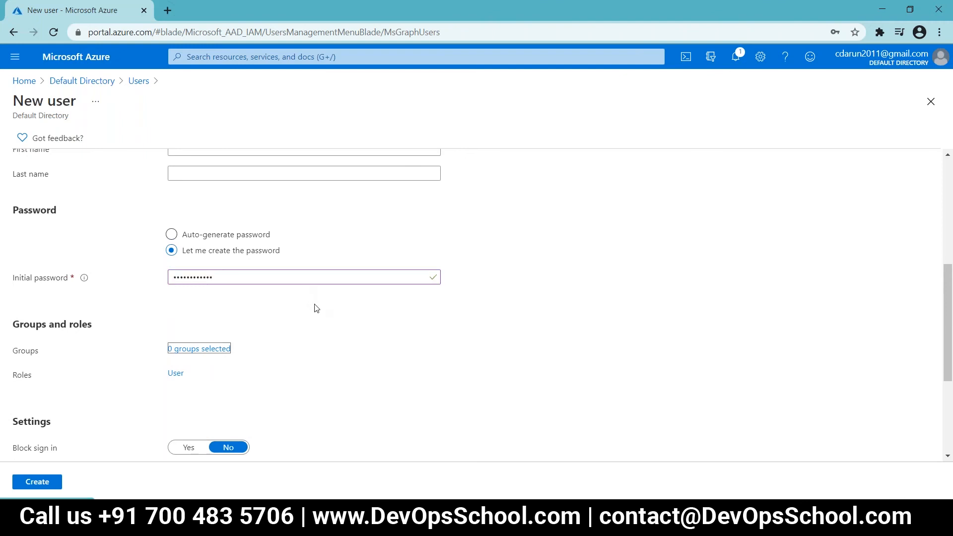
scroll(333, 338, down, 4)
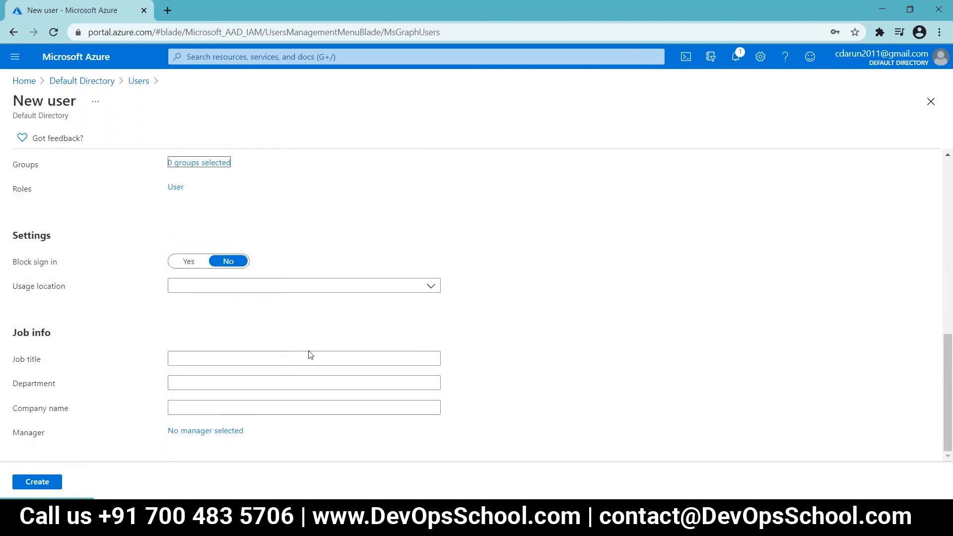
click(44, 483)
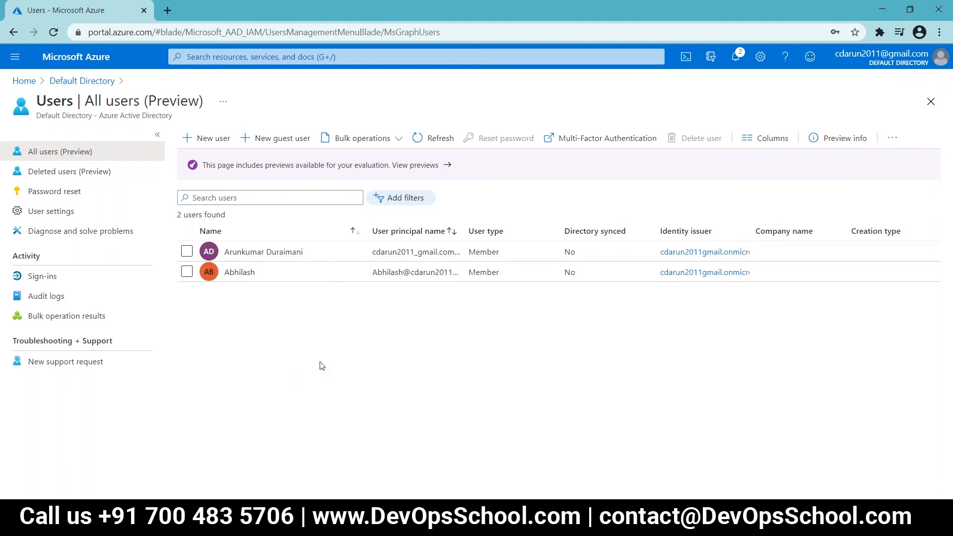
Step: Refresh the All users list, widen a column, and open the first user's profile
click(438, 140)
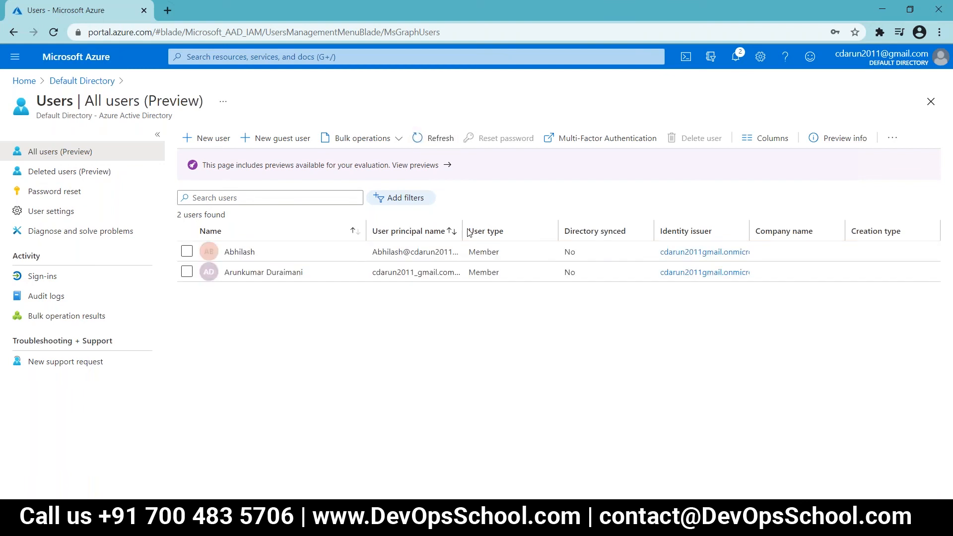
drag(462, 228, 561, 222)
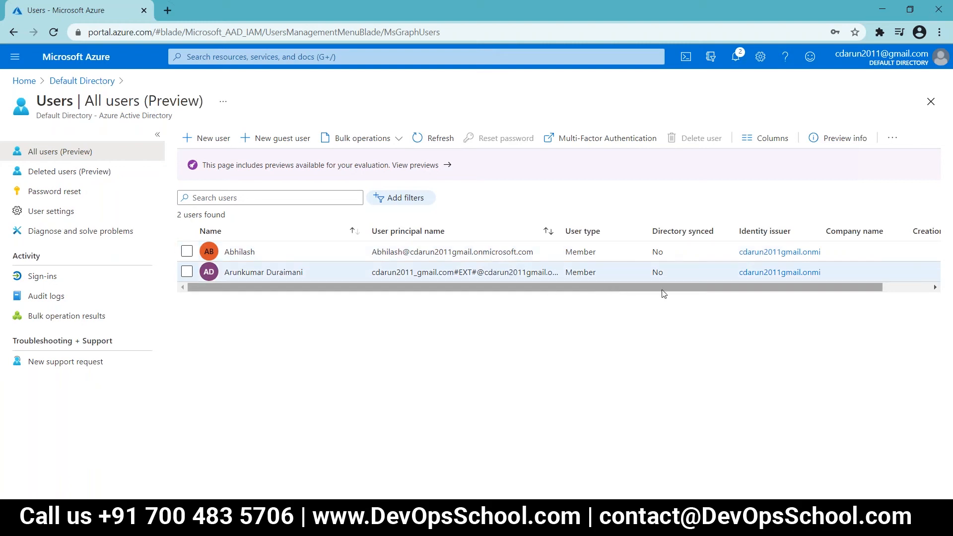
scroll(663, 294, right, 2)
click(800, 258)
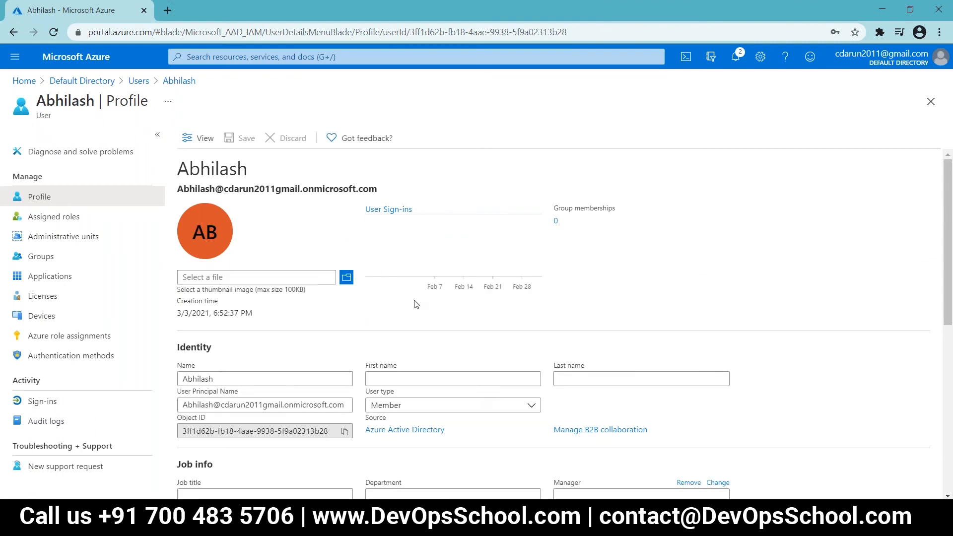
Step: Set the user's Company name to 'Democompany', replacing the mistyped 'Accenture'
scroll(416, 304, down, 4)
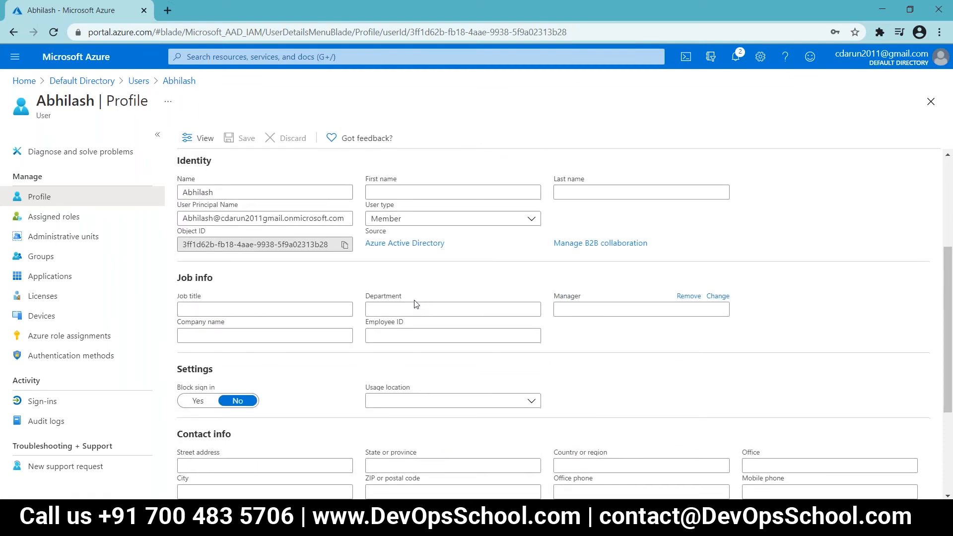
scroll(415, 304, down, 3)
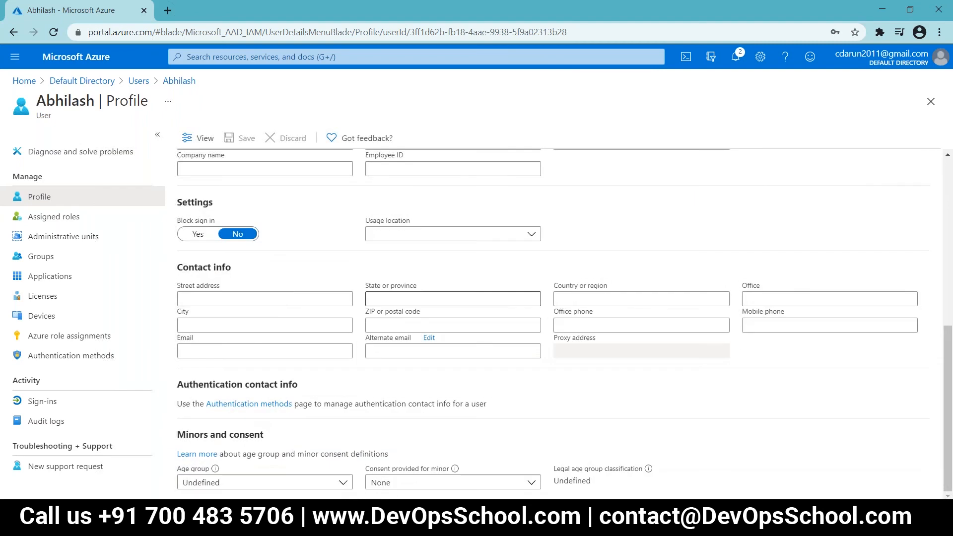
scroll(253, 229, up, 1)
click(253, 229)
text(Accenture)
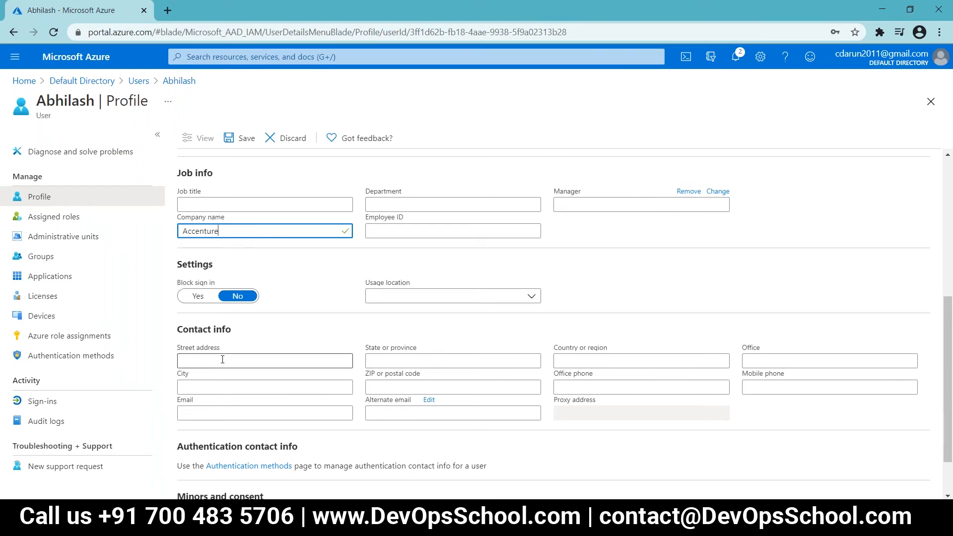
drag(226, 232, 182, 231)
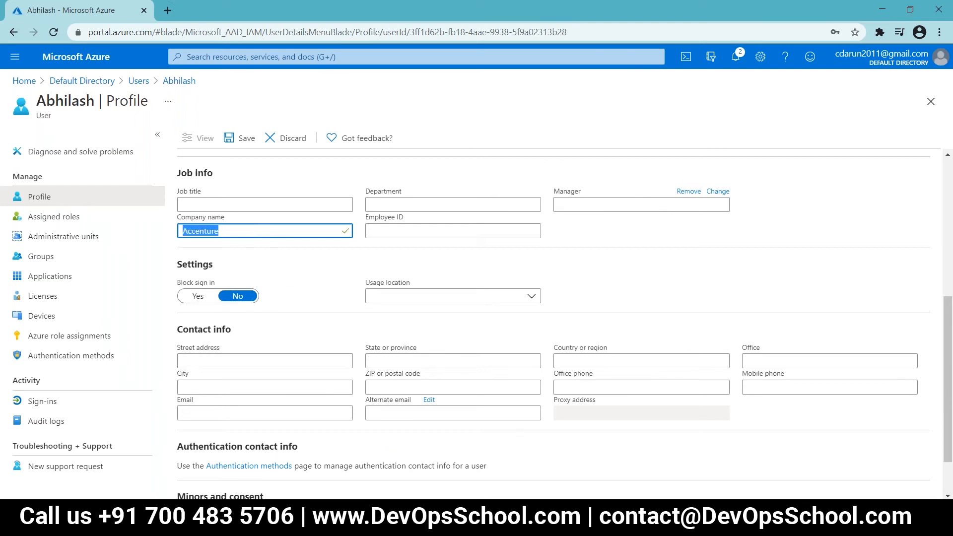
key(BackSpace)
click(204, 203)
click(201, 230)
text(Democompany)
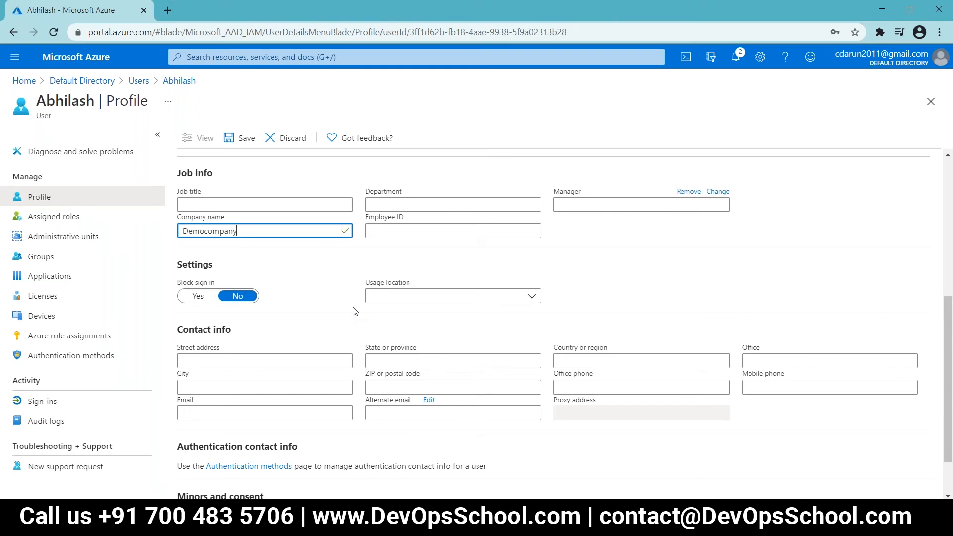
key(Tab)
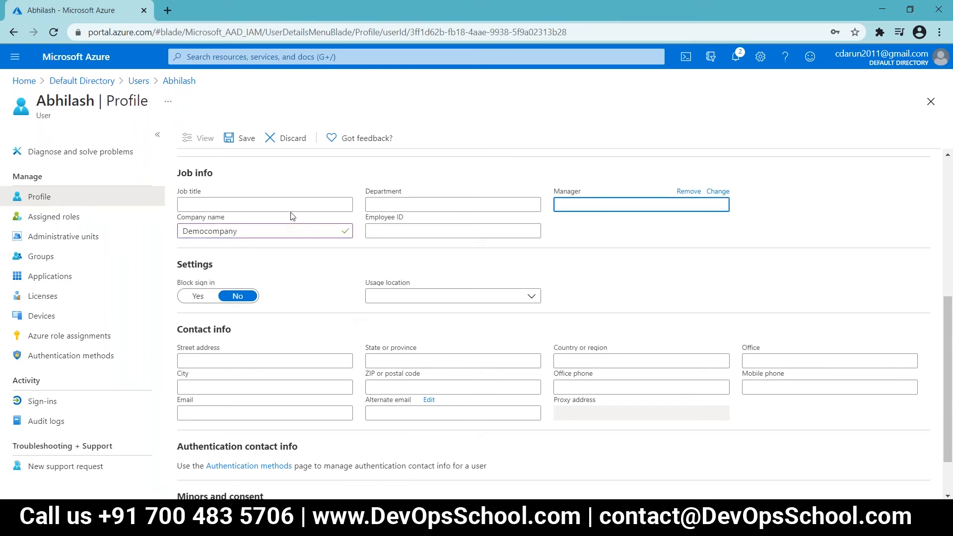
Step: Set Job title to 'System admin', save the profile, and return to Default Directory
click(265, 205)
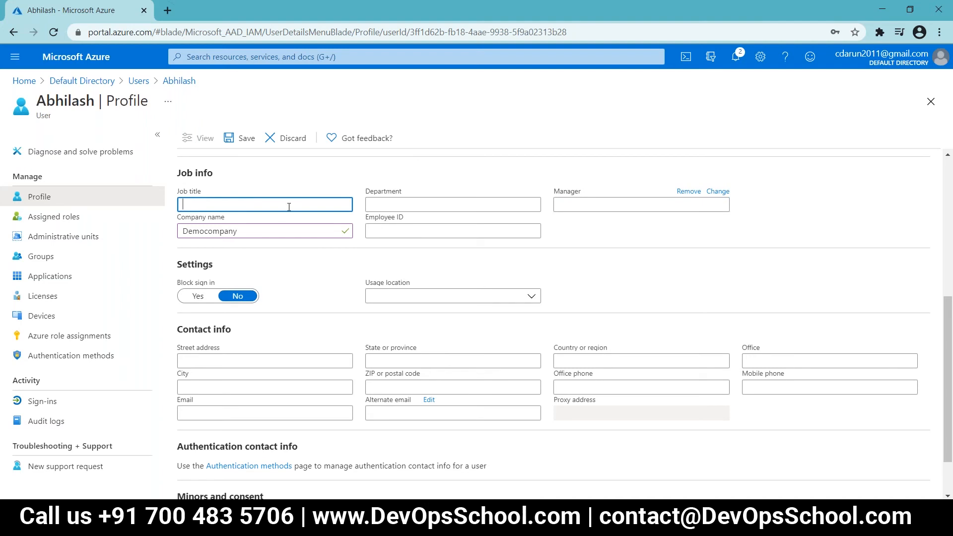
text(System admin)
click(613, 227)
scroll(611, 233, down, 1)
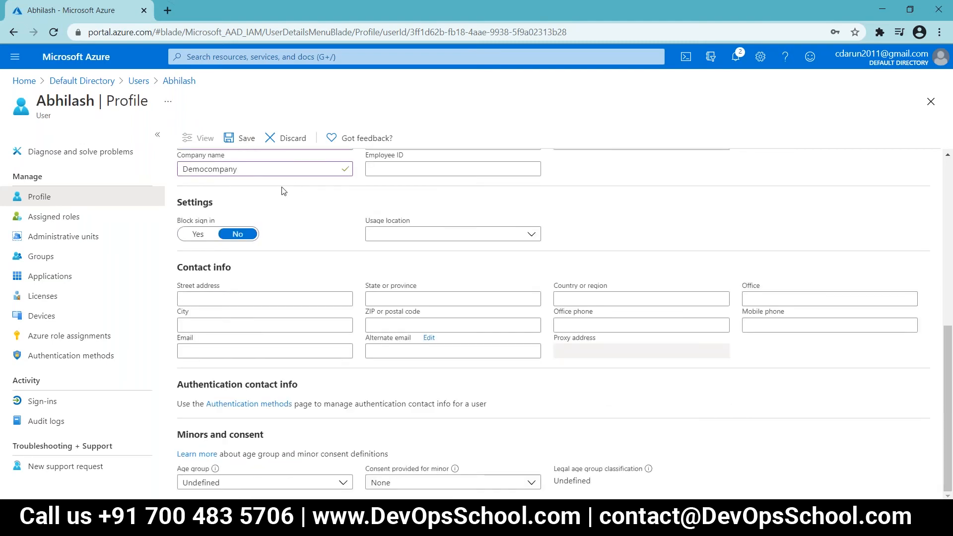
scroll(247, 165, up, 2)
click(243, 139)
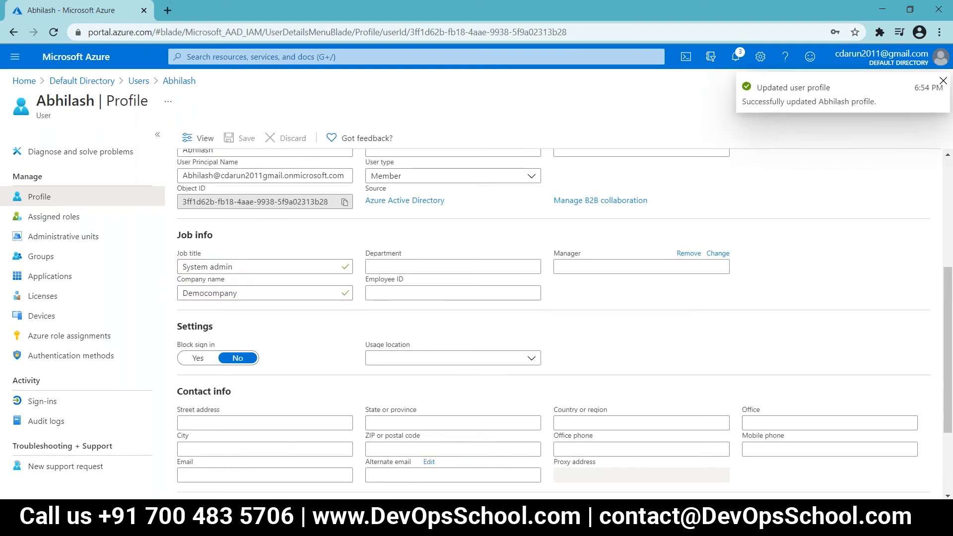
click(97, 83)
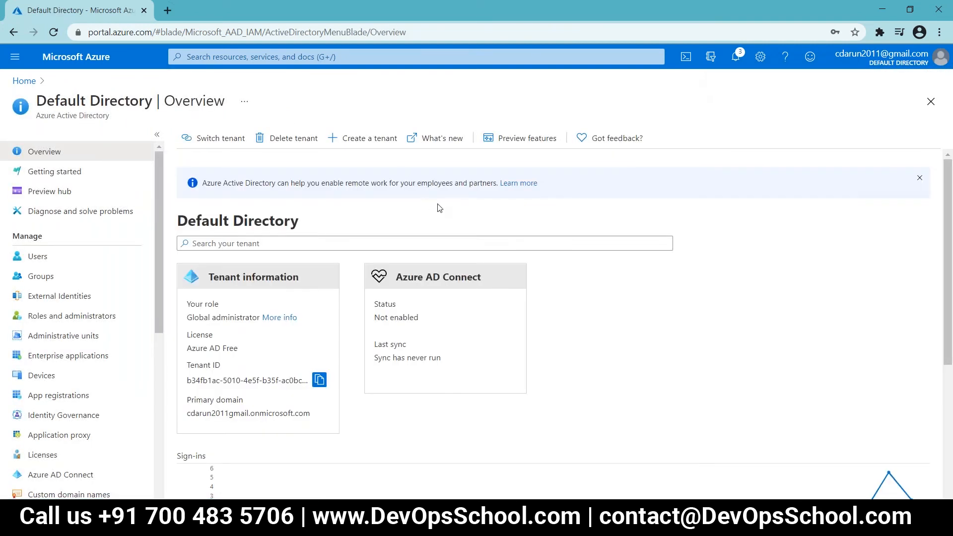
Step: Scroll the Default Directory overview, then switch to the Notepad++ lab notes
scroll(589, 350, down, 1)
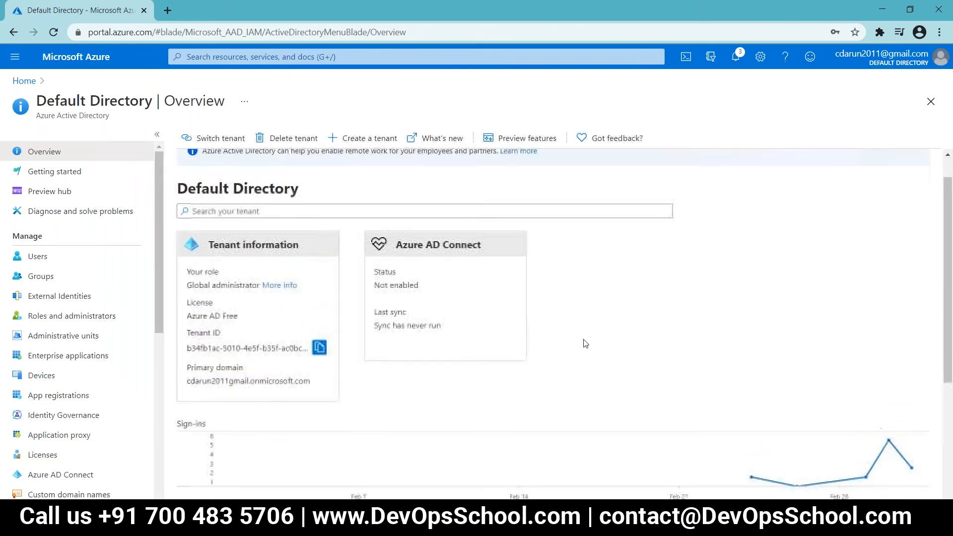
scroll(590, 349, down, 3)
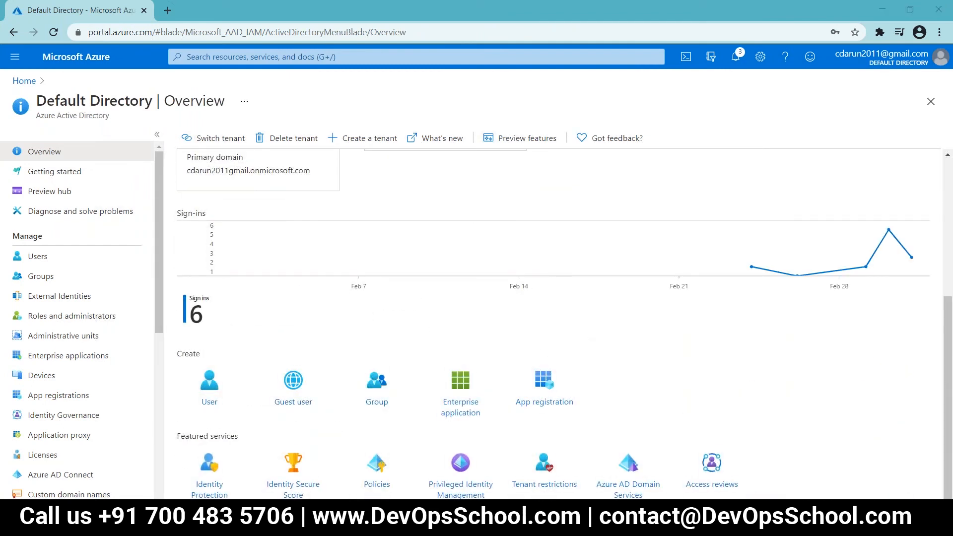
key(alt+Tab)
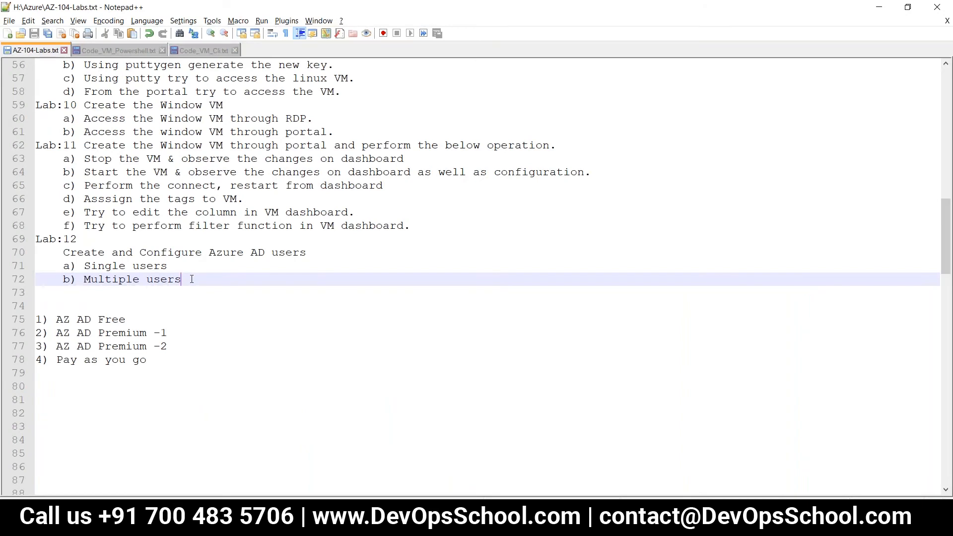
Step: Add 'c) Edit the user profile' on line 73 under Lab:12
click(92, 291)
text(c))
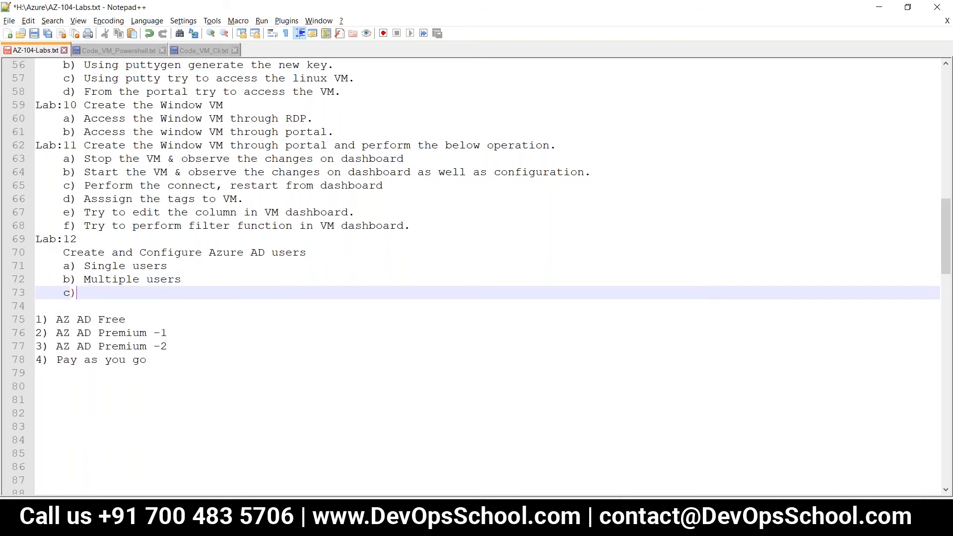
mouse_move(167, 526)
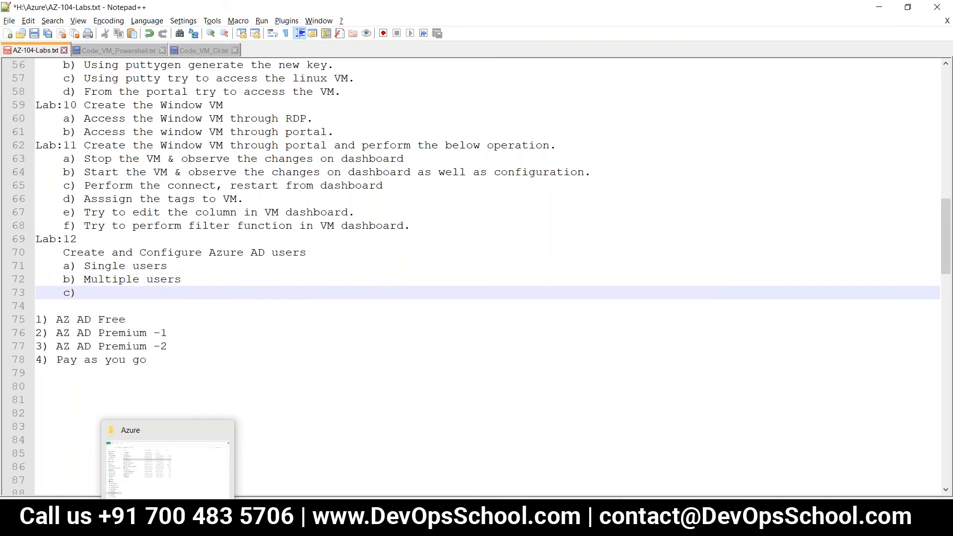
text(Edit)
text(the )
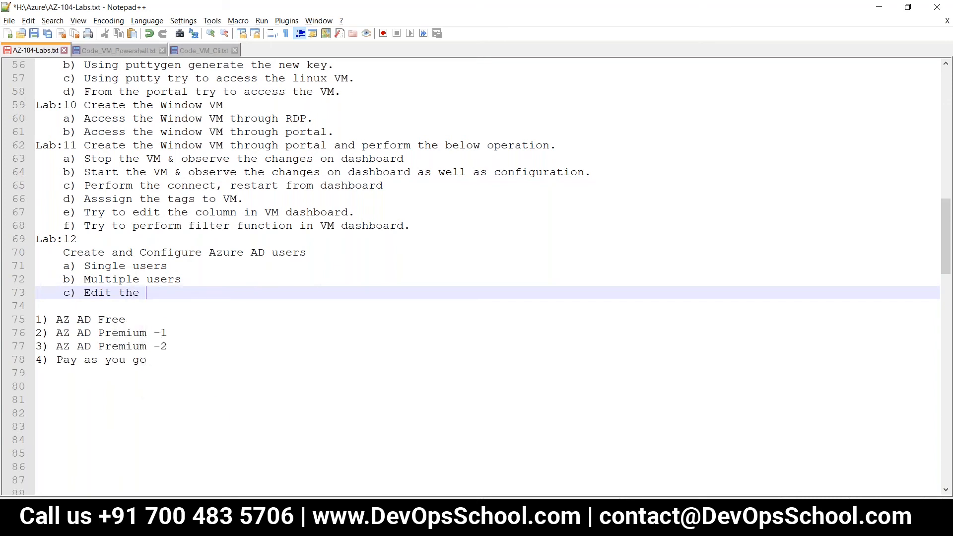
text(user profile)
Step: Append '(done)' to the Multiple users and Single users lines and save
click(194, 280)
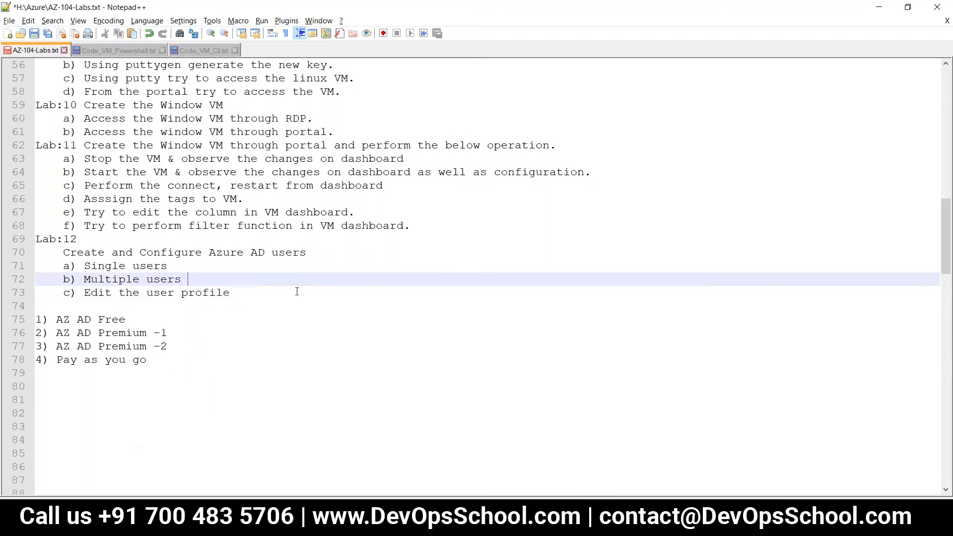
text((done))
key(Up)
text((dd)
key(BackSpace)
text(one)
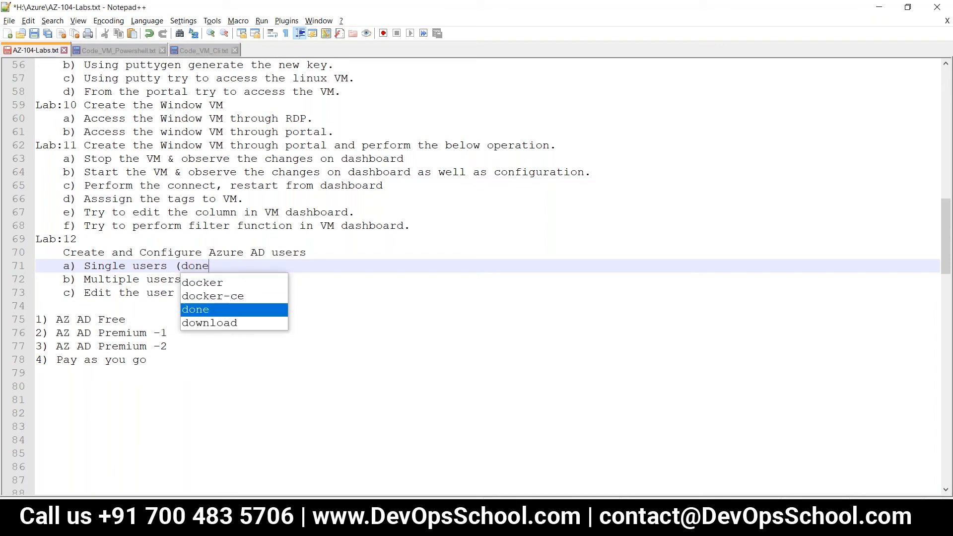
text())
key(ctrl+s)
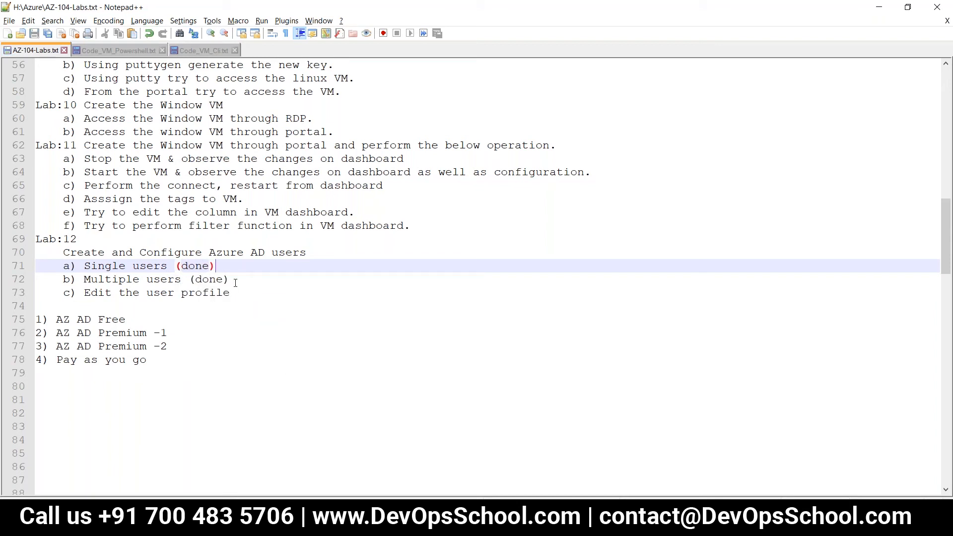
Step: Paste '(done)' after Multiple users and Edit the user profile, then save the notes
click(235, 281)
key(BackSpace)
key(BackSpace)
key(BackSpace)
key(BackSpace)
key(BackSpace)
key(BackSpace)
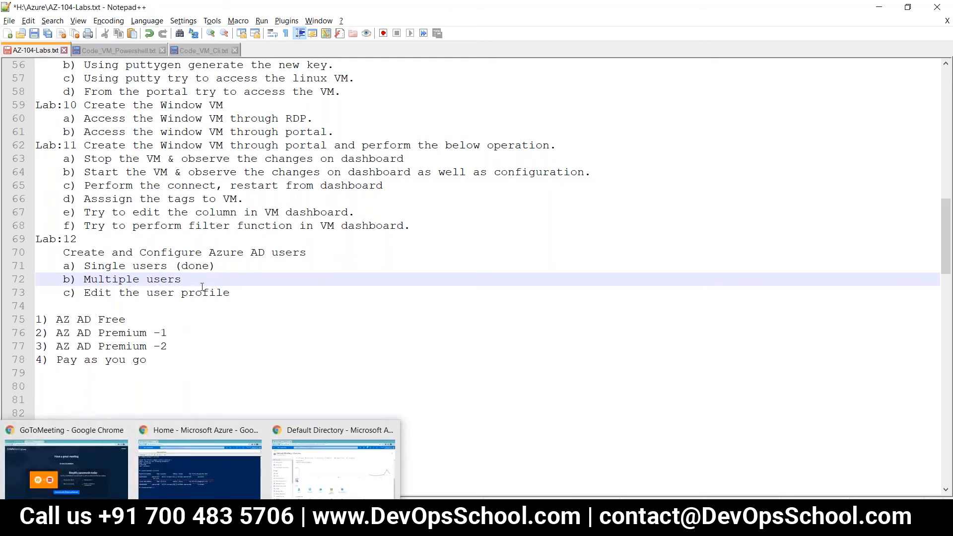
drag(215, 265, 176, 266)
key(ctrl+c)
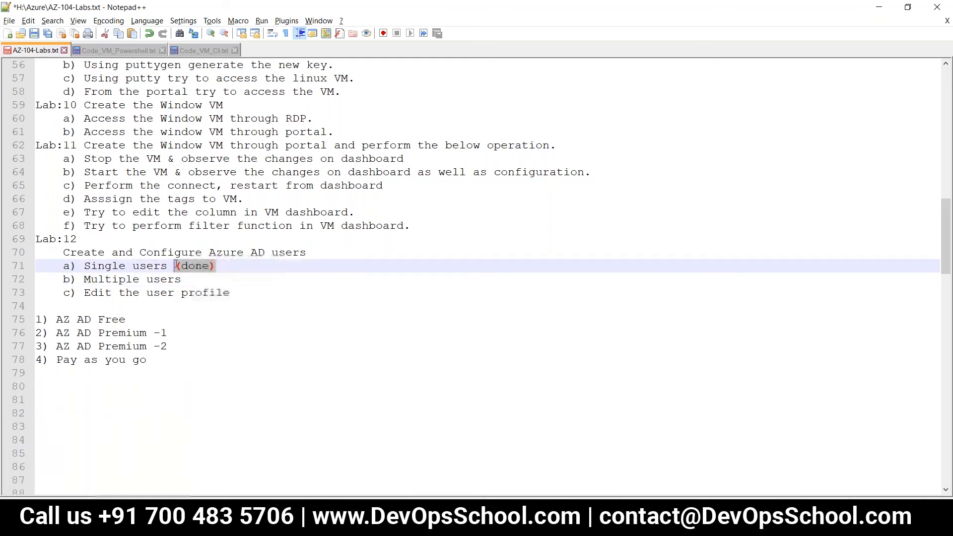
click(206, 280)
key(ctrl+v)
click(254, 293)
key(ctrl+v)
key(ctrl+s)
key(alt+Tab)
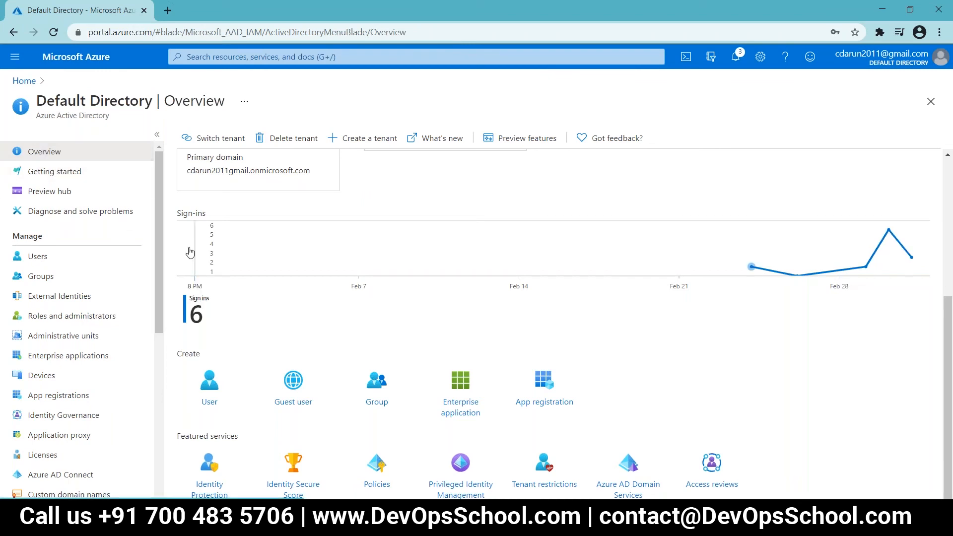
Step: From Users > New user bulk create, download the CSV template and open UserCreateTemplate.csv
click(56, 259)
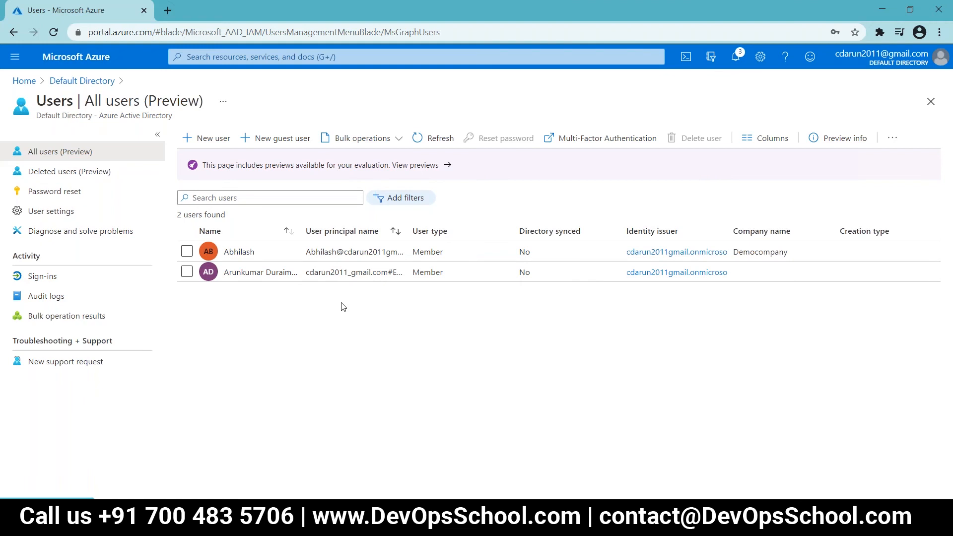
click(207, 141)
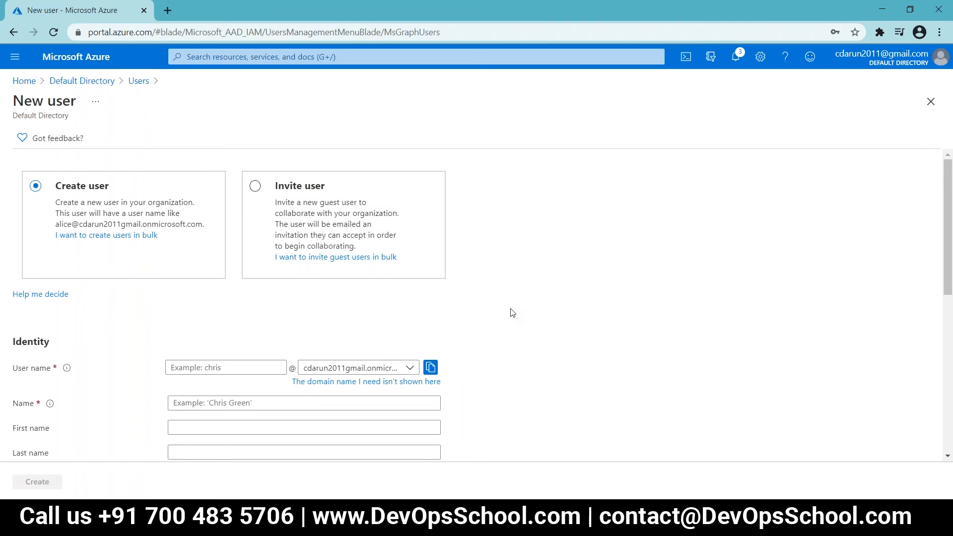
scroll(513, 312, down, 2)
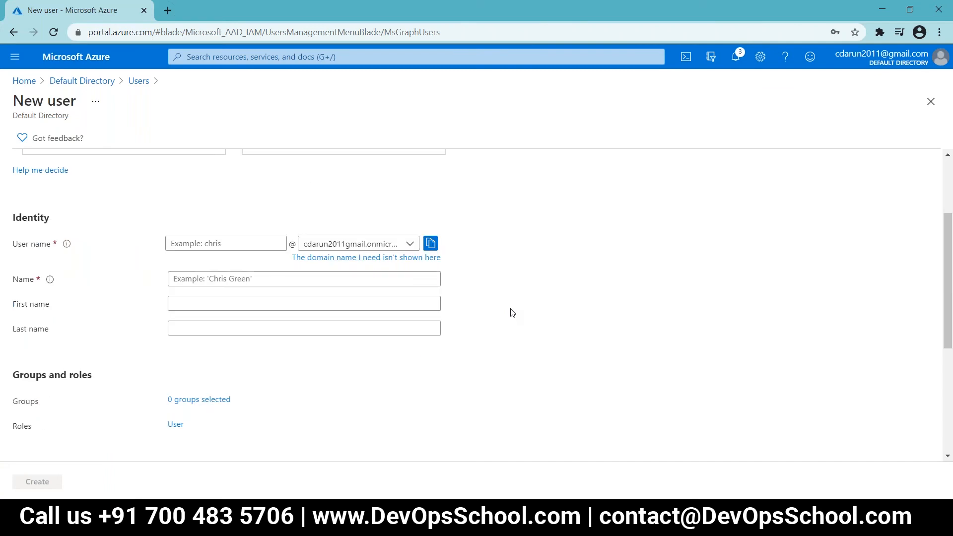
scroll(513, 312, up, 2)
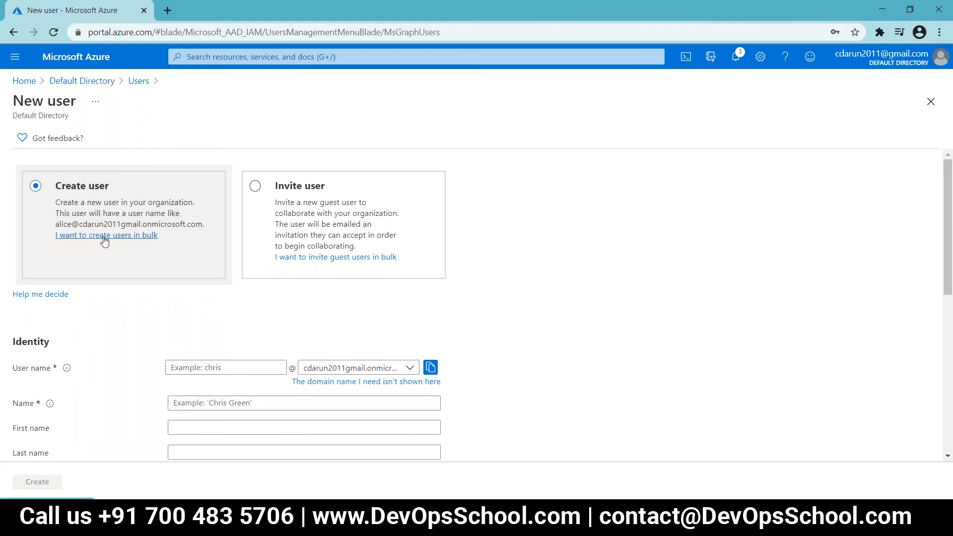
click(105, 237)
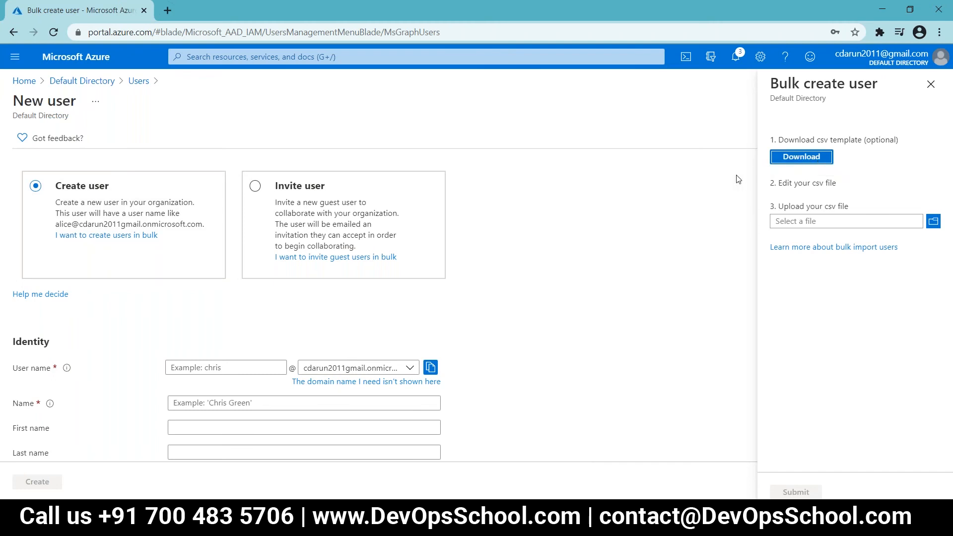
click(799, 158)
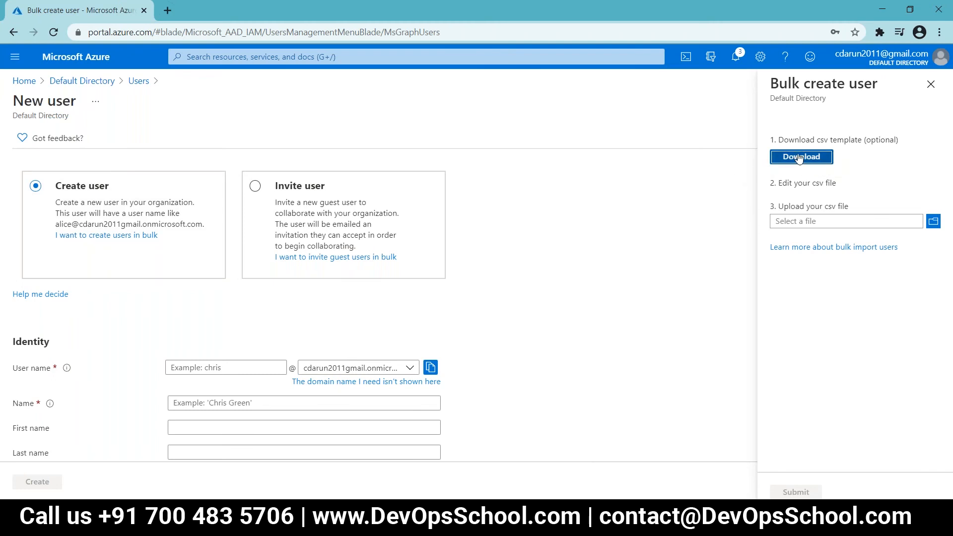
click(89, 492)
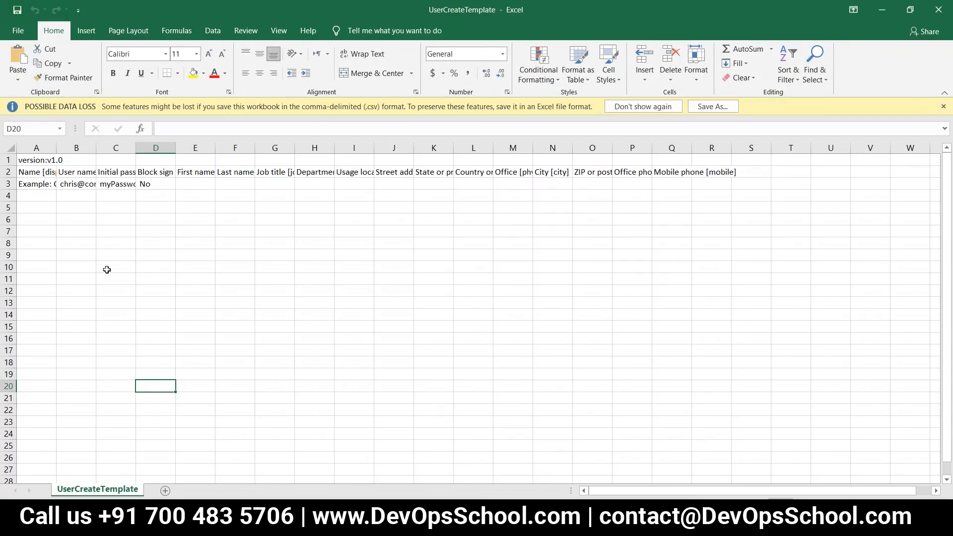
Step: Dismiss the data-loss warning and AutoFit columns A through E to their header text
click(649, 105)
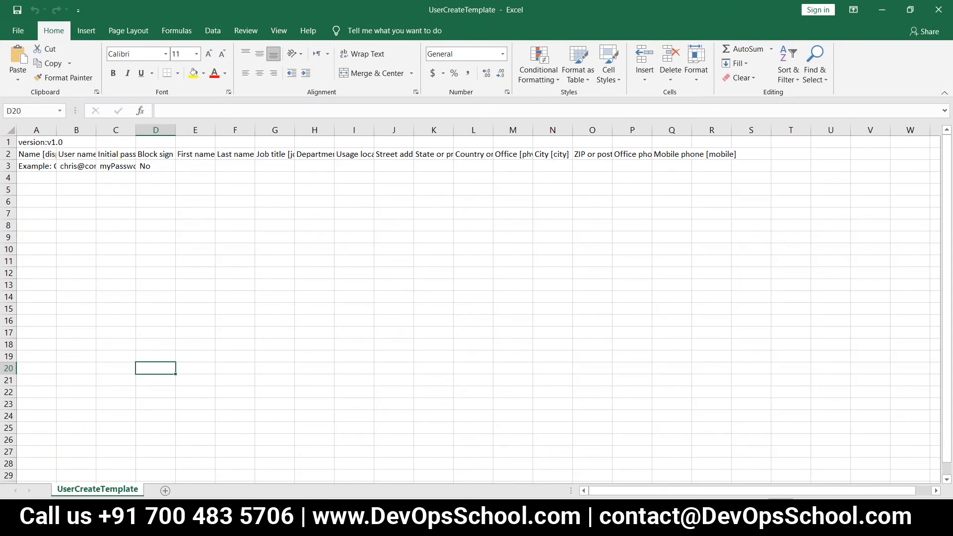
double_click(61, 130)
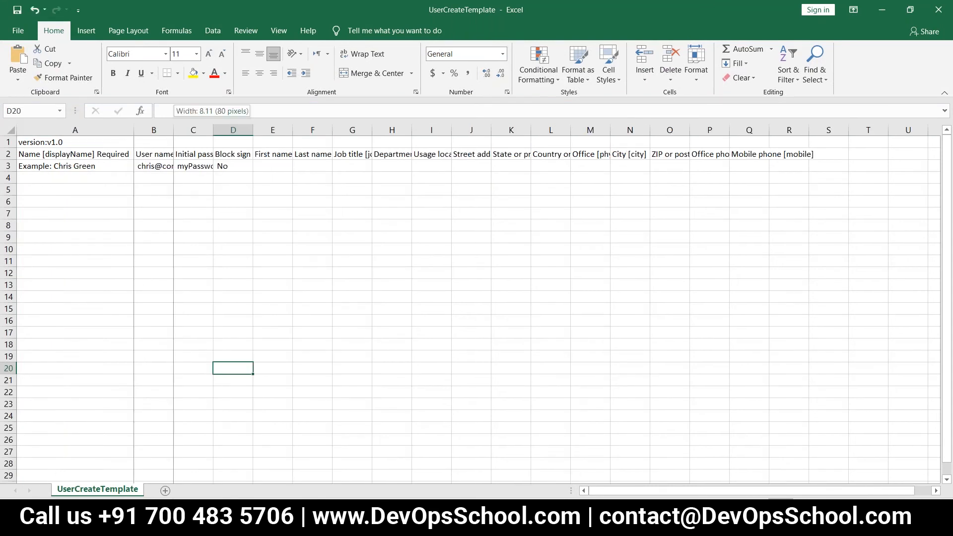
double_click(173, 127)
double_click(333, 129)
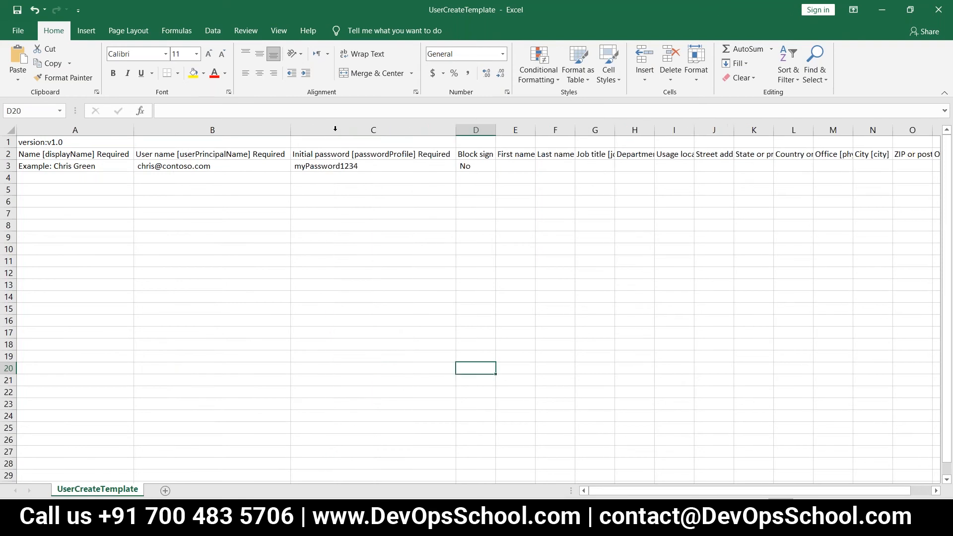
double_click(495, 128)
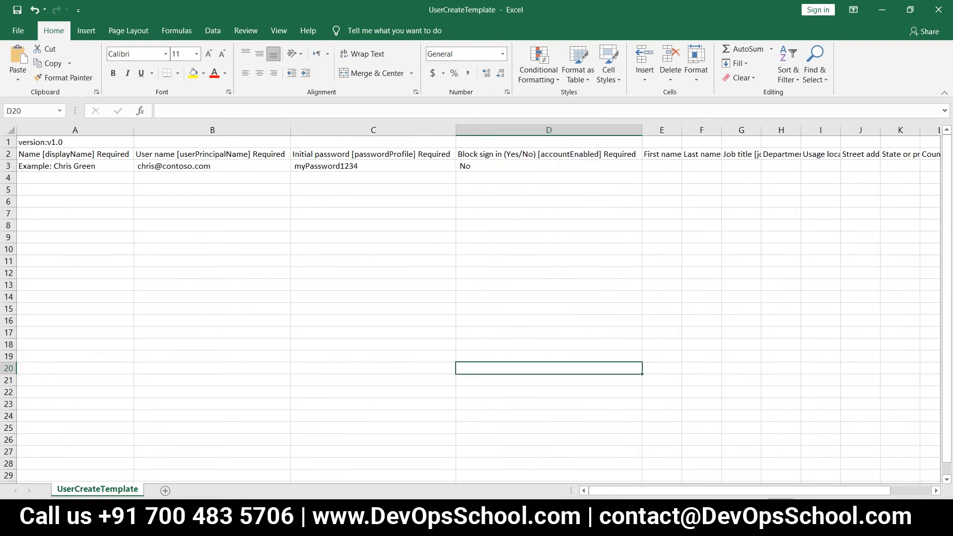
double_click(681, 130)
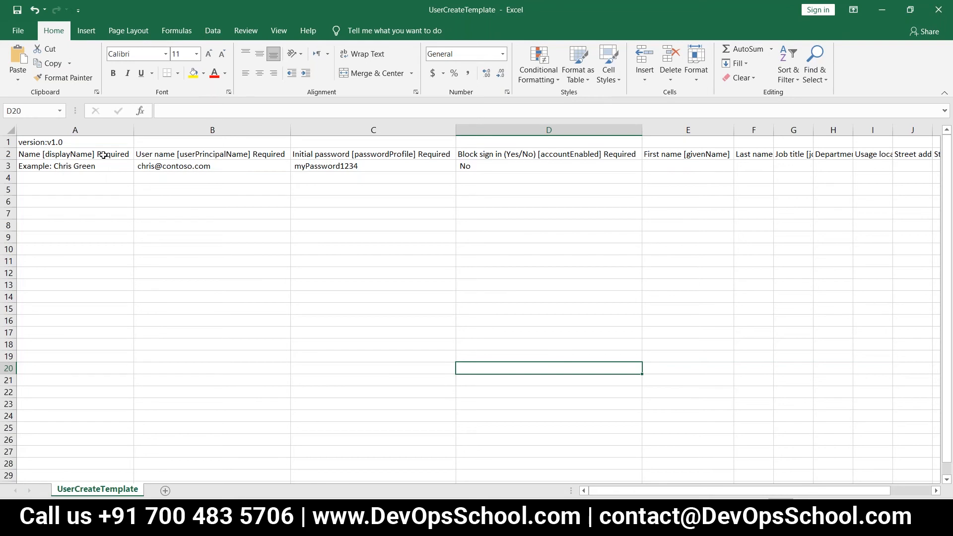
Step: Enter the first user's display name in A4 and e-mail user name in B4
click(65, 181)
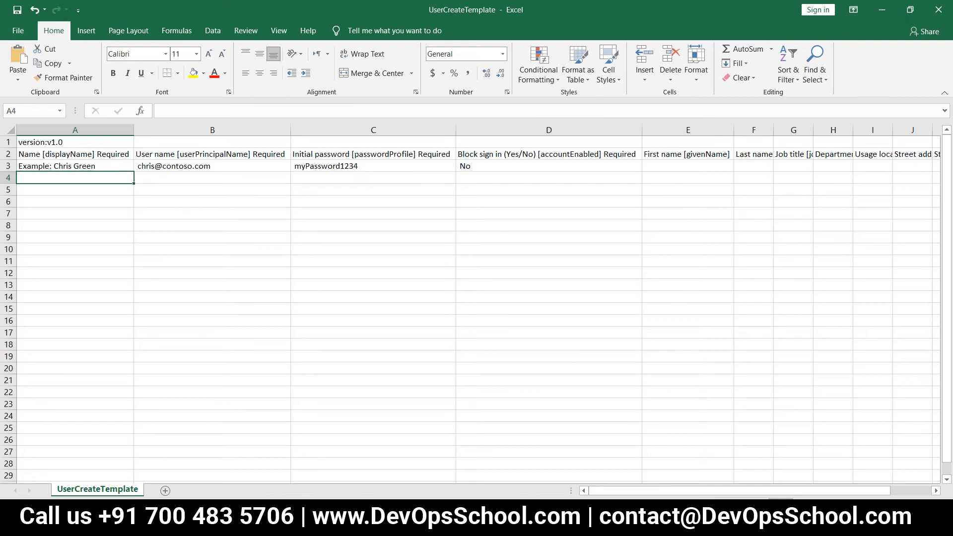
text(Rohit)
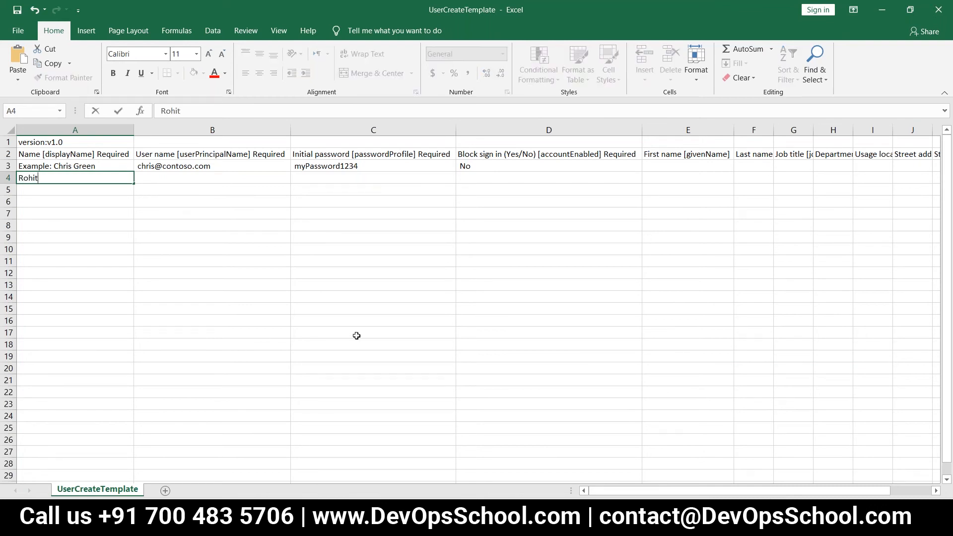
key(Tab)
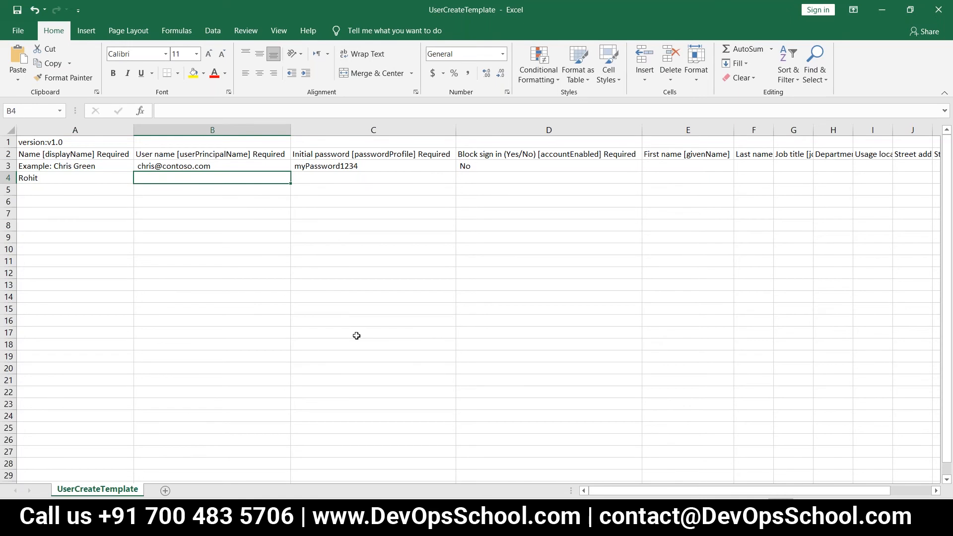
key(Tab)
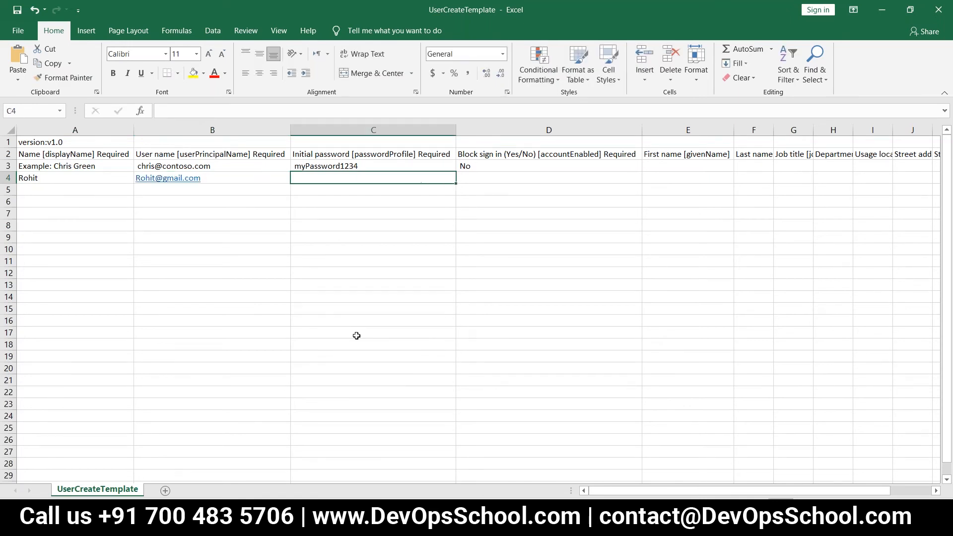
Step: Put an initial password in C4 and No for block sign-in in D4
key(Up)
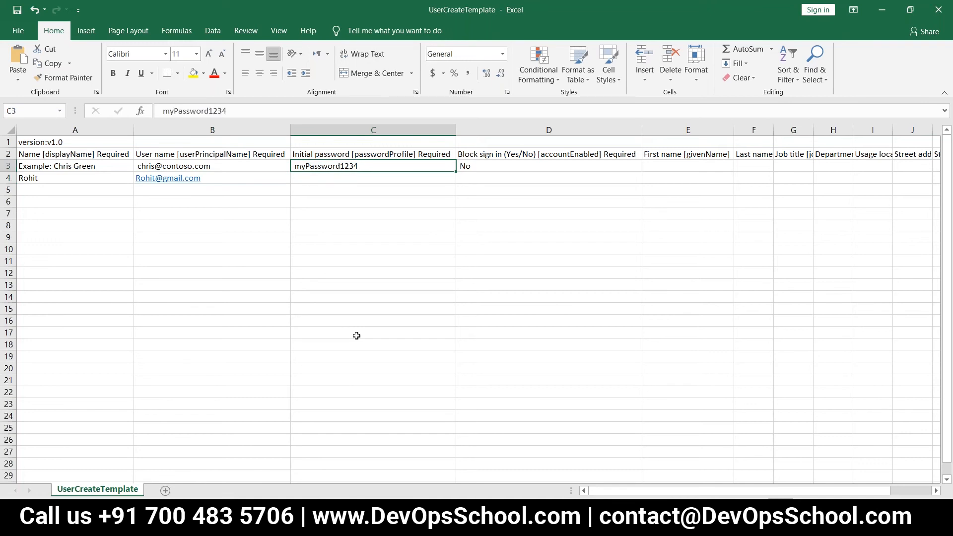
key(ctrl+c)
key(Down)
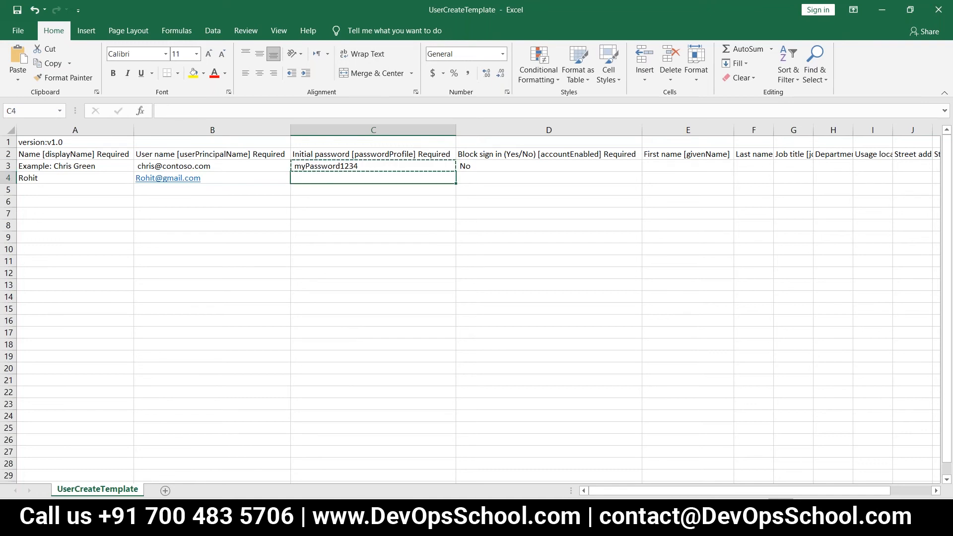
key(ctrl+v)
key(Right)
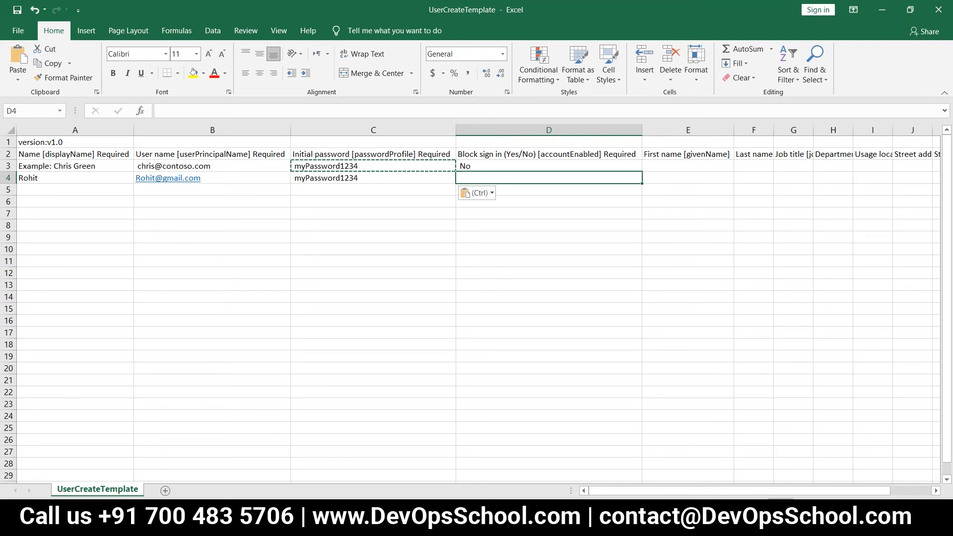
key(Left)
key(Delete)
key(BackSpace)
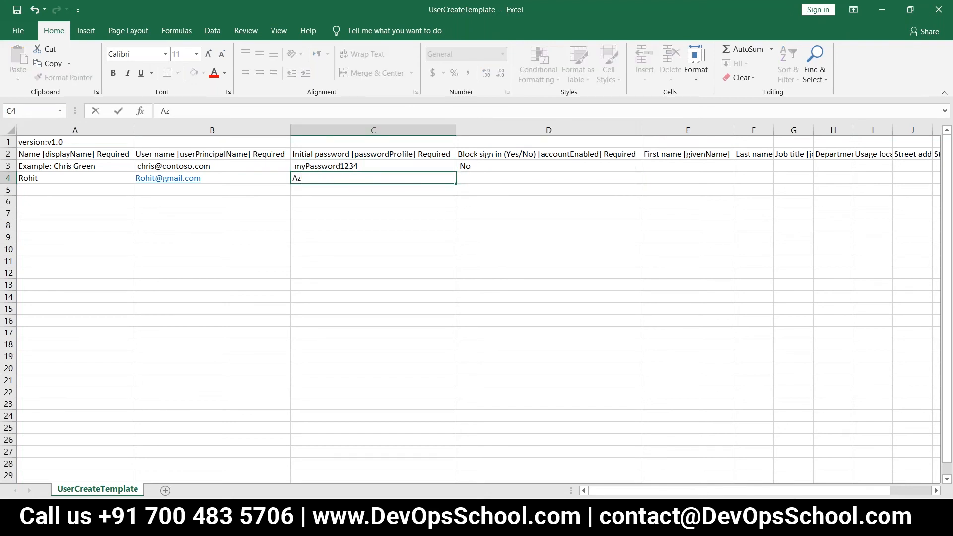
key(Tab)
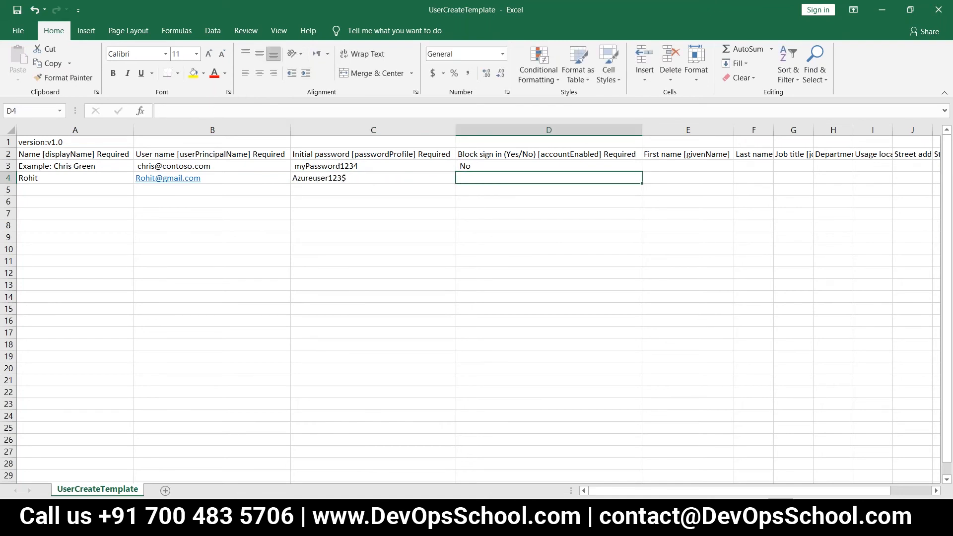
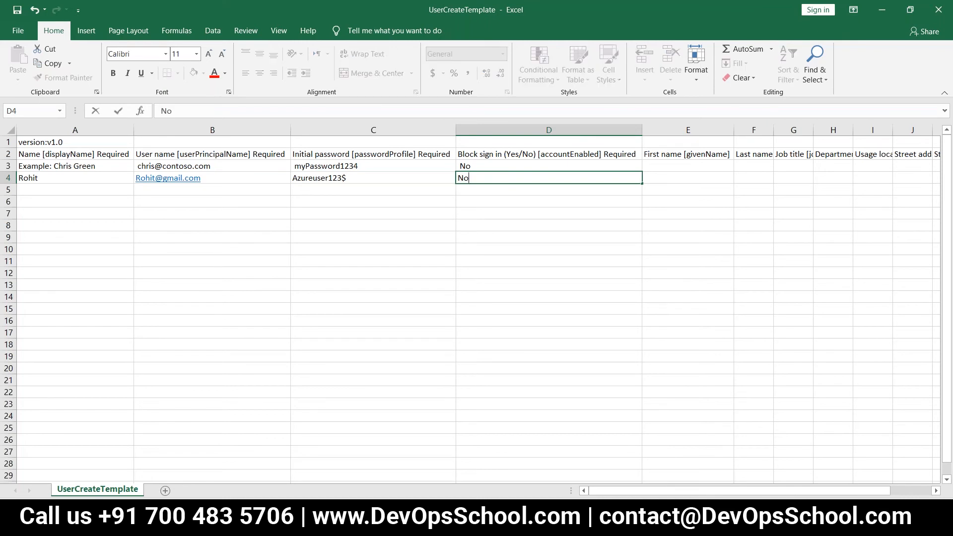
key(Tab)
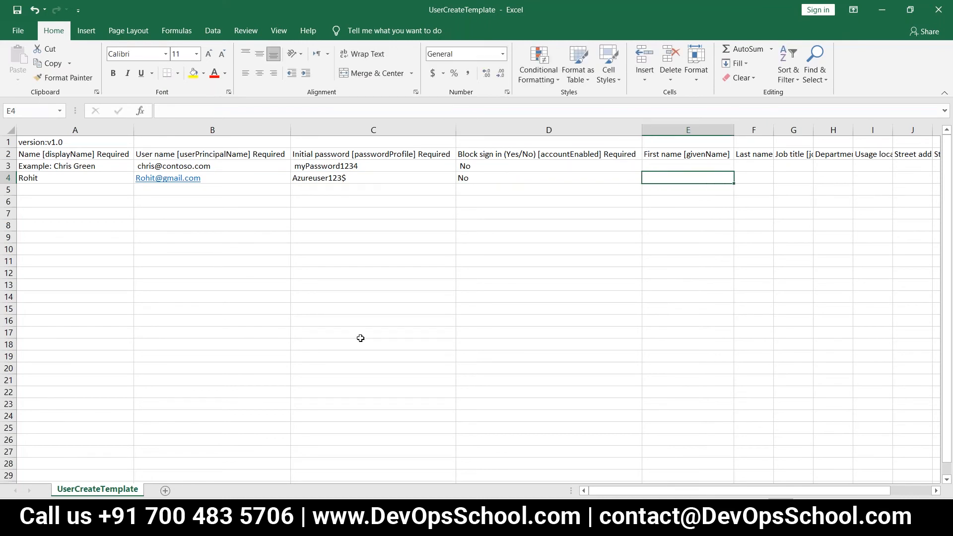
key(Tab)
key(Tab)
key(Tab)
key(Tab)
key(Tab)
key(Tab)
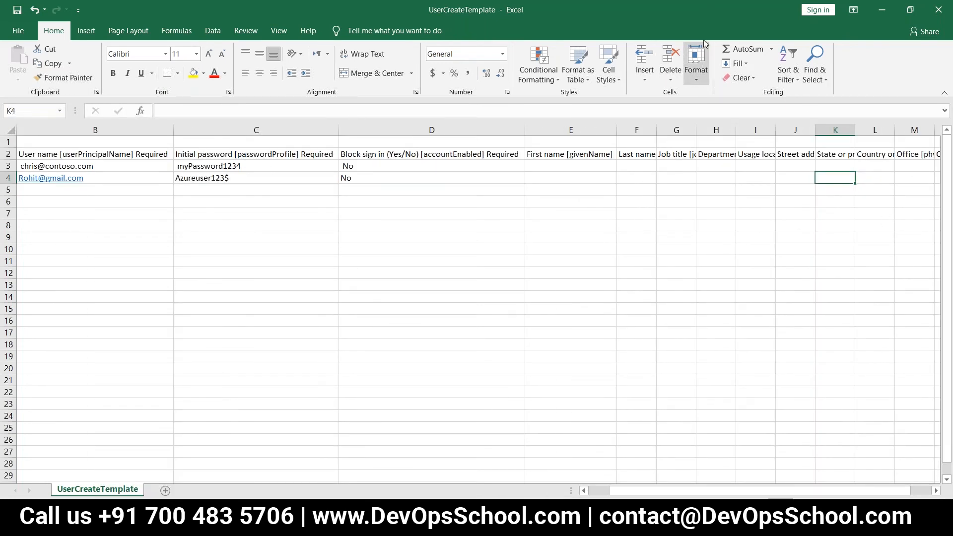
Step: Return to the spreadsheet and move to cell A5 for the second user
key(alt+Tab)
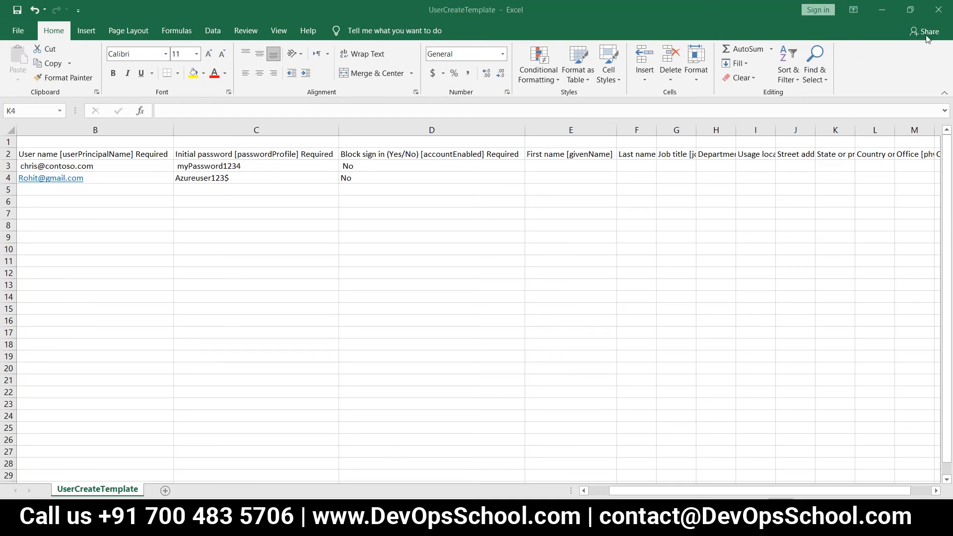
click(69, 193)
click(69, 193)
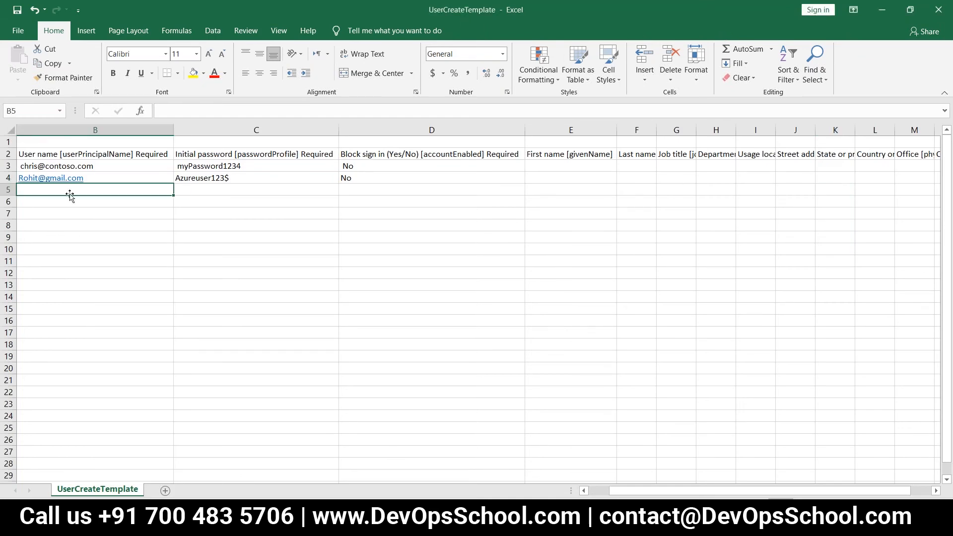
key(Left)
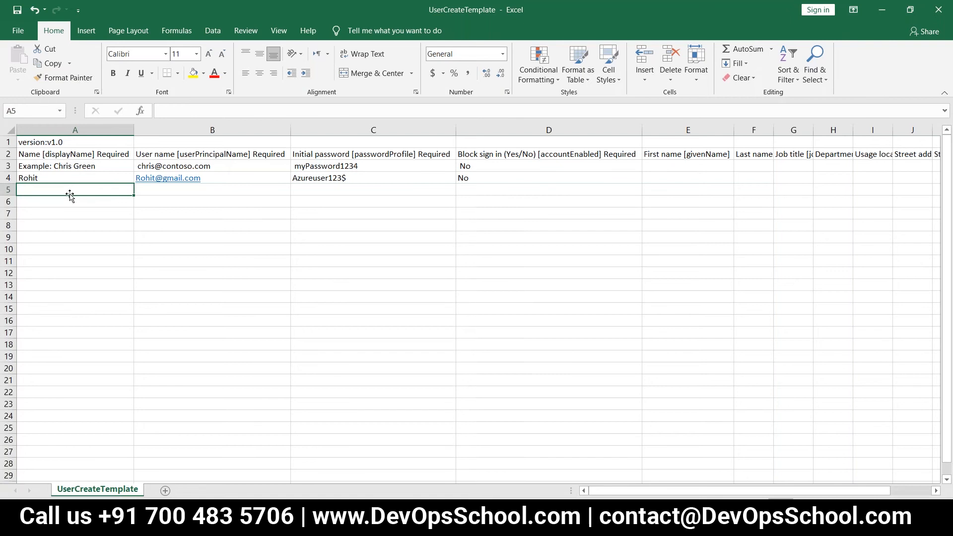
Step: Enter the second user's display name and e-mail user name in row 5
text(Arun1)
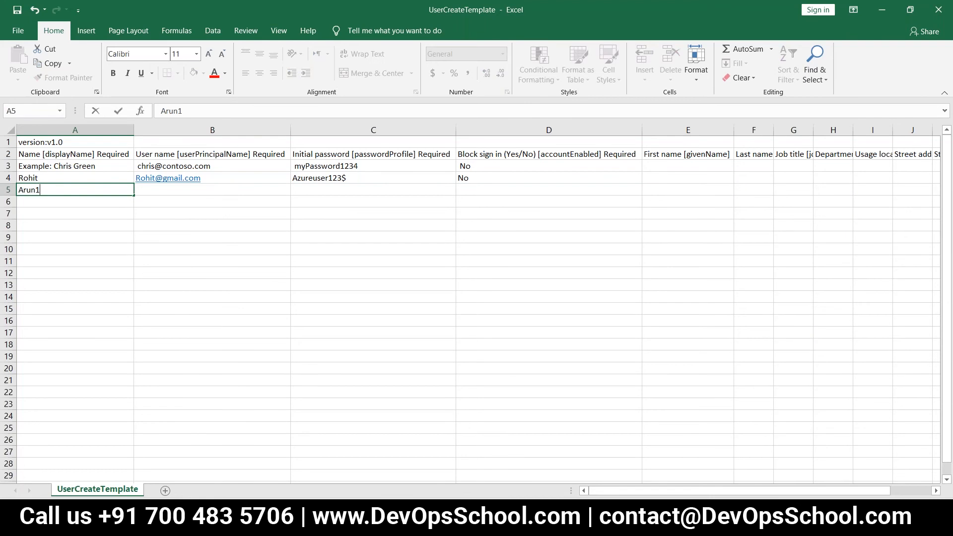
key(Tab)
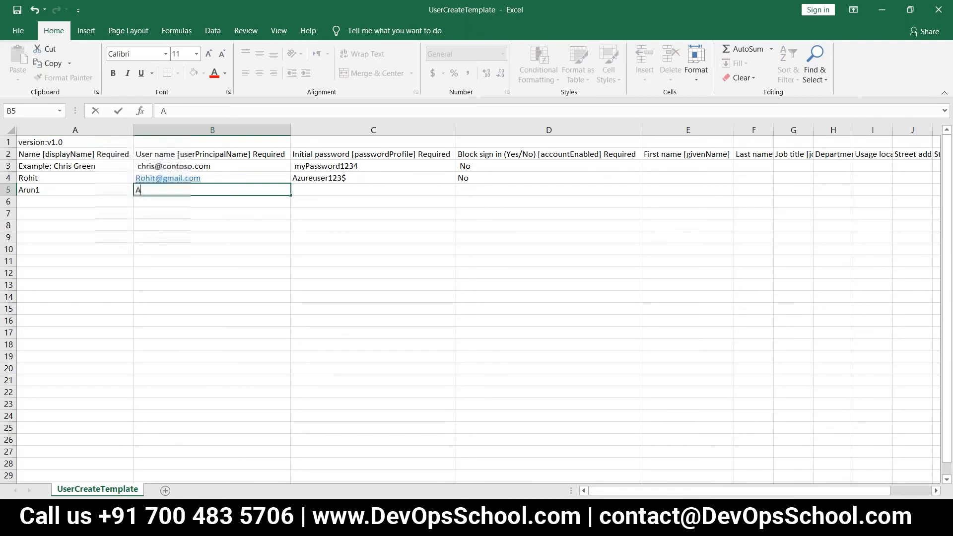
key(ctrl+Return)
key(Tab)
Step: Copy the first user's password into C5 and set D5 block sign-in to No
key(Up)
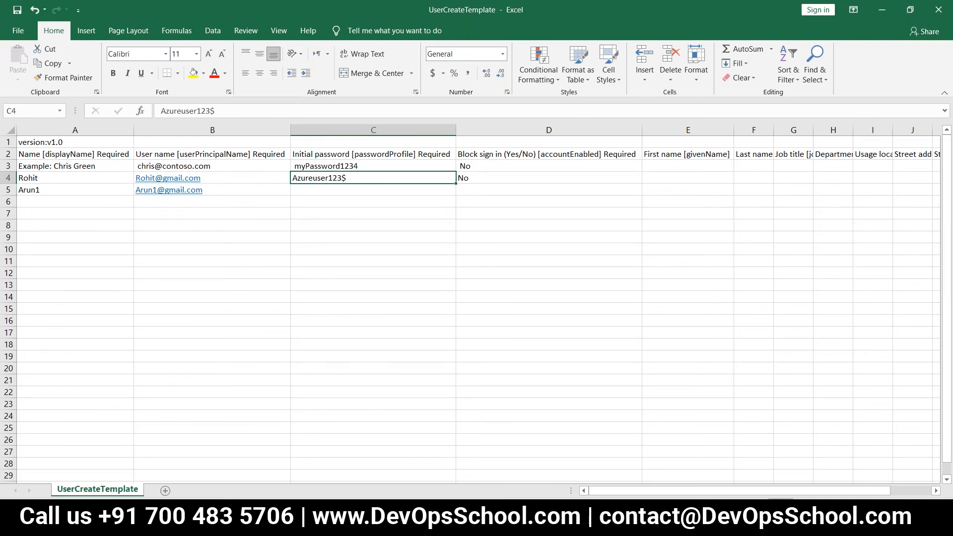
key(ctrl+c)
key(Down)
key(ctrl+v)
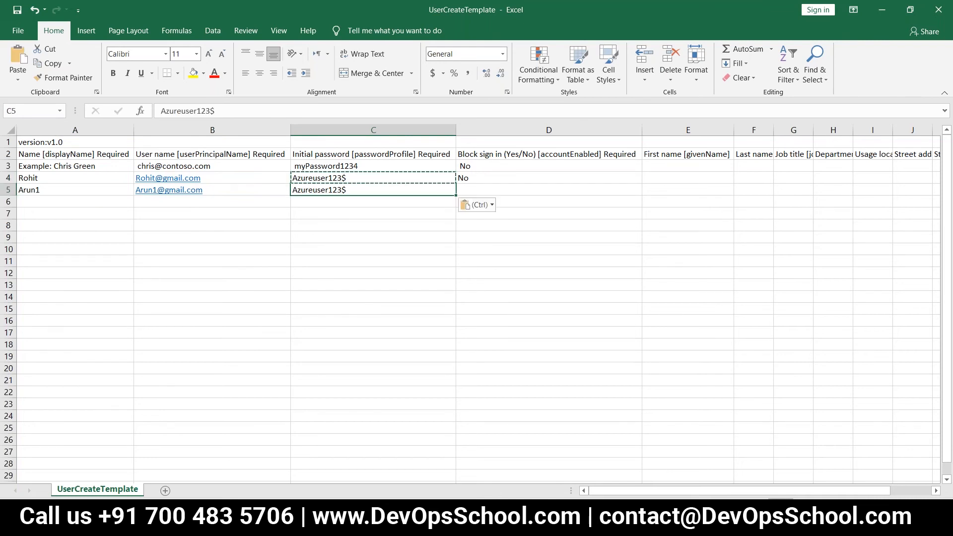
key(Tab)
text(No)
key(Return)
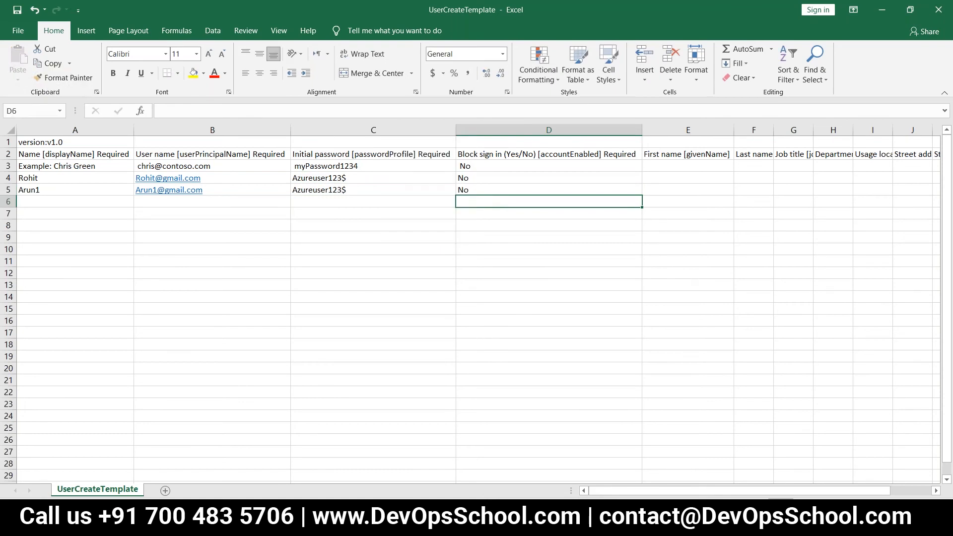
key(Up)
key(Left)
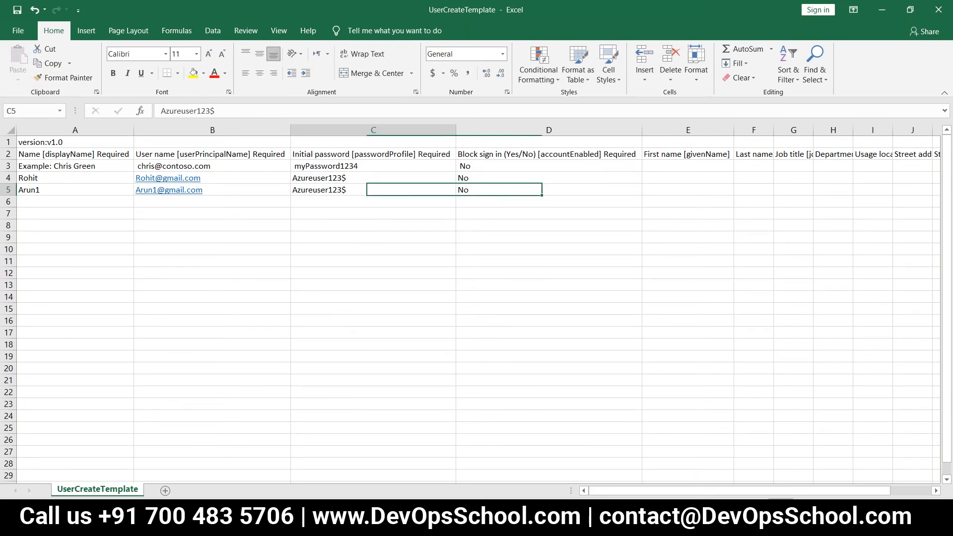
key(Delete)
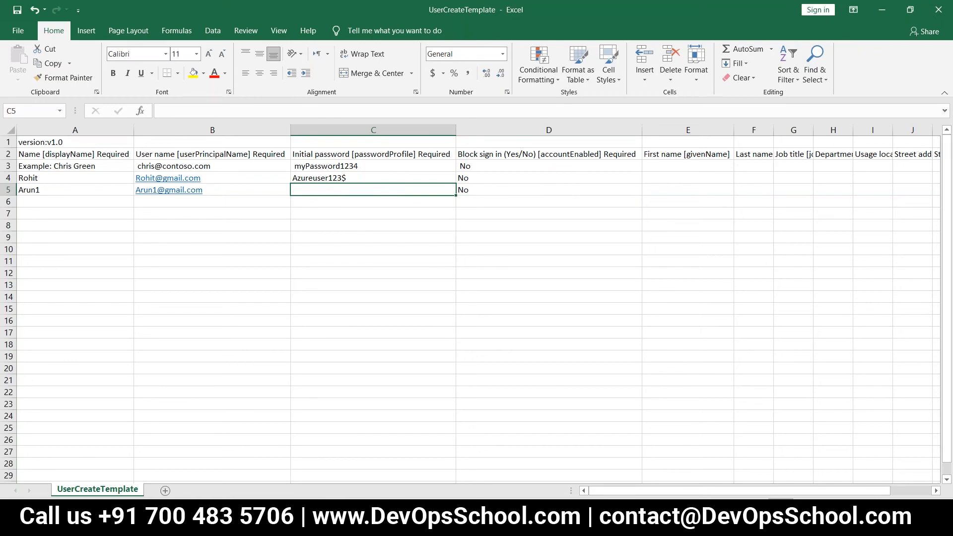
key(ctrl+c)
key(Down)
key(ctrl+v)
key(Escape)
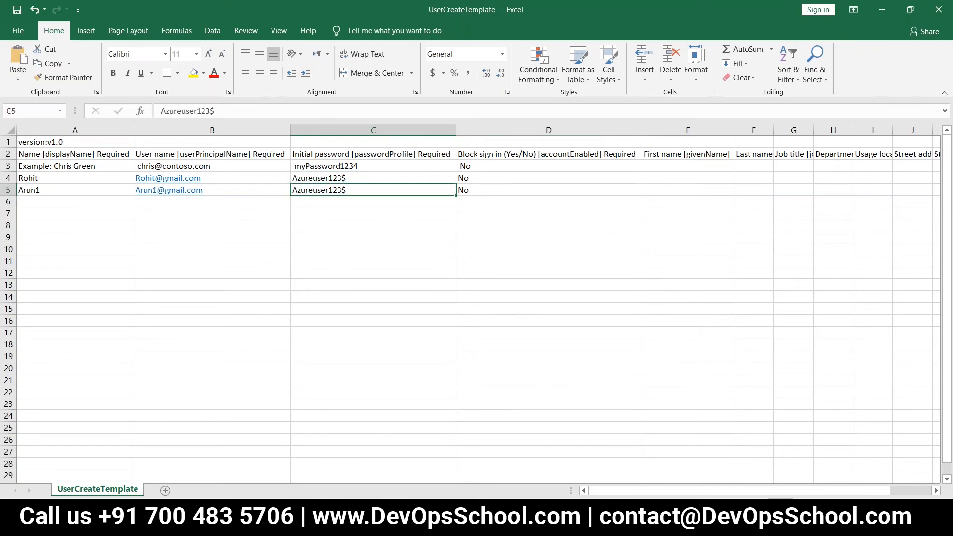
key(Down)
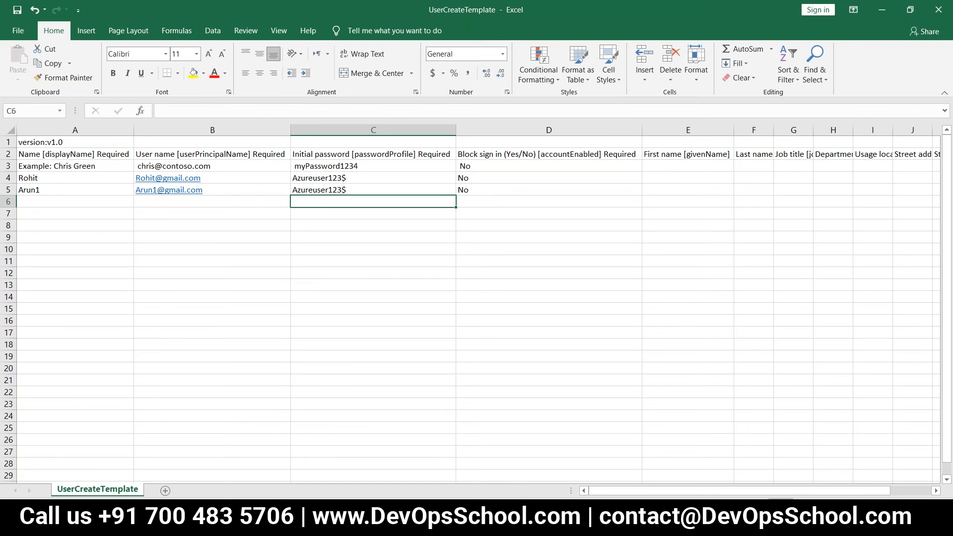
key(Home)
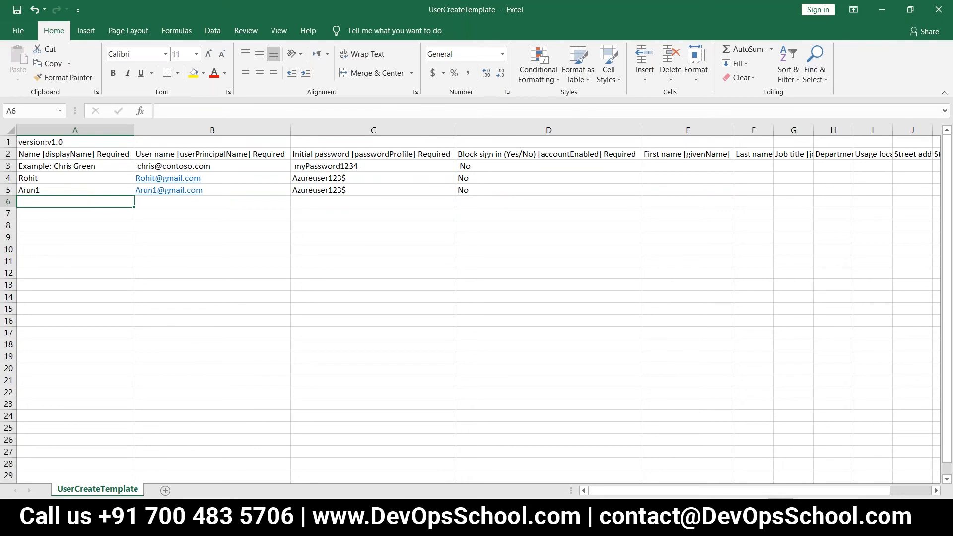
Step: Delete the example row 3 (Chris Green) from the template
key(Up)
key(Up)
key(Up)
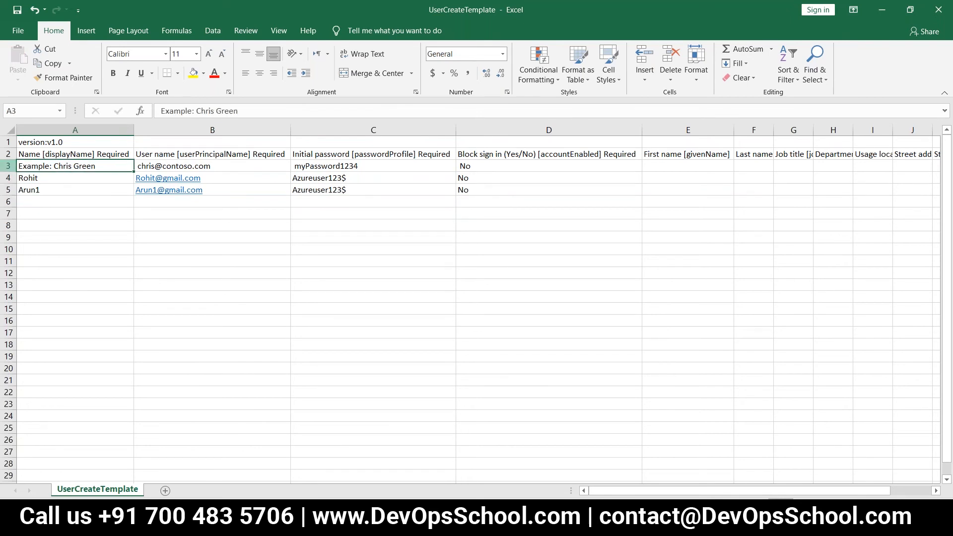
click(8, 166)
right_click(9, 167)
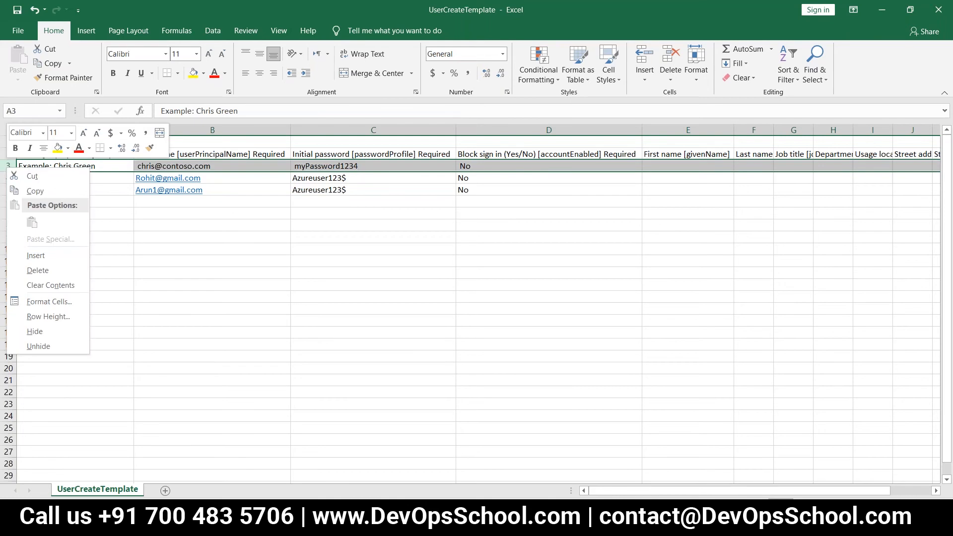
click(36, 269)
click(90, 249)
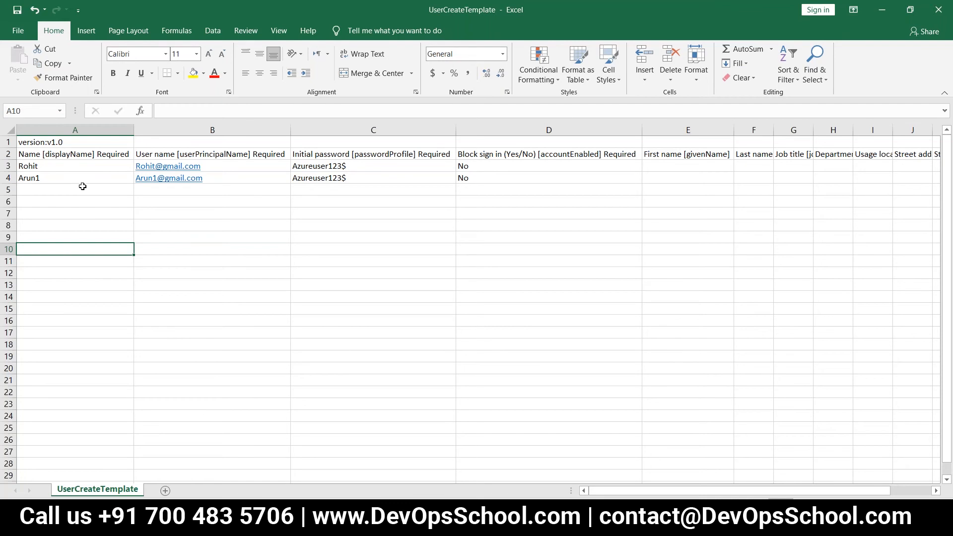
Step: Save the edited UserCreateTemplate workbook and close Excel
click(18, 30)
click(77, 209)
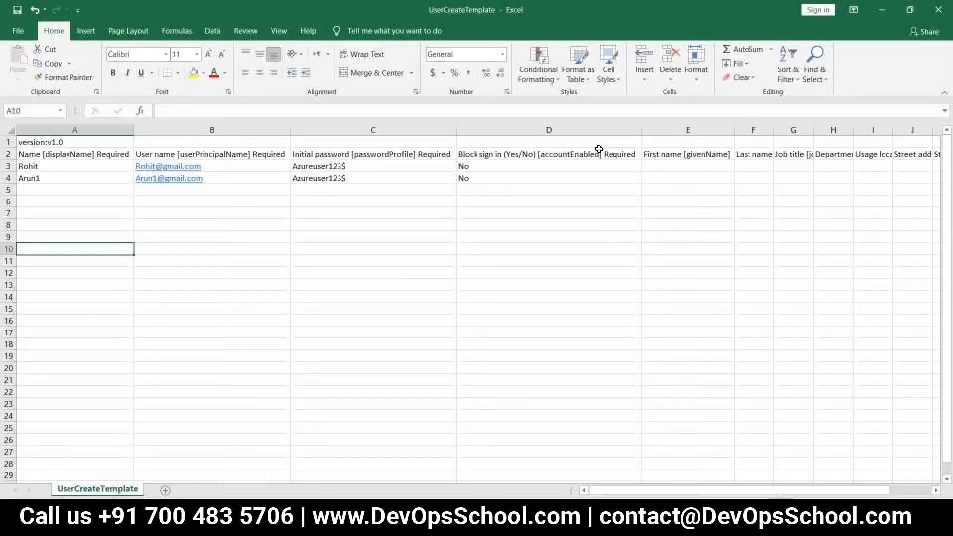
click(938, 11)
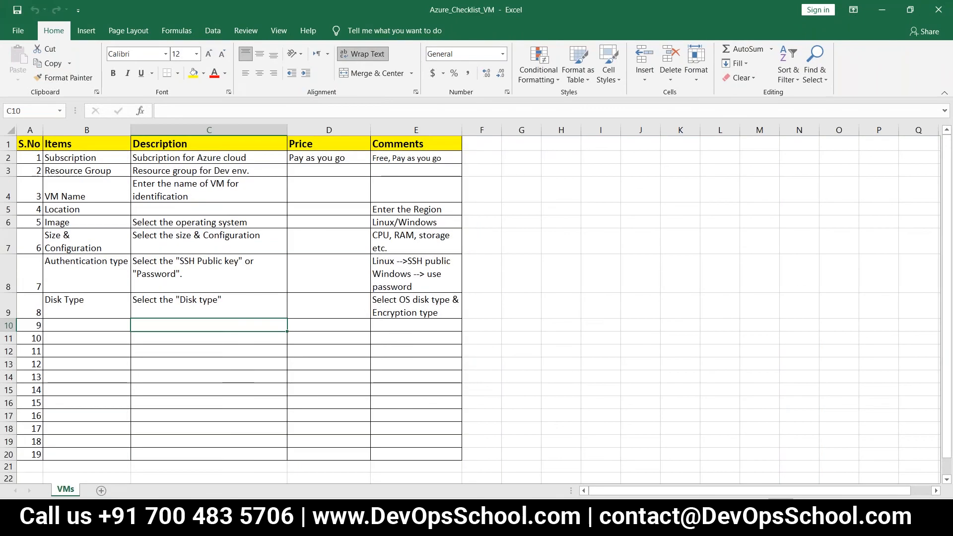
Step: Upload UserCreateTemplate.csv from Downloads to Bulk create user and submit it
key(alt+Tab)
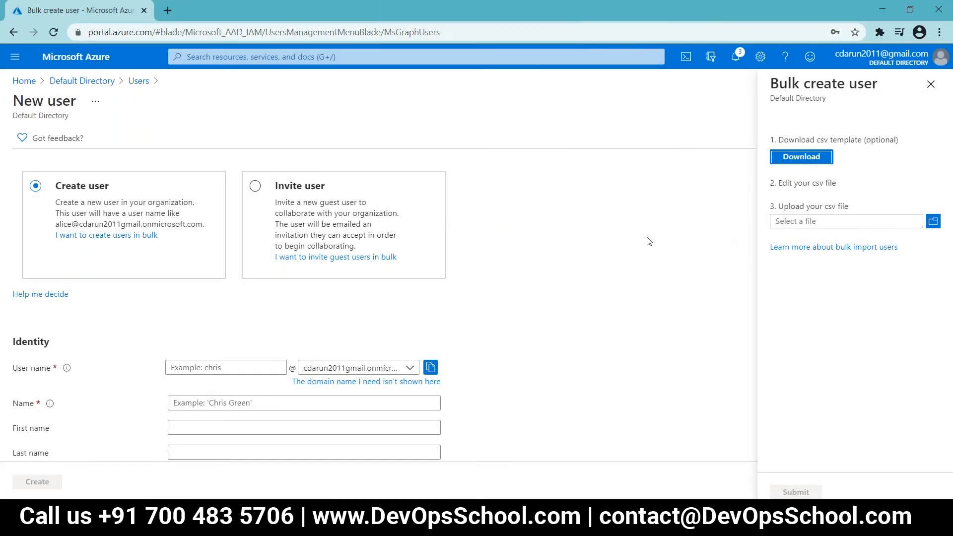
click(932, 222)
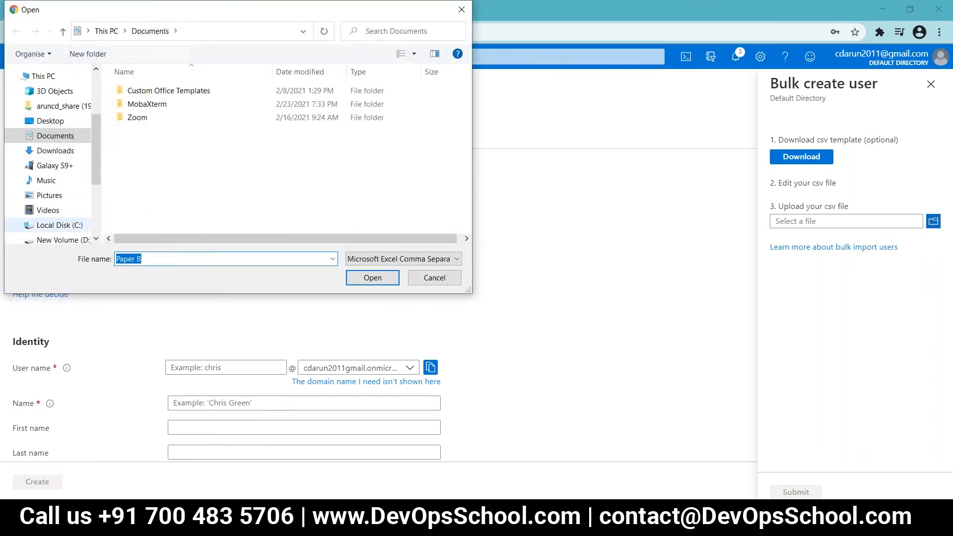
click(55, 151)
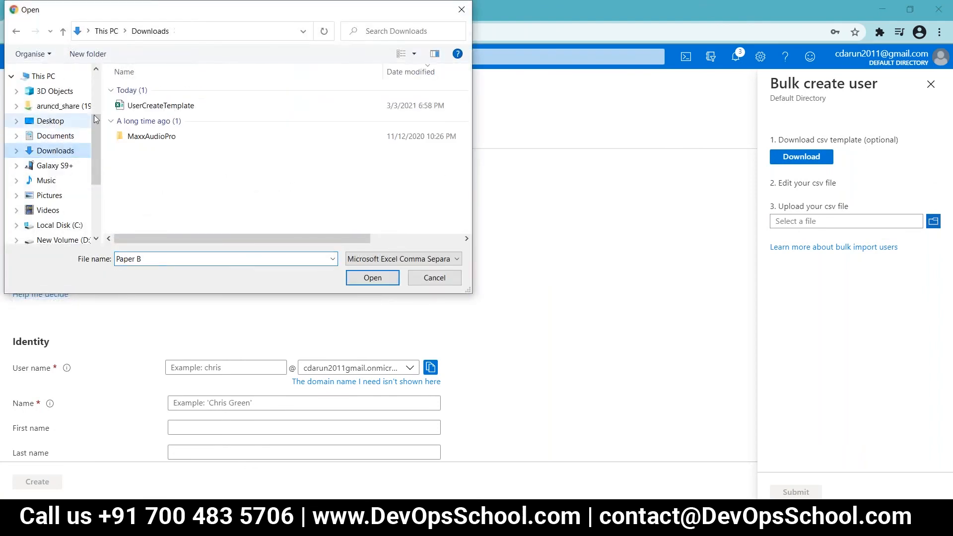
click(148, 106)
click(372, 278)
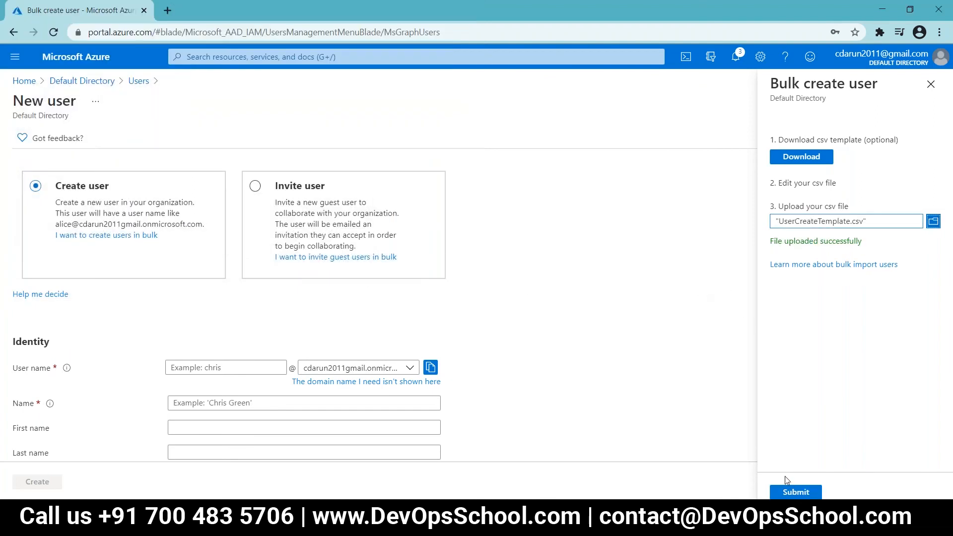
click(795, 491)
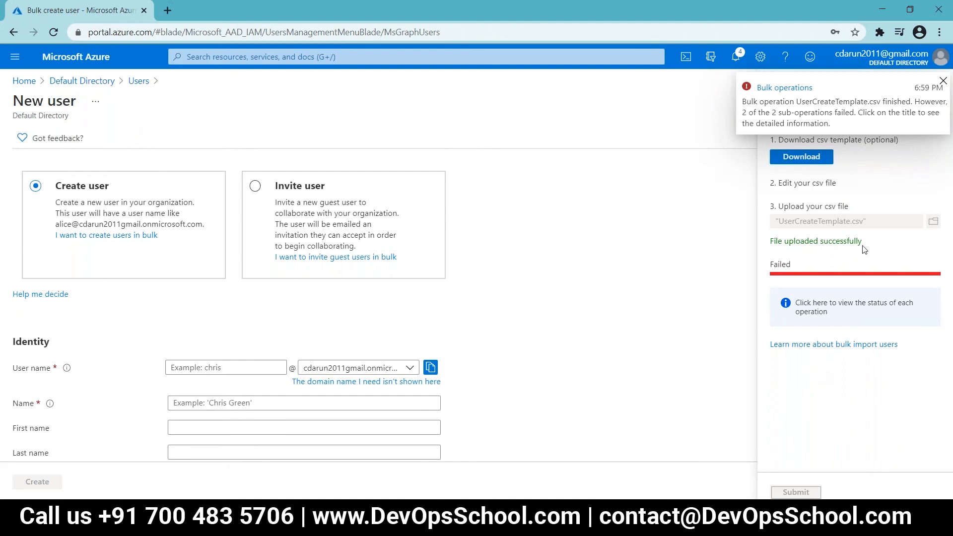
Step: Open the details of the failed UserCreateTemplate.csv bulk operation from the Notifications list
click(735, 56)
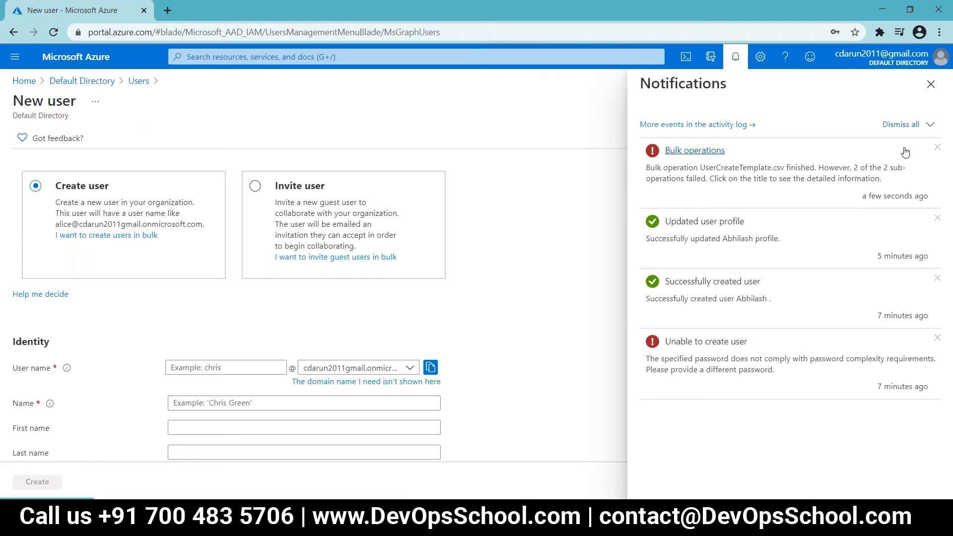
click(930, 85)
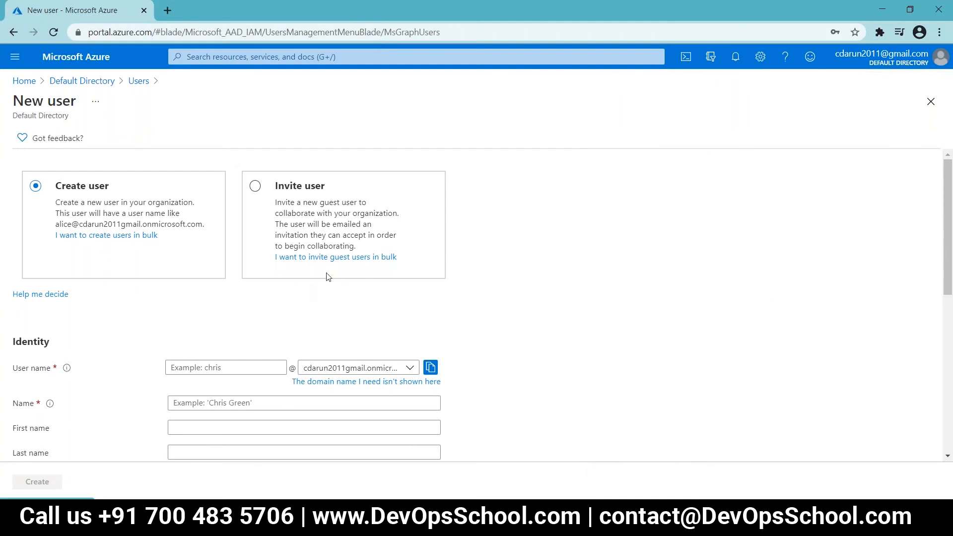
scroll(865, 272, down, 3)
scroll(864, 273, up, 3)
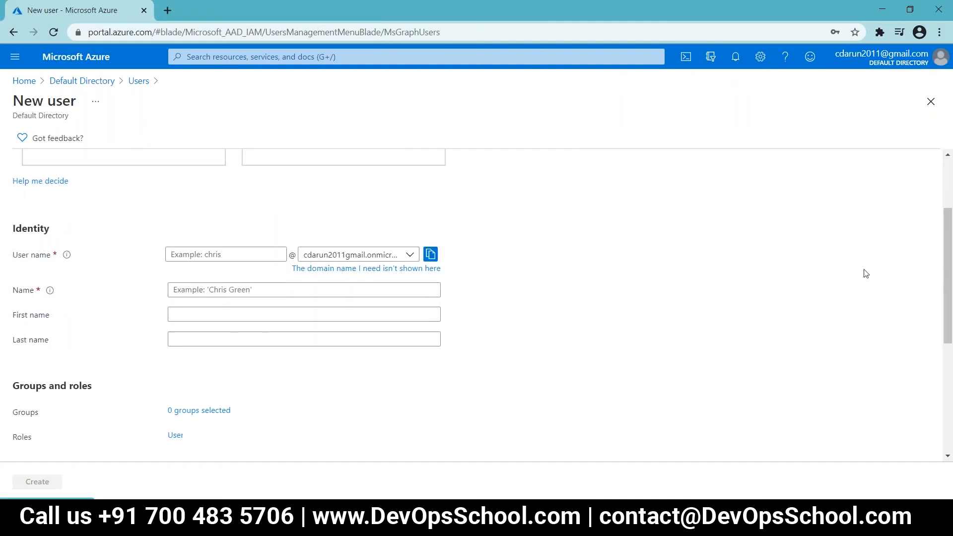
scroll(866, 274, down, 9)
scroll(866, 276, up, 9)
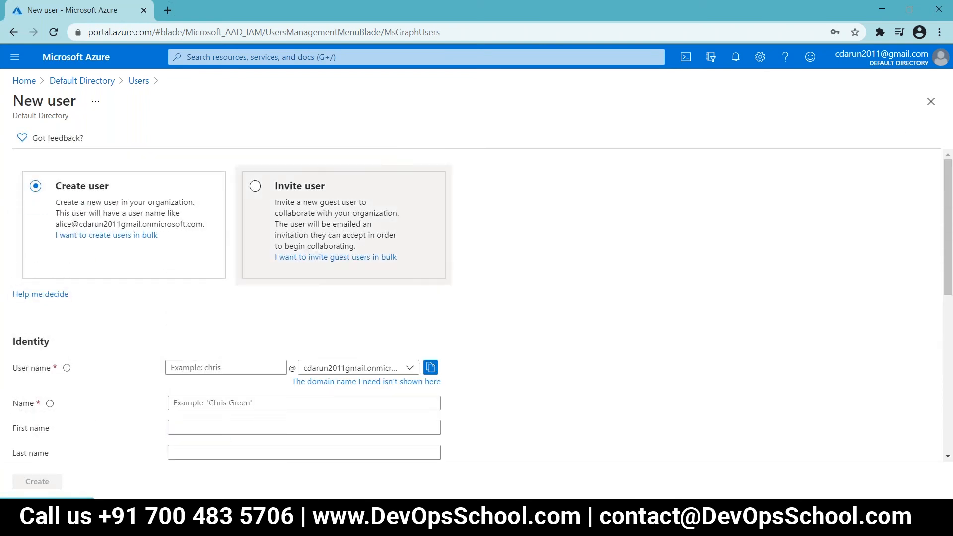
click(141, 235)
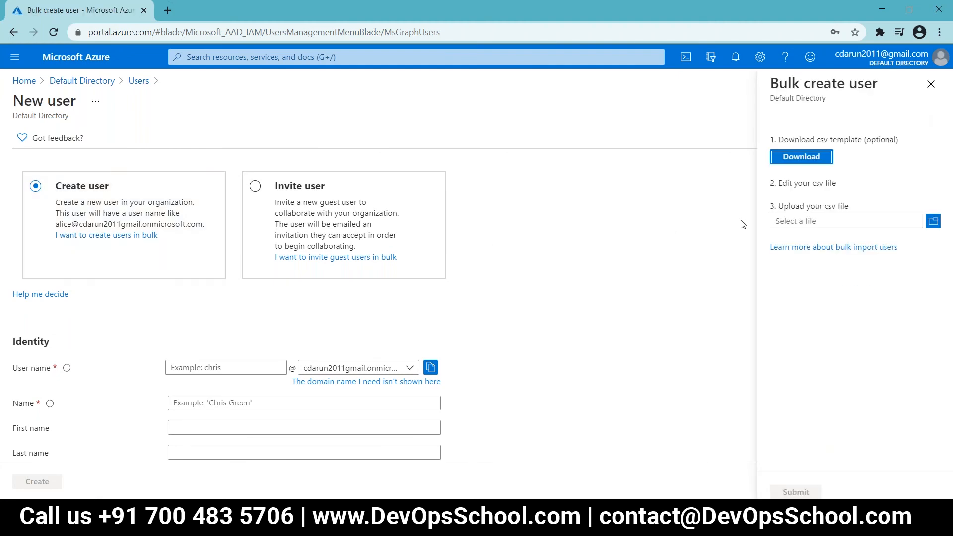
click(735, 58)
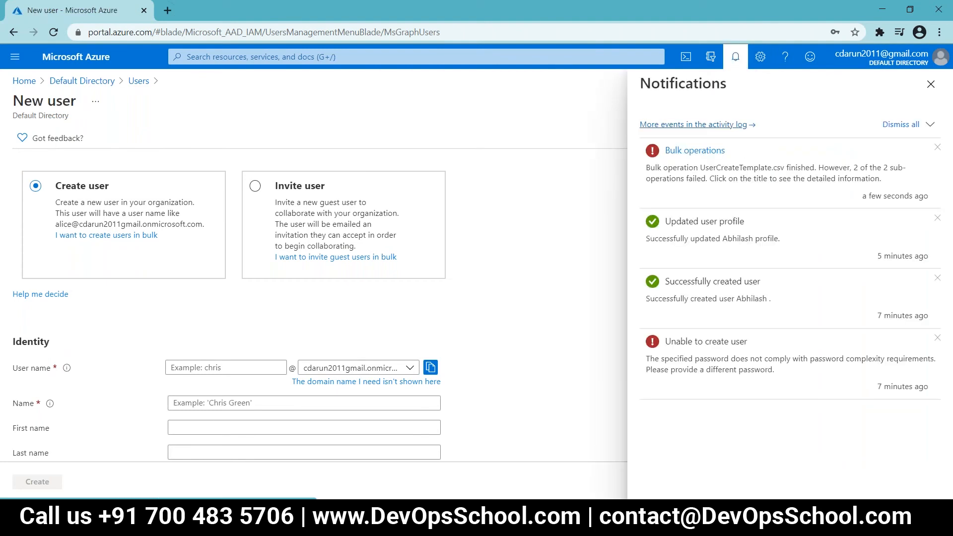
click(703, 155)
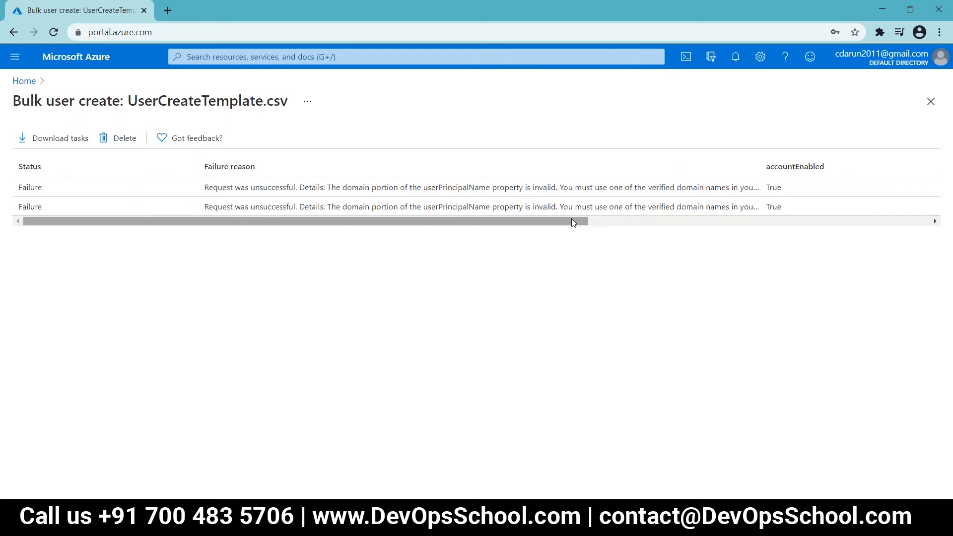
Step: Widen the Failure reason column to read the unverified userPrincipalName domain error
drag(569, 222, 632, 220)
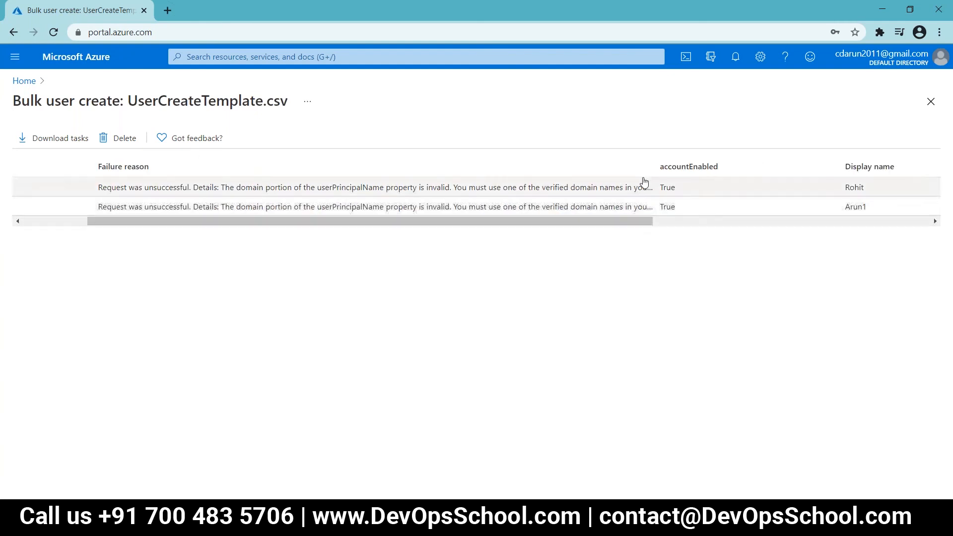
drag(657, 164, 761, 158)
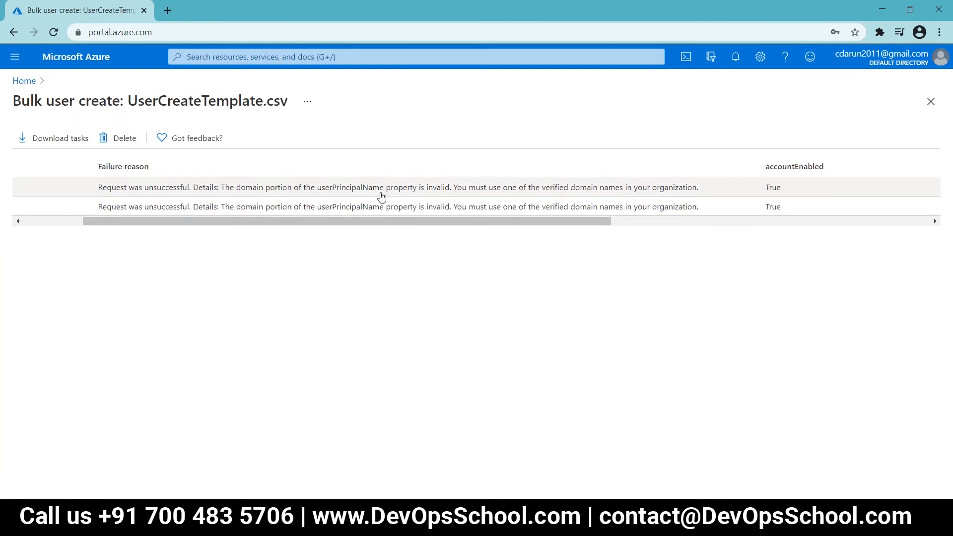
drag(480, 222, 341, 229)
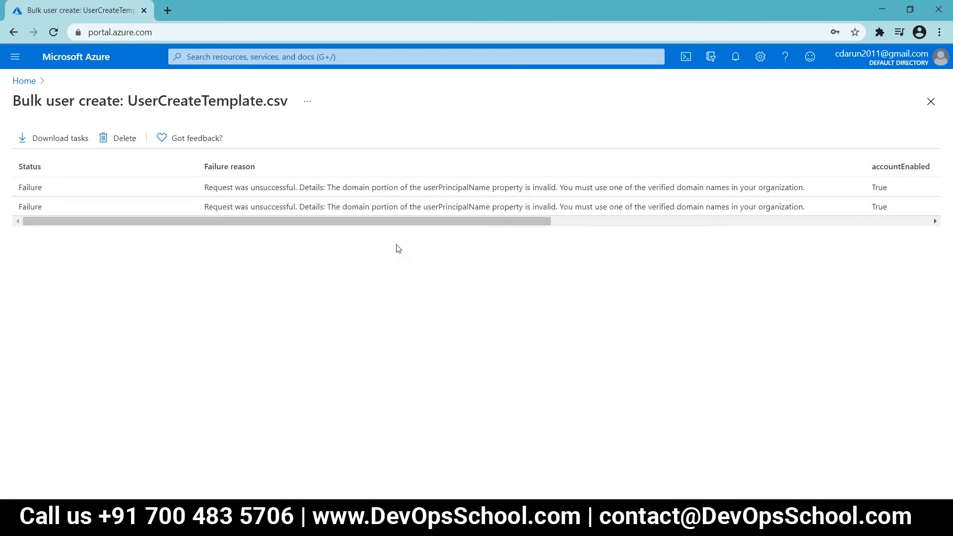
key(alt+Tab)
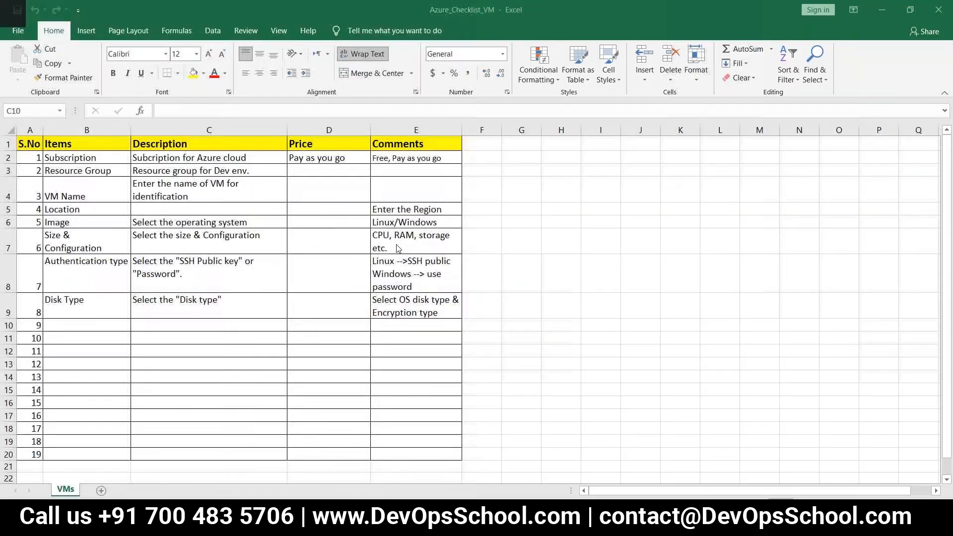
Step: Reopen UserCreateTemplate from Downloads in Excel and AutoFit column B
key(alt+Tab)
key(alt+Tab)
key(alt+Tab)
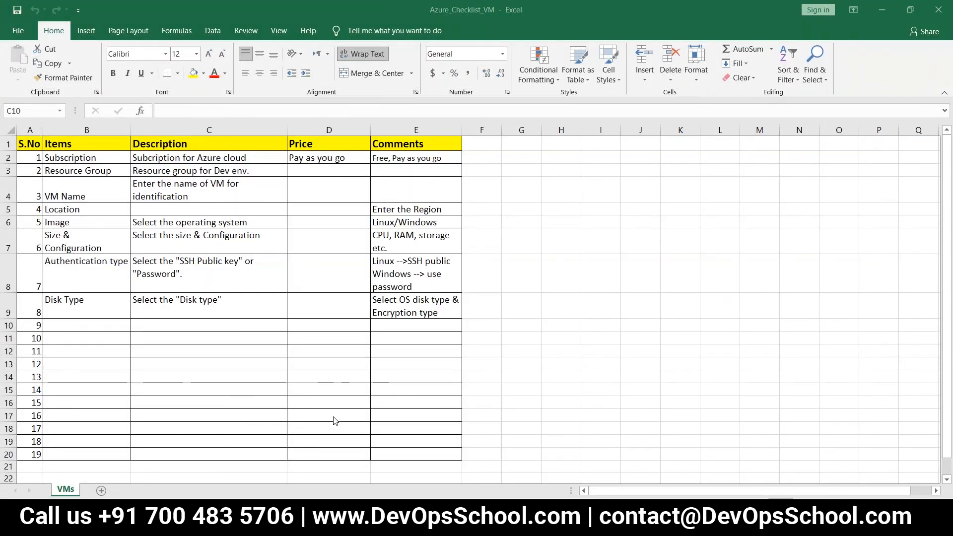
key(super+e)
click(55, 117)
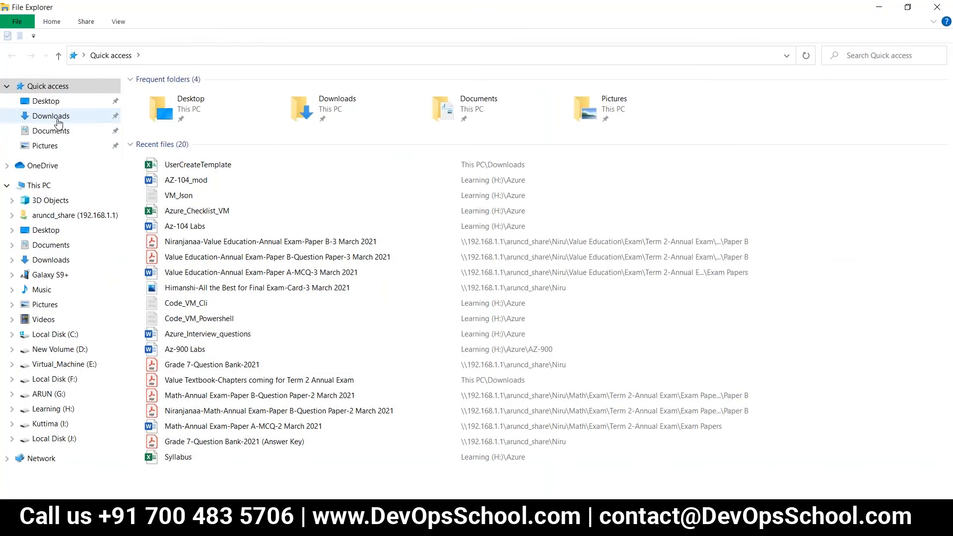
click(188, 111)
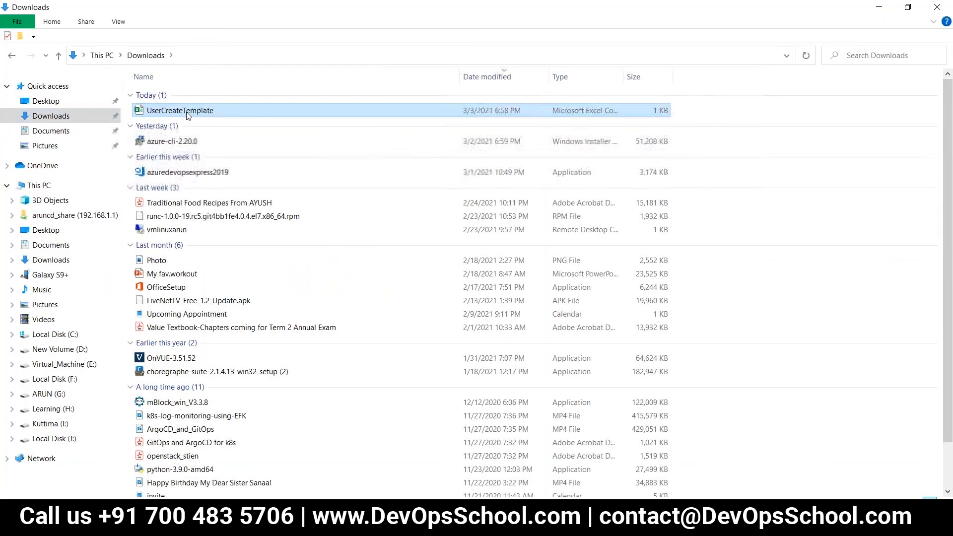
key(alt+Tab)
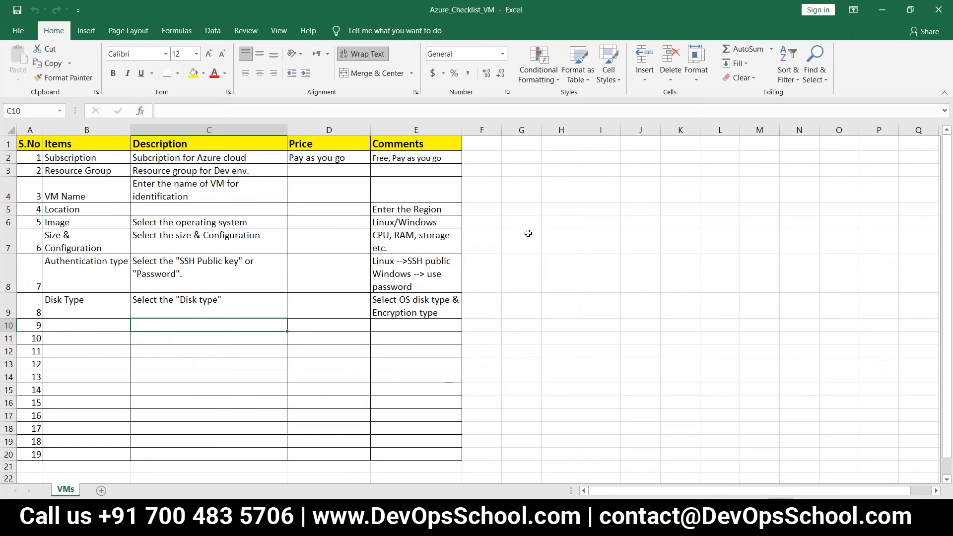
click(529, 238)
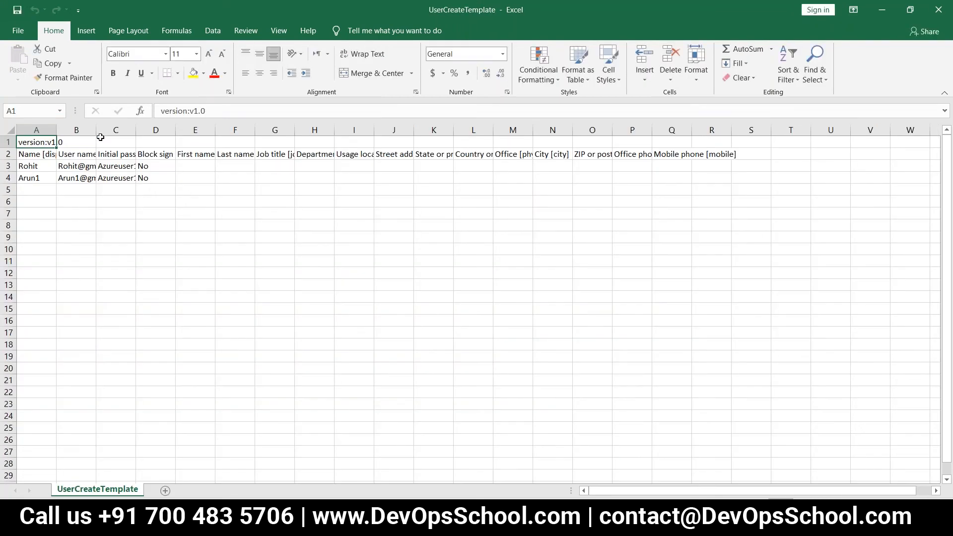
double_click(96, 130)
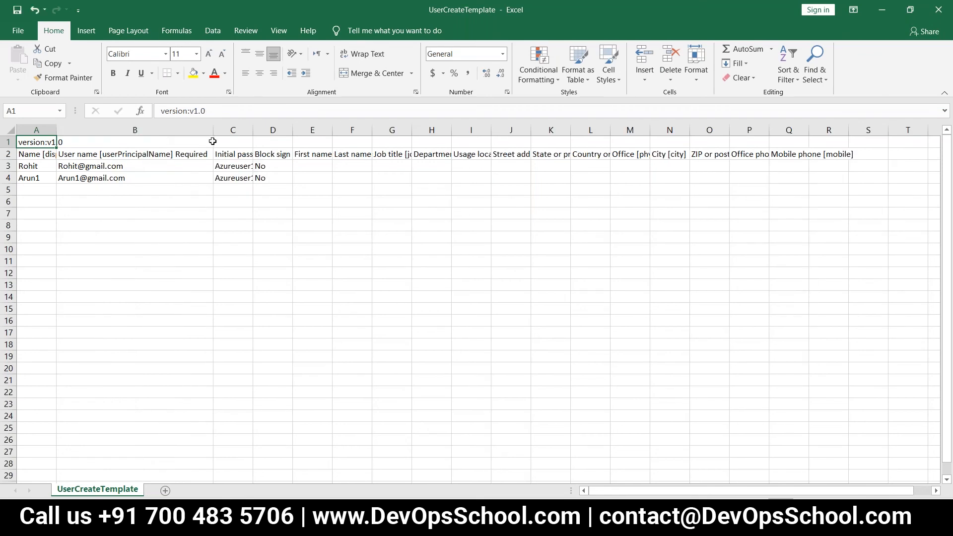
Step: Strip the email domain from the user names in B3 and B4
click(133, 166)
double_click(157, 166)
key(BackSpace)
key(BackSpace)
key(BackSpace)
key(BackSpace)
key(BackSpace)
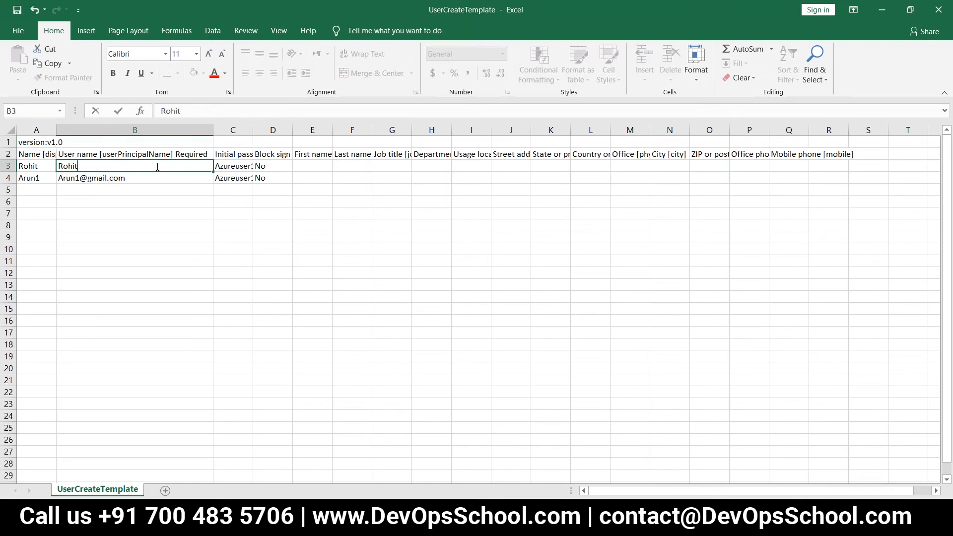
click(164, 177)
double_click(164, 178)
key(BackSpace)
key(BackSpace)
key(BackSpace)
key(BackSpace)
key(BackSpace)
key(BackSpace)
key(BackSpace)
key(BackSpace)
key(BackSpace)
key(BackSpace)
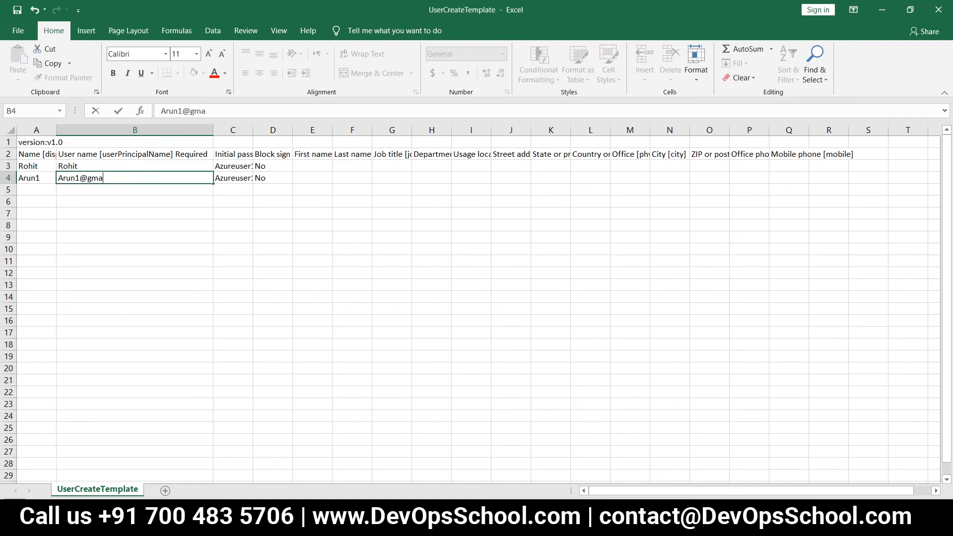
Step: Review the failure reasons on the bulk user create results page again
key(alt+Tab)
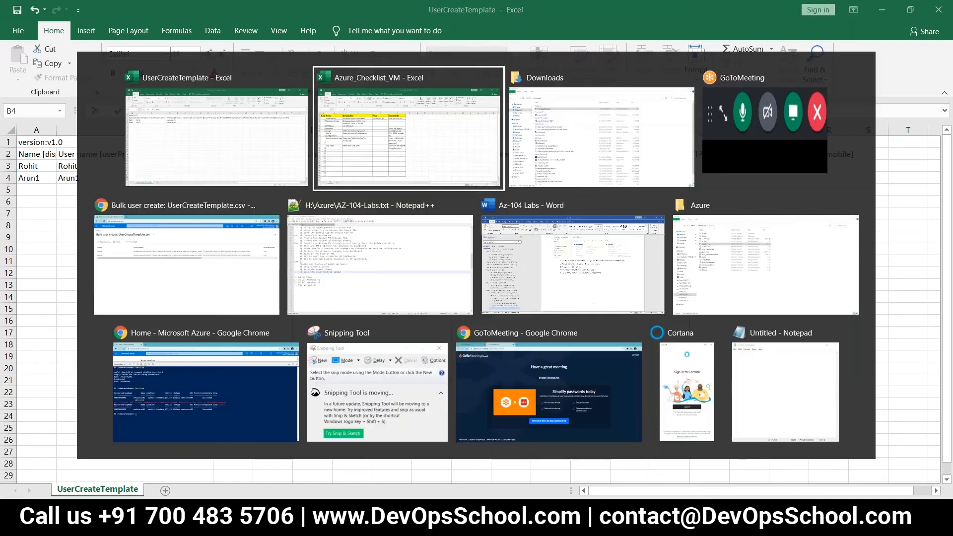
key(alt+Tab)
key(alt+Tab)
key(alt+Tab)
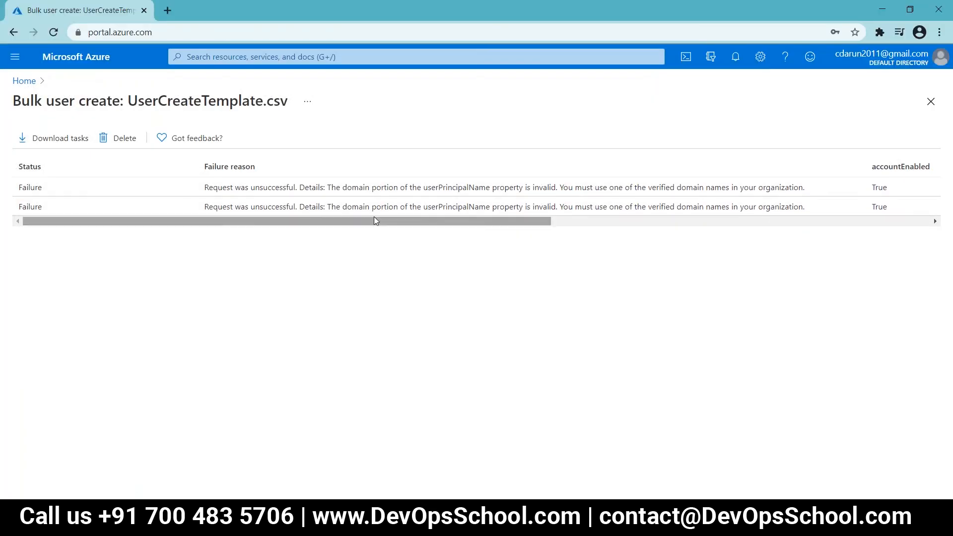
drag(262, 206, 347, 207)
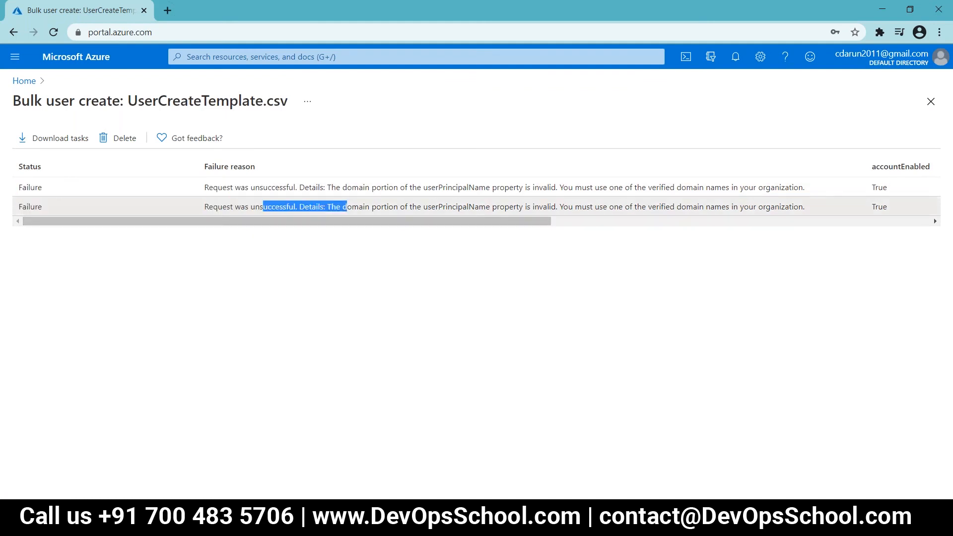
drag(403, 224, 374, 251)
Step: Recheck the user names in B3 and B4, then return to the Azure portal Home
key(alt+Tab)
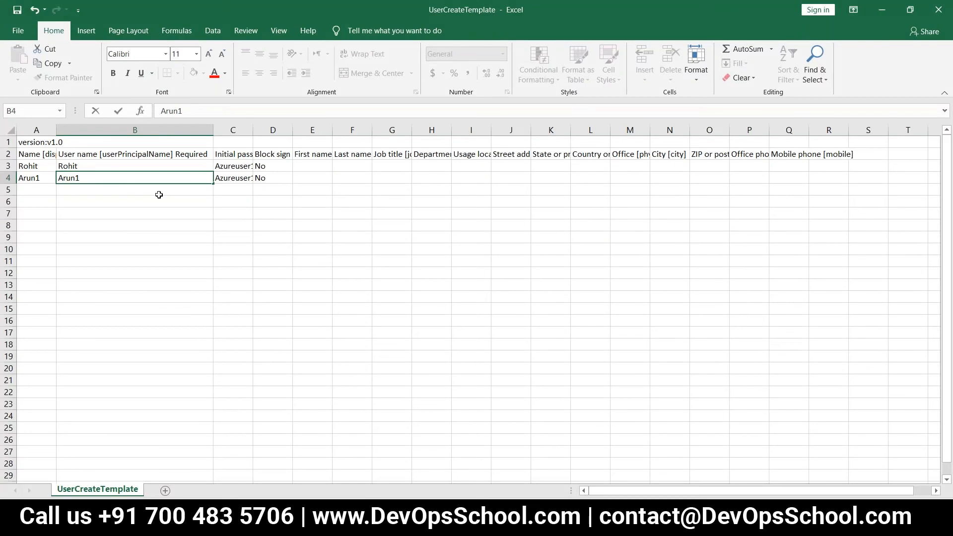
click(157, 191)
click(156, 166)
click(158, 177)
key(alt+Tab)
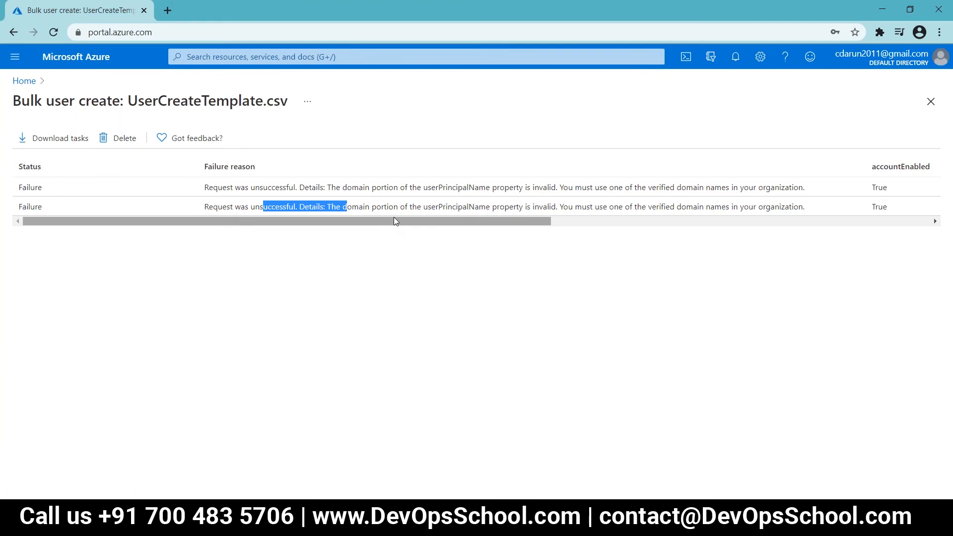
key(alt+Tab)
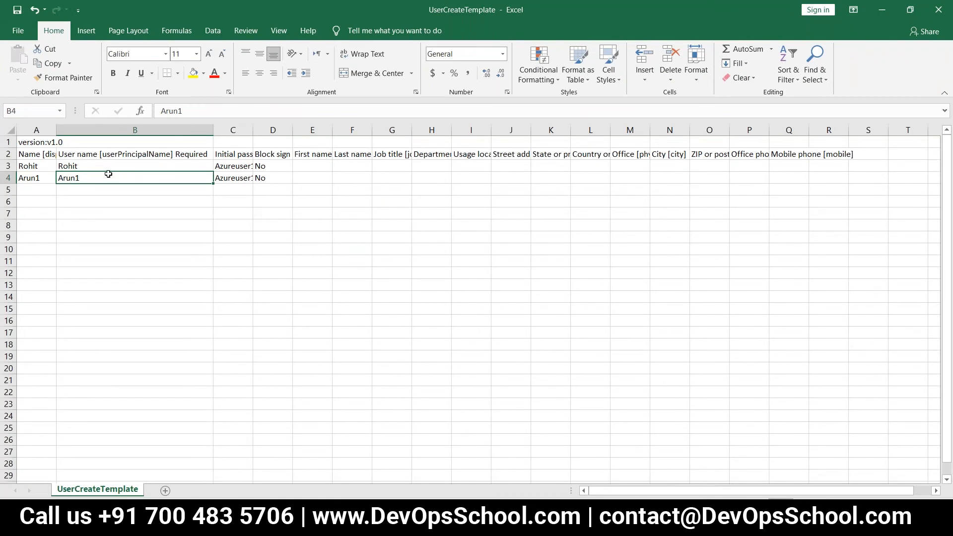
key(alt+Tab)
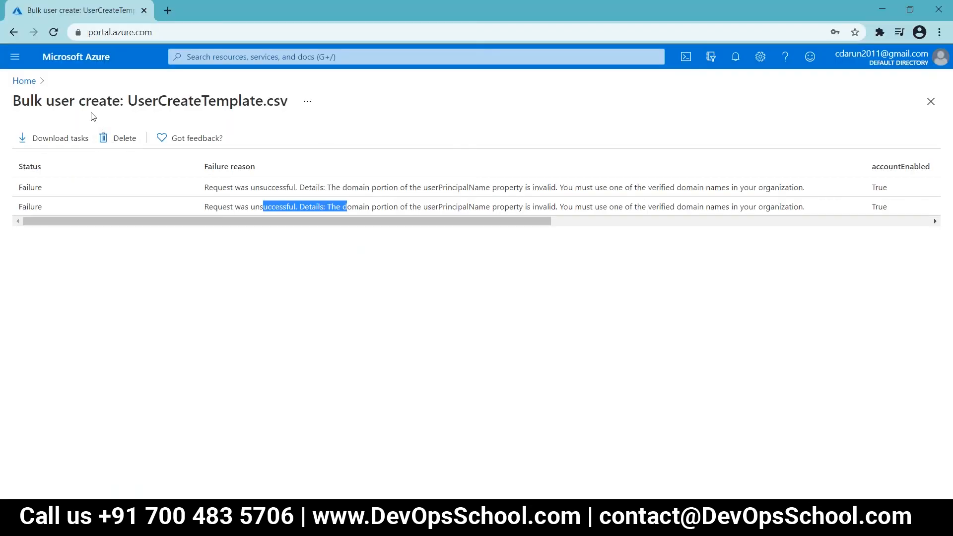
click(29, 84)
click(928, 101)
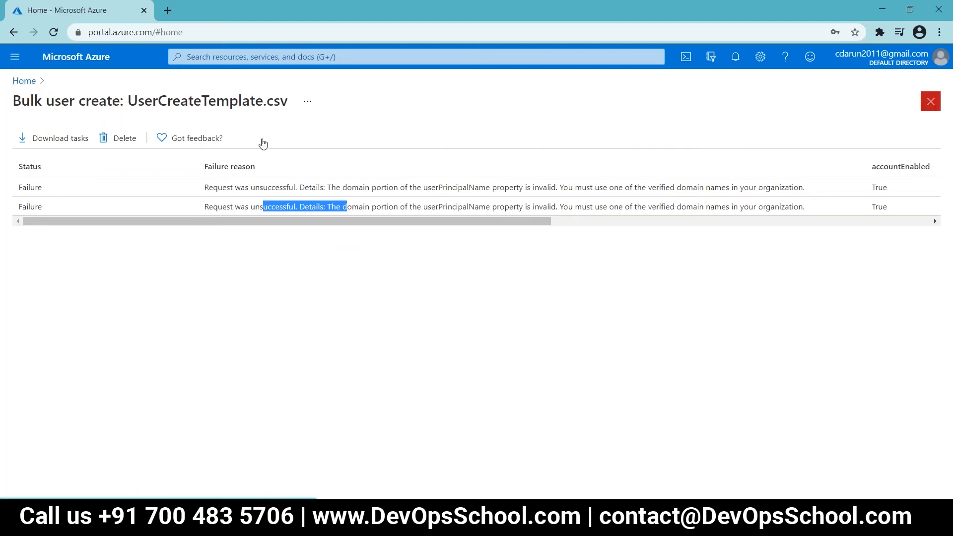
Step: Open Azure Active Directory's user list and widen the User principal name column
click(248, 149)
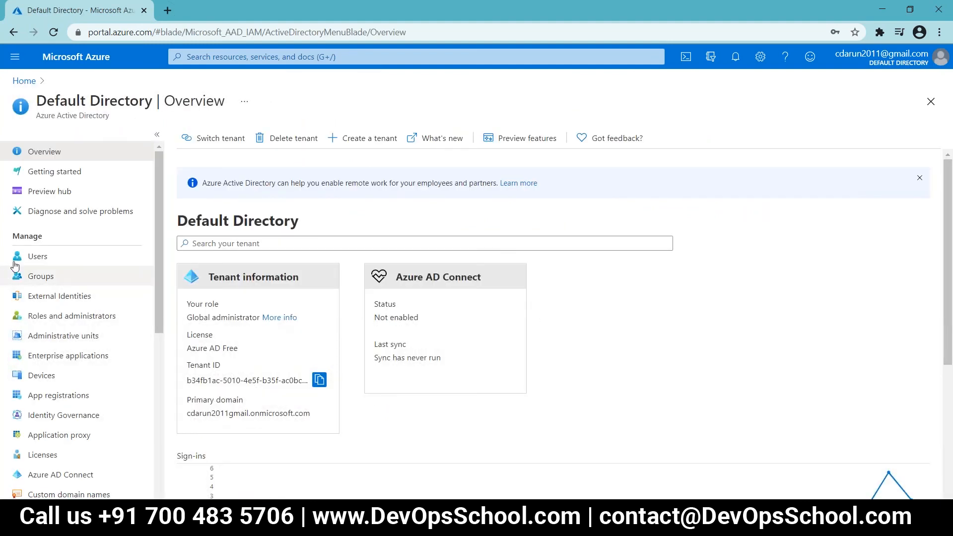
click(33, 258)
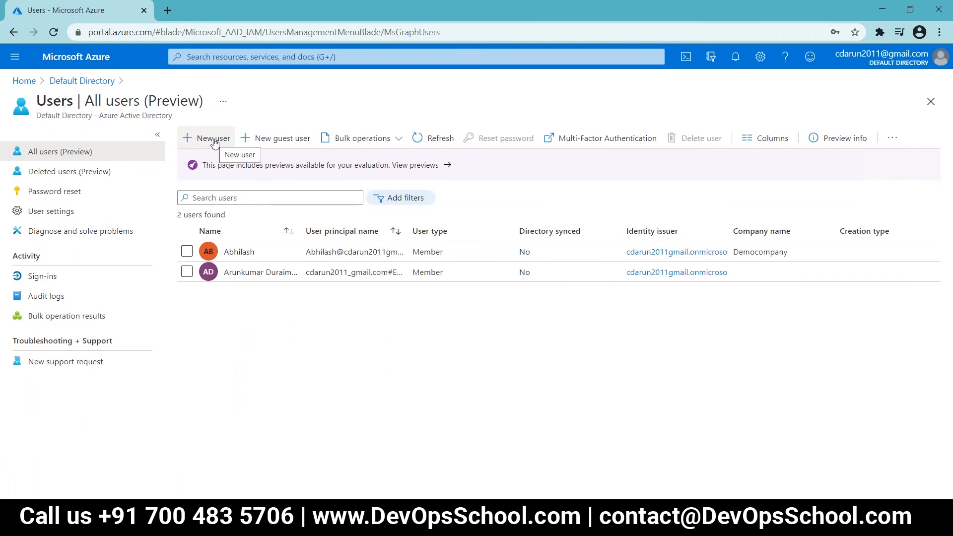
drag(408, 234, 491, 233)
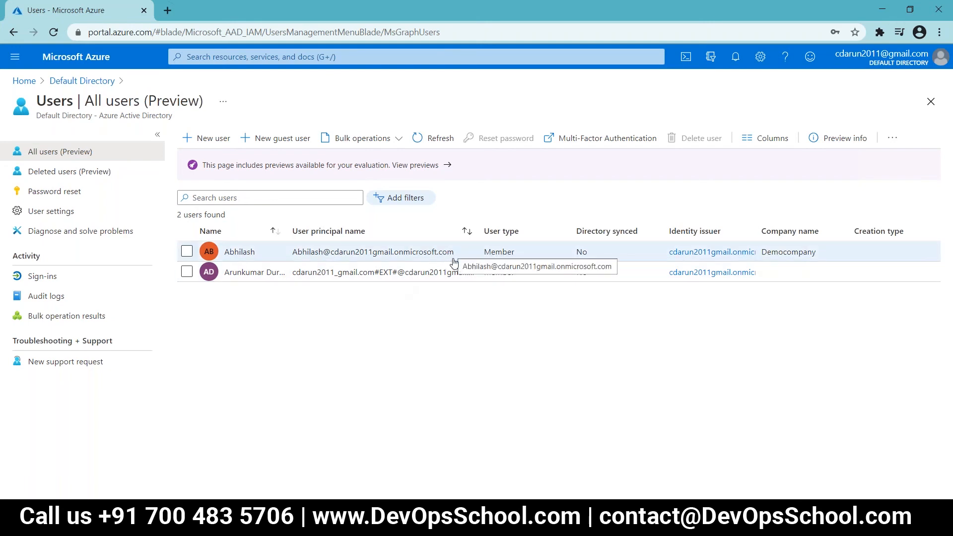
drag(480, 232, 594, 226)
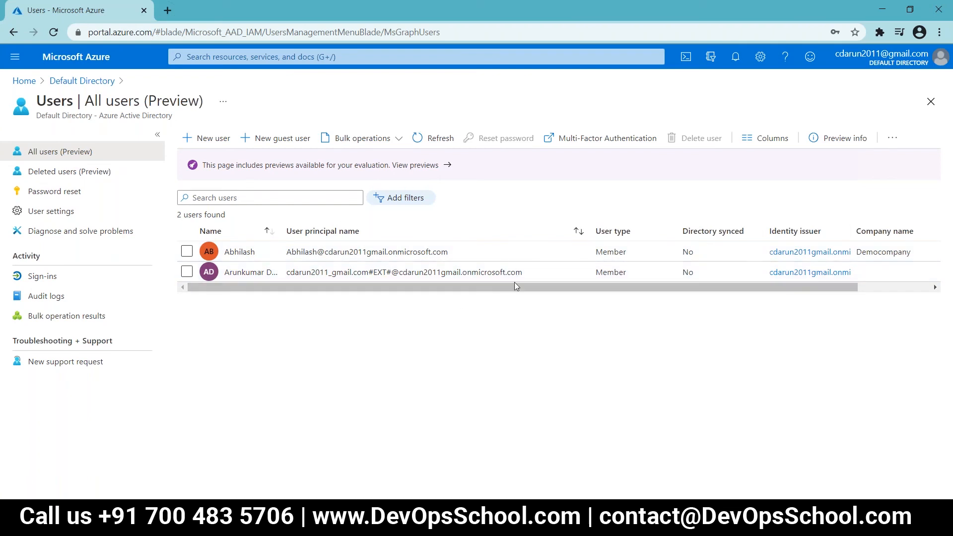
Step: Copy an existing user's onmicrosoft.com principal name and paste it into cell B3
click(455, 256)
click(454, 256)
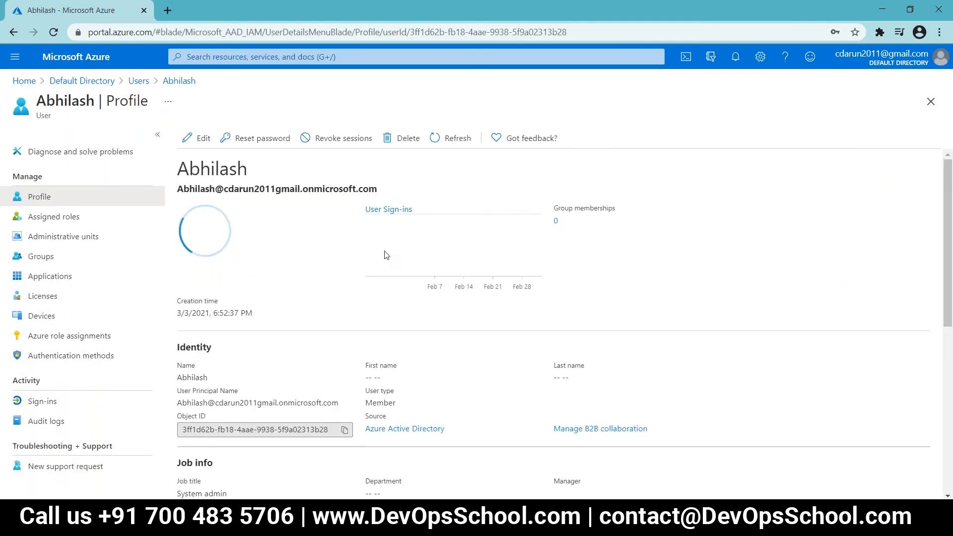
drag(380, 189, 178, 184)
key(ctrl+c)
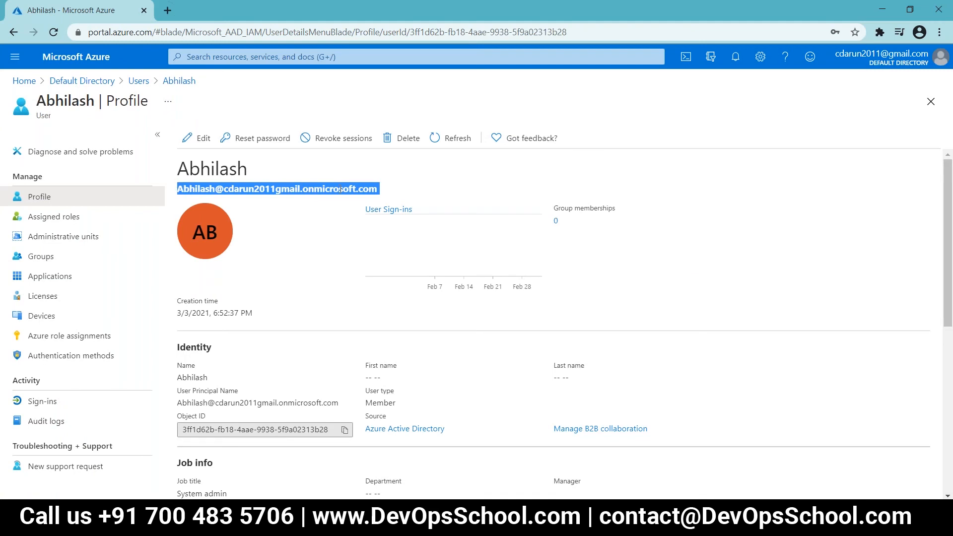
key(alt+Tab)
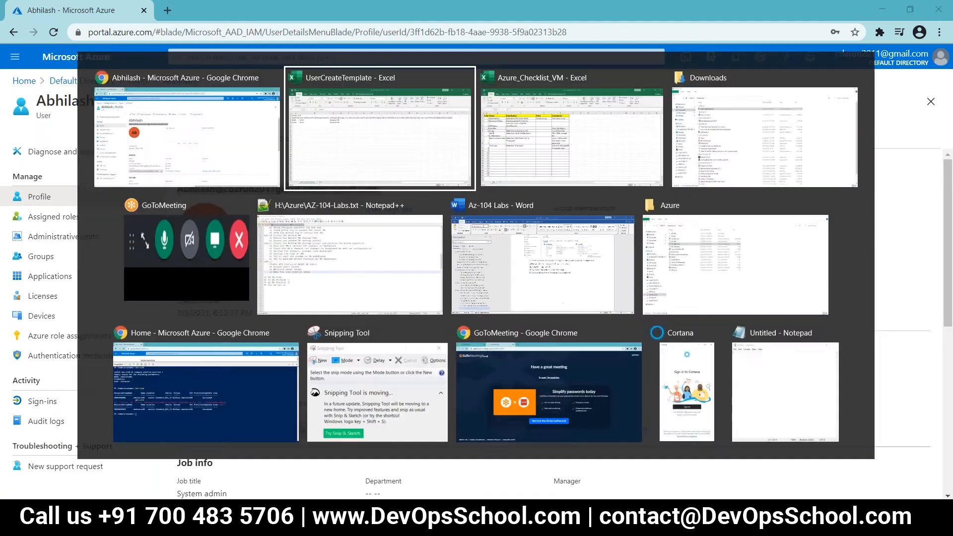
double_click(129, 167)
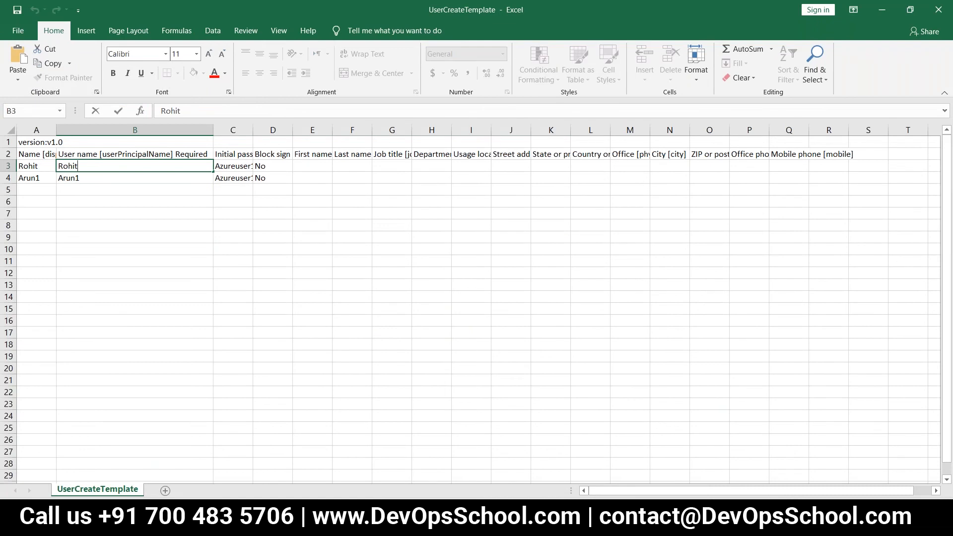
key(ctrl+v)
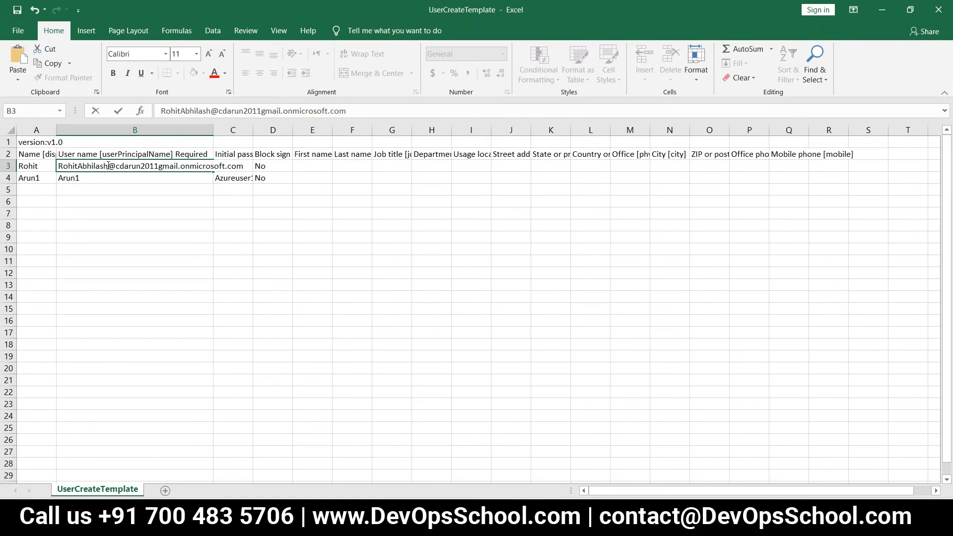
Step: Append the tenant's onmicrosoft.com domain to the B3 and B4 user names, then close Excel
key(BackSpace)
key(BackSpace)
key(BackSpace)
key(BackSpace)
key(BackSpace)
key(BackSpace)
key(BackSpace)
key(BackSpace)
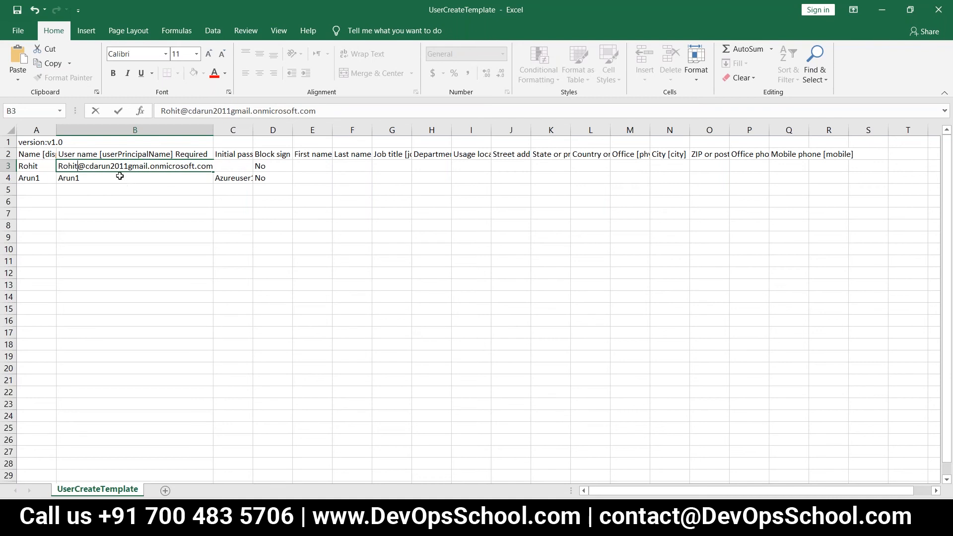
click(119, 176)
double_click(119, 177)
key(ctrl+v)
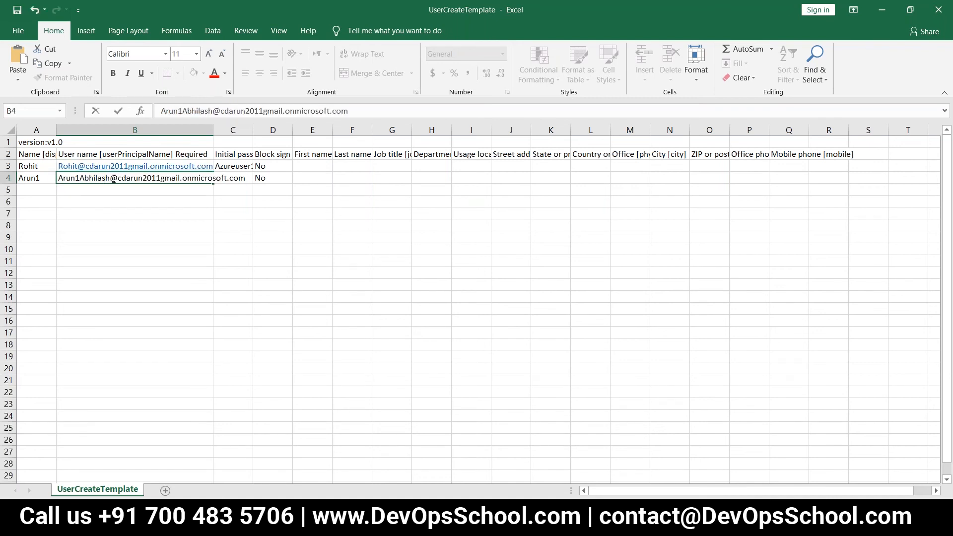
key(BackSpace)
key(BackSpace)
key(BackSpace)
key(BackSpace)
key(BackSpace)
key(BackSpace)
key(BackSpace)
key(BackSpace)
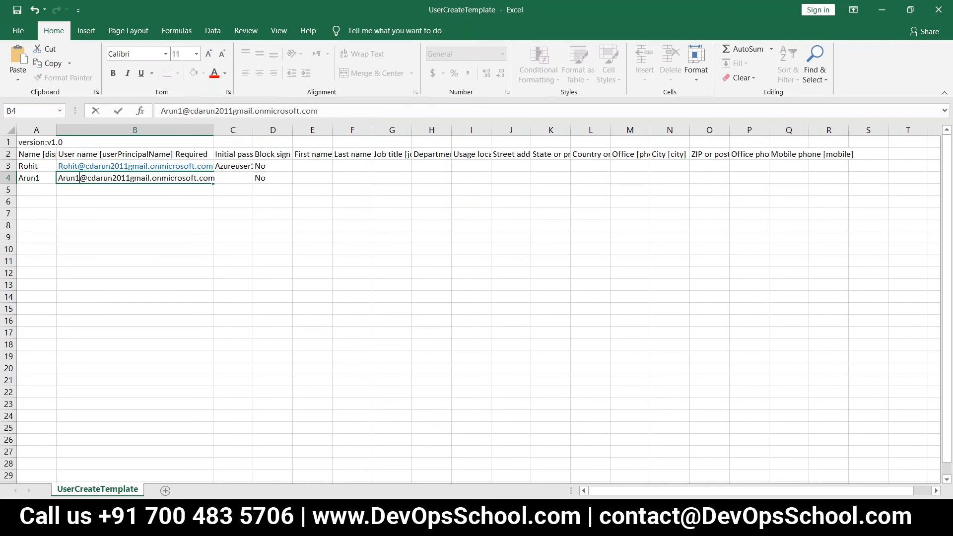
click(201, 197)
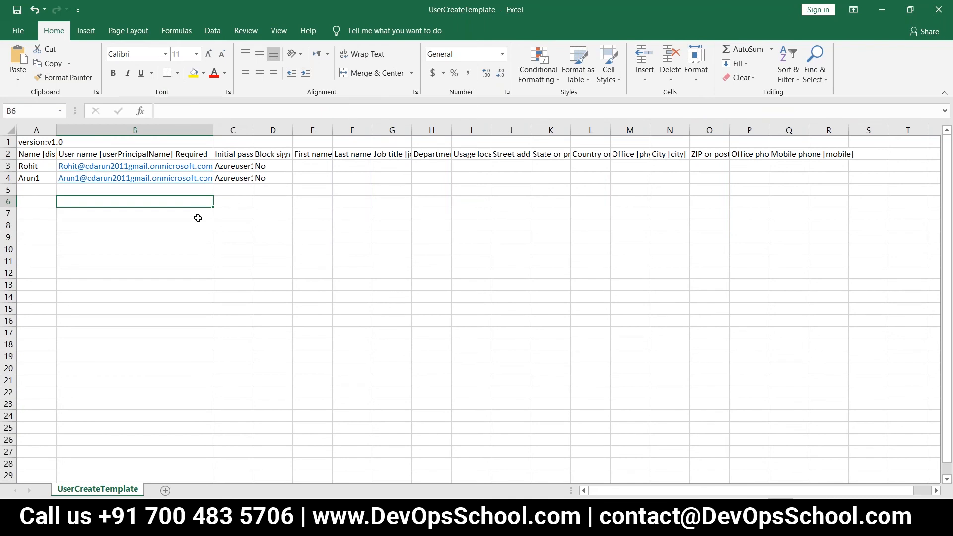
click(938, 9)
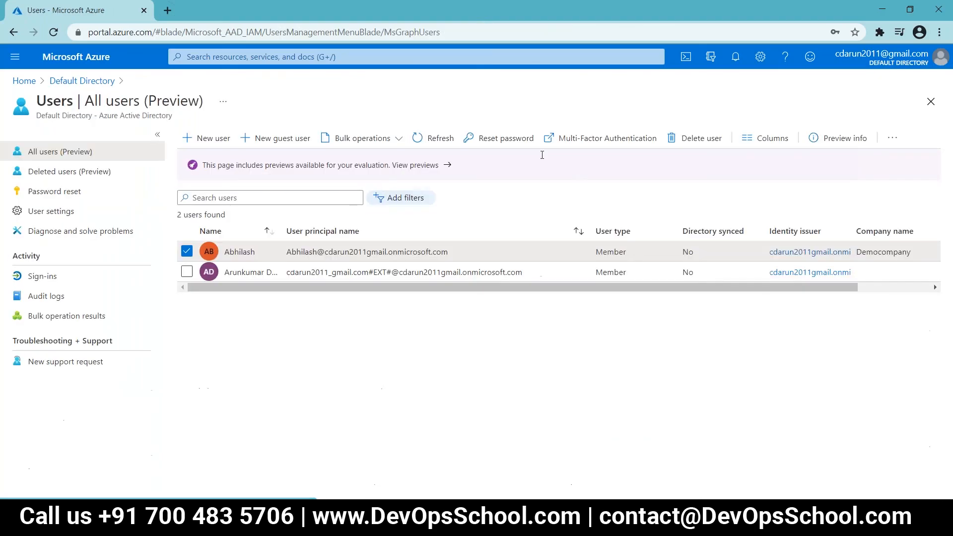
Step: Upload UserCreateTemplate.csv in the bulk create users panel and submit it
click(213, 149)
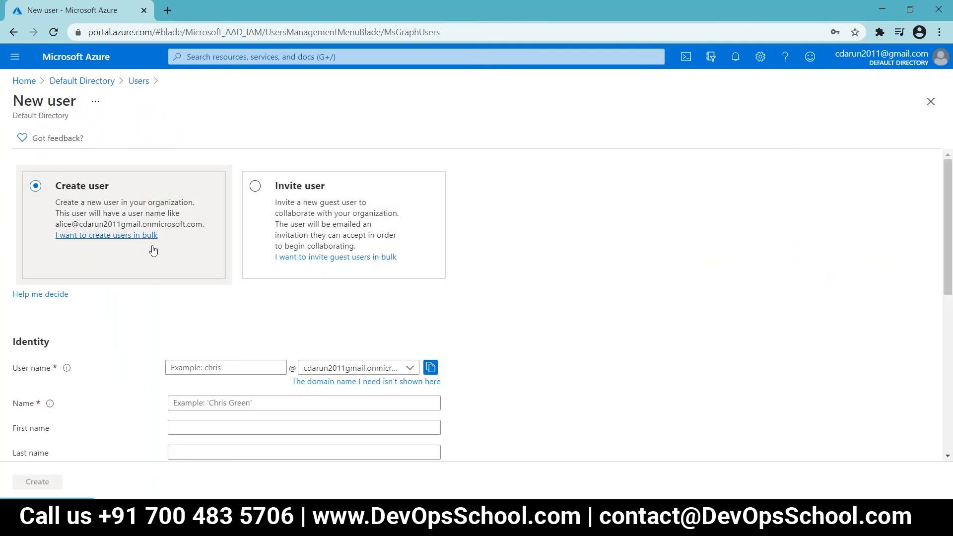
click(138, 237)
click(932, 221)
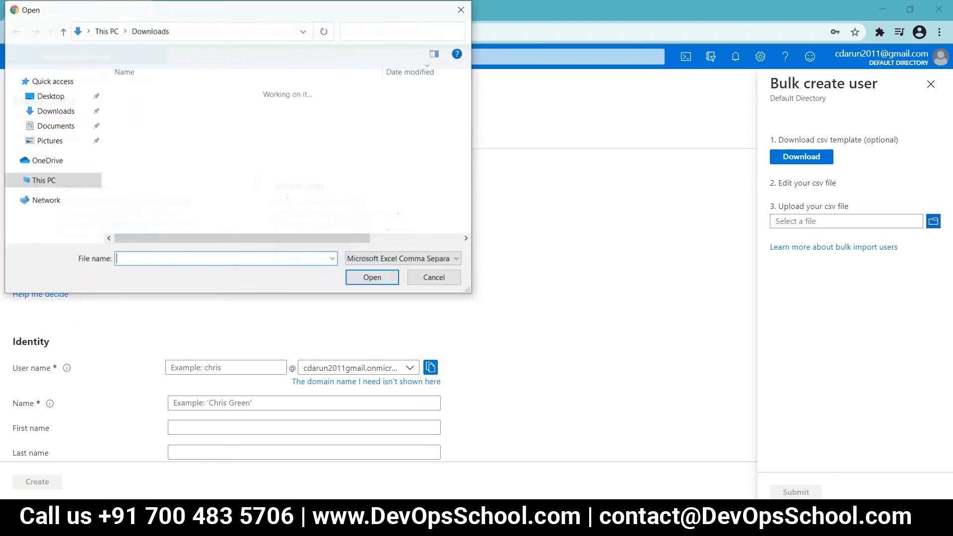
click(139, 106)
click(373, 278)
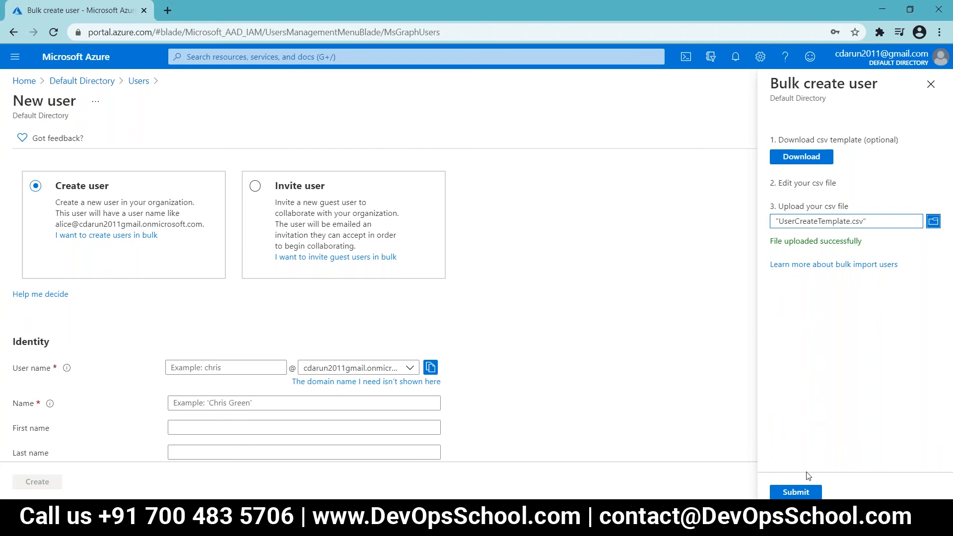
click(800, 492)
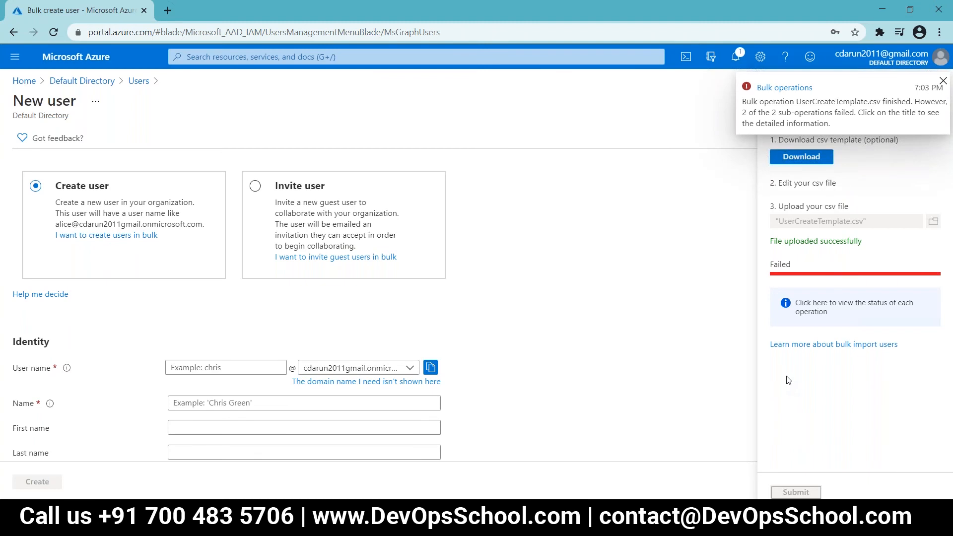
Step: Open the bulk operation's results and widen the Failure reason column to show the full error
click(791, 90)
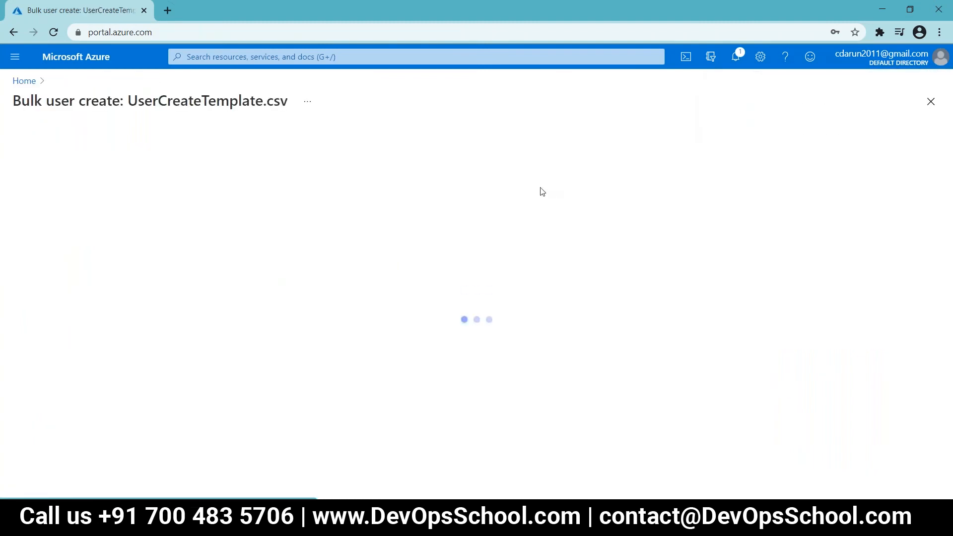
drag(324, 162, 570, 157)
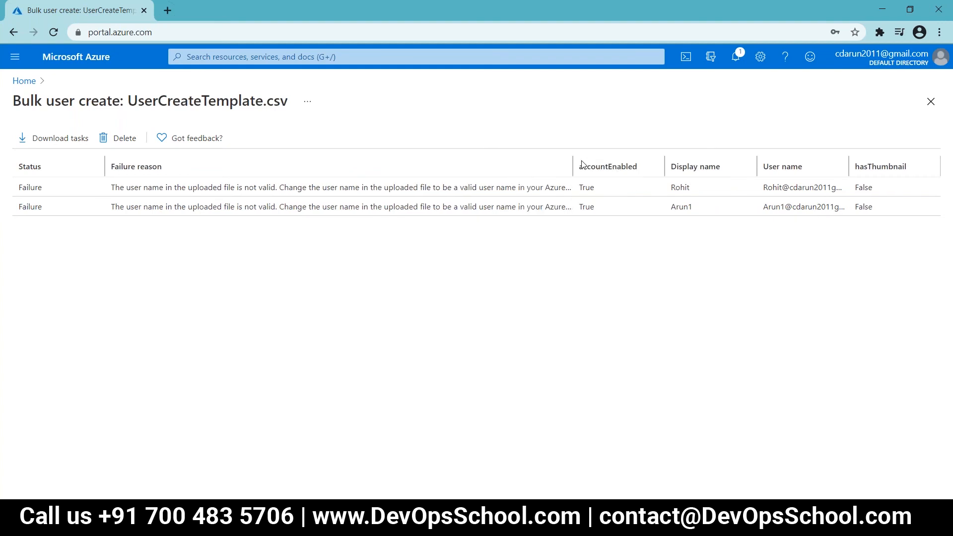
drag(572, 162, 645, 158)
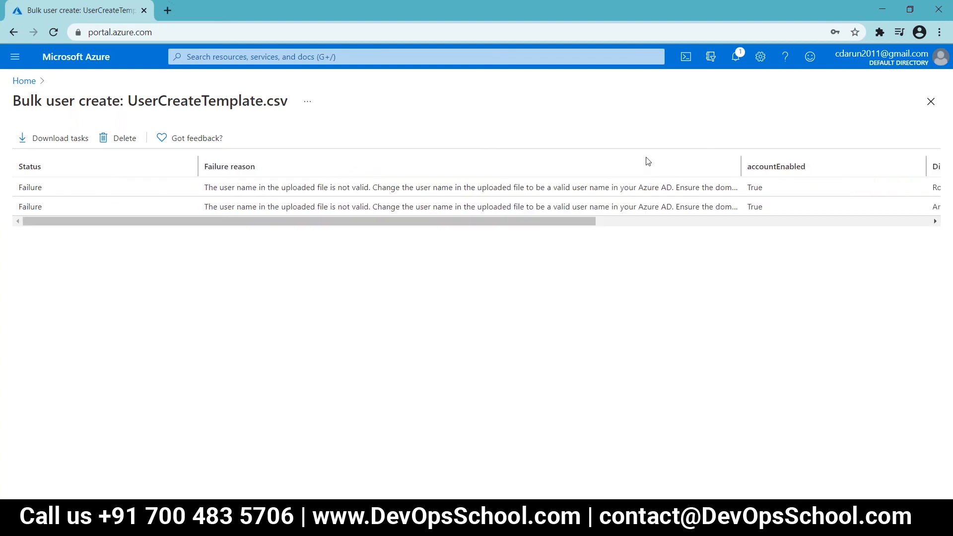
drag(569, 219, 611, 223)
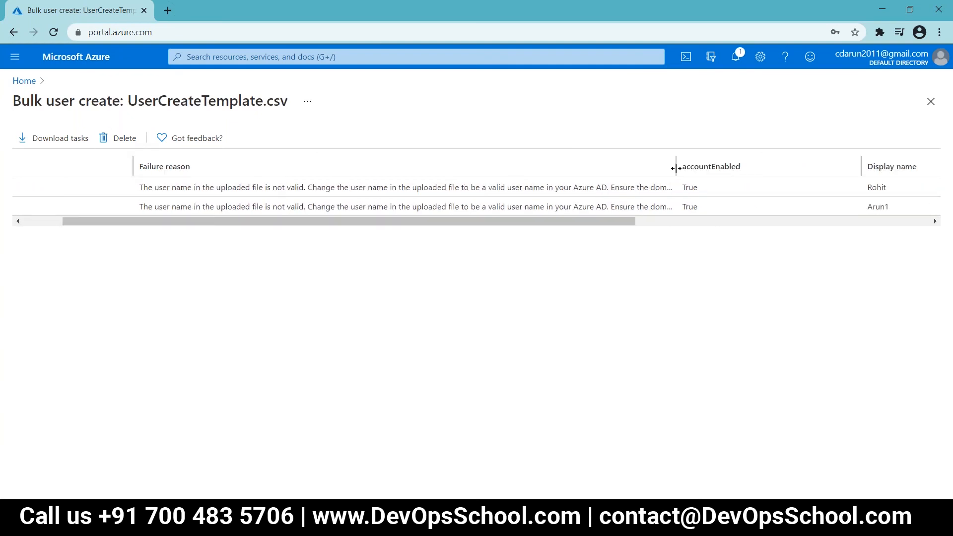
drag(676, 166, 772, 163)
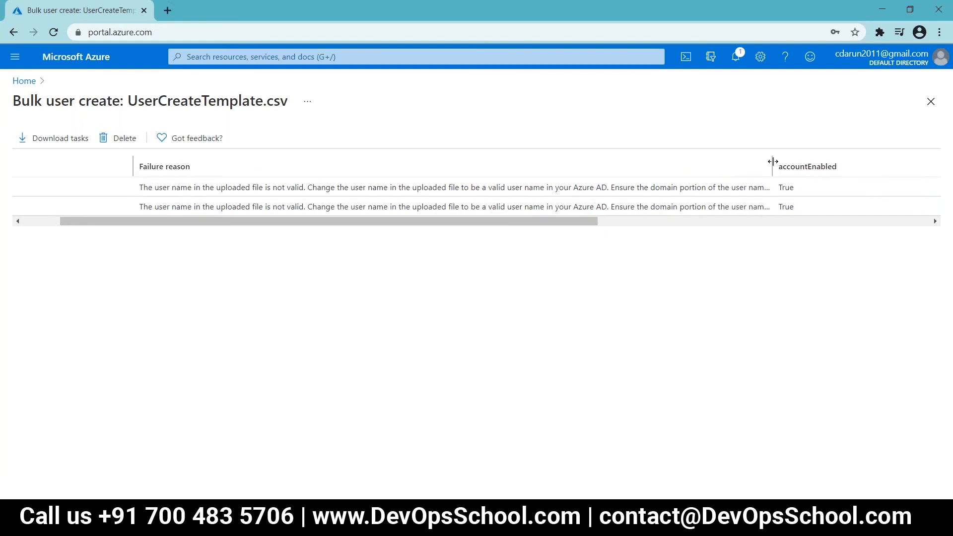
drag(832, 168, 834, 168)
drag(568, 221, 615, 222)
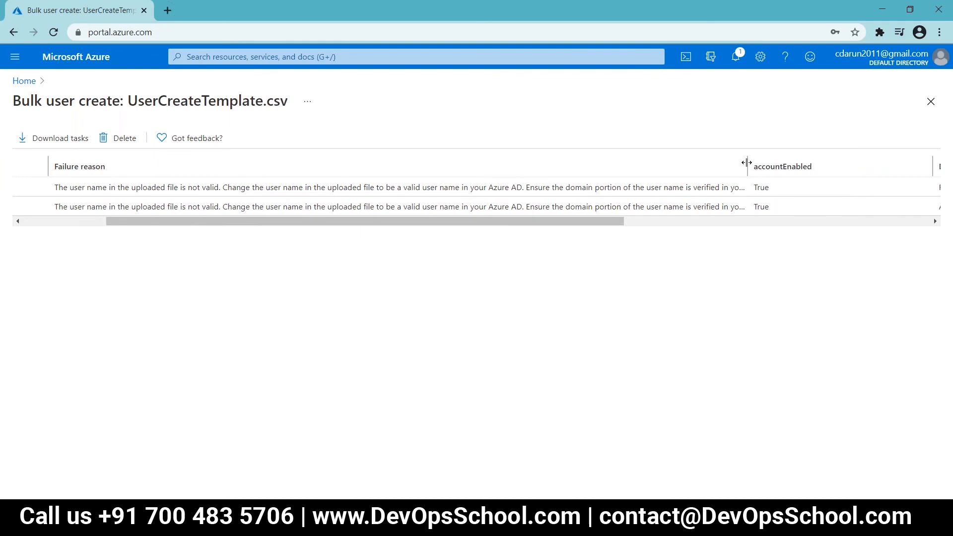
drag(761, 163, 882, 168)
drag(575, 221, 669, 221)
drag(700, 167, 854, 175)
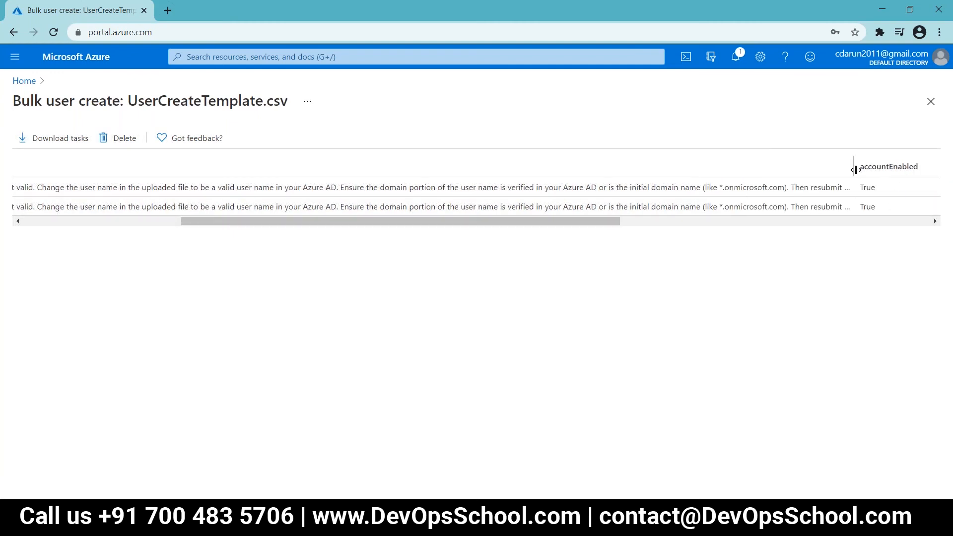
drag(854, 169, 893, 167)
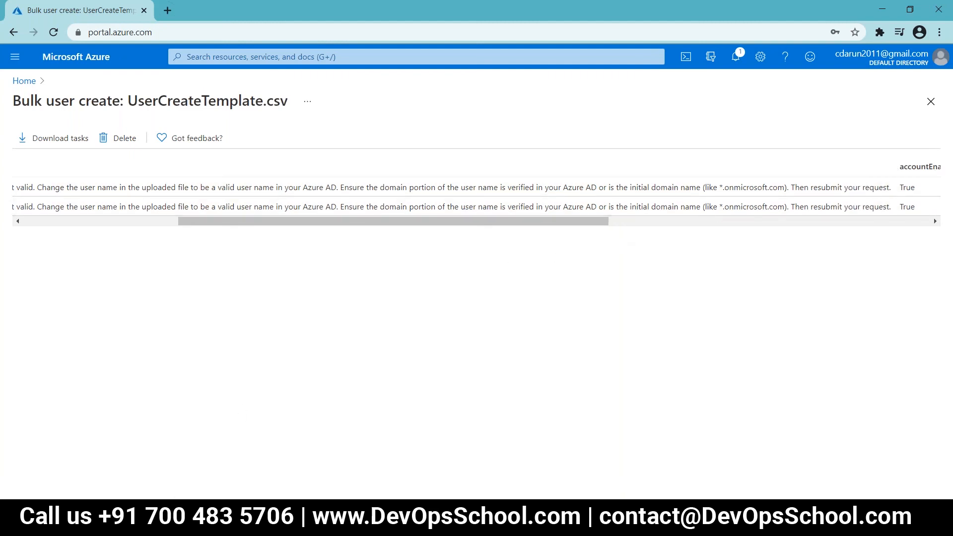
click(211, 468)
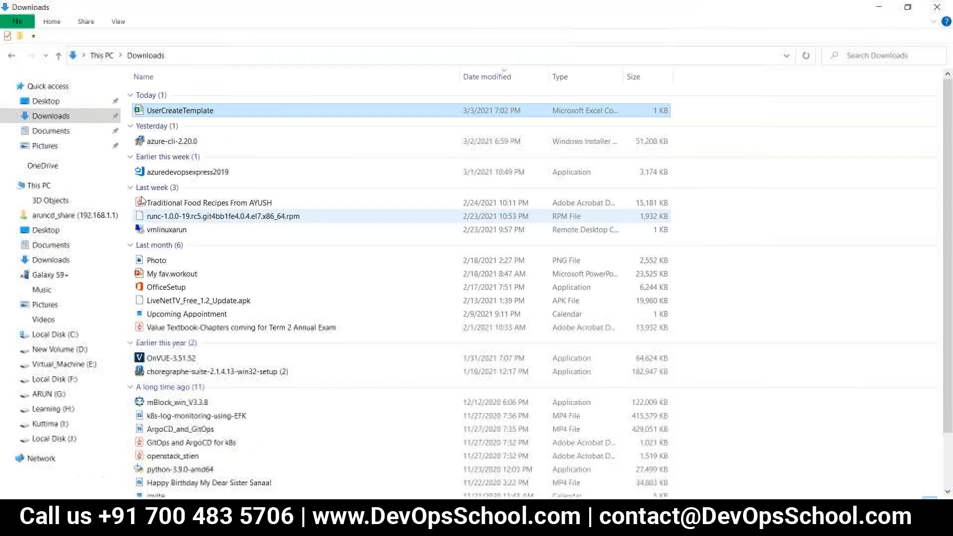
Step: Open UserCreateTemplate in Excel and strip the onmicrosoft.com domain from the B3 user name
double_click(166, 112)
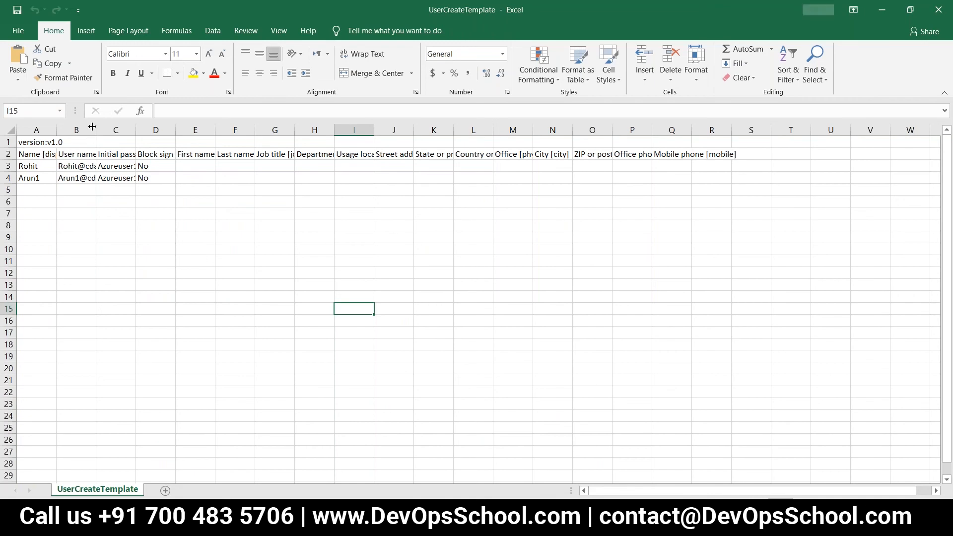
double_click(96, 130)
click(124, 162)
click(329, 110)
key(BackSpace)
key(BackSpace)
key(BackSpace)
key(BackSpace)
key(BackSpace)
key(BackSpace)
key(BackSpace)
key(BackSpace)
key(BackSpace)
key(BackSpace)
key(BackSpace)
key(BackSpace)
key(BackSpace)
key(BackSpace)
key(BackSpace)
key(BackSpace)
key(BackSpace)
key(BackSpace)
key(BackSpace)
key(BackSpace)
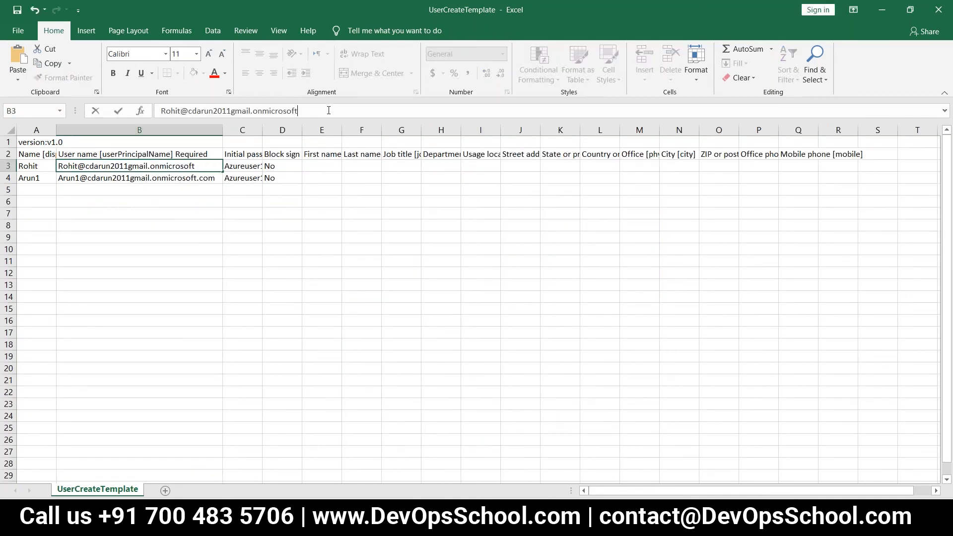
key(BackSpace)
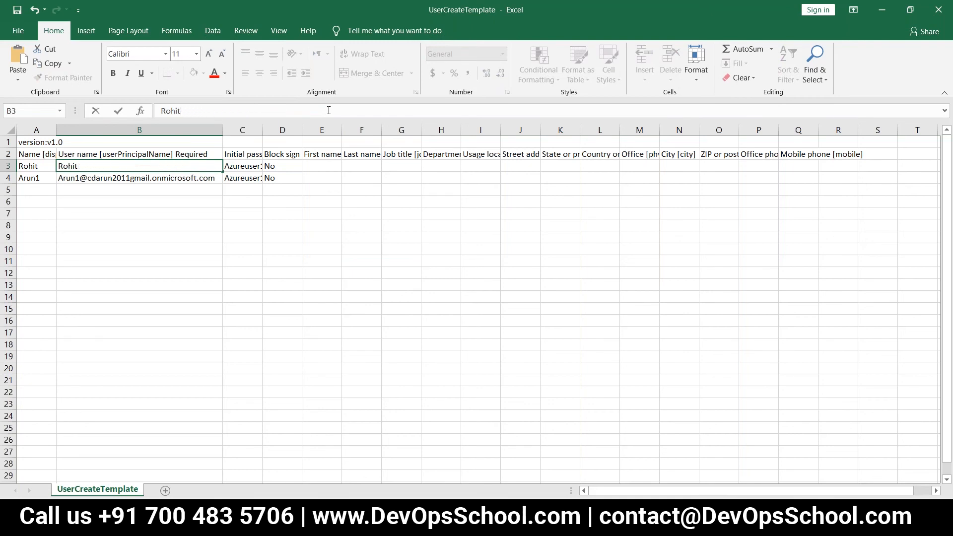
click(169, 178)
Step: Strip the domain from the B4 user name, close the workbook, and return to Azure home
click(330, 109)
key(BackSpace)
key(BackSpace)
key(BackSpace)
key(BackSpace)
key(BackSpace)
key(BackSpace)
key(BackSpace)
key(BackSpace)
key(BackSpace)
key(BackSpace)
key(BackSpace)
key(BackSpace)
key(BackSpace)
key(BackSpace)
key(BackSpace)
key(BackSpace)
key(BackSpace)
key(BackSpace)
key(BackSpace)
key(BackSpace)
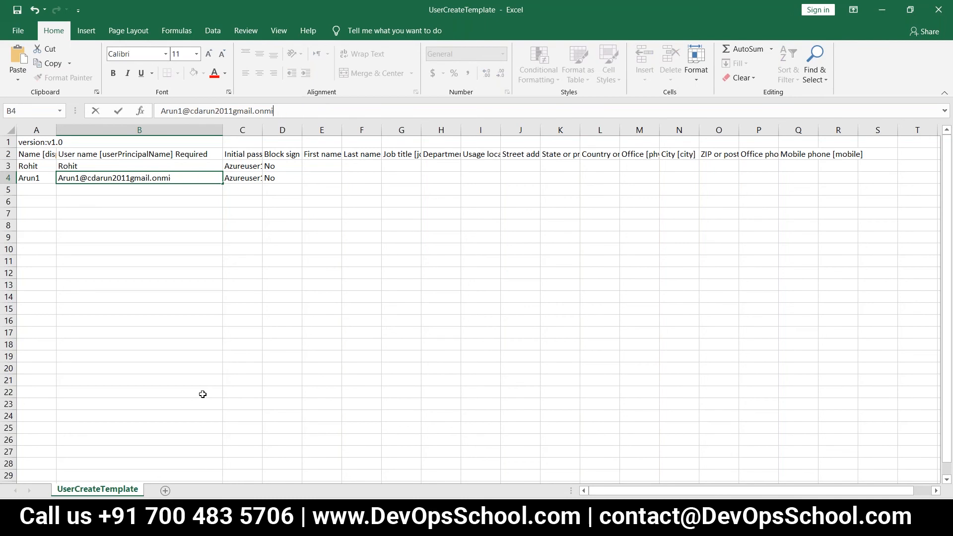
key(BackSpace)
key(BackSpace)
key(BackSpace)
key(BackSpace)
key(BackSpace)
key(BackSpace)
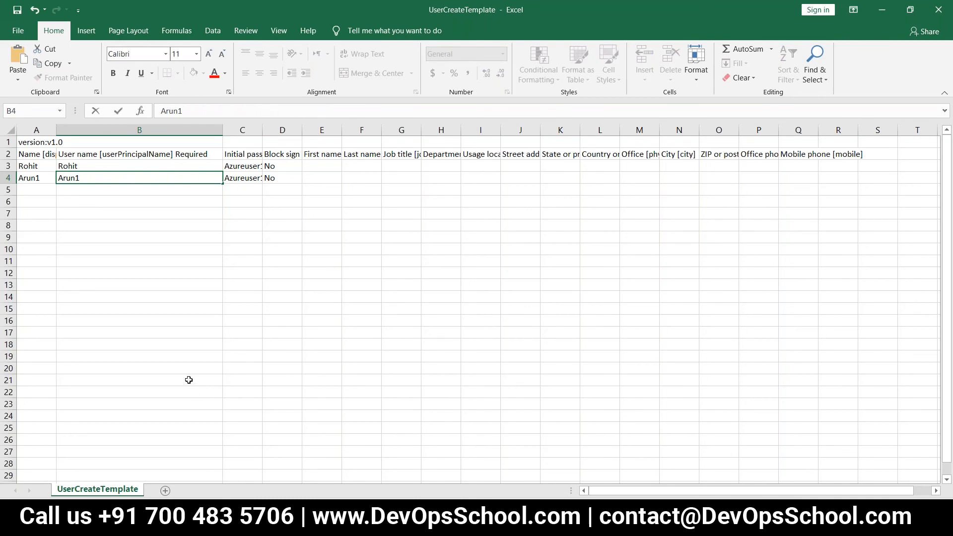
click(187, 323)
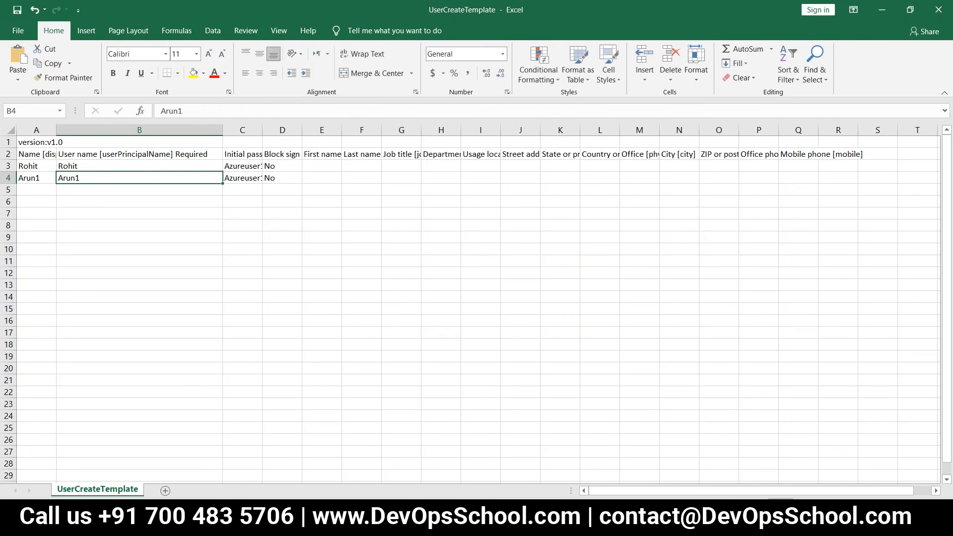
click(949, 12)
key(alt+Tab)
key(alt+Tab)
click(23, 80)
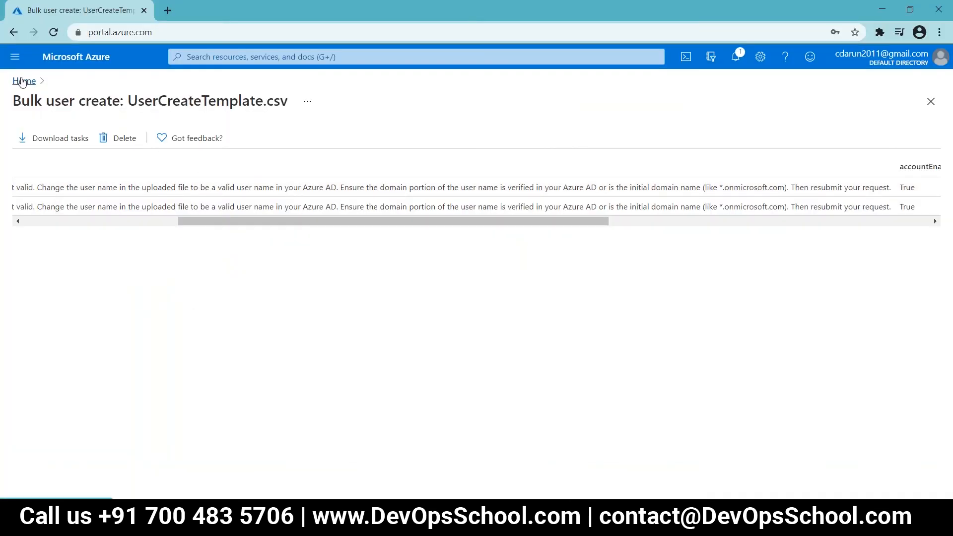
Step: From Azure Active Directory Users, bulk-upload the edited UserCreateTemplate.csv and submit it
click(237, 152)
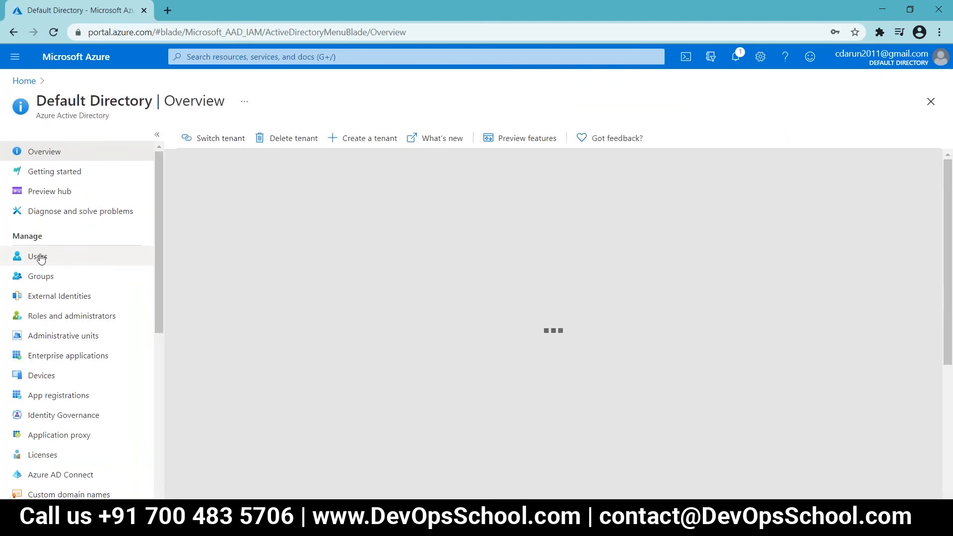
click(39, 256)
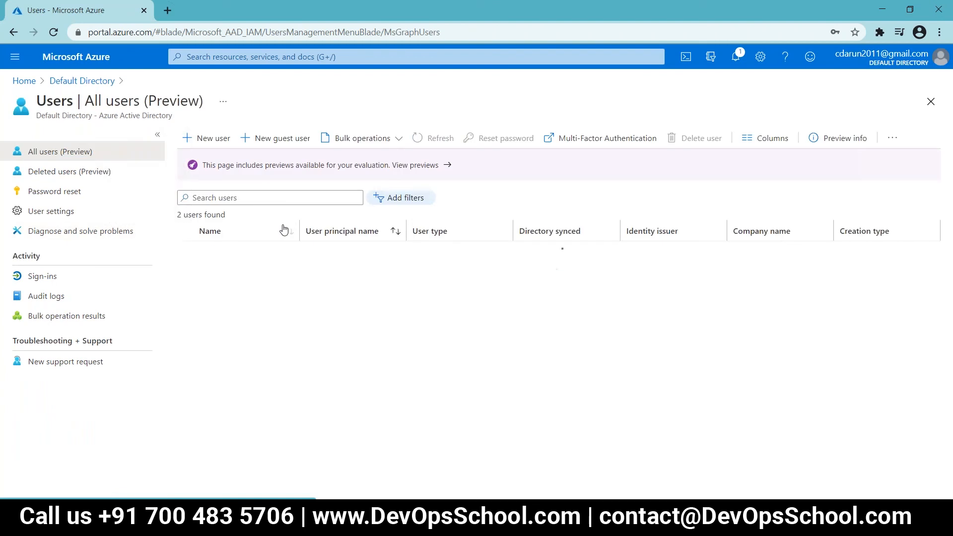
click(212, 141)
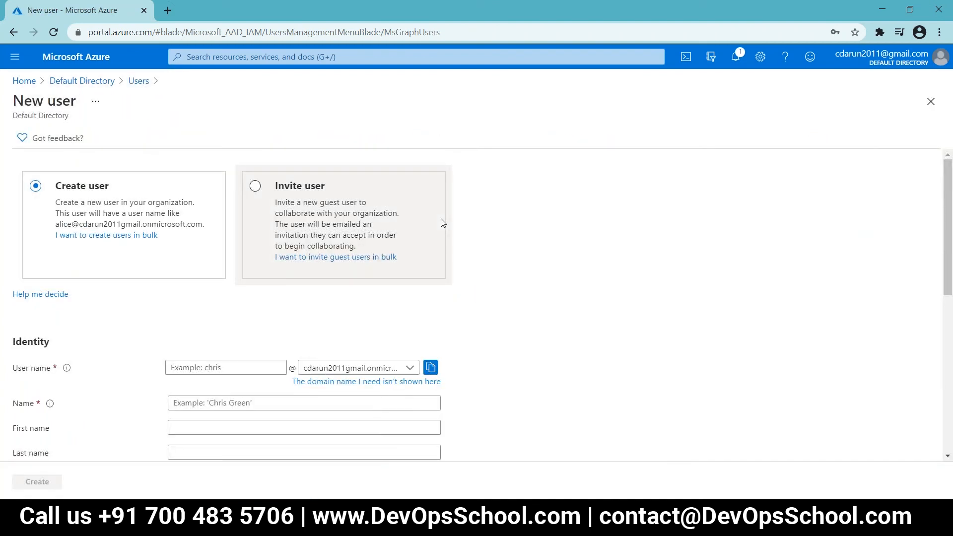
click(143, 235)
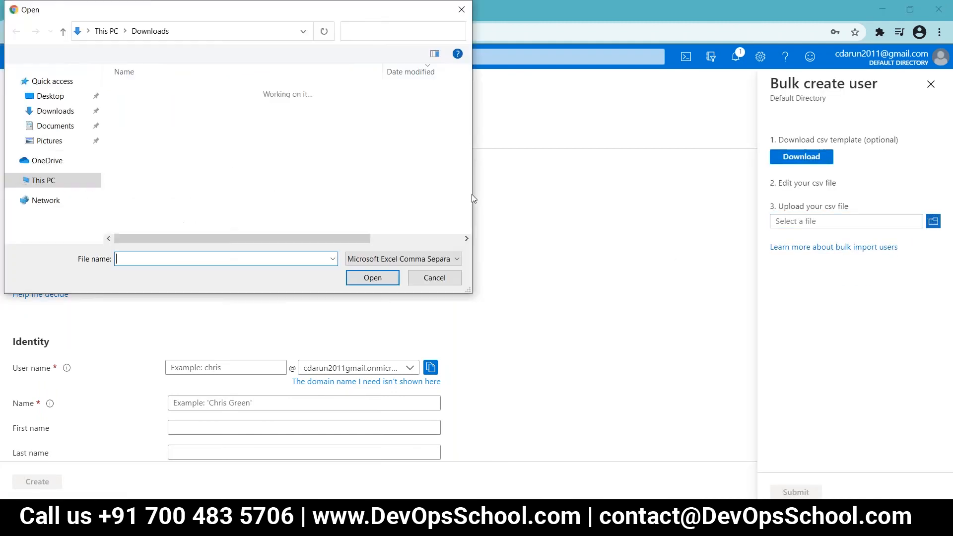
click(175, 110)
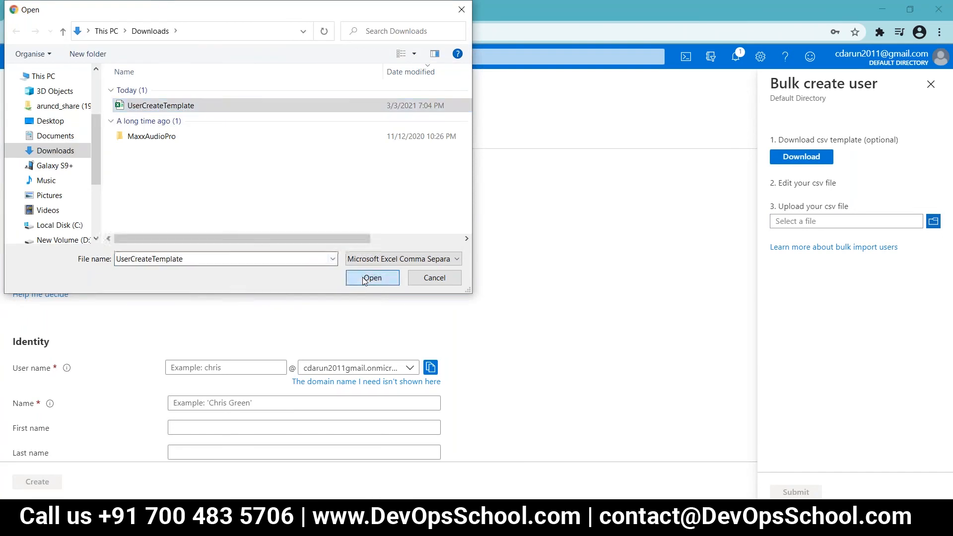
click(370, 277)
click(794, 491)
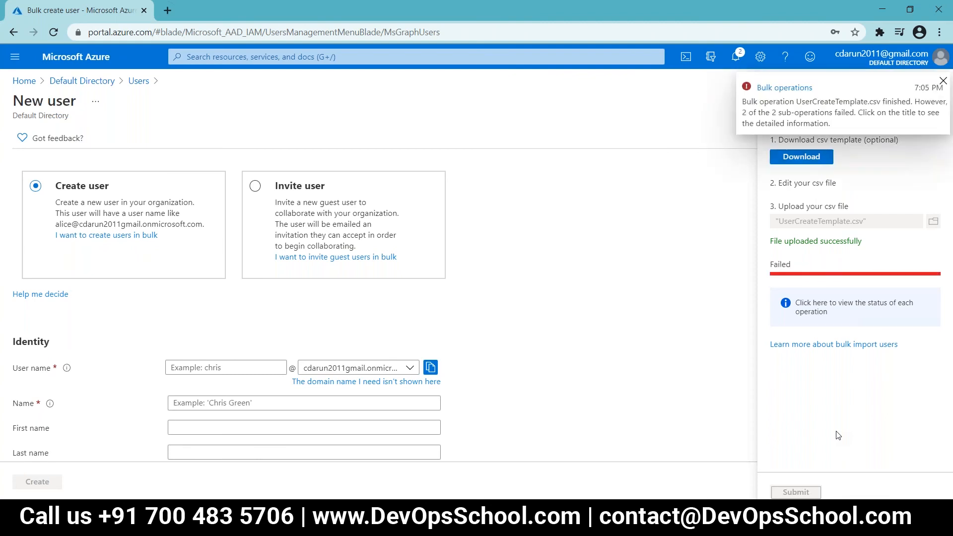
Step: Review the widened Failure reason in the bulk results, then return to Azure Active Directory
click(786, 88)
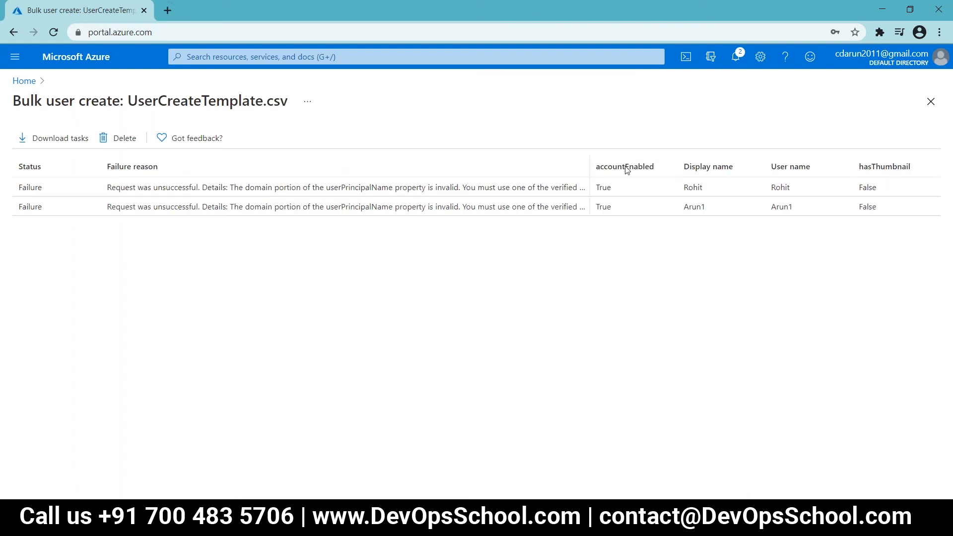
double_click(594, 171)
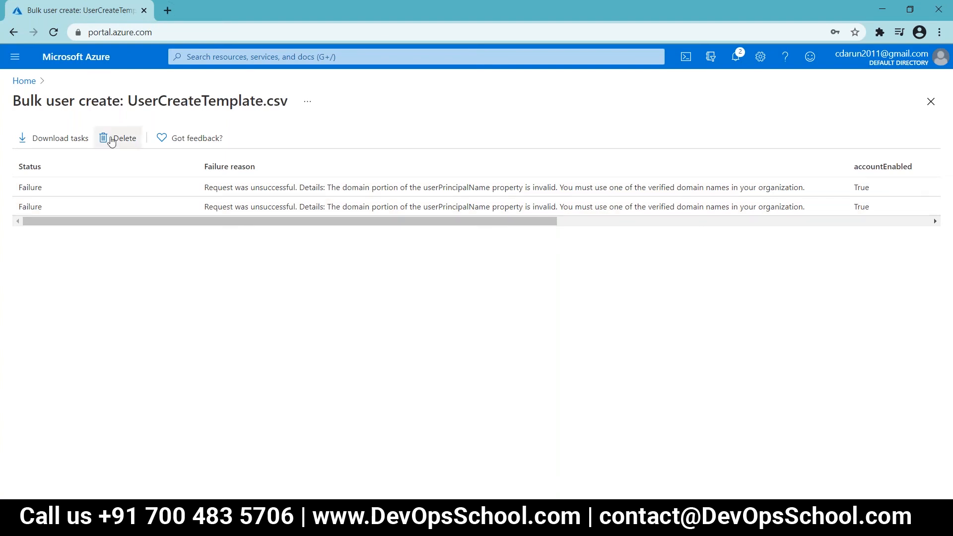
click(27, 85)
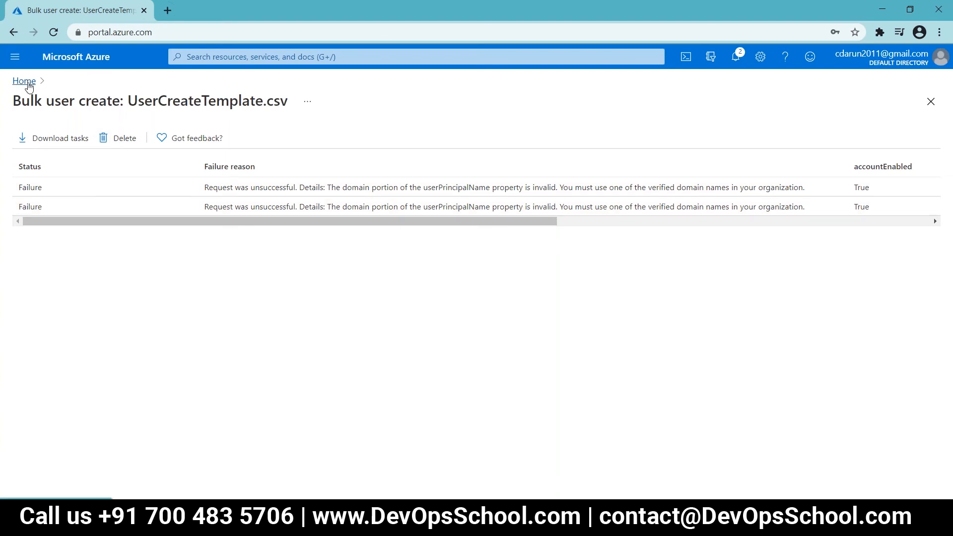
click(255, 156)
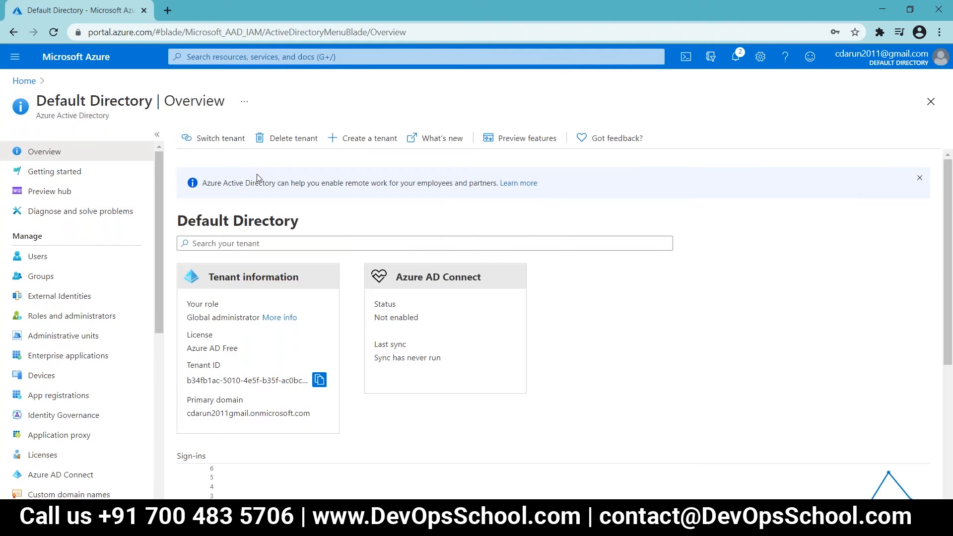
Step: Download a fresh bulk-create CSV template and show it in the Downloads folder
click(39, 256)
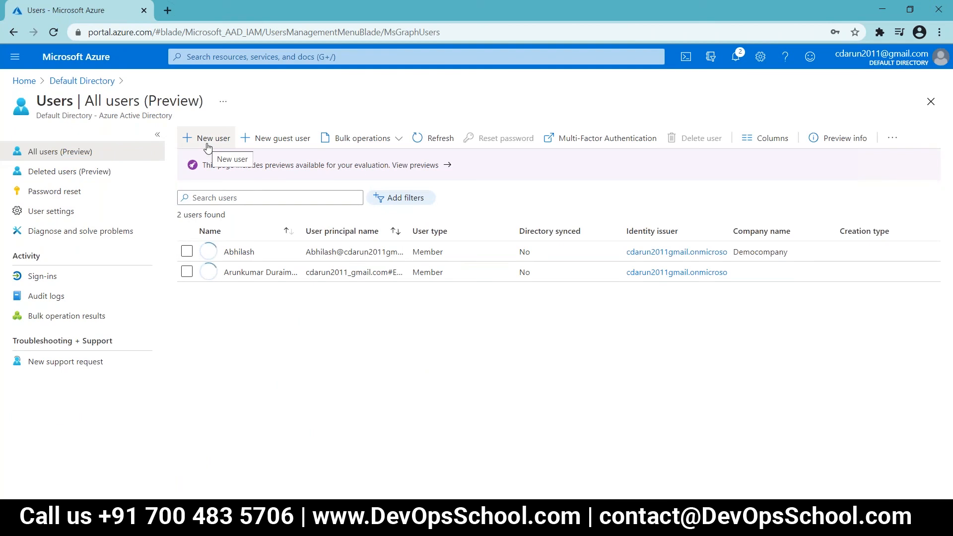
click(207, 139)
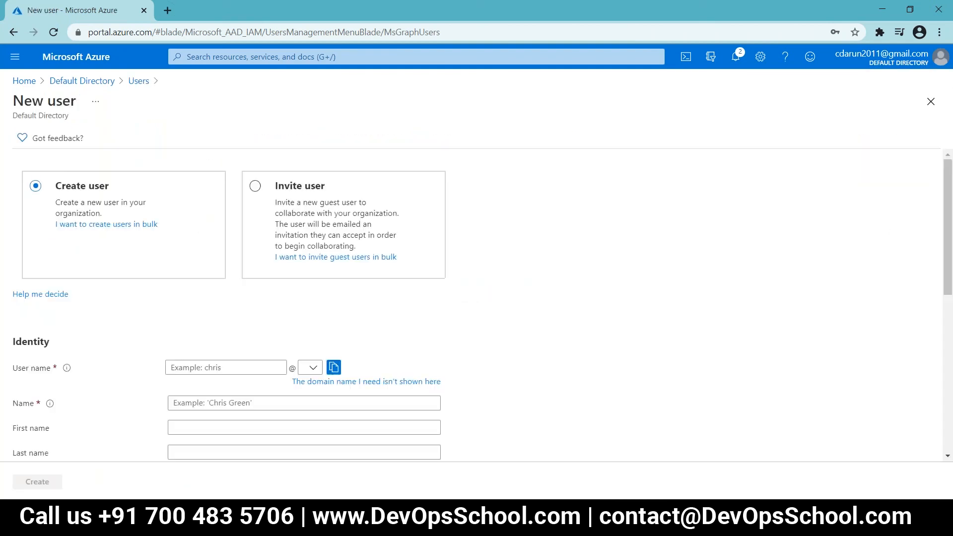
click(151, 236)
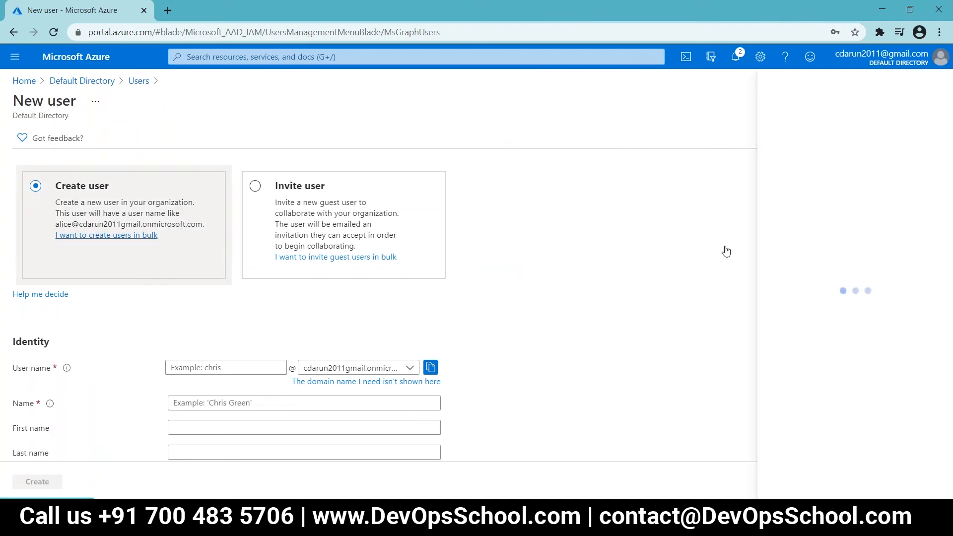
click(809, 159)
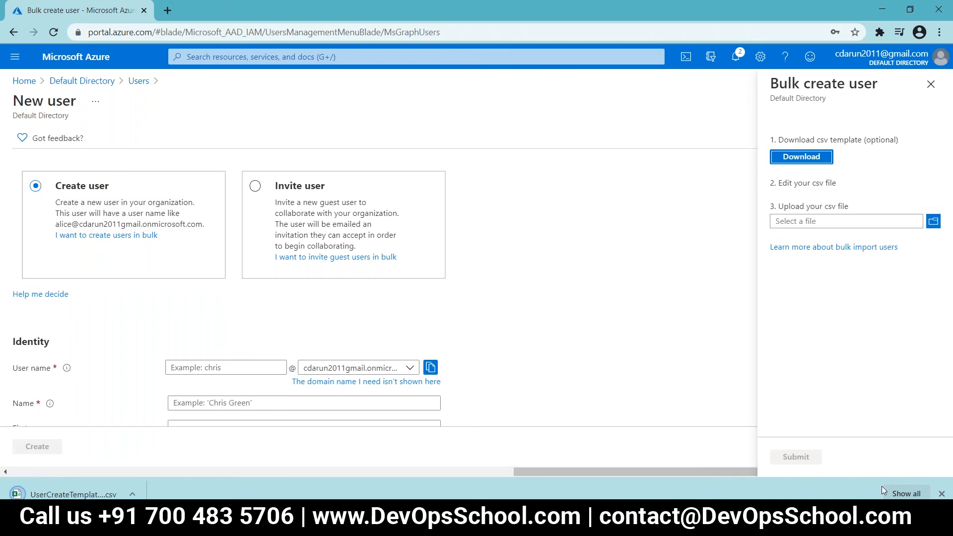
click(906, 493)
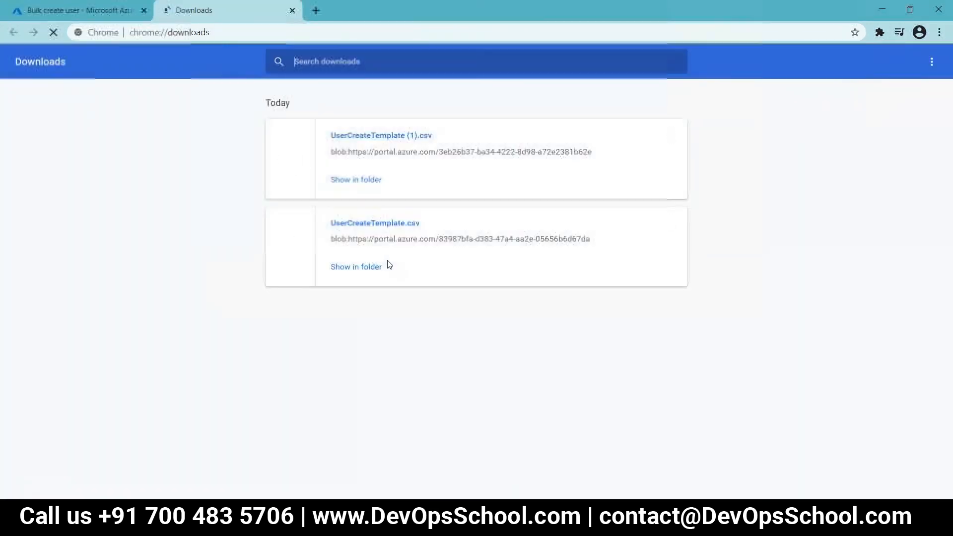
click(355, 180)
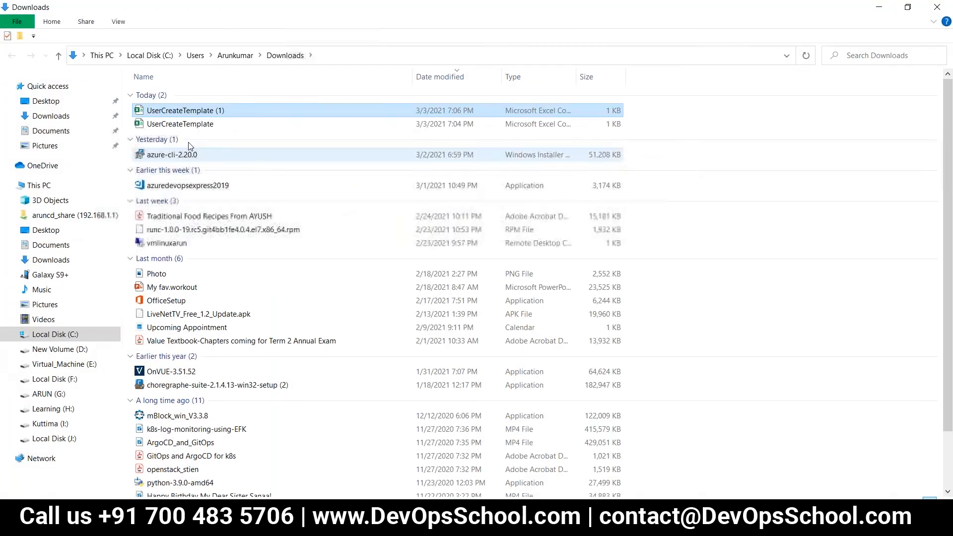
click(193, 125)
Step: Delete the old UserCreateTemplate and rename UserCreateTemplate (1) to UserCreateTemplate
key(Delete)
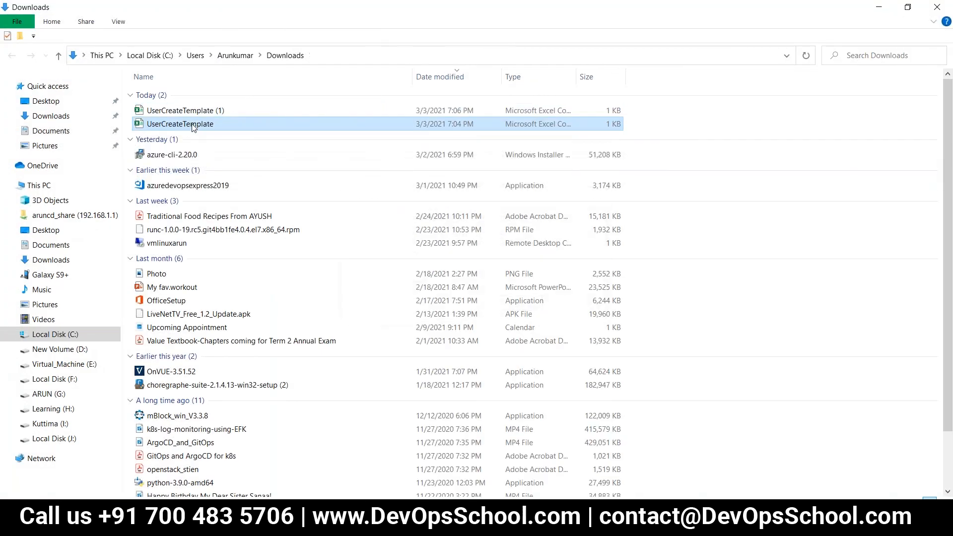
click(202, 112)
key(F2)
click(232, 112)
key(BackSpace)
key(BackSpace)
key(BackSpace)
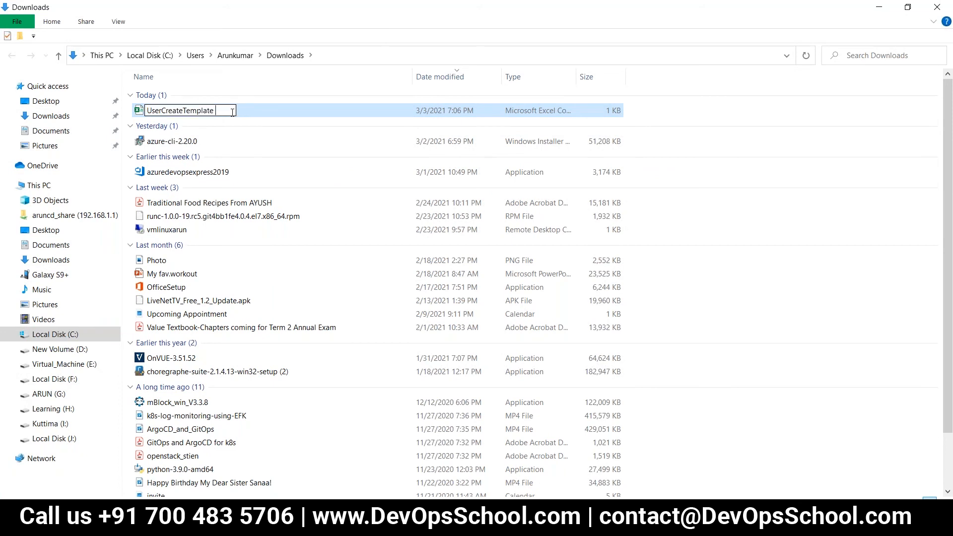
key(Return)
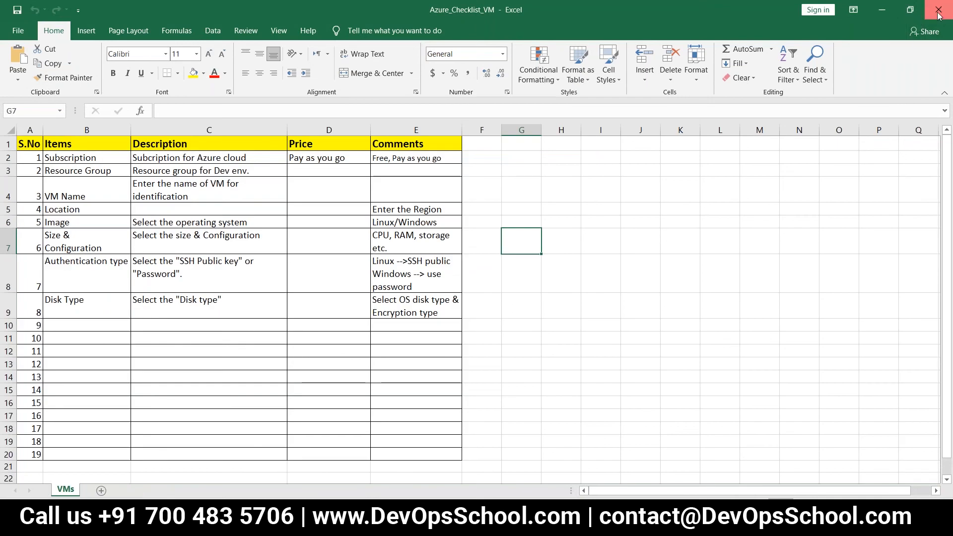
Step: Close the Azure_Checklist_VM workbook and autofit template columns A through D
click(938, 9)
double_click(56, 130)
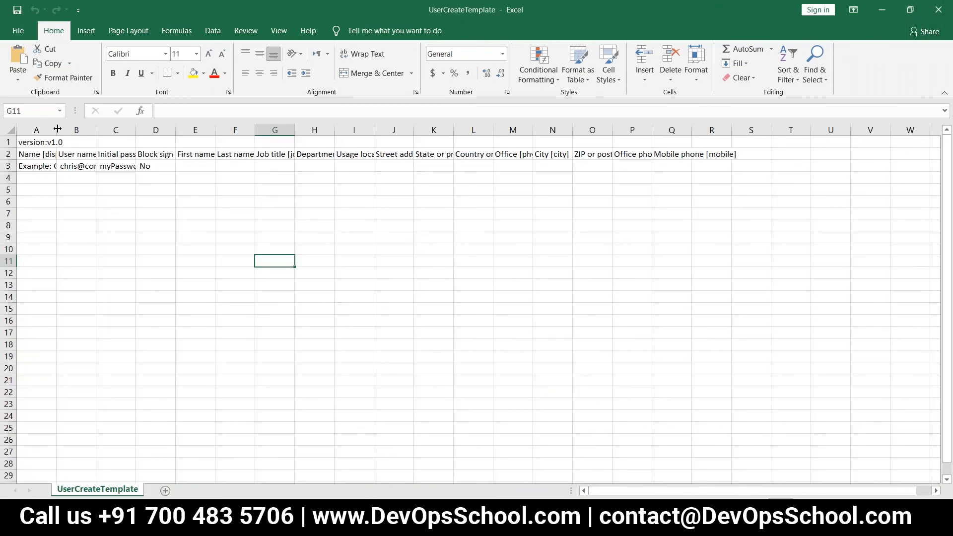
double_click(173, 129)
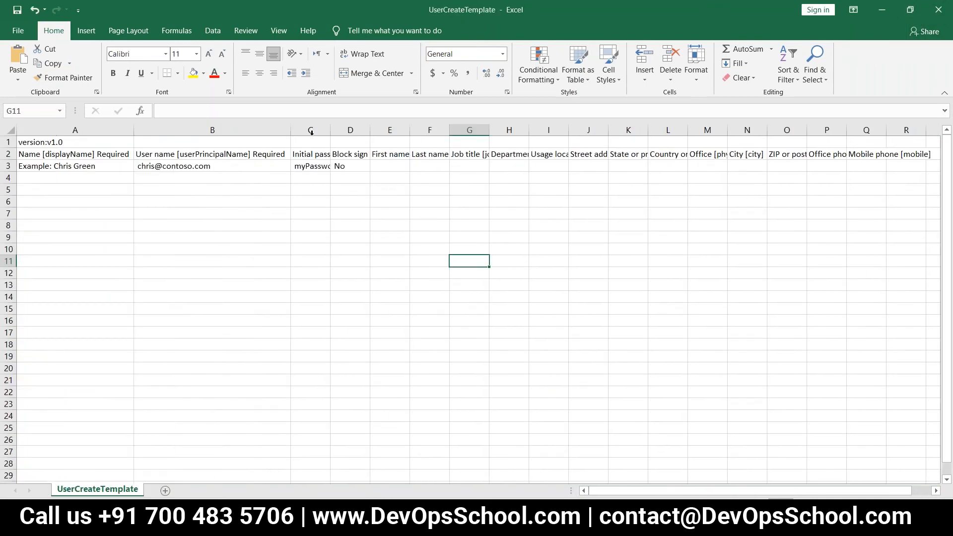
click(317, 130)
double_click(330, 129)
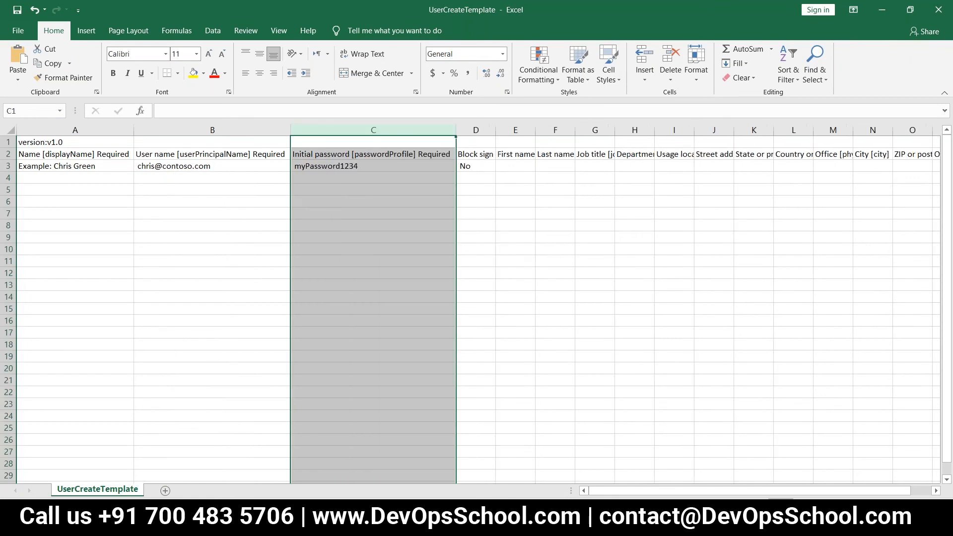
click(364, 189)
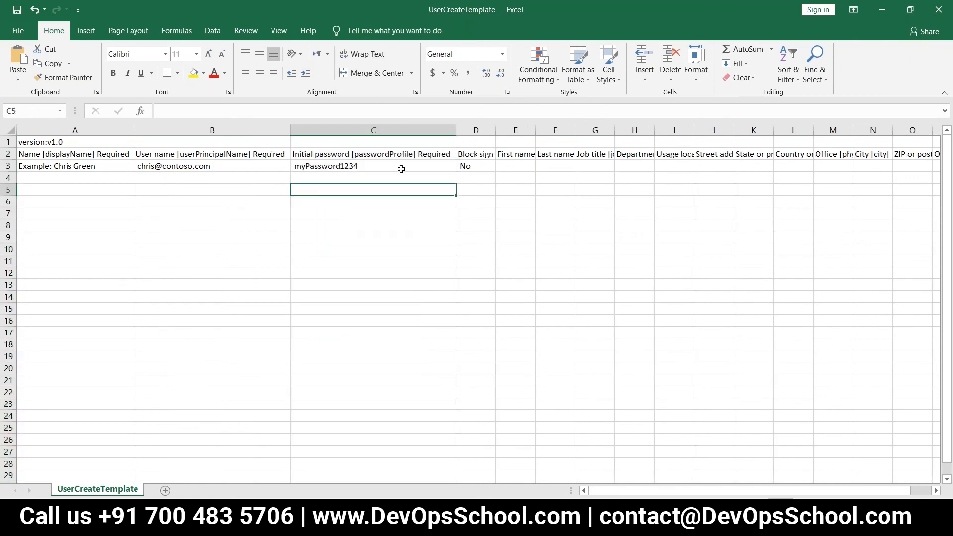
double_click(496, 130)
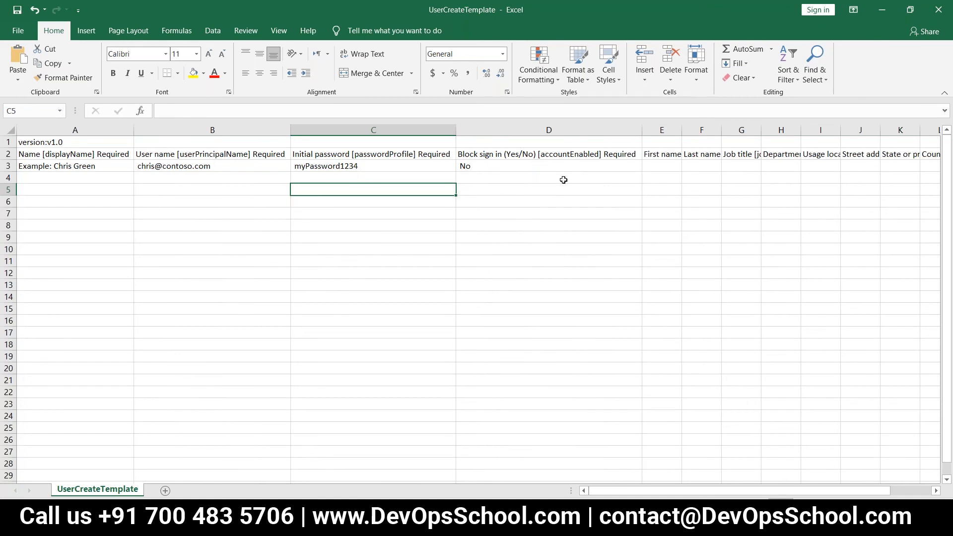
Step: Fill row 4 with the first user's name, contoso.com user name, initial password and Block sign in No
click(67, 179)
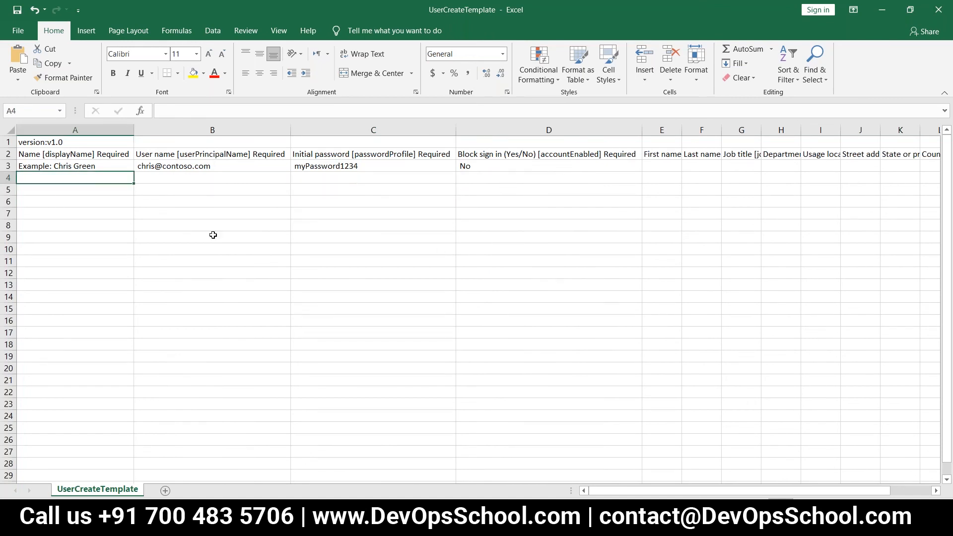
text(Arun1)
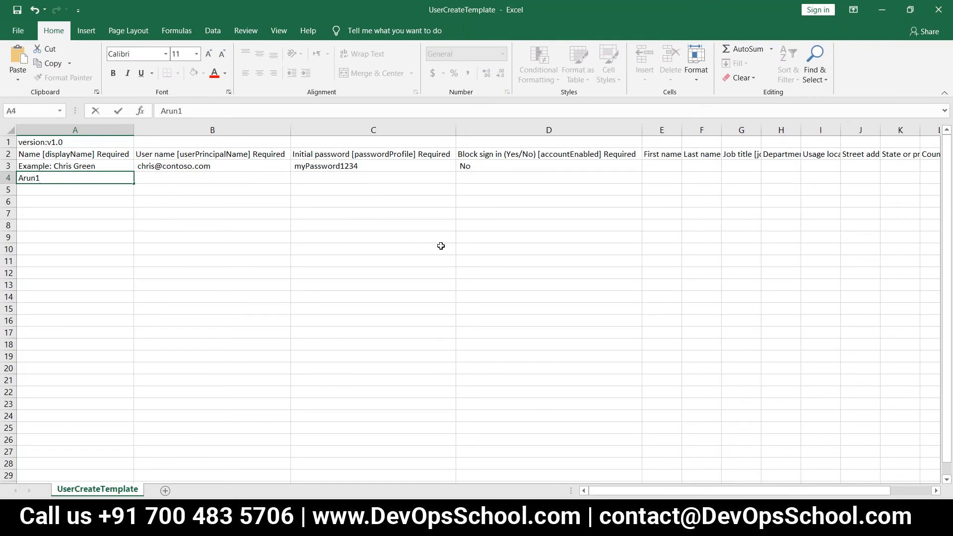
key(Tab)
text(Arun1)
key(Tab)
text(Azu)
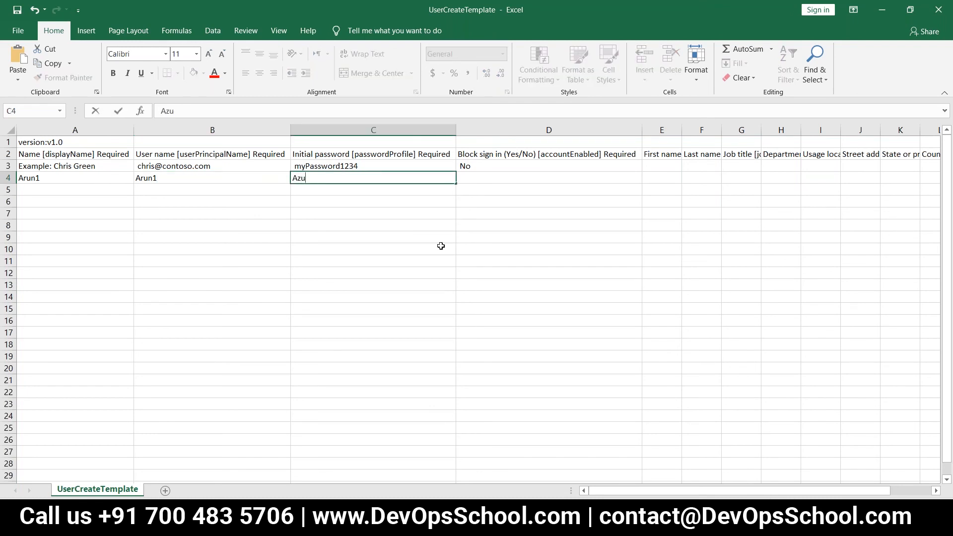
key(BackSpace)
key(BackSpace)
key(BackSpace)
click(207, 179)
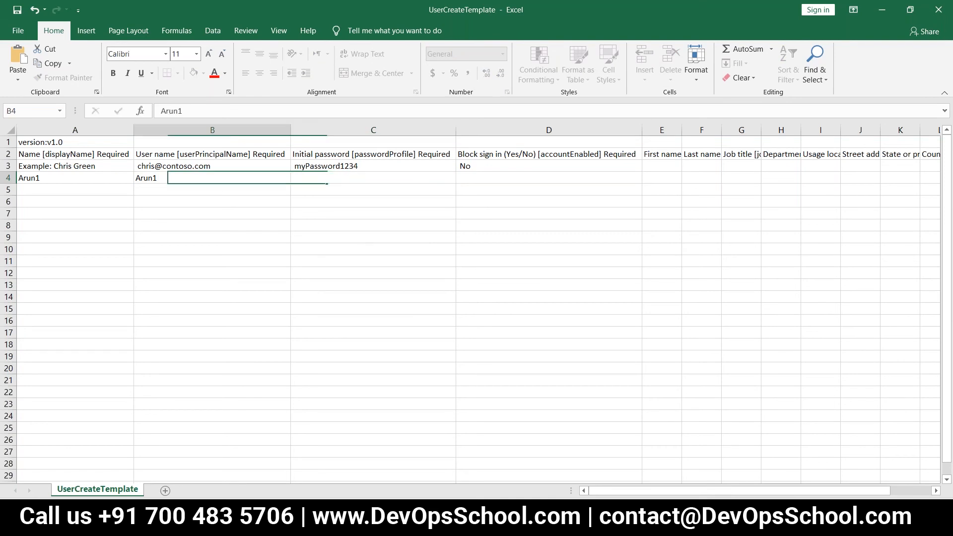
double_click(210, 177)
text(@con)
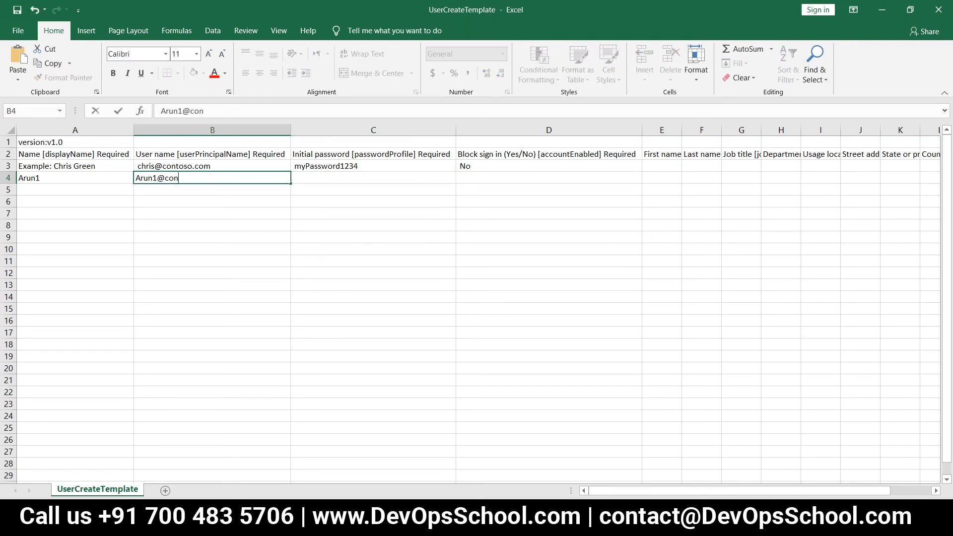
text(toso.com)
key(Tab)
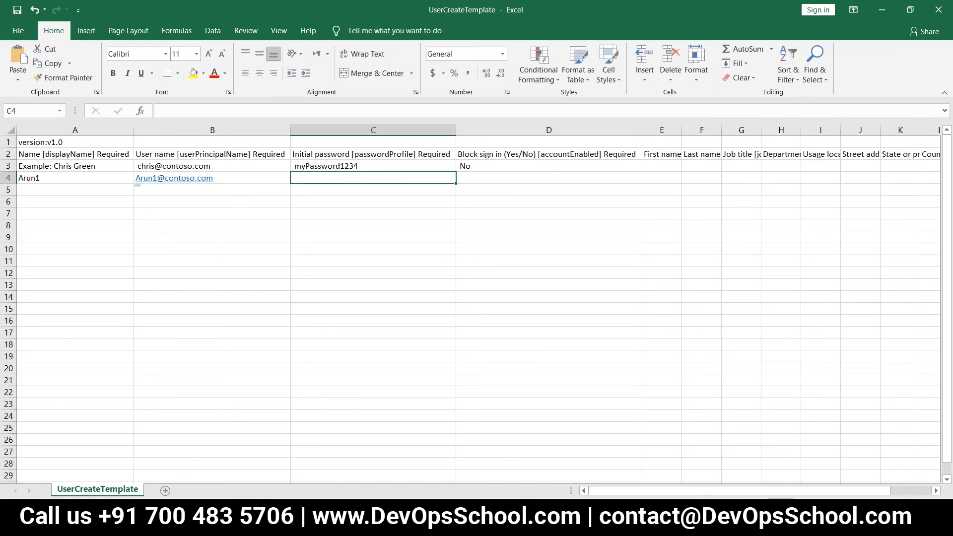
key(Tab)
text(No)
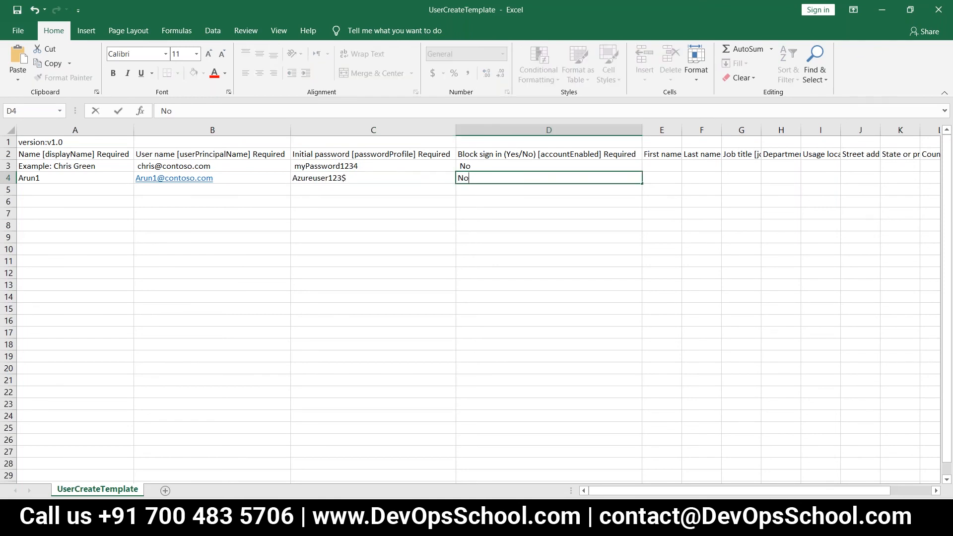
key(Return)
Step: Fill row 5 with the second user's name and contoso.com user name, copying password and No from row 4
key(Left)
text(Roh)
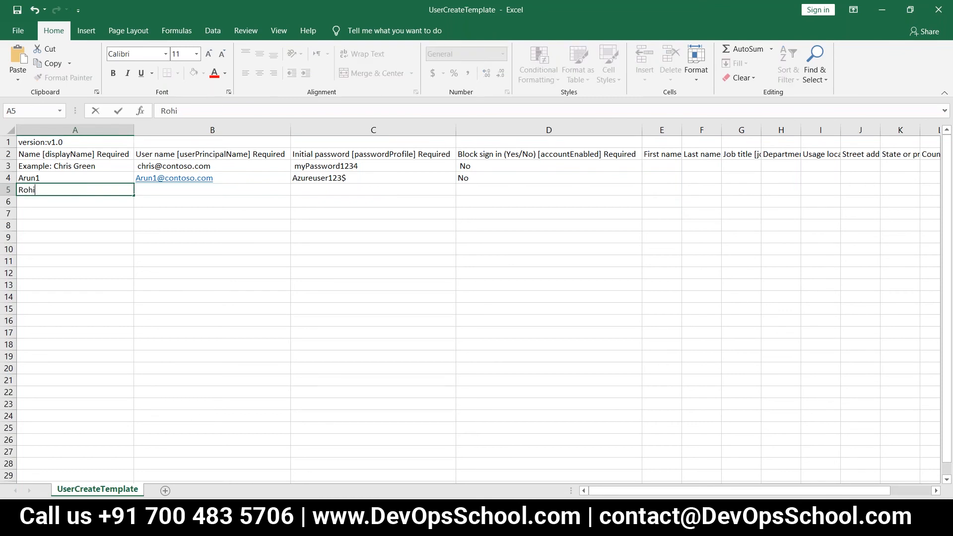
text(it)
key(Tab)
text(Rohit@c)
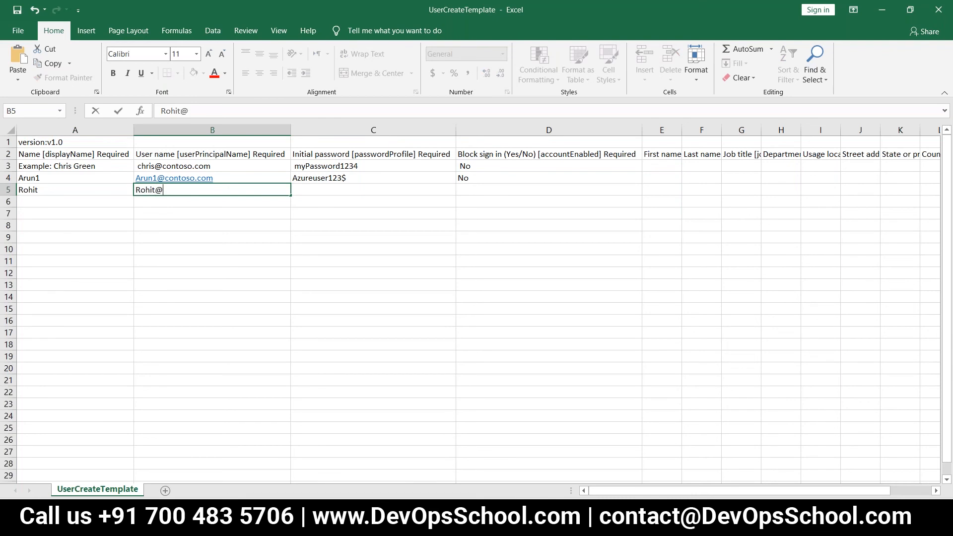
key(BackSpace)
text(contoso.com)
key(Tab)
key(Up)
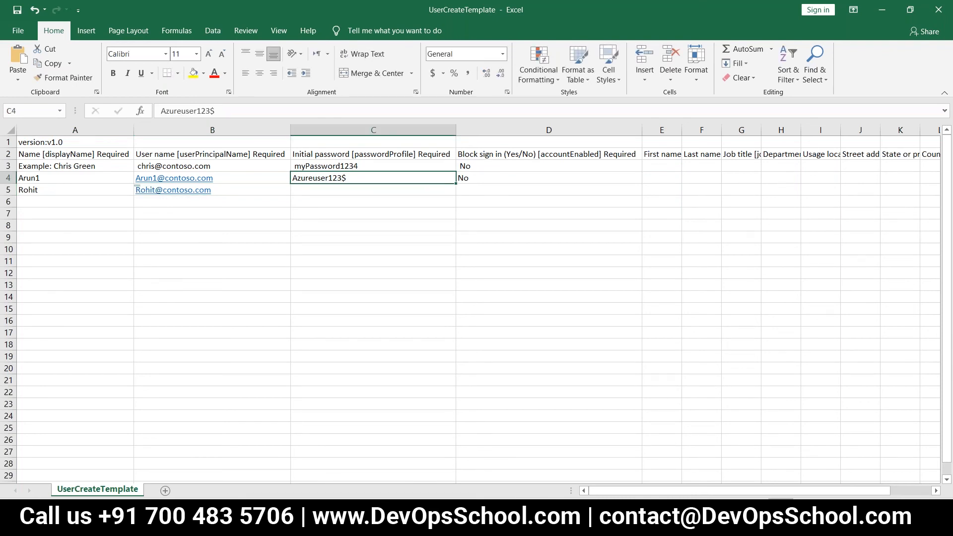
key(shift+Right)
key(ctrl+c)
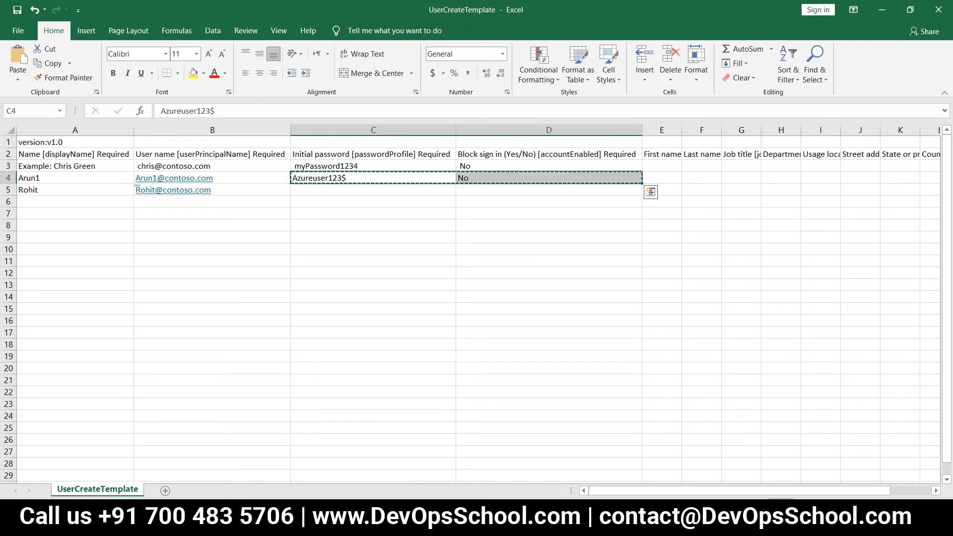
key(Down)
key(ctrl+v)
key(Escape)
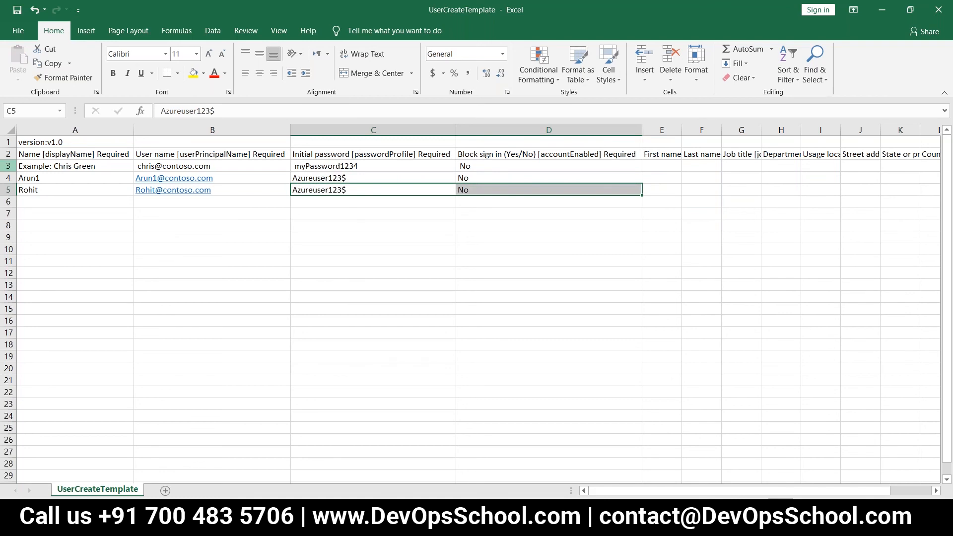
click(8, 166)
click(87, 227)
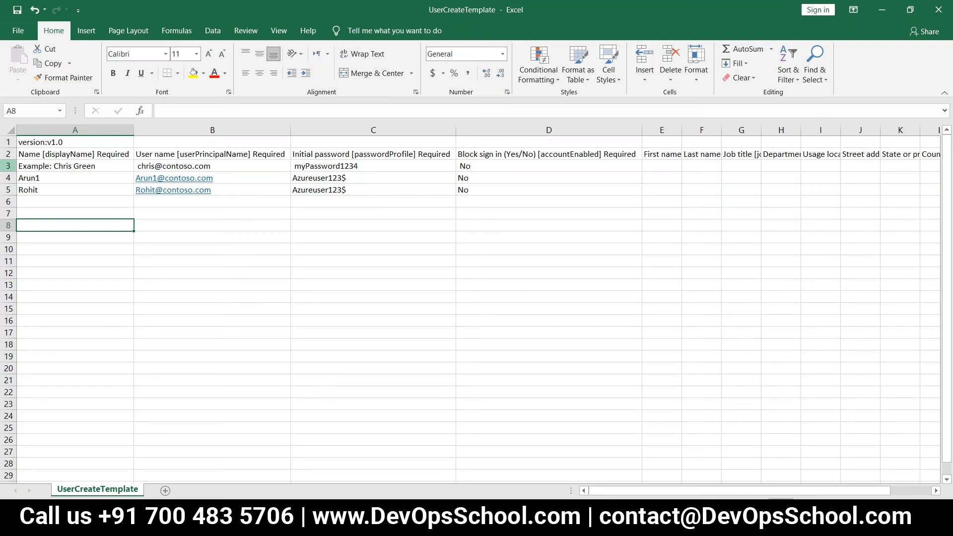
Step: Replace the example name in A3 with a shortened name ending in 1
click(49, 167)
double_click(55, 165)
drag(56, 165, 19, 166)
key(BackSpace)
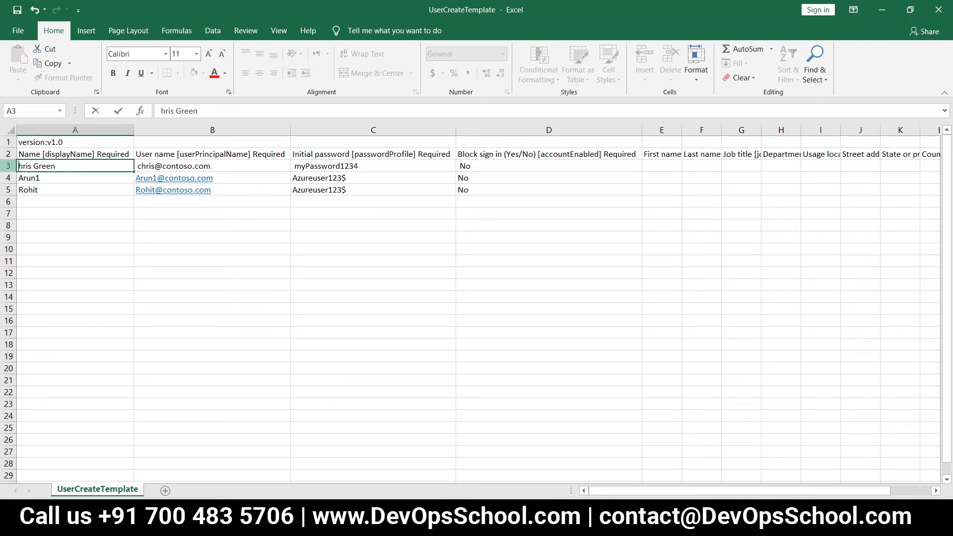
text(C)
click(55, 228)
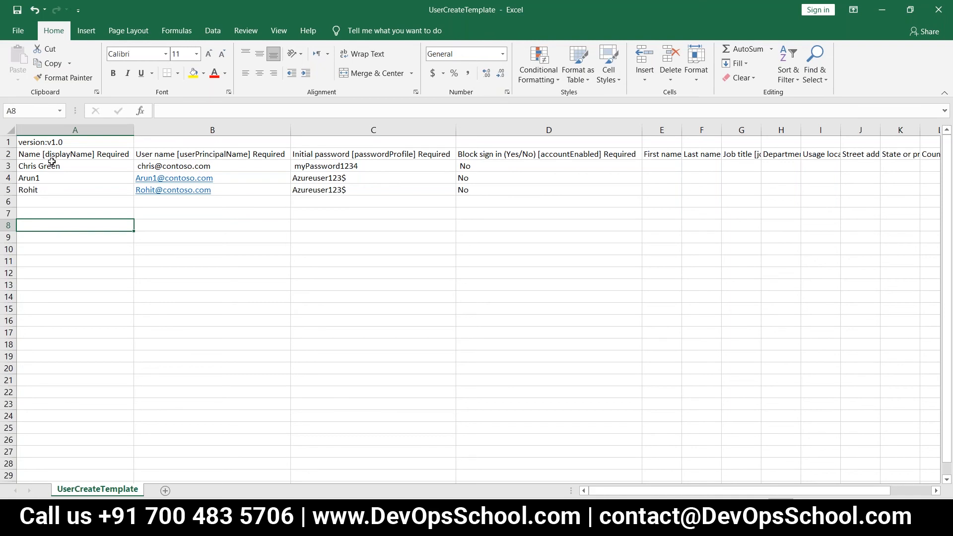
double_click(74, 165)
key(BackSpace)
key(BackSpace)
key(BackSpace)
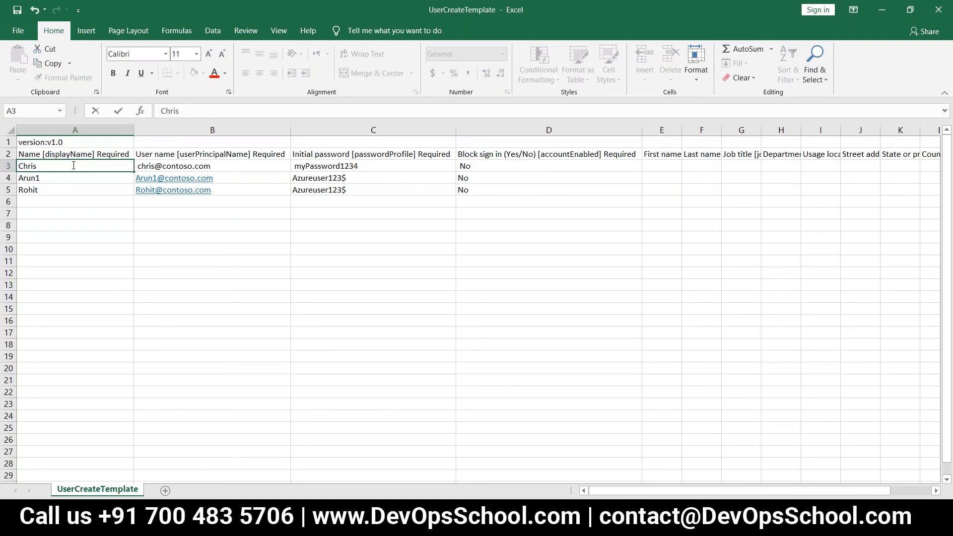
click(72, 213)
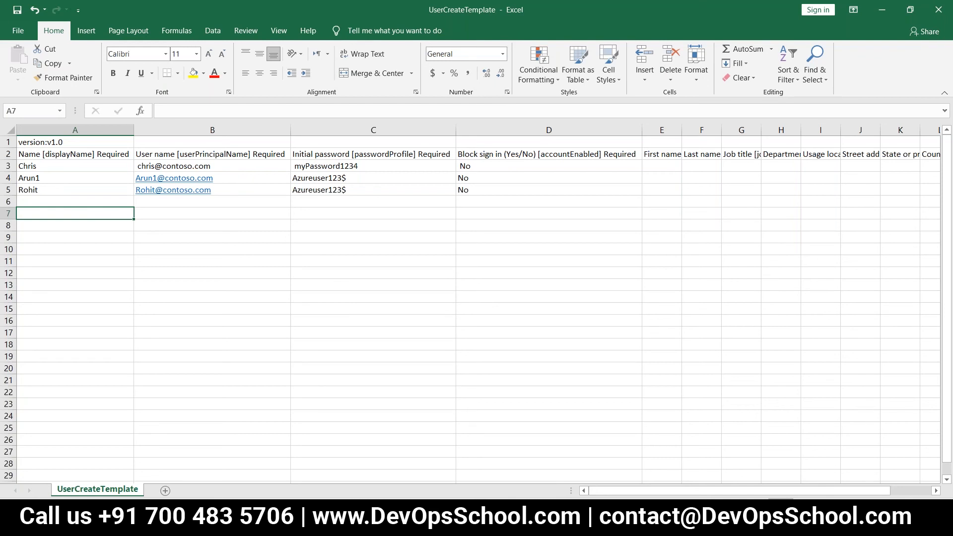
double_click(62, 168)
text(1)
key(BackSpace)
key(BackSpace)
text(1)
click(63, 204)
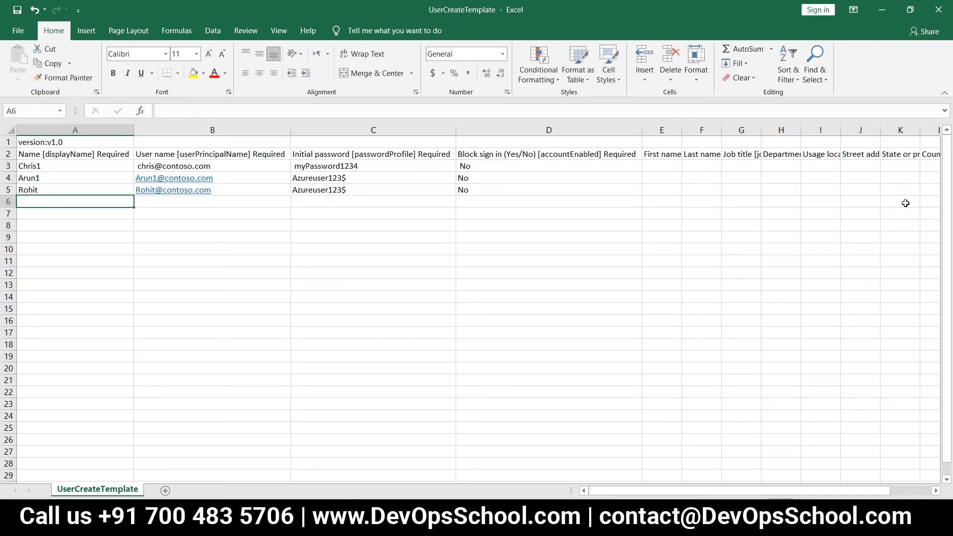
Step: Append 1 to the B3 user name and extend the C3 password with '5$'
click(133, 165)
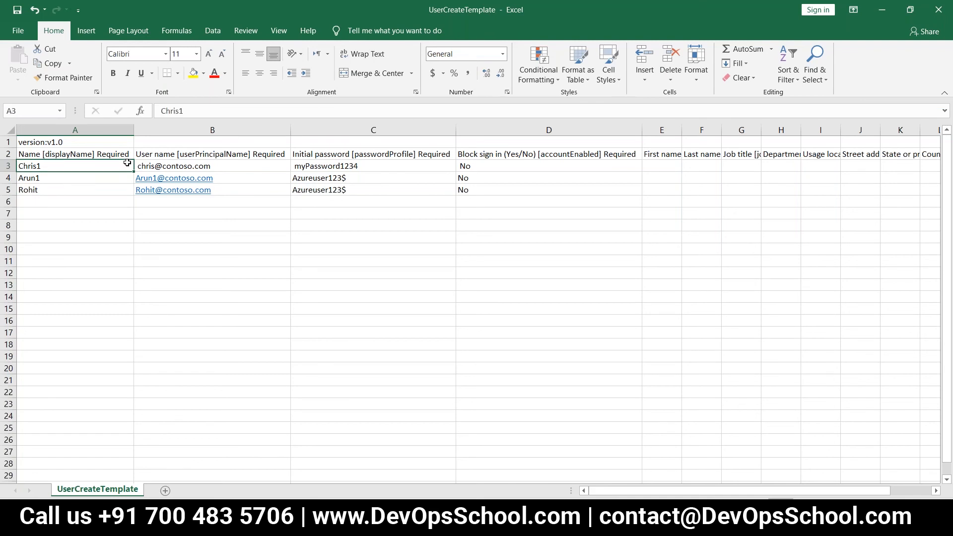
click(151, 166)
double_click(157, 166)
text(1)
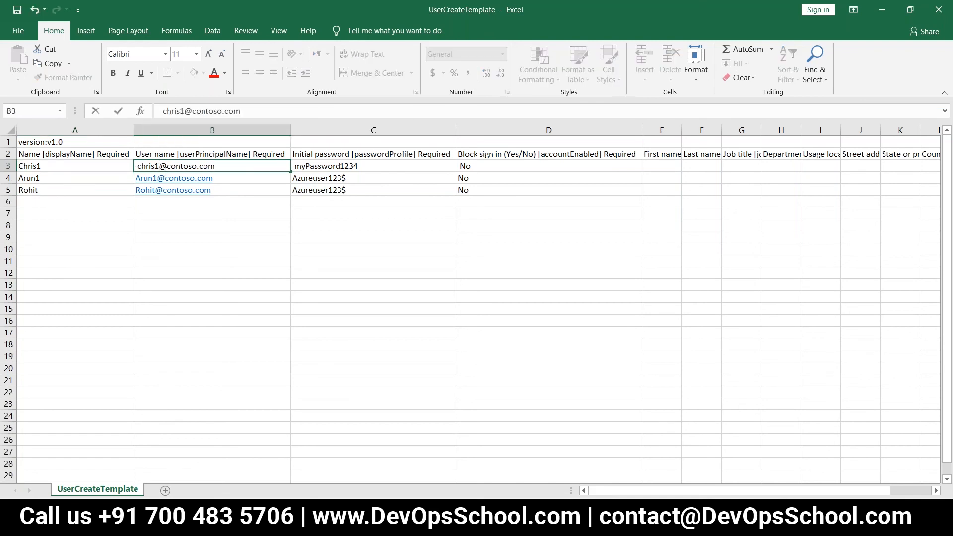
key(ctrl+Return)
click(212, 201)
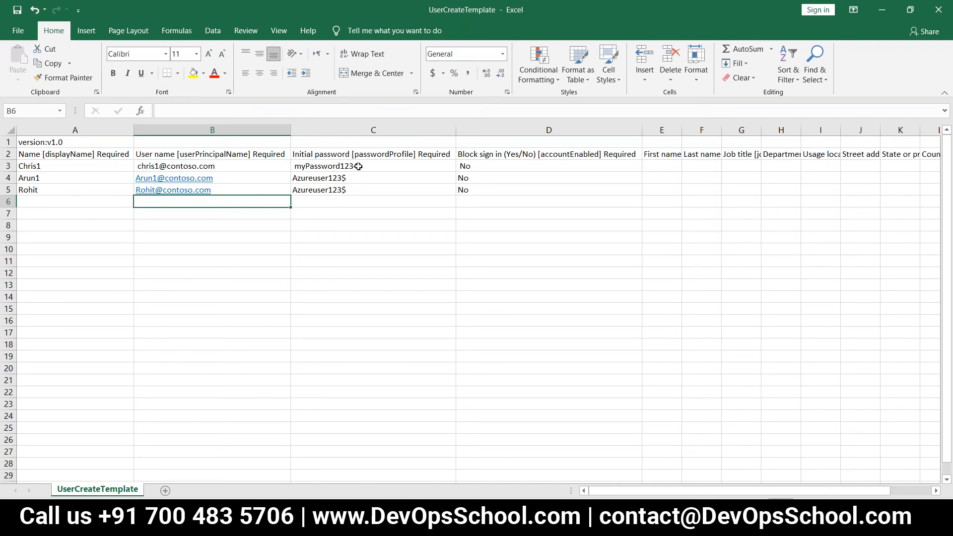
click(375, 167)
key(F2)
click(359, 261)
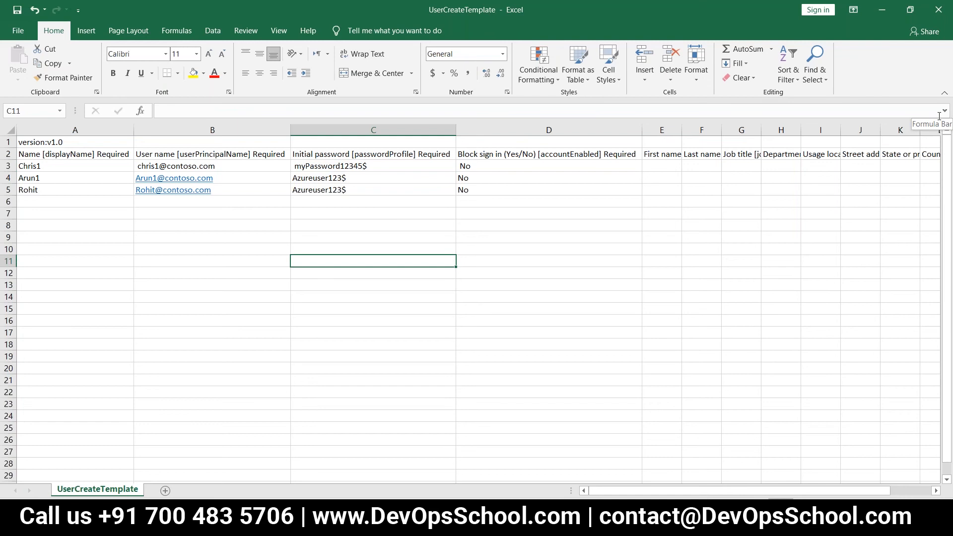
Step: Close the Excel workbook and return Chrome to the Azure Bulk create user tab
click(941, 19)
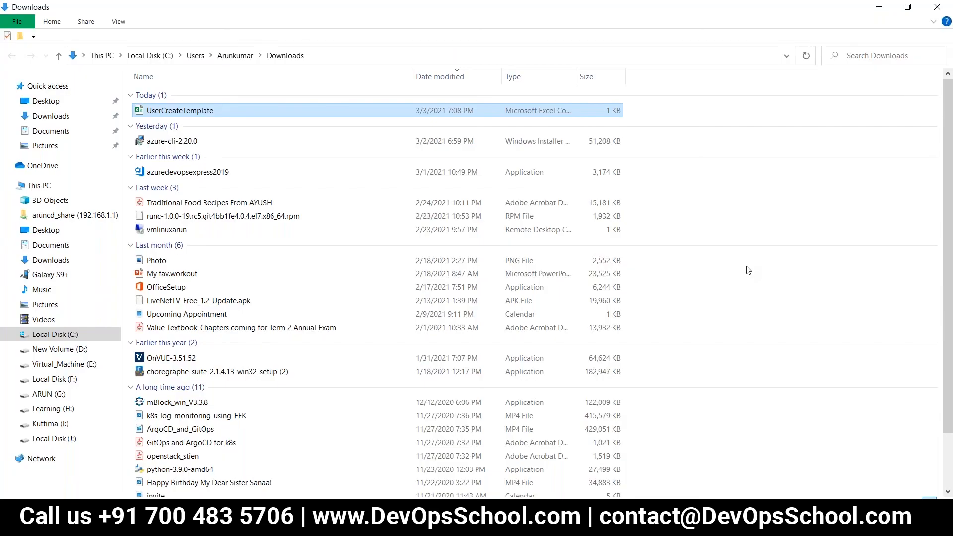
key(alt+Tab)
key(alt+Tab)
key(alt+Tab)
key(alt+Tab)
key(alt+Tab)
key(alt+Tab)
key(alt+Tab)
key(alt+Tab)
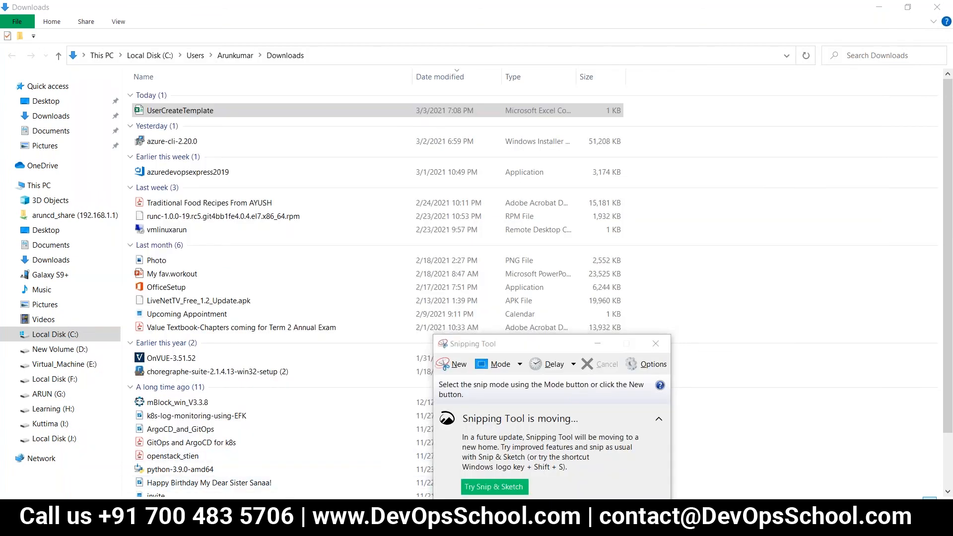
click(189, 524)
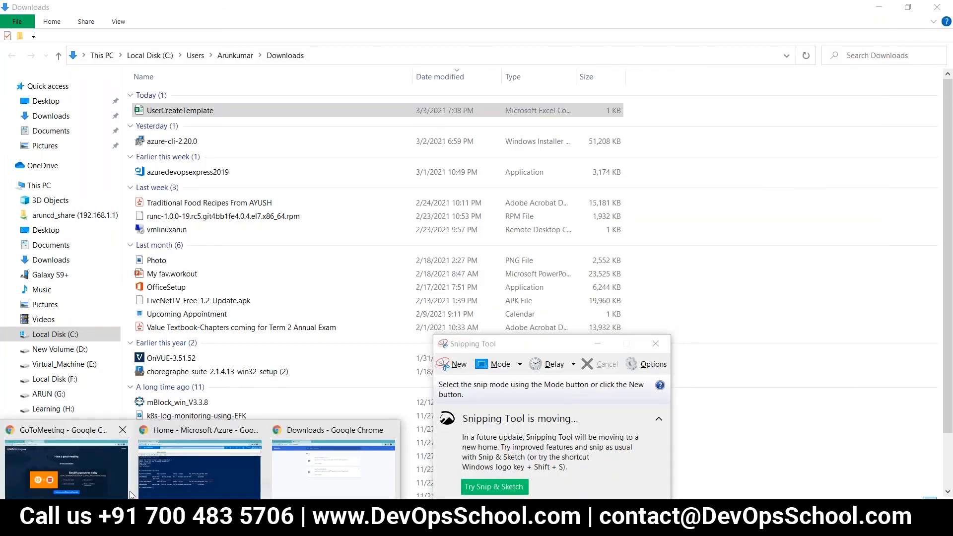
click(308, 471)
click(293, 11)
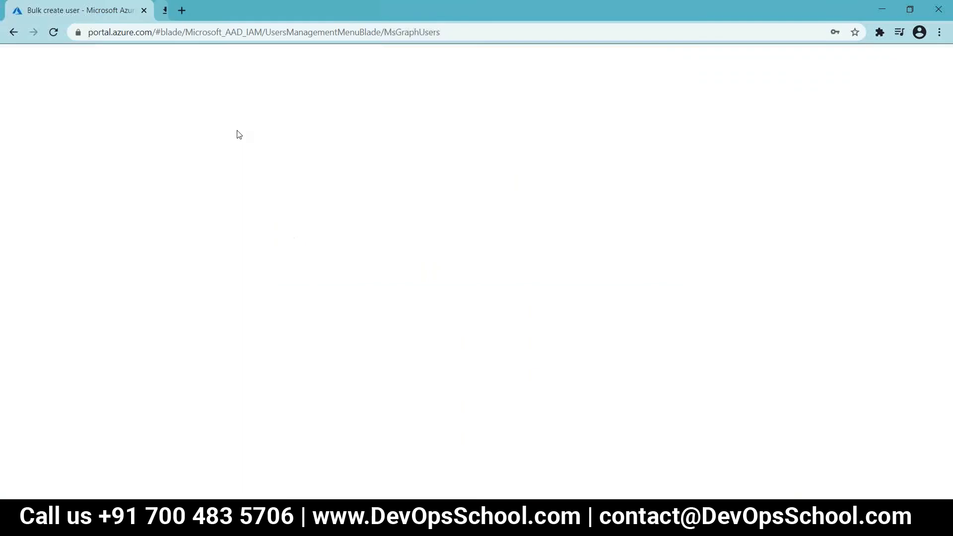
Step: Upload UserCreateTemplate.csv from Downloads to Bulk create user and submit it
click(933, 221)
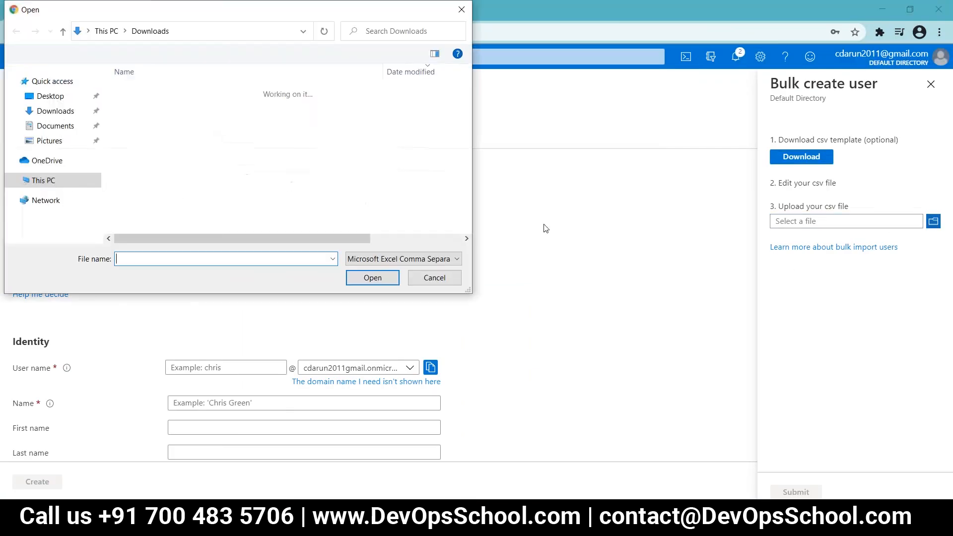
click(160, 106)
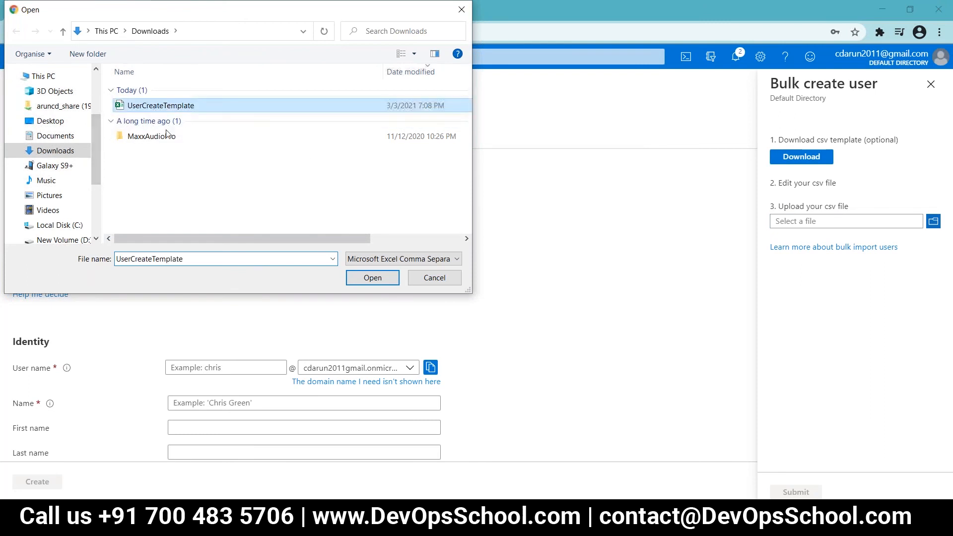
click(357, 278)
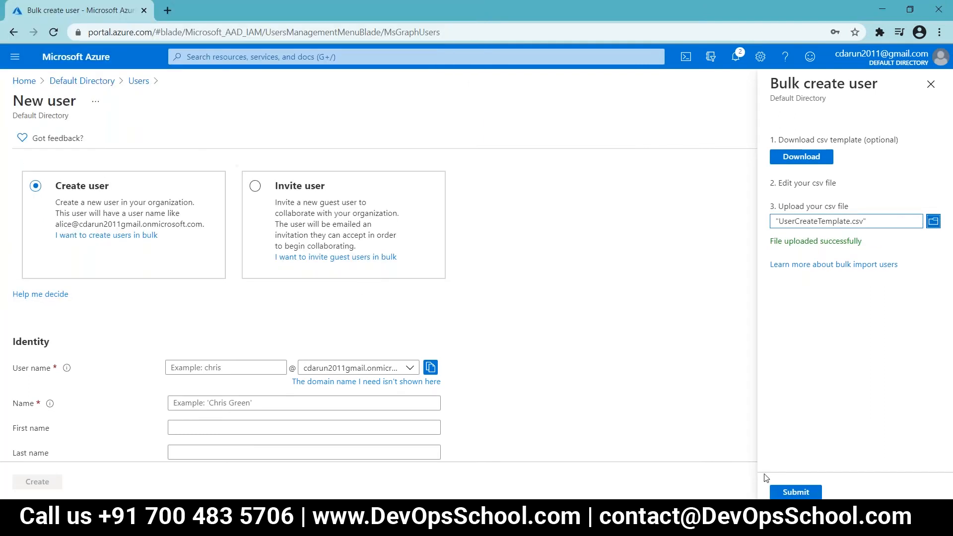
click(796, 492)
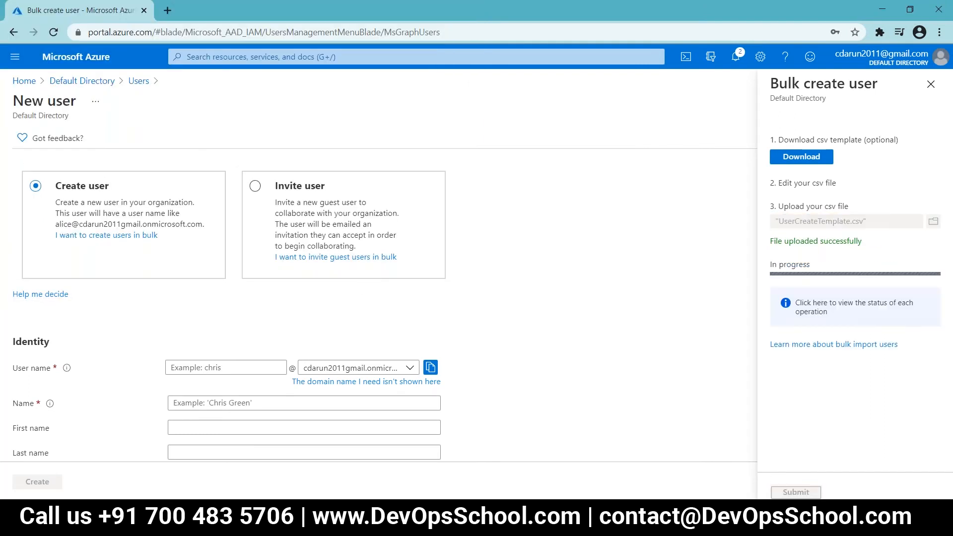
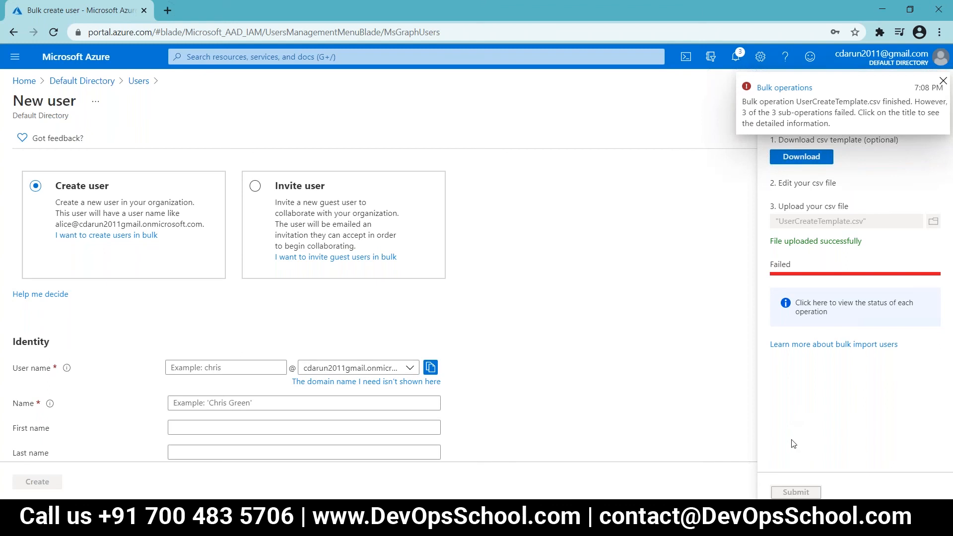
Step: Open the UserCreateTemplate.csv bulk results and widen Failure reason to read the unverified-domain error
click(778, 316)
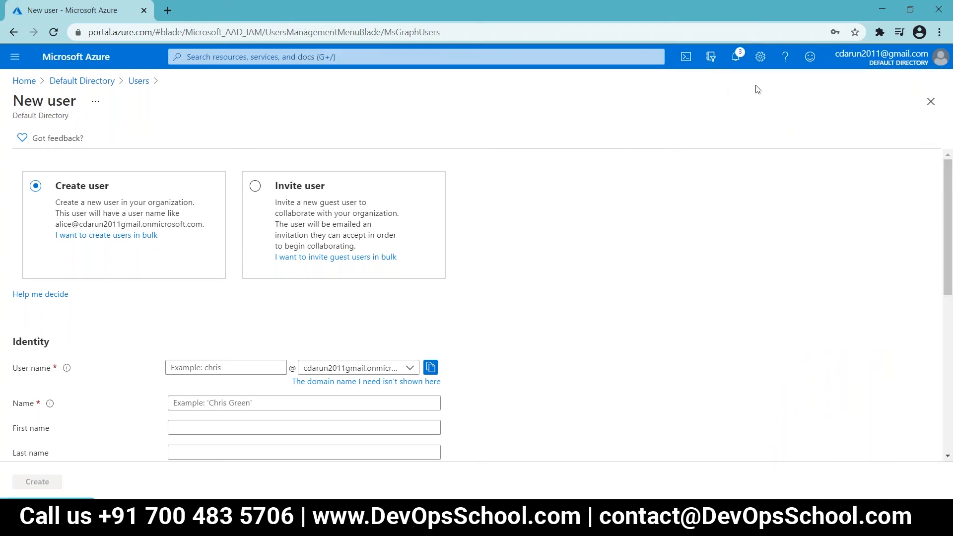
click(735, 58)
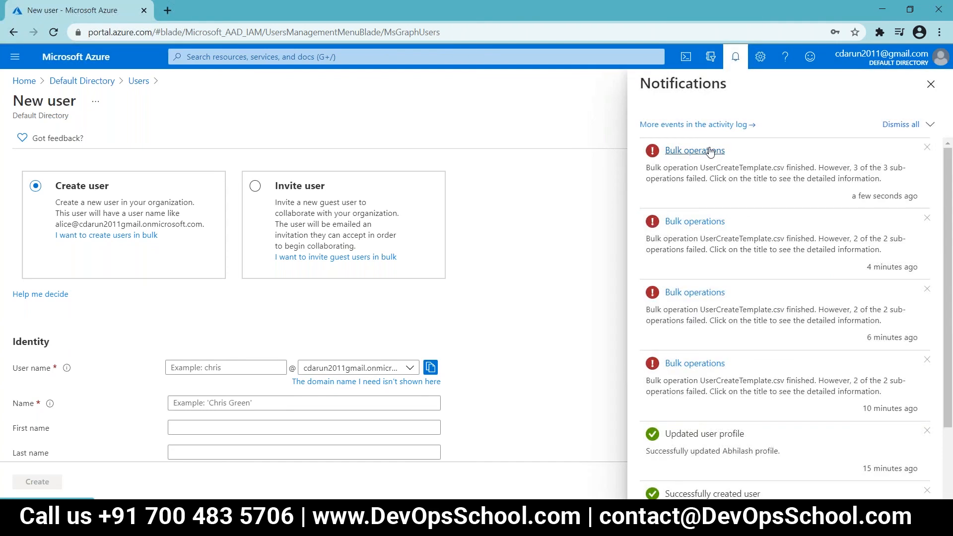
click(710, 151)
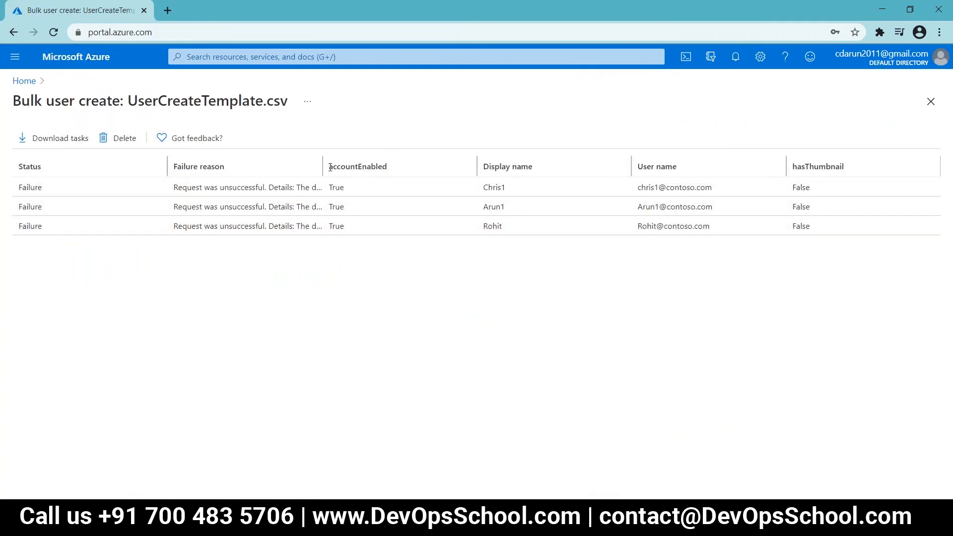
drag(323, 167, 551, 187)
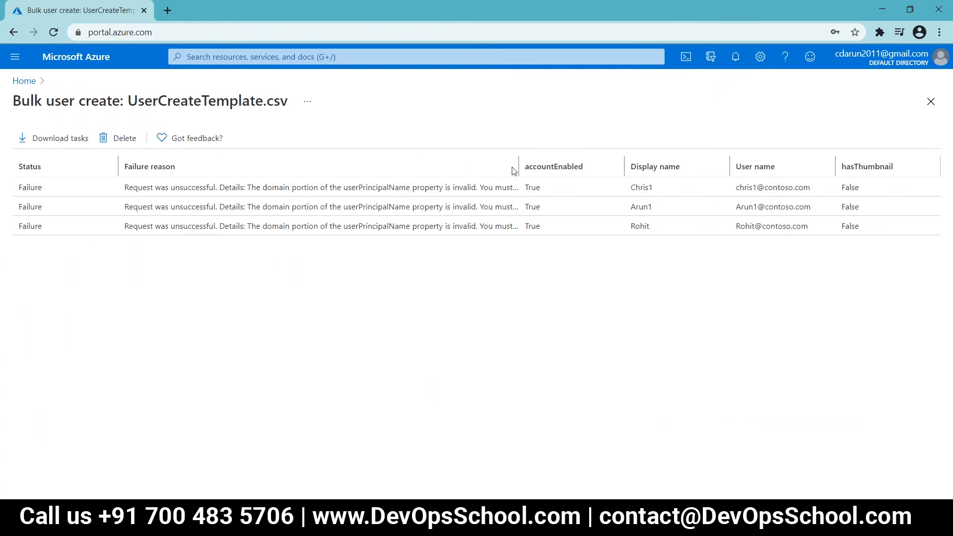
drag(519, 167, 664, 169)
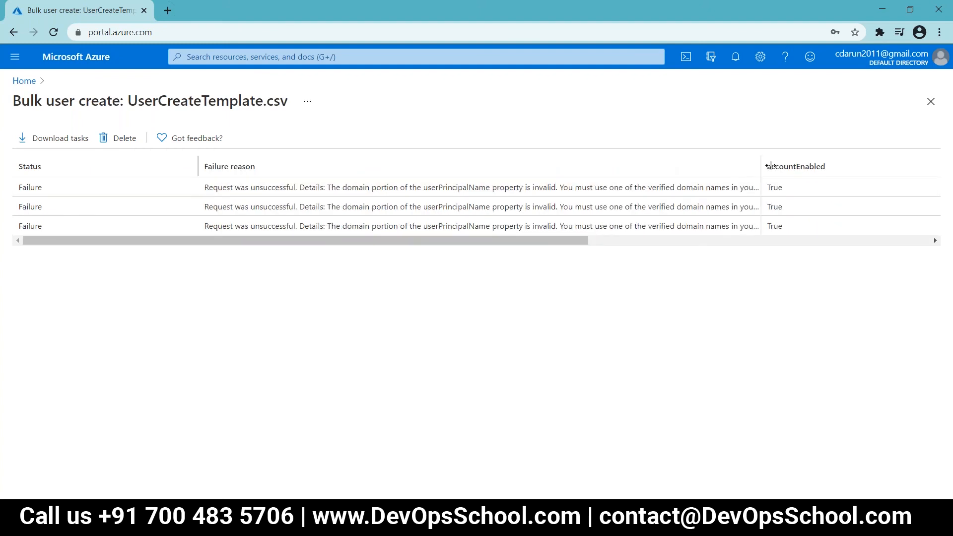
drag(760, 166, 852, 166)
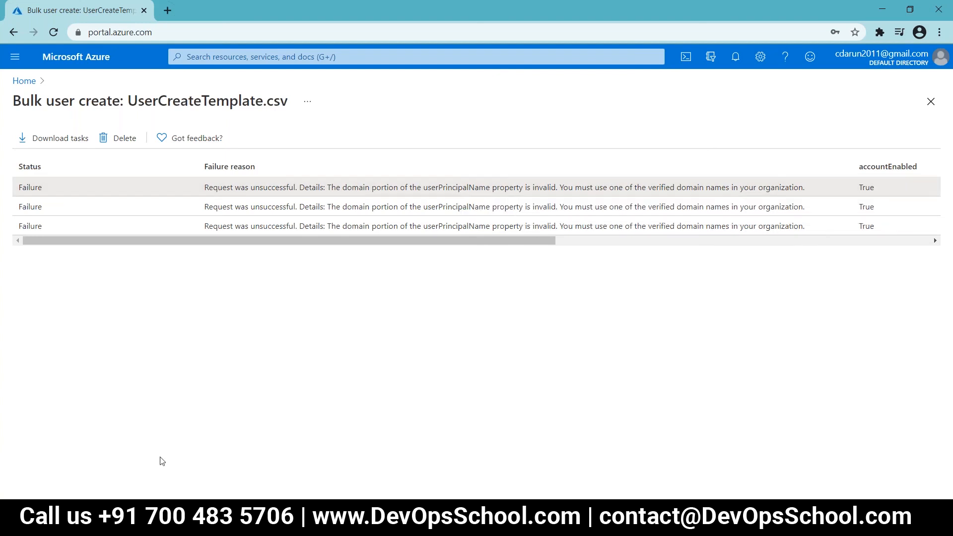
click(198, 525)
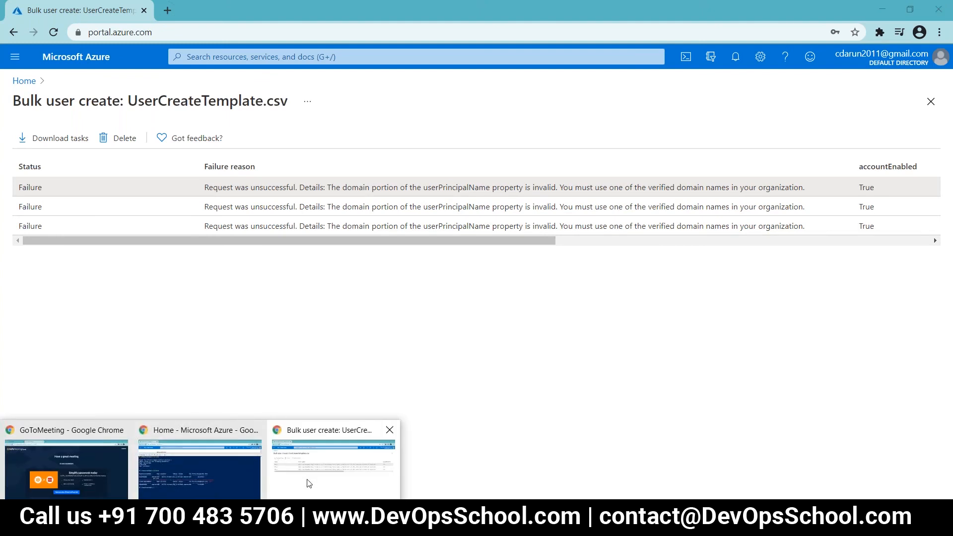
click(166, 272)
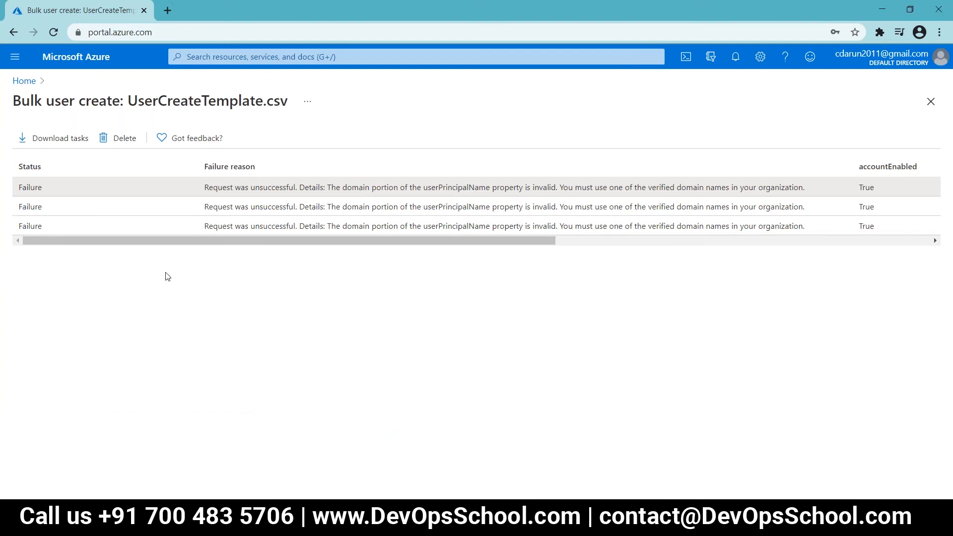
Step: Return to the portal Home, then open UserCreateTemplate from Downloads in Excel
click(19, 81)
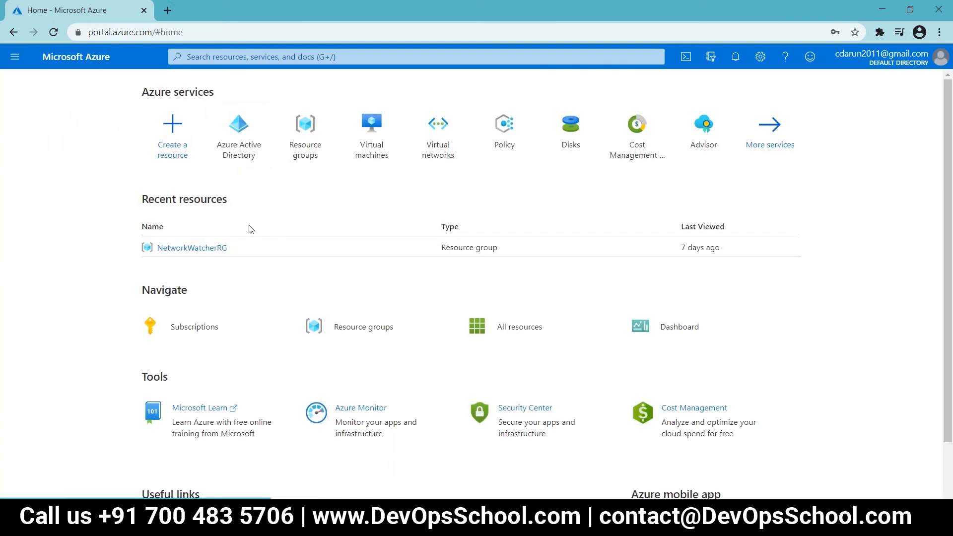
click(735, 60)
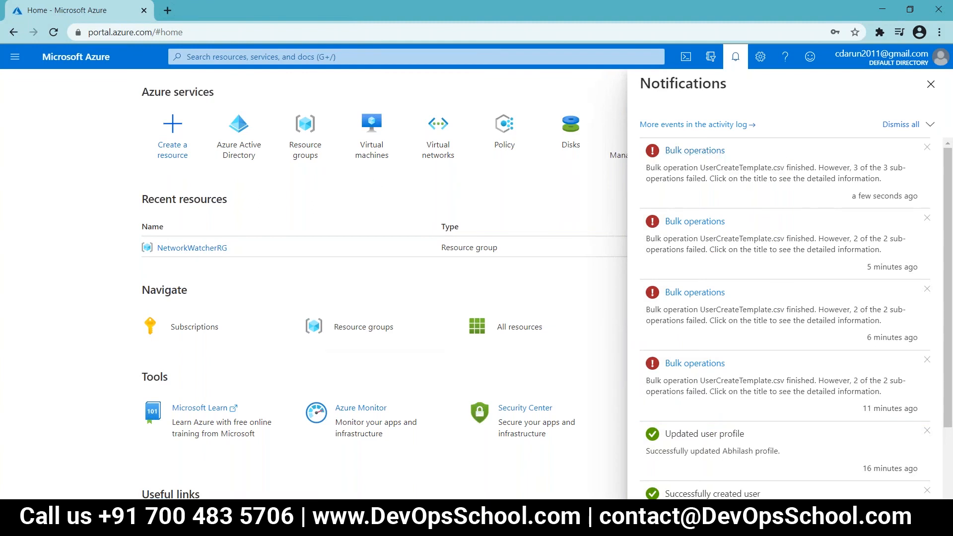
mouse_move(201, 526)
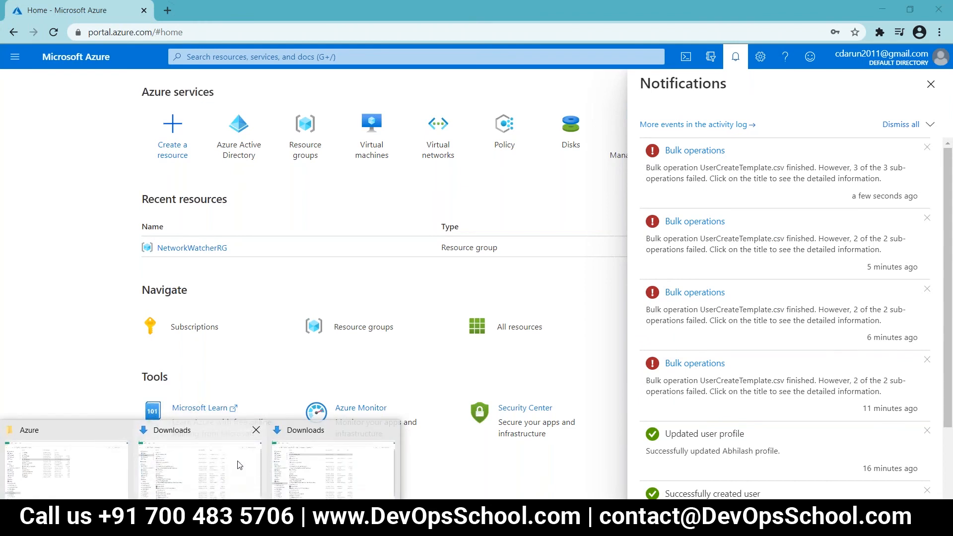
click(239, 464)
click(197, 111)
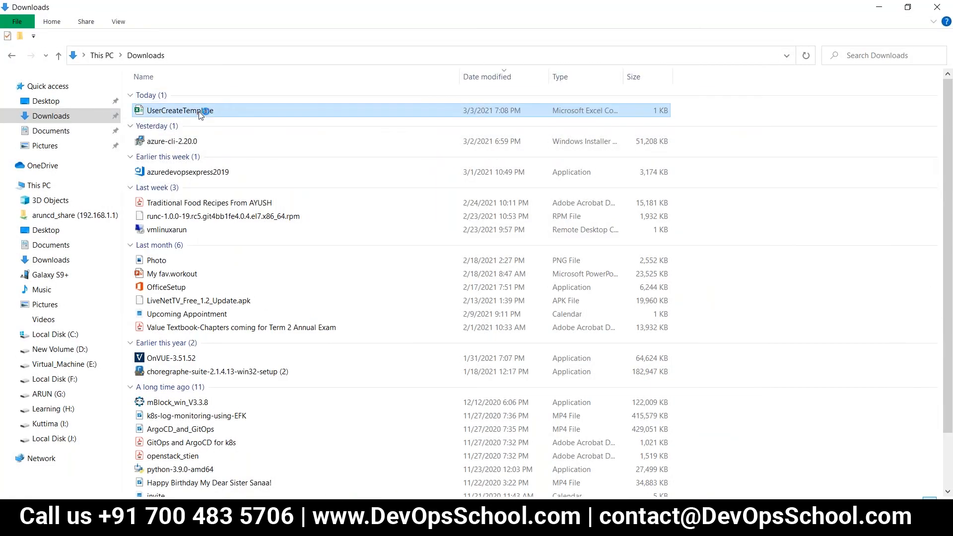
double_click(199, 111)
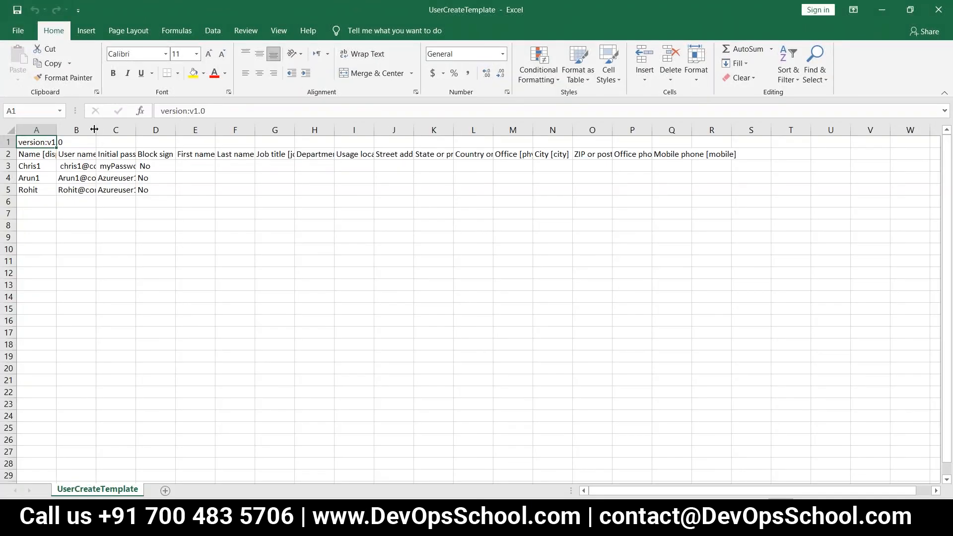
Step: Autofit columns B, C and D to their header text
double_click(94, 129)
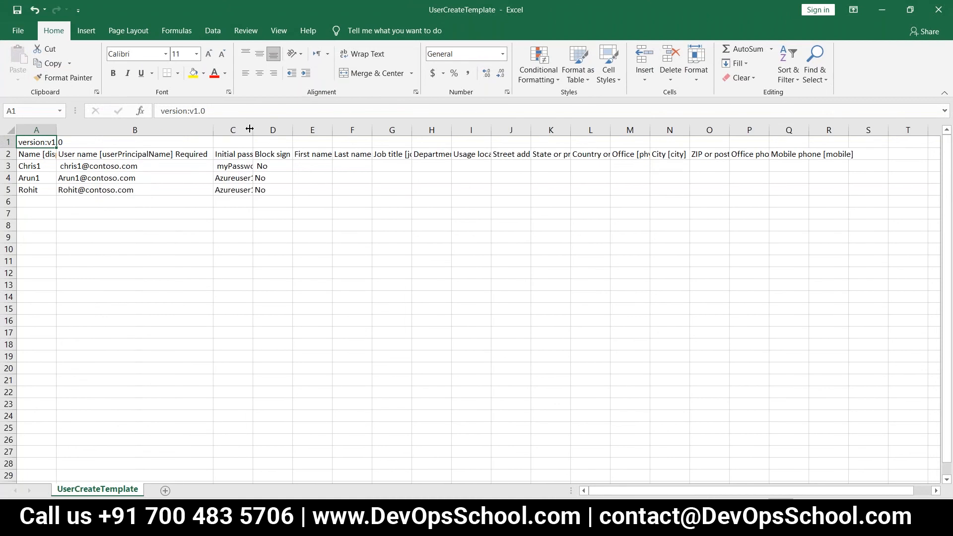
double_click(252, 129)
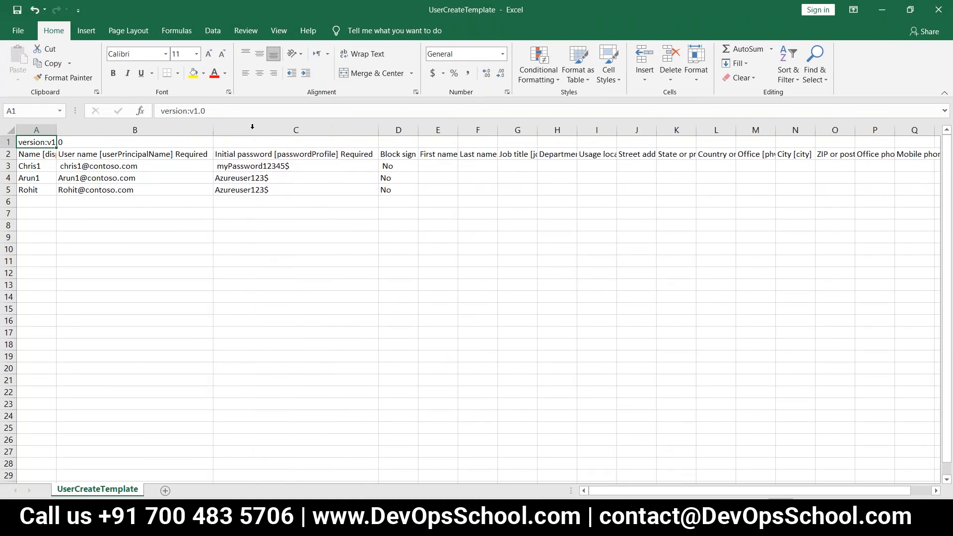
double_click(416, 129)
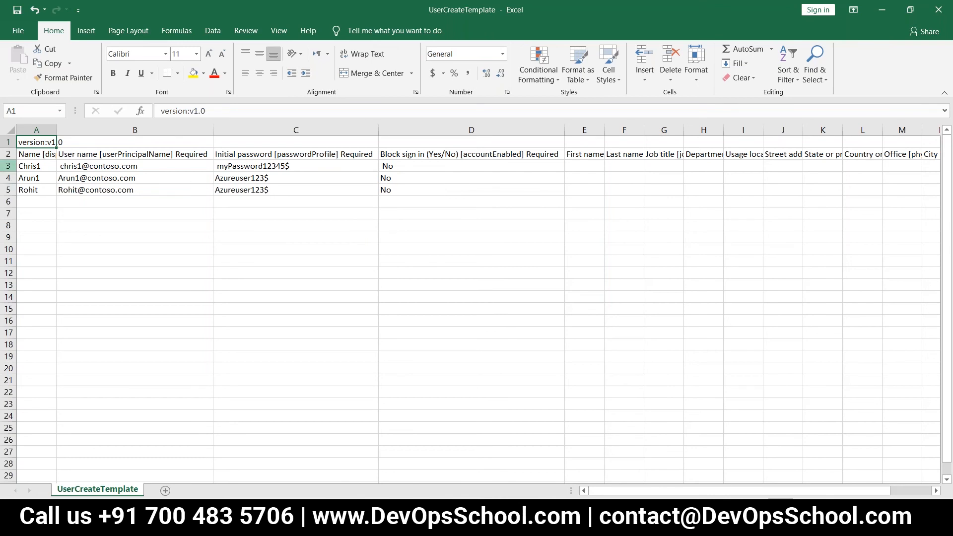
Step: Delete row 3 holding the Chris1 user
click(9, 166)
right_click(10, 166)
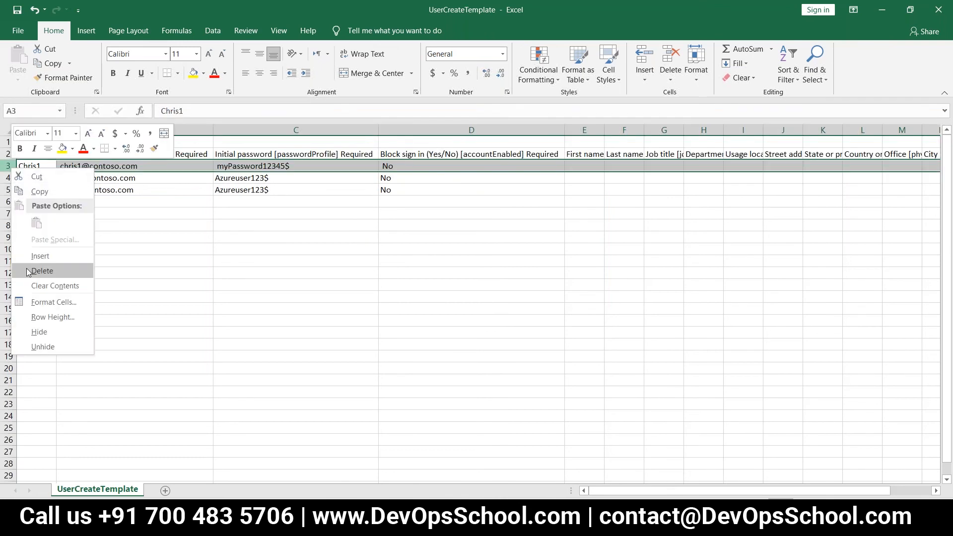
click(29, 271)
click(128, 222)
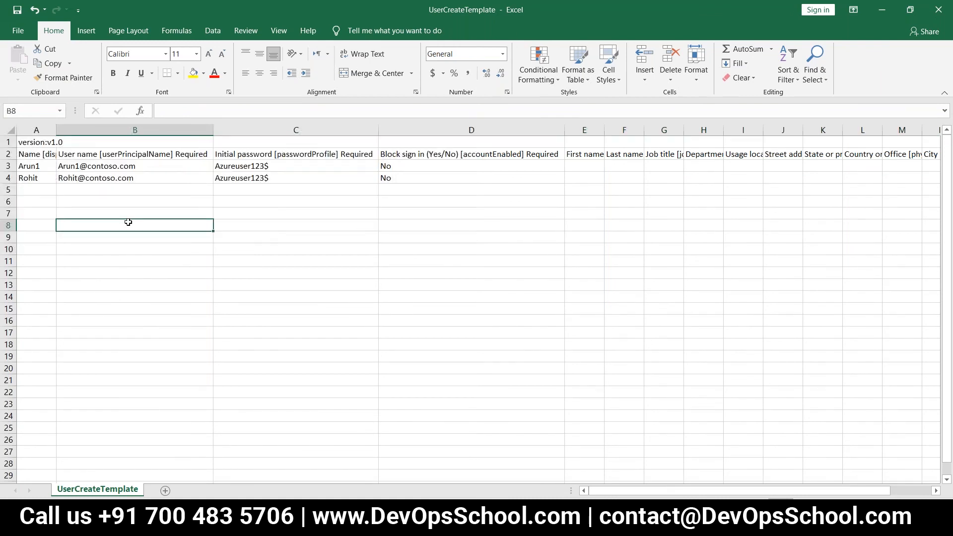
Step: Autofit column A and change B3's user name domain from contoso.com to gmail.com
double_click(56, 130)
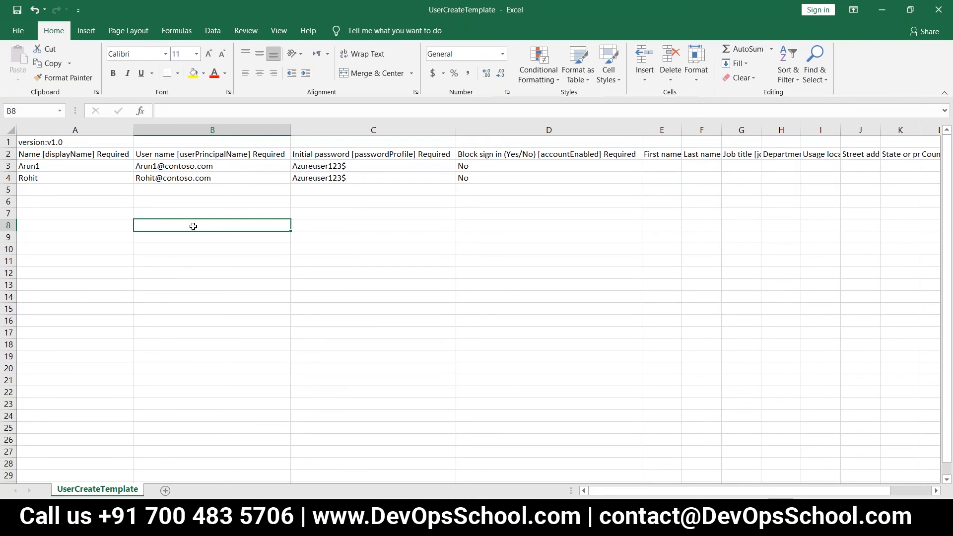
double_click(193, 167)
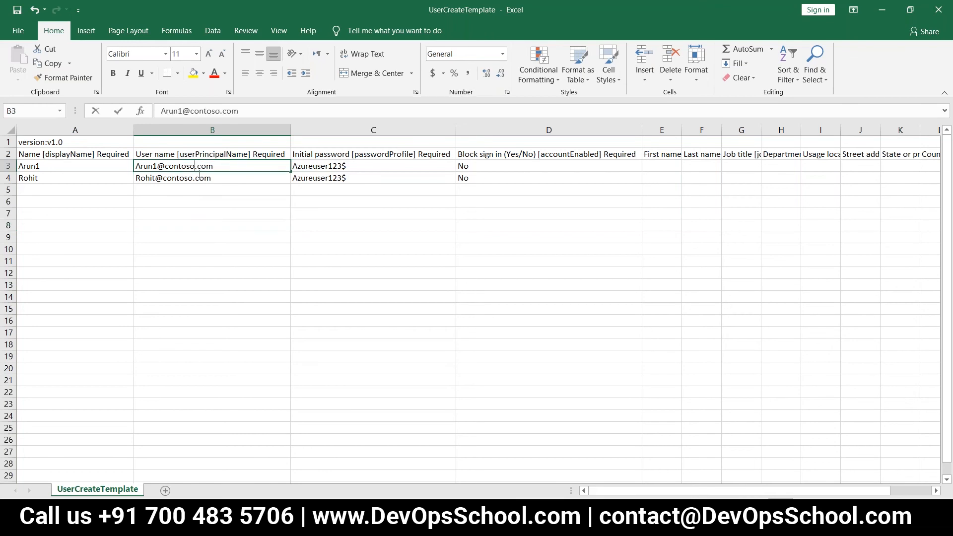
key(BackSpace)
key(BackSpace)
key(BackSpace)
key(BackSpace)
key(BackSpace)
key(BackSpace)
key(BackSpace)
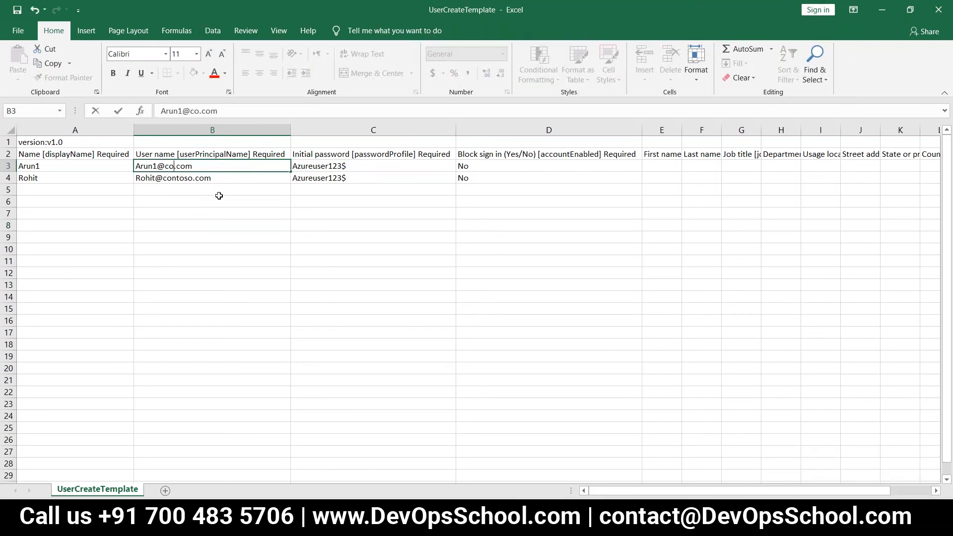
text(gmail)
click(219, 195)
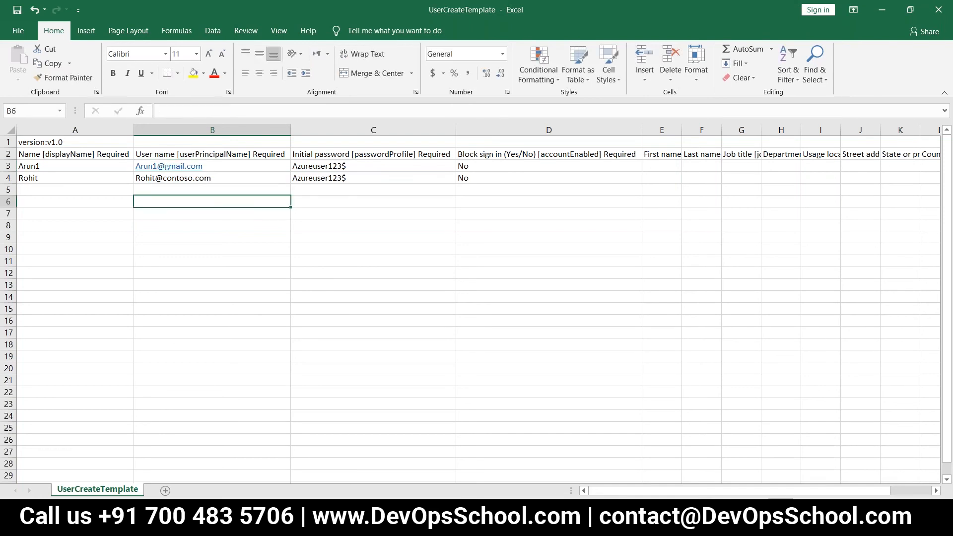
Step: Change B4's user name domain from contoso.com to gmail.com
click(193, 178)
double_click(192, 178)
key(BackSpace)
key(BackSpace)
key(BackSpace)
key(BackSpace)
key(BackSpace)
key(BackSpace)
key(BackSpace)
text(gmail)
key(Return)
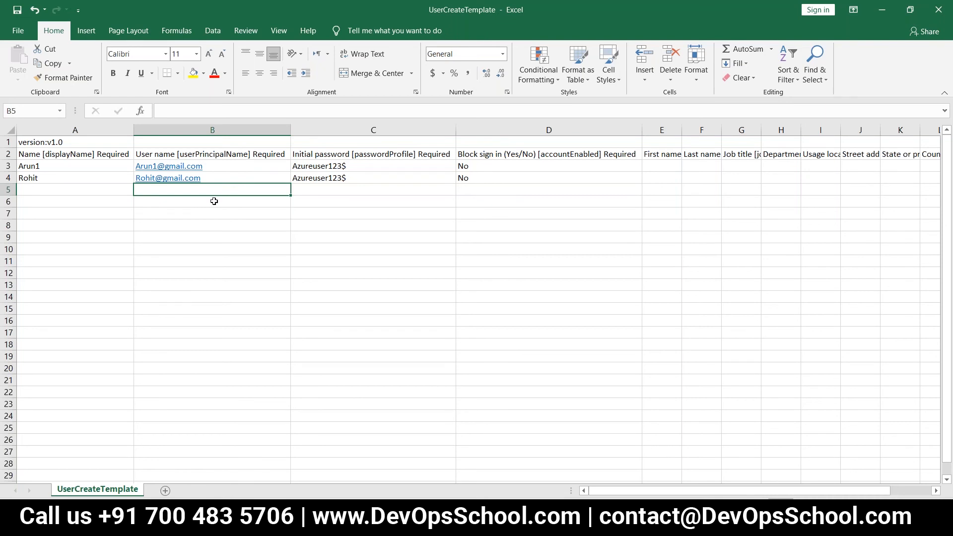
Step: Replace the name part of B3's address with a new Gmail user name
key(Up)
key(Up)
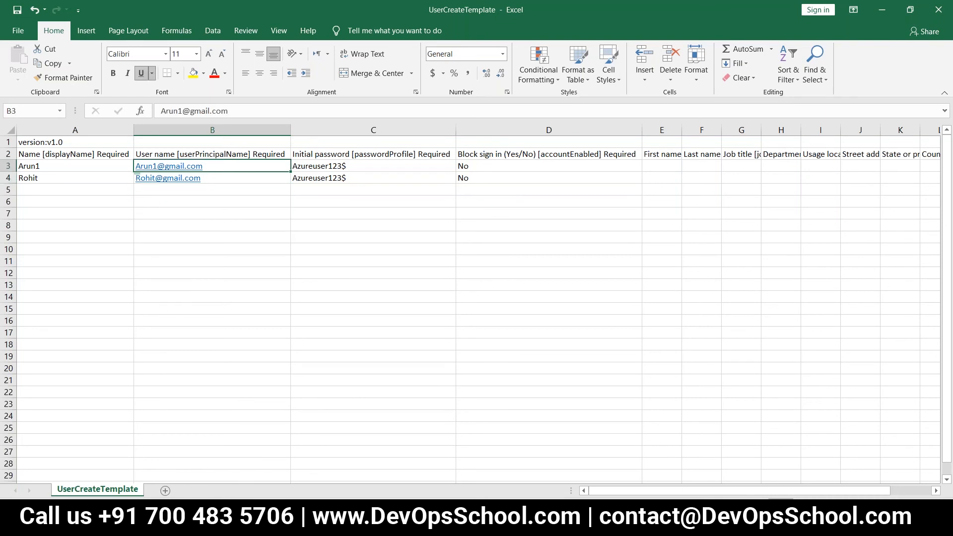
key(F2)
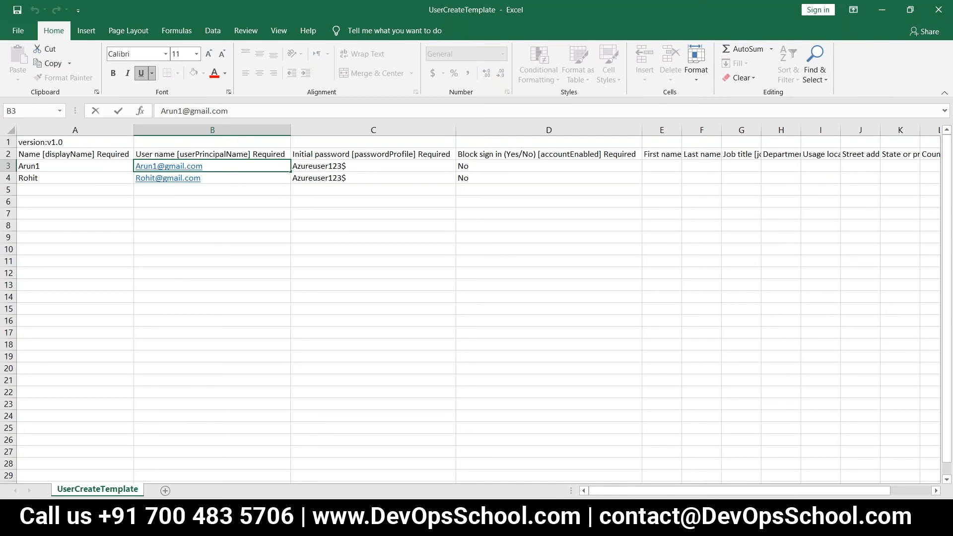
key(Delete)
key(Delete)
key(Delete)
key(Delete)
key(Delete)
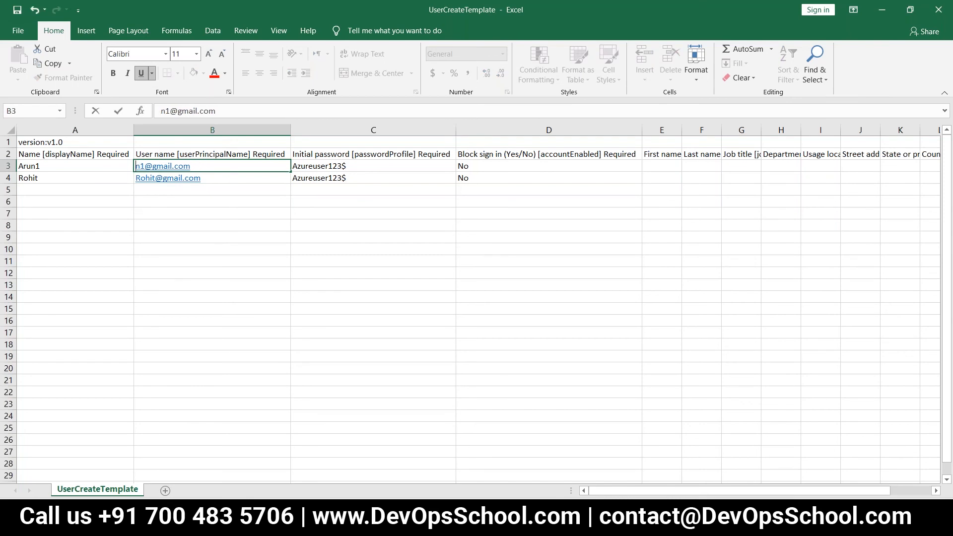
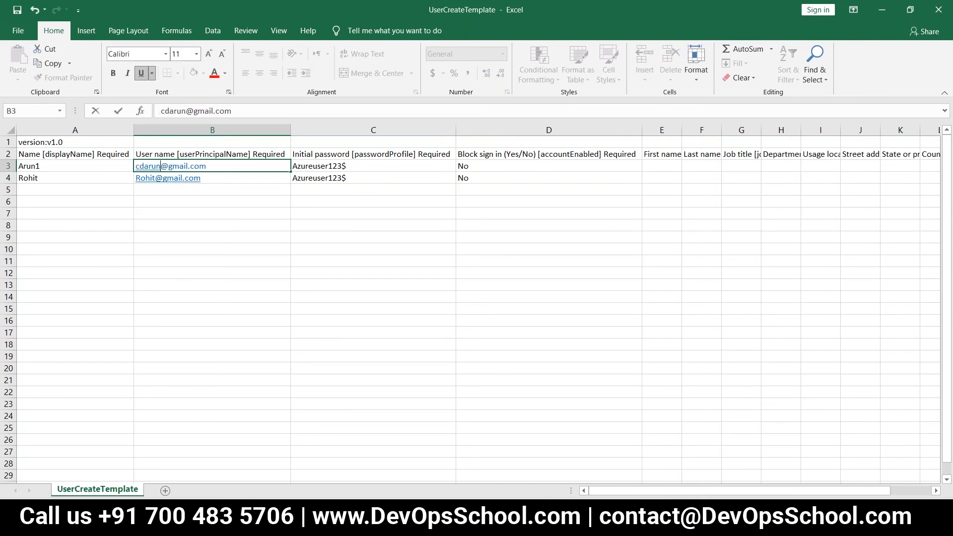
key(Return)
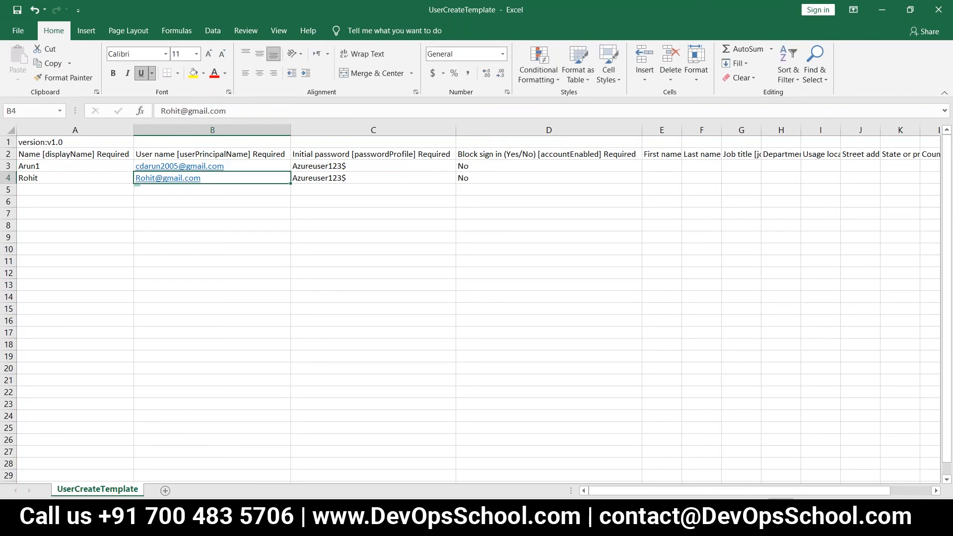
Step: Replace B4's name part with another Gmail user name and close the workbook
key(F2)
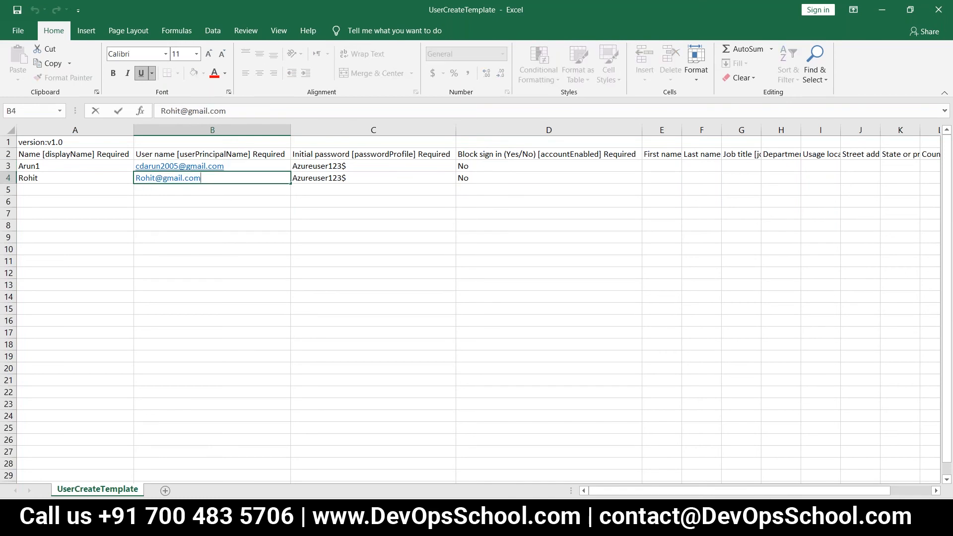
key(Delete)
key(Delete)
key(Delete)
key(Delete)
key(Delete)
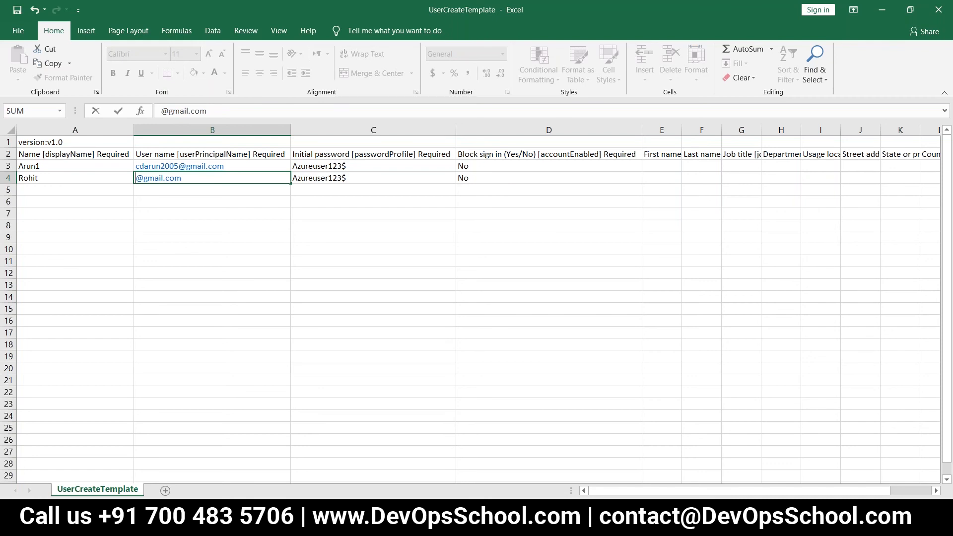
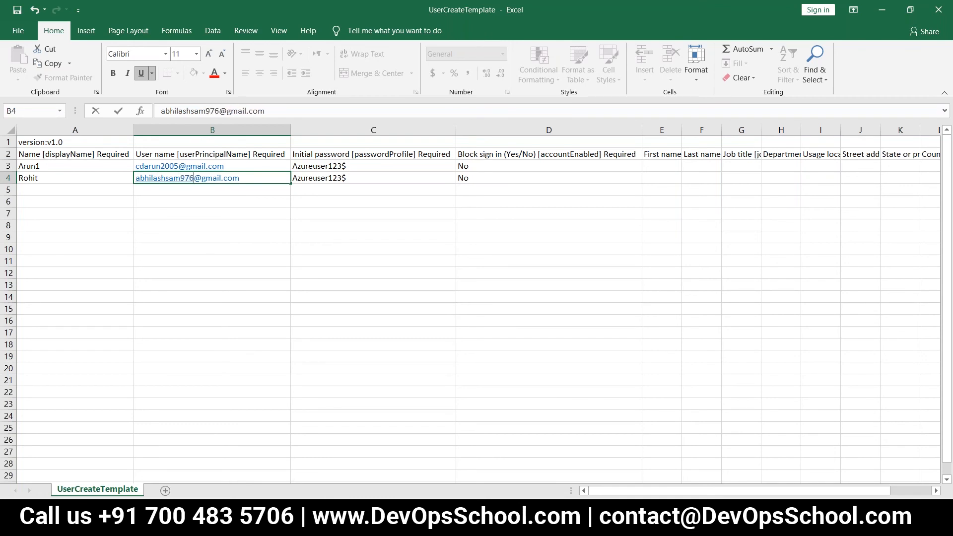
key(ctrl+Return)
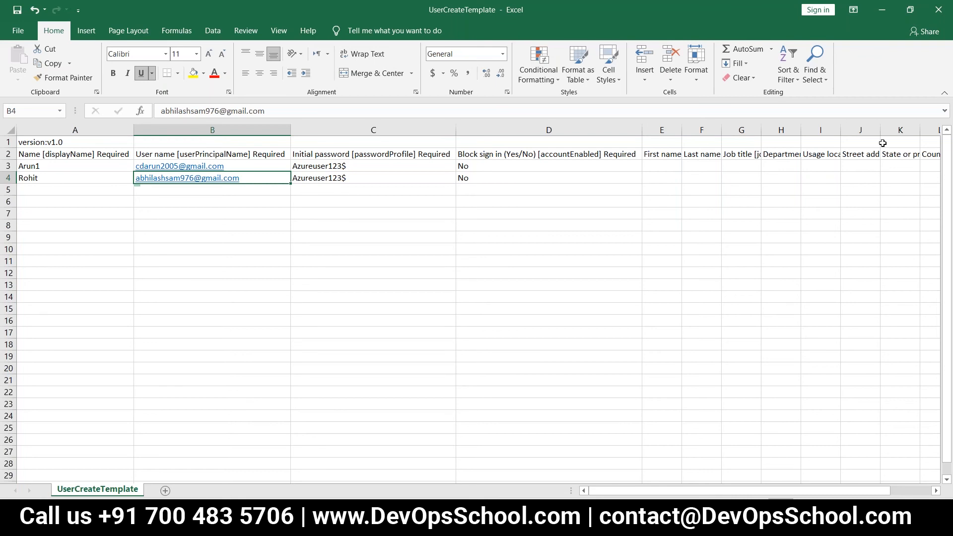
click(938, 10)
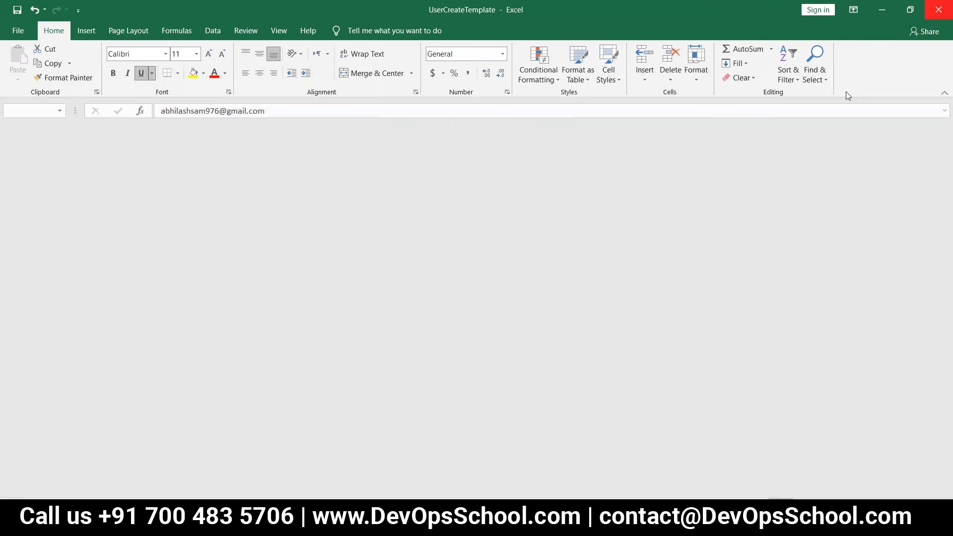
key(alt+Tab)
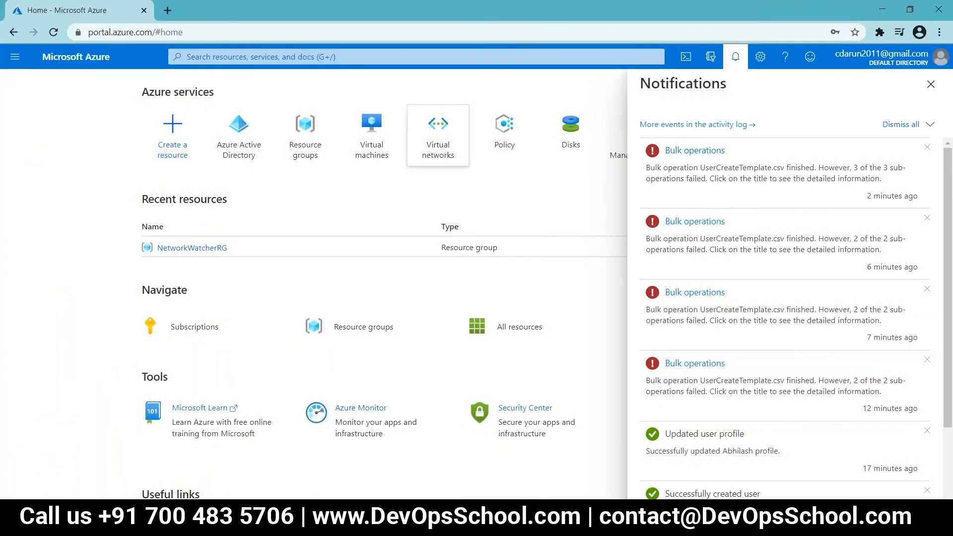
Step: Bulk-create users from UserCreateTemplate.csv through Azure Active Directory > Users > New user
click(251, 153)
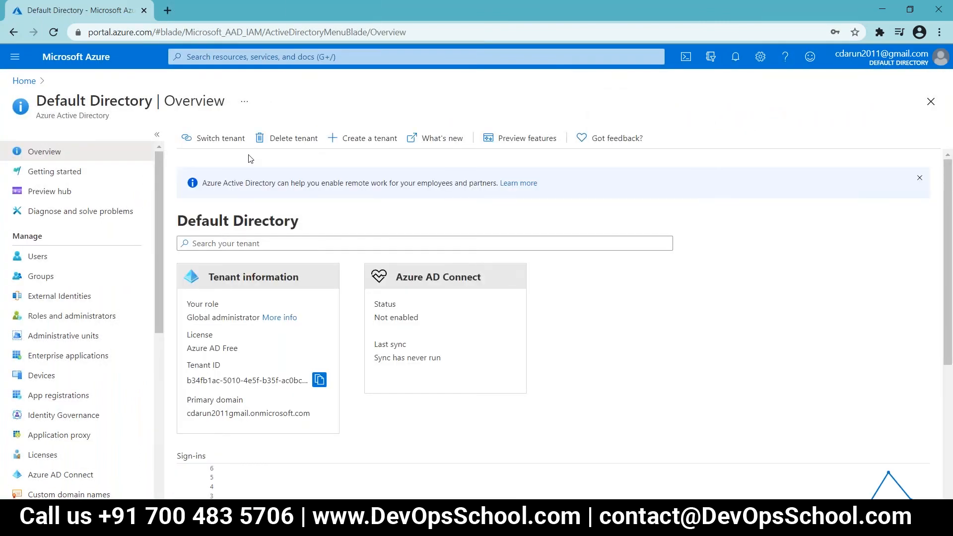
click(40, 257)
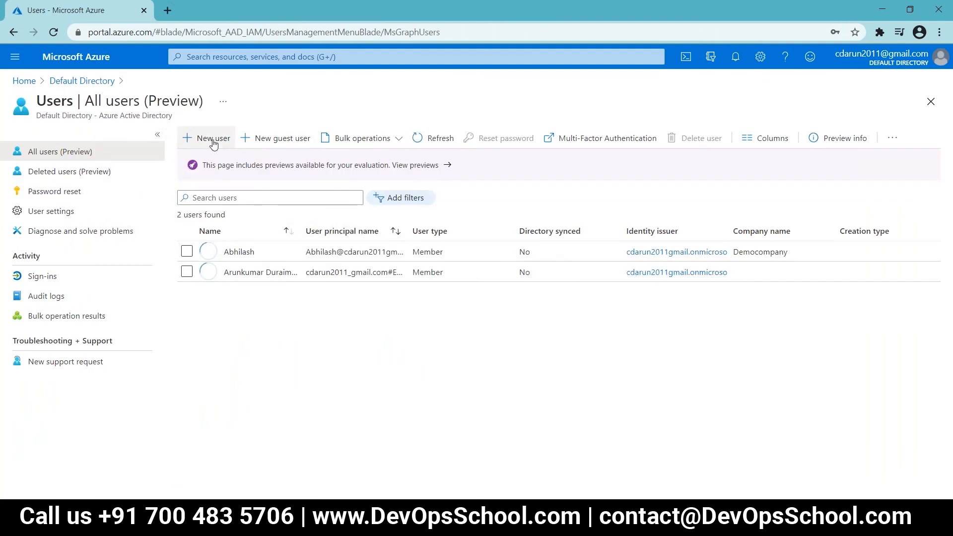
click(213, 142)
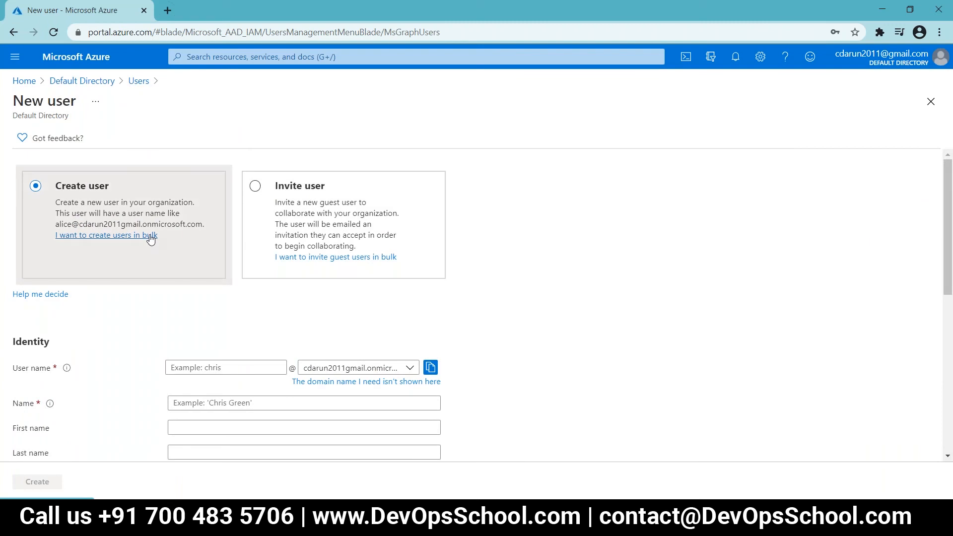
click(149, 236)
click(933, 221)
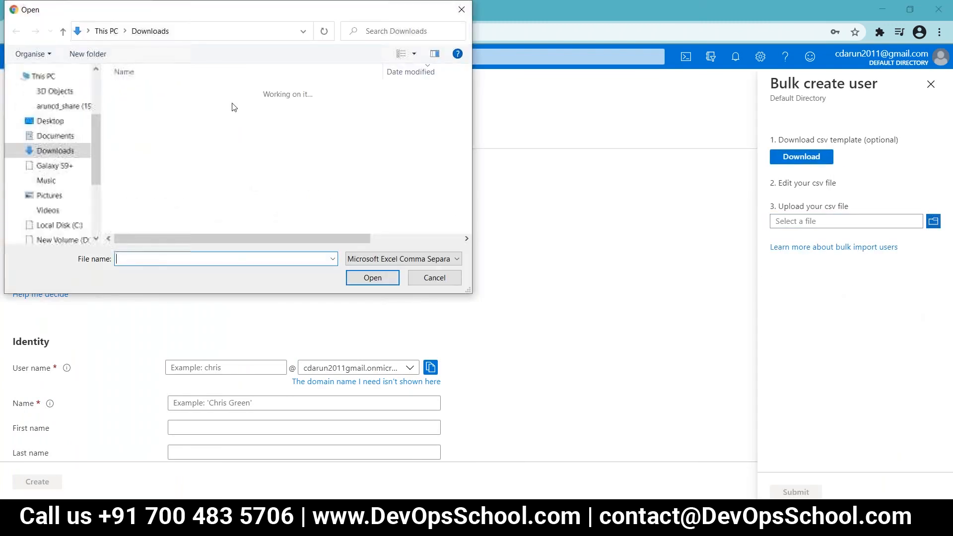
click(154, 105)
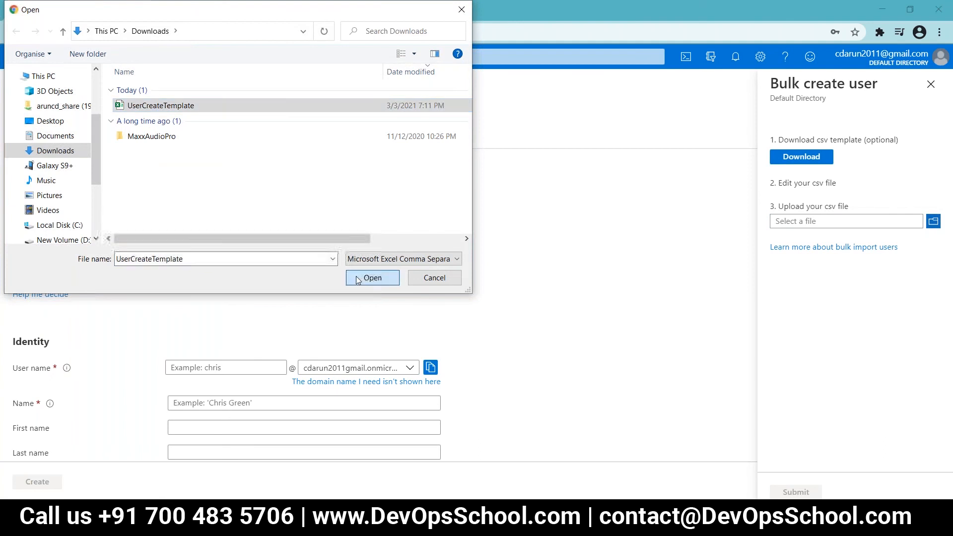
click(372, 277)
click(791, 494)
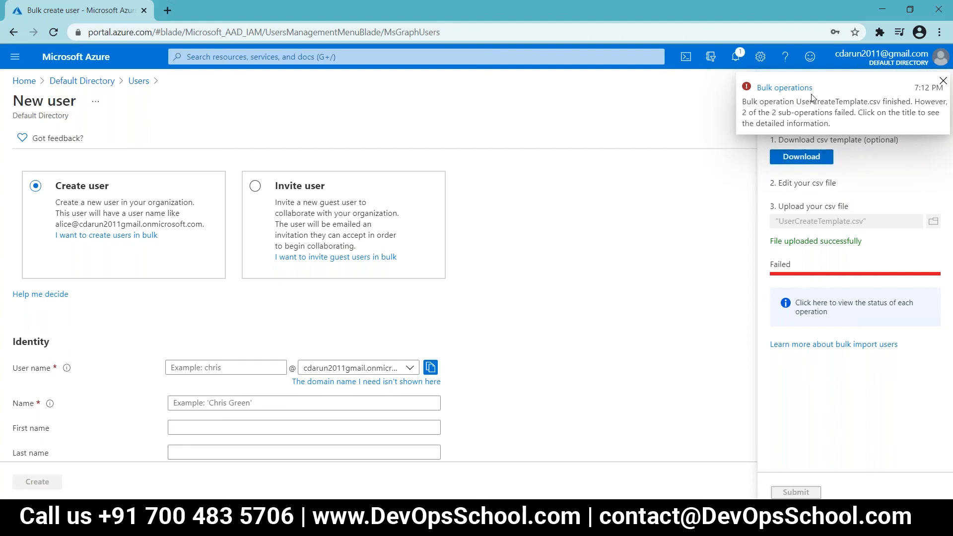
Step: Open the bulk job results, widen Failure reason and copy the unverified userPrincipalName domain error
click(843, 306)
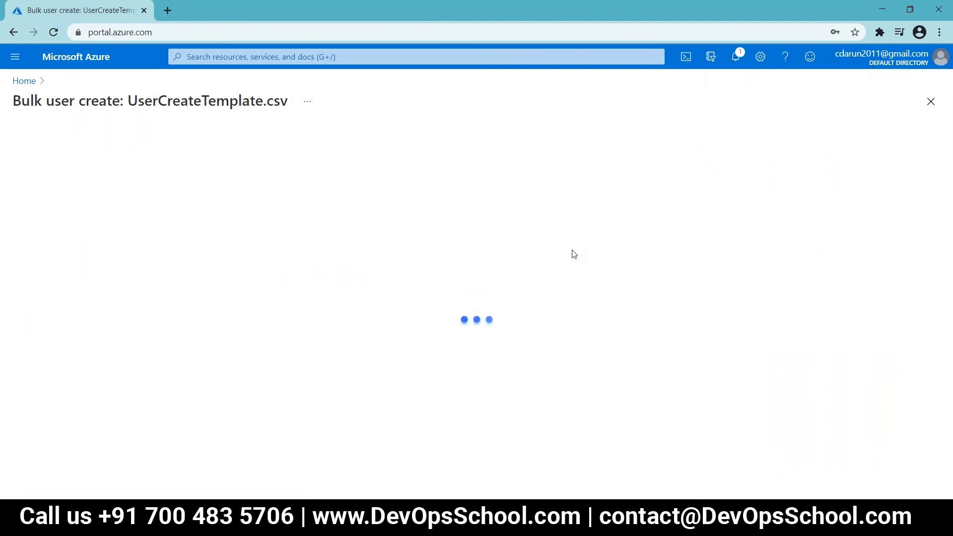
drag(324, 162, 530, 160)
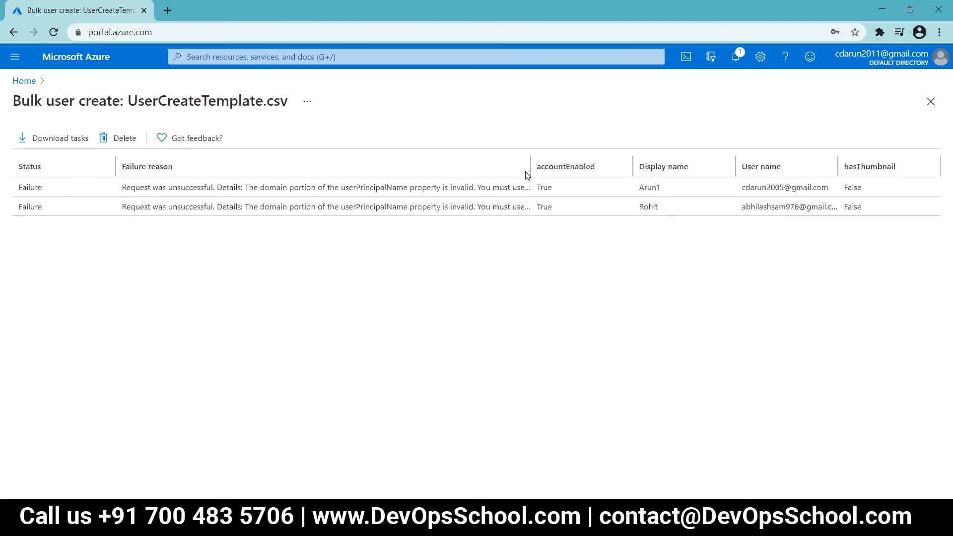
drag(610, 172, 693, 170)
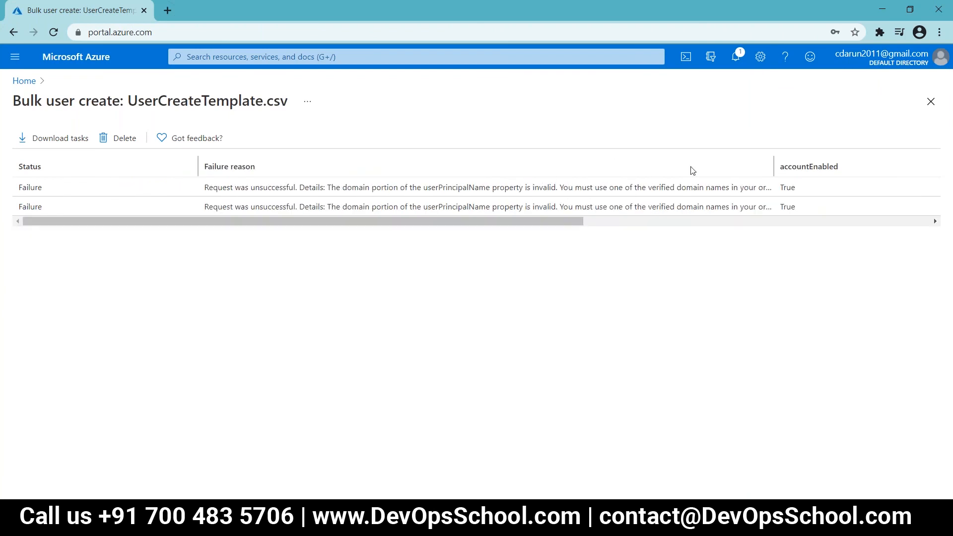
drag(773, 166, 847, 166)
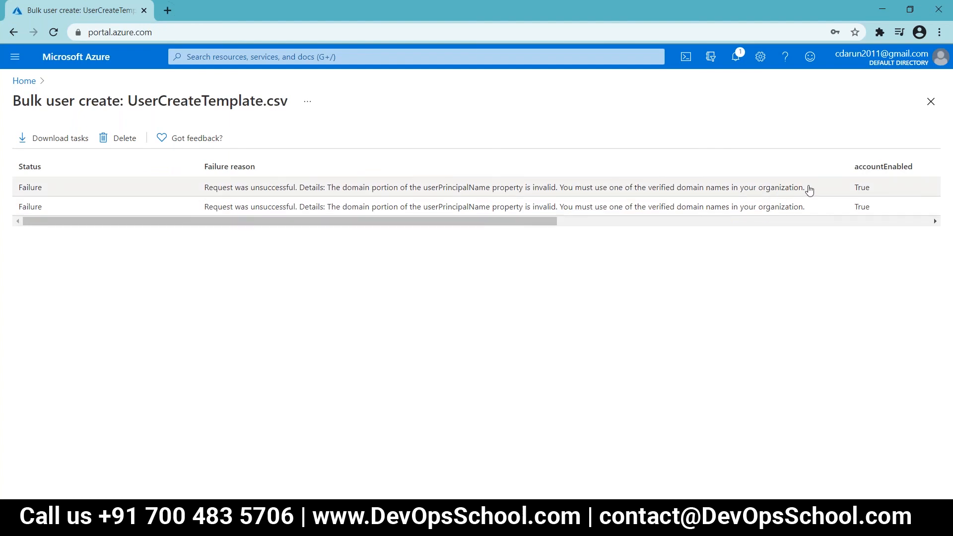
drag(807, 190, 206, 193)
key(ctrl+c)
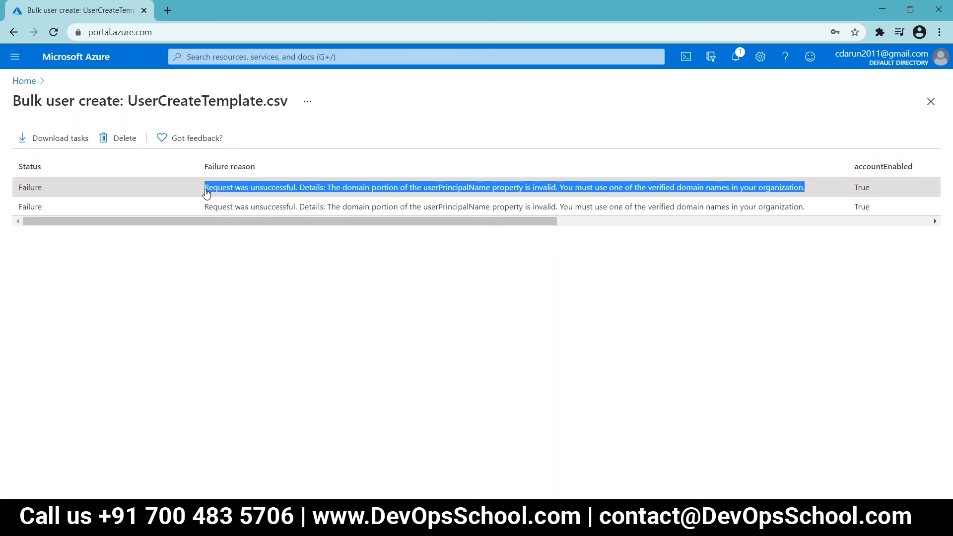
click(168, 10)
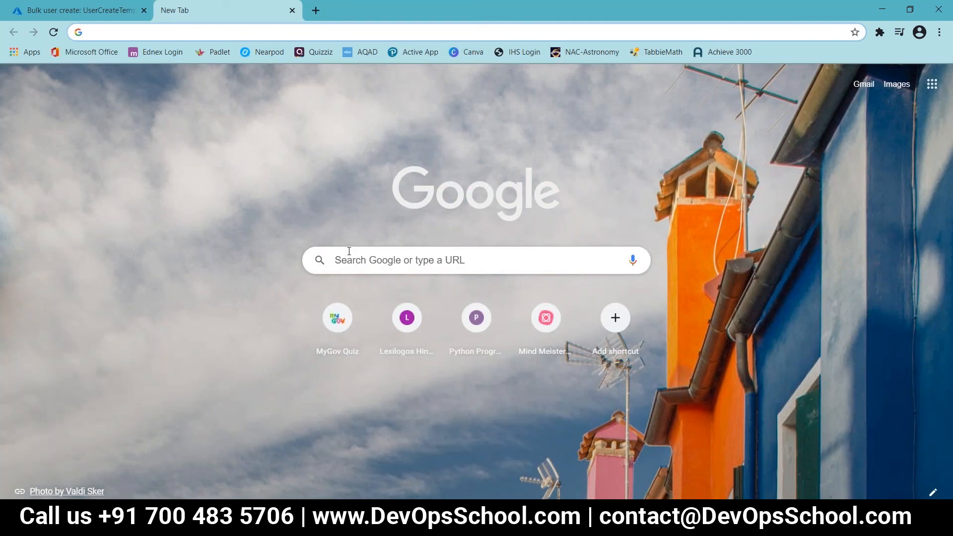
Step: Google the copied failure message and open Microsoft's 'Add your custom domain' article in a new tab
click(348, 259)
key(ctrl+v)
key(Return)
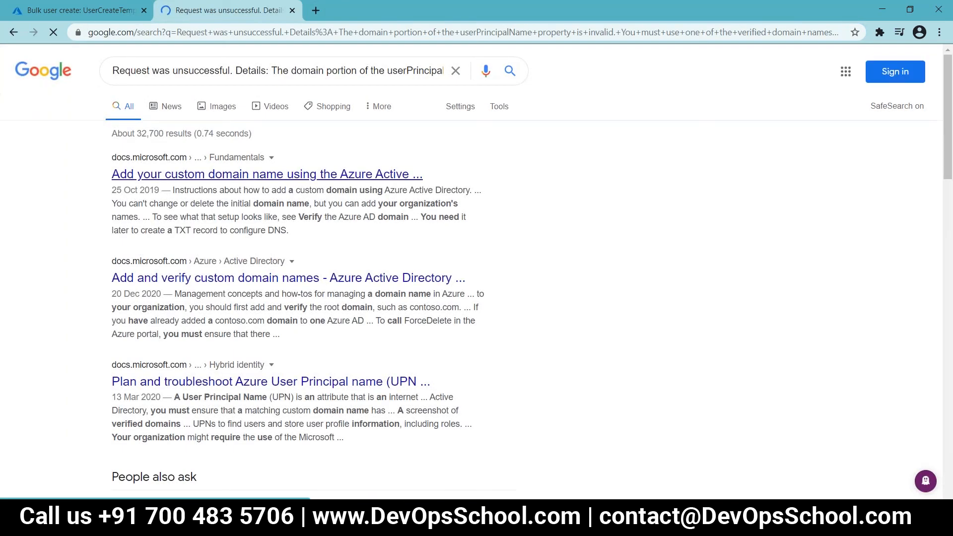
right_click(301, 181)
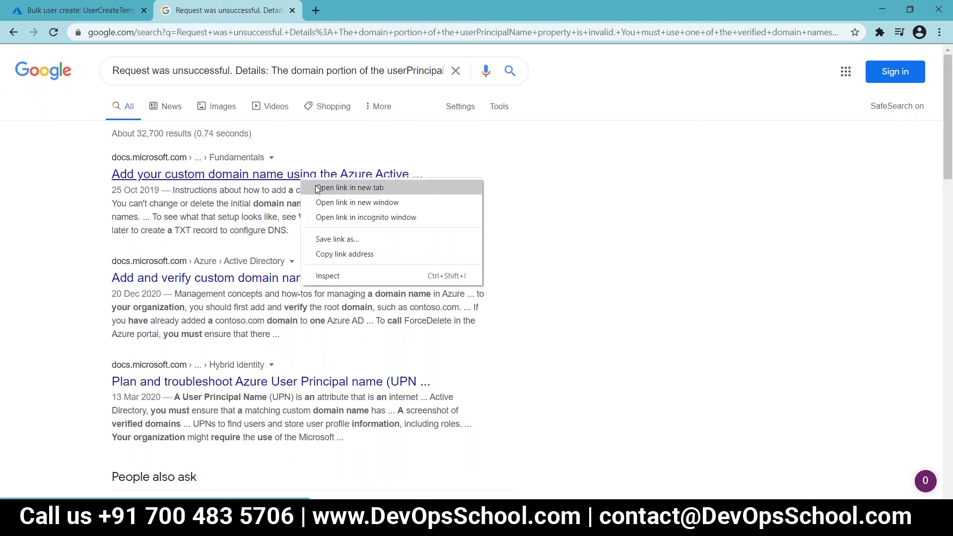
click(320, 185)
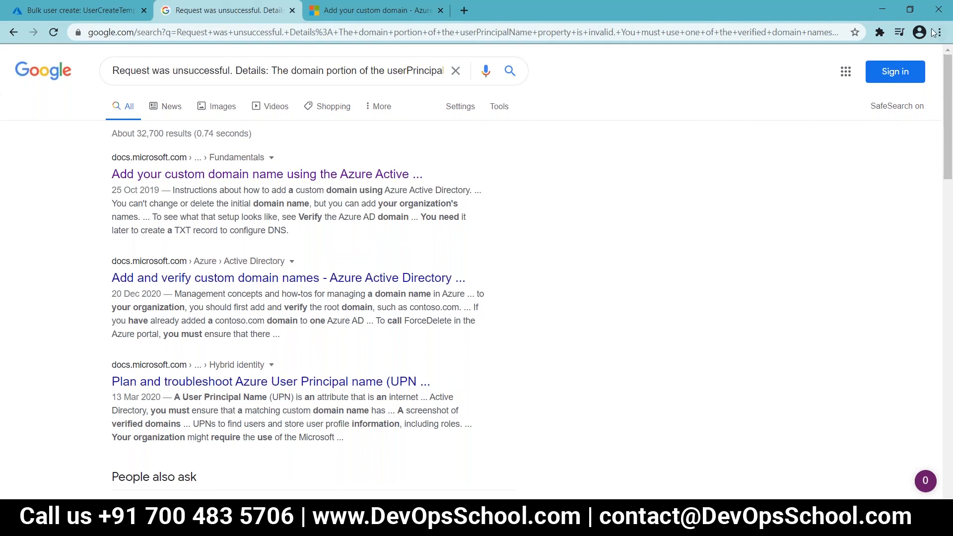
click(910, 11)
Step: Read through the custom domain adding and verifying steps, then close the article and maximize Chrome
click(352, 79)
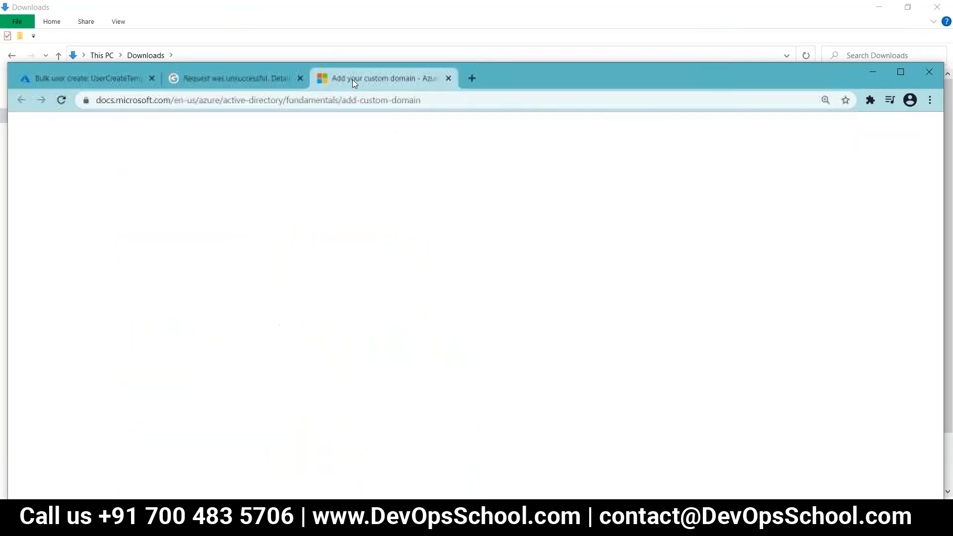
scroll(496, 297, down, 5)
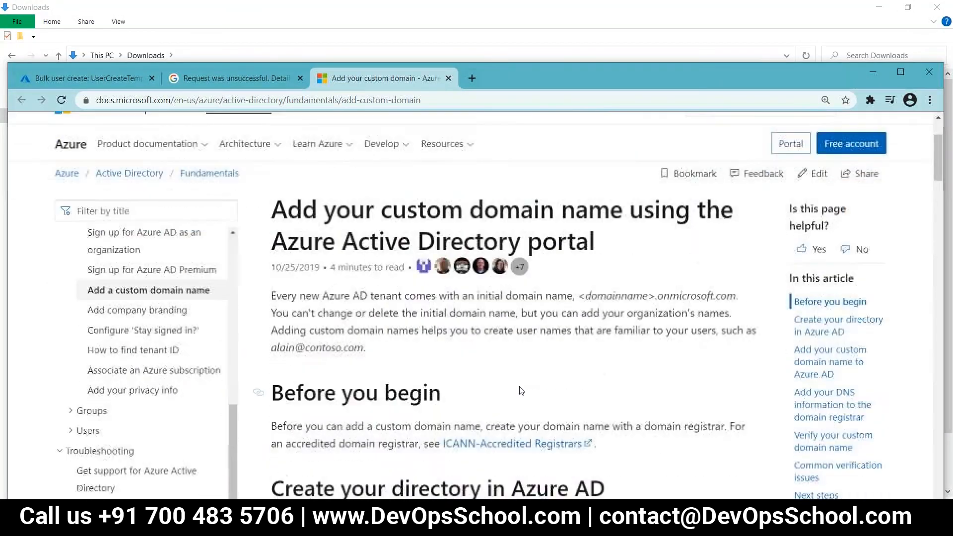
scroll(305, 253, down, 1)
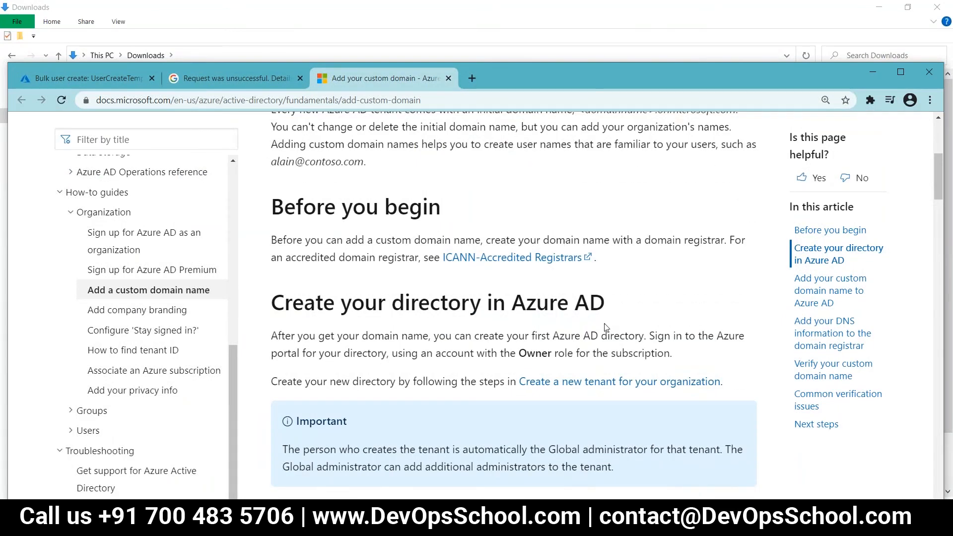
scroll(604, 327, down, 6)
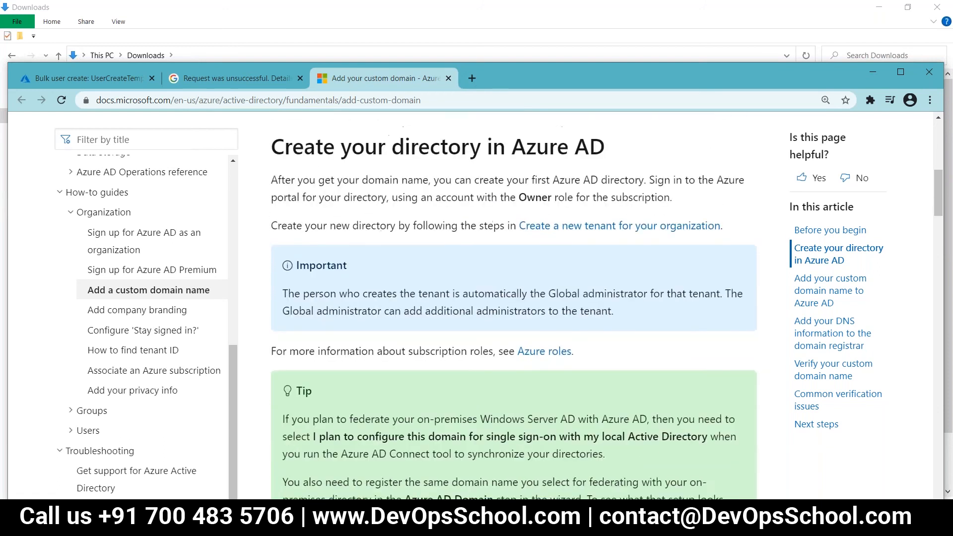
scroll(513, 305, down, 4)
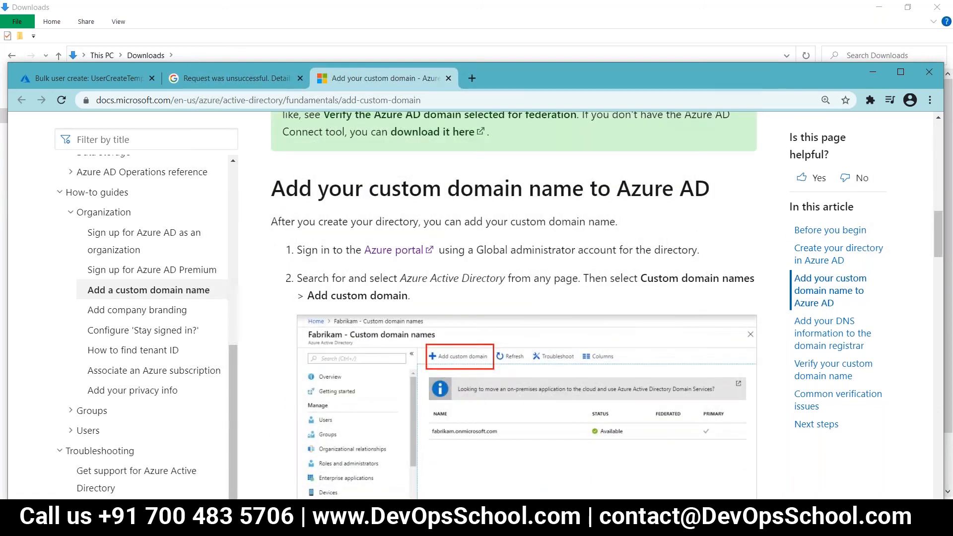
scroll(606, 302, down, 1)
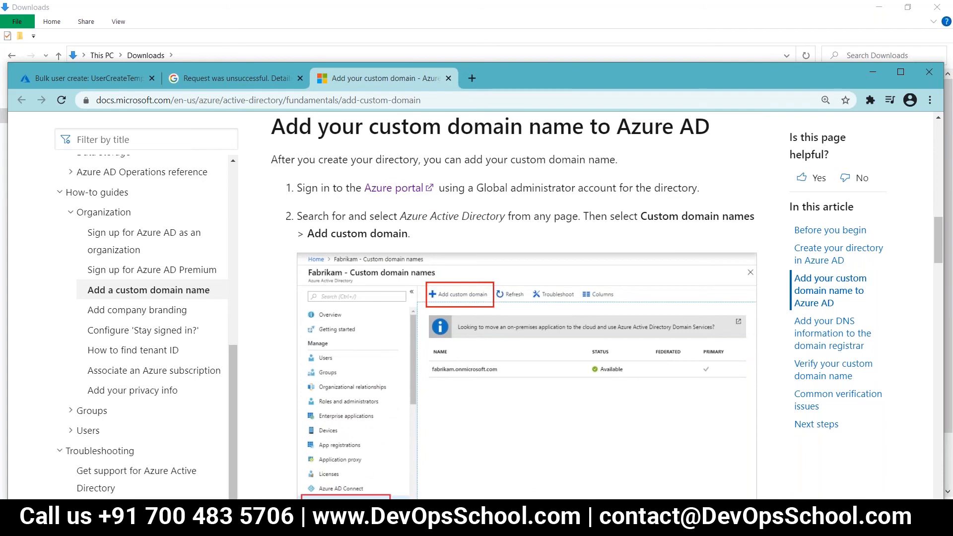
scroll(436, 304, down, 2)
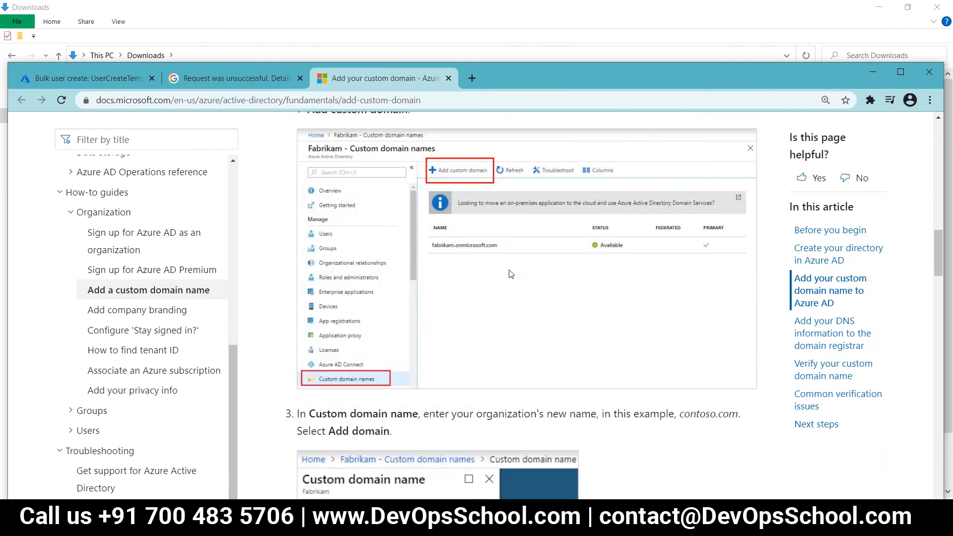
scroll(511, 274, down, 3)
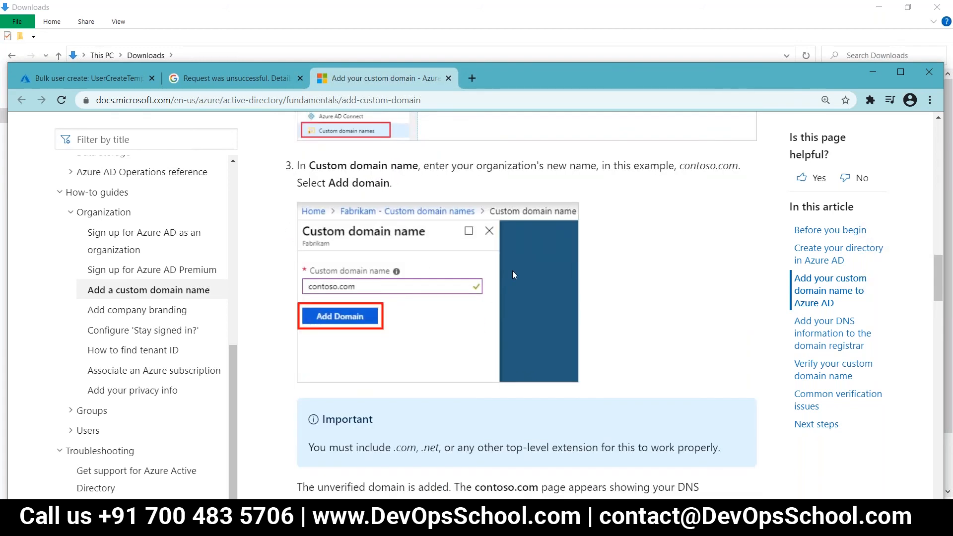
scroll(512, 270, down, 6)
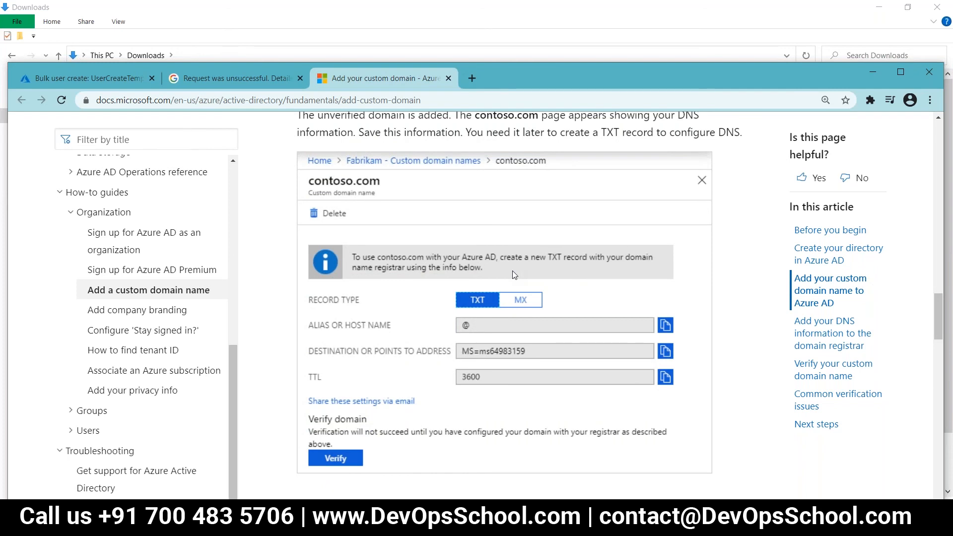
scroll(512, 273, down, 4)
scroll(514, 275, down, 3)
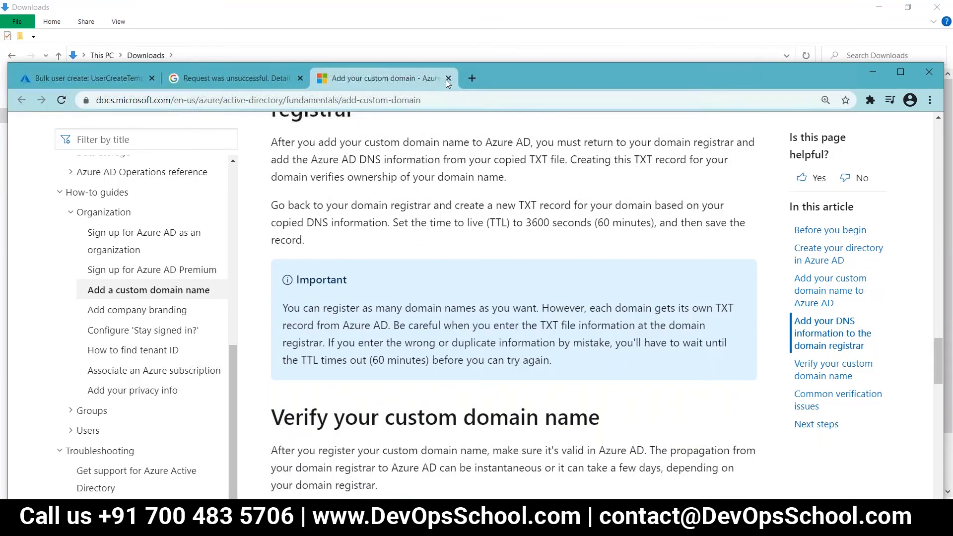
click(447, 78)
double_click(499, 80)
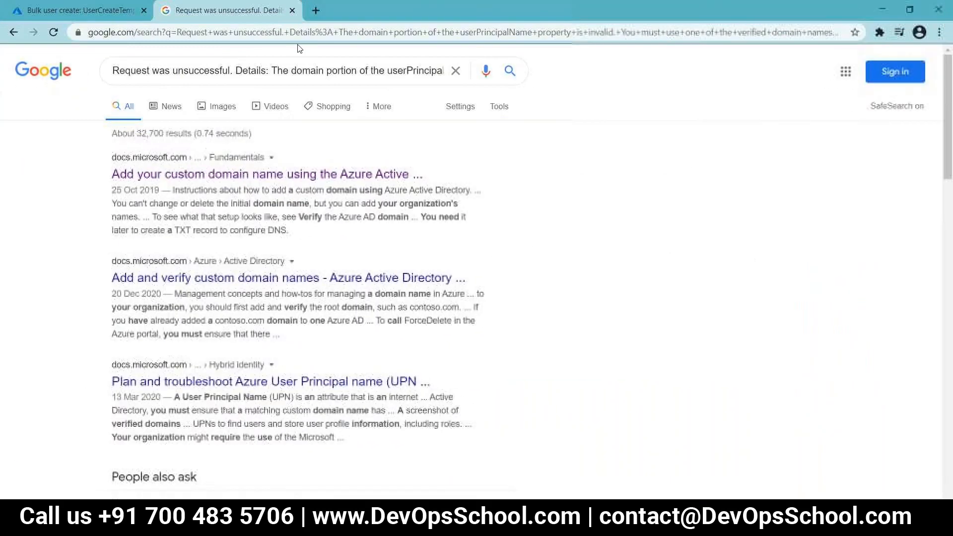
Step: Delete the test member user from Azure Active Directory's All users list
click(292, 10)
click(24, 80)
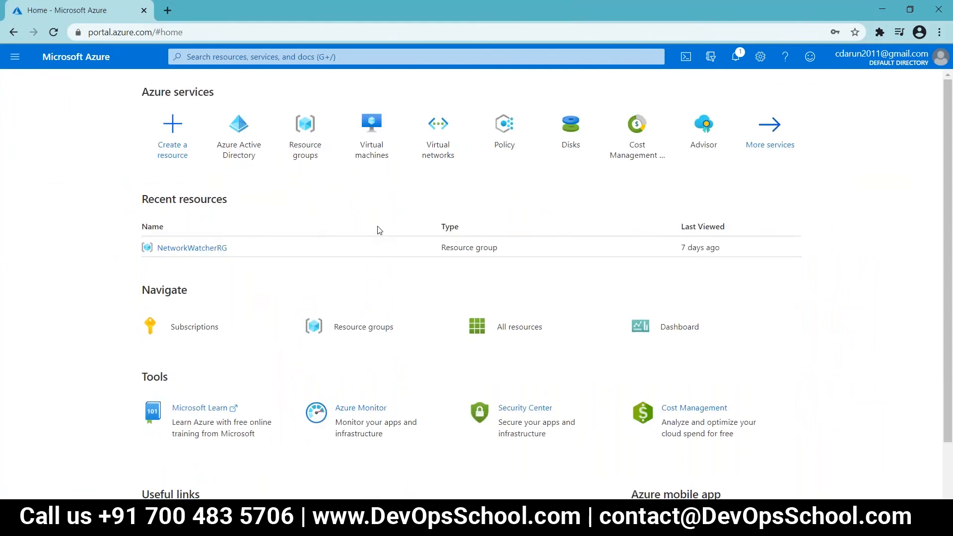
click(231, 164)
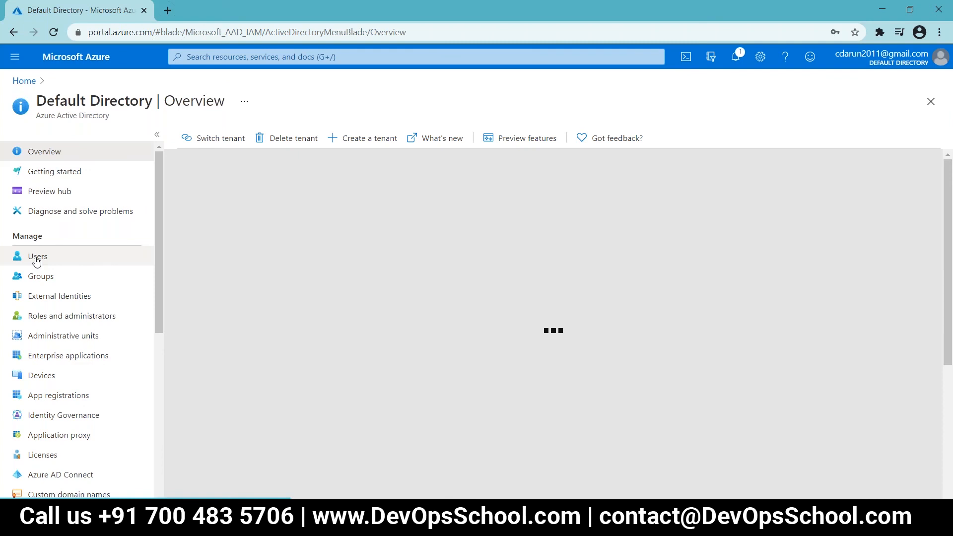
click(36, 260)
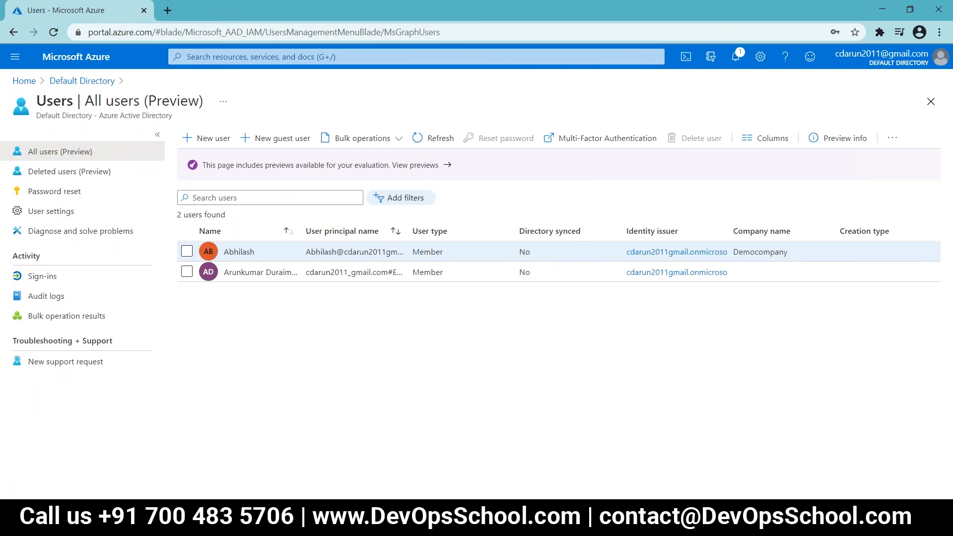
click(186, 251)
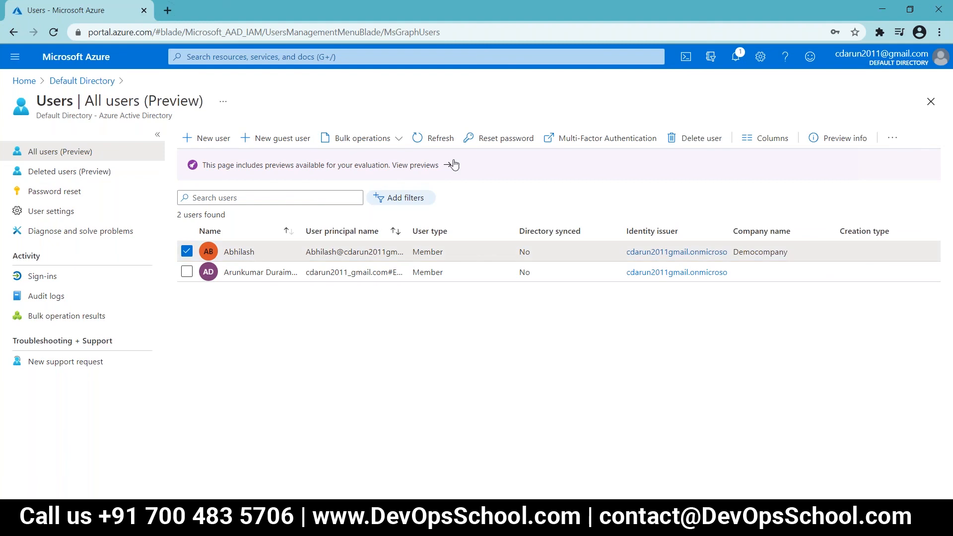
click(691, 143)
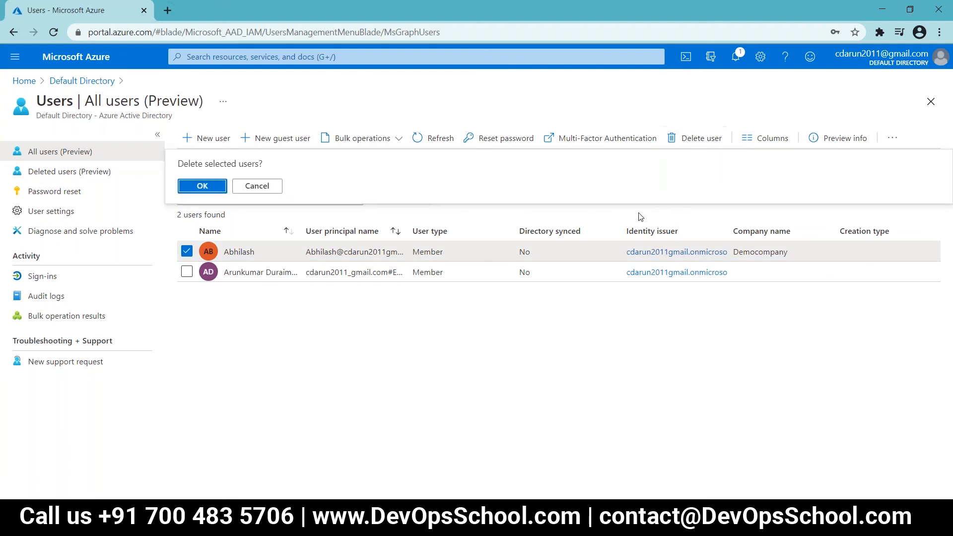
click(193, 188)
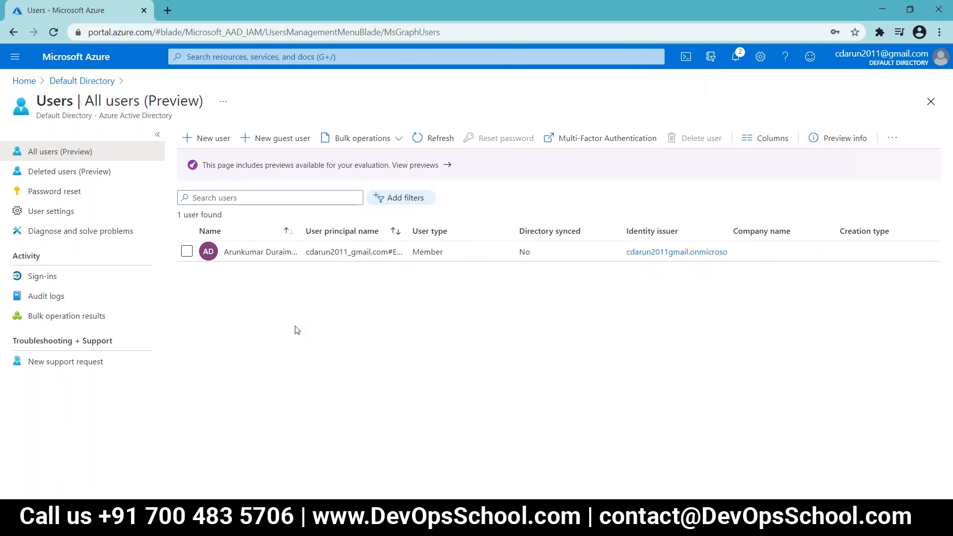
Step: Start a new user in the directory and enter the person's first name as the user name
click(194, 142)
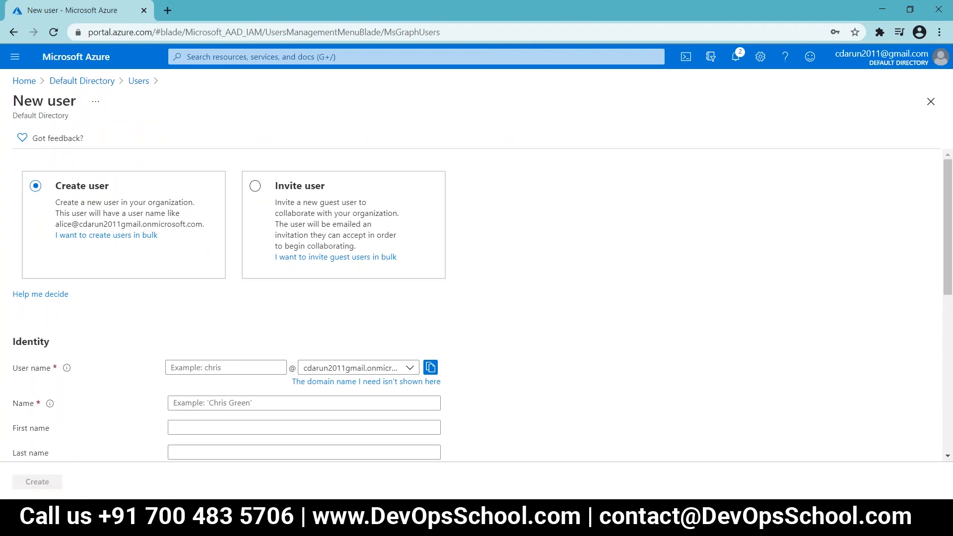
scroll(203, 200, down, 3)
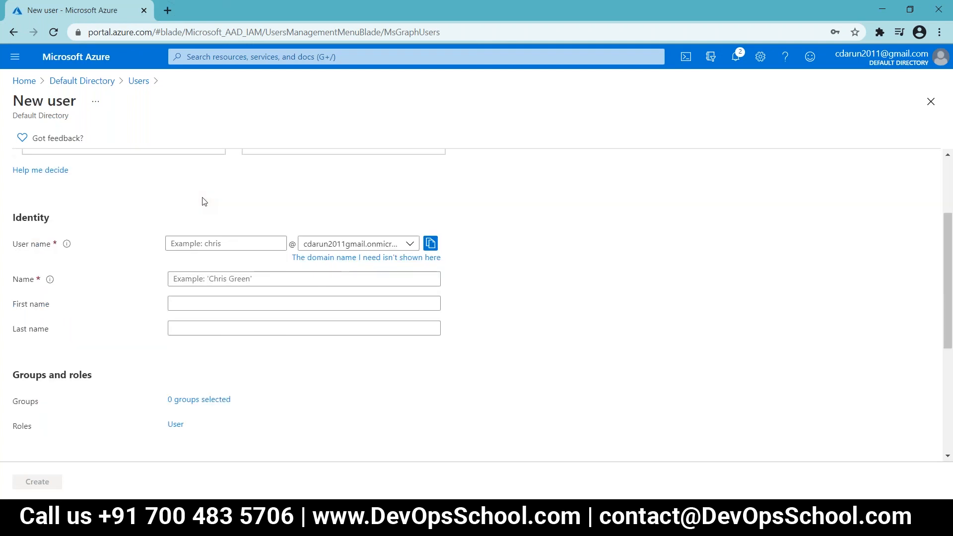
click(197, 246)
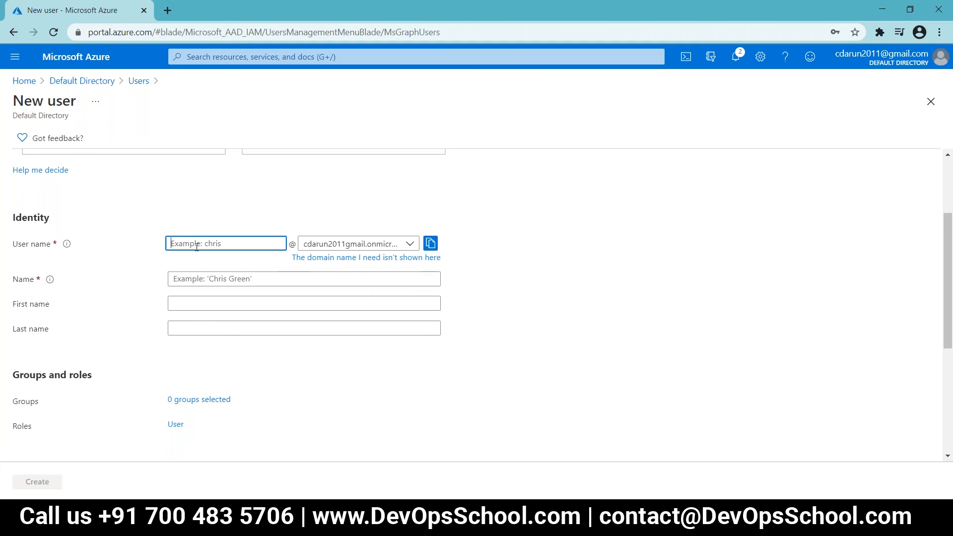
text(abhilash)
click(213, 265)
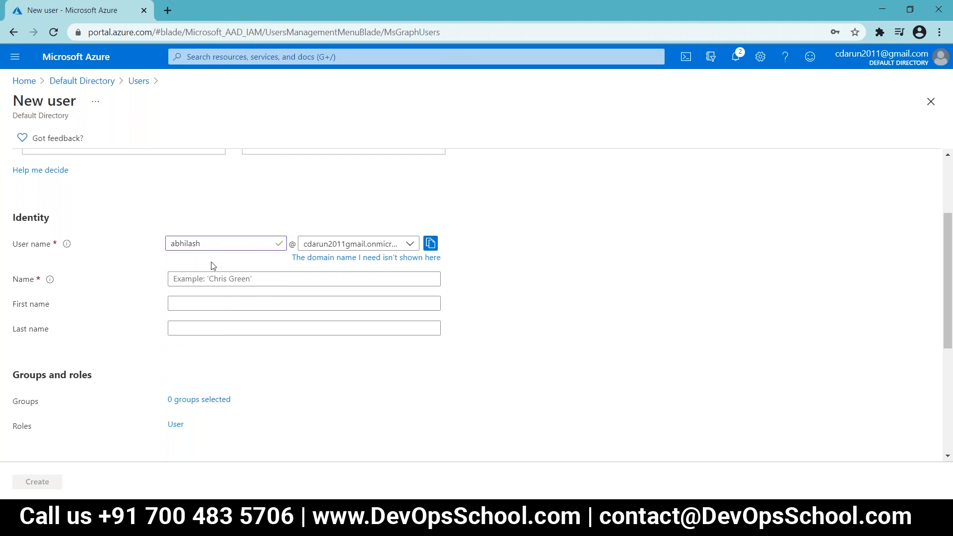
click(213, 277)
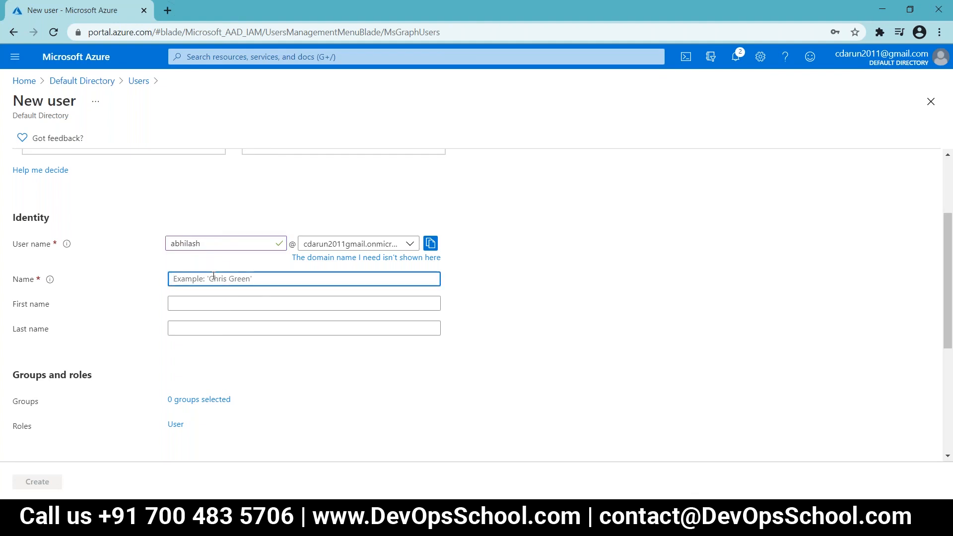
scroll(213, 276, down, 2)
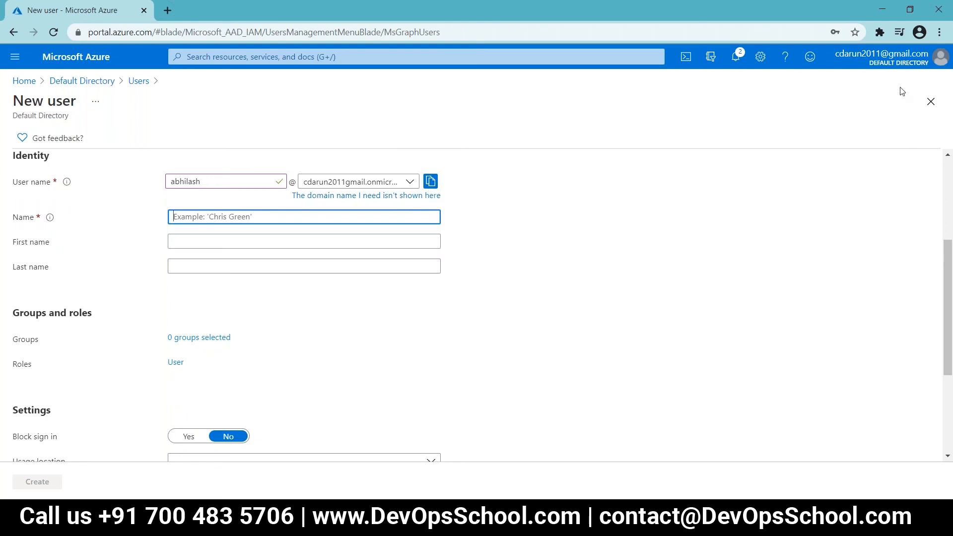
Step: Zoom Chrome in and copy the new user's full user principal name to the clipboard
click(939, 32)
click(904, 150)
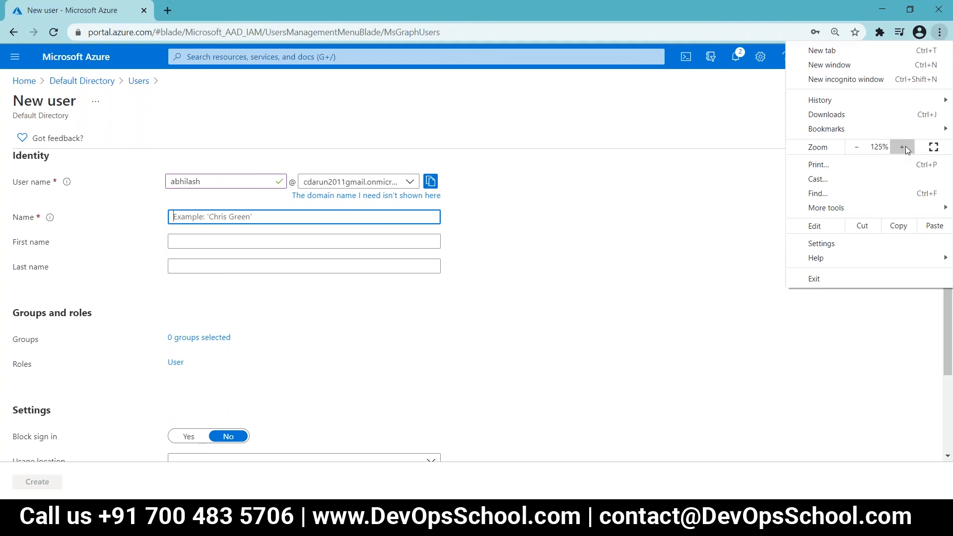
click(504, 234)
click(538, 215)
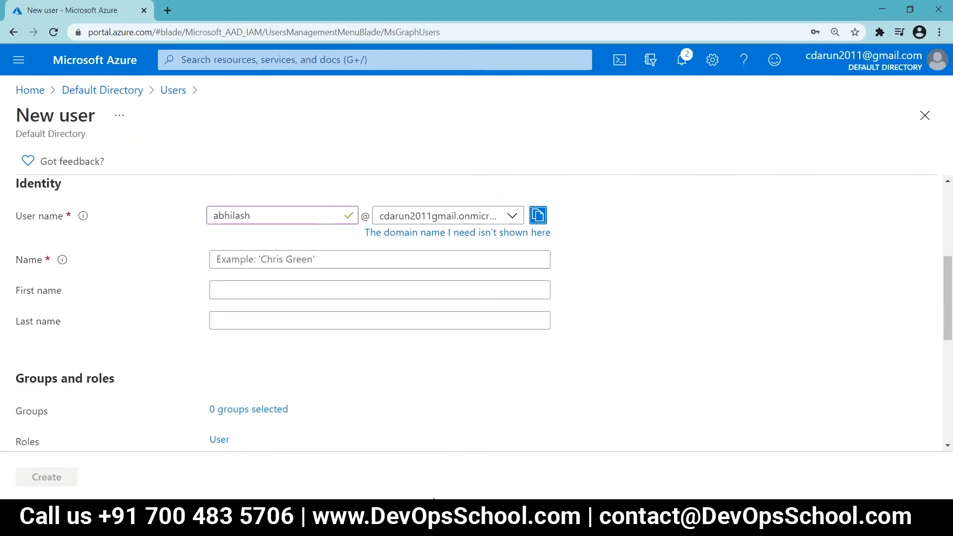
click(406, 524)
Step: Paste the user address into Notepad, select its onmicrosoft.com domain, and return to the Downloads folder
key(ctrl+v)
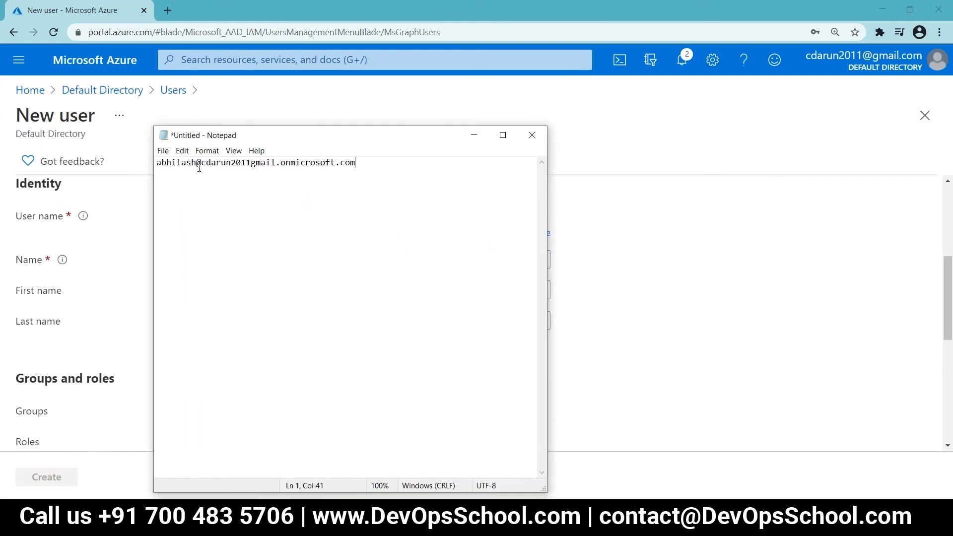
drag(196, 164, 274, 187)
key(alt+Tab)
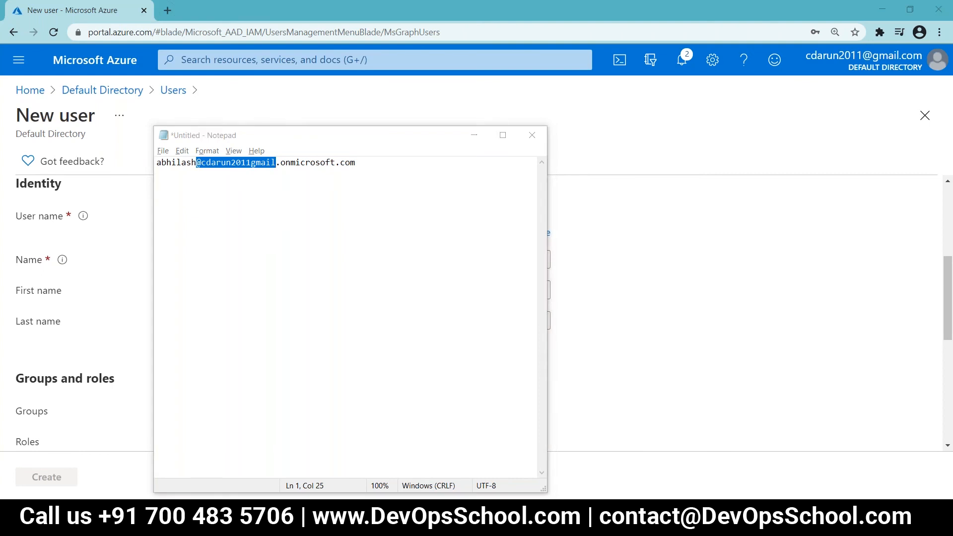
key(alt+Tab)
click(242, 163)
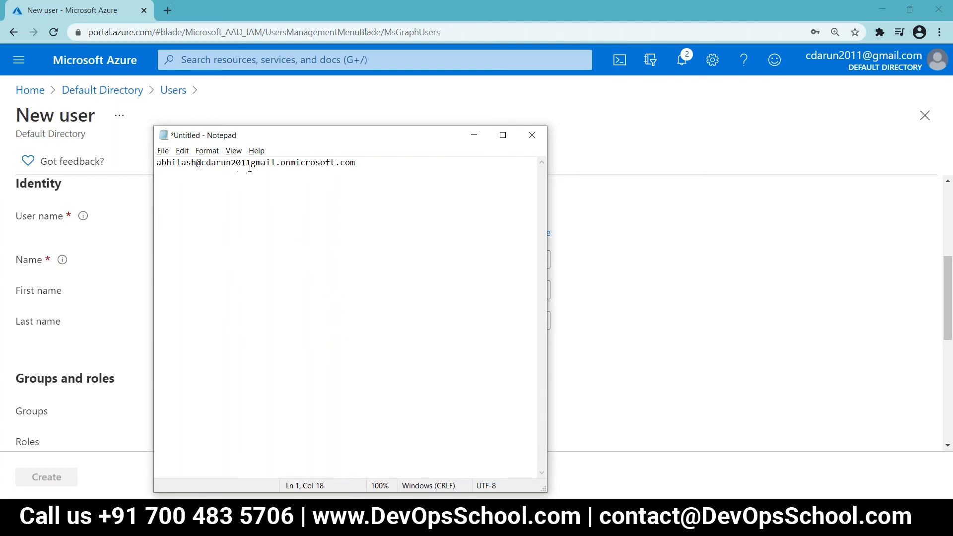
drag(356, 166, 200, 162)
key(ctrl+c)
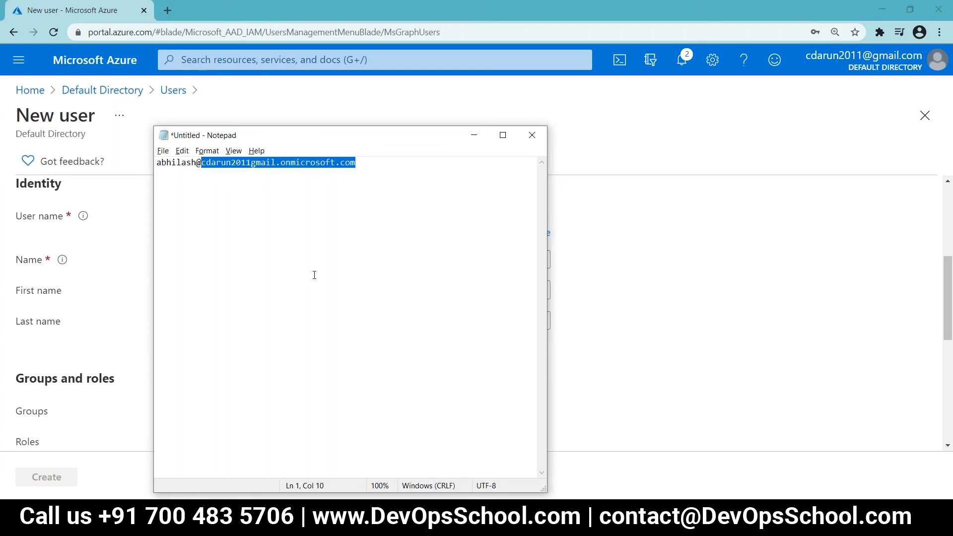
click(184, 524)
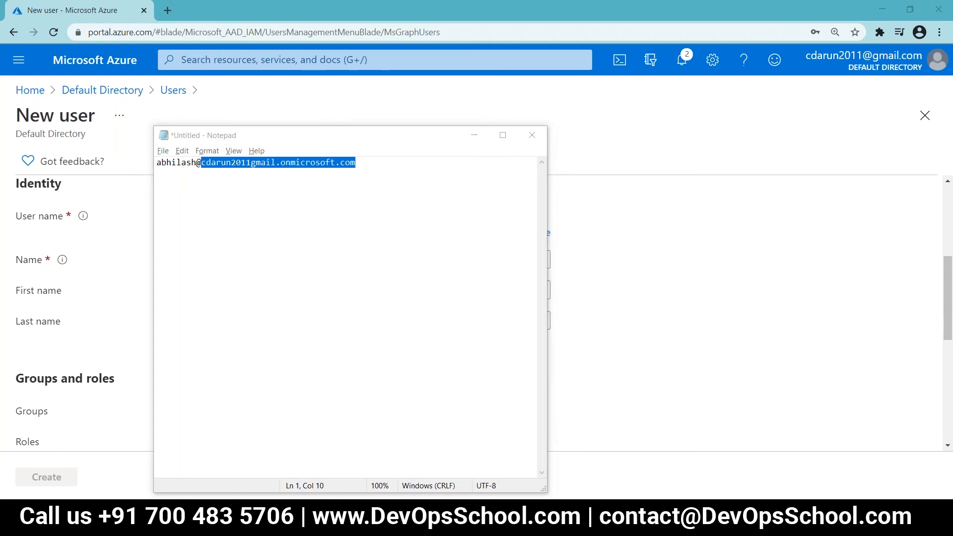
click(177, 477)
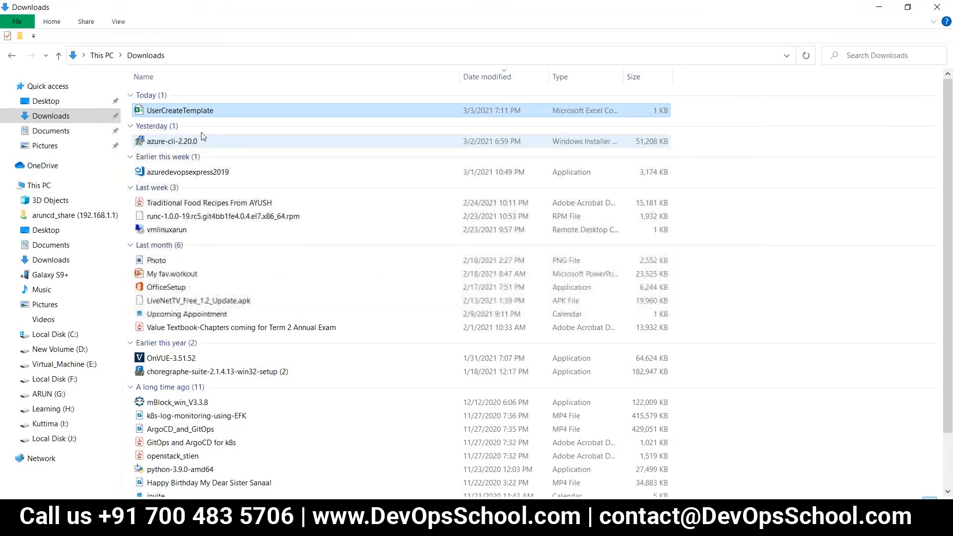
Step: Open UserCreateTemplate and change cell B3's user name to the onmicrosoft.com domain
double_click(203, 115)
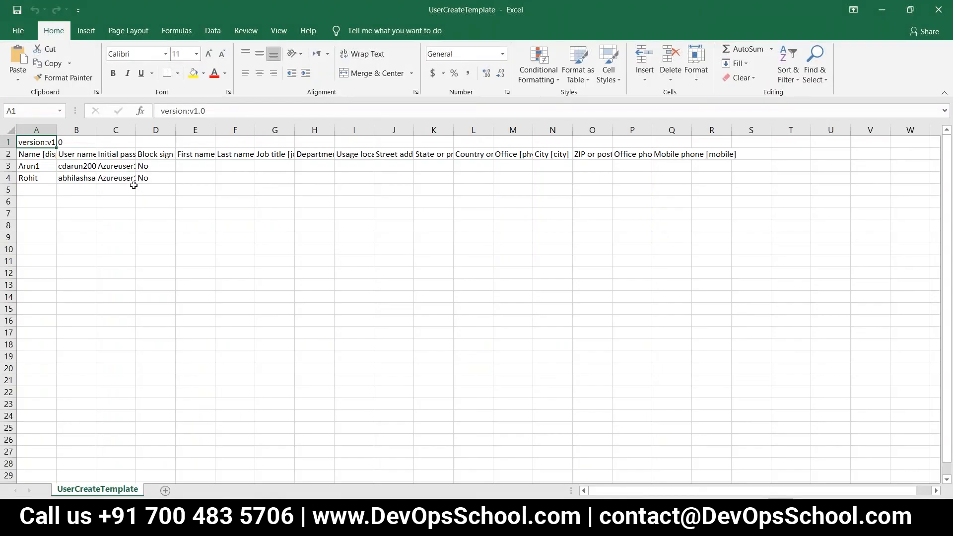
click(87, 168)
double_click(96, 129)
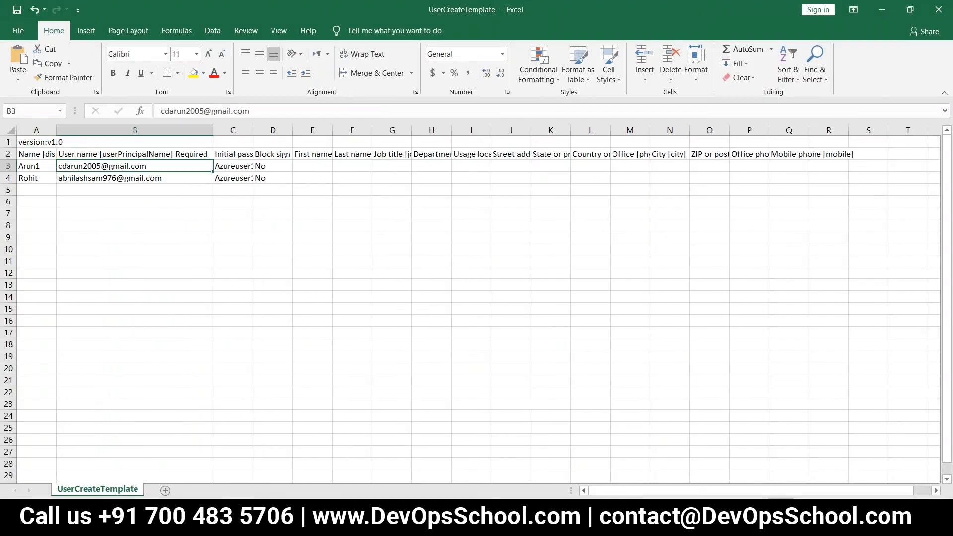
drag(250, 110, 203, 111)
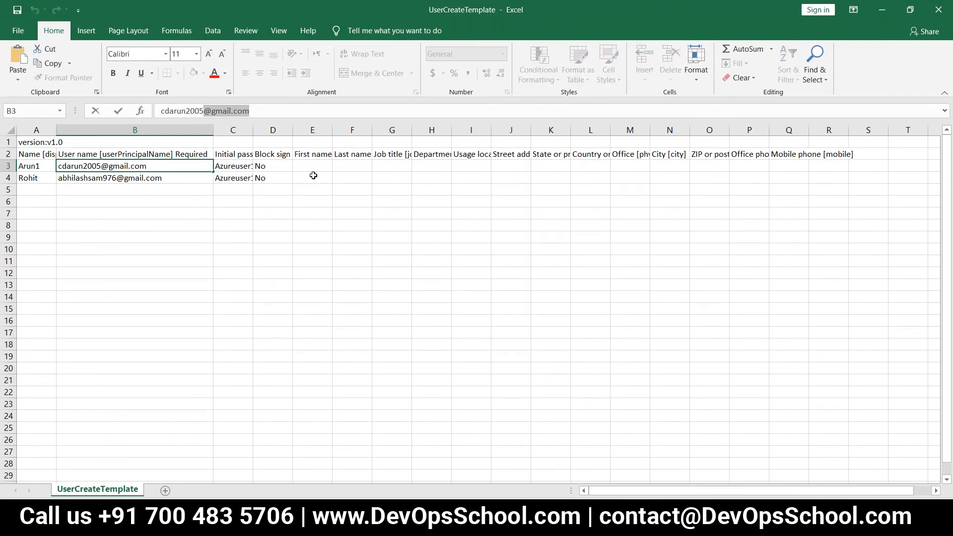
key(ctrl+v)
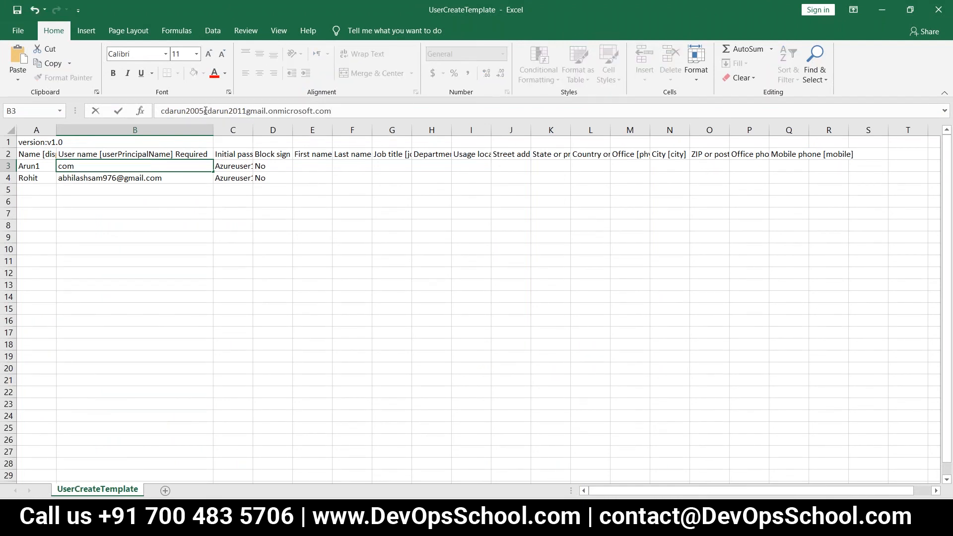
click(204, 111)
text(@)
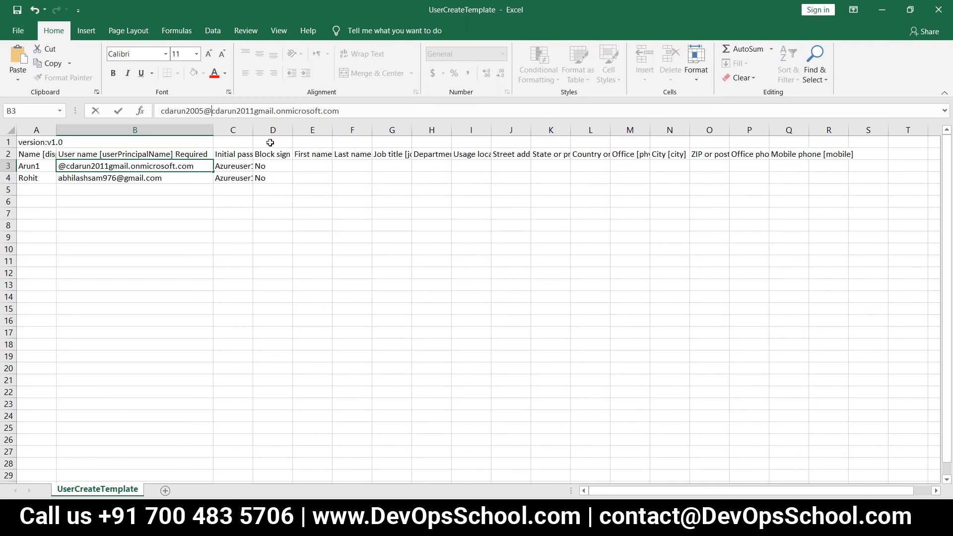
click(164, 179)
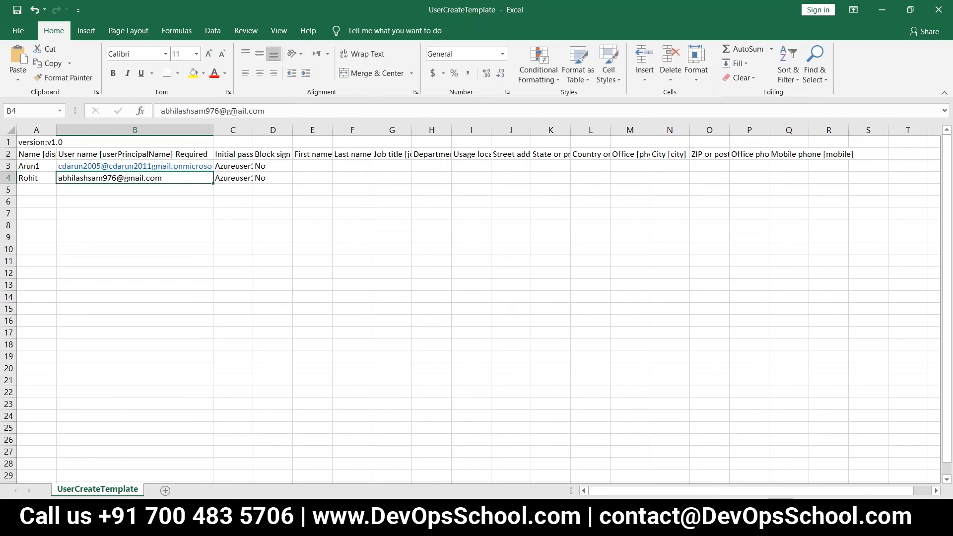
Step: Replace B4's gmail.com domain with the onmicrosoft.com one, autofit column B, and close the workbook
drag(267, 111, 227, 111)
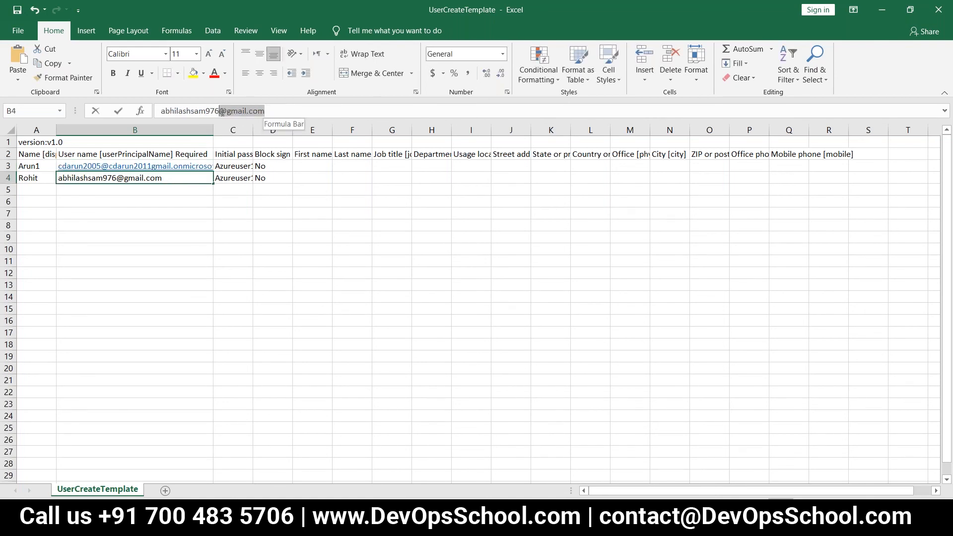
key(BackSpace)
key(ctrl+v)
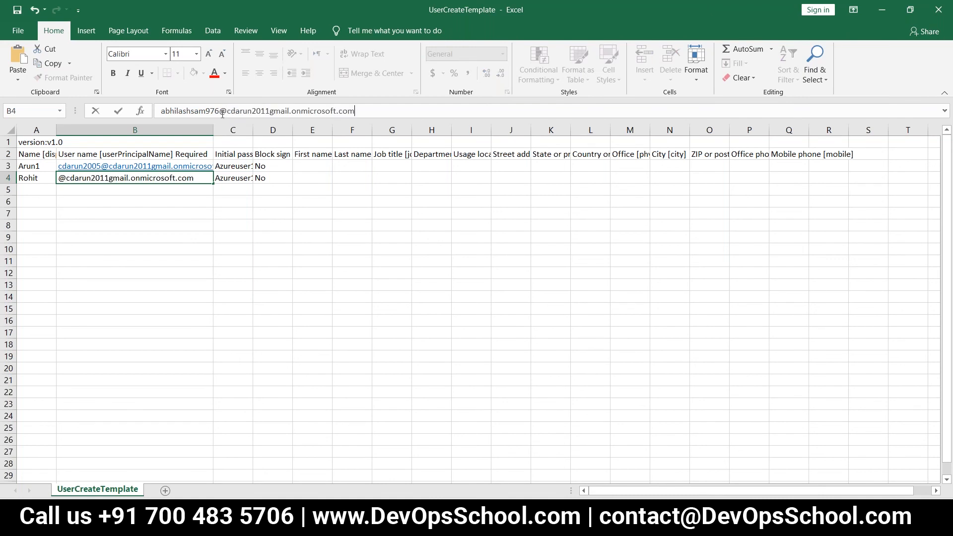
click(236, 247)
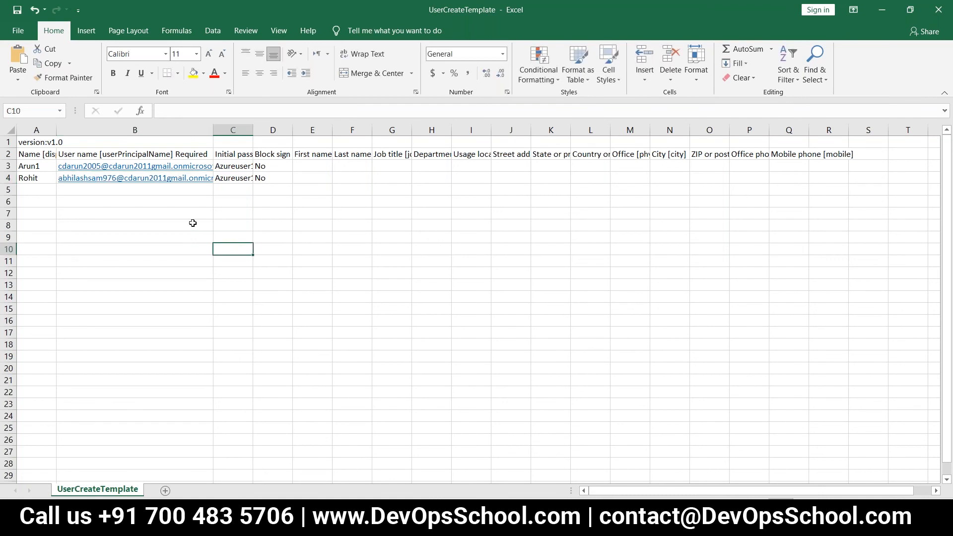
double_click(213, 130)
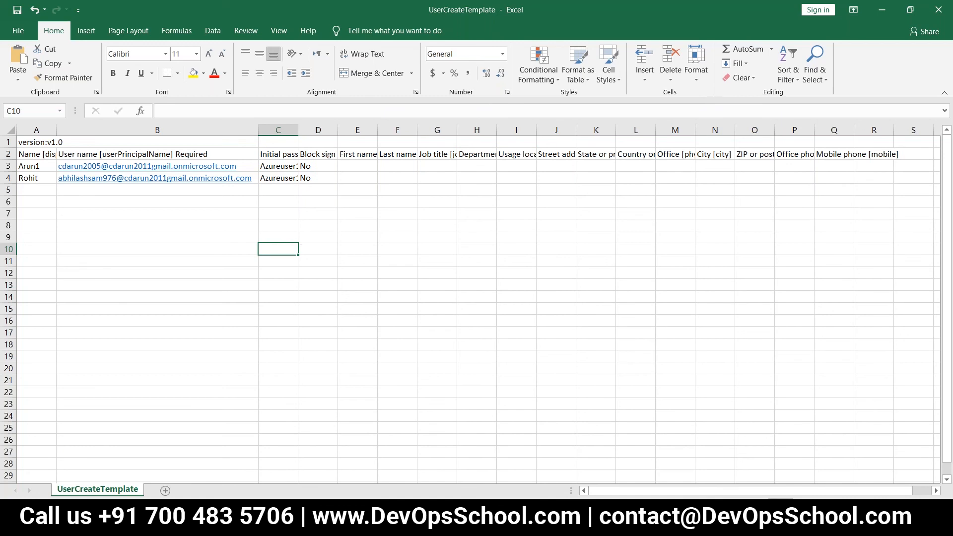
click(938, 10)
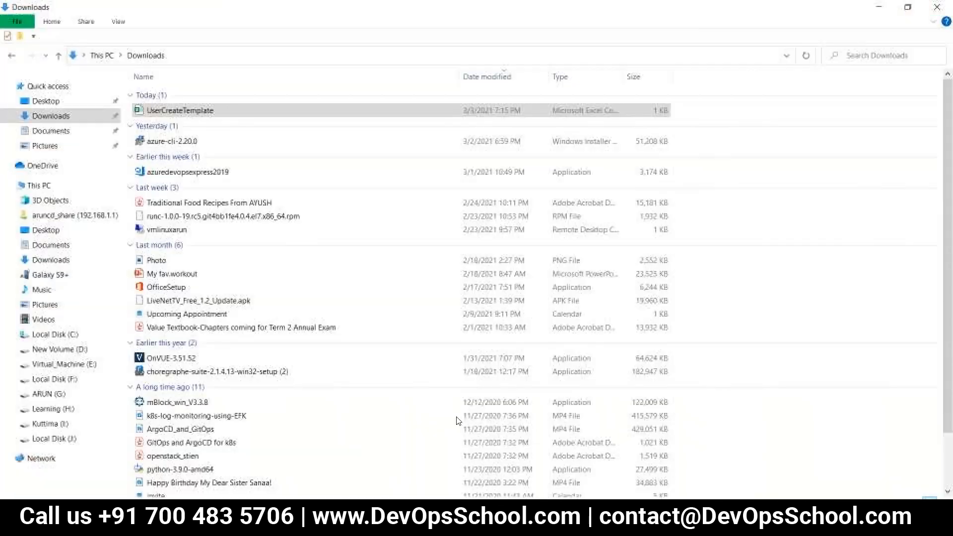
Step: Return to the Azure portal and discard the unsaved New user form
mouse_move(308, 526)
click(308, 466)
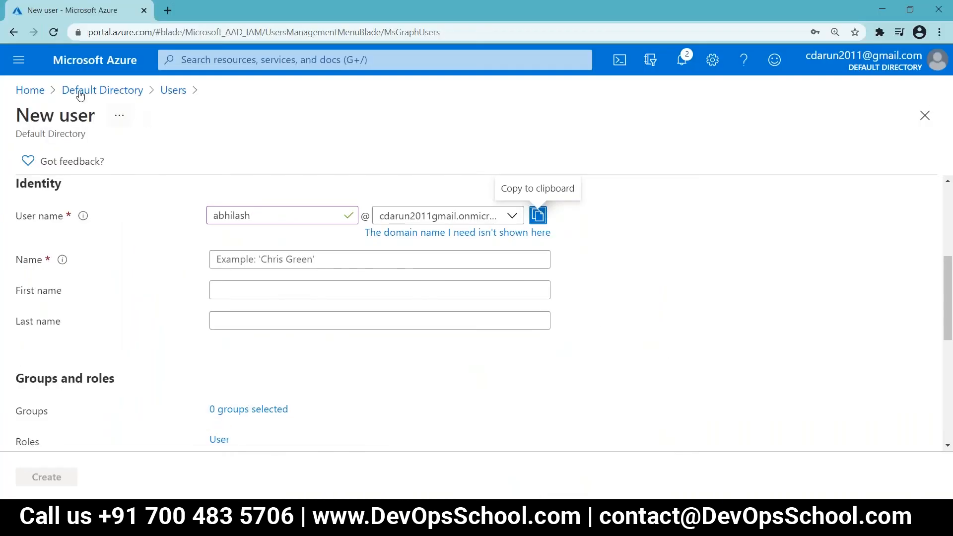
click(105, 86)
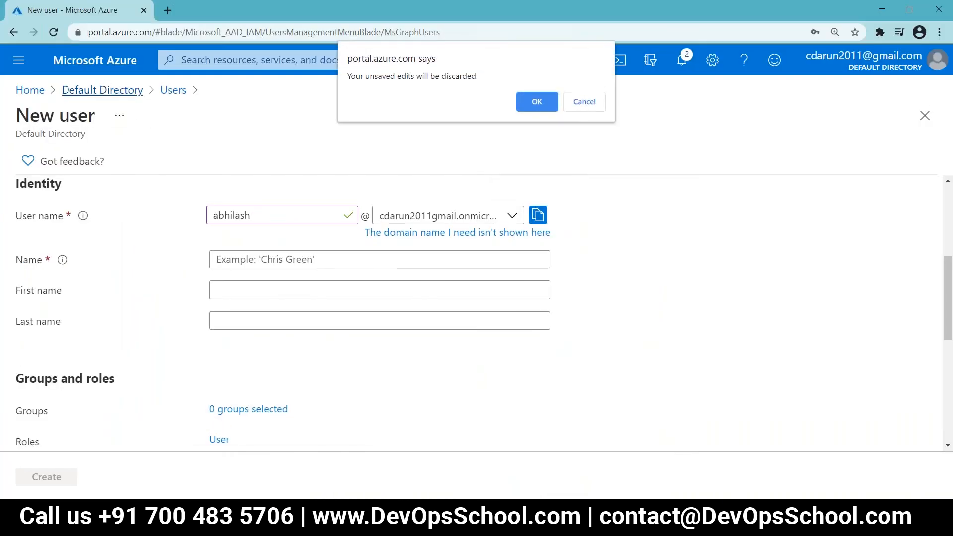
click(537, 102)
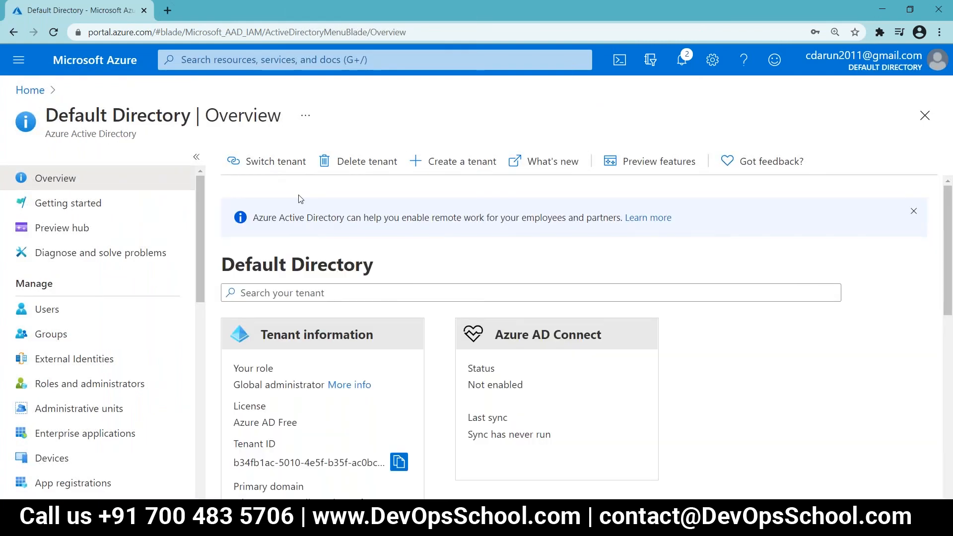
Step: Upload UserCreateTemplate.csv in the Users bulk-create panel and submit it
click(47, 309)
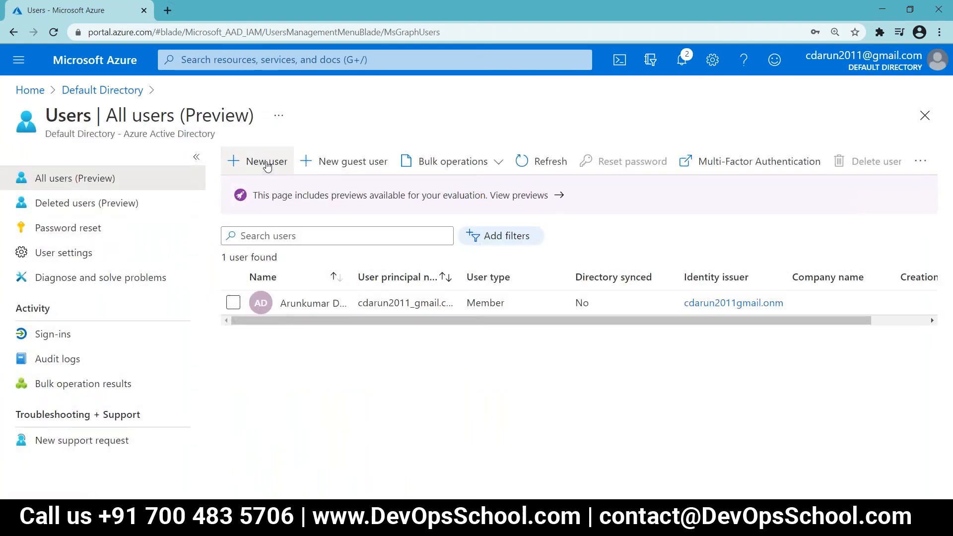
click(267, 166)
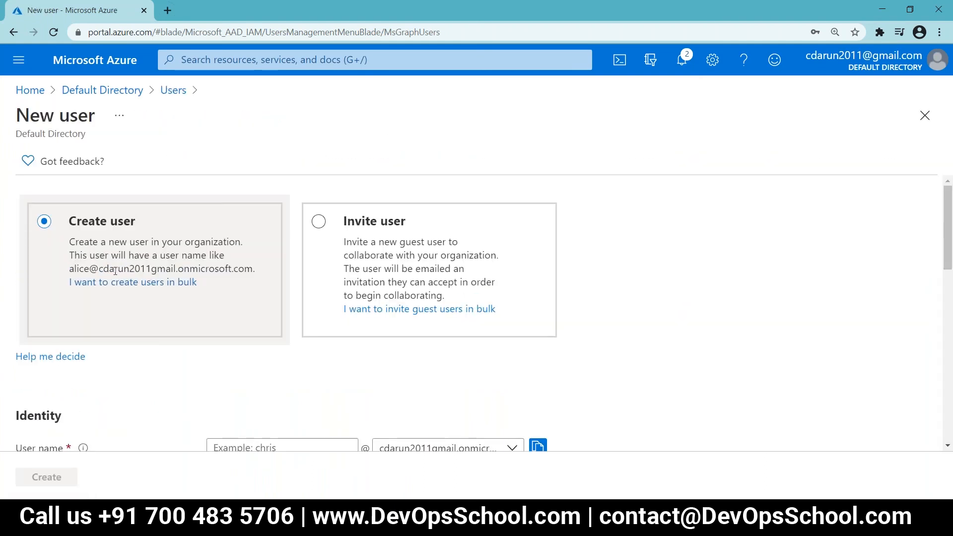
click(122, 283)
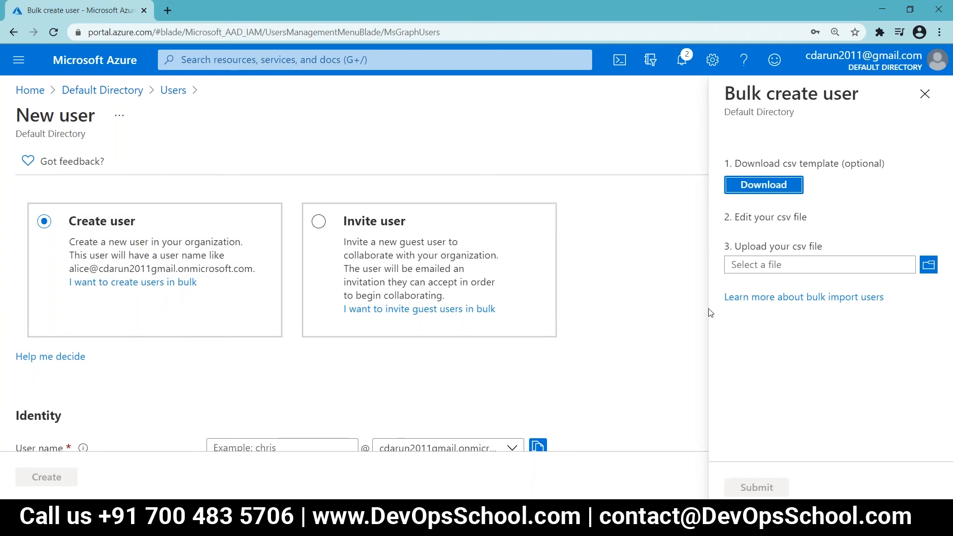
click(928, 265)
click(167, 107)
click(390, 279)
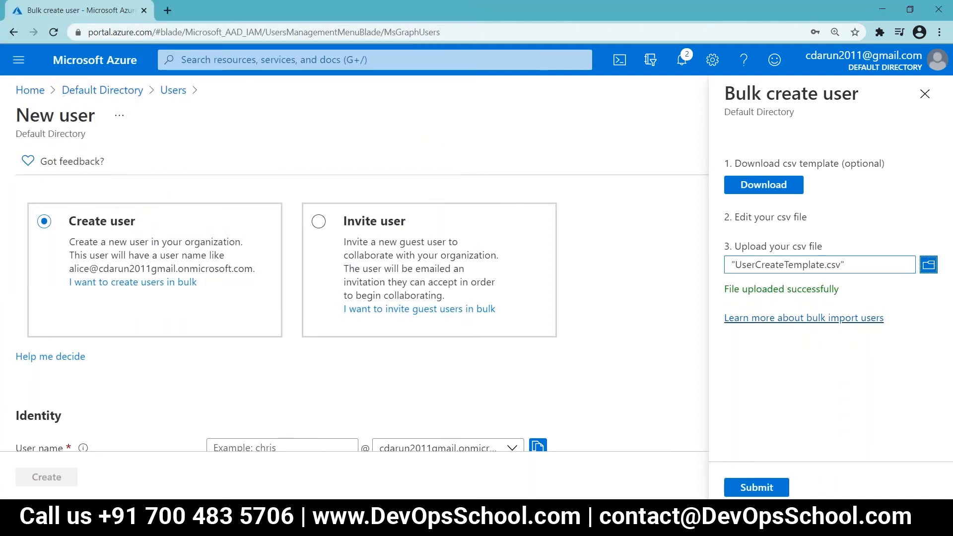
click(752, 488)
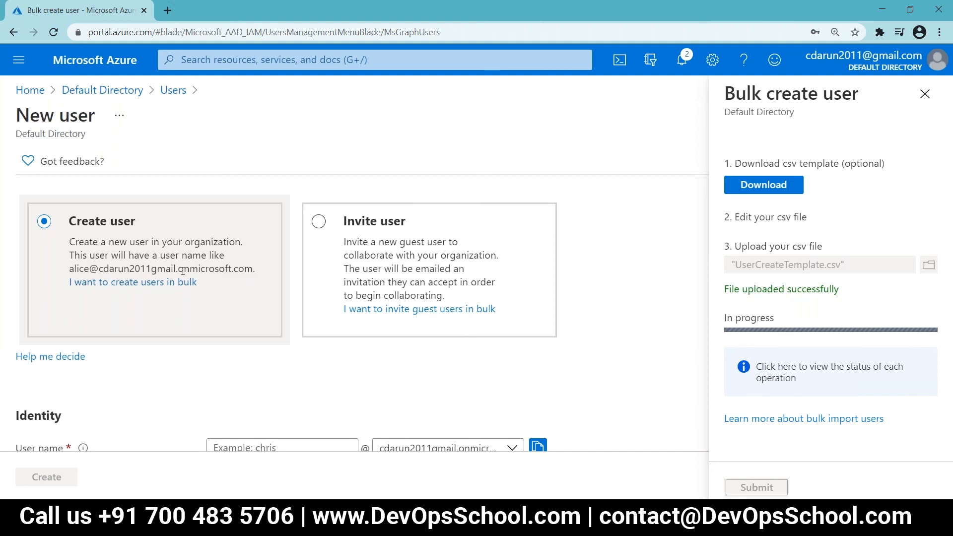
drag(99, 268, 256, 270)
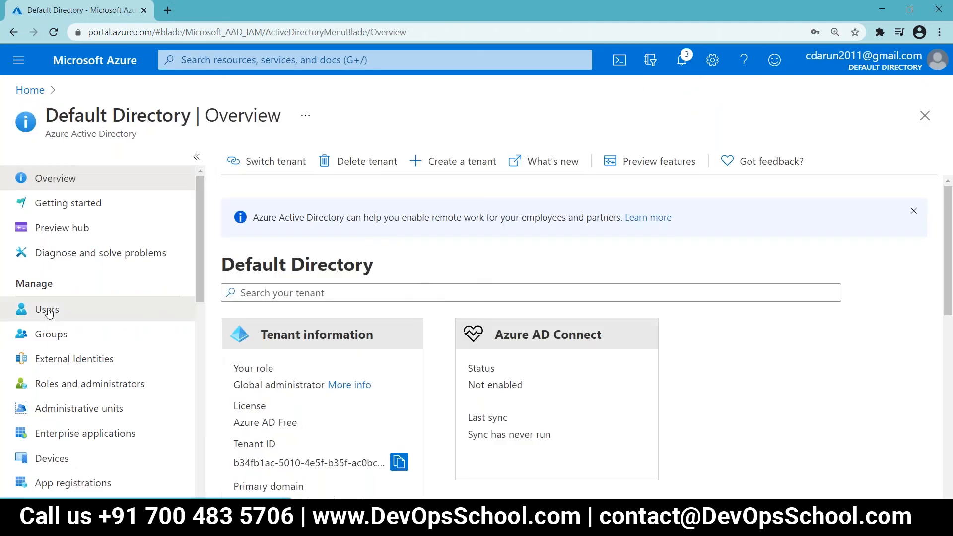
Step: Select the two bulk-created users in the Users list and delete them
click(47, 310)
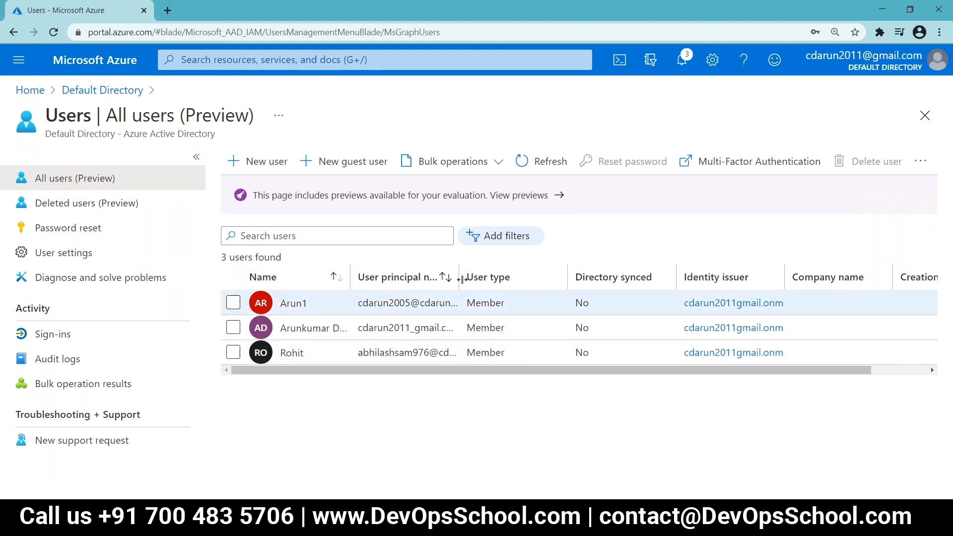
click(232, 302)
click(229, 353)
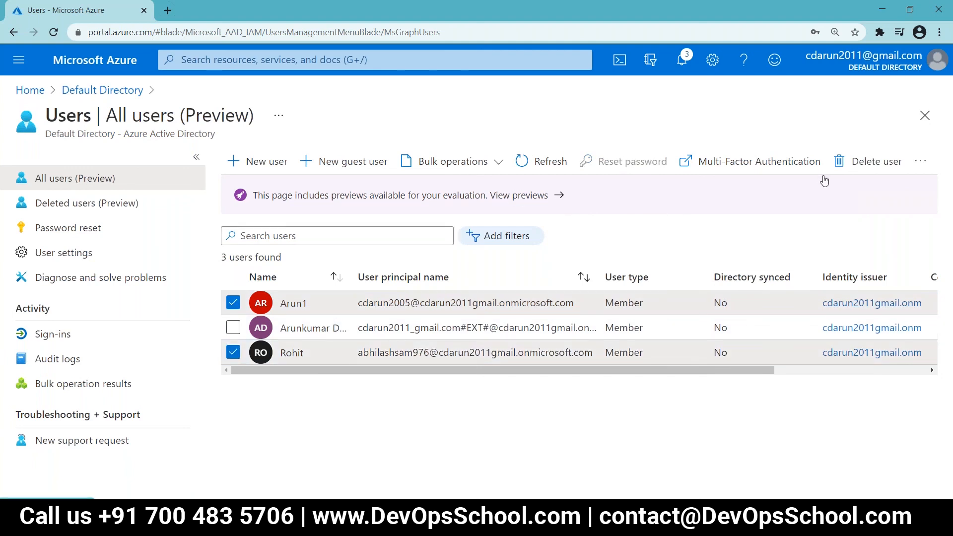
click(850, 164)
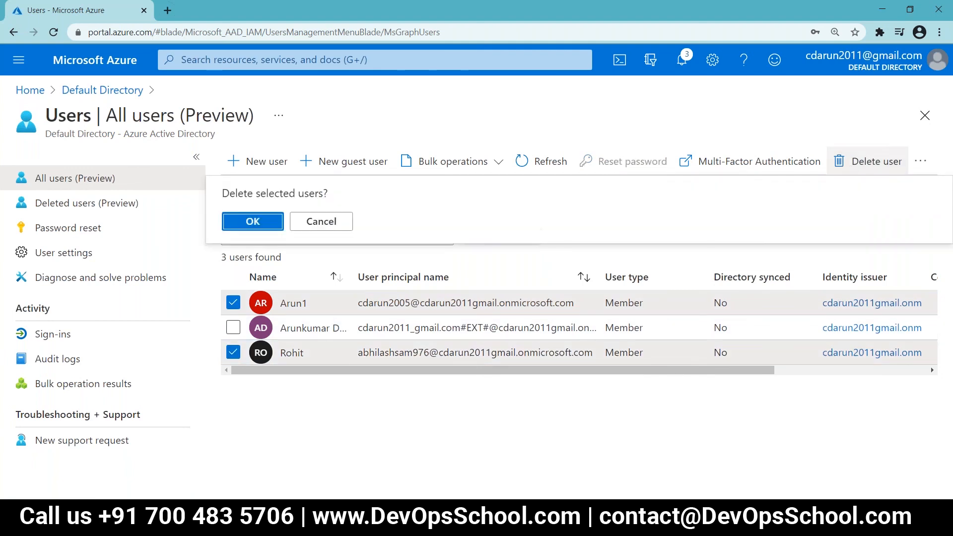
click(263, 222)
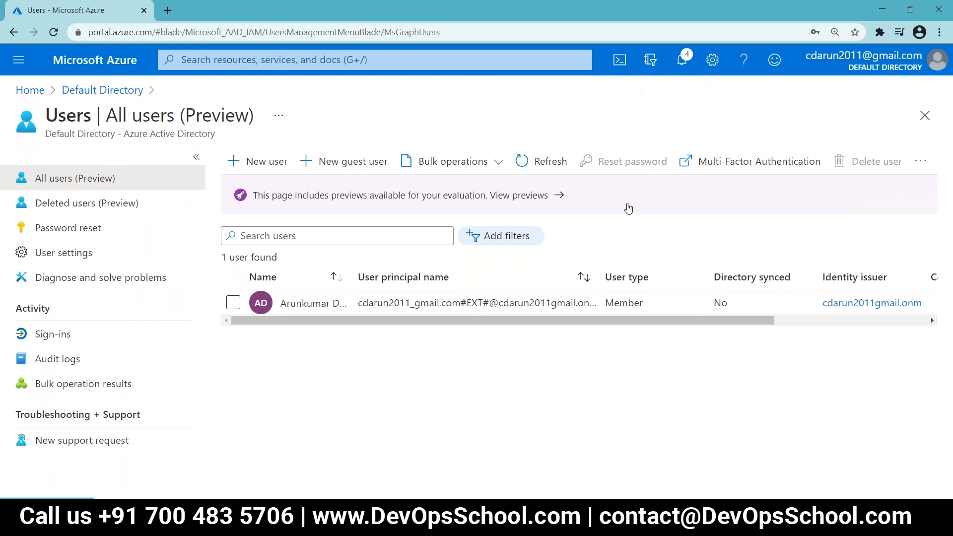
Step: Open and close the preview features panel, then go back to Notepad++
click(442, 202)
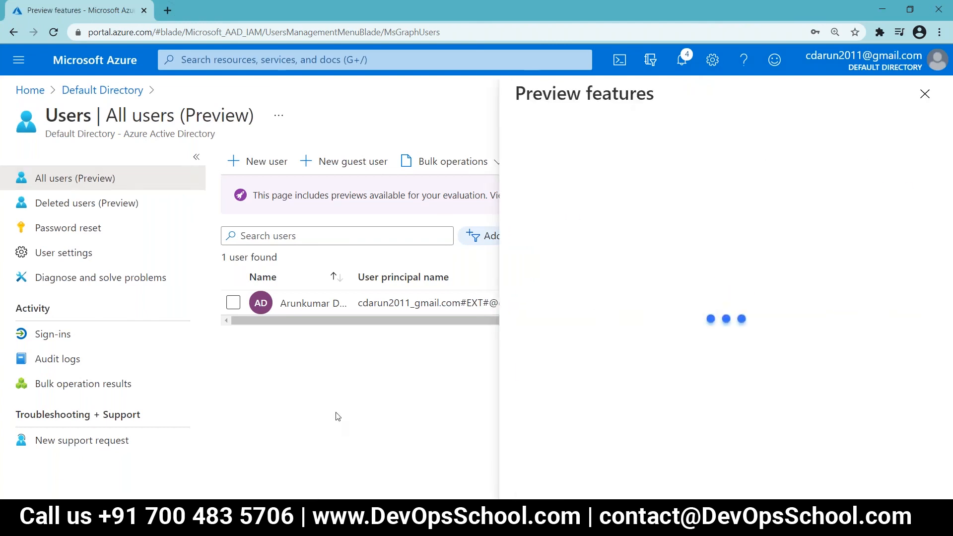
click(924, 94)
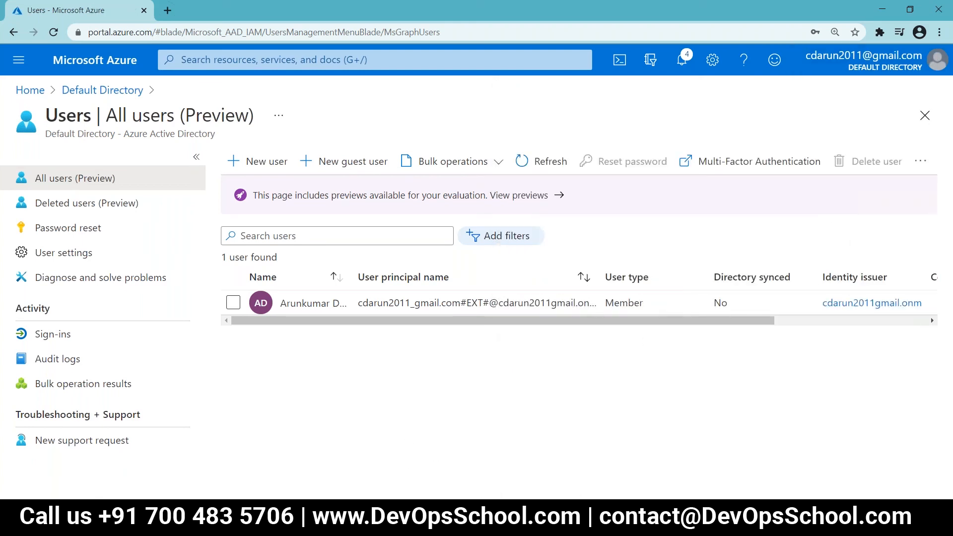
key(alt+Tab)
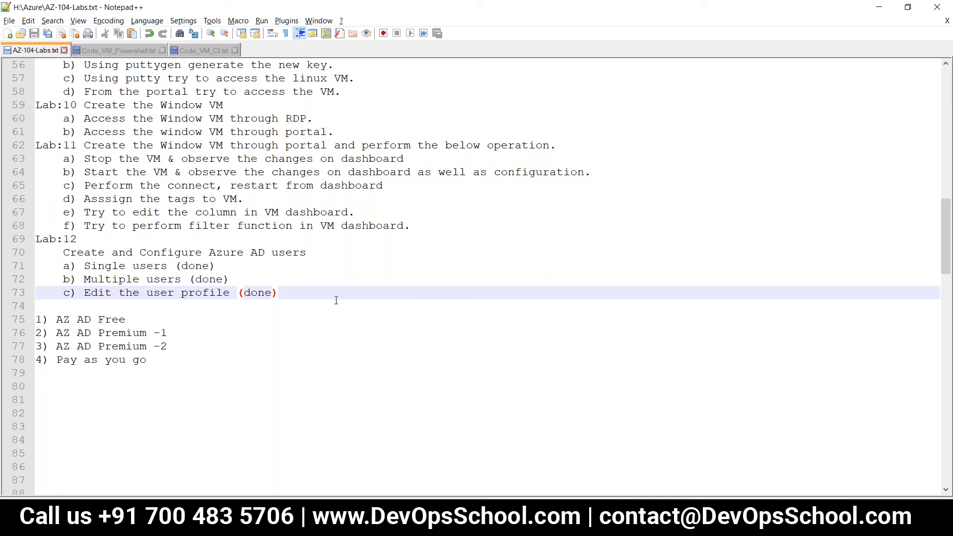
Step: Insert a new blank line after the Lab:12 tasks on line 73
key(Return)
key(Return)
Step: Type 'Lab:13 Configure the AZ AD user' on line 74 and save the checklist
click(336, 300)
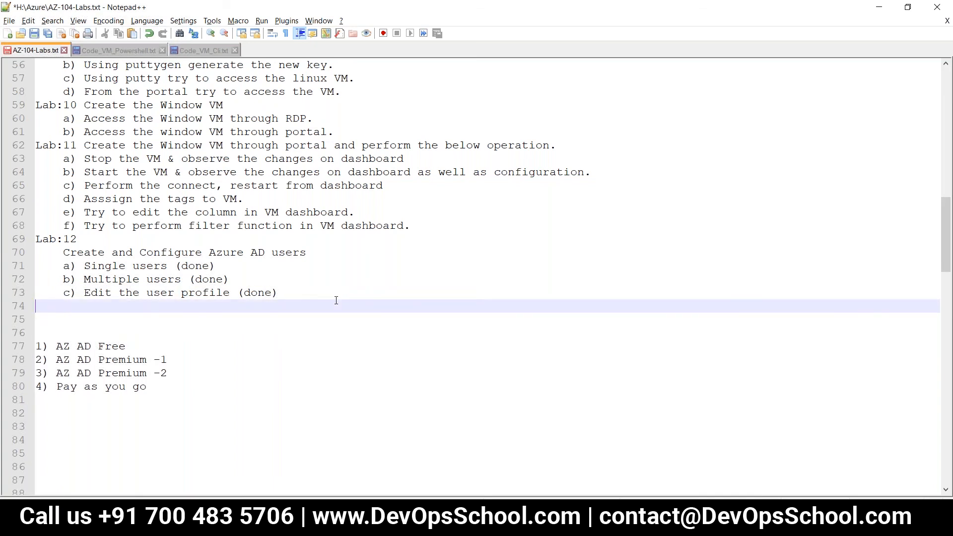
text(Lab:13)
key(Return)
key(ctrl+s)
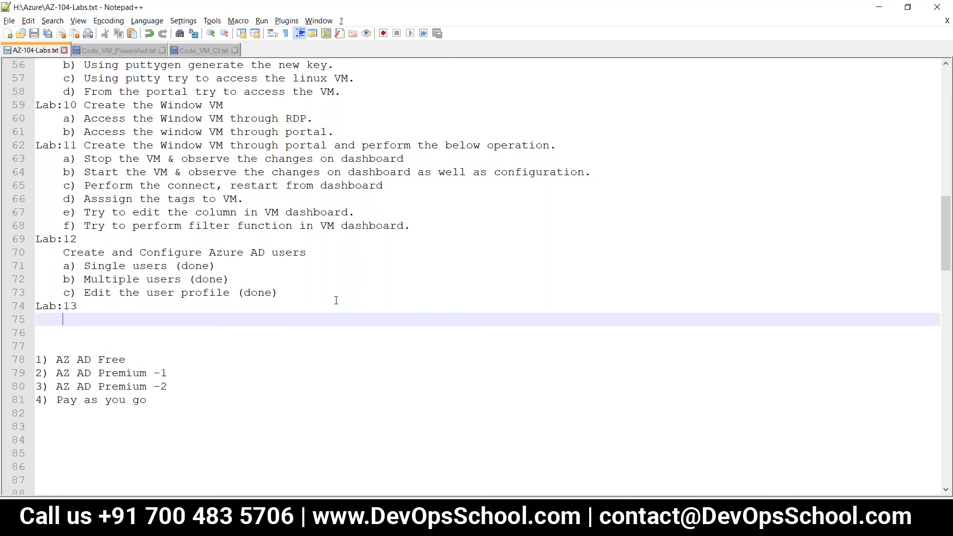
click(216, 311)
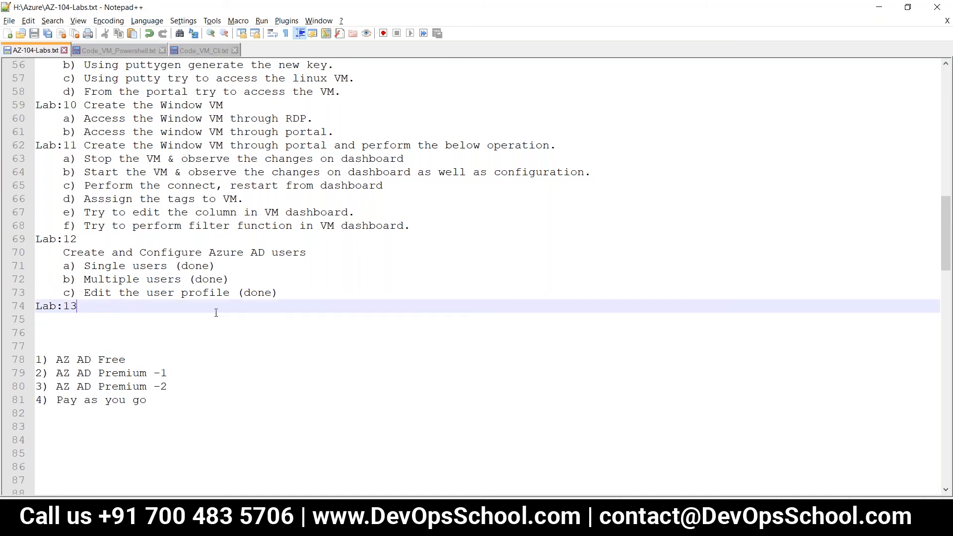
text(Configu)
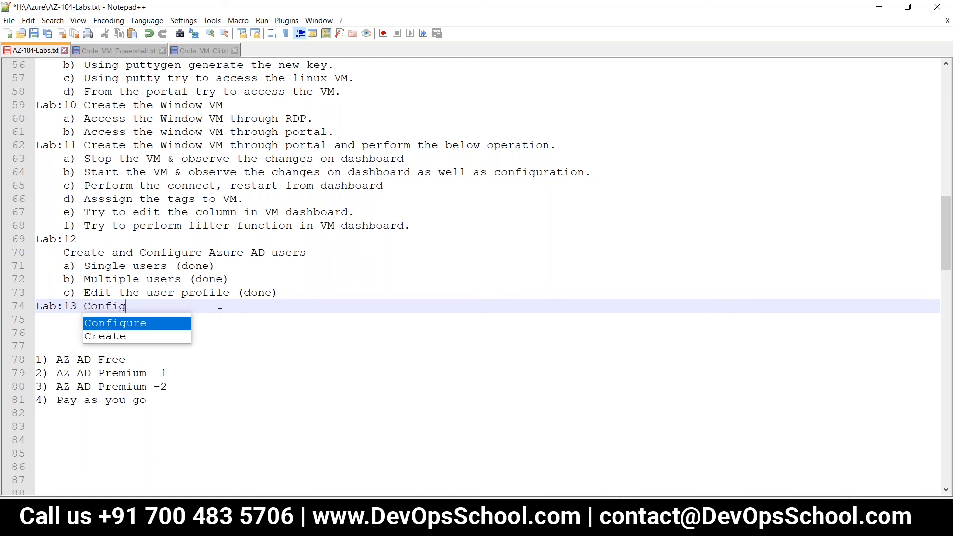
text(th)
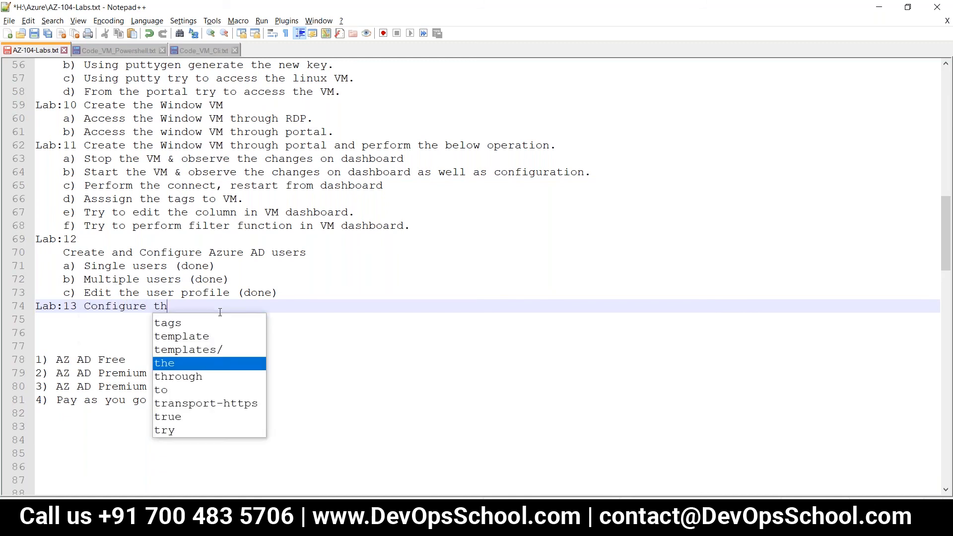
text(e AZ A)
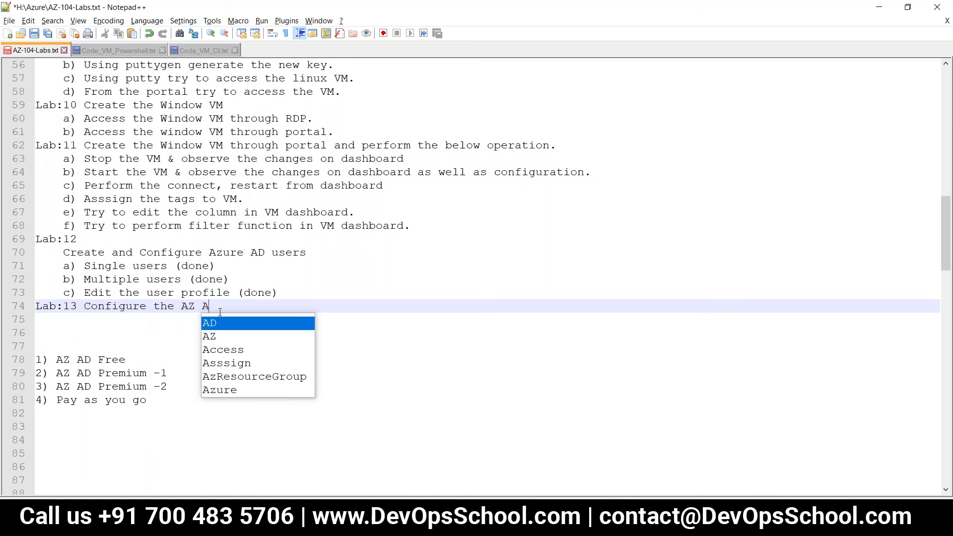
text(D user)
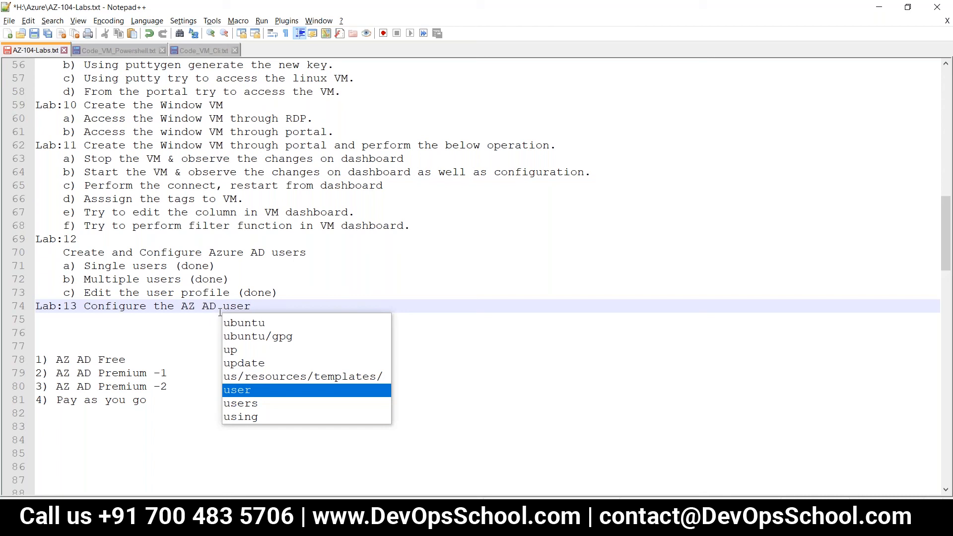
click(220, 312)
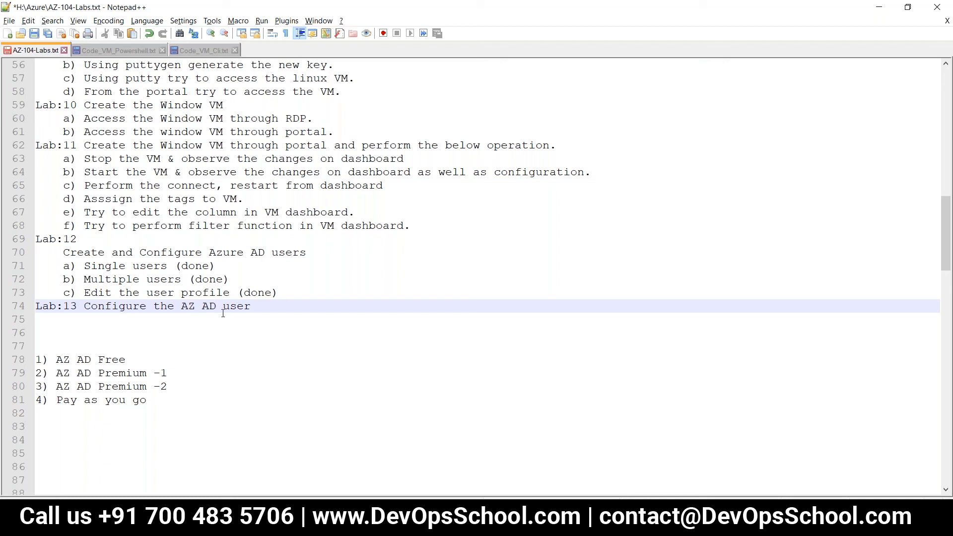
Step: Extend line 74 to read 'Configure the AZ AD users and perform the below operations.'
text(s and bper)
key(BackSpace)
key(BackSpace)
key(BackSpace)
key(BackSpace)
text(per)
key(Return)
text(the)
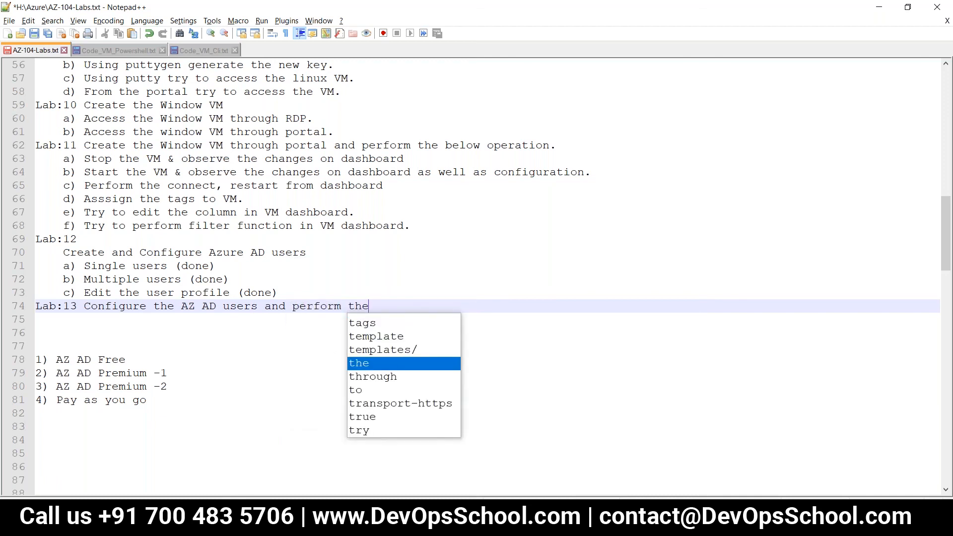
text( below oper)
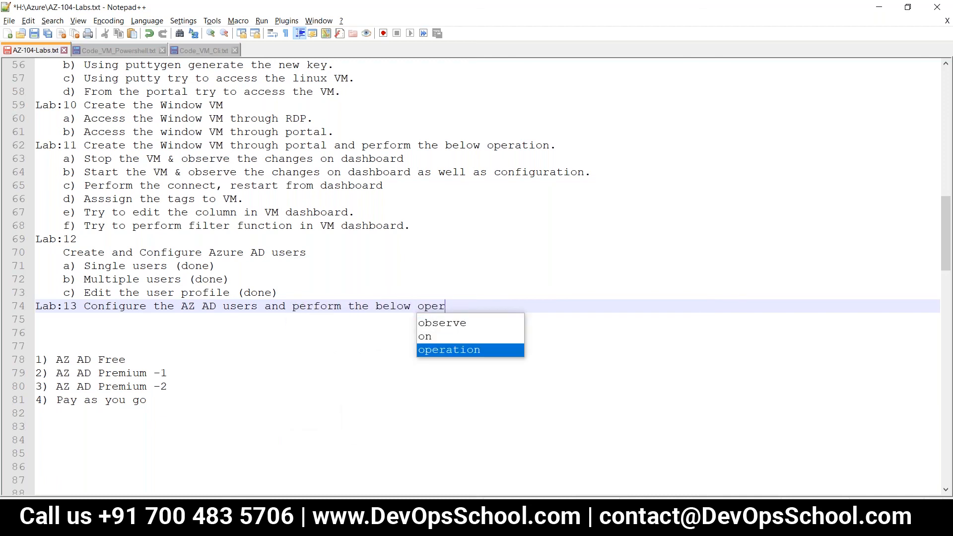
key(Return)
text(s)
text(.)
Step: Start item 'a)' on a new line and save AZ-104-Labs.txt
key(Return)
text(a))
key(ctrl+s)
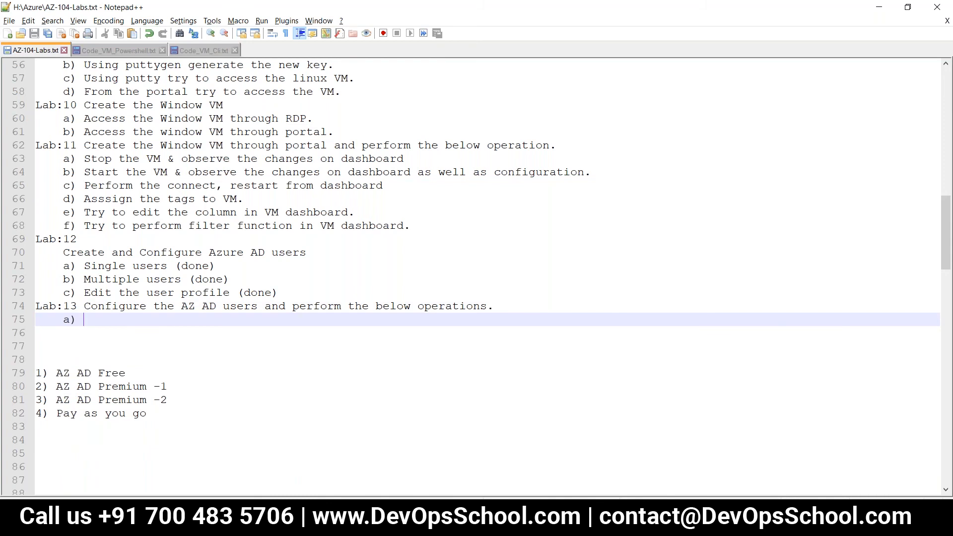
key(alt+Tab)
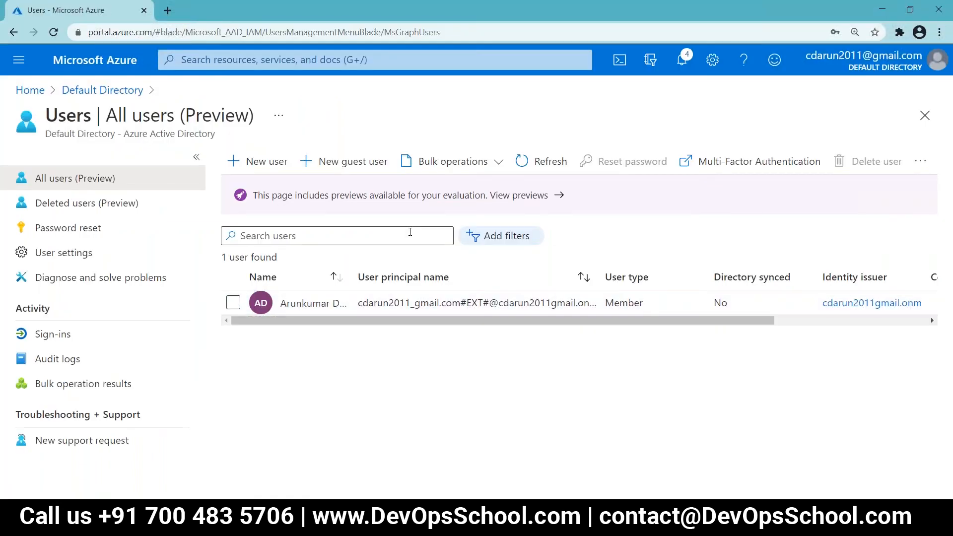
Step: Start a new member user, filling in its user name and the display name 'Test'
click(270, 162)
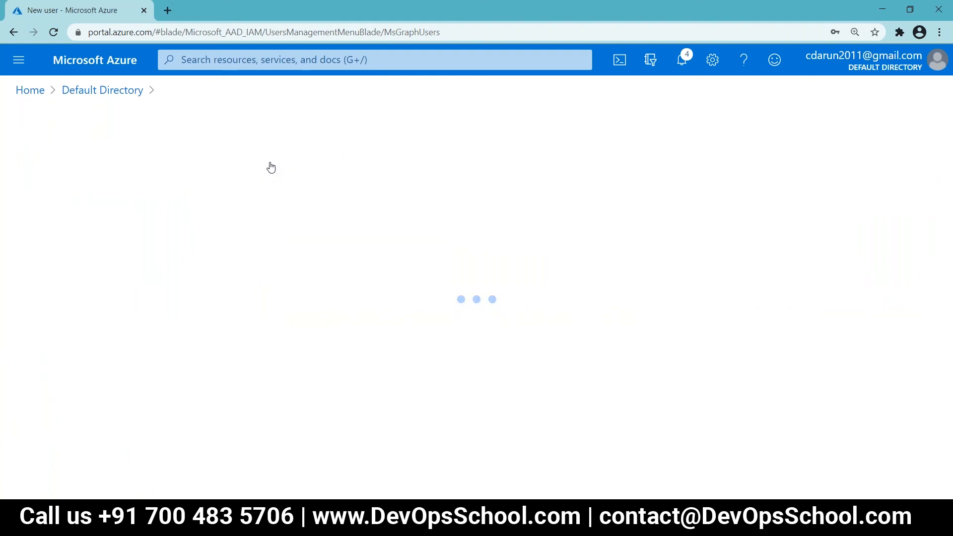
scroll(172, 396, down, 5)
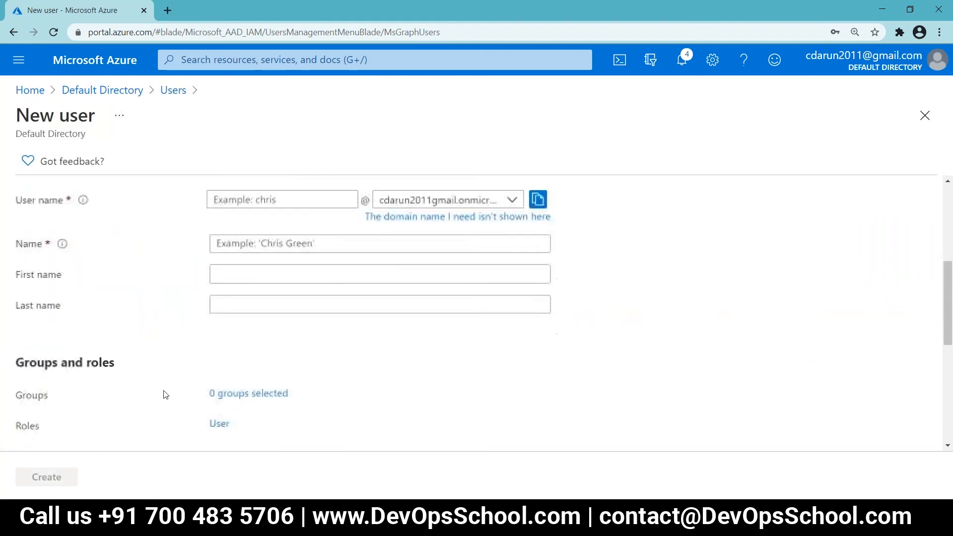
click(257, 204)
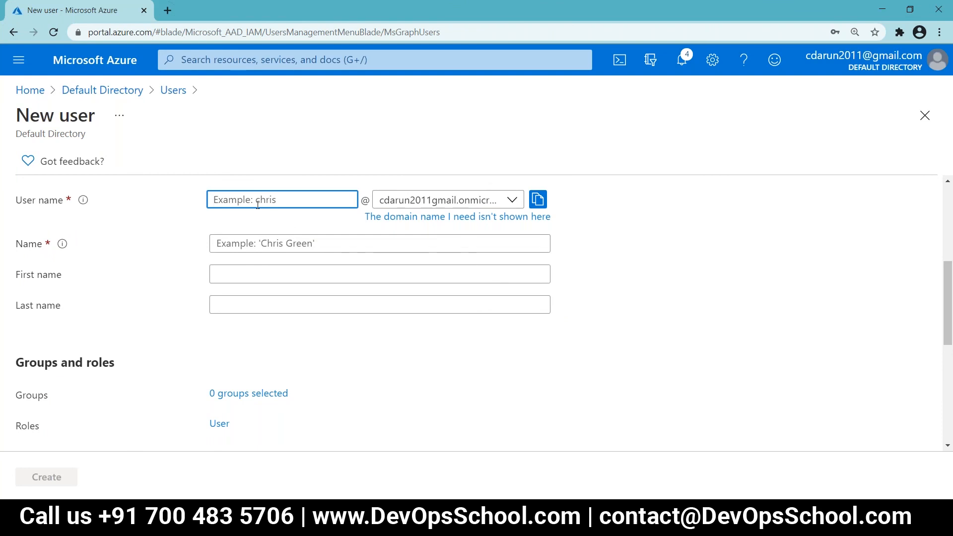
text(testarun01)
key(Tab)
click(236, 243)
text(Test)
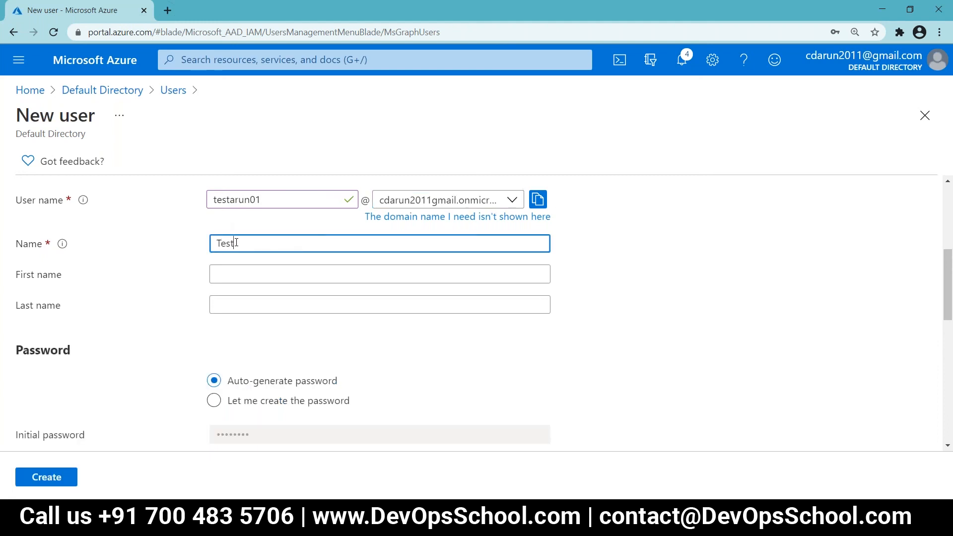
Step: Choose 'Let me create the password', enter an initial password, and create the Test user
scroll(240, 277, down, 2)
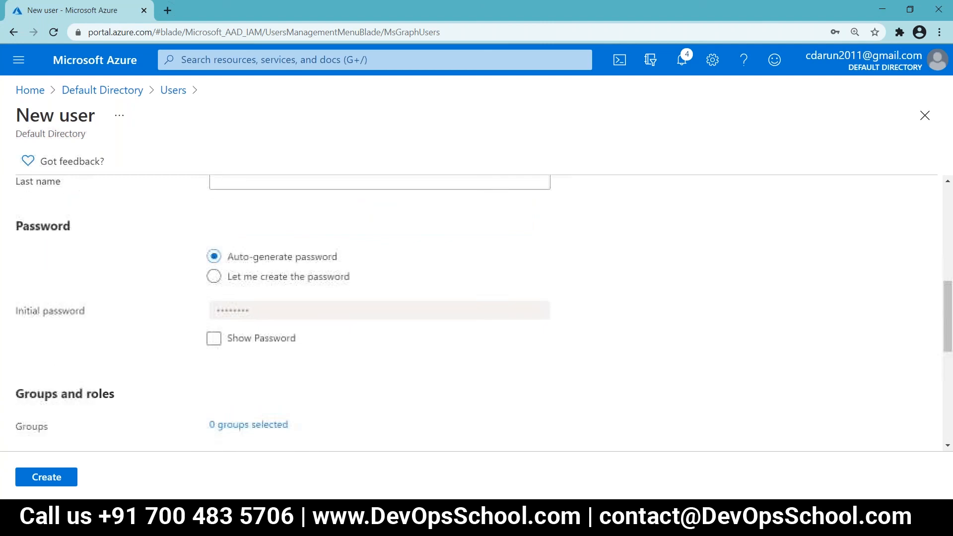
click(214, 276)
click(237, 307)
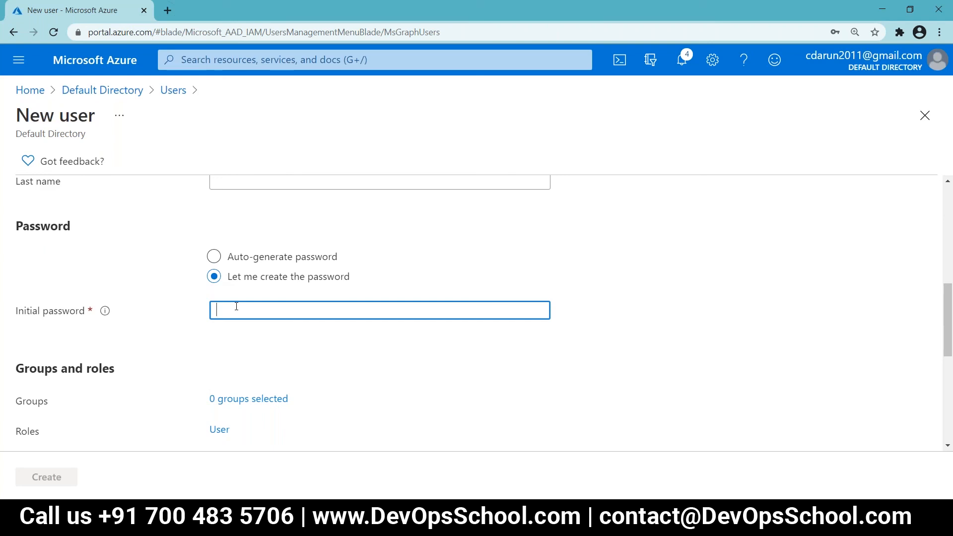
text(••••••)
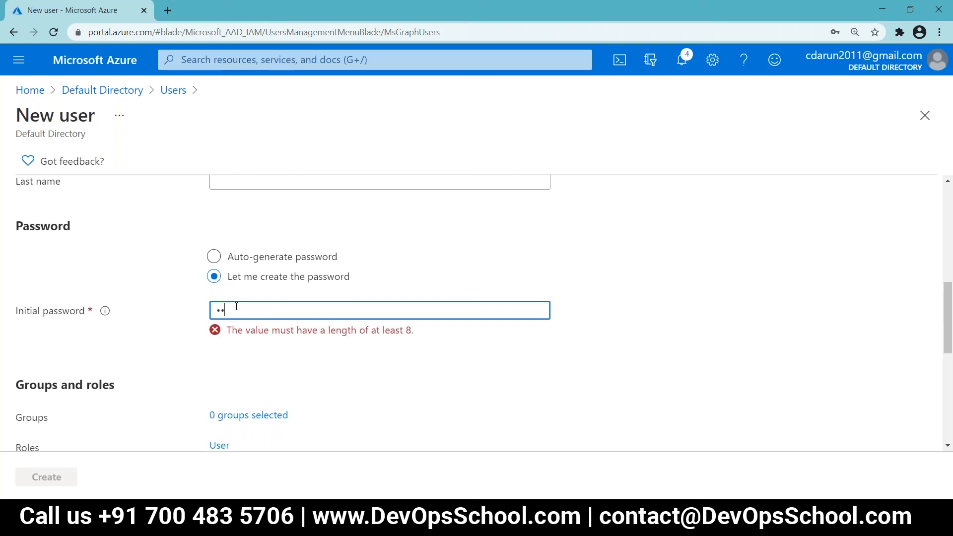
text(•••••••)
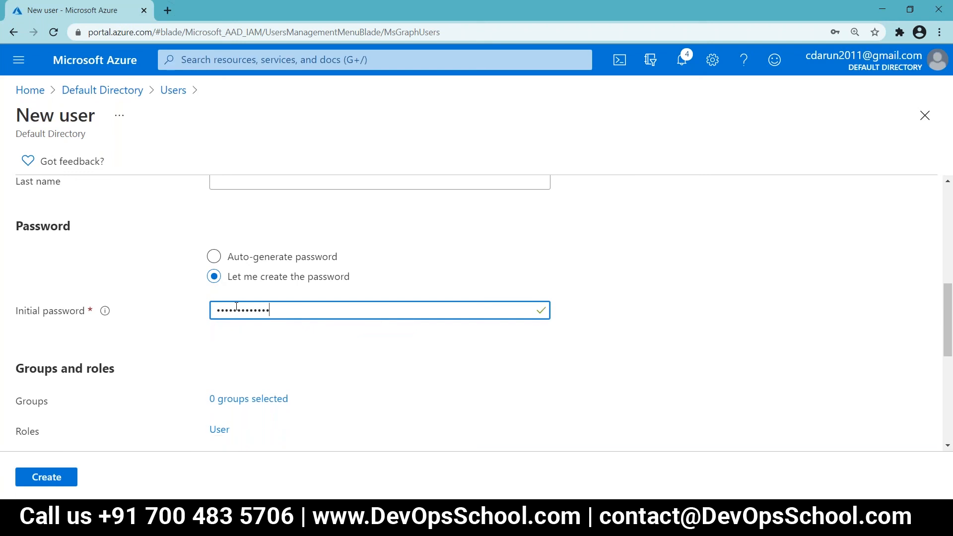
scroll(252, 357, down, 1)
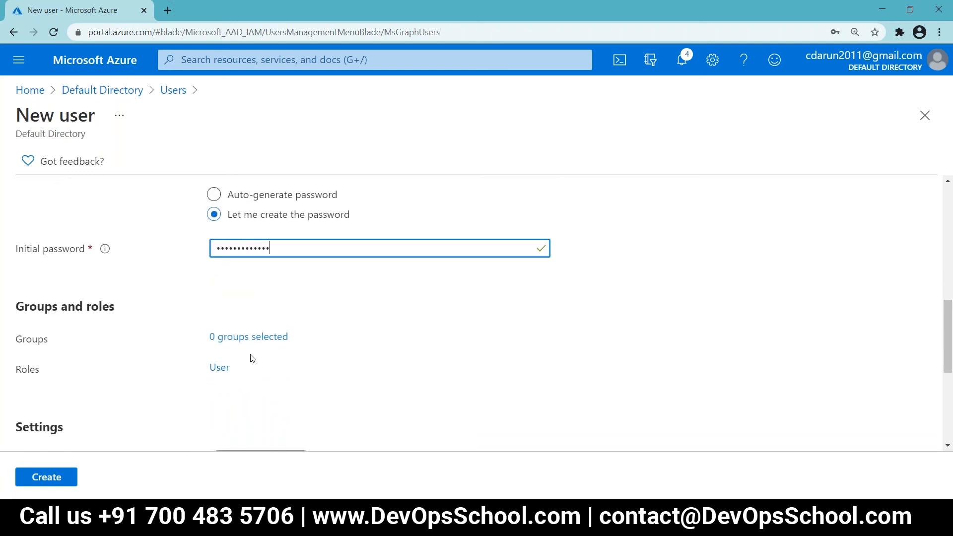
scroll(252, 358, down, 1)
scroll(252, 358, up, 2)
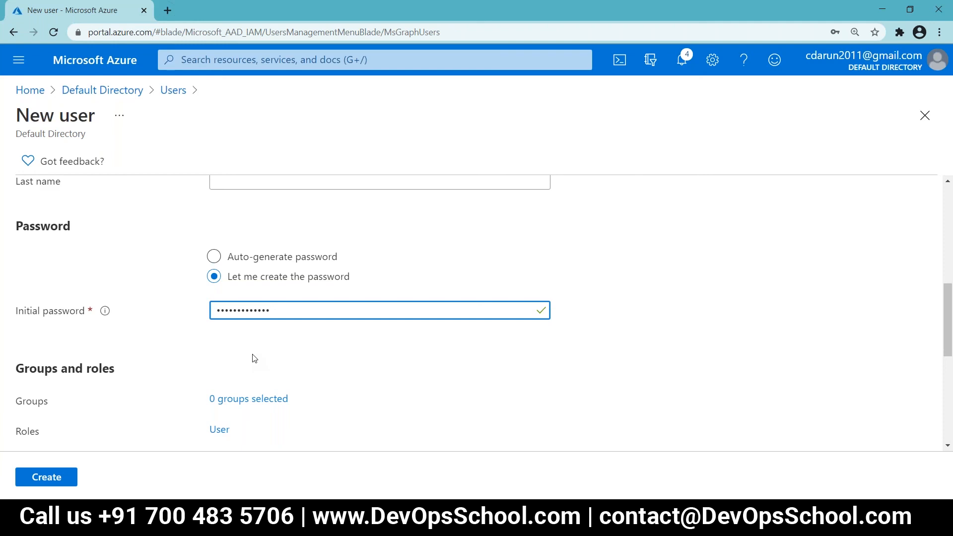
scroll(254, 358, down, 2)
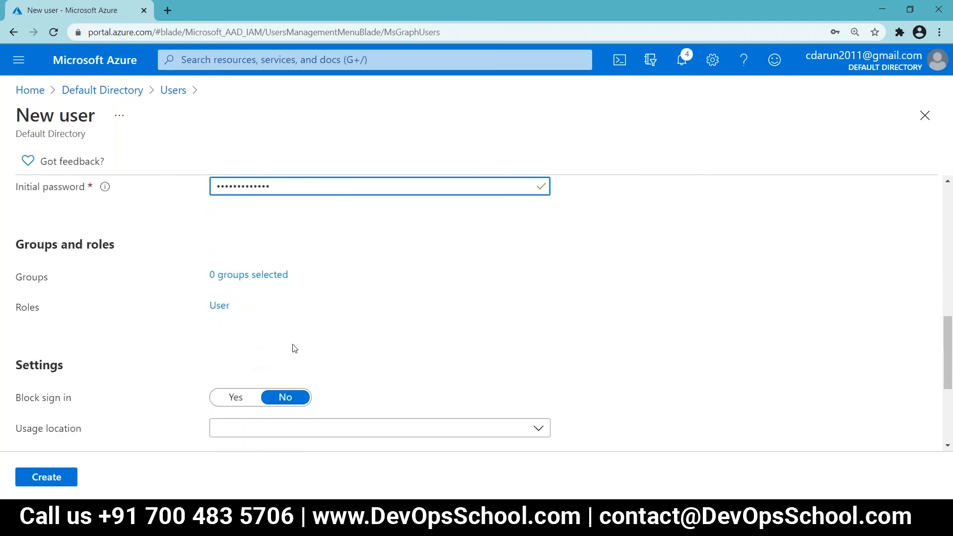
scroll(294, 349, down, 2)
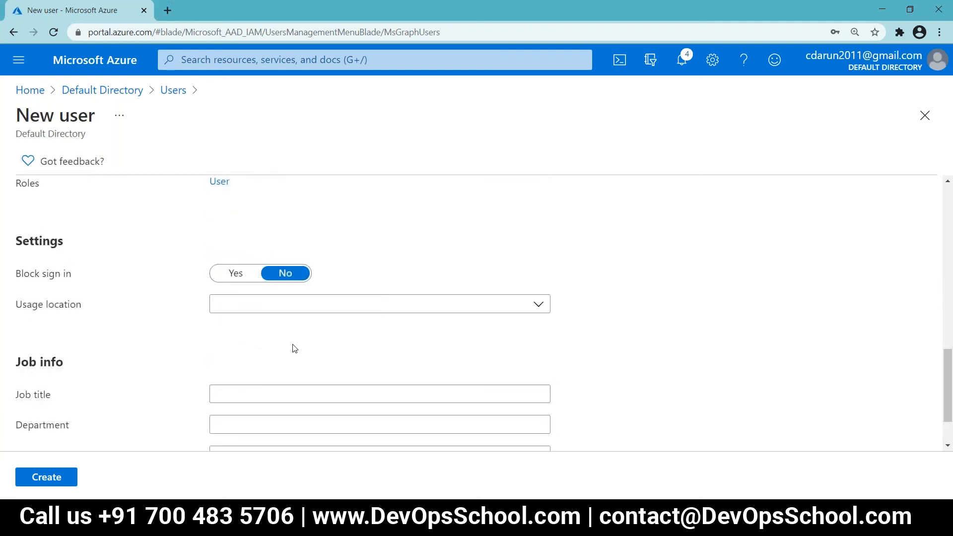
scroll(294, 349, down, 1)
scroll(294, 349, up, 5)
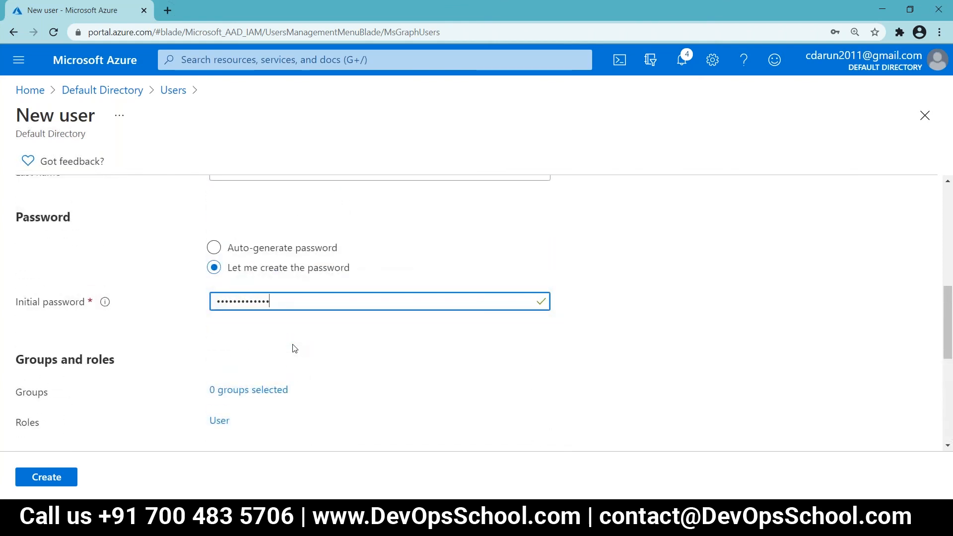
scroll(294, 348, down, 4)
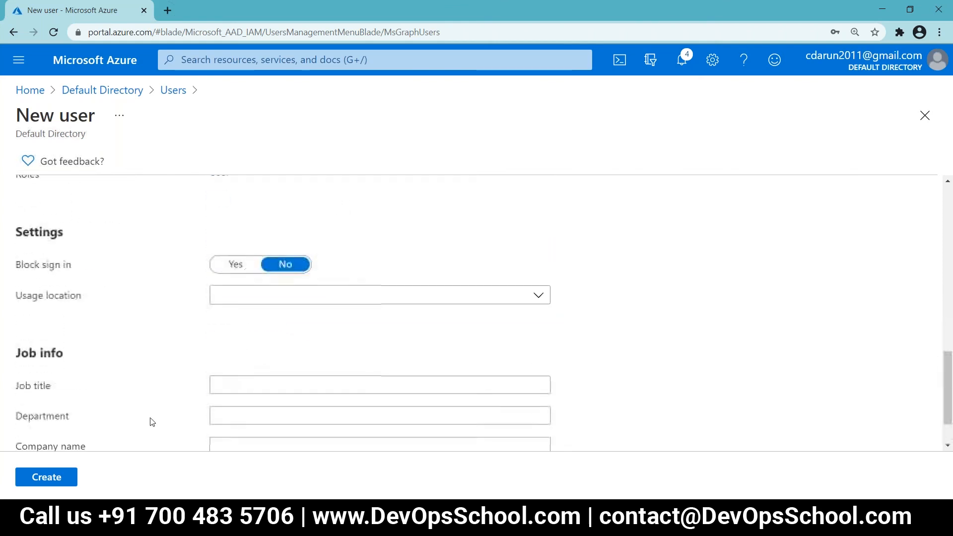
scroll(98, 415, down, 1)
click(35, 475)
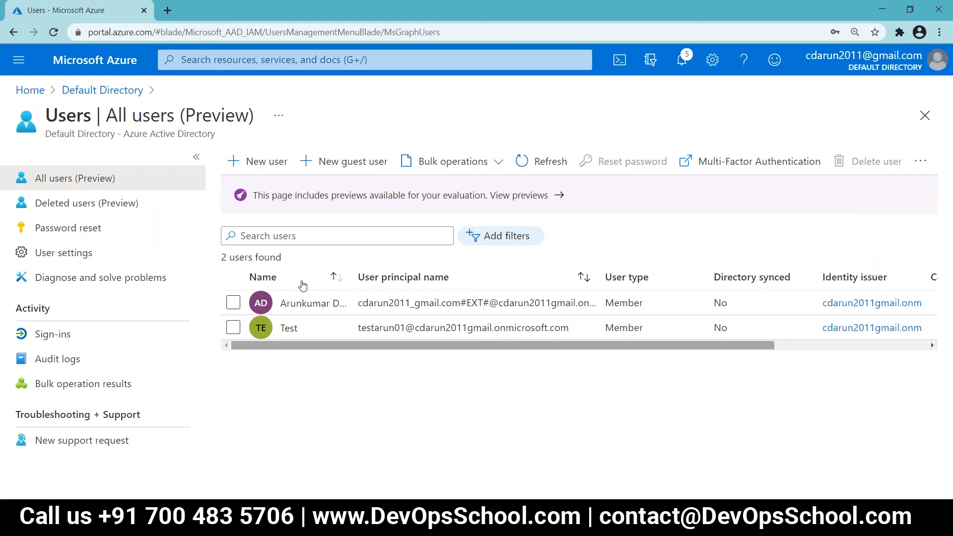
key(alt+Tab)
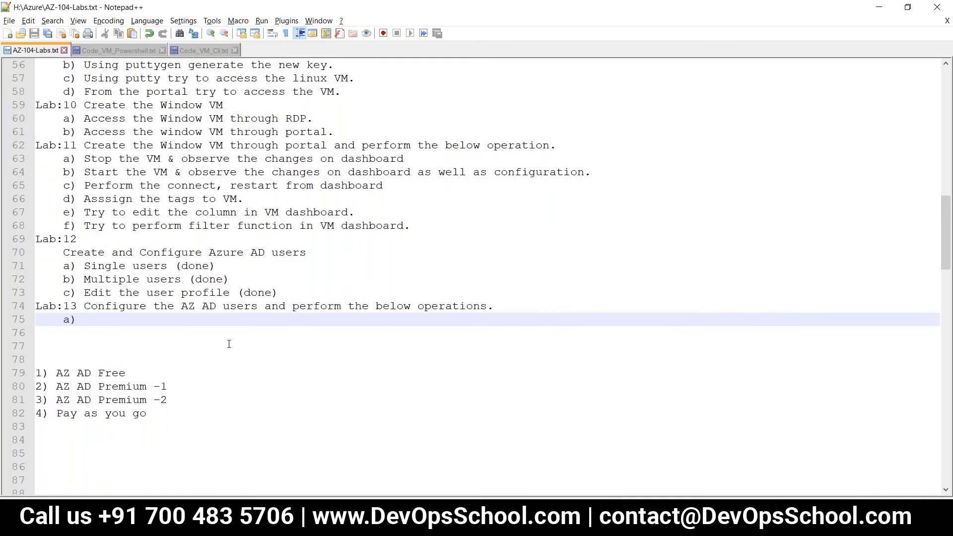
Step: Type 'Add the new guest user' on line 75 and save AZ-104-Labs.txt
text(Add th)
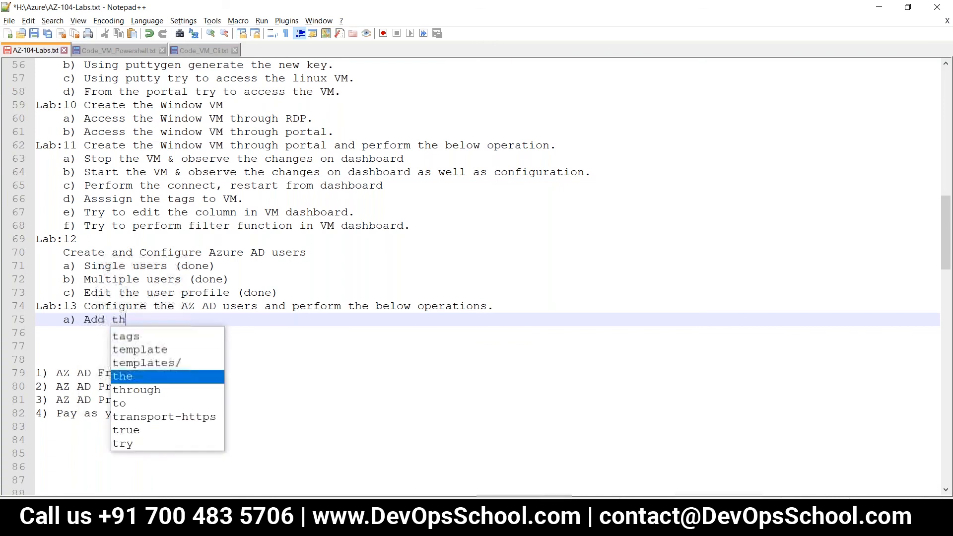
text(e new gue)
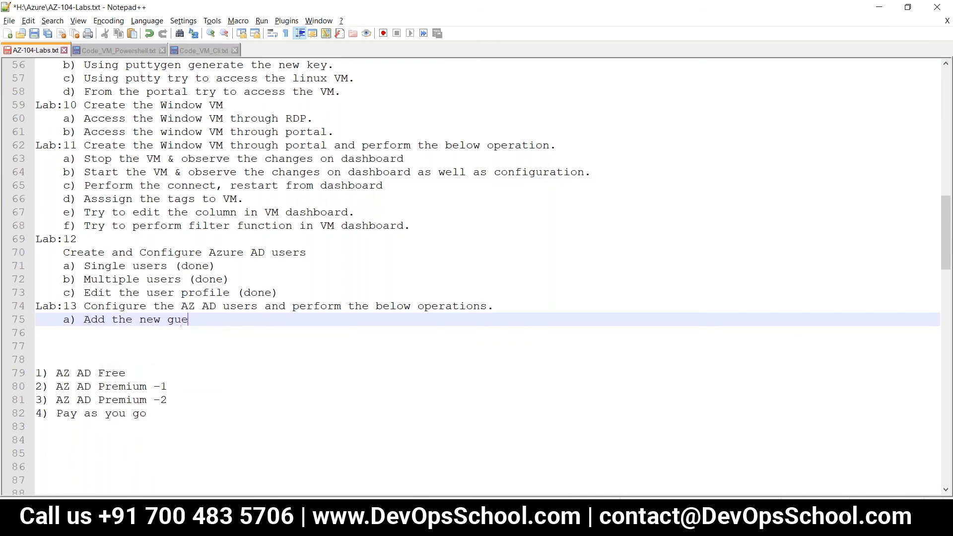
text(st user)
key(ctrl+s)
key(Escape)
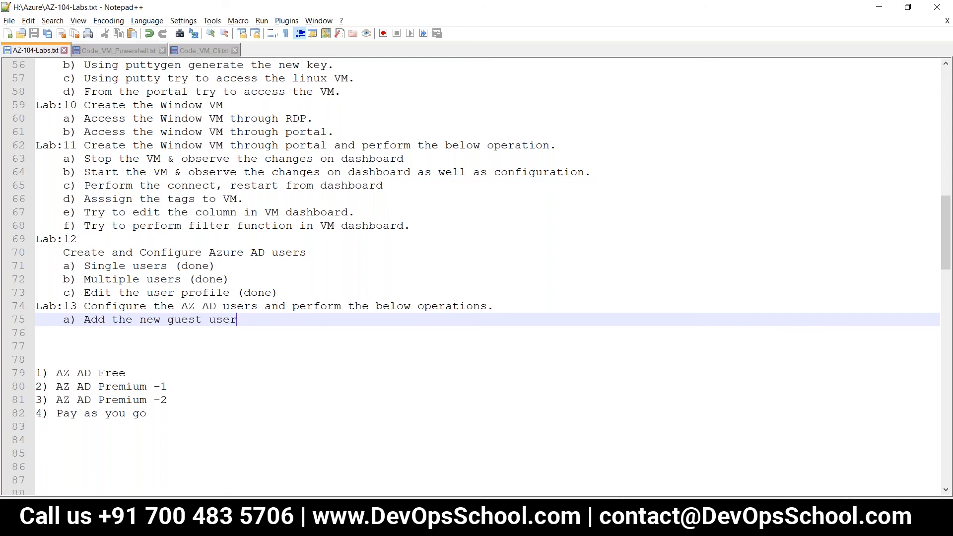
key(alt+Tab)
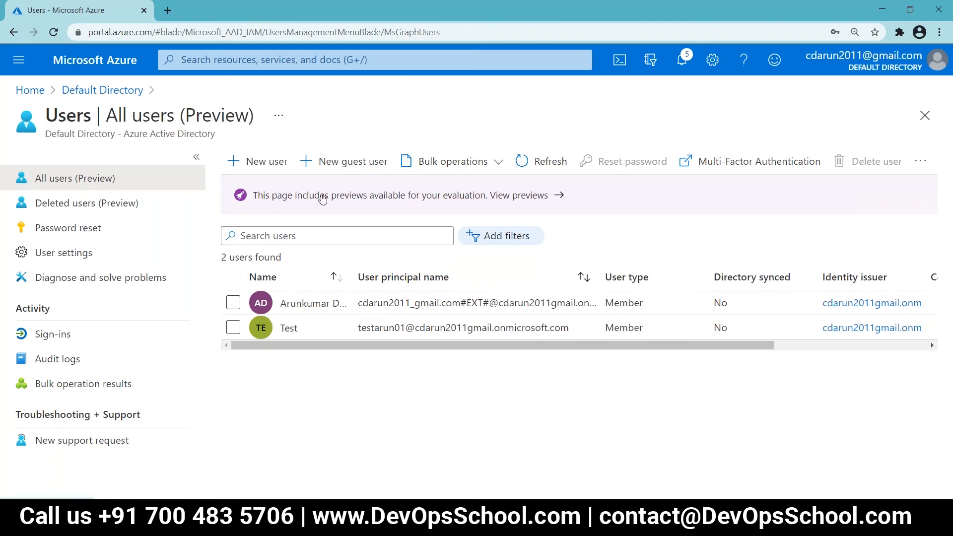
Step: Start another new user and switch the form from Create user to Invite user
click(337, 171)
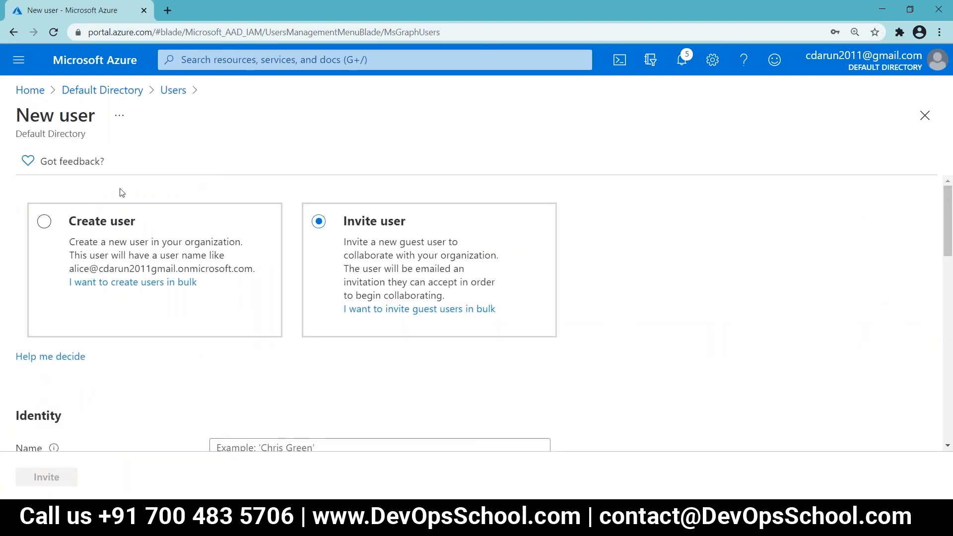
click(53, 223)
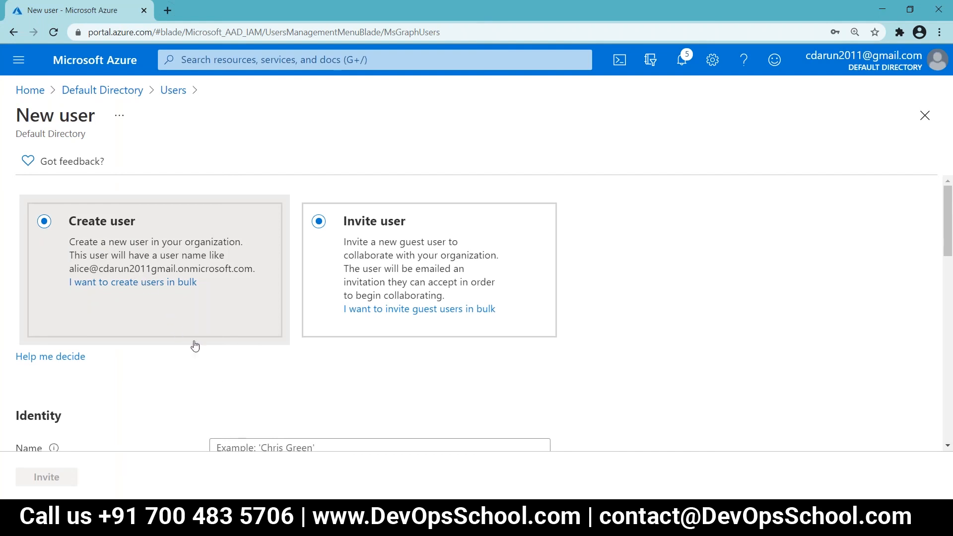
scroll(193, 344, down, 7)
scroll(217, 300, up, 5)
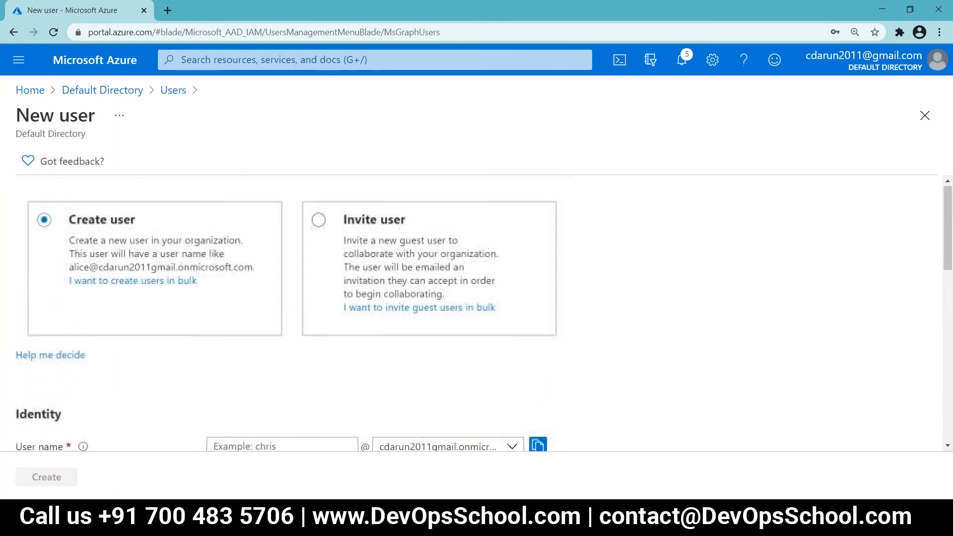
scroll(223, 304, down, 4)
click(247, 266)
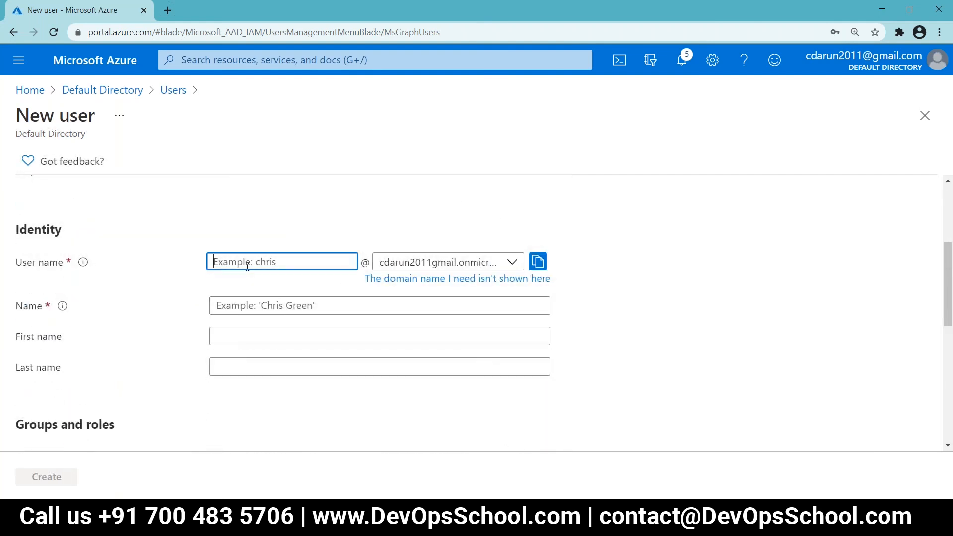
scroll(247, 267, up, 4)
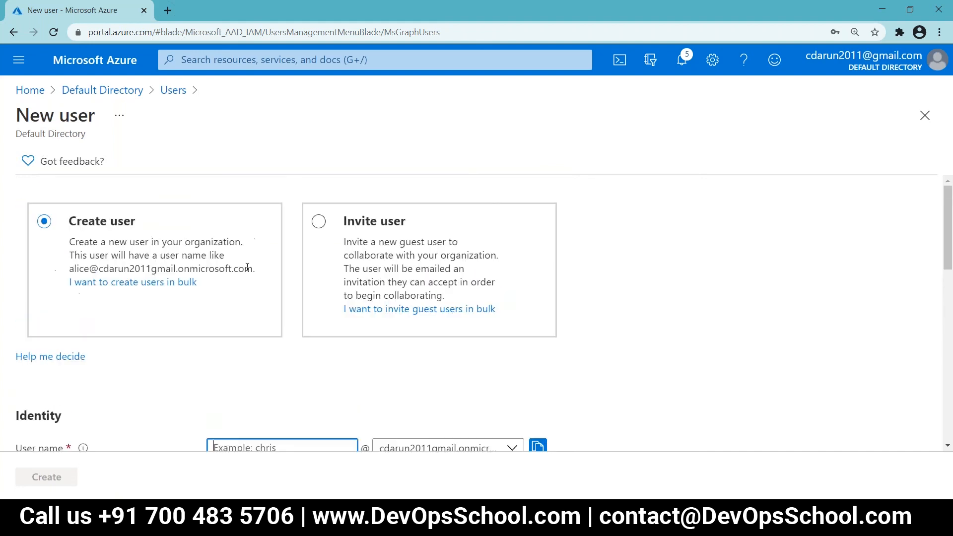
click(320, 224)
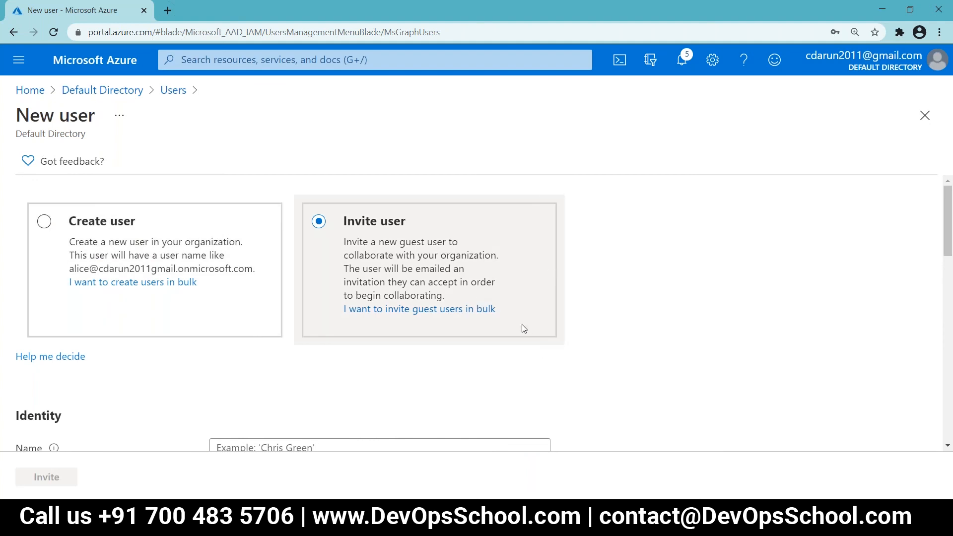
scroll(523, 325, down, 5)
scroll(503, 324, up, 1)
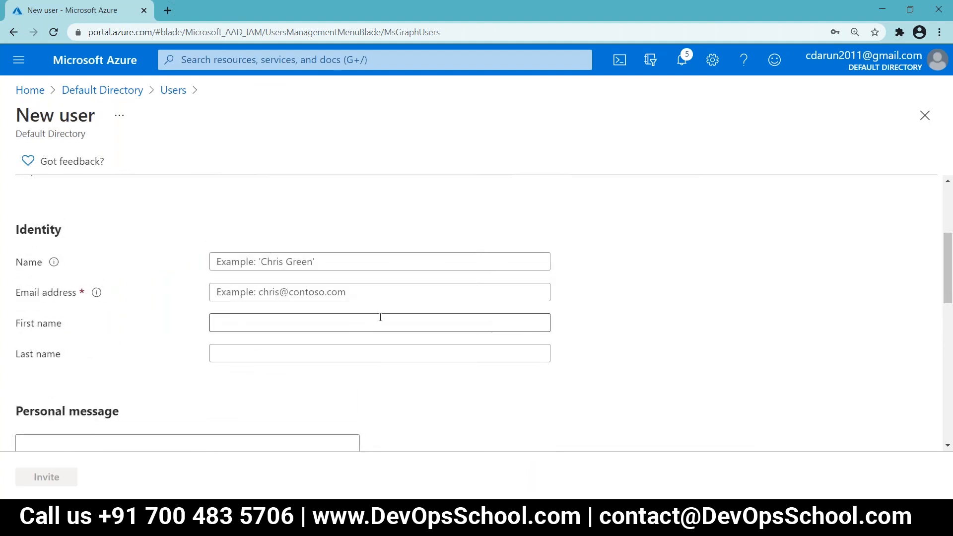
Step: Enter the guest's display name and e-mail address, keeping the role as User
click(263, 259)
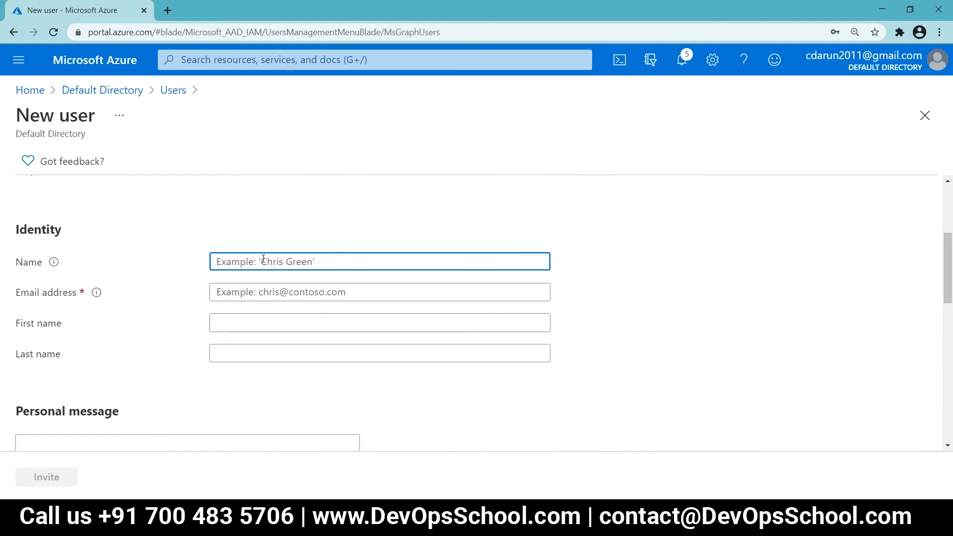
text(Gyes)
key(BackSpace)
key(BackSpace)
text(usetuserarun)
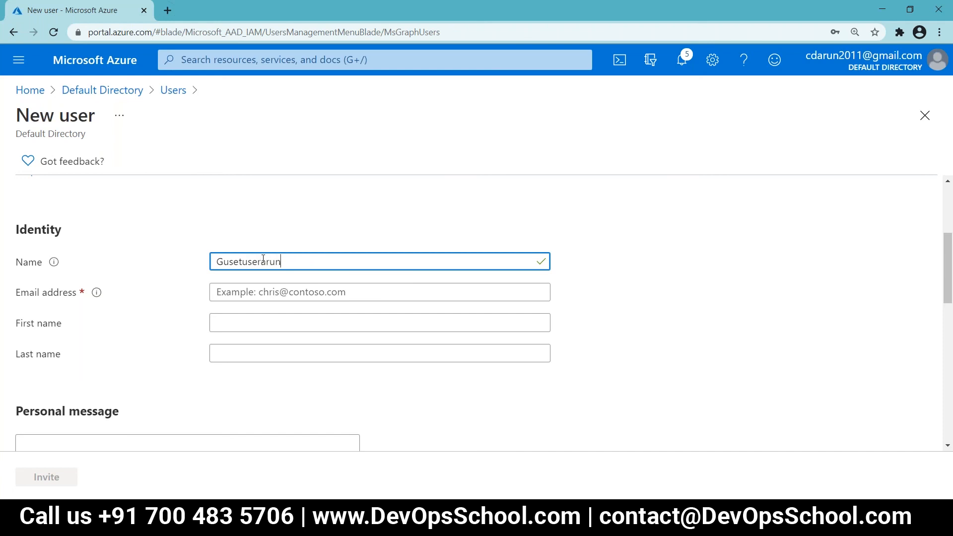
click(260, 293)
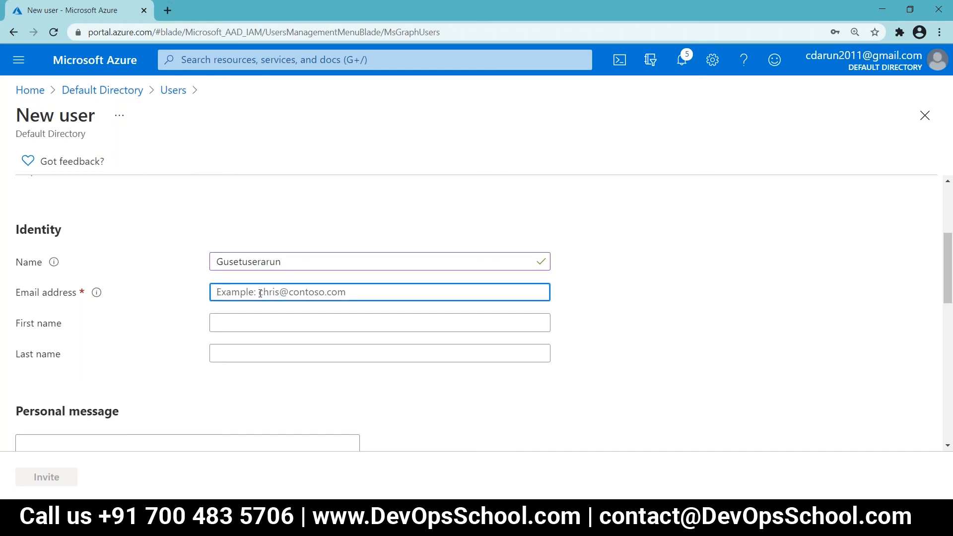
text(cdarun)
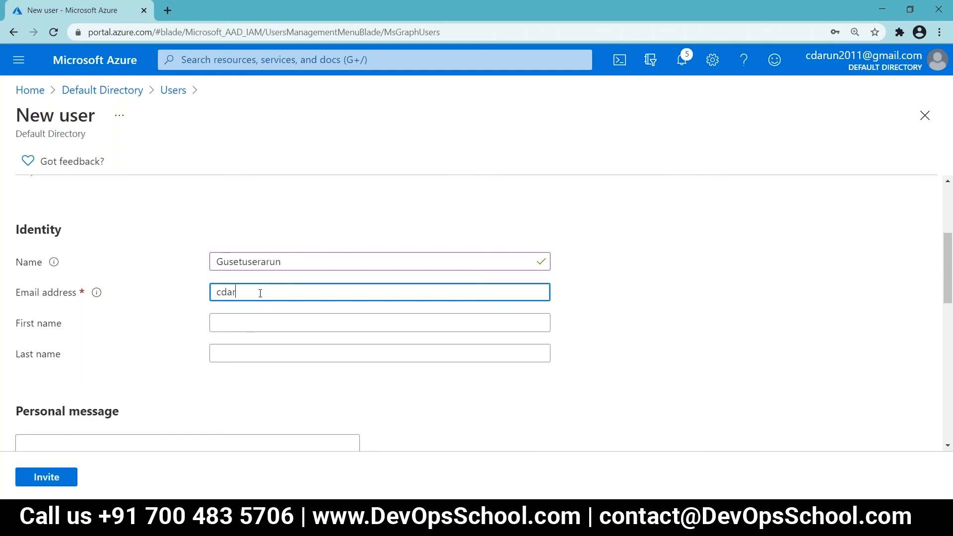
key(BackSpace)
key(BackSpace)
key(BackSpace)
key(BackSpace)
key(BackSpace)
key(BackSpace)
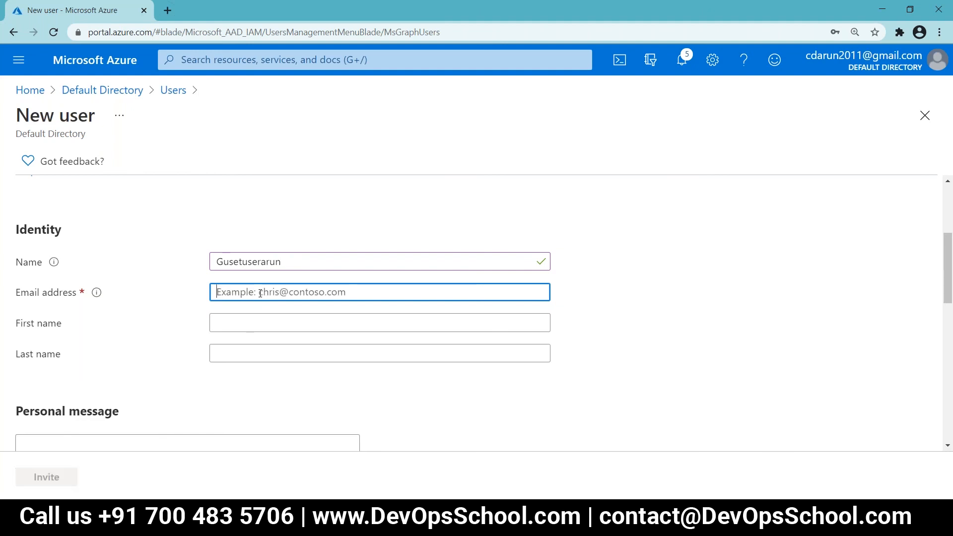
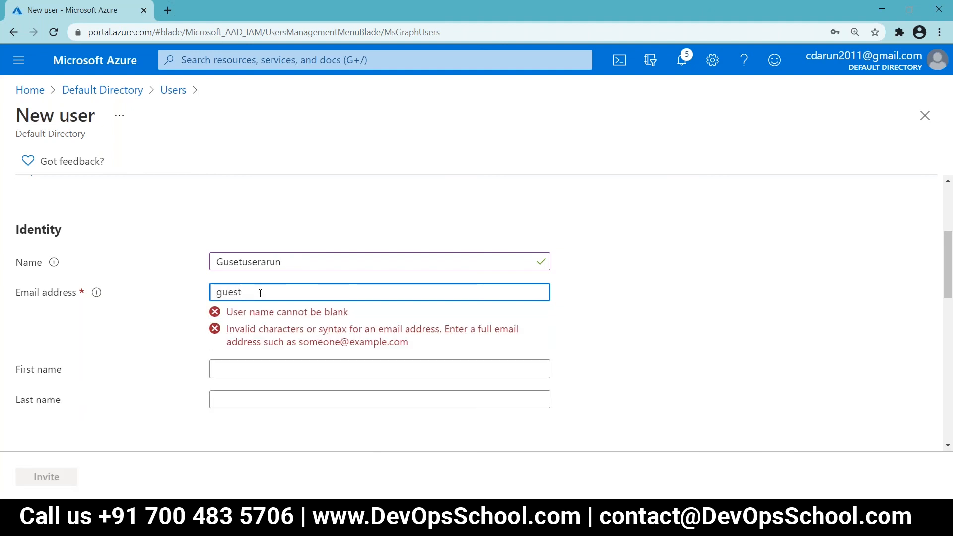
key(Tab)
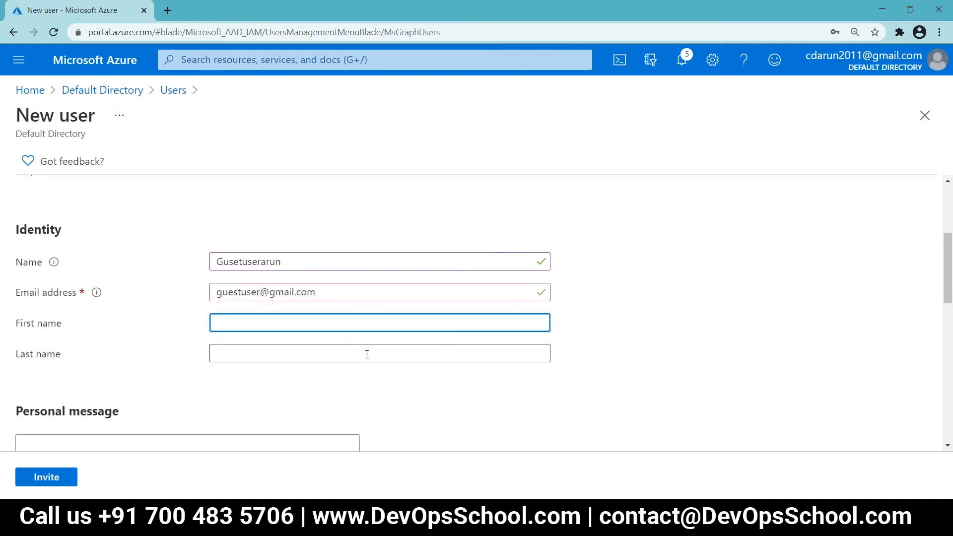
scroll(367, 355, down, 5)
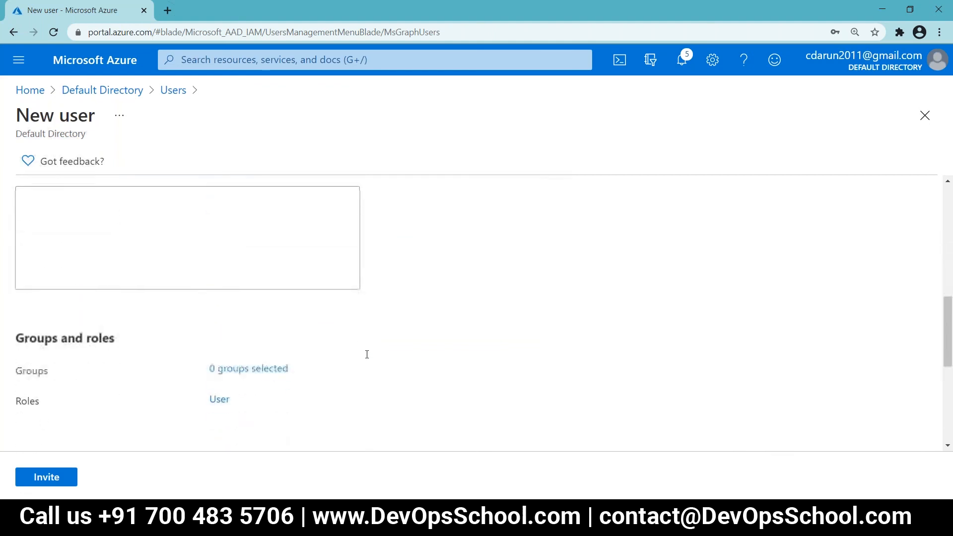
scroll(367, 354, up, 6)
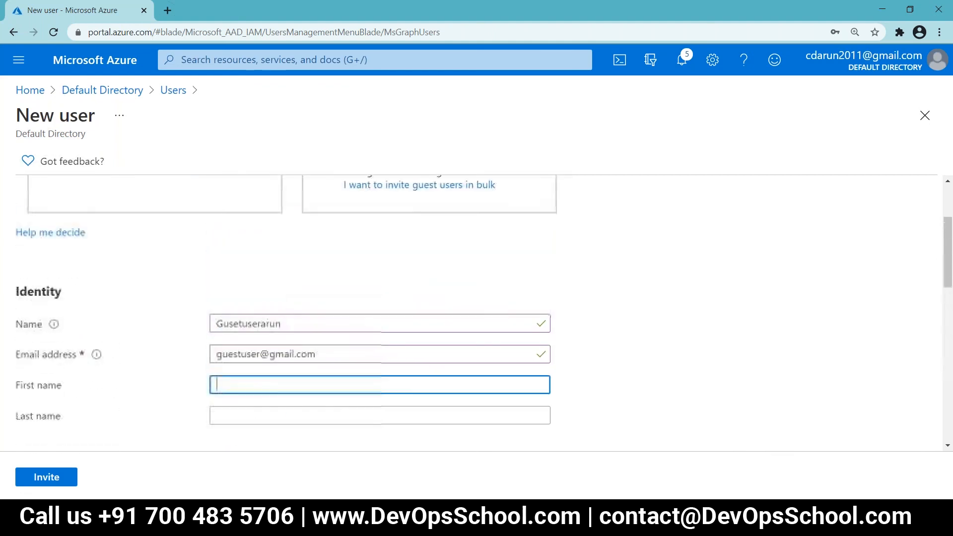
scroll(367, 354, down, 1)
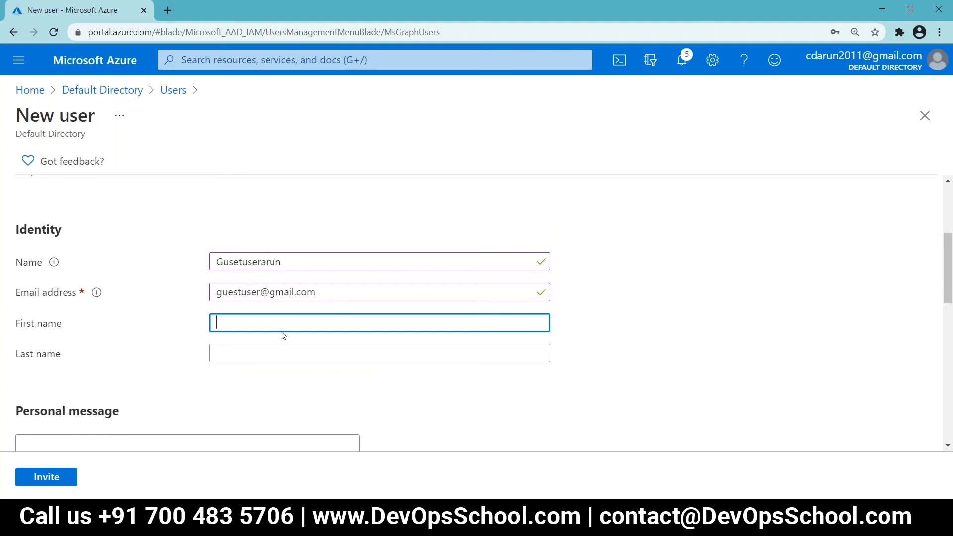
scroll(275, 346, down, 3)
scroll(277, 347, down, 1)
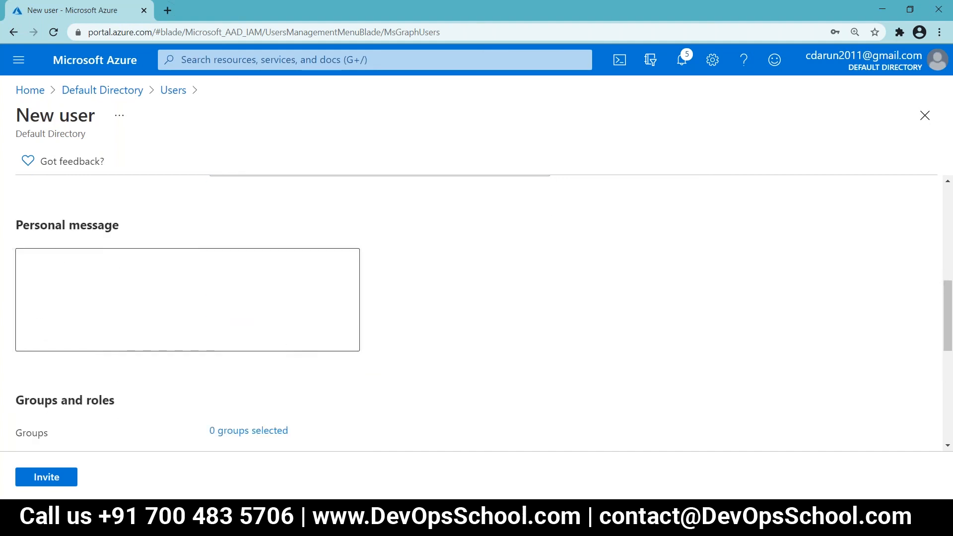
scroll(276, 346, down, 1)
scroll(168, 411, down, 6)
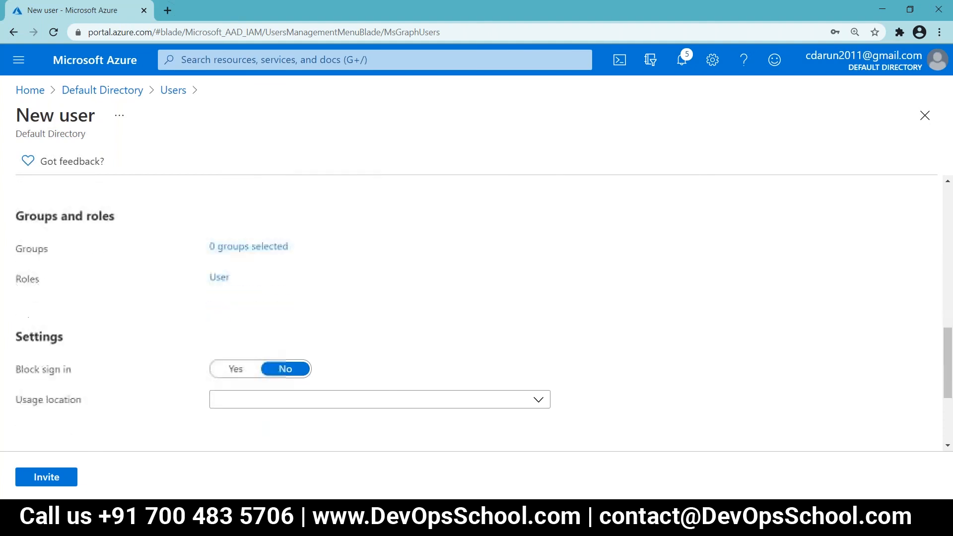
Step: Send the invitation and review the new guest's profile: user type Guest, invitation not yet accepted
click(54, 477)
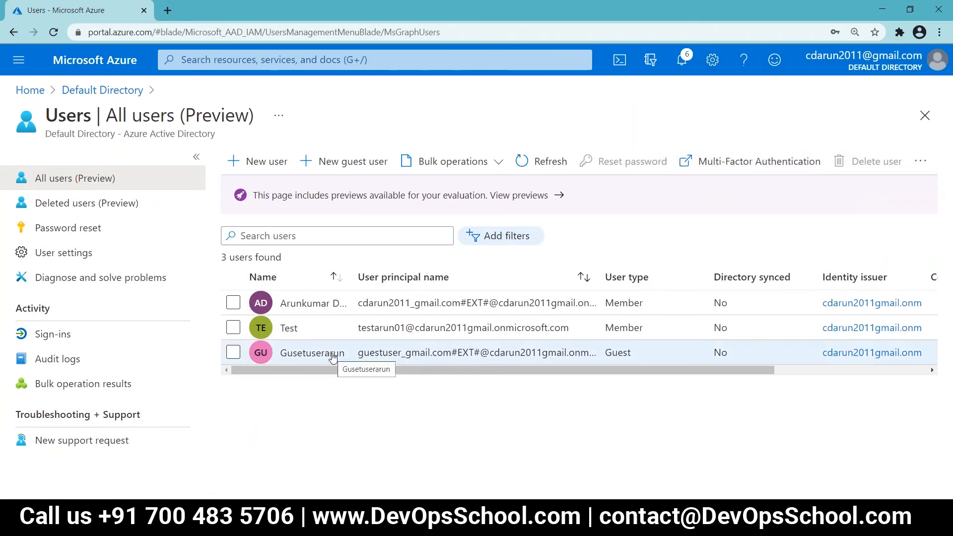
click(330, 355)
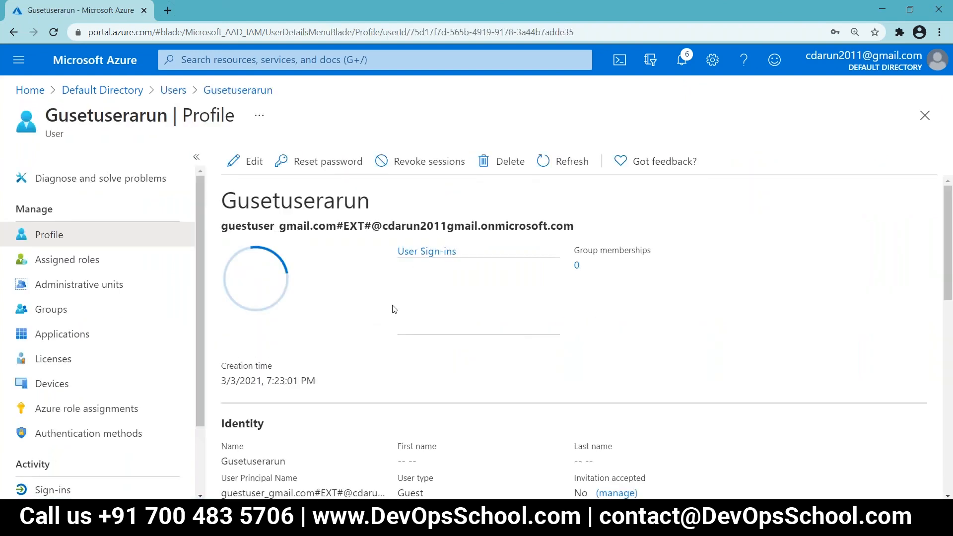
scroll(394, 309, down, 3)
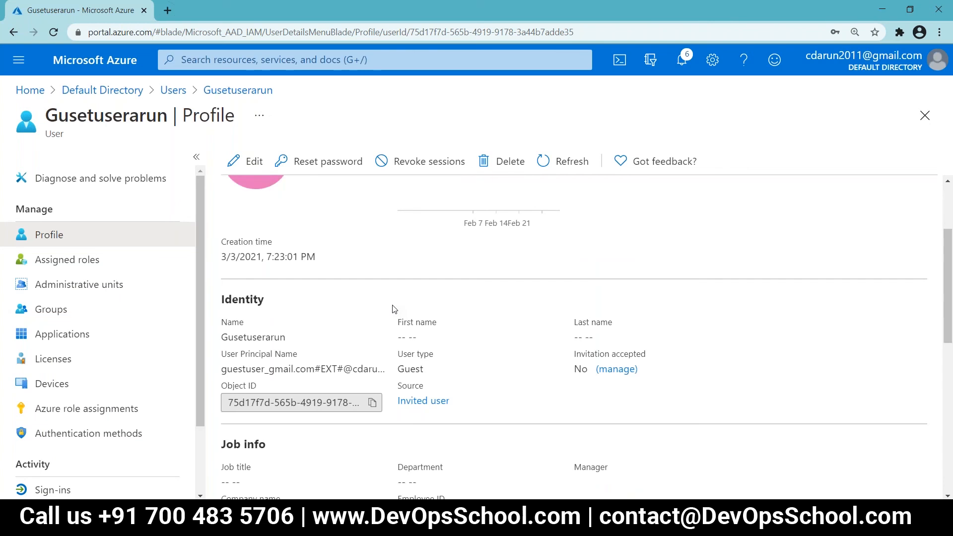
scroll(394, 309, down, 4)
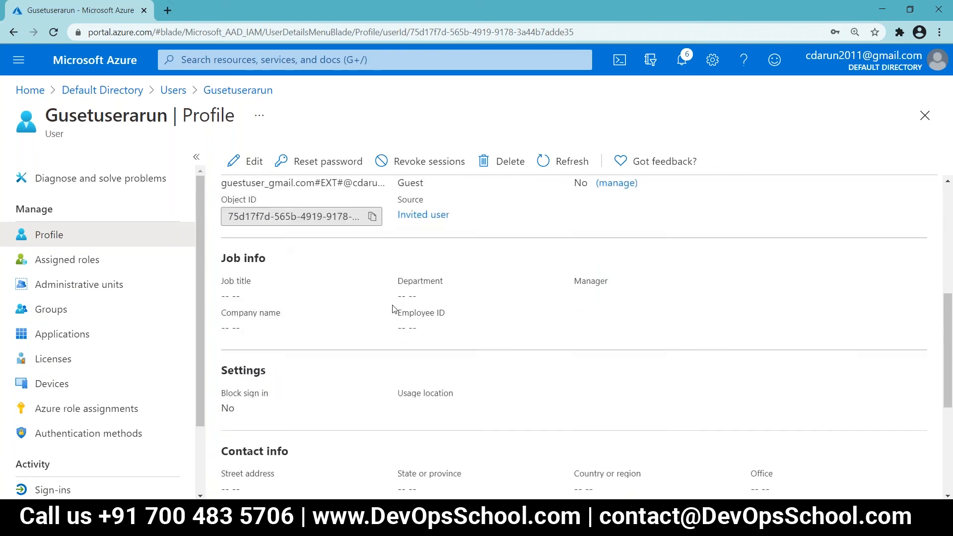
scroll(394, 309, up, 7)
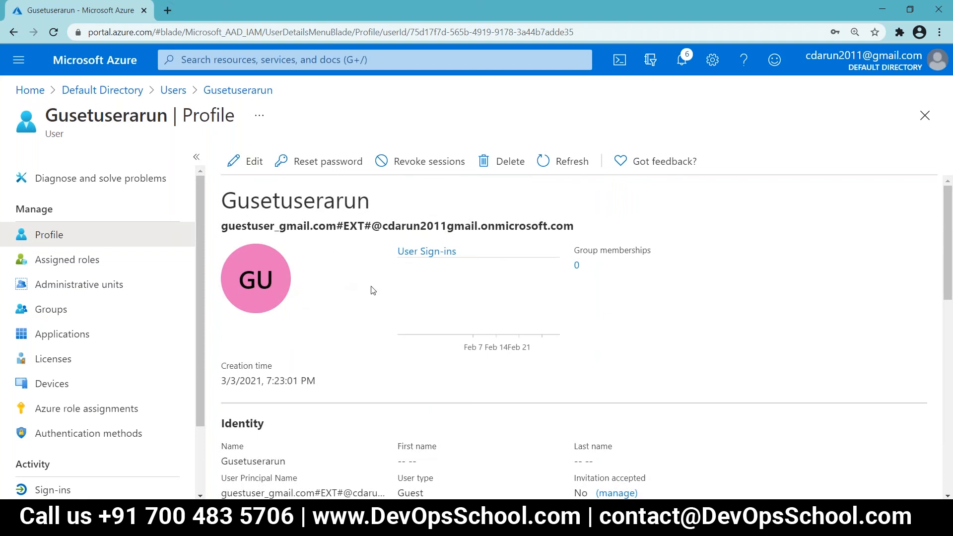
Step: In All users, confirm the guest's Creation type is Invitation and select its row
click(173, 91)
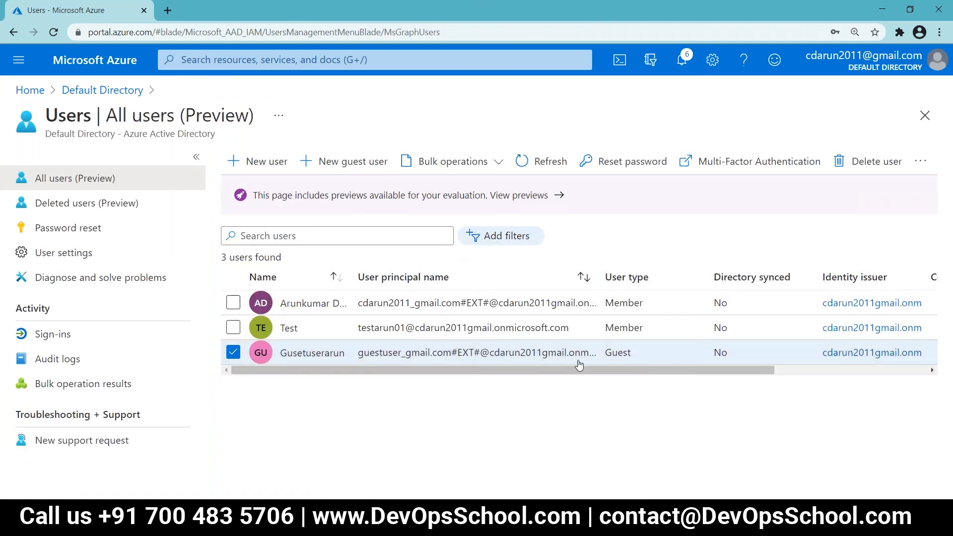
drag(619, 368, 801, 367)
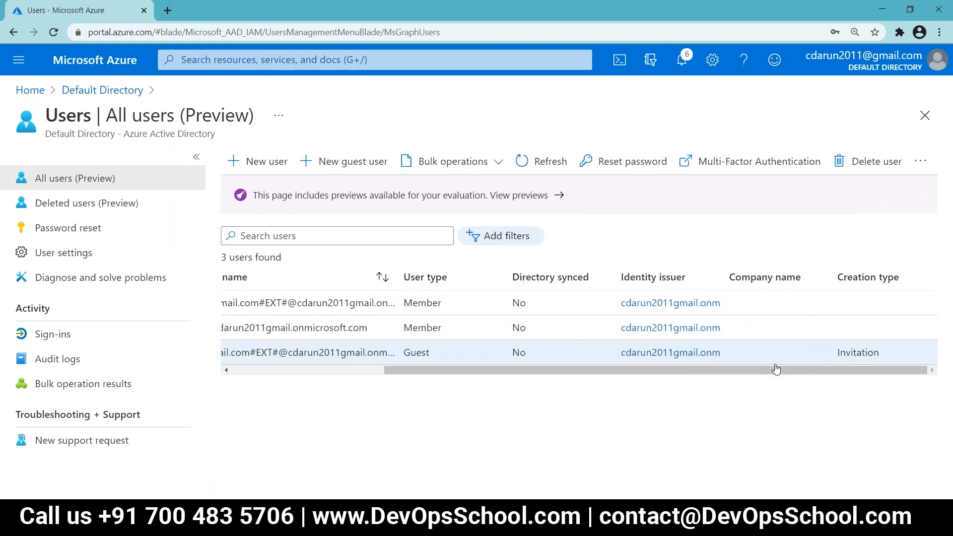
drag(765, 370, 517, 384)
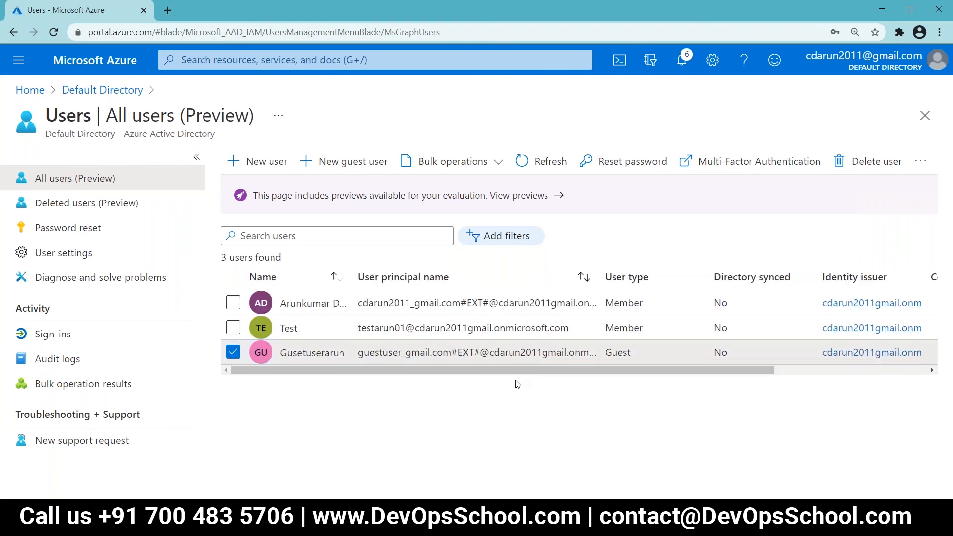
drag(526, 371, 814, 358)
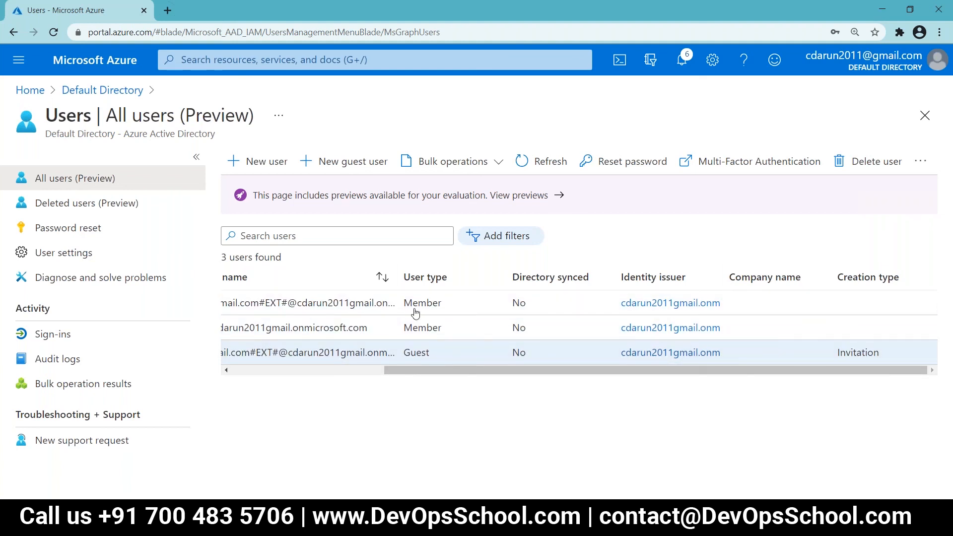
click(430, 350)
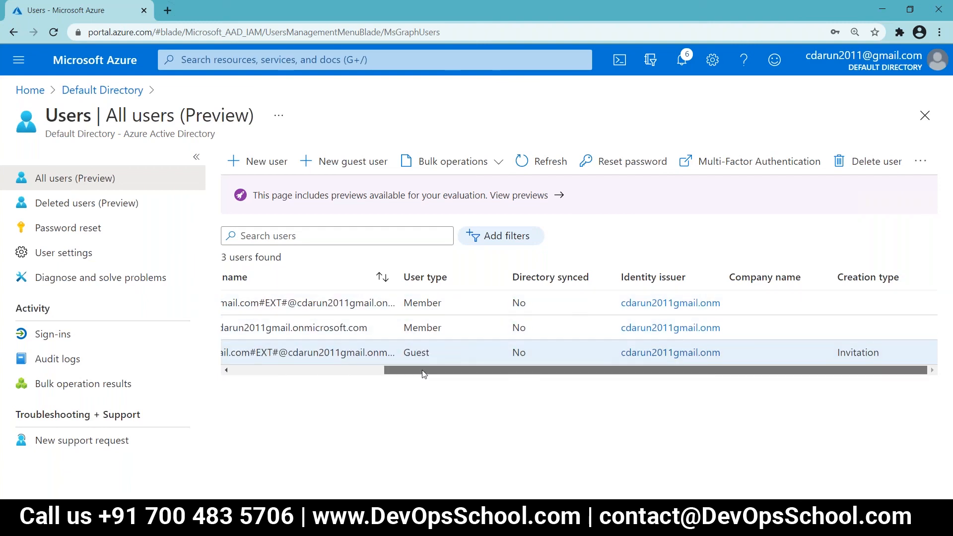
drag(423, 373, 260, 386)
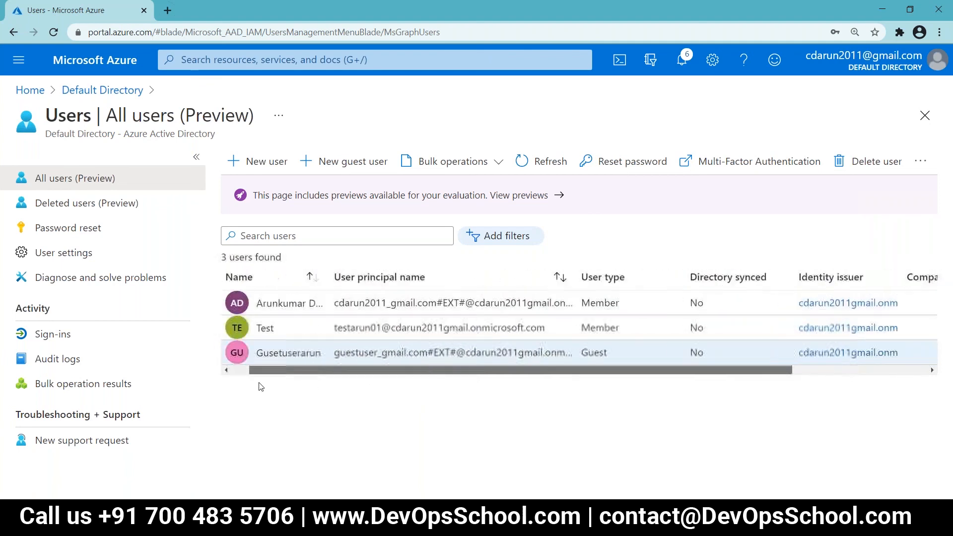
Step: Open the bulk guest invitation panel, download its CSV template, and return to the Notepad++ checklist
click(259, 170)
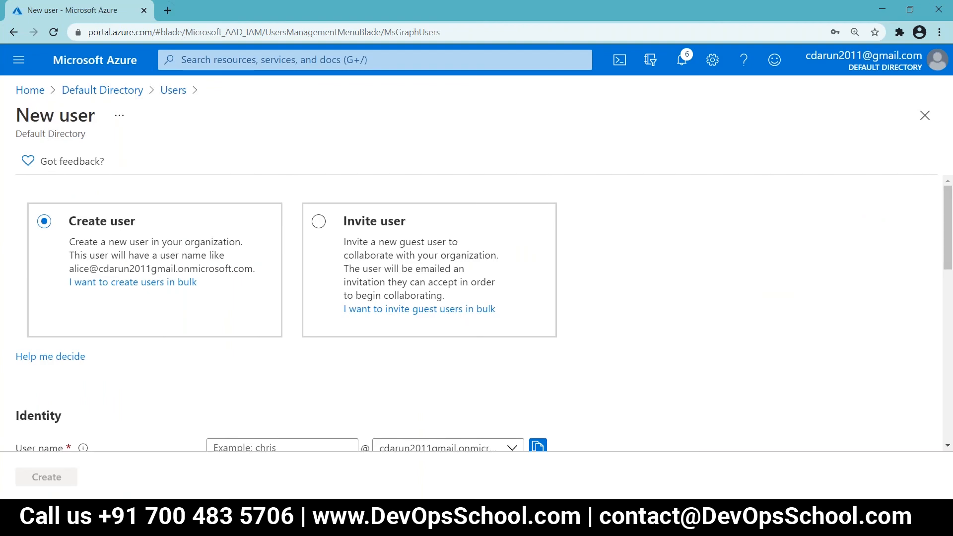
click(316, 223)
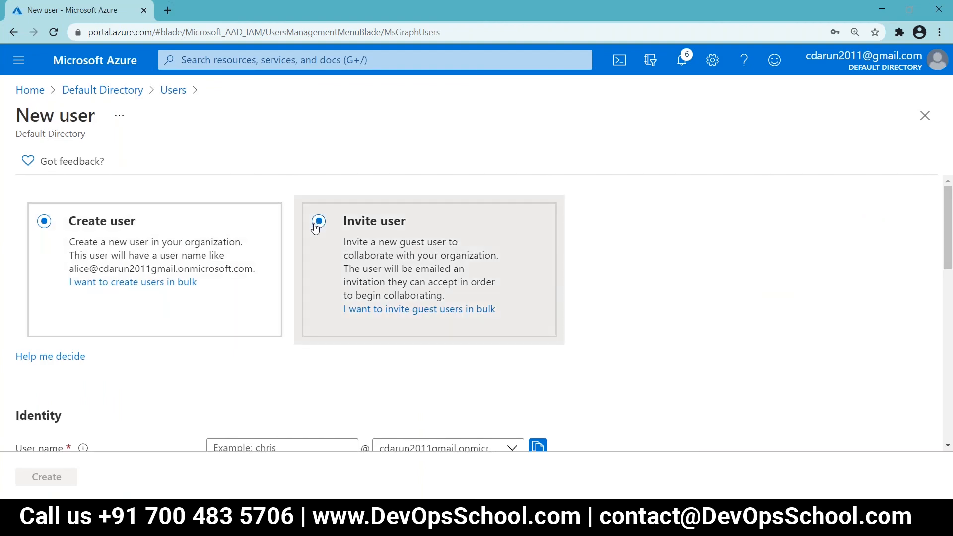
click(399, 316)
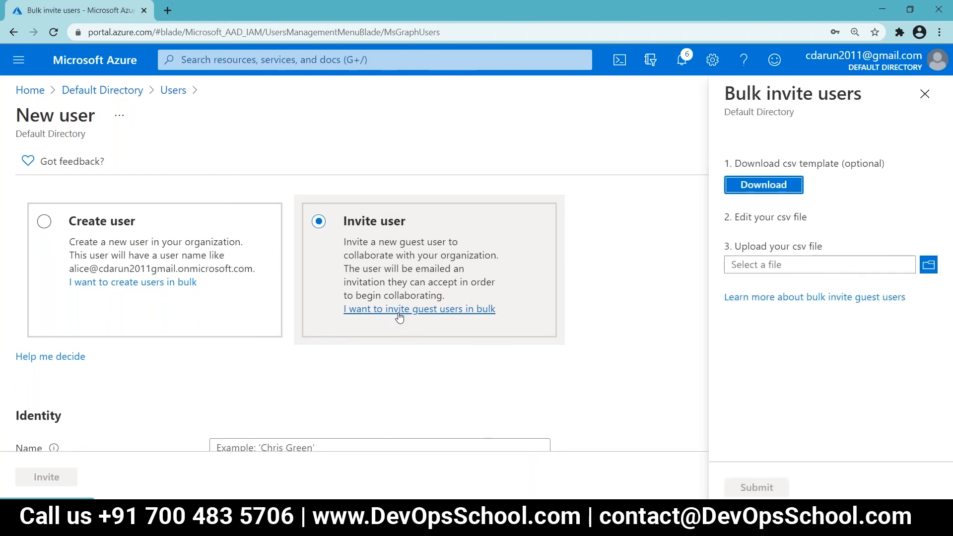
click(791, 190)
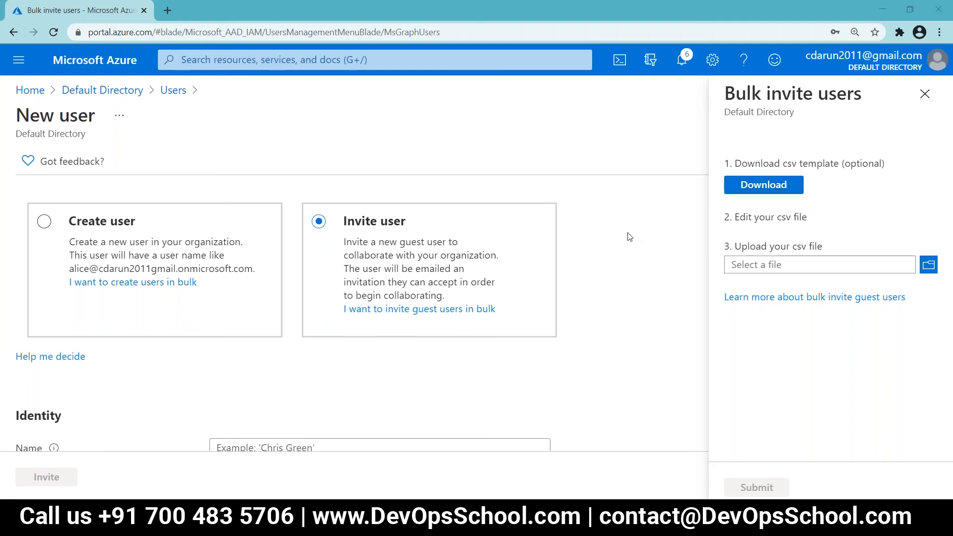
key(alt+Tab)
click(115, 338)
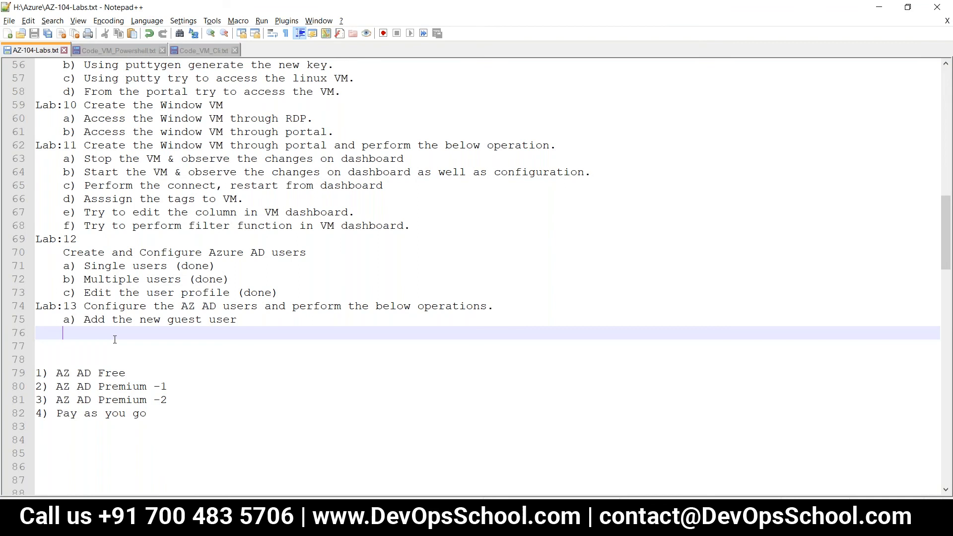
Step: Add item b) 'Add the bulk new guest user' and insert 'single' into item a), then save
text(b) )
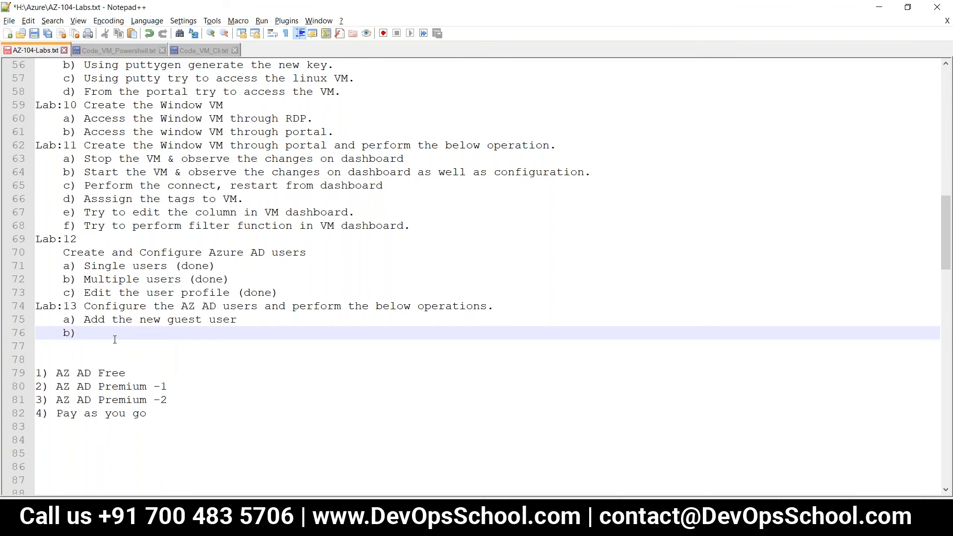
text(Add the)
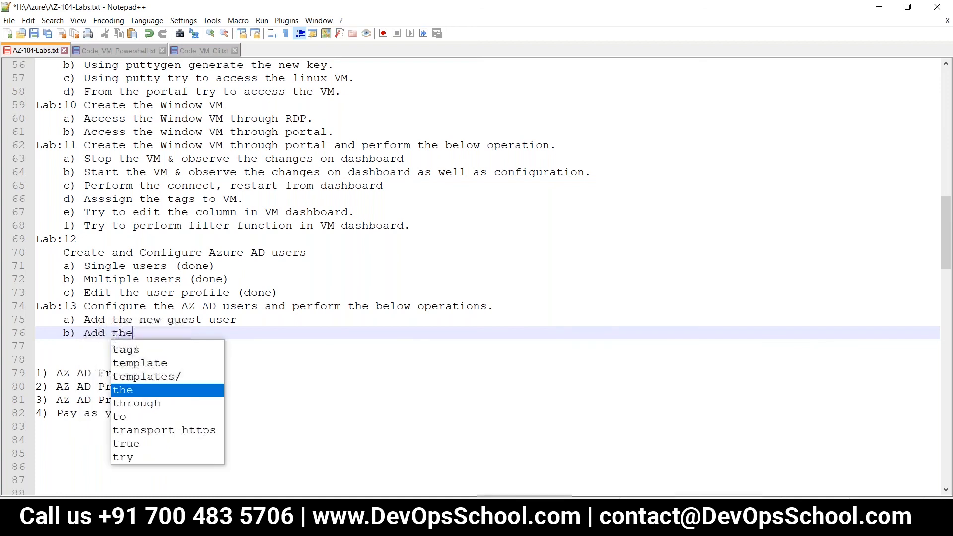
text( bulk)
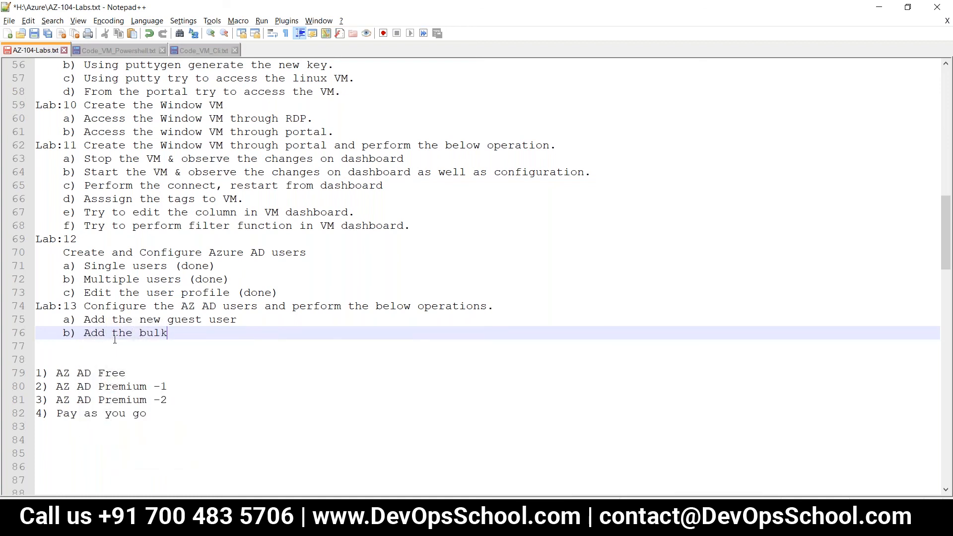
text( new guest user)
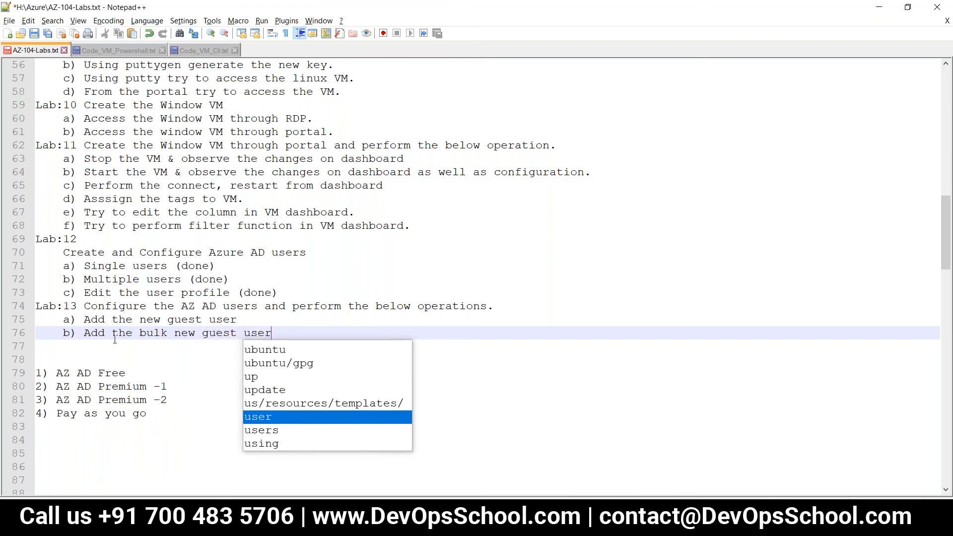
key(Up)
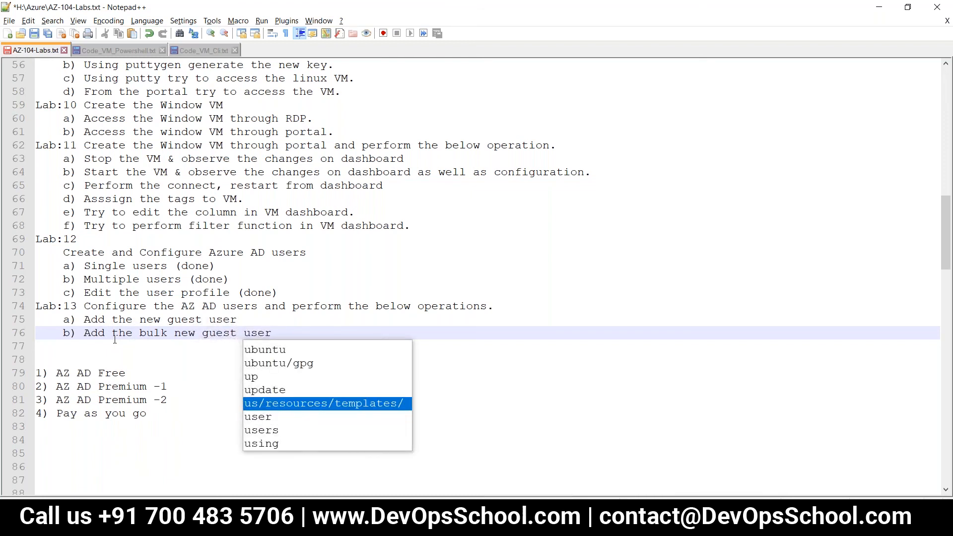
key(Escape)
key(Up)
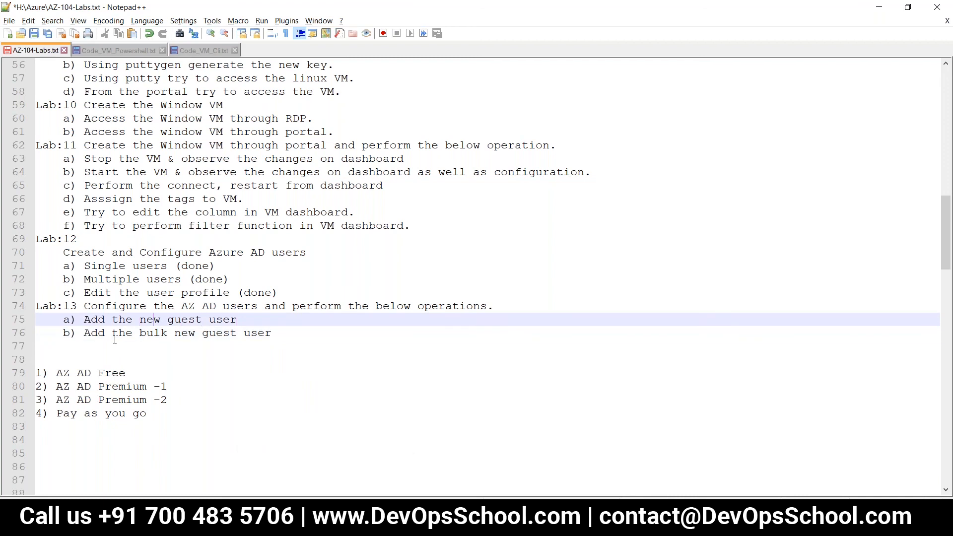
text(single)
key(ctrl+s)
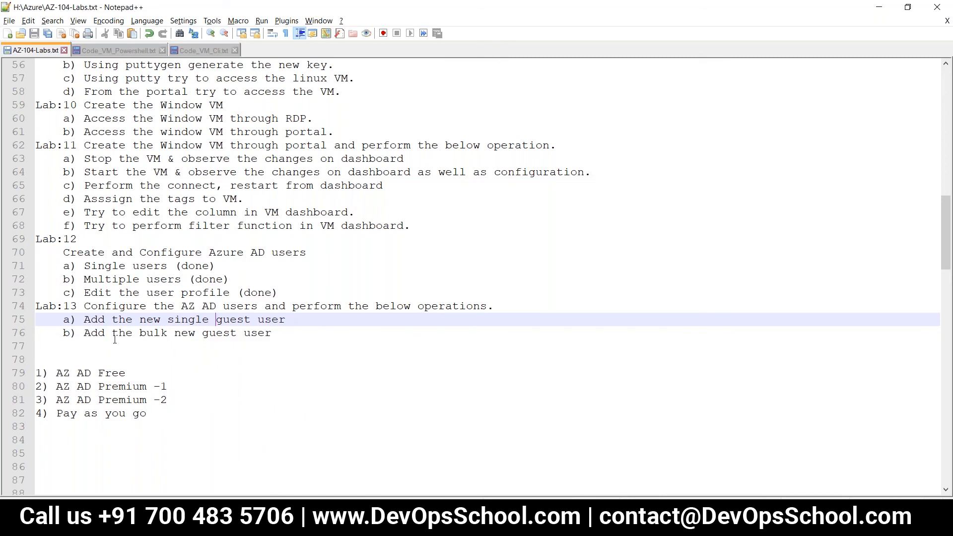
Step: Add item c) about observing the changes between user and guest user, and save
click(285, 336)
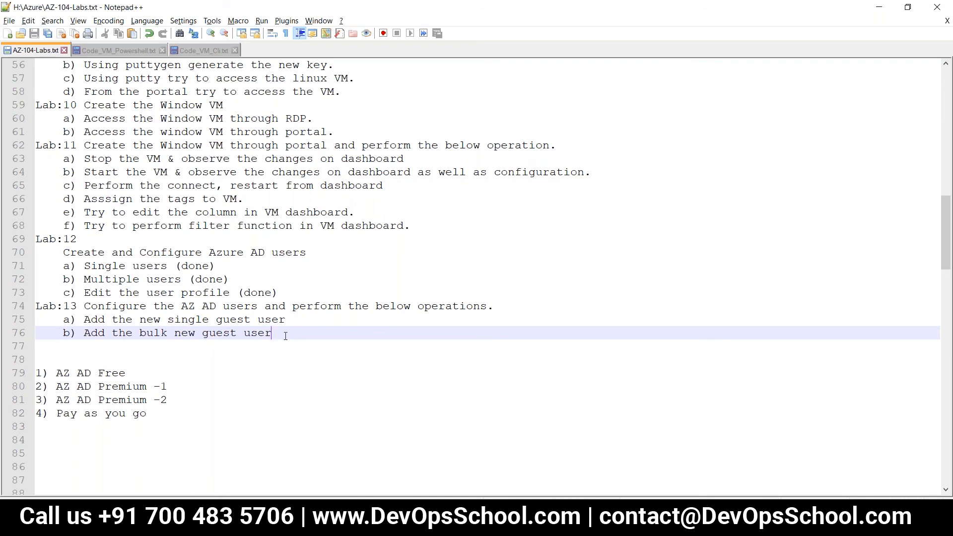
key(Return)
text(c))
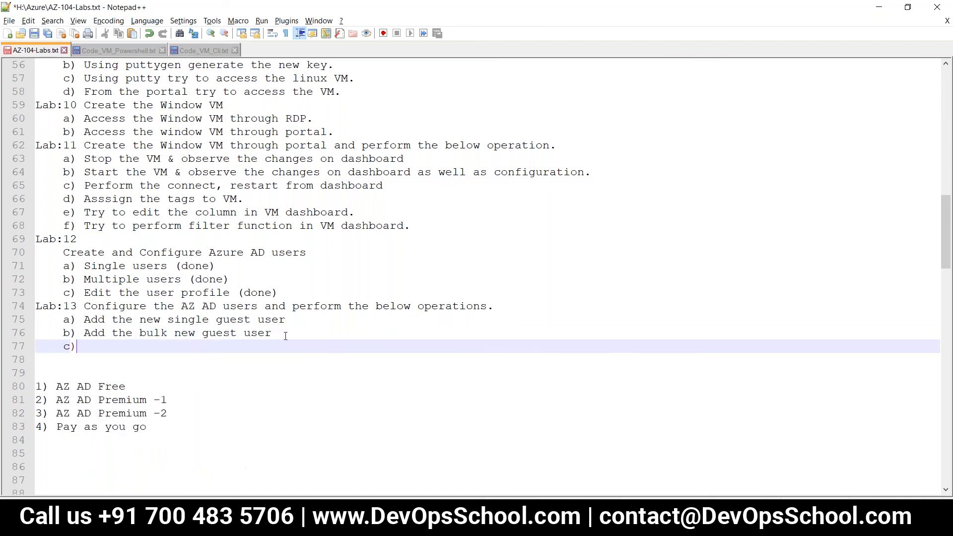
key(ctrl+s)
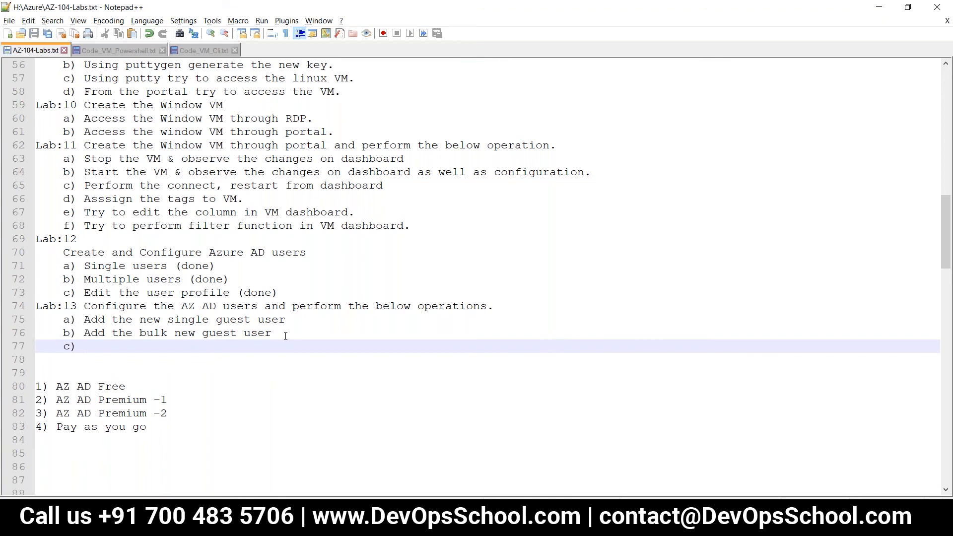
text(Add )
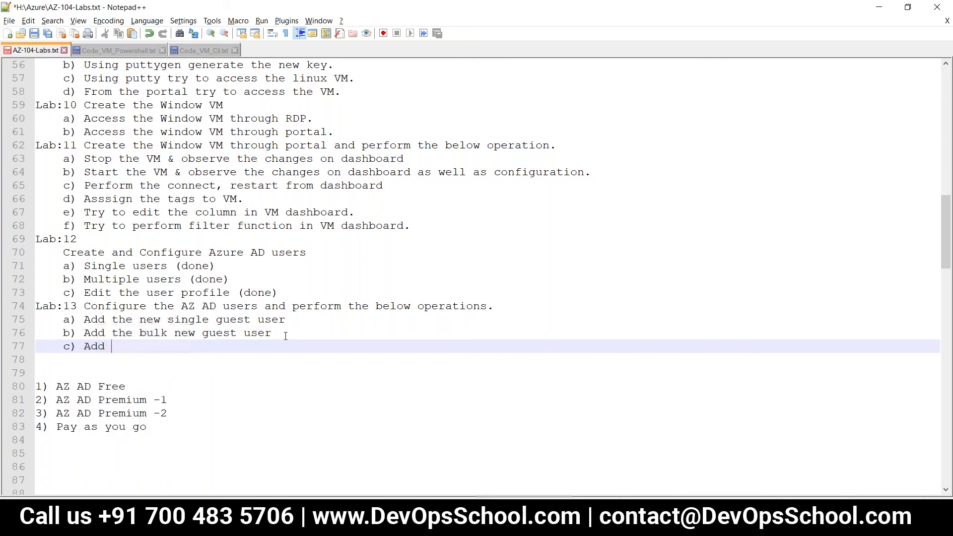
text(the user and obse)
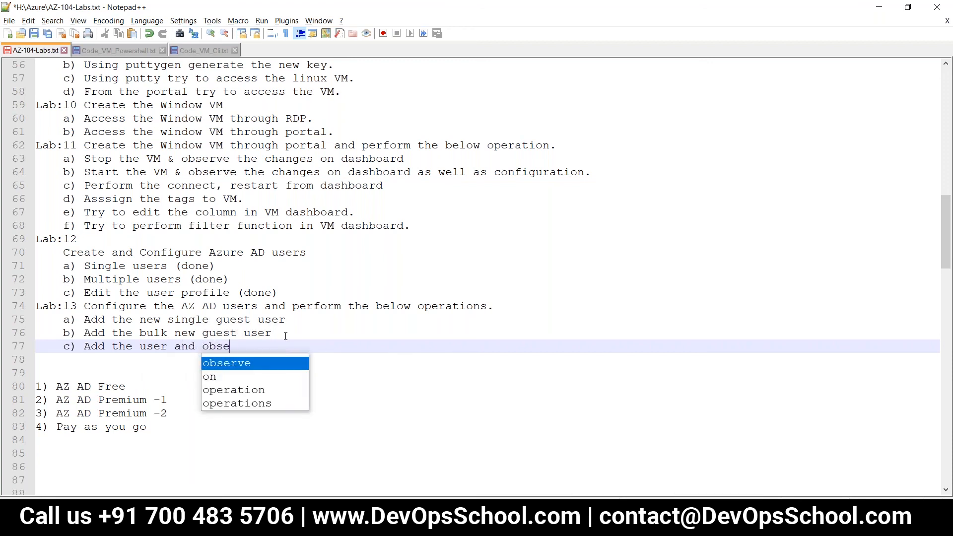
text(rver the)
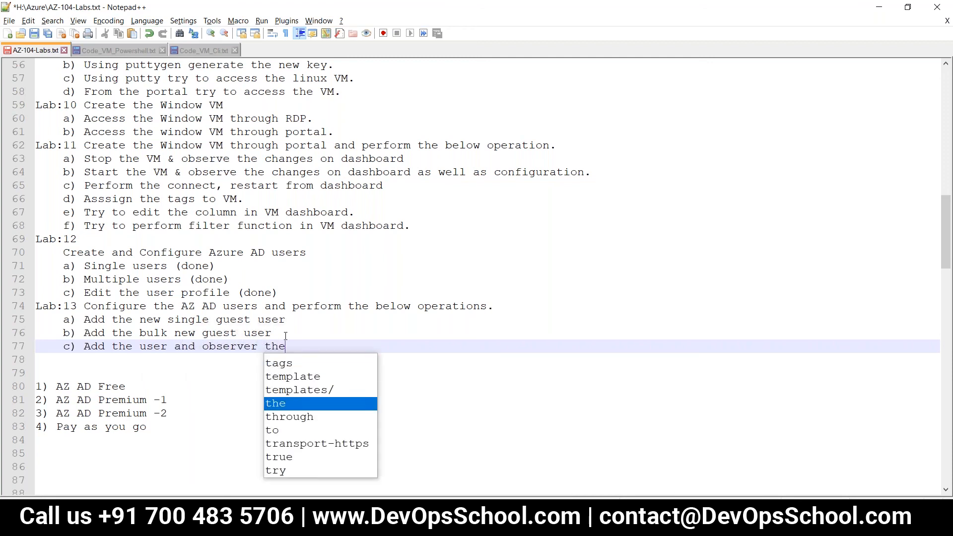
text( changes )
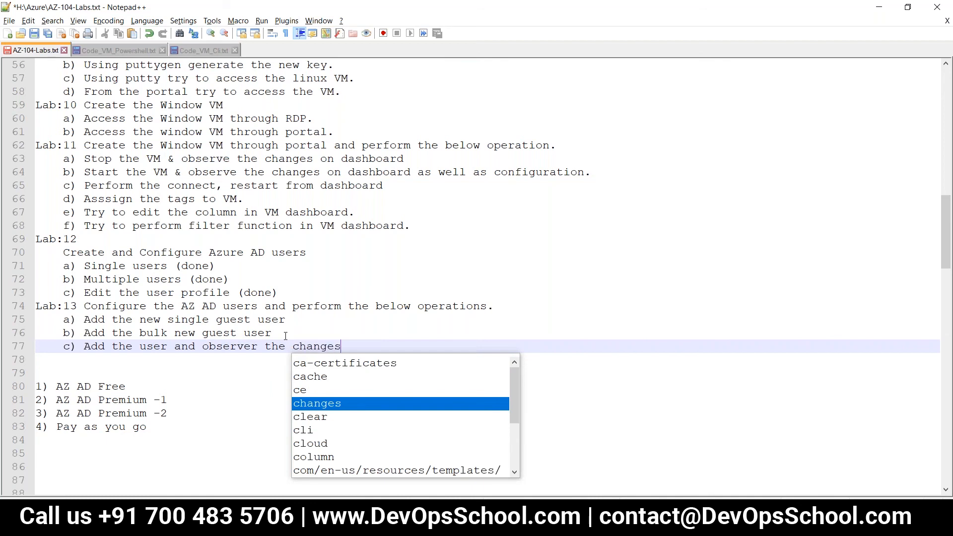
text(betwee)
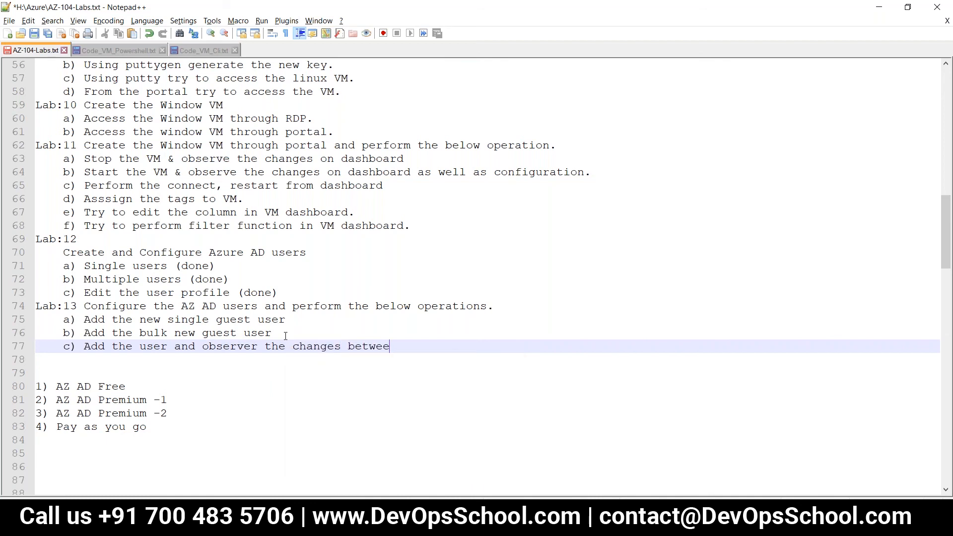
text(n user an)
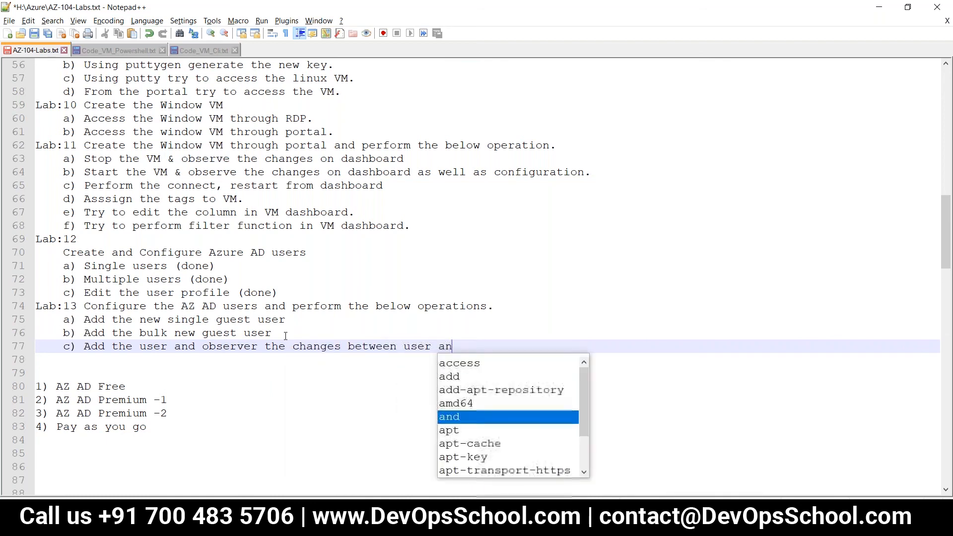
text(d gues)
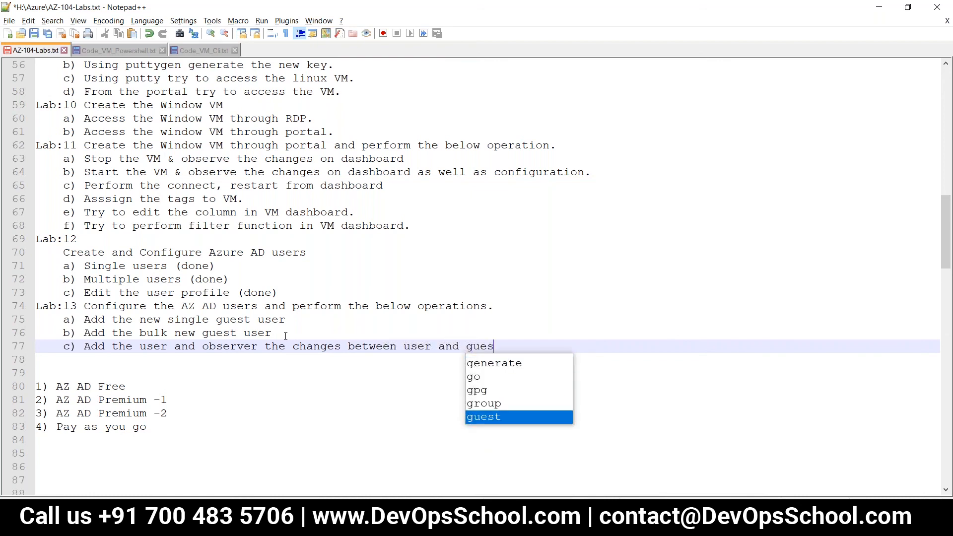
text(t user.)
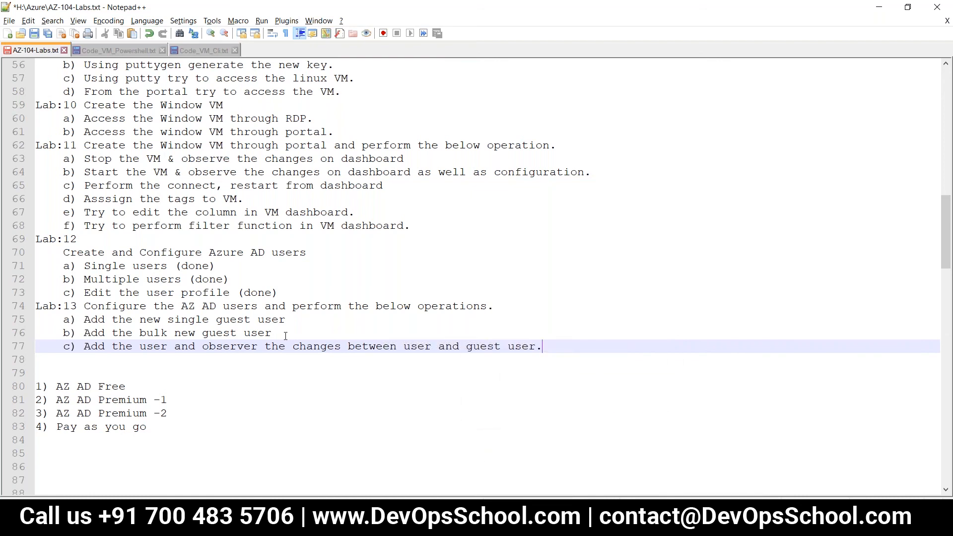
key(ctrl+s)
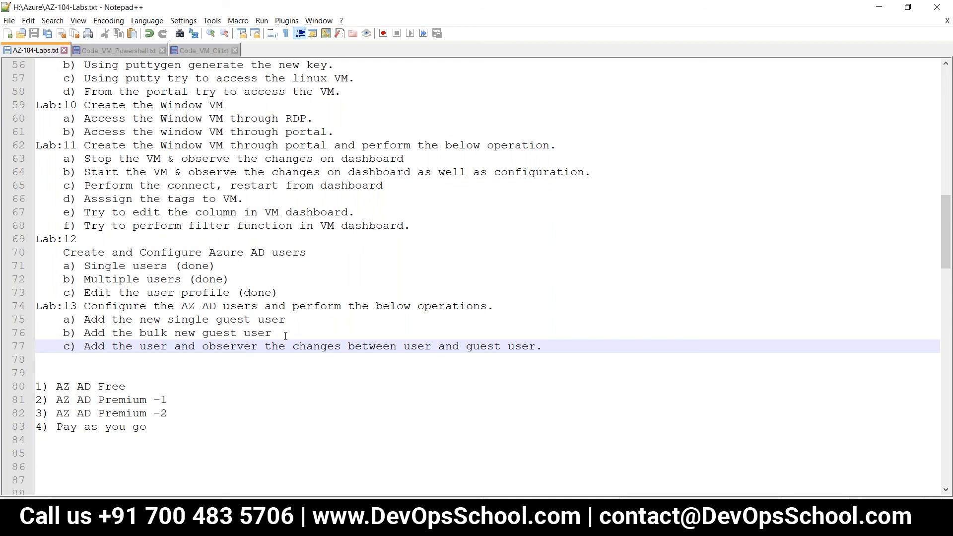
Step: Add and save item d) 'Add the single user and apply the MFA on that user.'
key(alt+Tab)
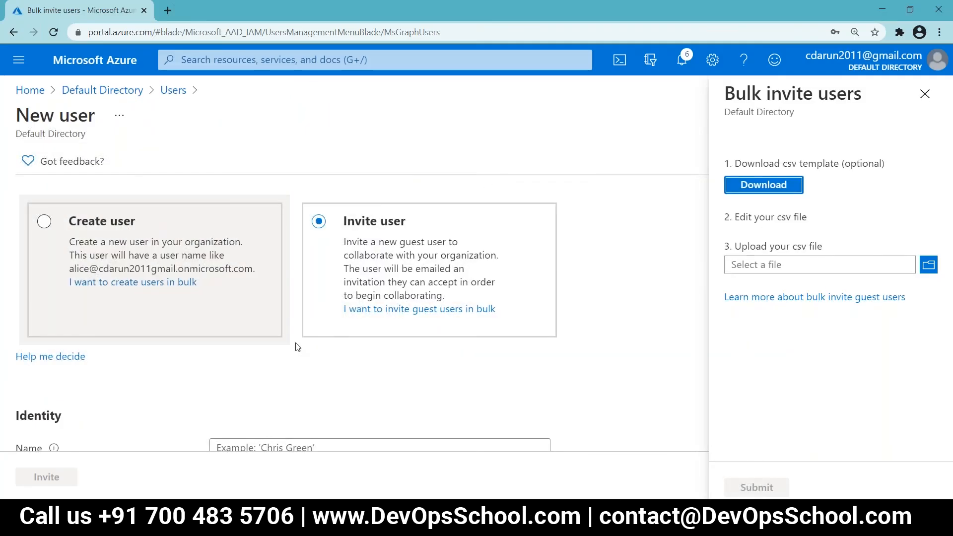
key(alt+Tab)
click(119, 365)
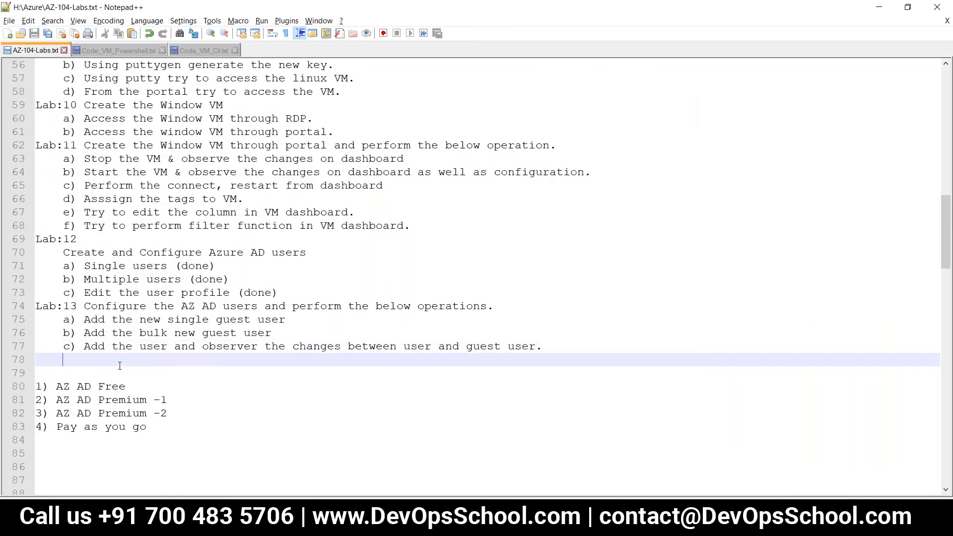
text(d) )
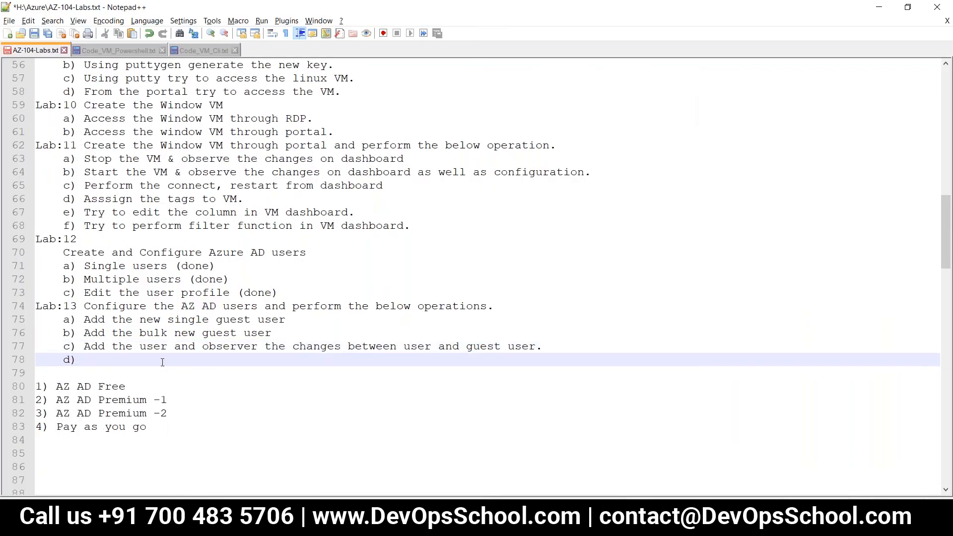
text(Add the s)
key(BackSpace)
text(user)
key(BackSpace)
key(BackSpace)
key(BackSpace)
key(BackSpace)
text(s)
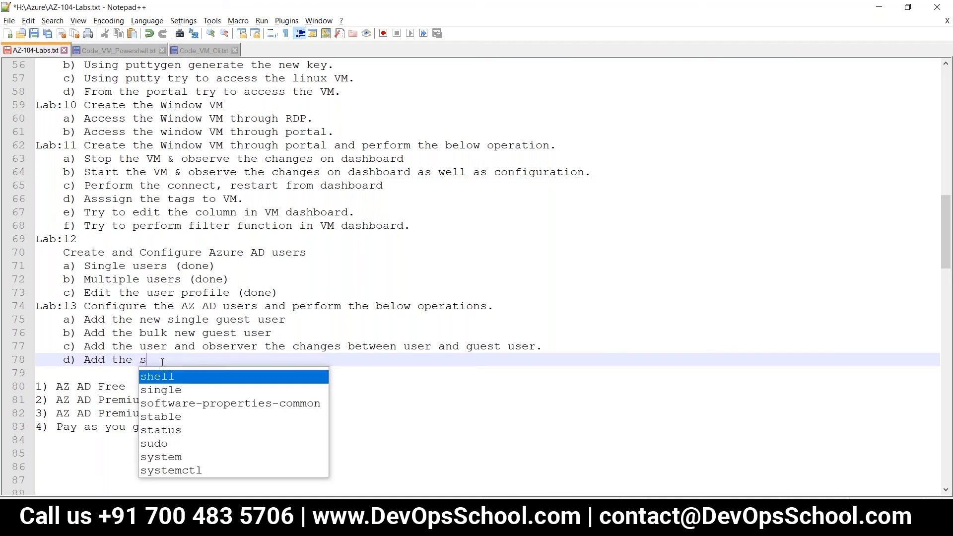
text(in)
key(Escape)
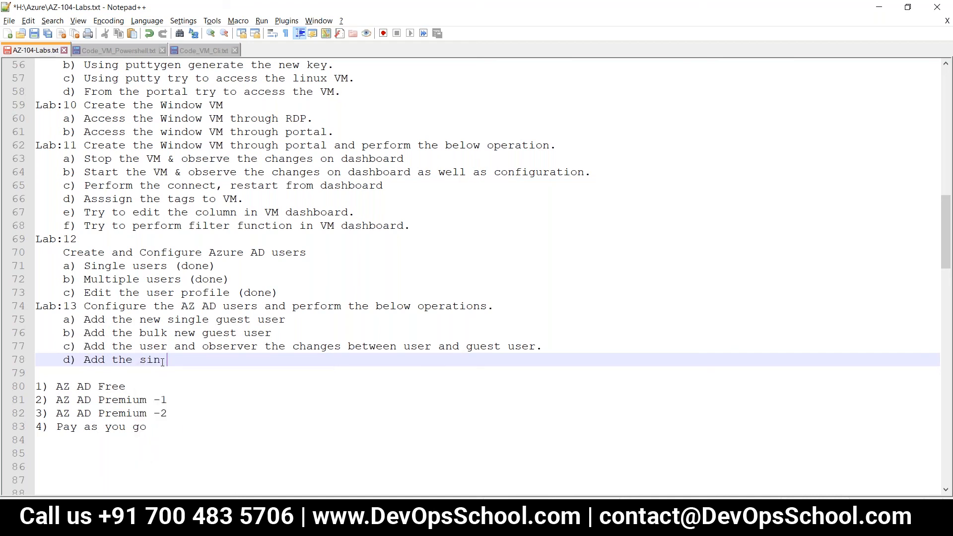
text(g)
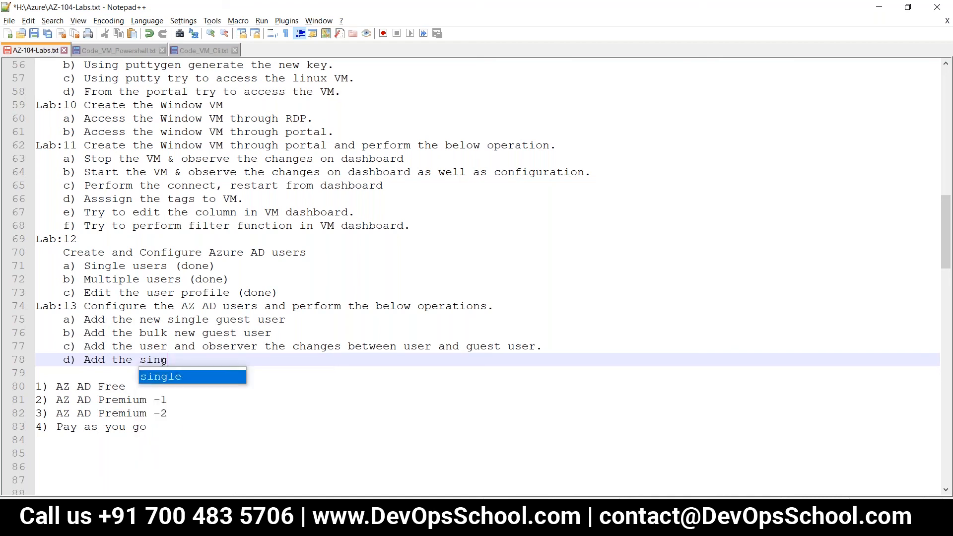
text(le user)
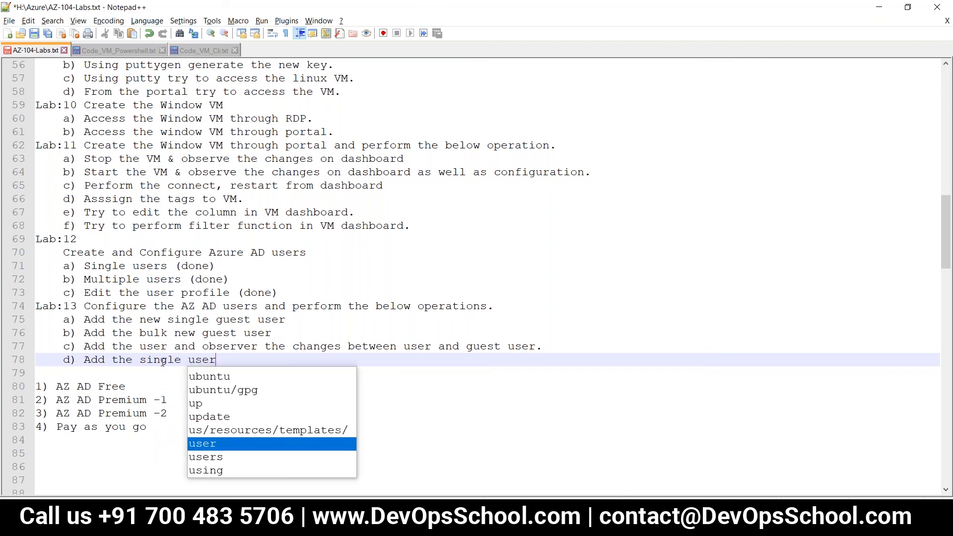
text( and a)
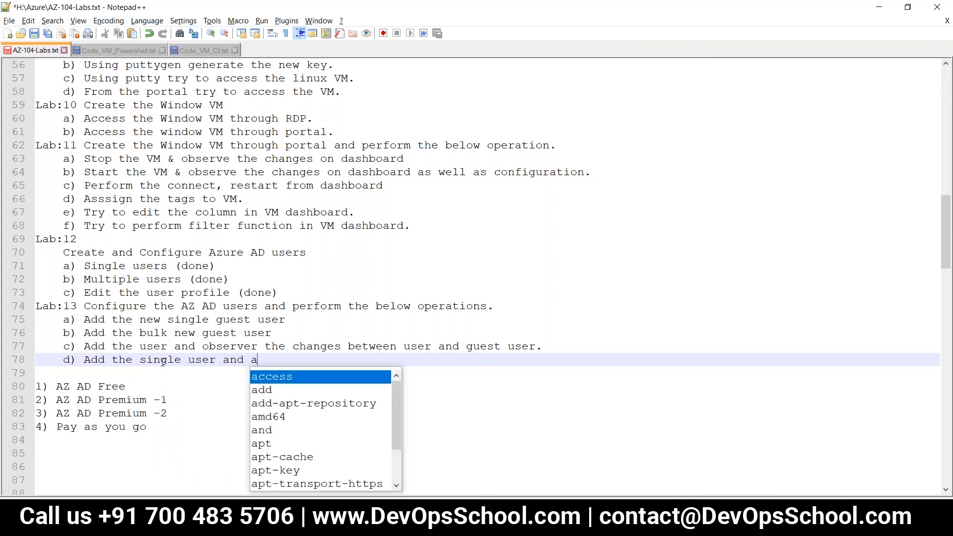
text(pply the MF)
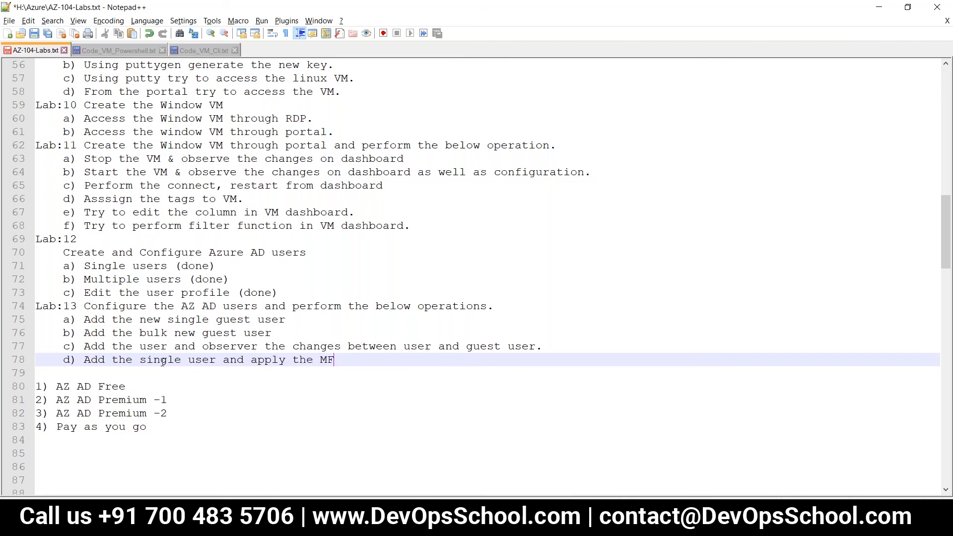
text(A on th)
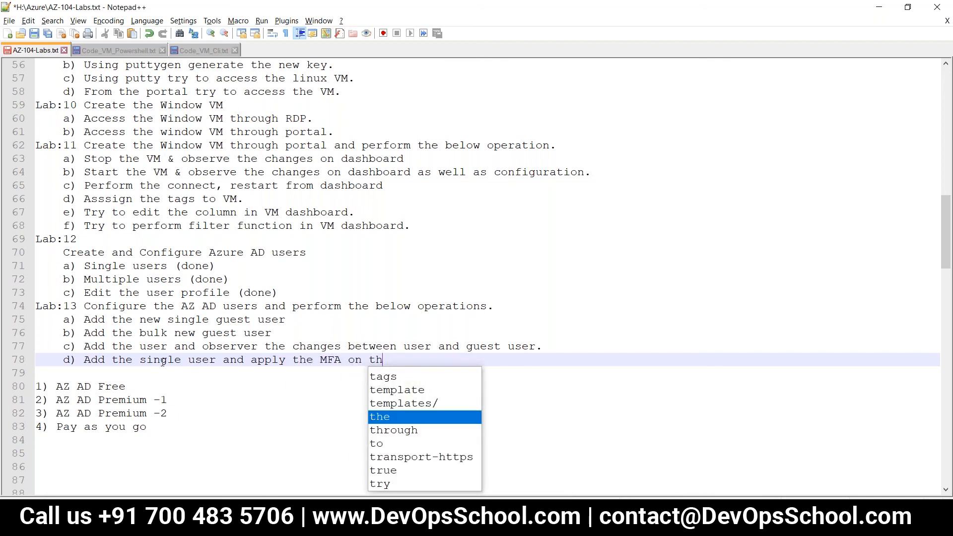
text(at user.)
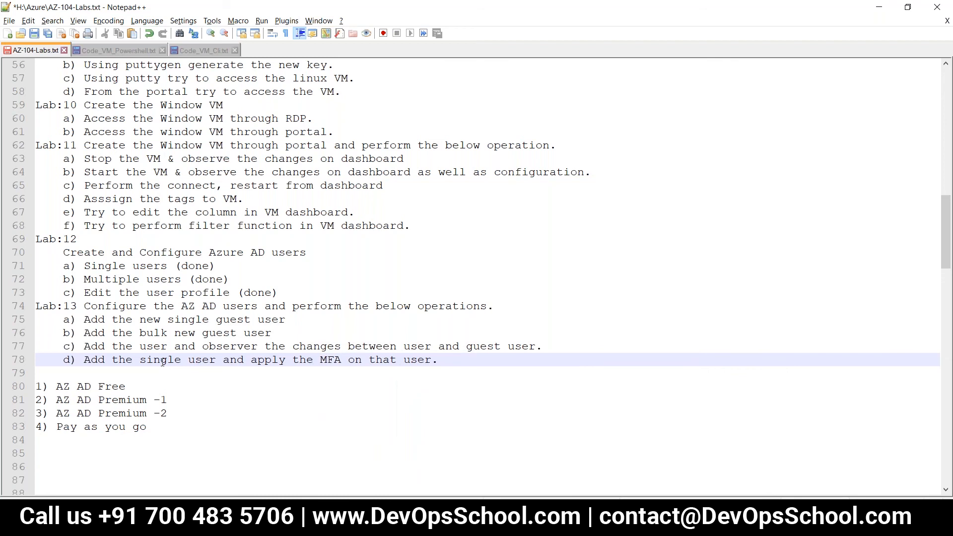
key(ctrl+s)
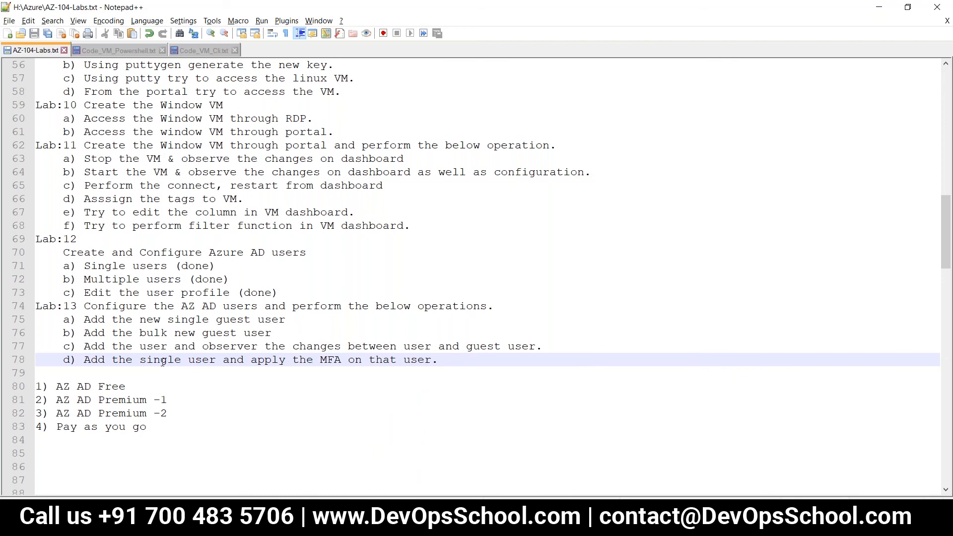
key(alt+Tab)
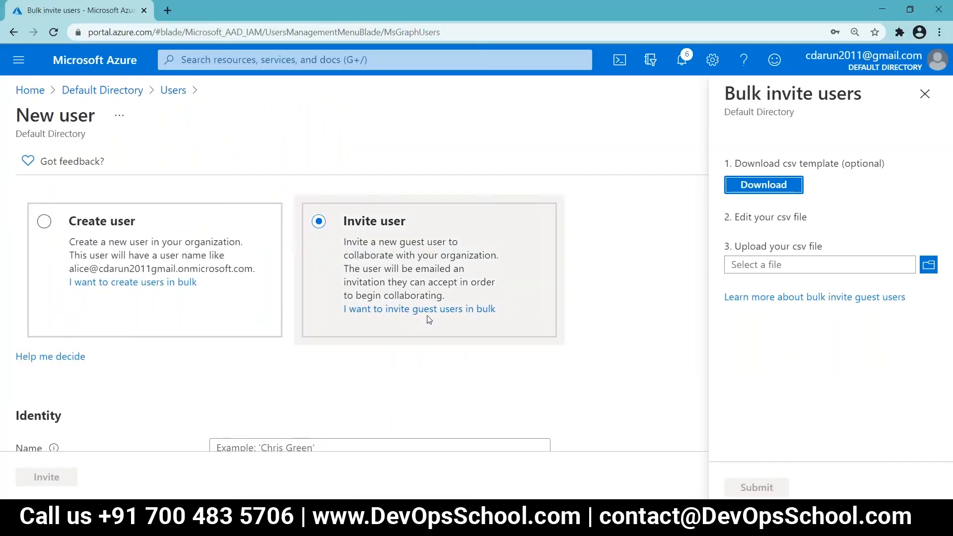
Step: Close the Bulk invite panel, then add and save item e) 'Add the bulk user and apply the MFA on that users.'
click(924, 94)
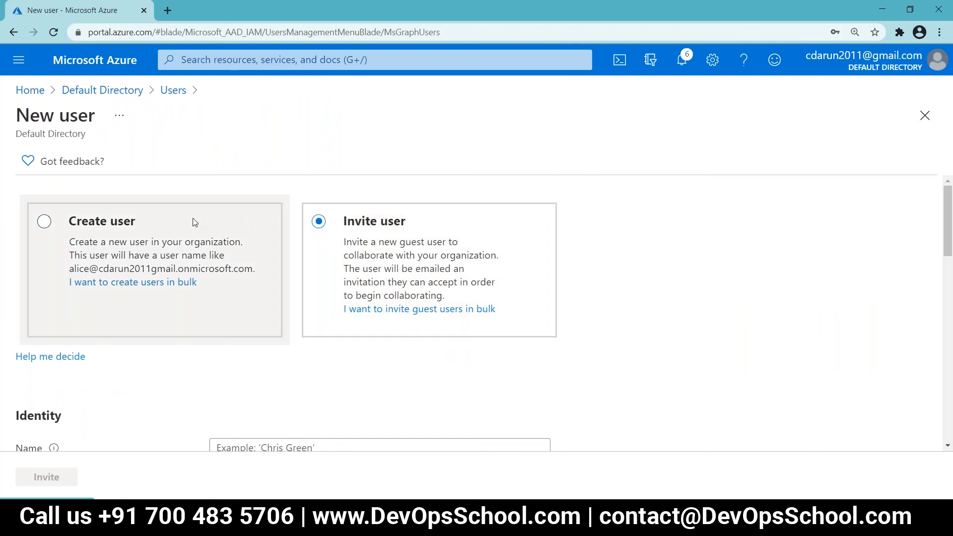
key(alt+Tab)
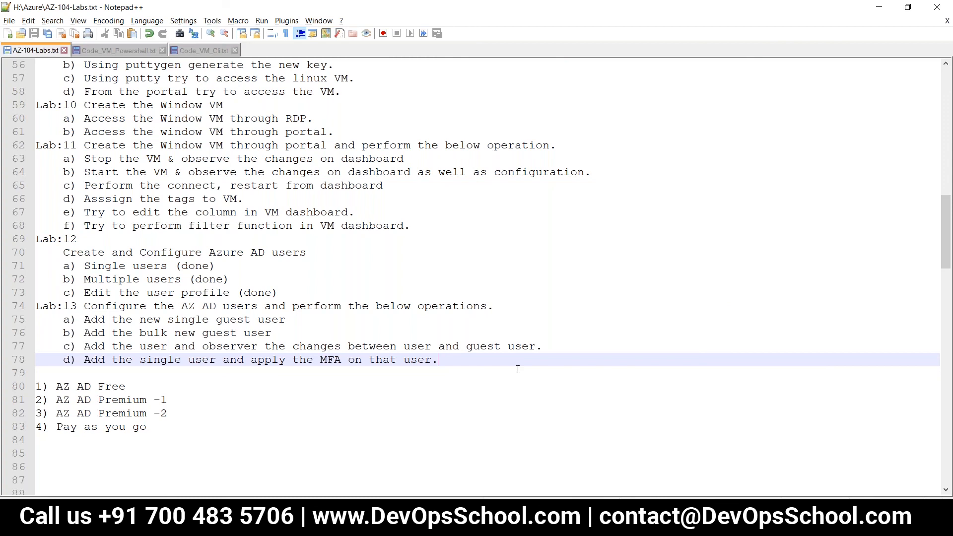
key(Return)
text(e))
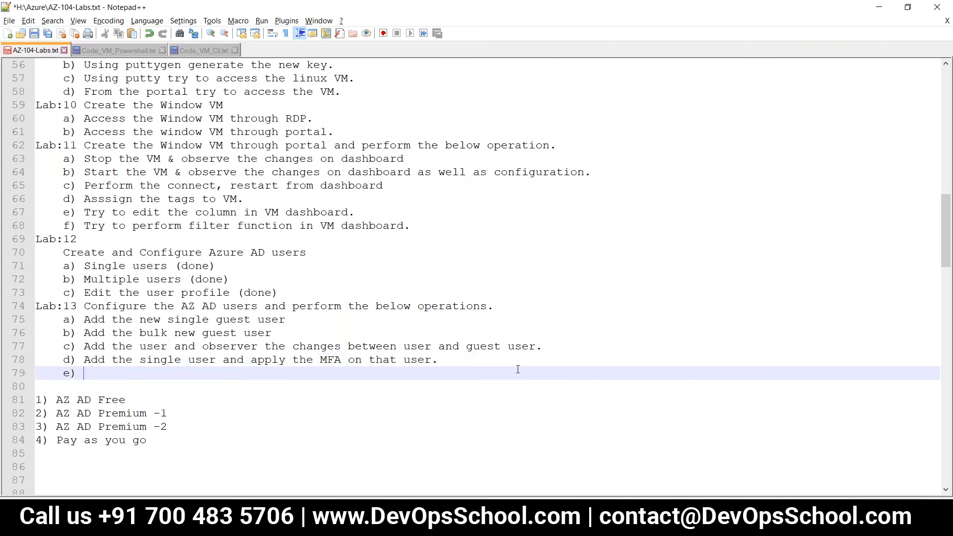
key(ctrl+s)
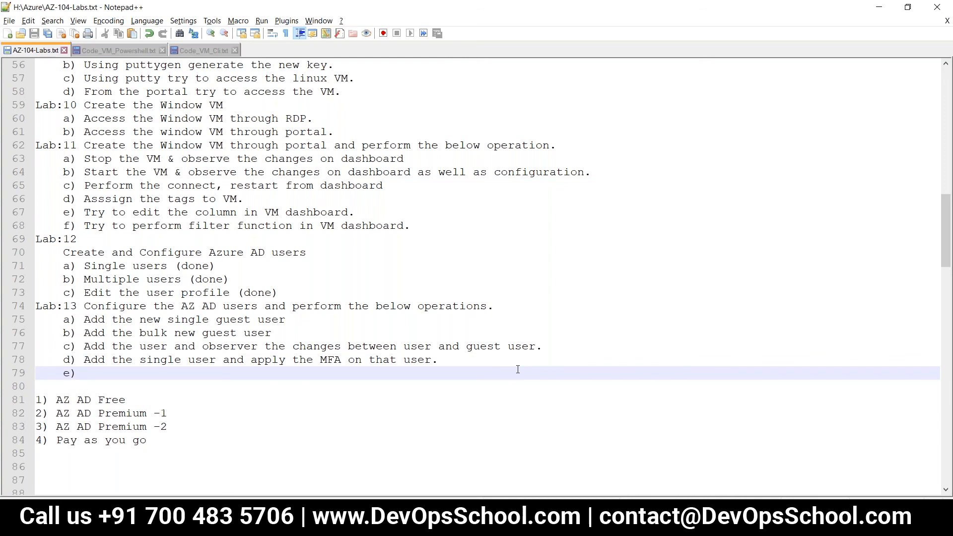
text(Add the)
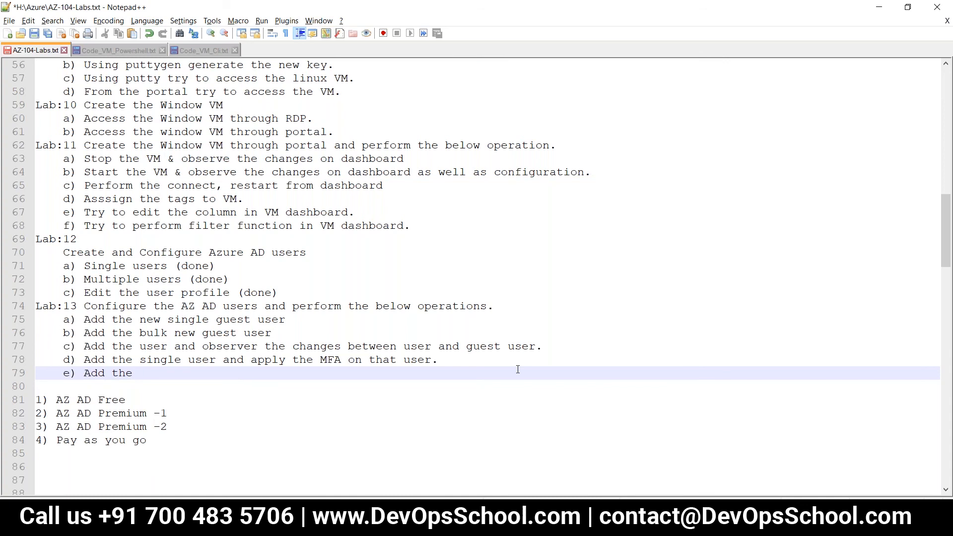
text( bulk user and a)
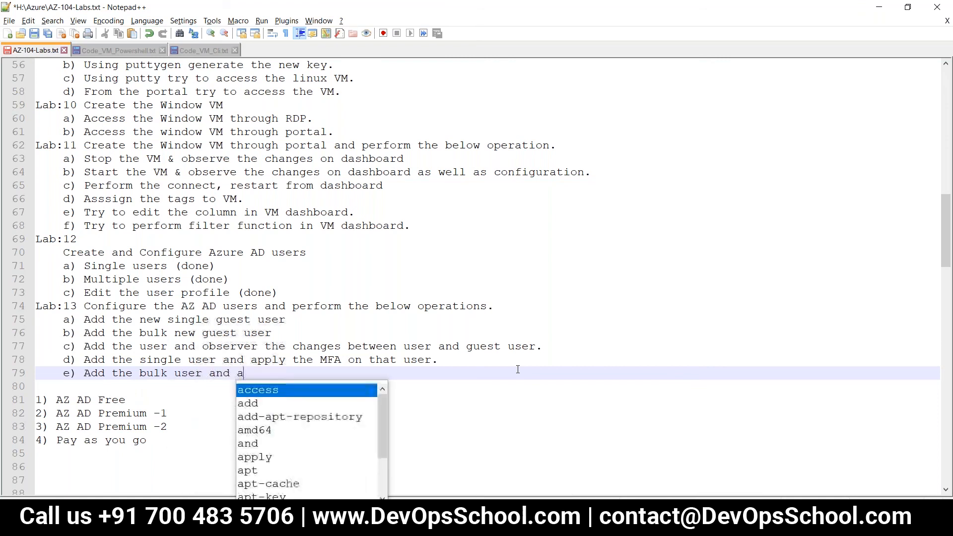
text(pply the)
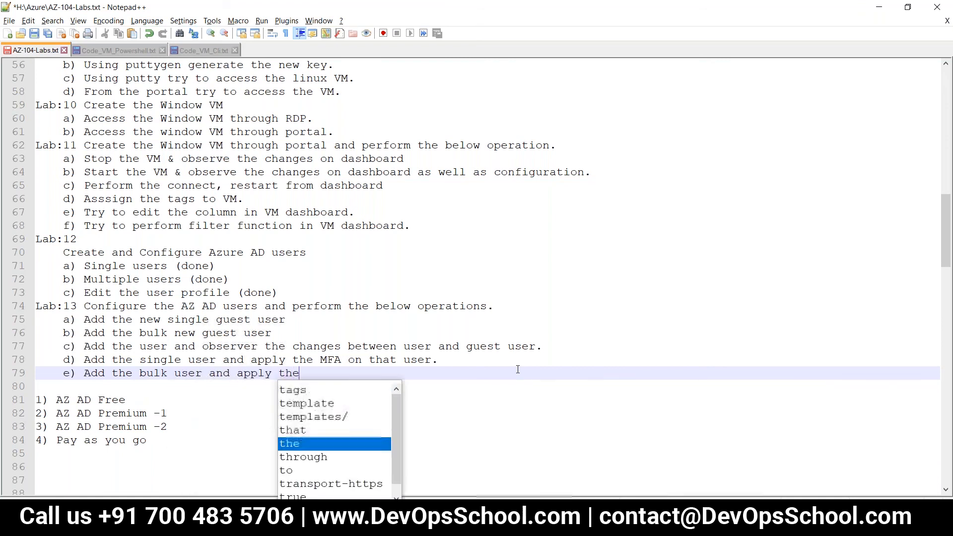
text( MFA on )
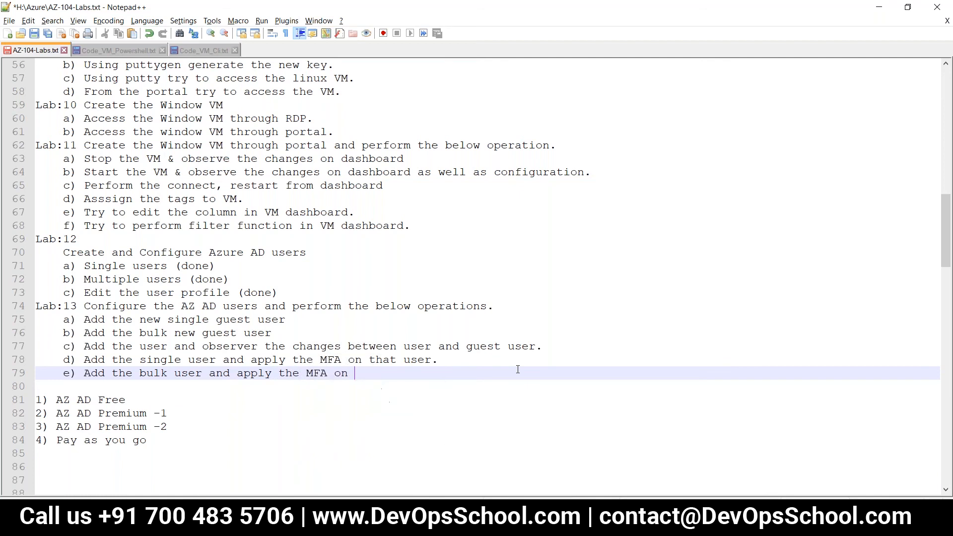
text(that users.)
key(ctrl+s)
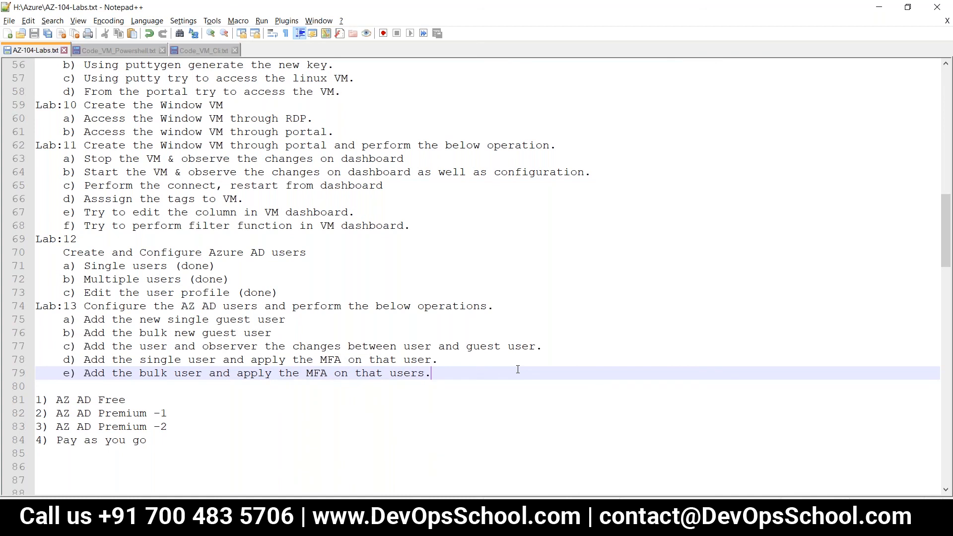
key(alt+Tab)
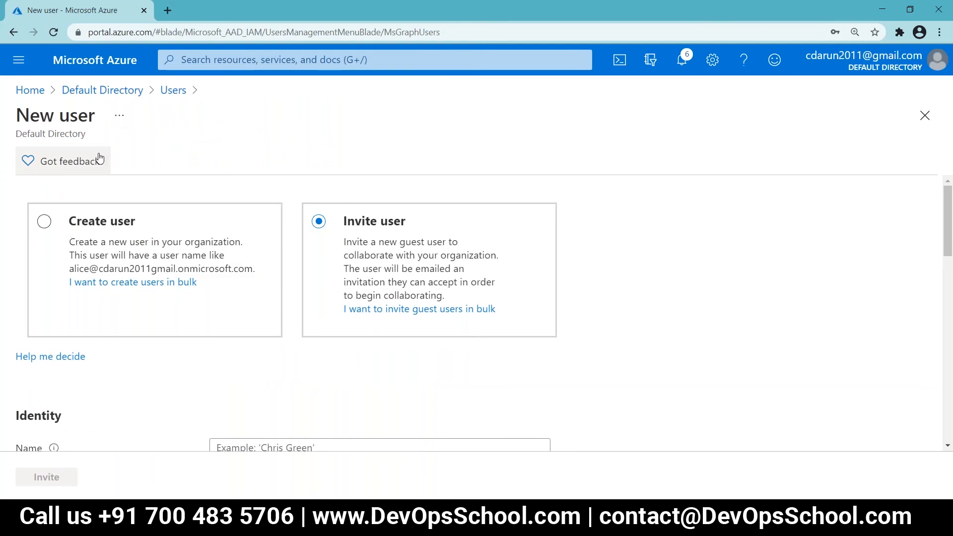
Step: Select the Test user in Default Directory's users list and open Multi-Factor Authentication in a new tab
click(138, 94)
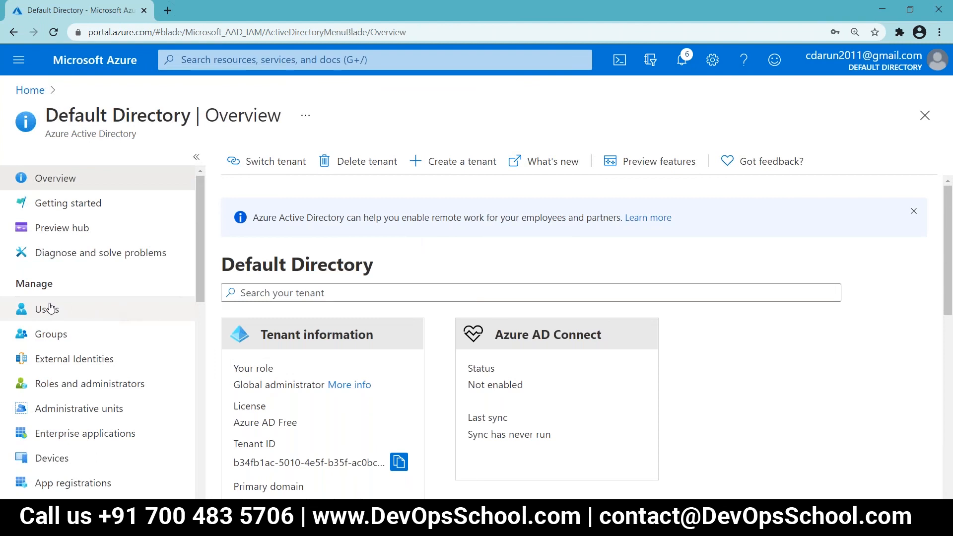
click(47, 309)
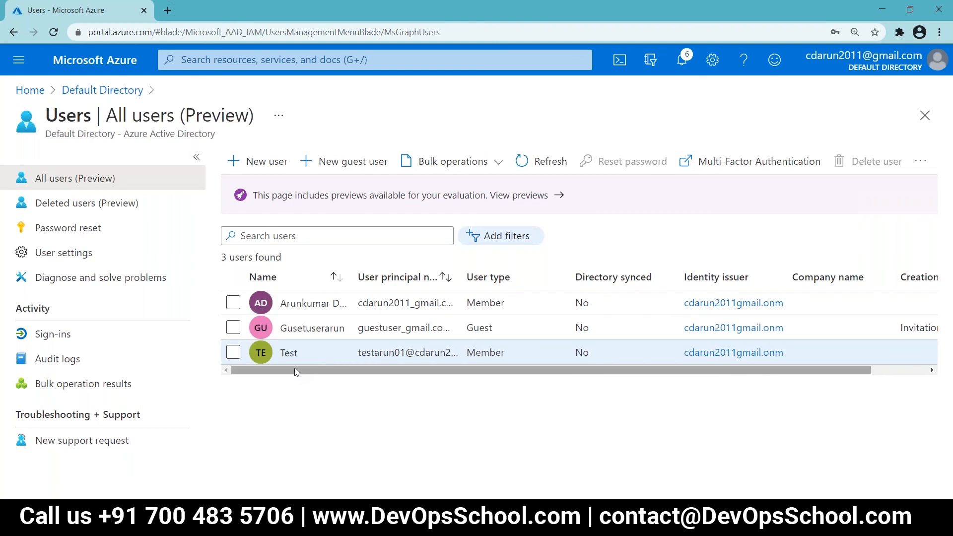
click(233, 352)
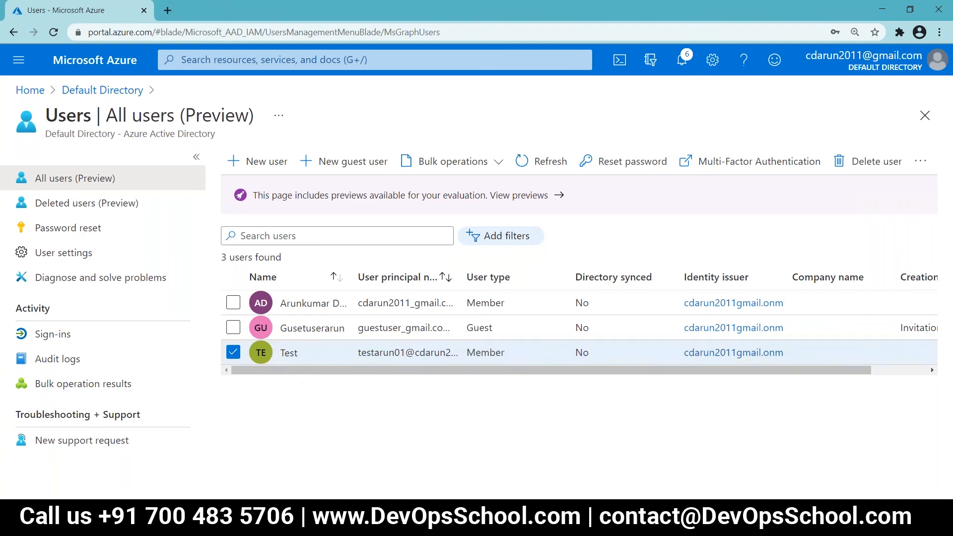
click(748, 166)
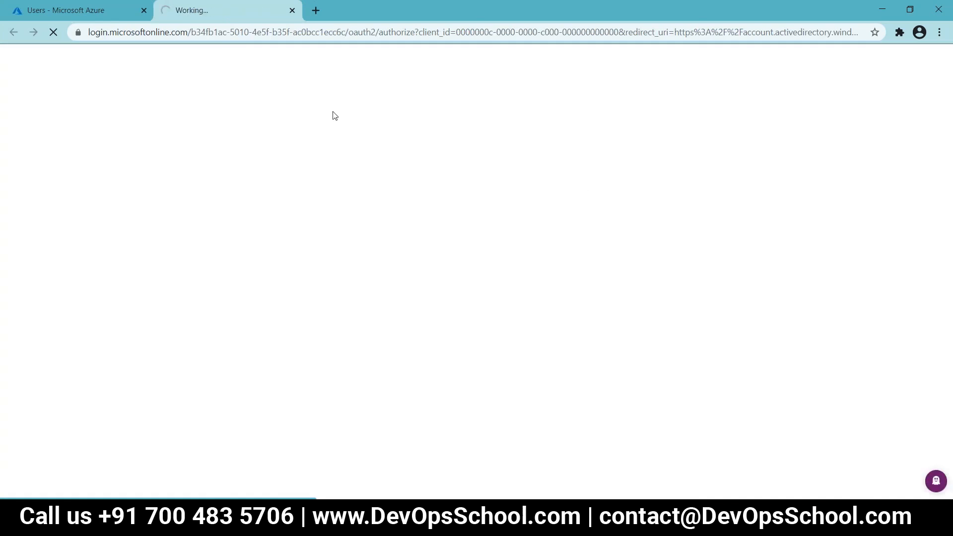
click(105, 14)
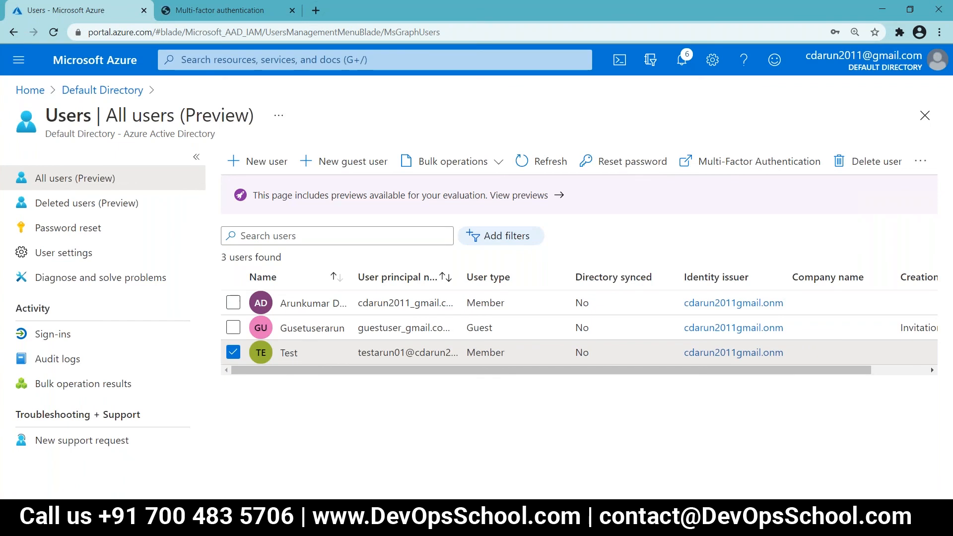
key(alt+Tab)
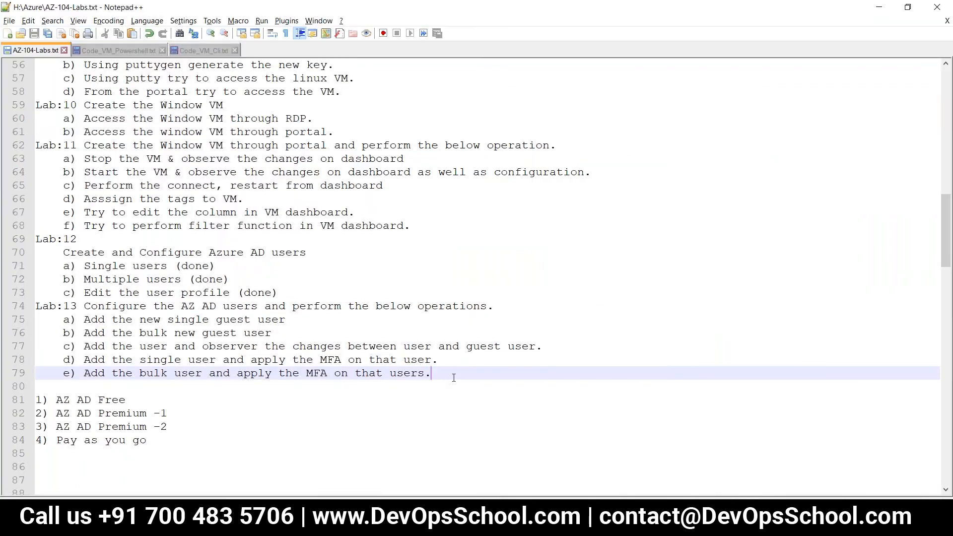
Step: Add and save item f) 'Reset the password for user (Single & Bulk)'
key(Return)
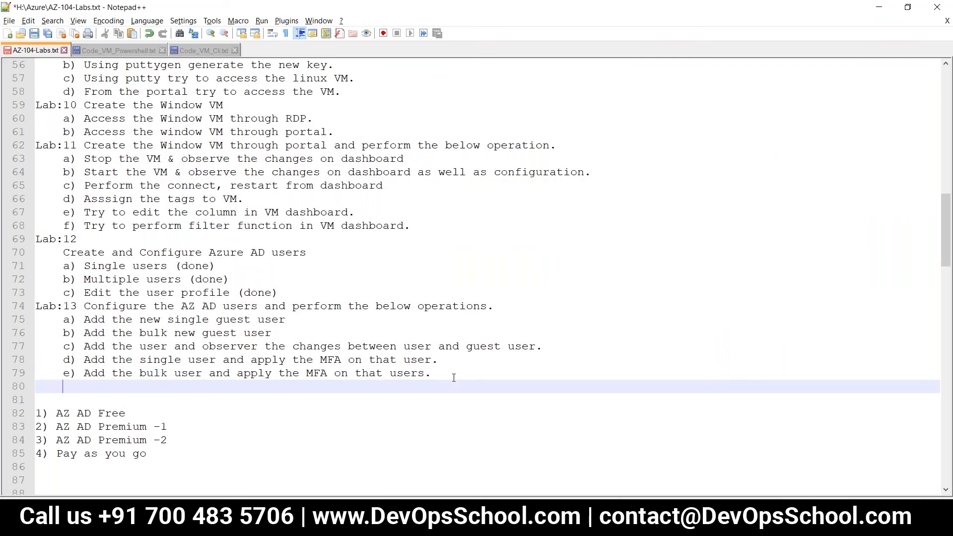
text(f) Reset the password )
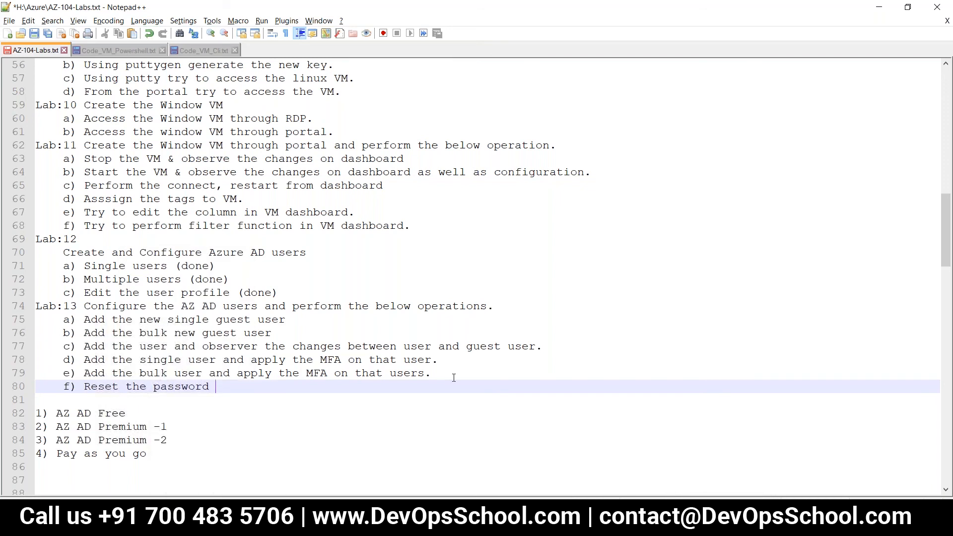
text(for user.)
key(ctrl+s)
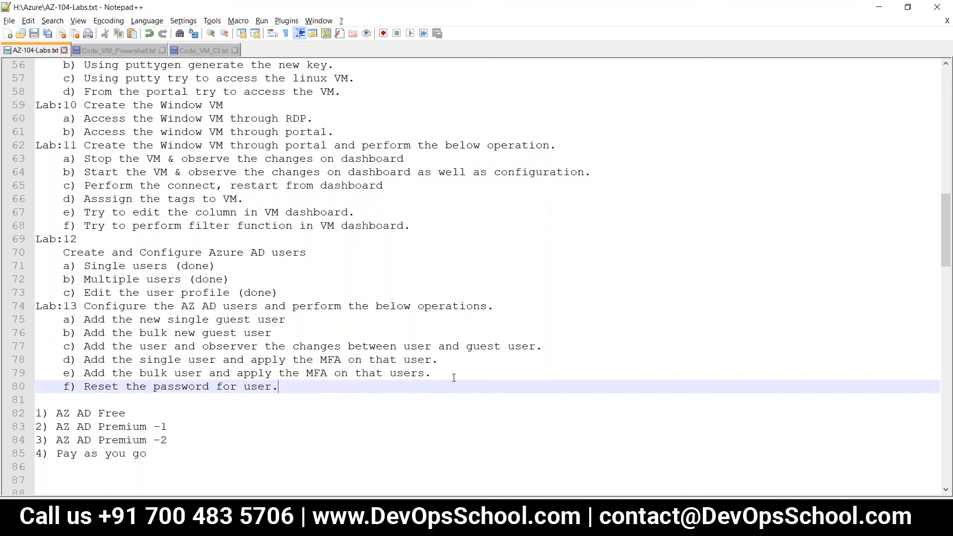
key(BackSpace)
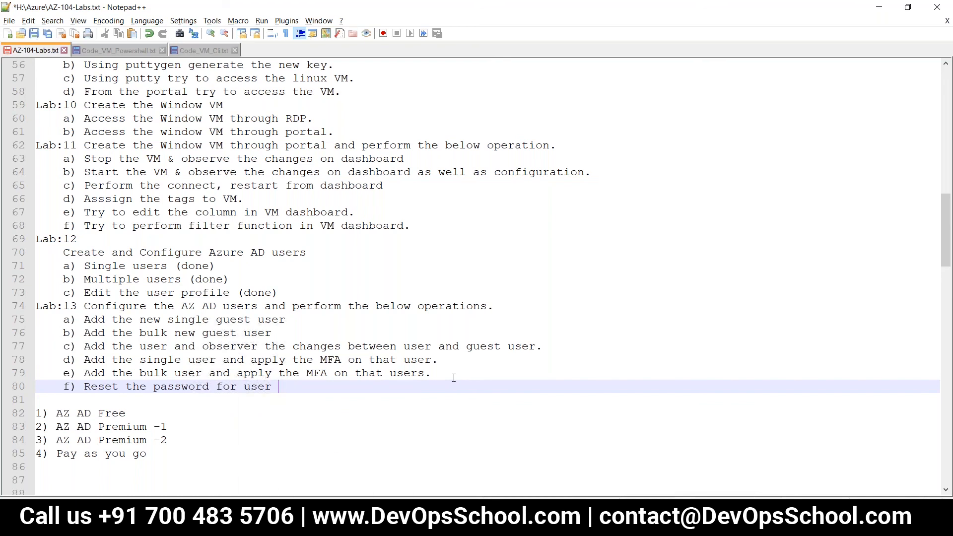
text((Single )
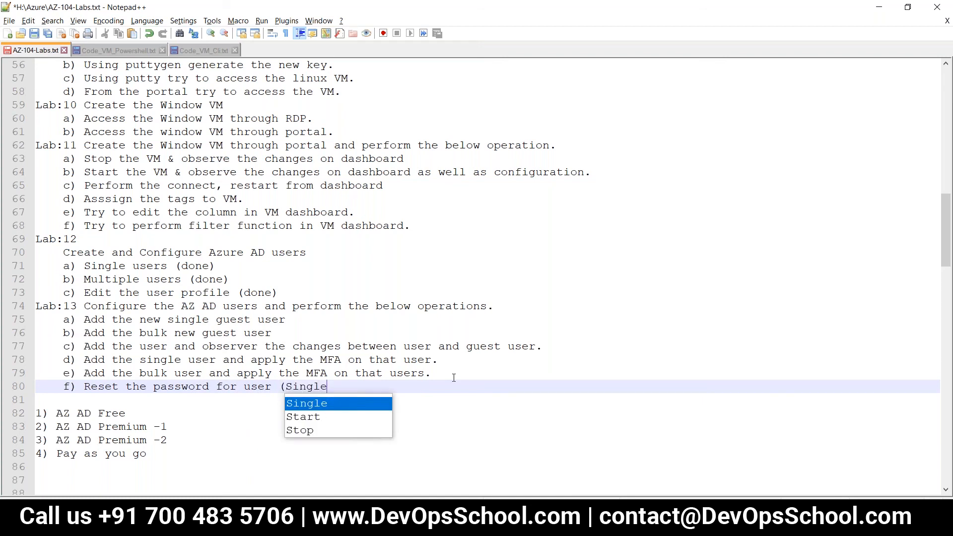
text(& Bul)
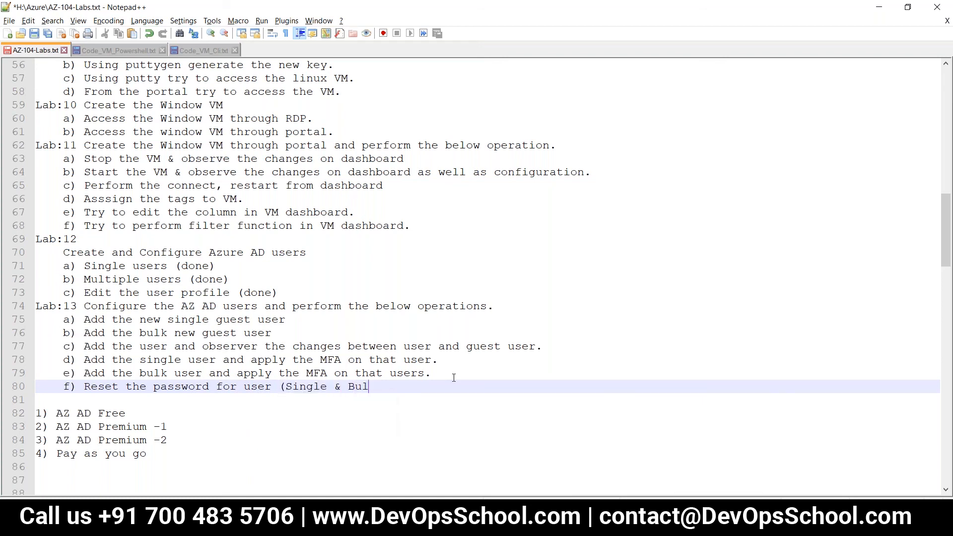
text(k))
key(ctrl+s)
key(alt+Tab)
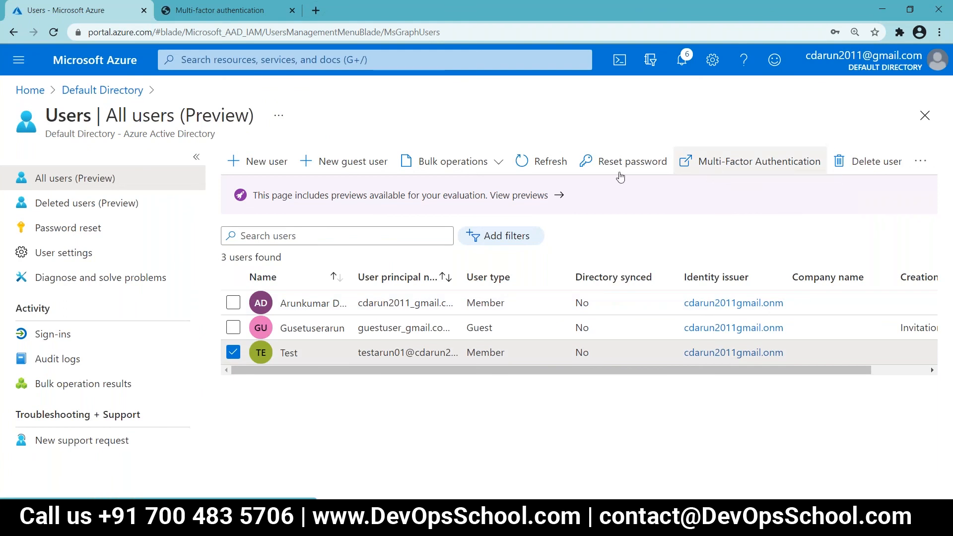
Step: At 110% zoom, check Test's MFA status (Disabled) and its quick steps, then close the page
click(204, 16)
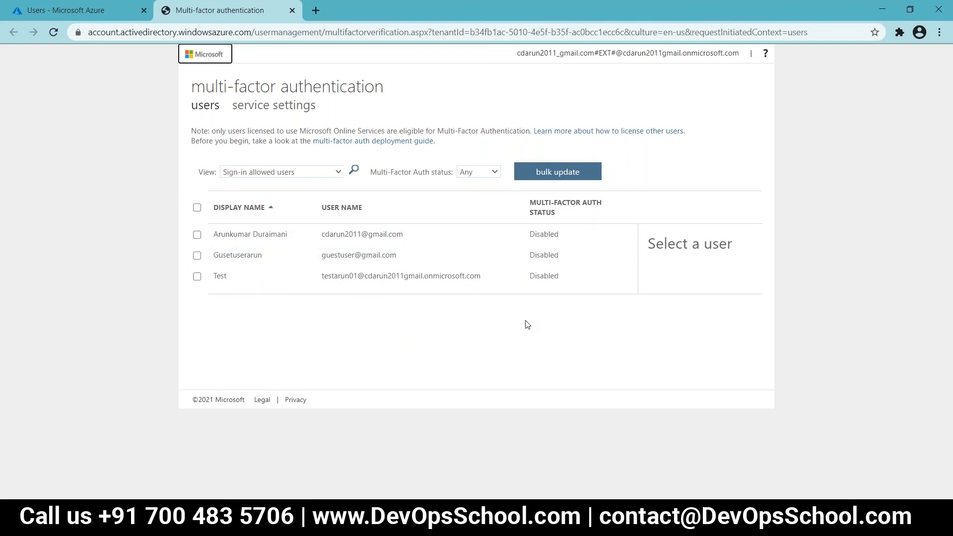
click(939, 32)
click(911, 152)
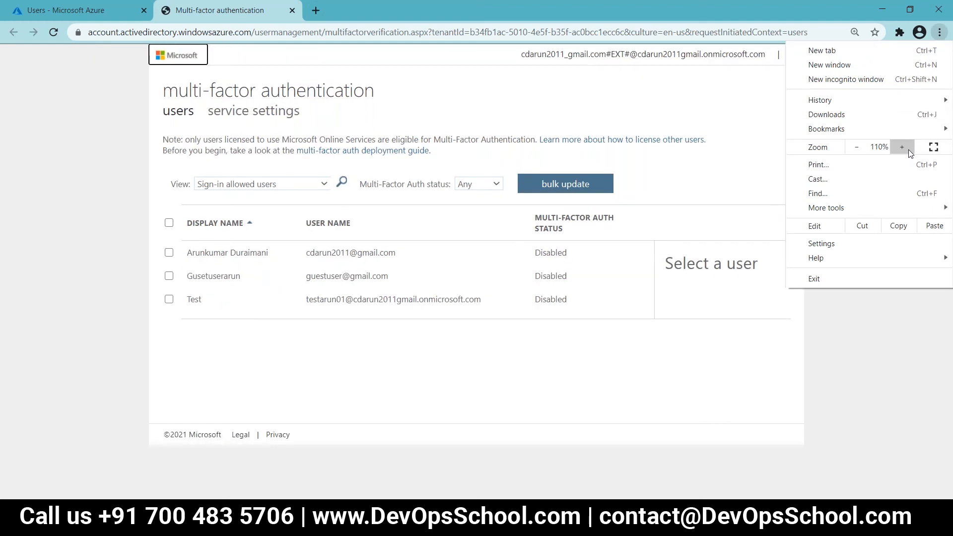
click(839, 423)
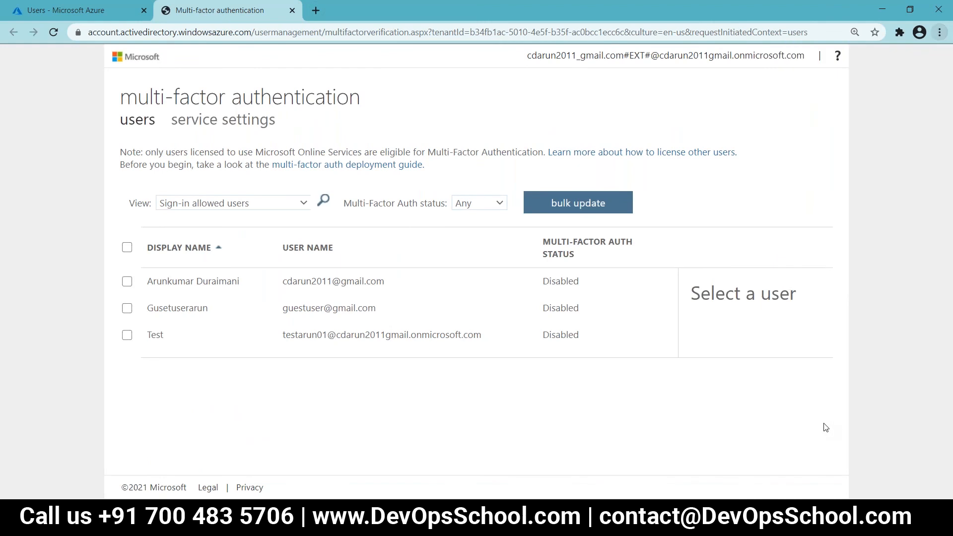
click(127, 335)
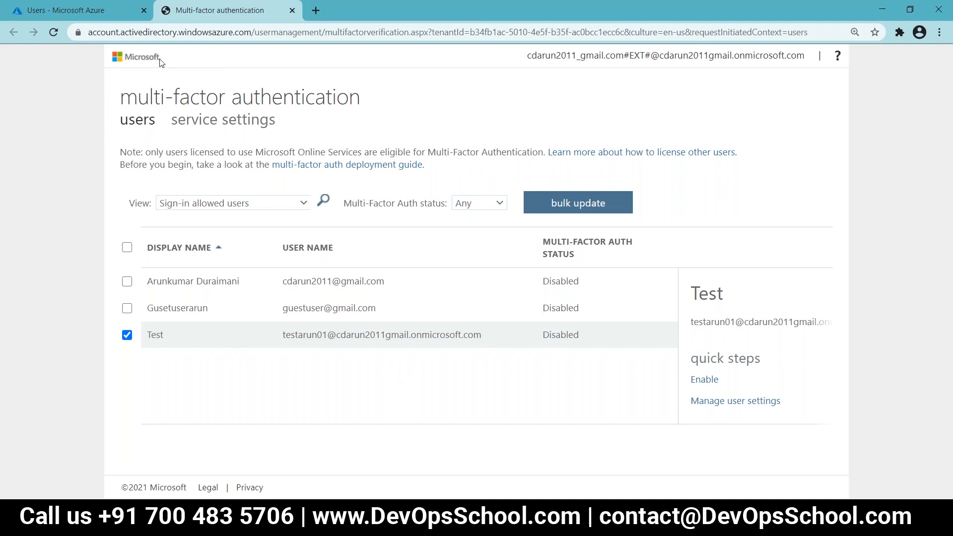
click(292, 11)
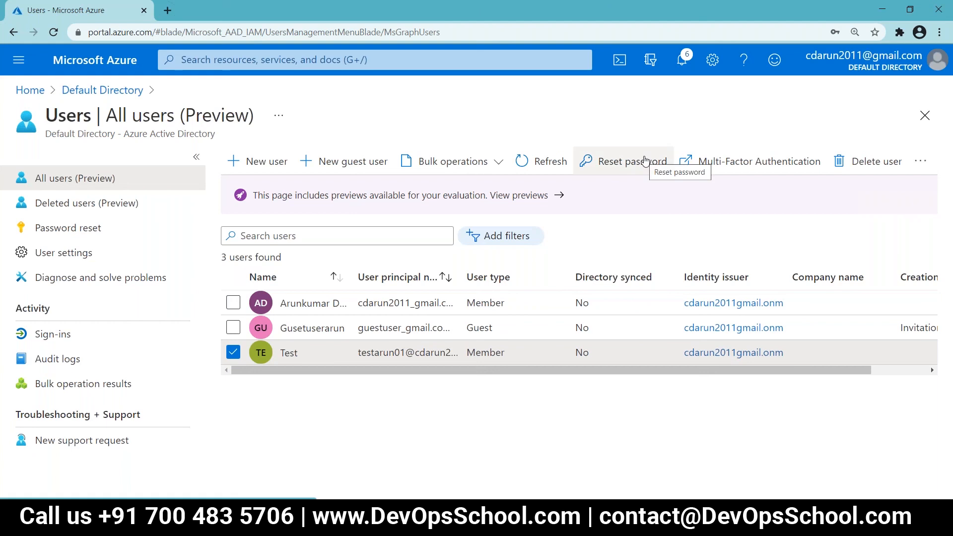
Step: Reset the Test user's password, then select the issued temporary password for copying
click(644, 161)
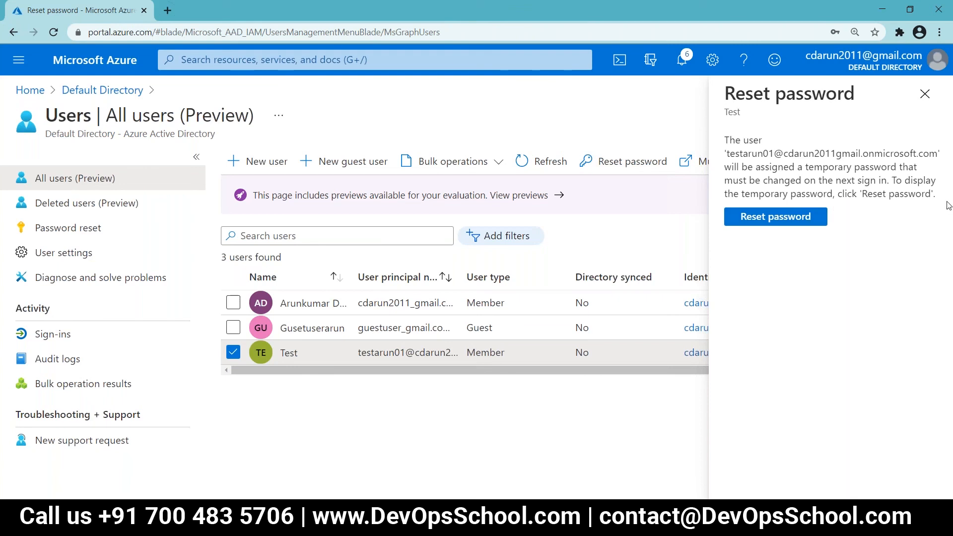
click(779, 215)
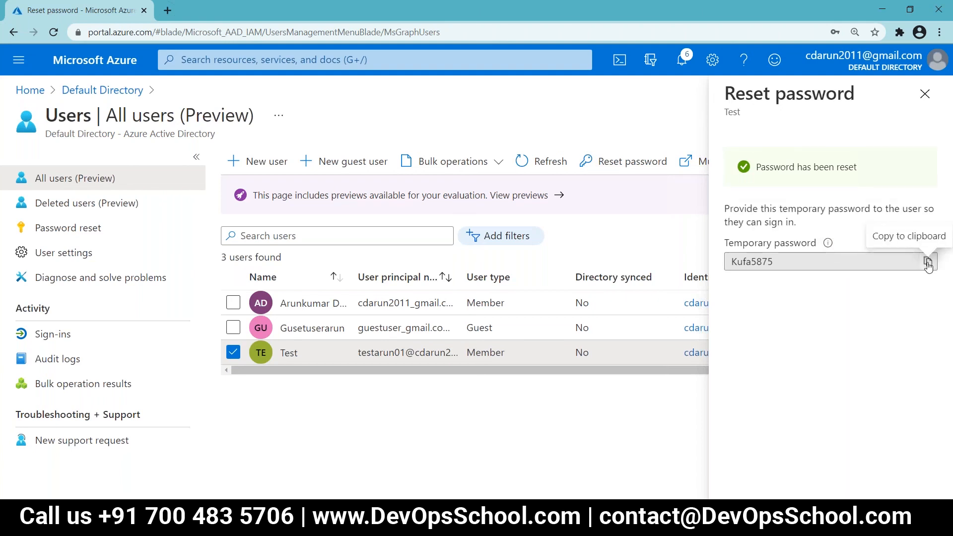
drag(774, 261, 733, 258)
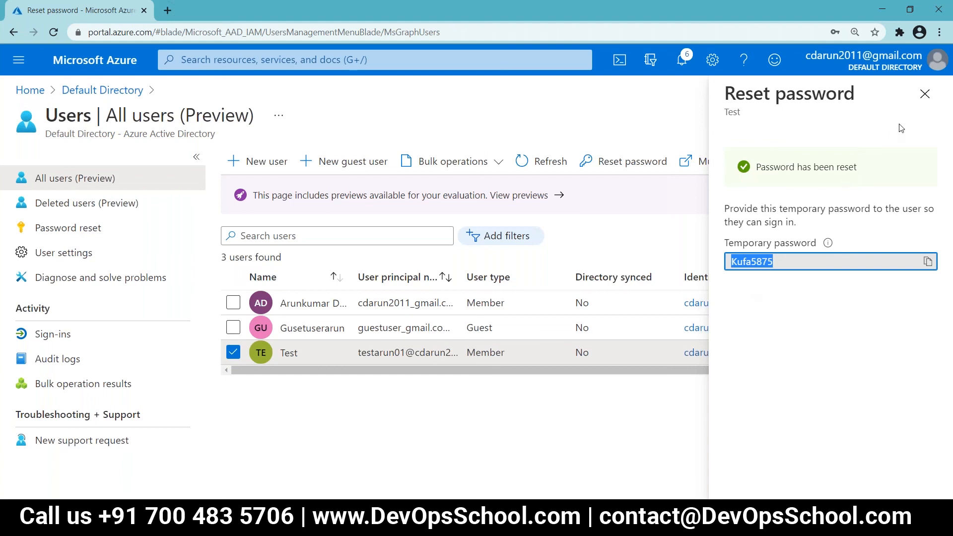
click(924, 94)
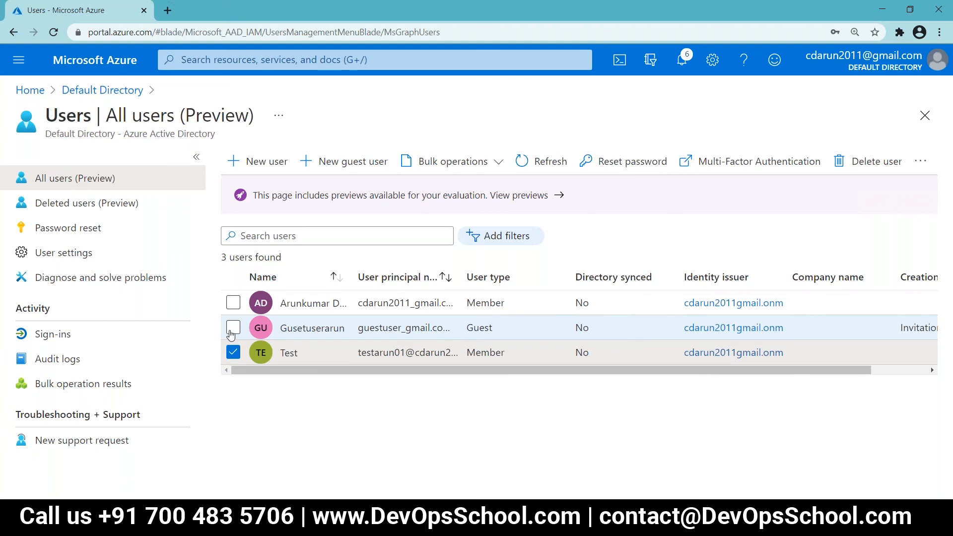
Step: Check the guest user's row alongside Test in the All users list
click(233, 329)
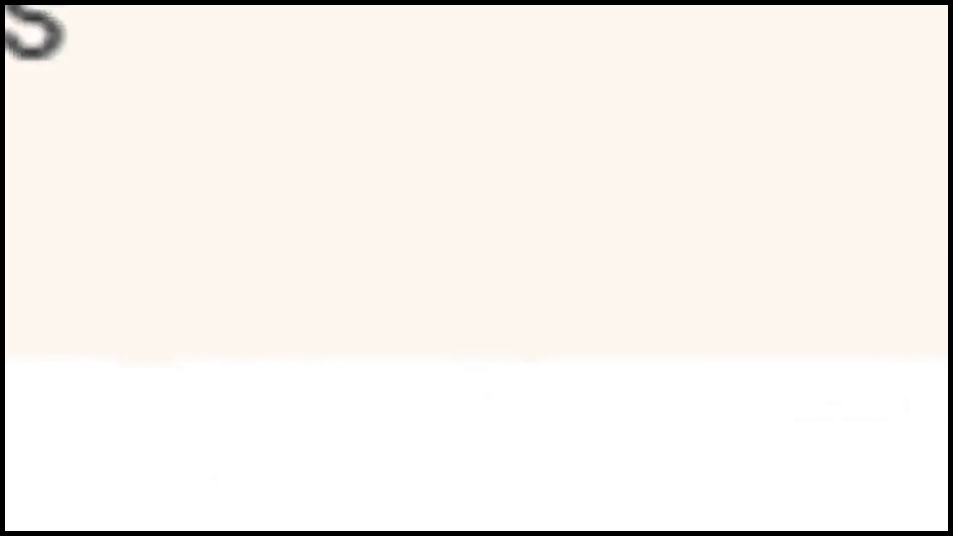
click(464, 337)
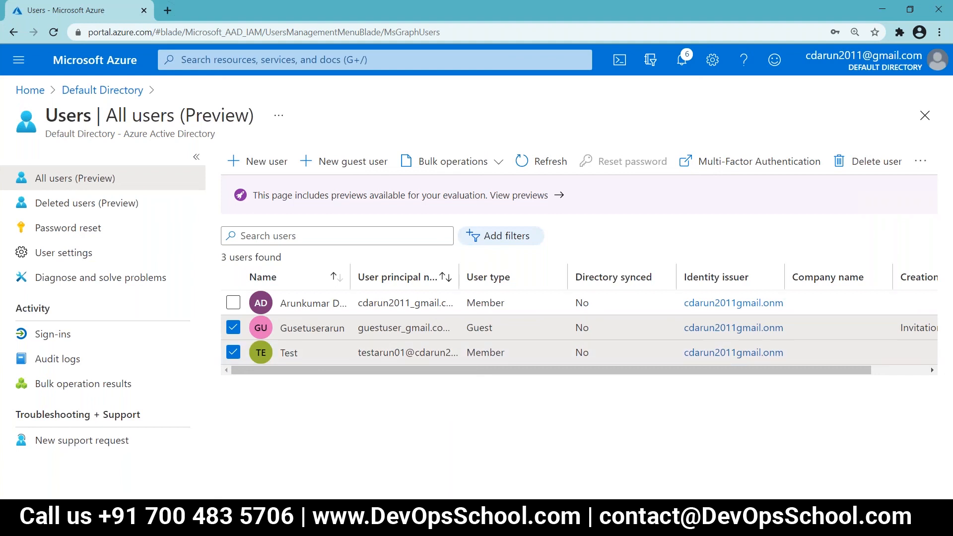
Step: Delete the checked guest and Test users and confirm, leaving one user
click(364, 241)
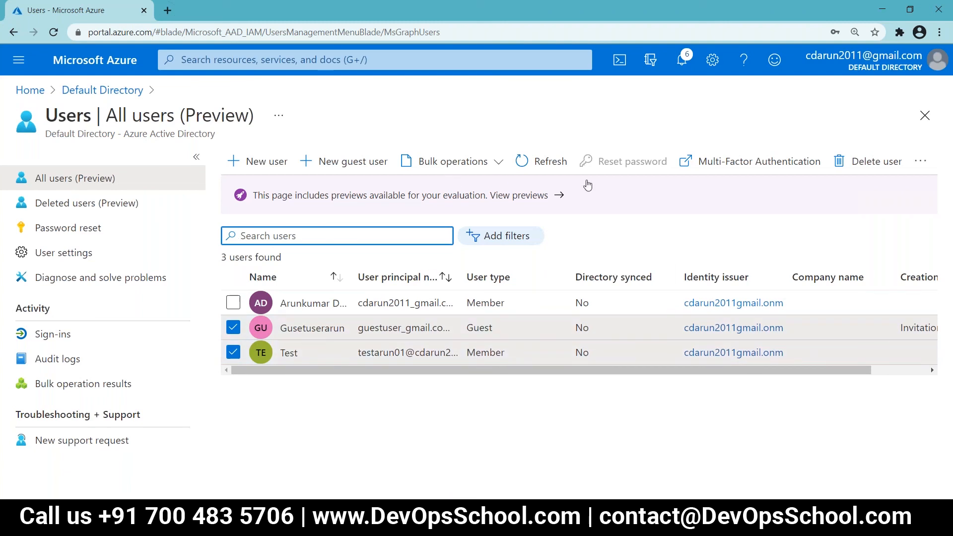
click(897, 164)
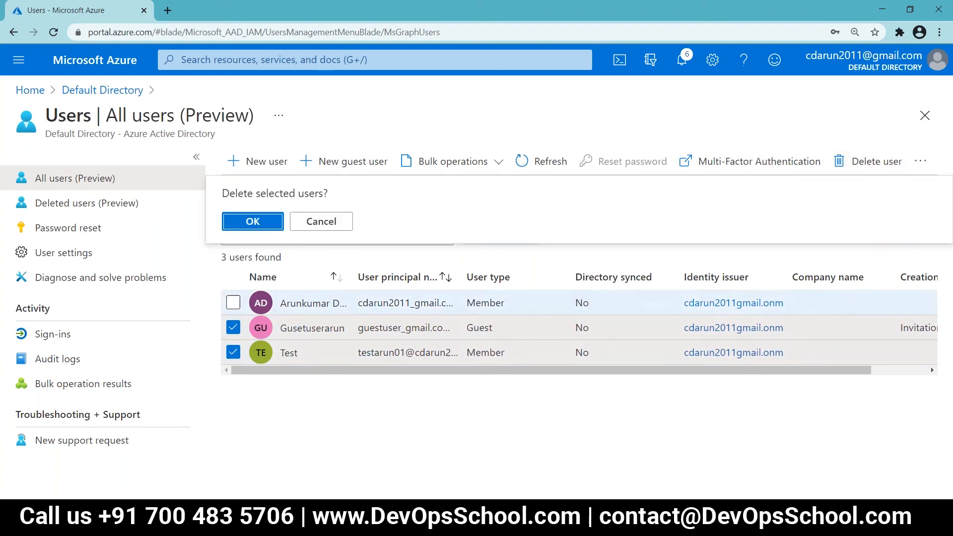
click(251, 218)
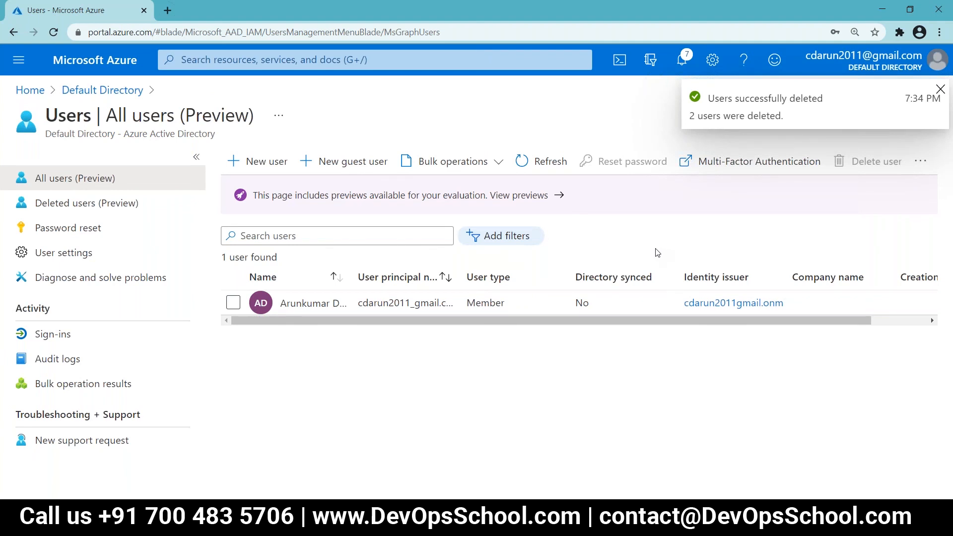
Step: In Notepad++, add a blank line after the Lab:13 reset-password item and save AZ-104-Labs.txt
key(alt+Tab)
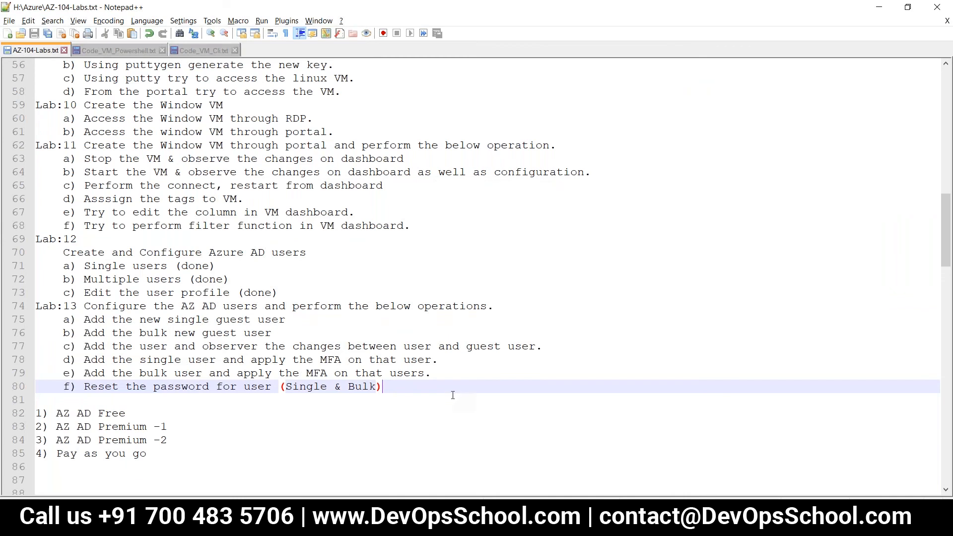
key(Return)
text(g)
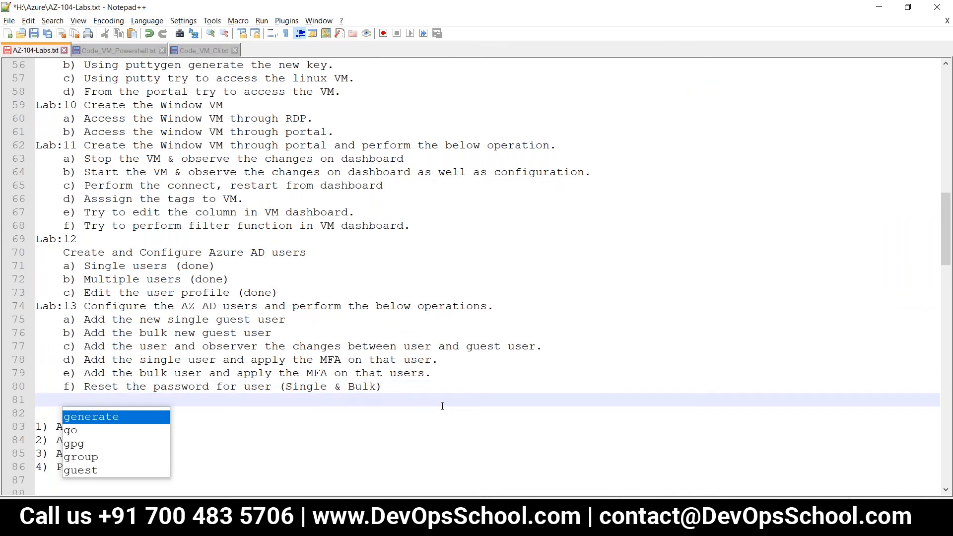
key(BackSpace)
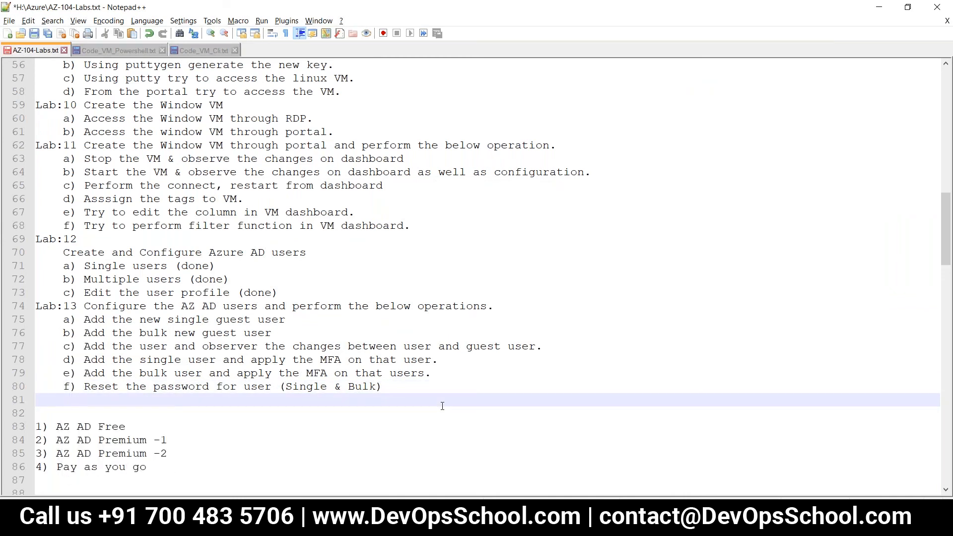
key(ctrl+s)
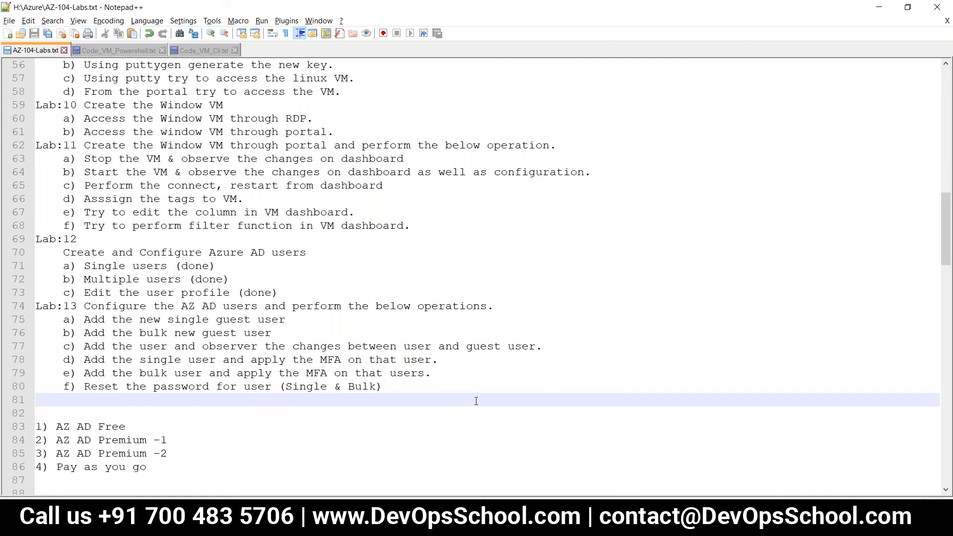
Step: Place the cursor back at the end of line 80, the reset-password item
scroll(476, 401, up, 9)
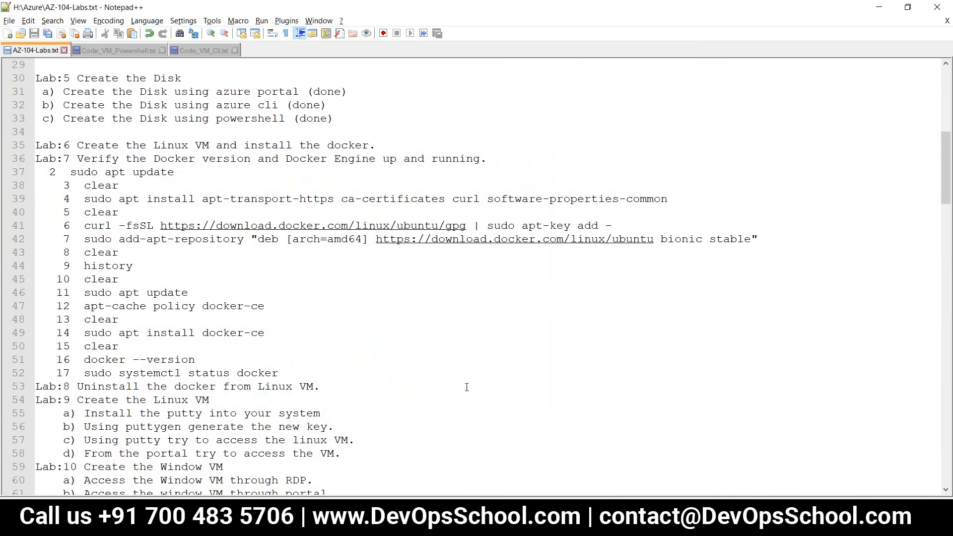
scroll(466, 387, up, 1)
scroll(464, 383, down, 11)
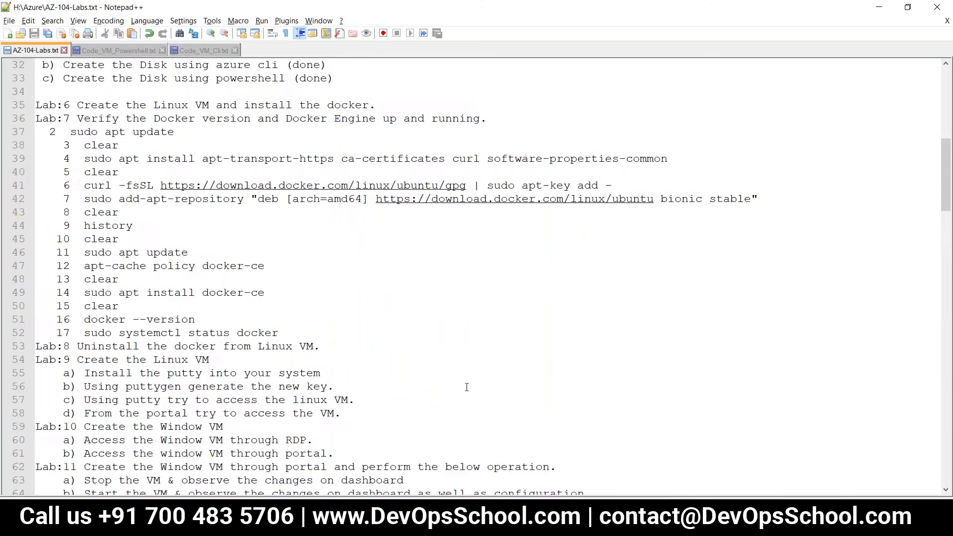
click(410, 351)
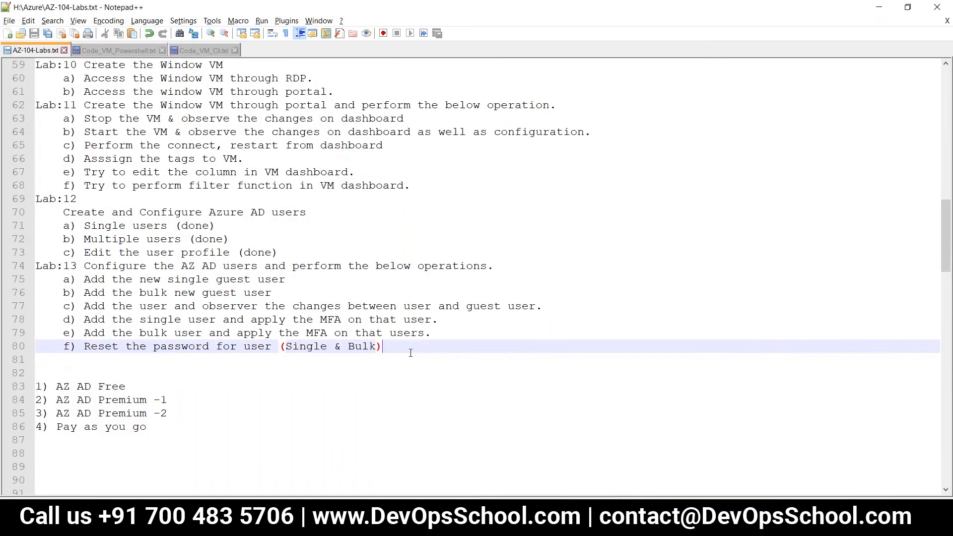